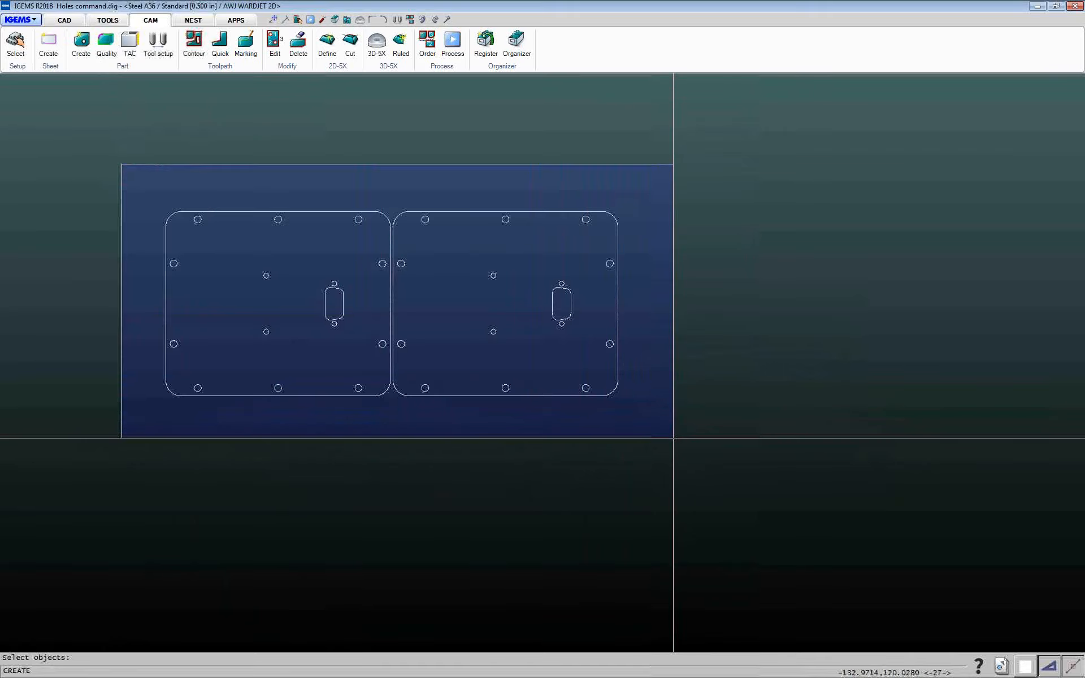
Create a part named Test Cut Shape from the drawn geometry on the sheet
click(672, 438)
right_click(671, 439)
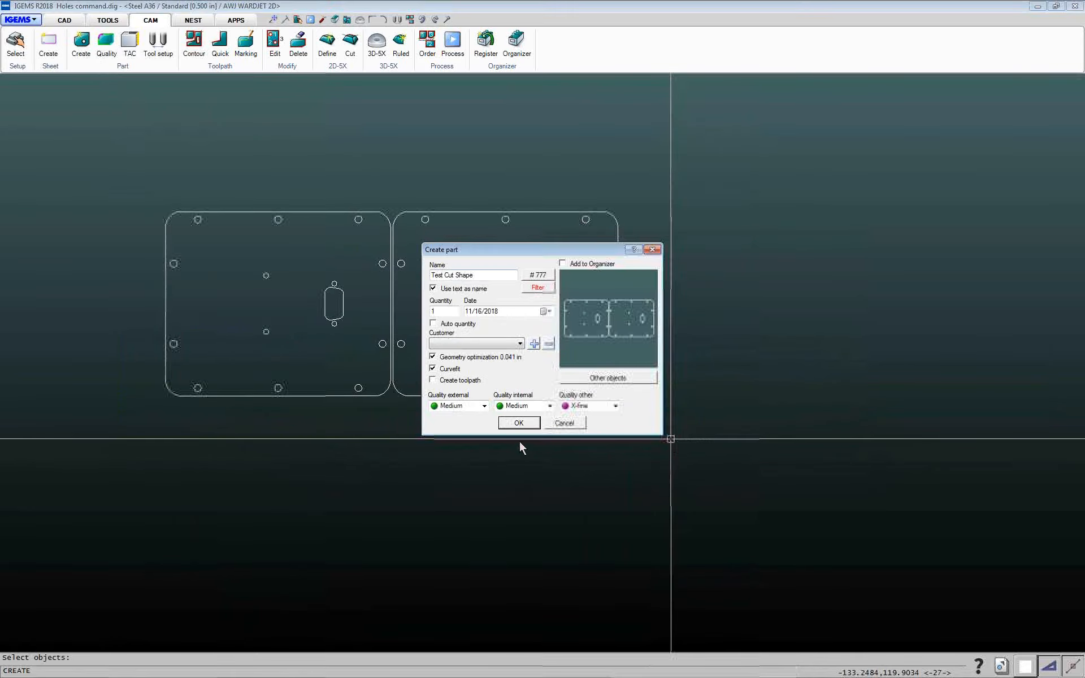
click(518, 424)
Open the Contour tool, keep AIR as the alternative lead, and set the internal lead type to Inside
click(194, 44)
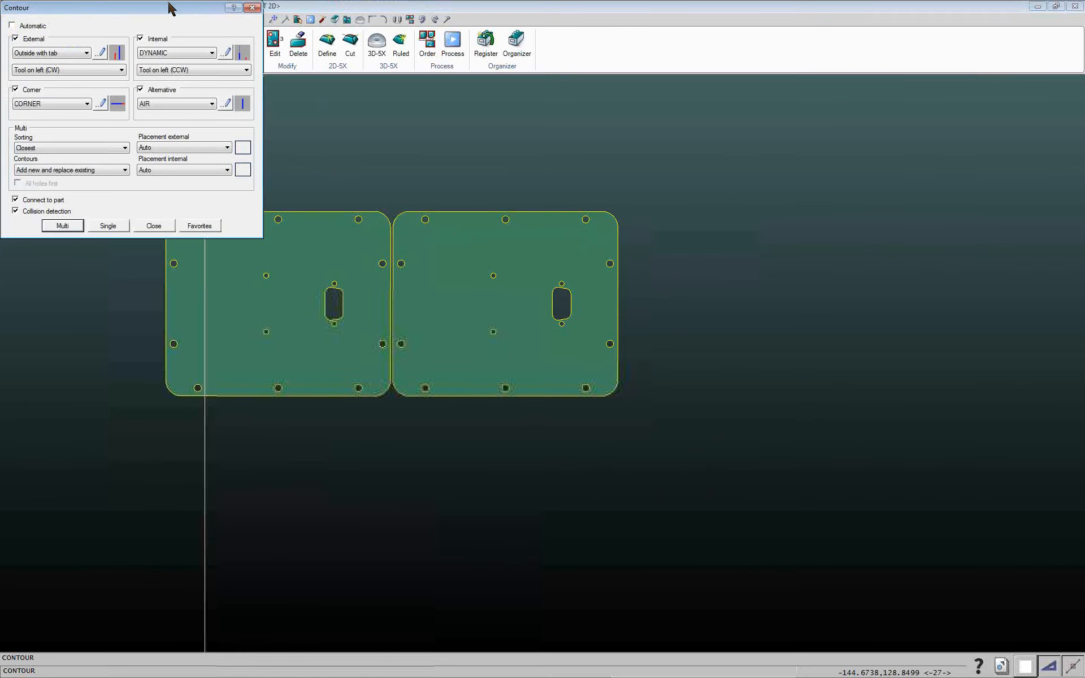
drag(170, 9, 328, 172)
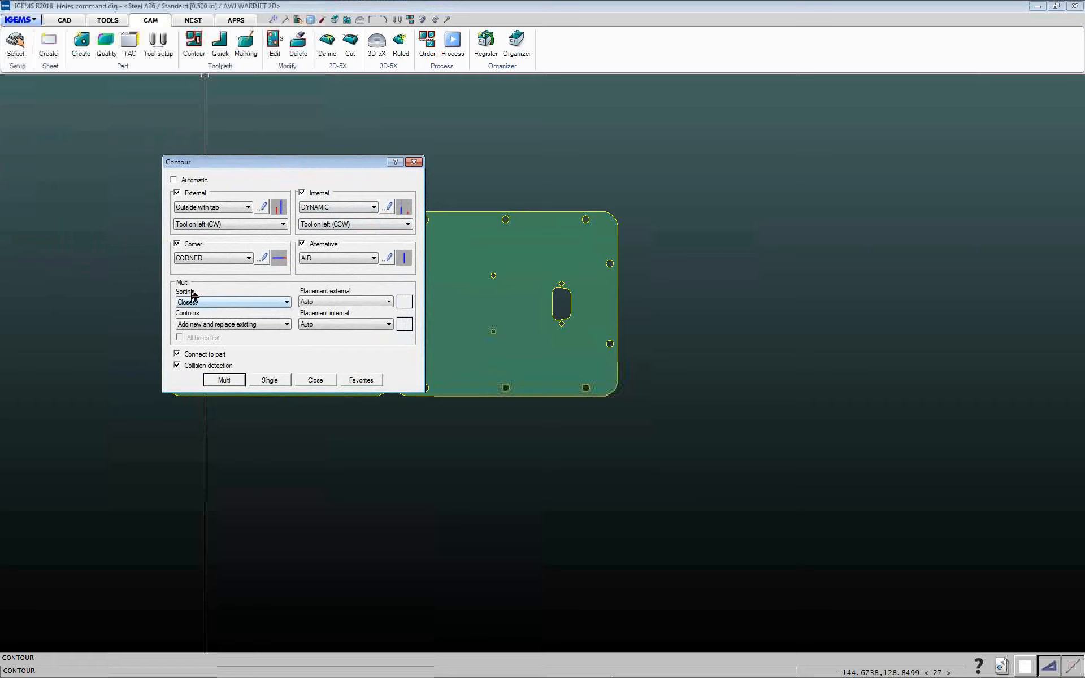
drag(312, 169, 238, 139)
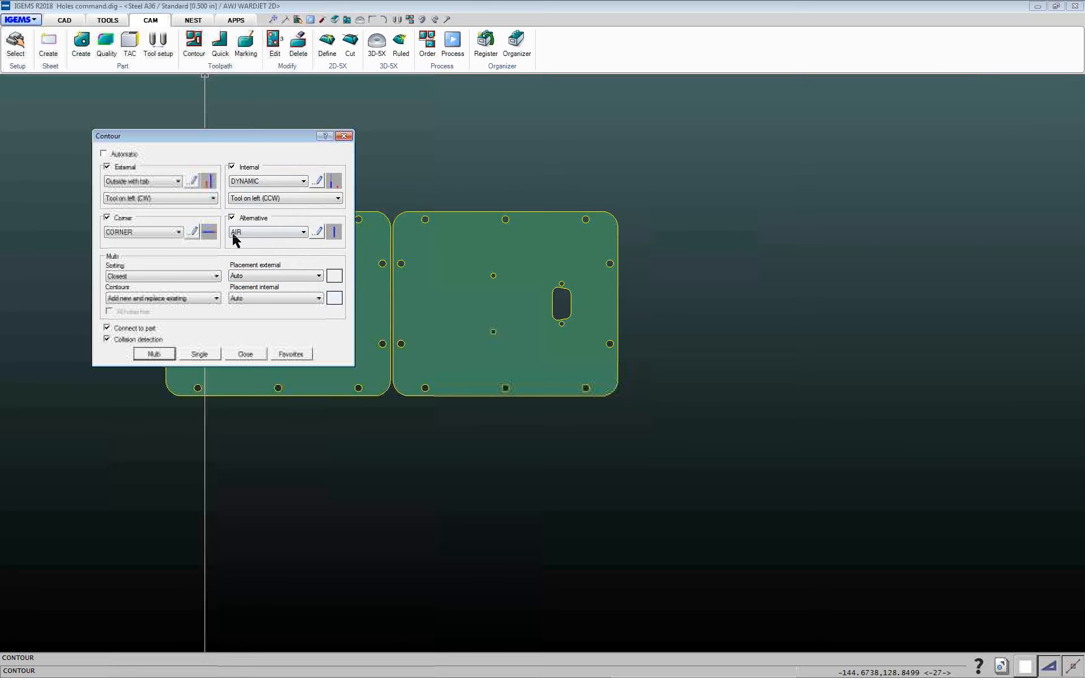
click(300, 237)
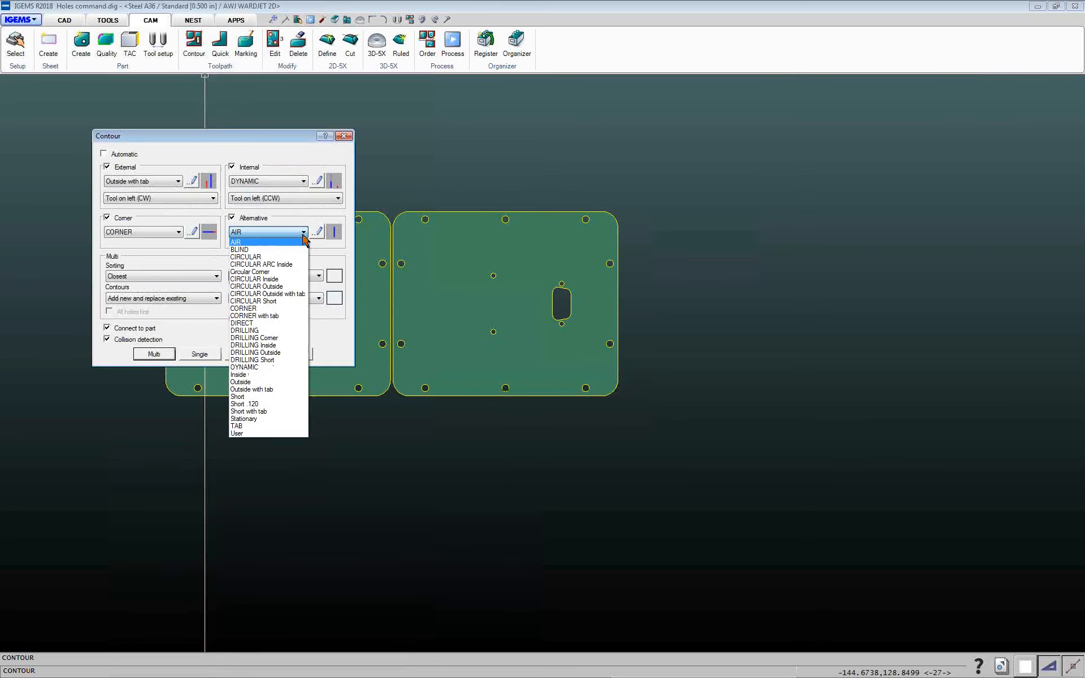
click(243, 242)
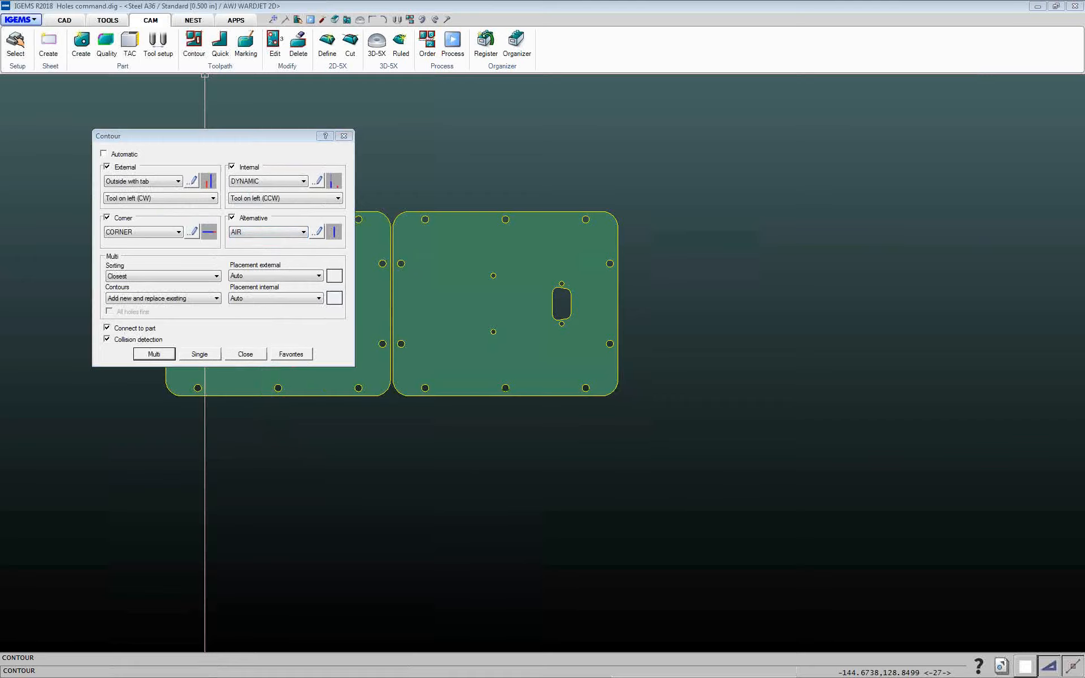
click(271, 233)
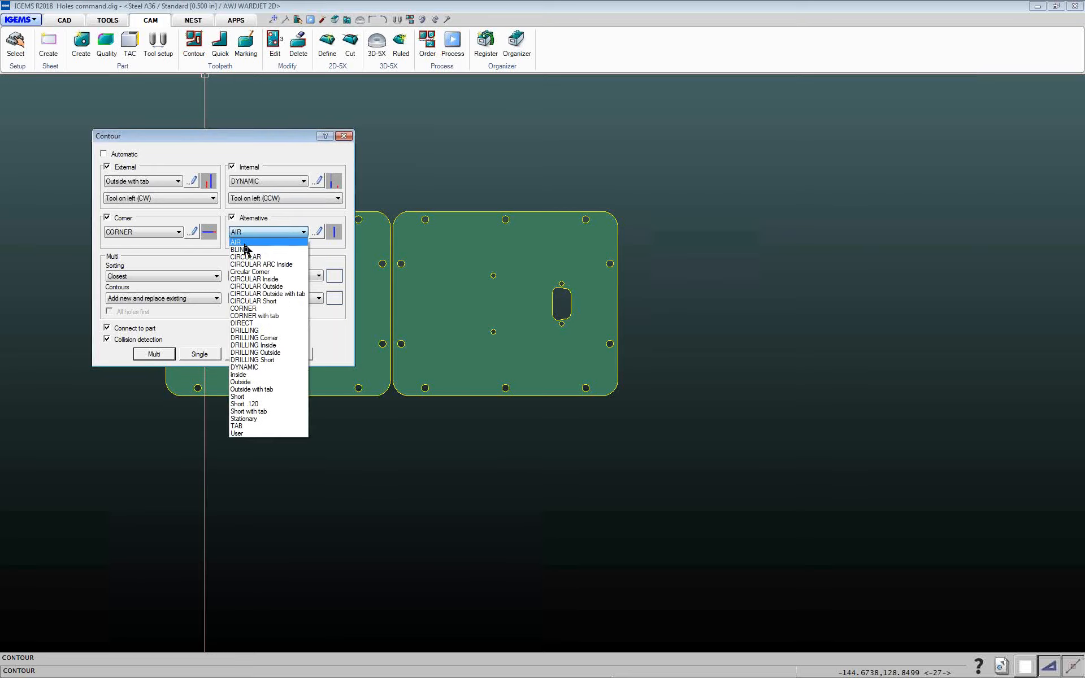
click(245, 244)
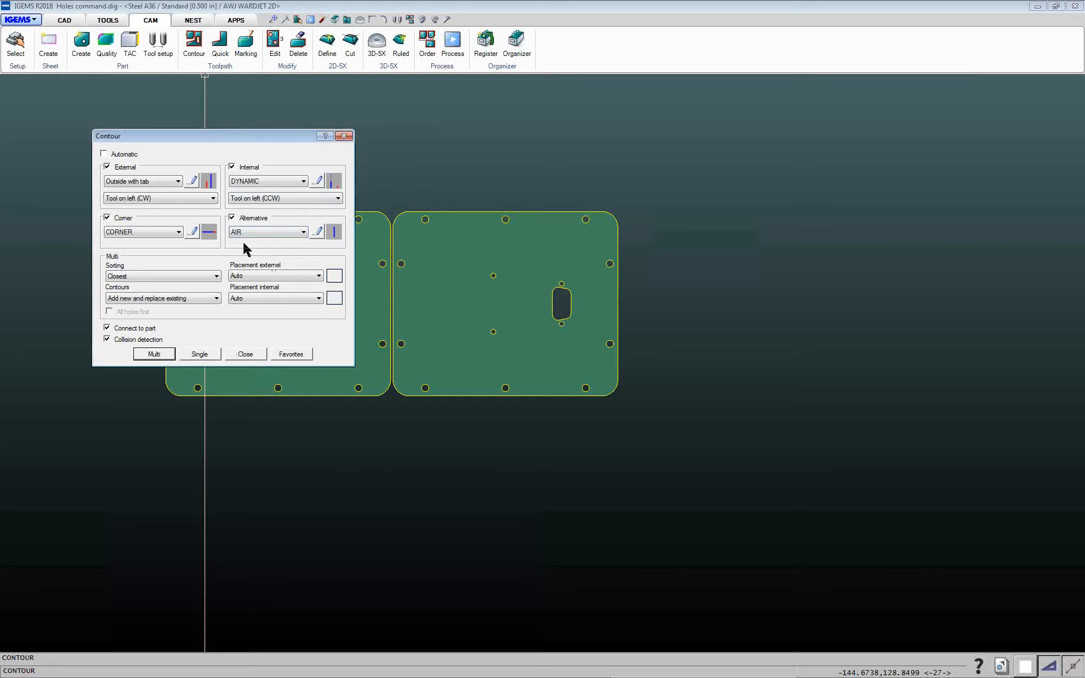
click(286, 182)
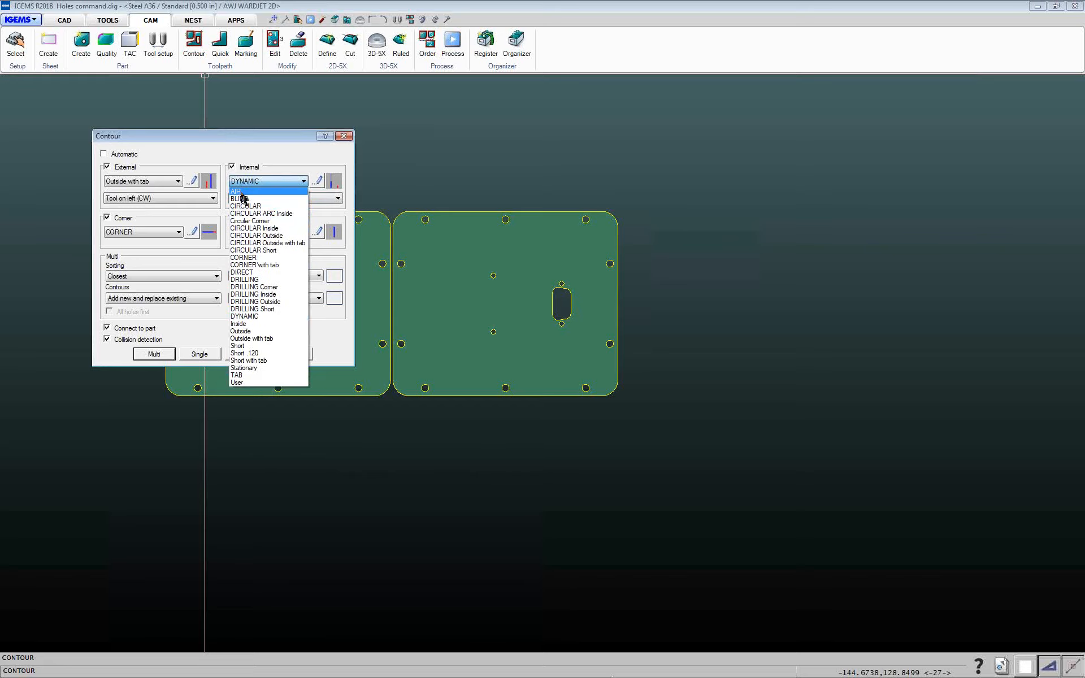
click(240, 324)
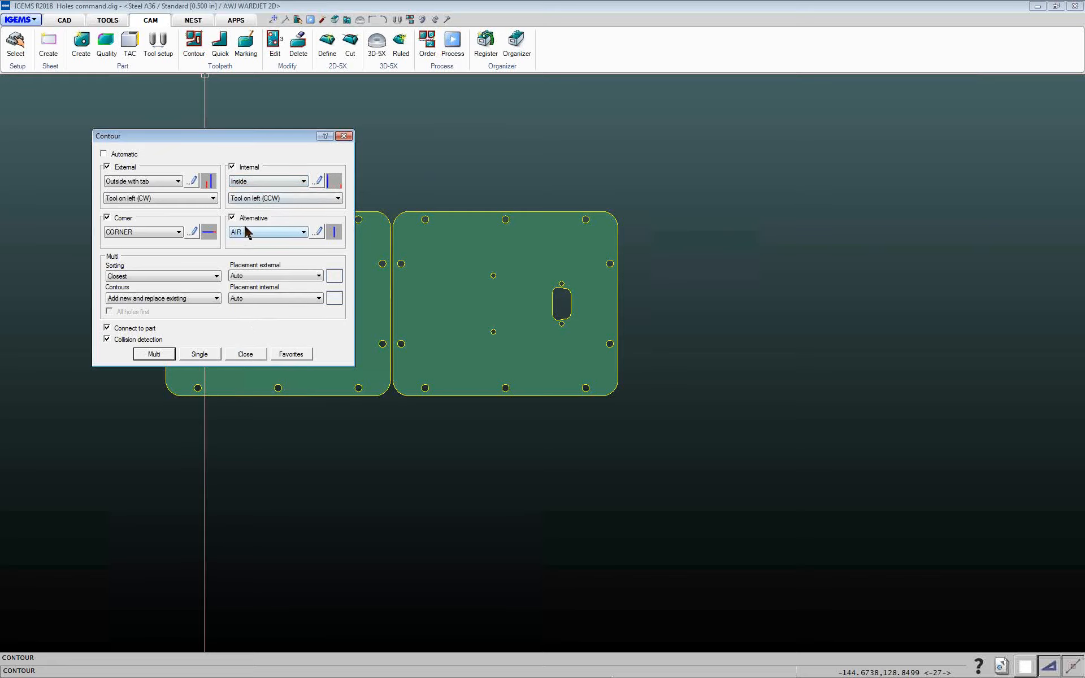
Apply Multi contouring to the left part
click(154, 353)
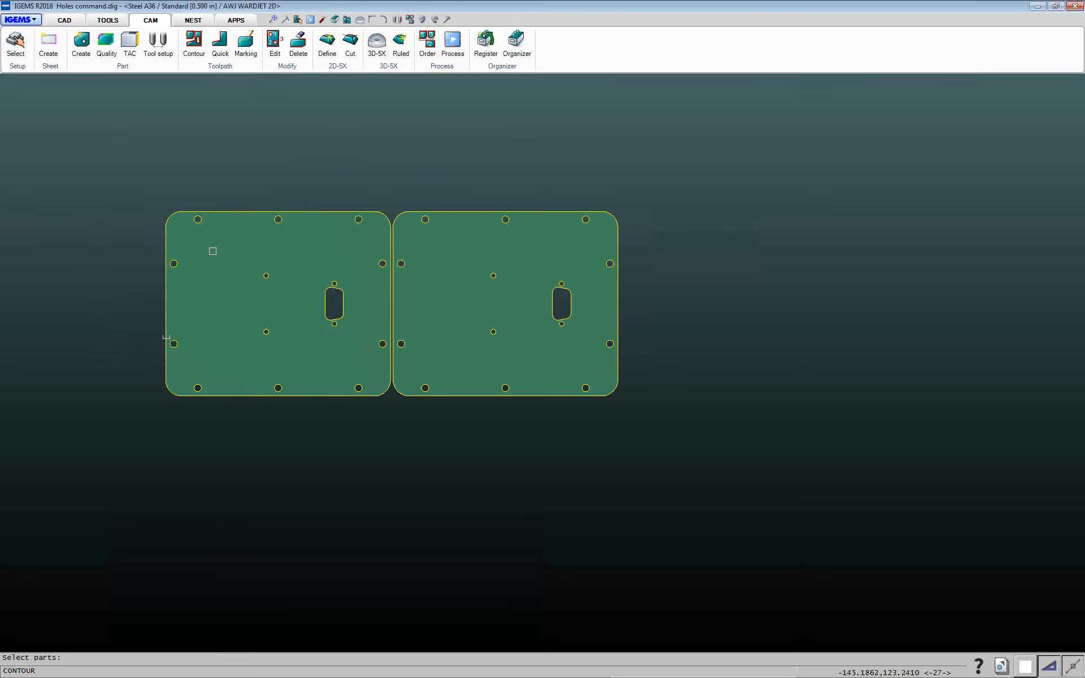
click(232, 214)
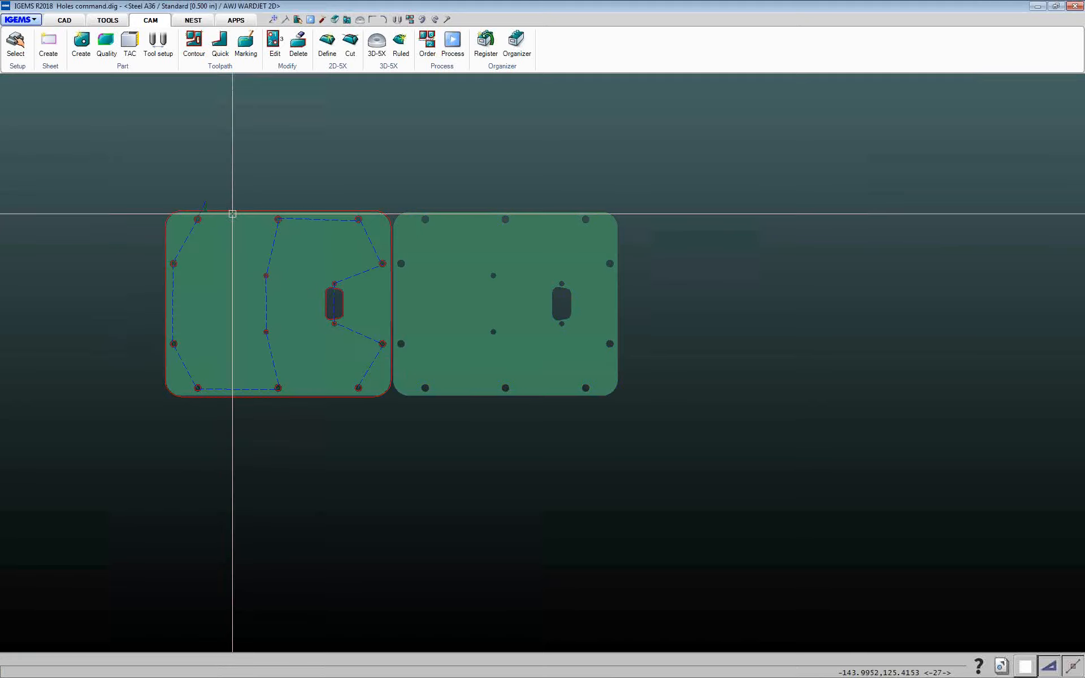
scroll(322, 252, up, 3)
scroll(361, 323, up, 5)
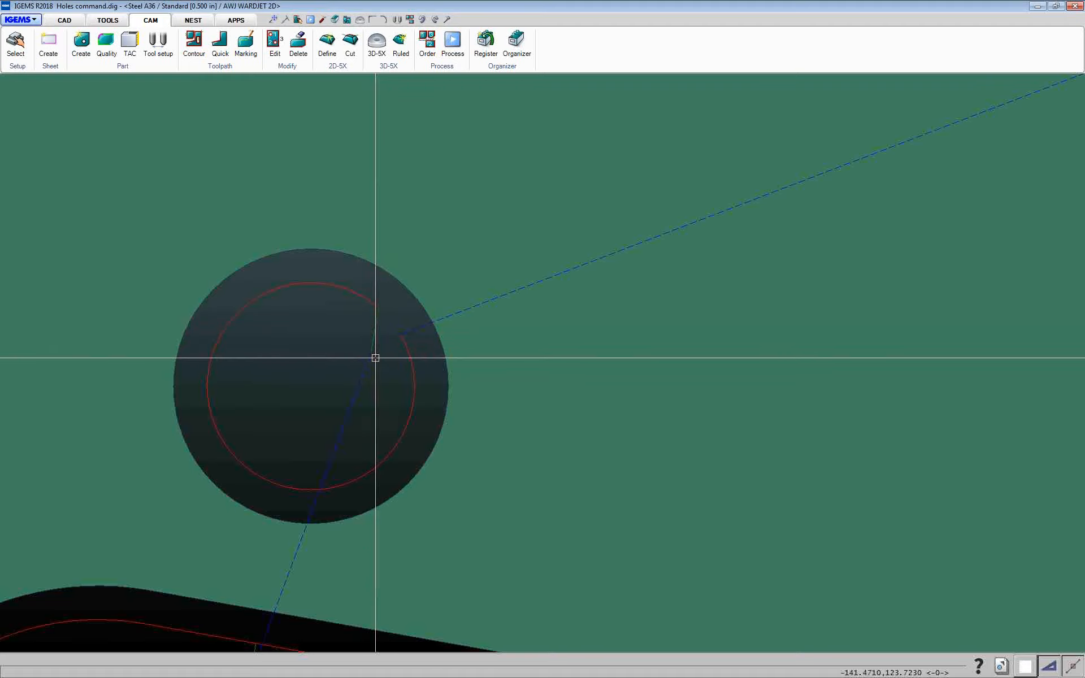
scroll(370, 362, down, 3)
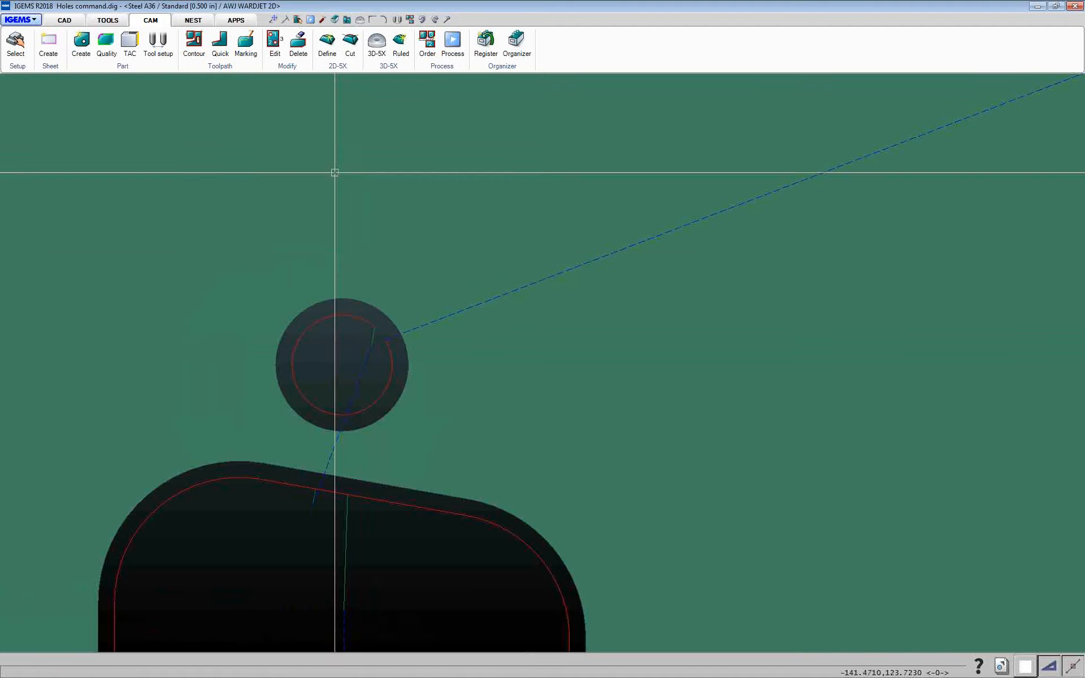
Edit the AIR alternative lead, setting its overcut to .0, and confirm before starting Multi contouring again
click(205, 57)
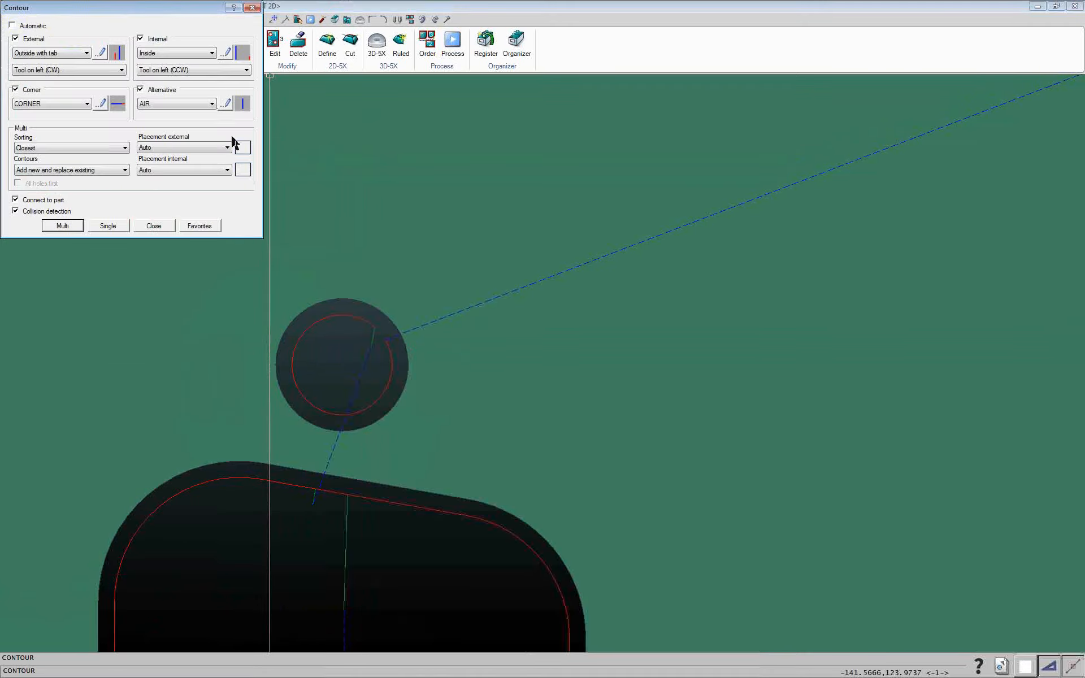
click(226, 104)
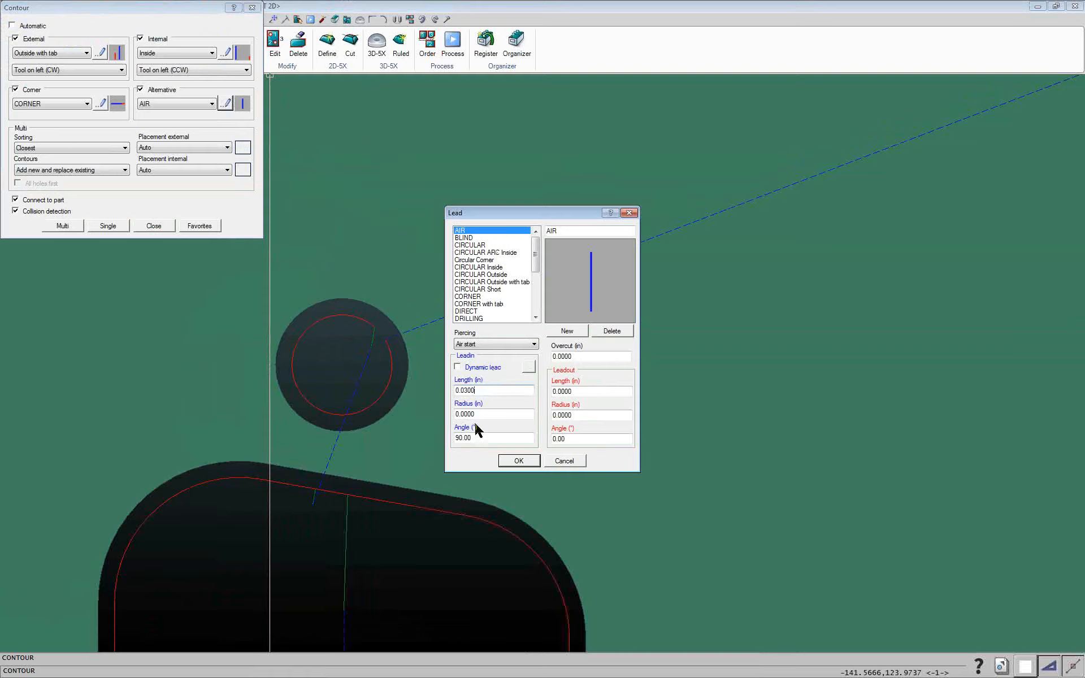
double_click(589, 356)
text(.0)
click(509, 459)
click(63, 225)
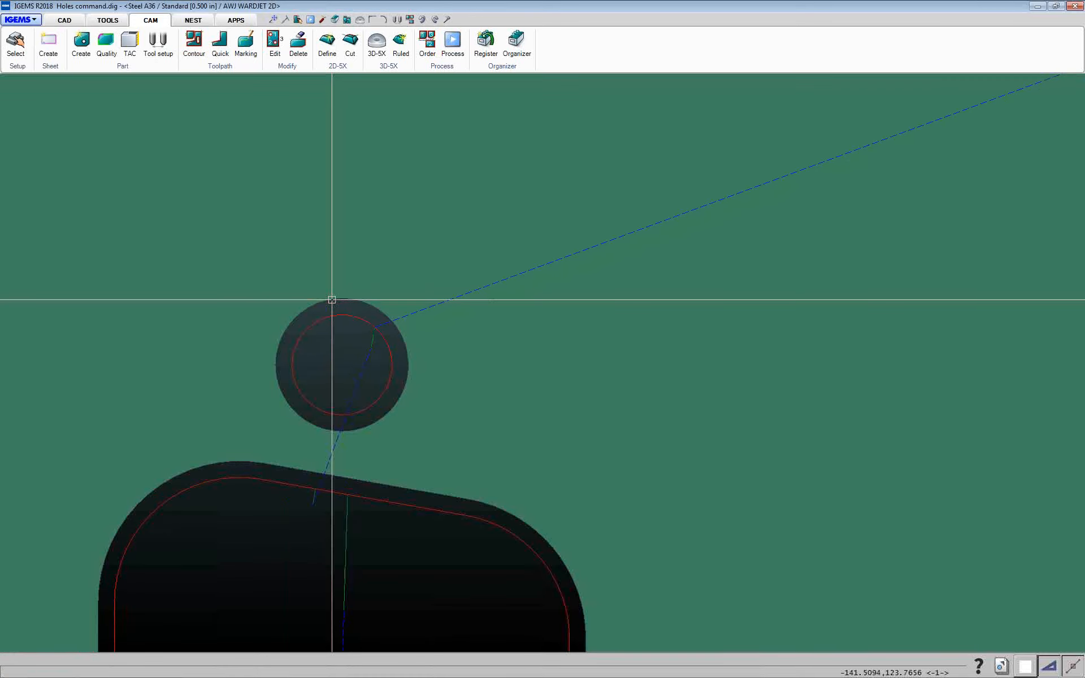
Run the Order command on the part's cut contours
click(428, 41)
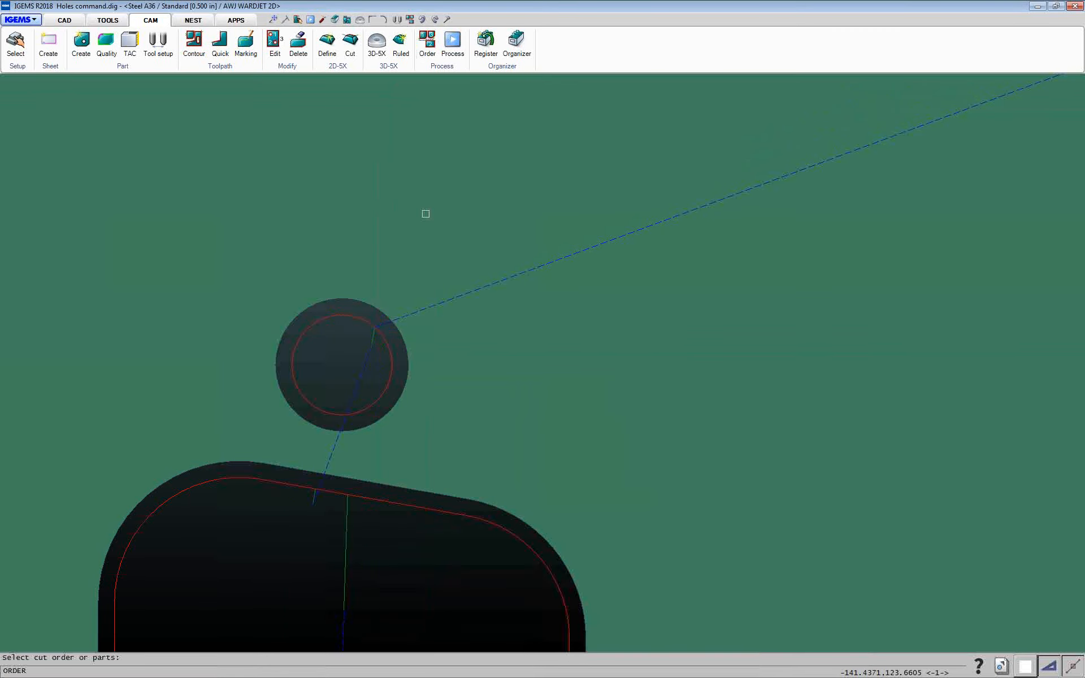
click(417, 487)
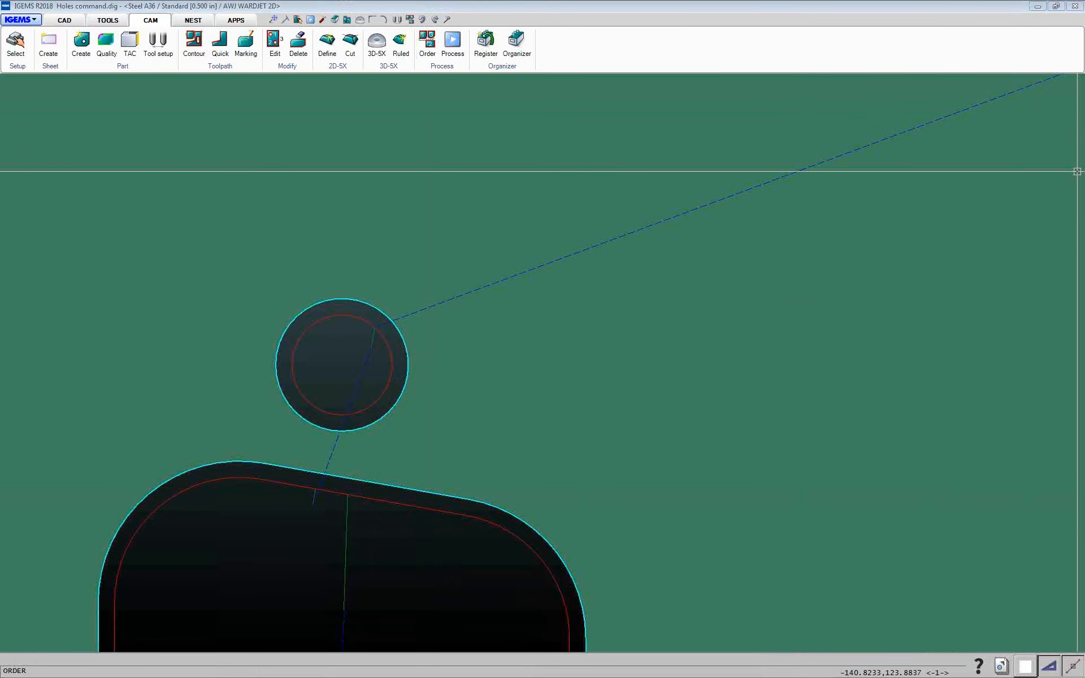
click(1077, 200)
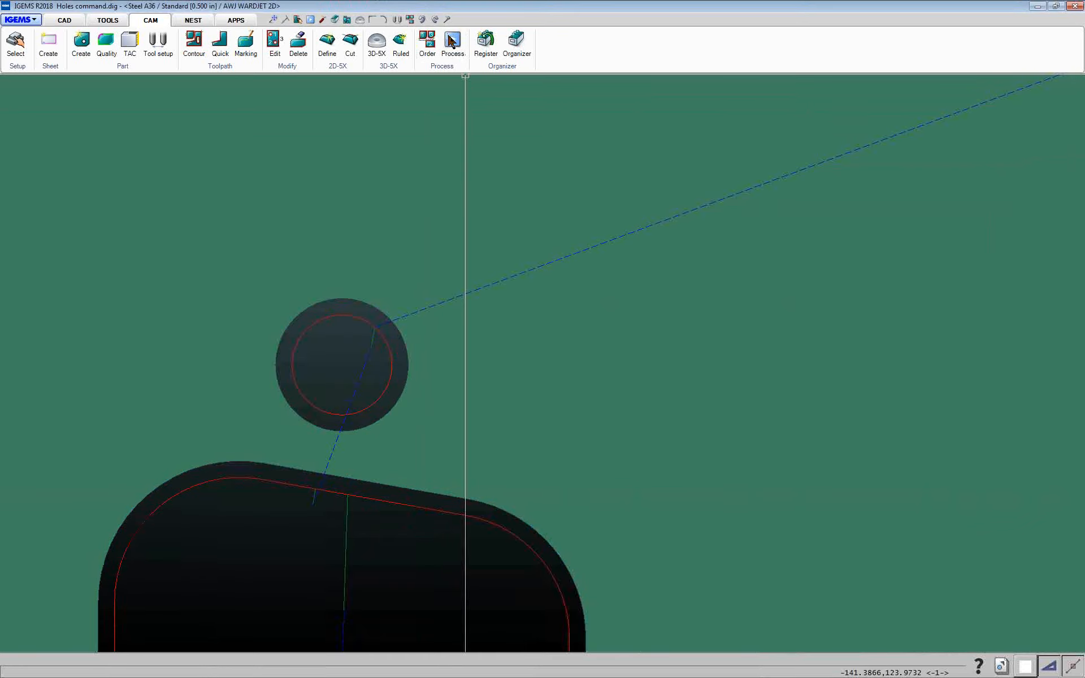
Post-process the part in 2D for AWJ WARDJET 2D with tool diameter 0.0300 and open the simulation
click(452, 41)
click(561, 253)
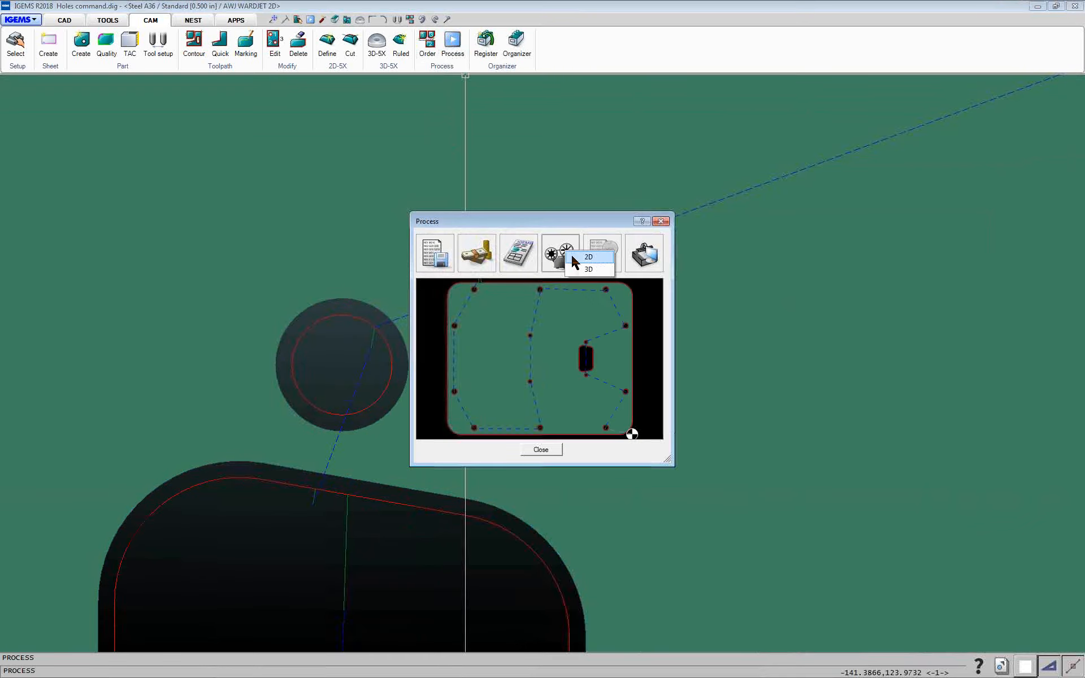
click(572, 256)
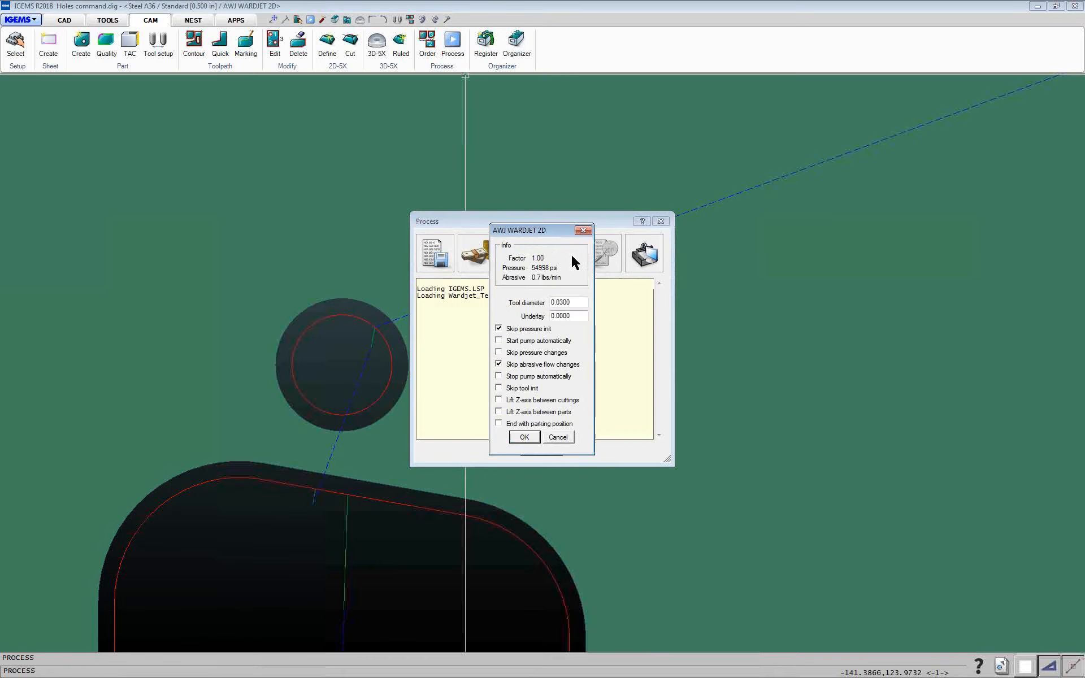
click(519, 438)
click(541, 446)
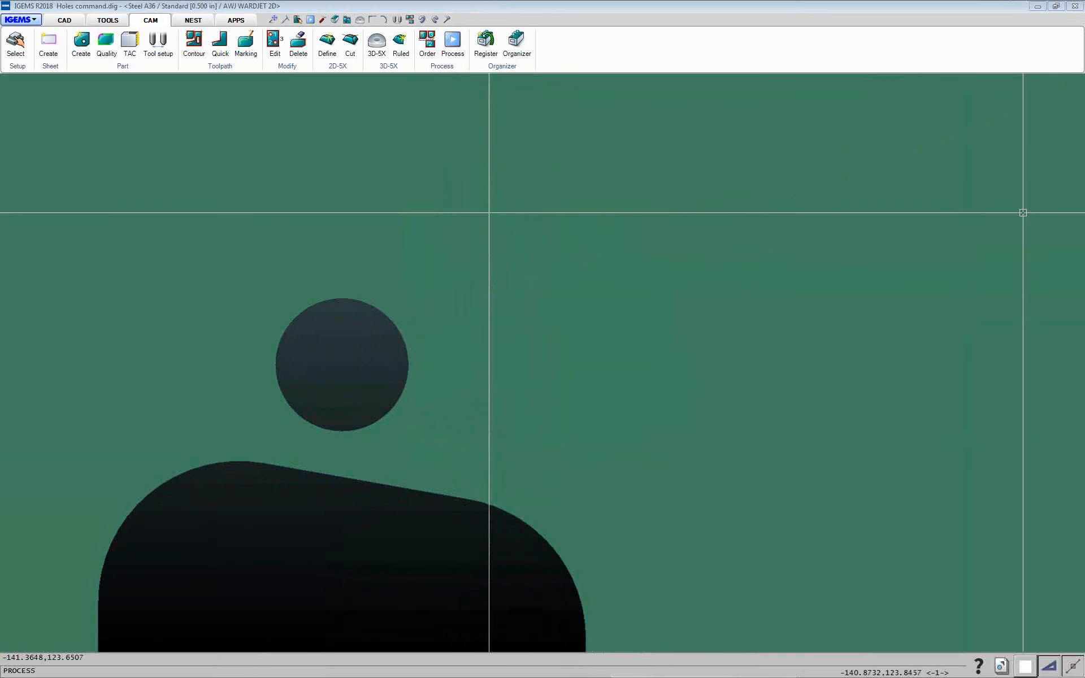
Step through the NC code lines in the simulation to examine the hole's pierce and lead moves, then close it
drag(972, 30, 769, 30)
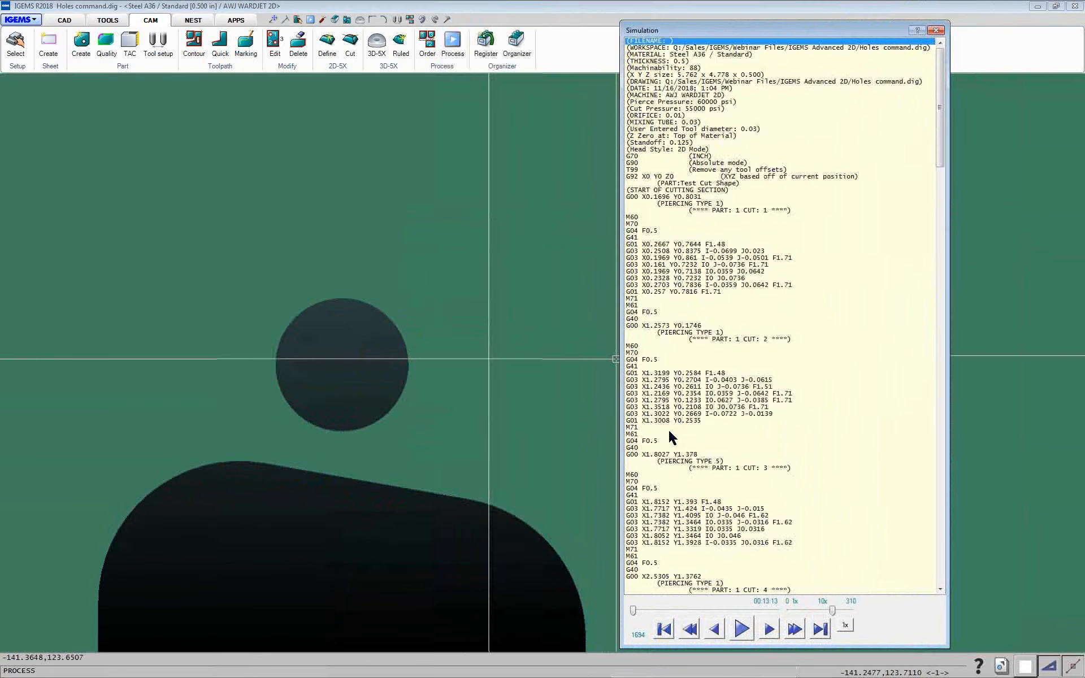
click(667, 514)
scroll(706, 542, down, 16)
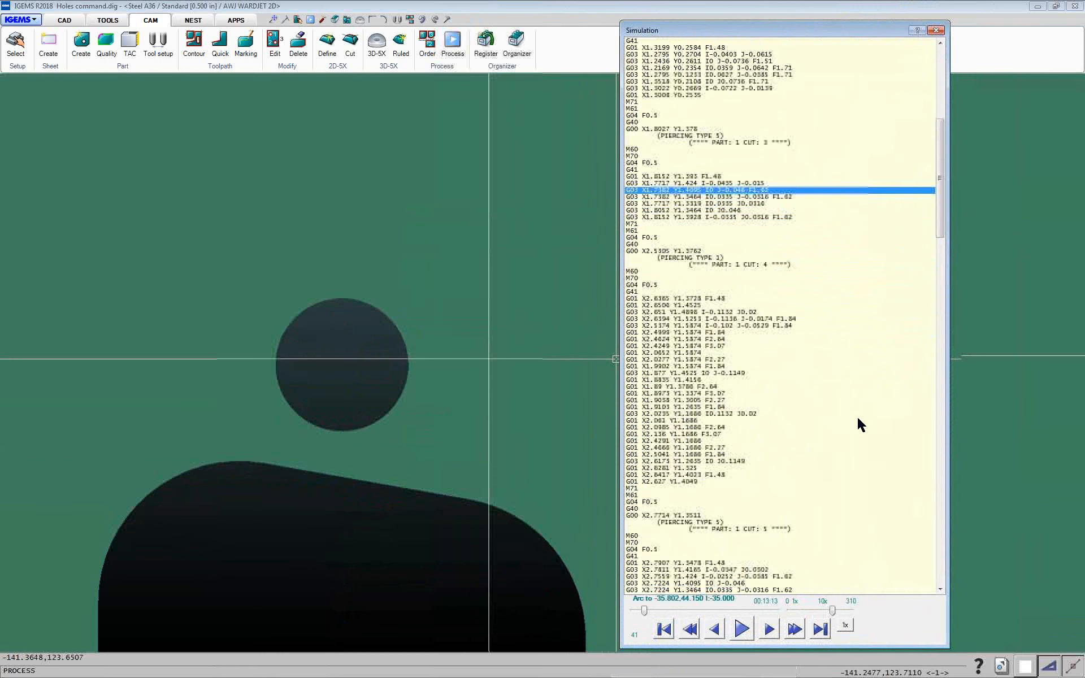
scroll(457, 349, up, 3)
scroll(455, 349, down, 13)
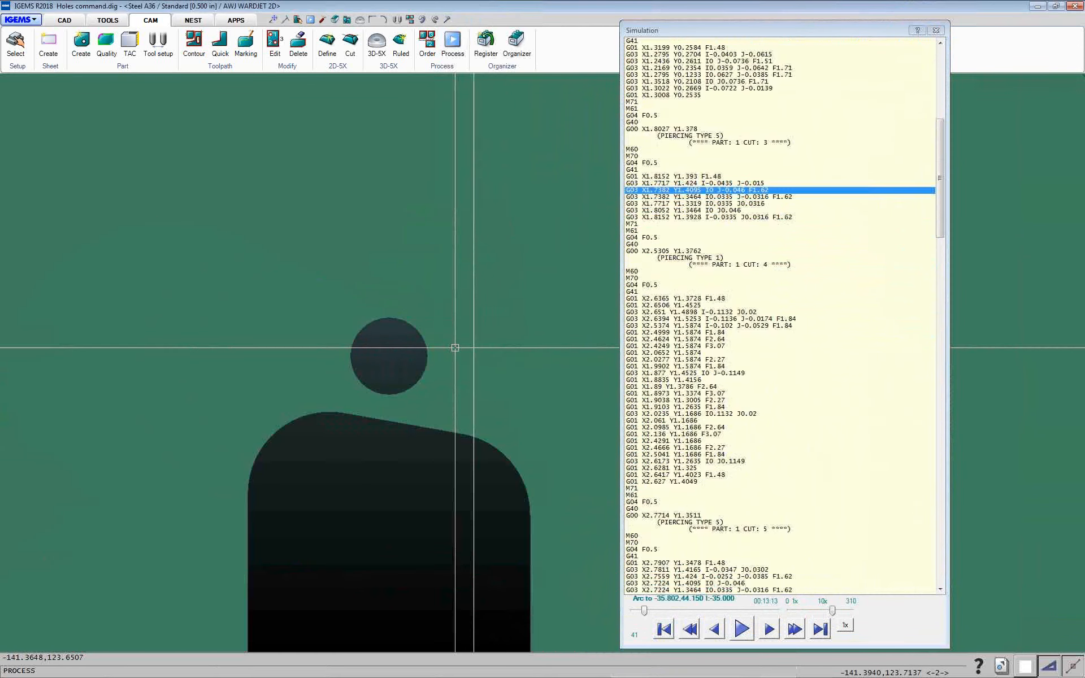
scroll(455, 356, down, 3)
scroll(347, 388, down, 3)
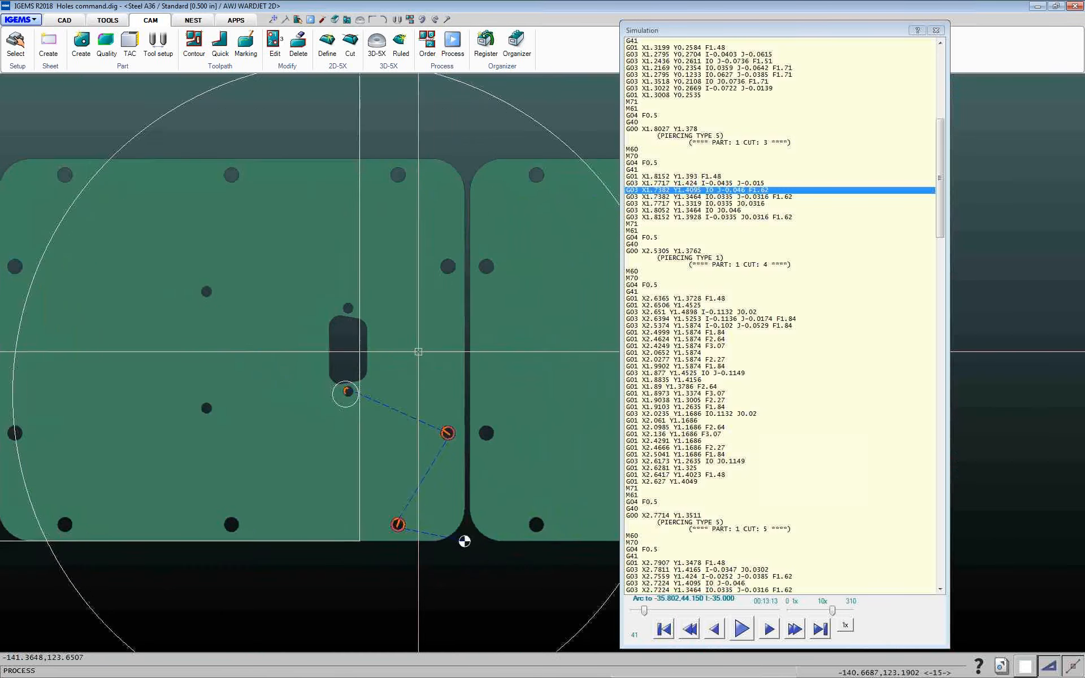
scroll(356, 376, up, 6)
scroll(356, 376, up, 8)
scroll(358, 358, down, 2)
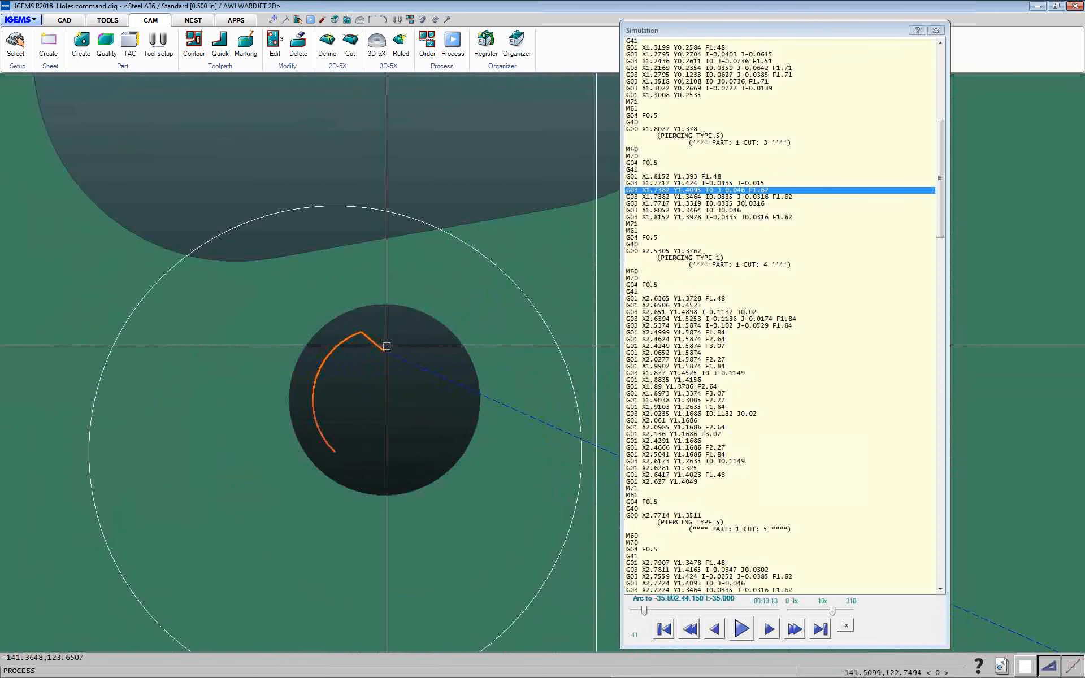
click(642, 163)
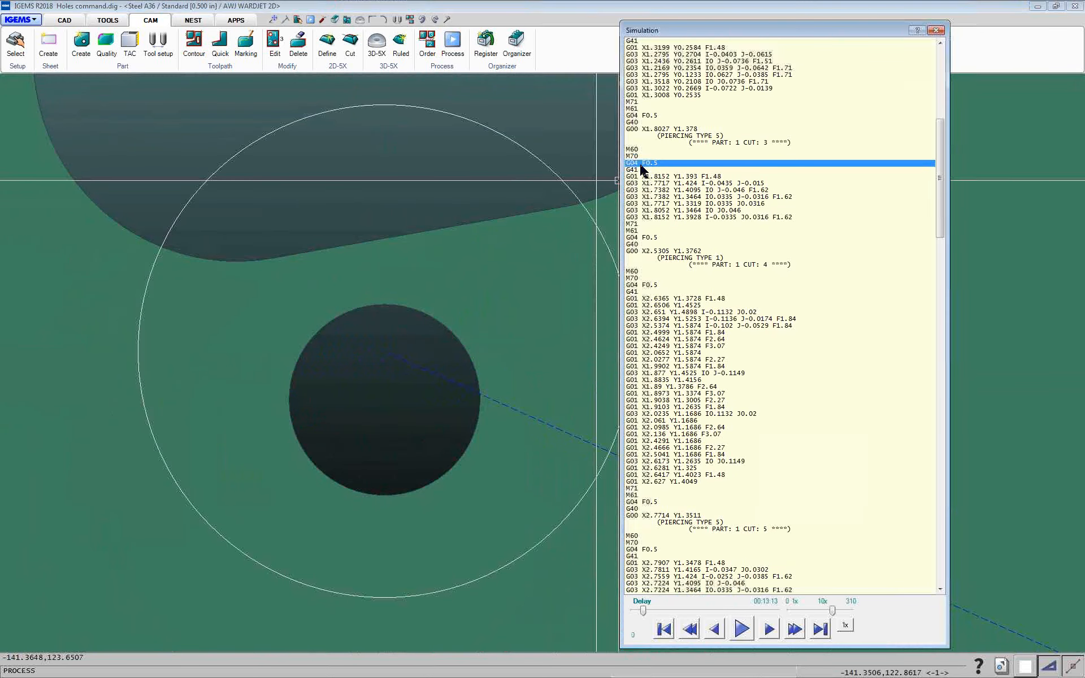
click(651, 130)
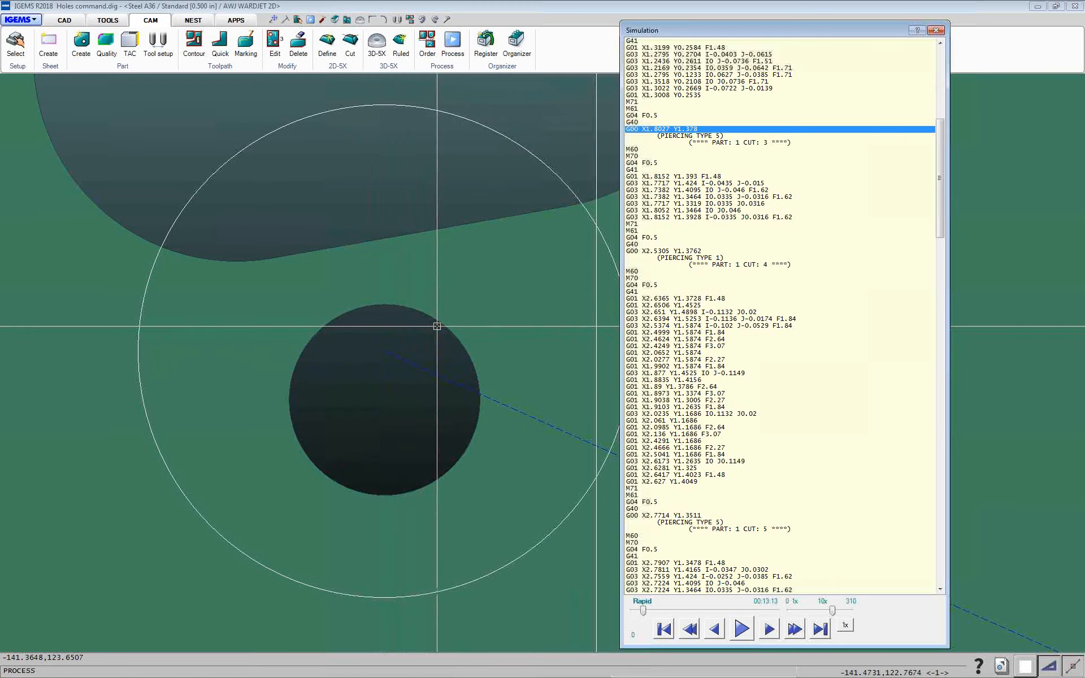
click(638, 163)
click(637, 175)
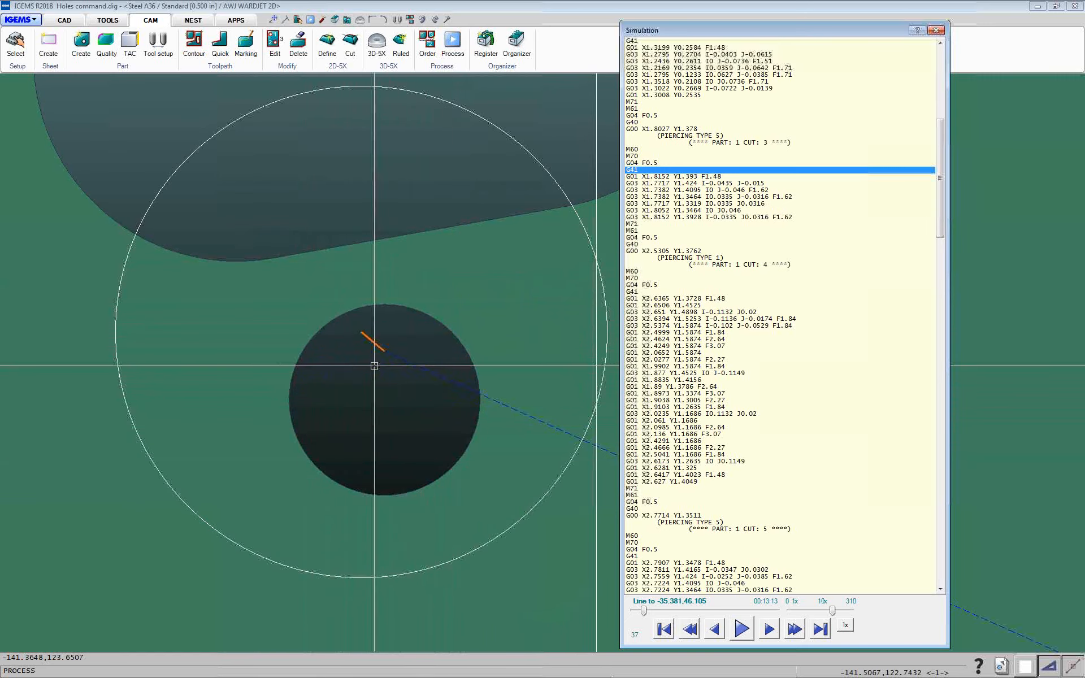
click(654, 130)
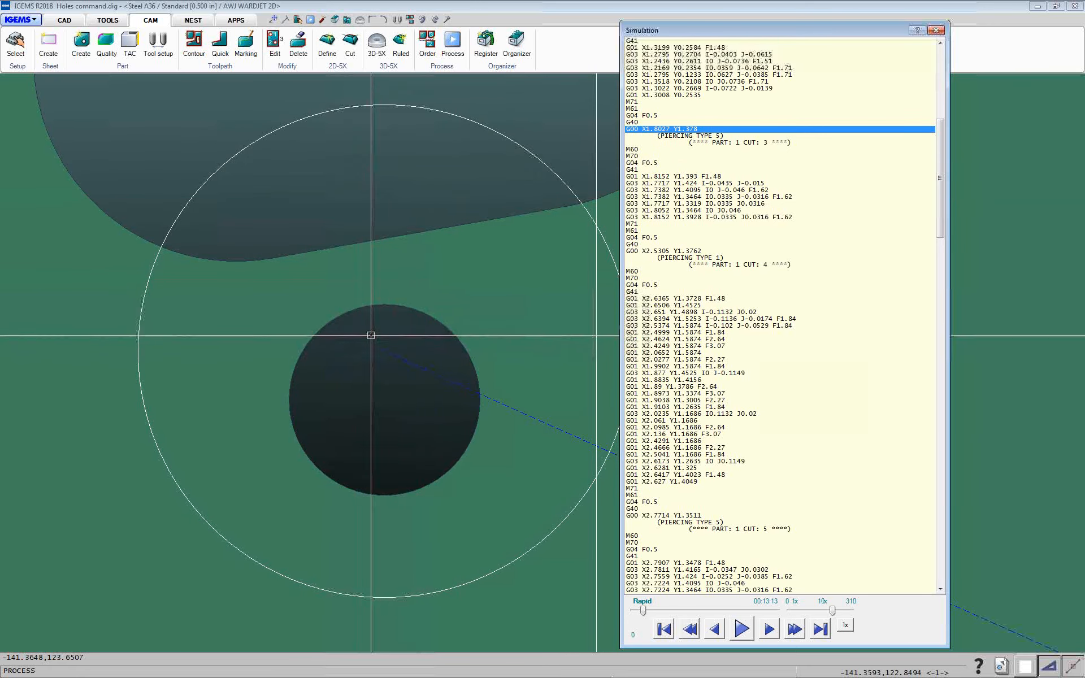
click(936, 29)
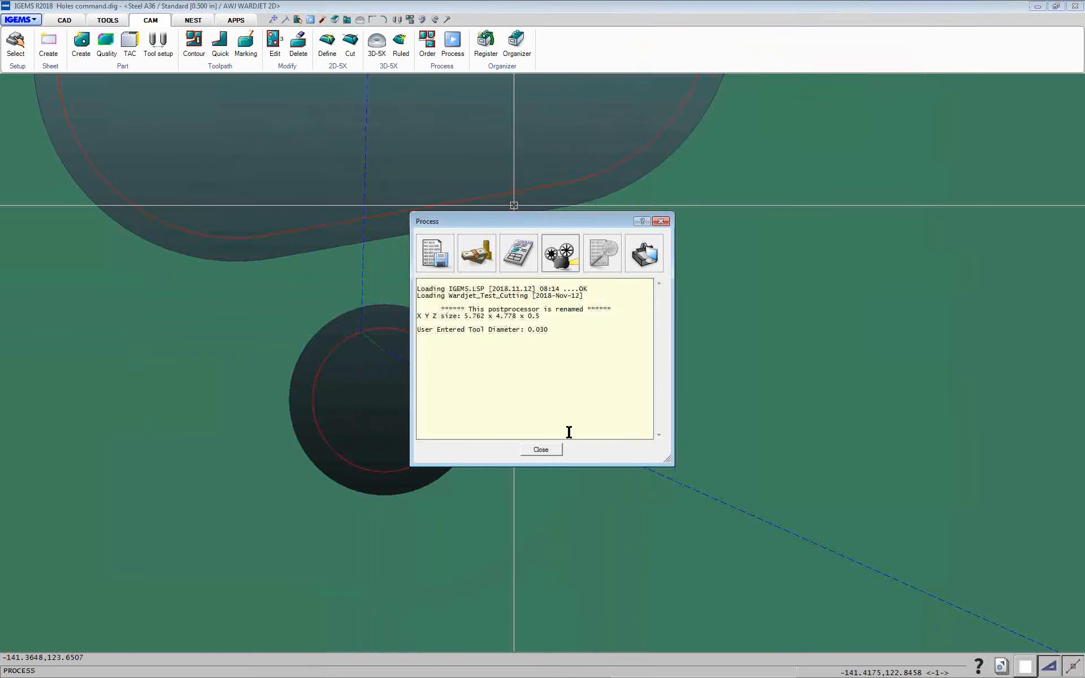
click(540, 452)
Reopen the Contour tool and set the alternative lead type to BLIND
click(193, 45)
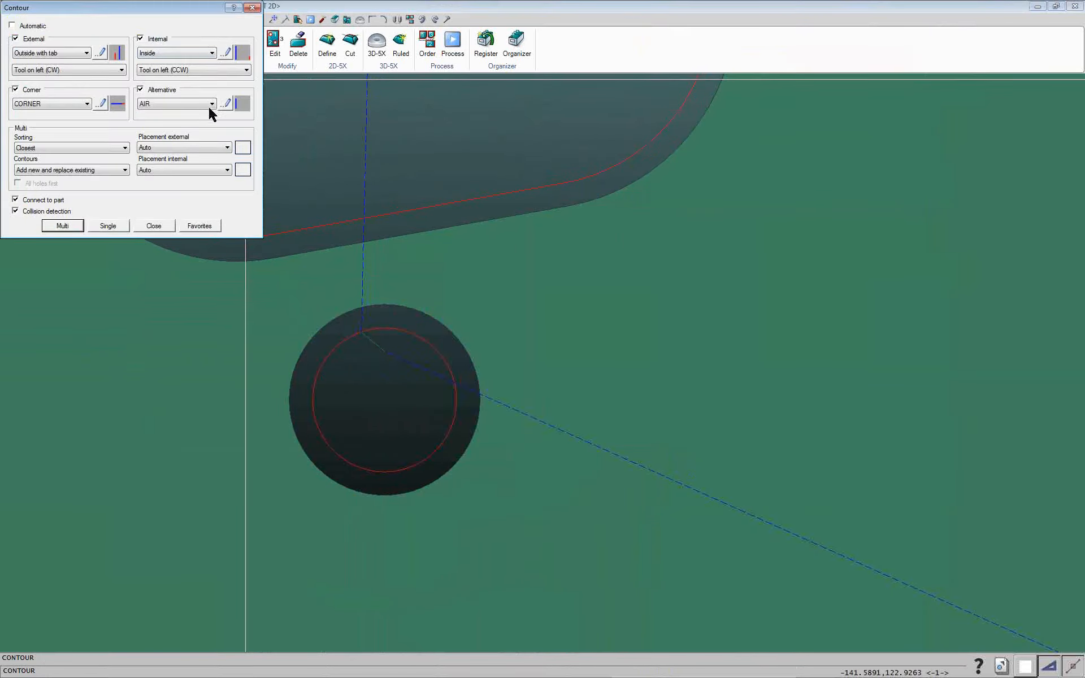
click(195, 104)
click(151, 122)
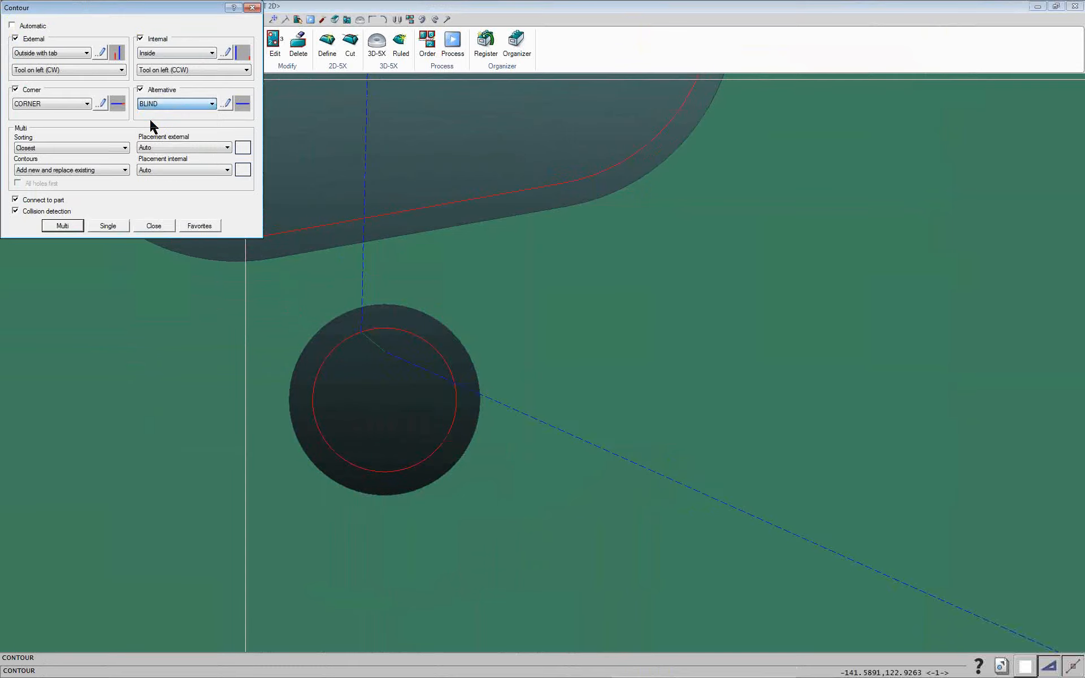
Apply contour toolpaths to the part using Multi with the BLIND alternative lead setting
click(59, 223)
click(136, 235)
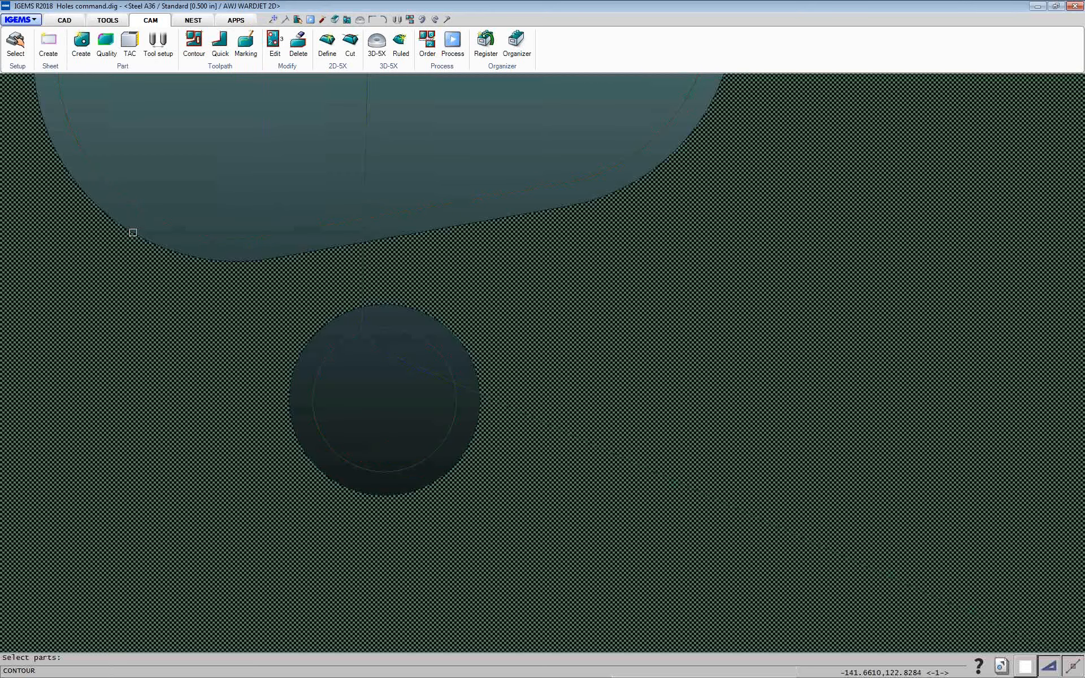
Run the Order command on the part's cut contours
scroll(383, 354, up, 2)
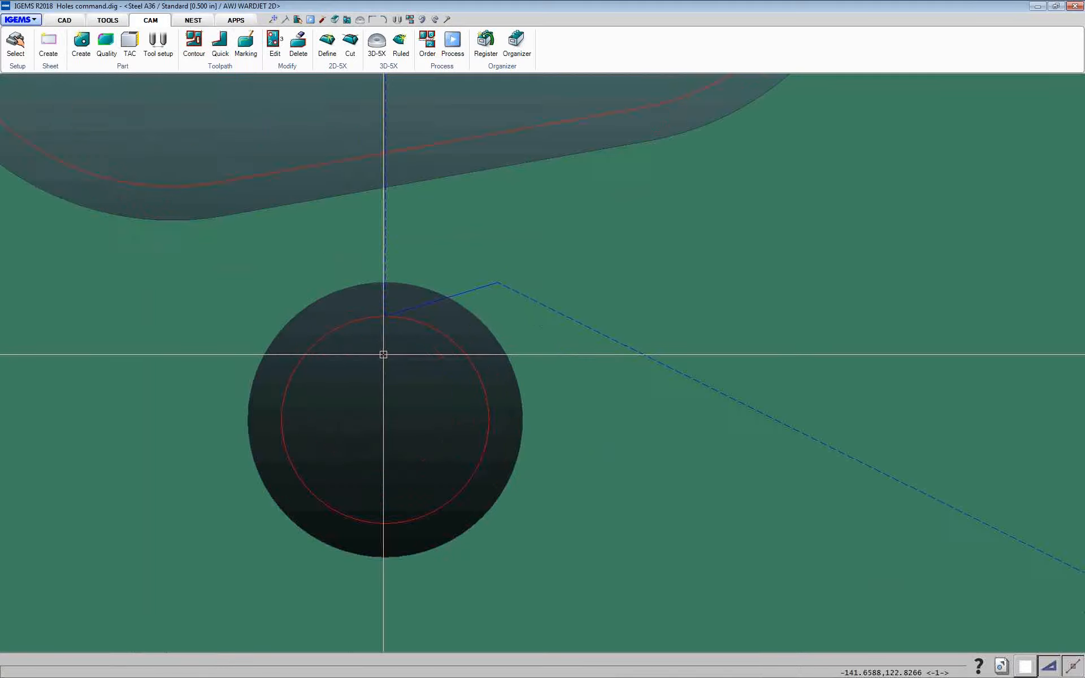
scroll(422, 332, down, 1)
scroll(475, 294, up, 4)
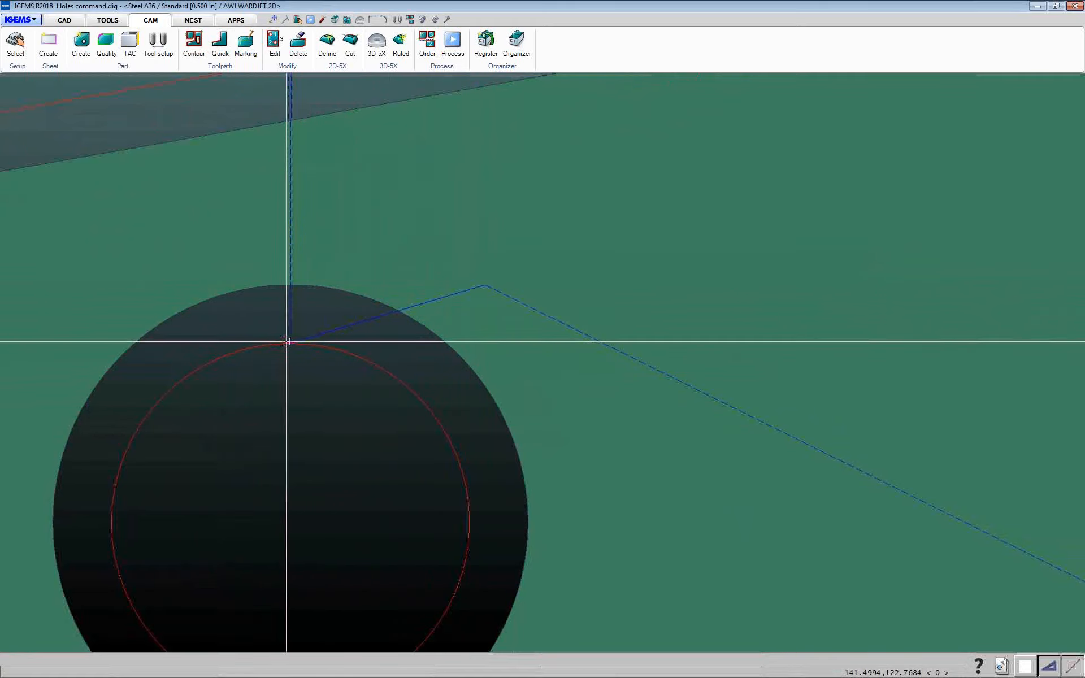
scroll(348, 333, down, 3)
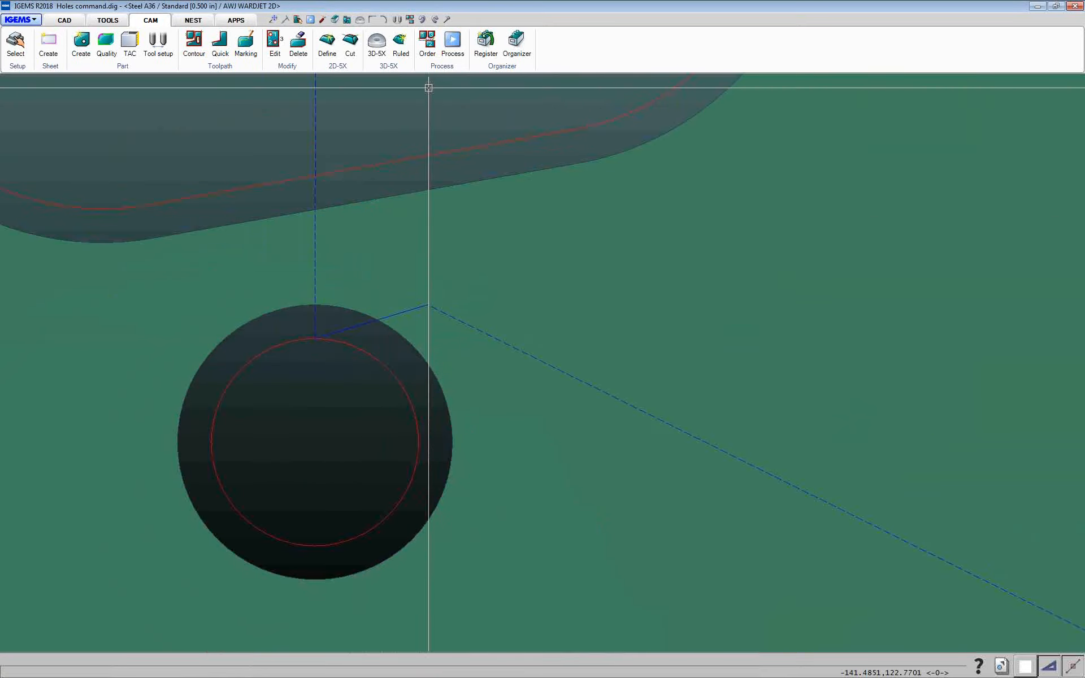
click(428, 42)
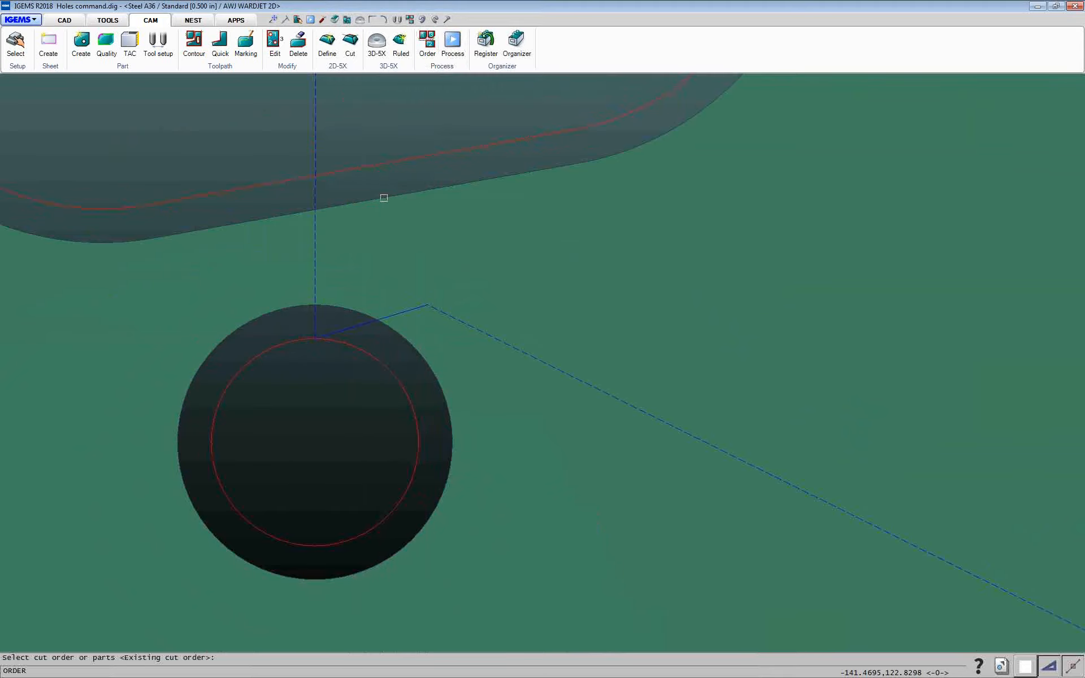
scroll(384, 198, down, 3)
scroll(388, 206, up, 5)
scroll(387, 206, down, 6)
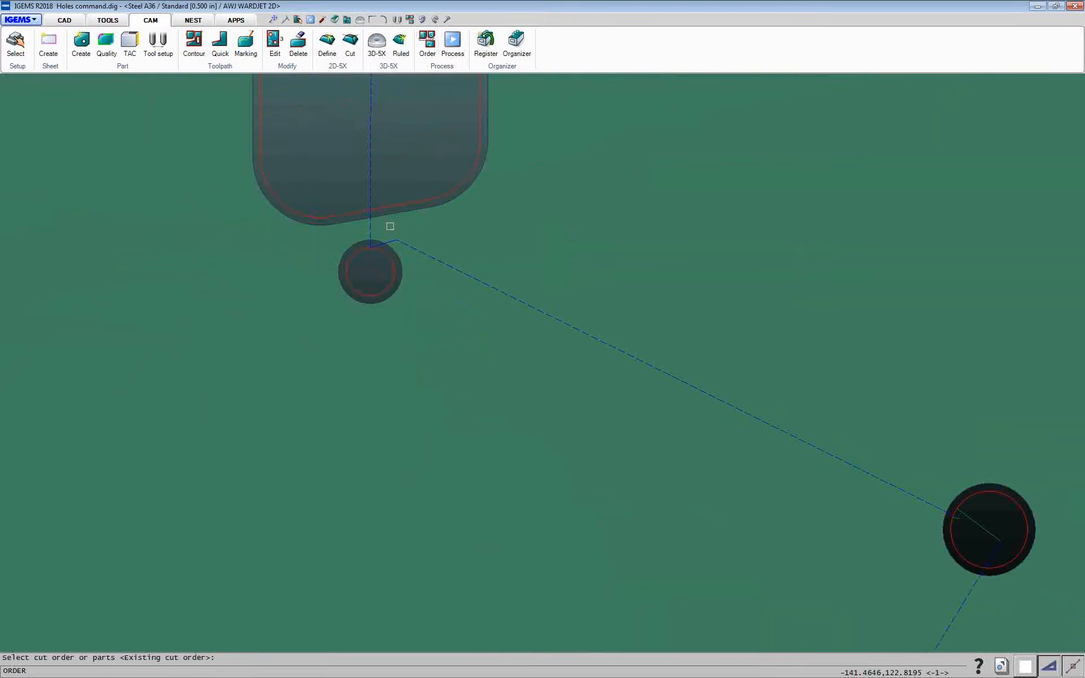
scroll(388, 225, up, 5)
scroll(392, 240, down, 4)
click(392, 244)
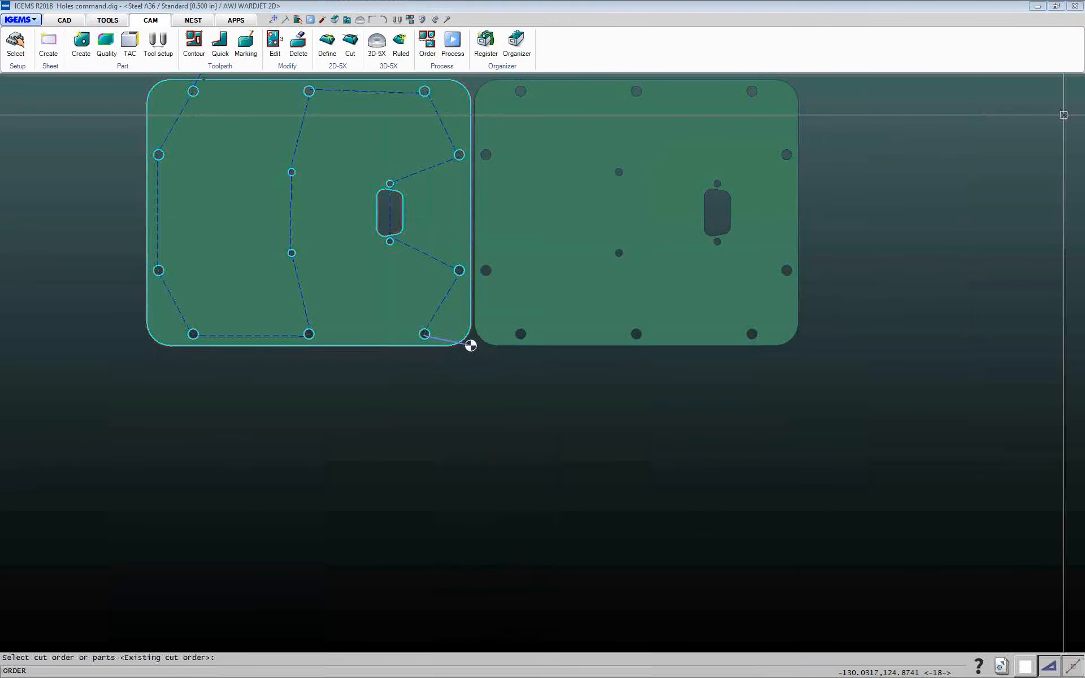
Process the part again and open the NC simulation
click(453, 43)
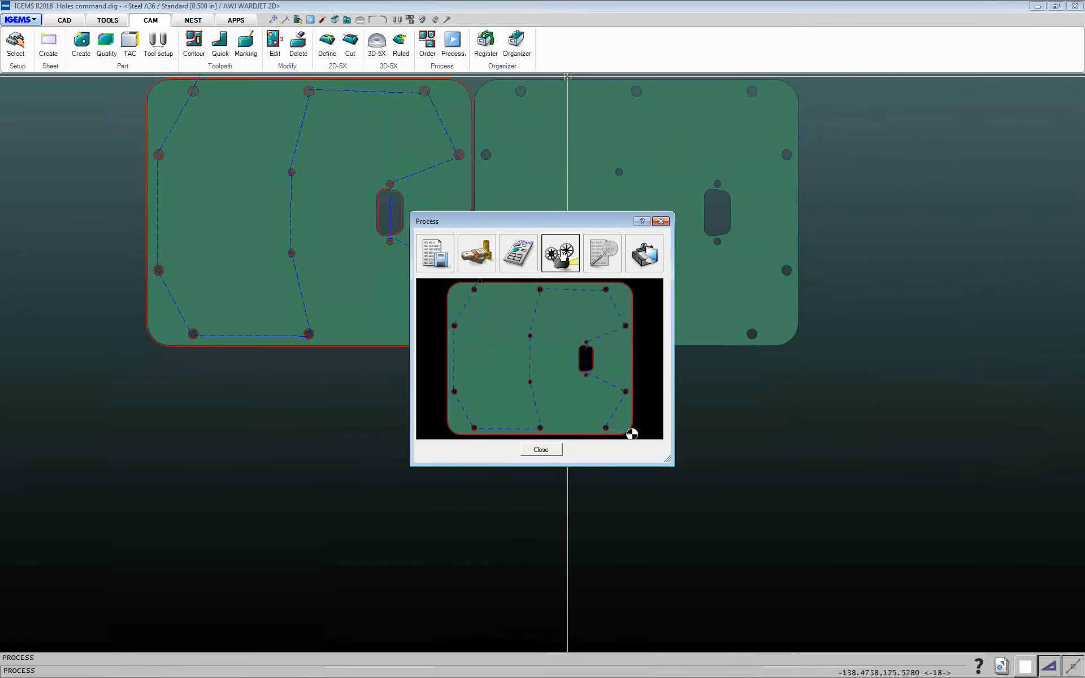
click(574, 261)
click(574, 258)
click(524, 437)
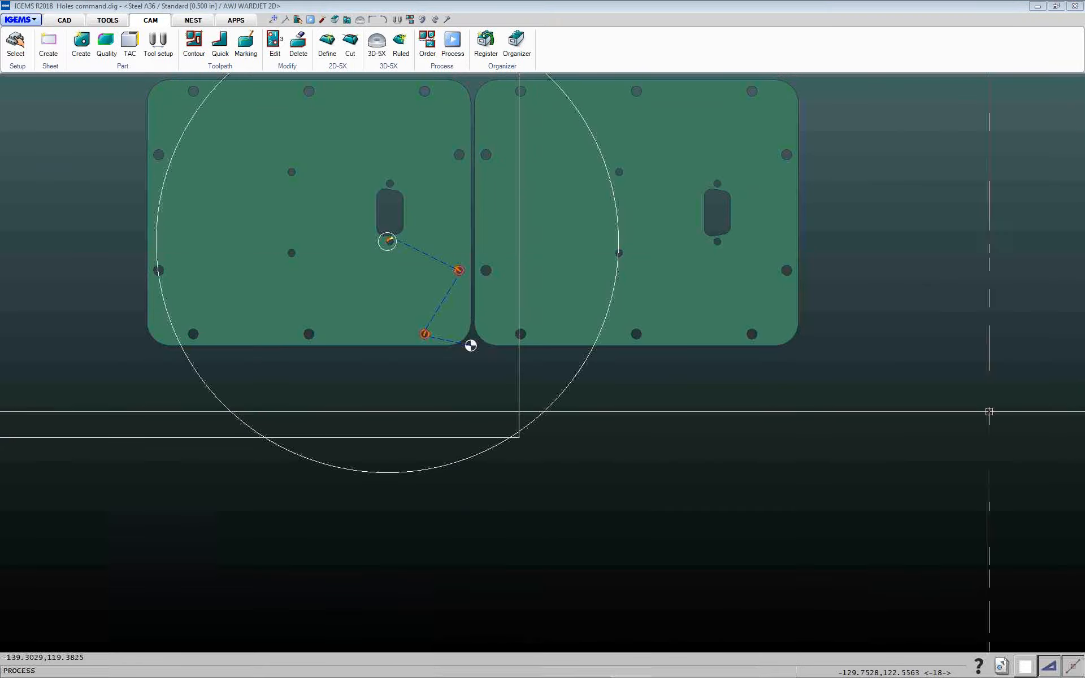
Step through the NC code lines in the simulation to examine the small hole's lead moves, then close it
scroll(429, 223, up, 6)
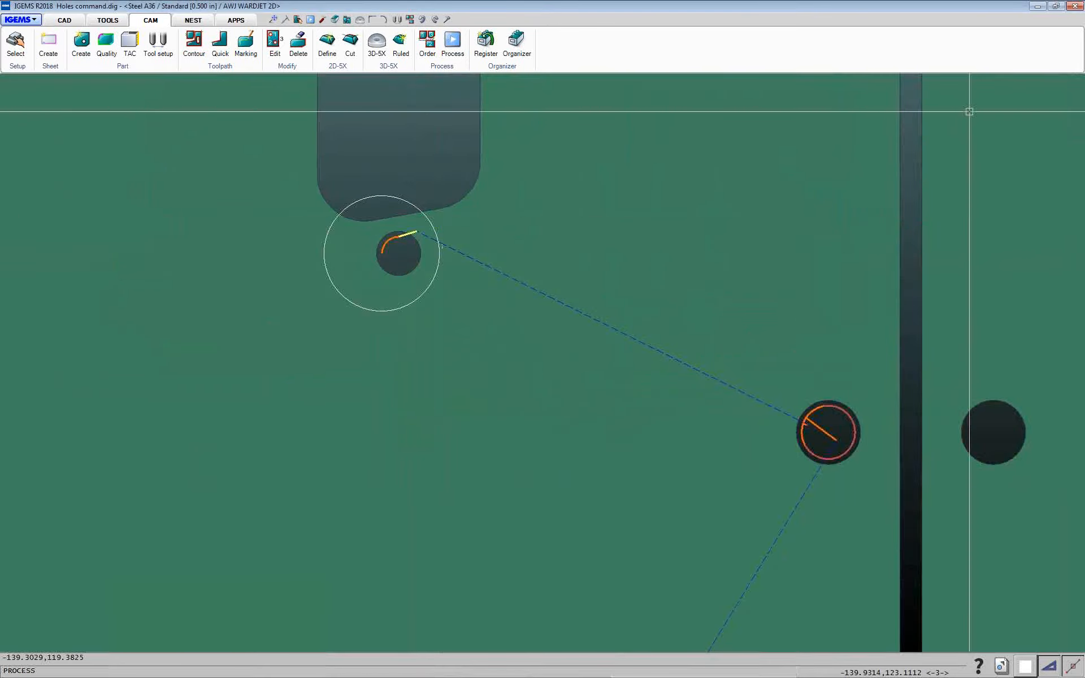
drag(1084, 34, 686, 11)
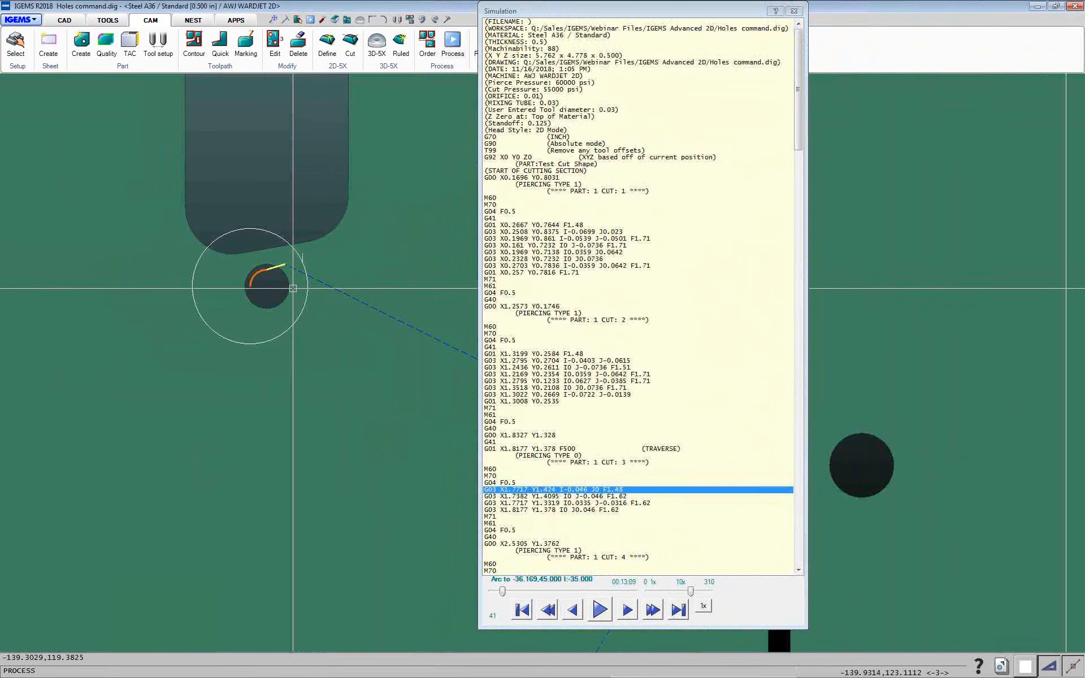
scroll(299, 294, up, 4)
click(516, 444)
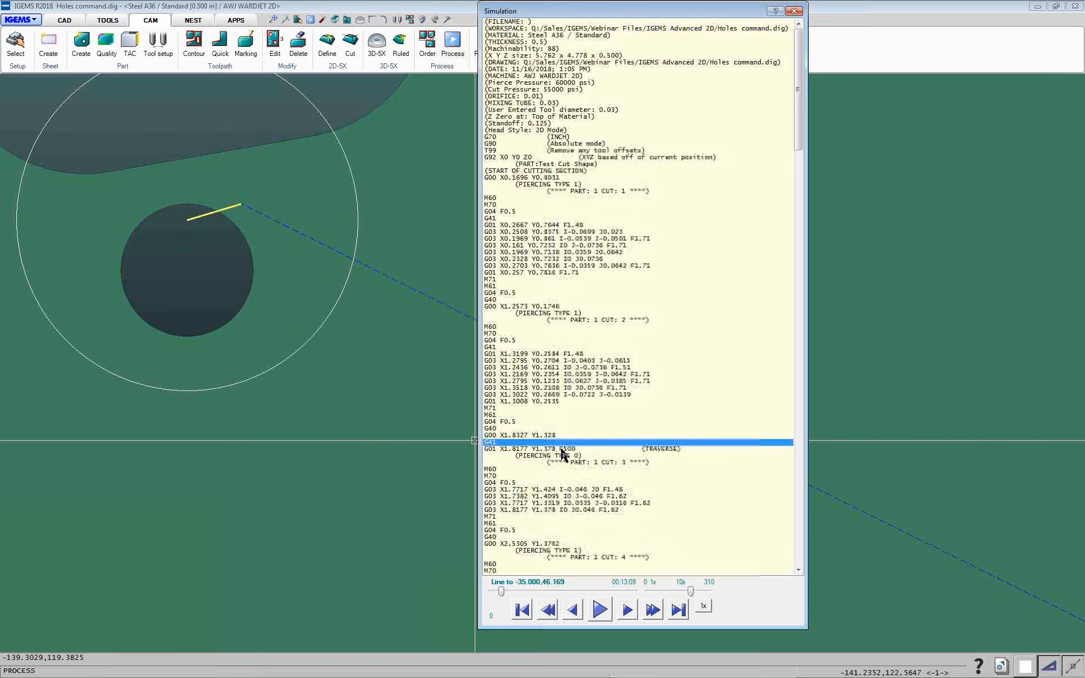
click(518, 435)
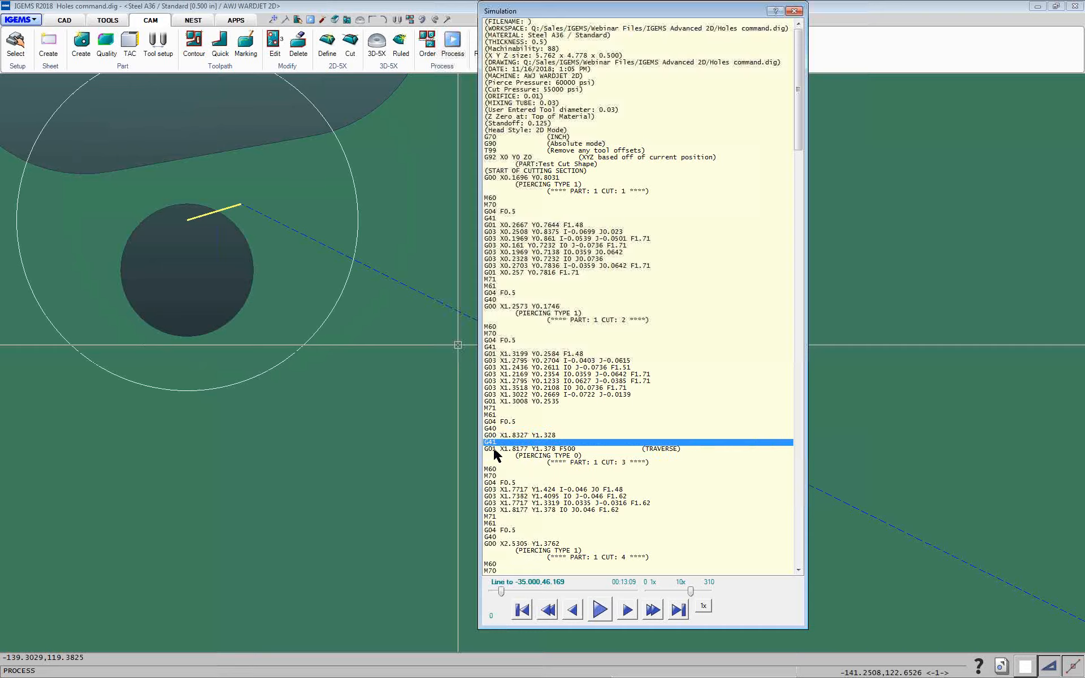
click(492, 437)
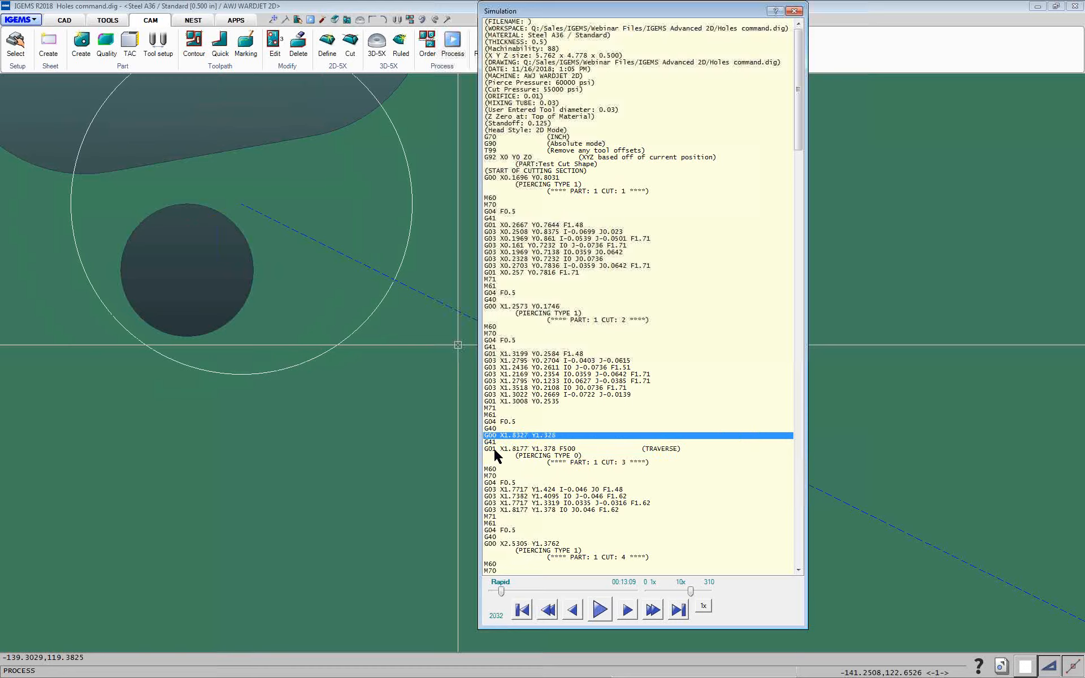
click(496, 444)
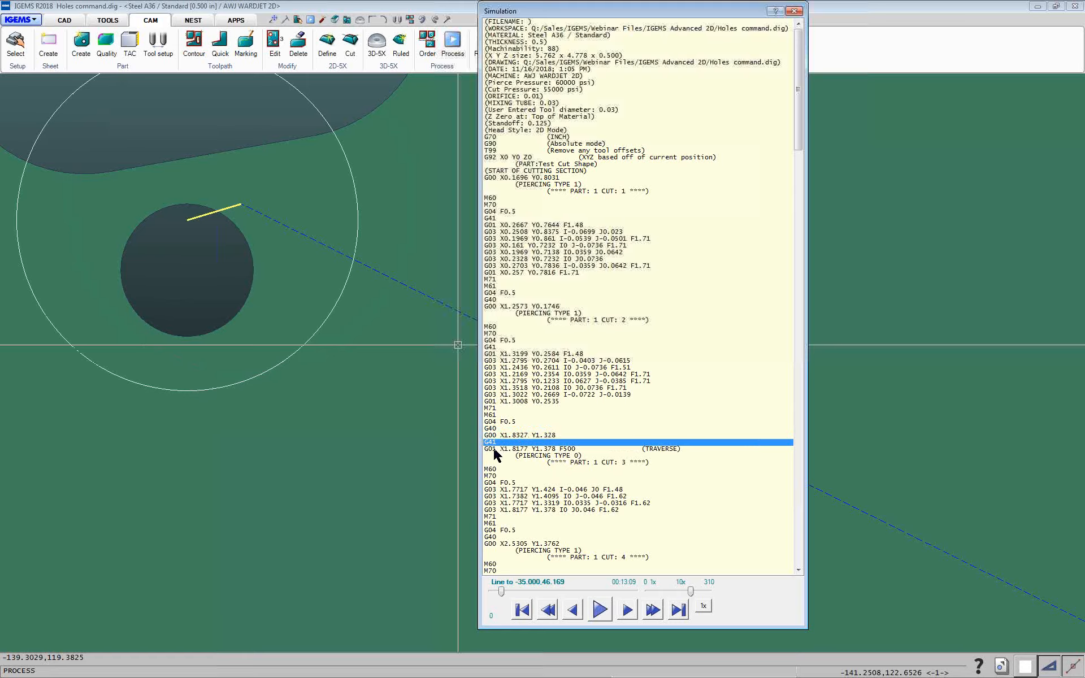
click(502, 497)
click(496, 484)
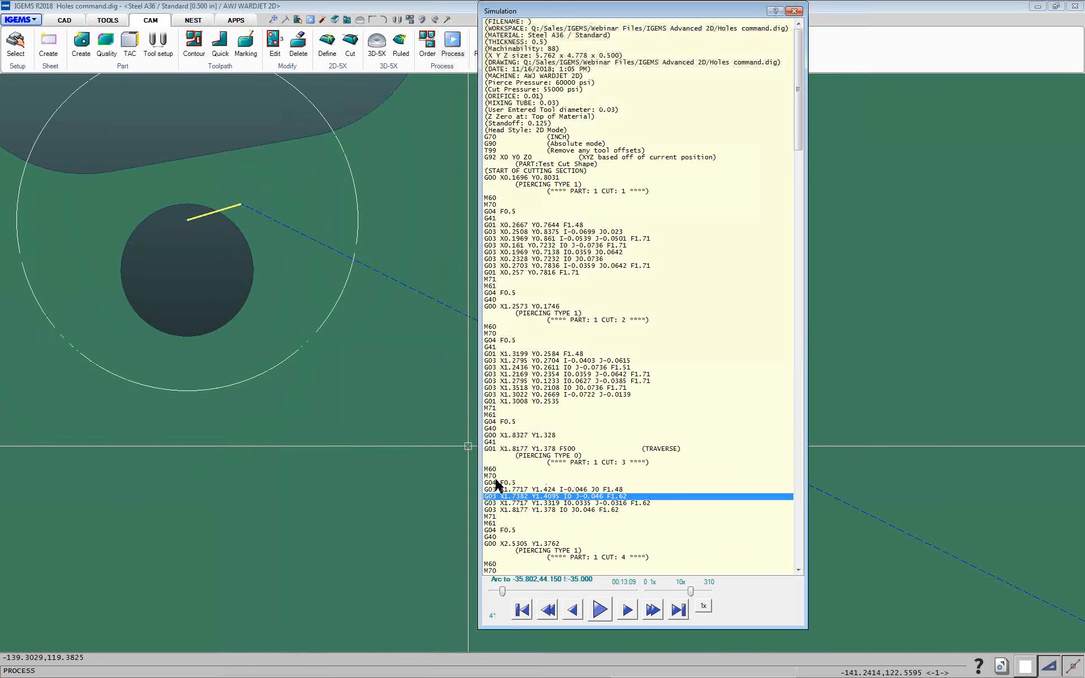
click(527, 497)
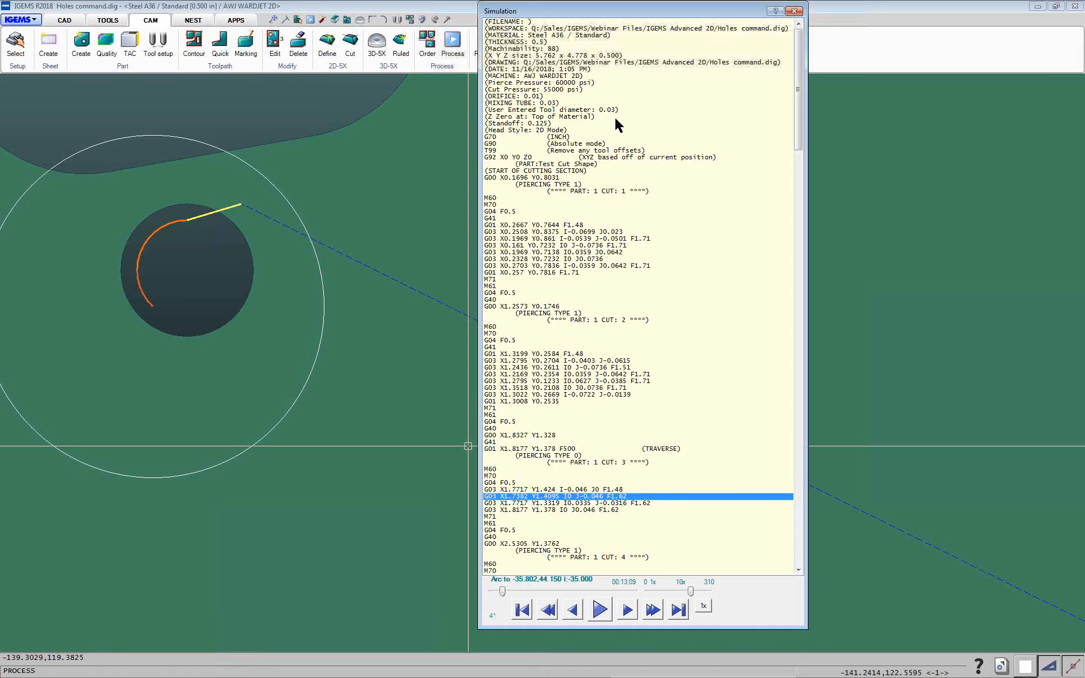
click(795, 11)
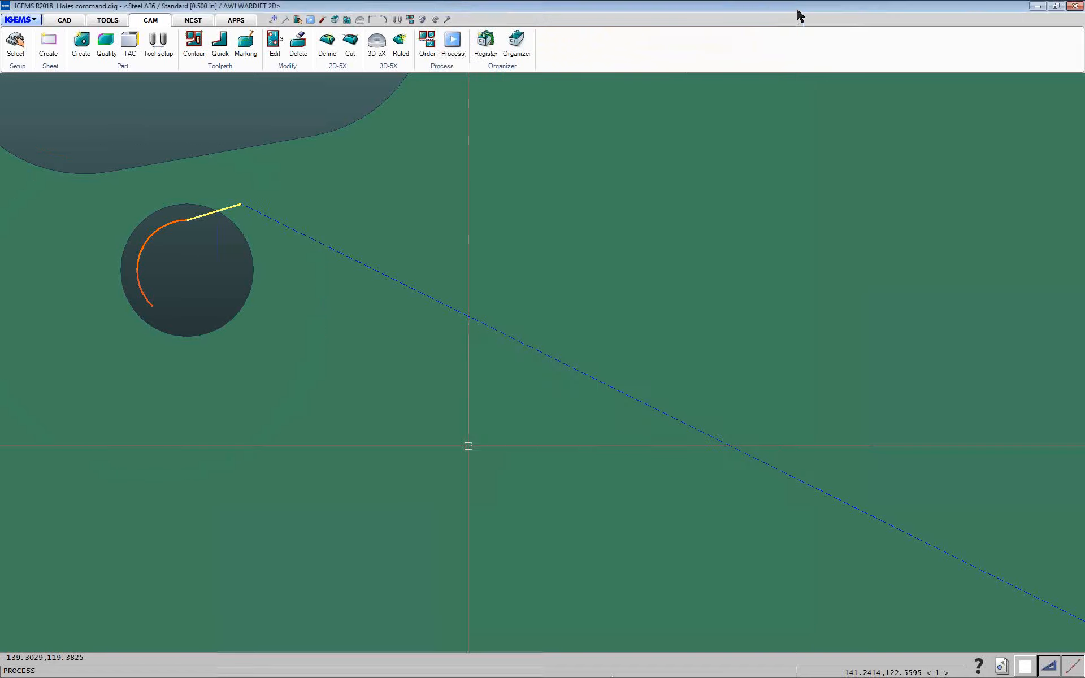
Apply contour toolpaths with Multi to the second part, keeping contours set to Add new and replace existing
click(541, 449)
scroll(509, 392, down, 10)
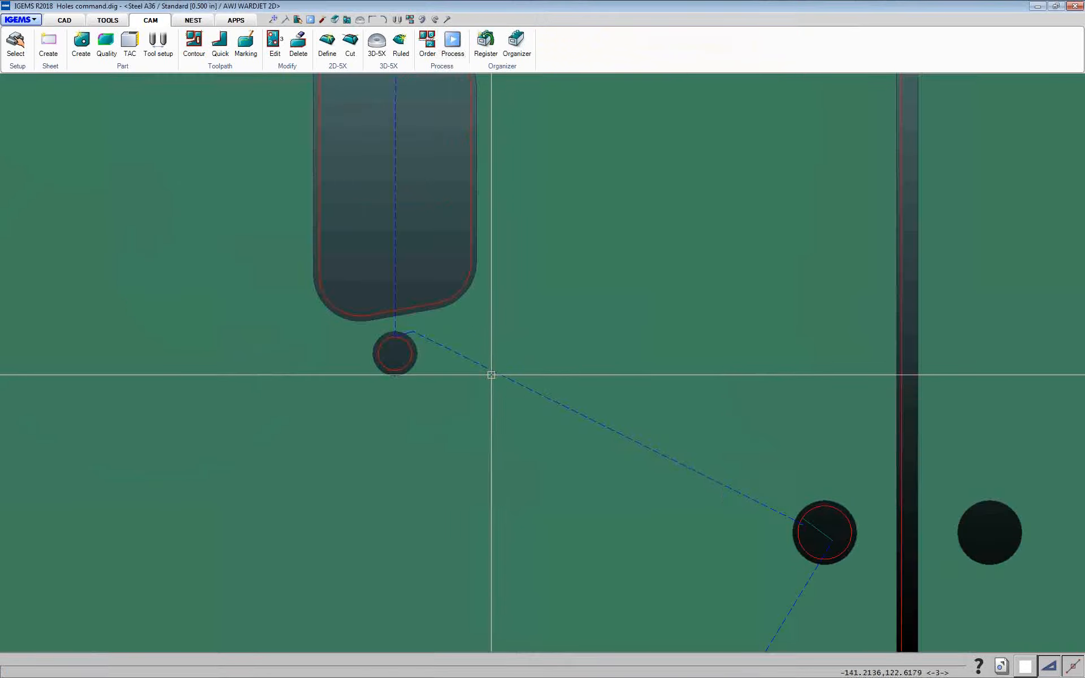
click(194, 43)
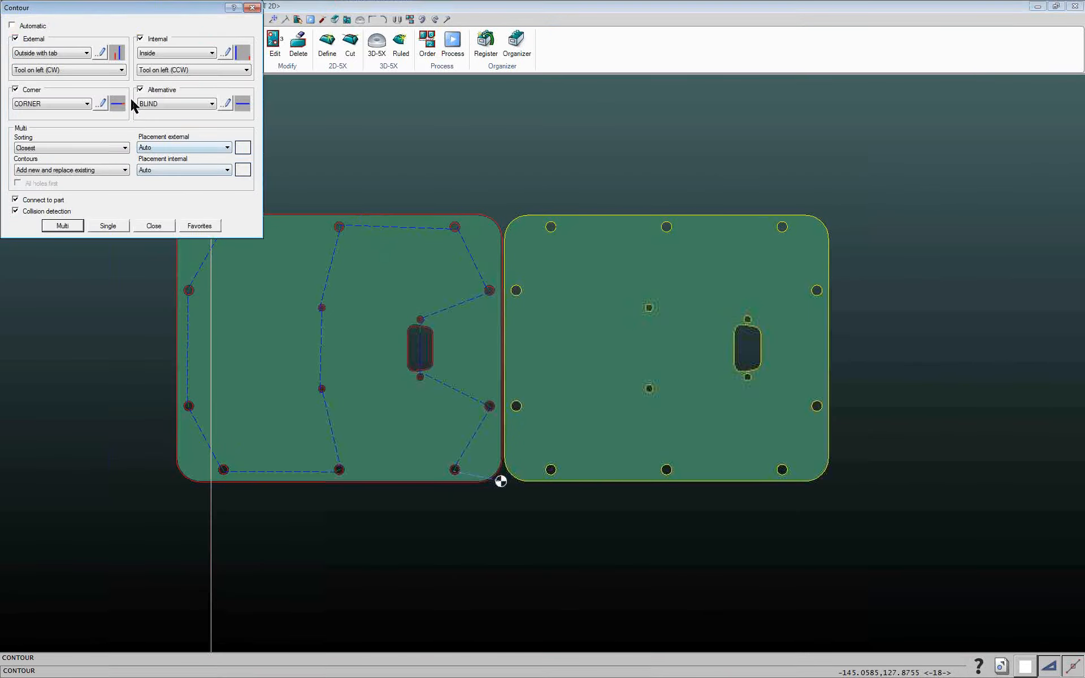
drag(126, 9, 203, 87)
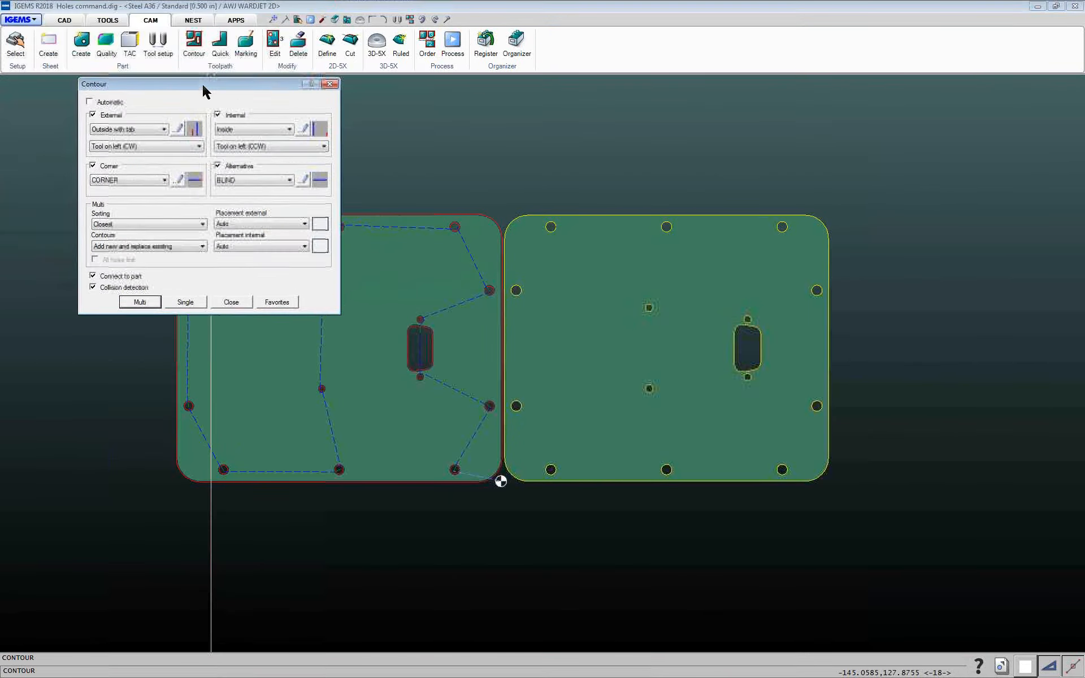
click(245, 224)
click(245, 228)
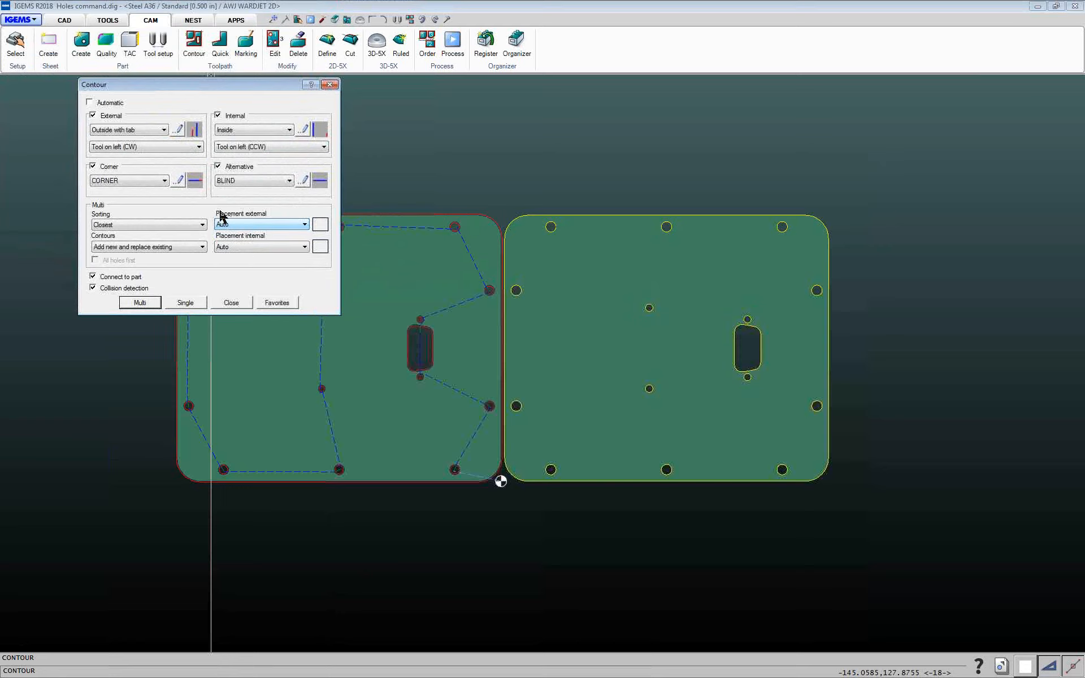
click(116, 247)
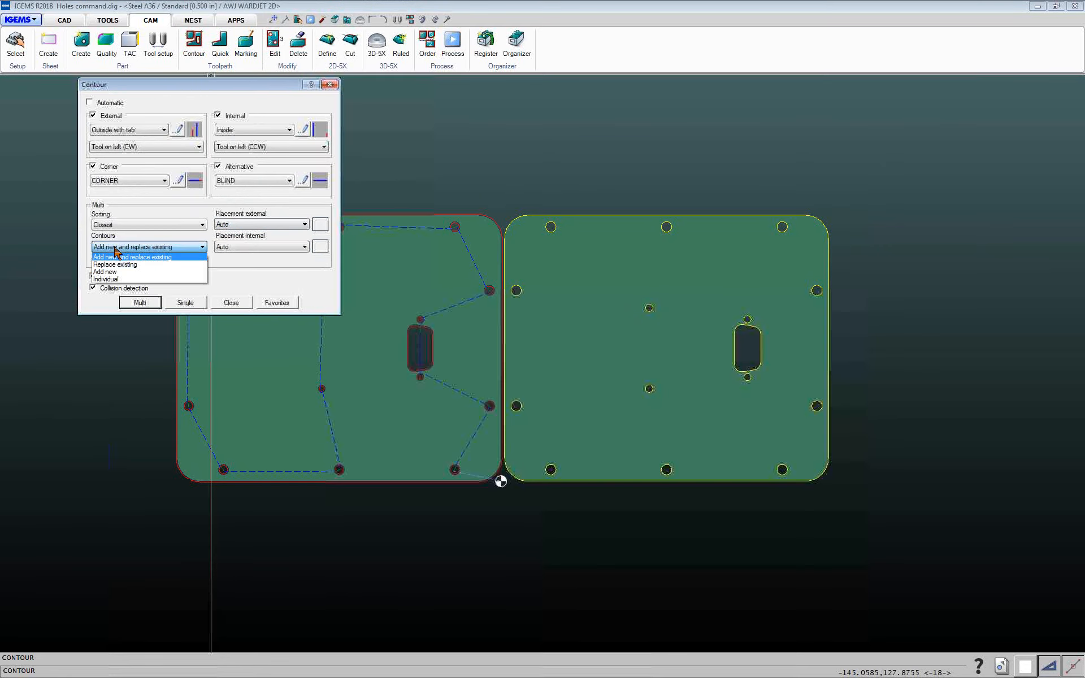
click(115, 248)
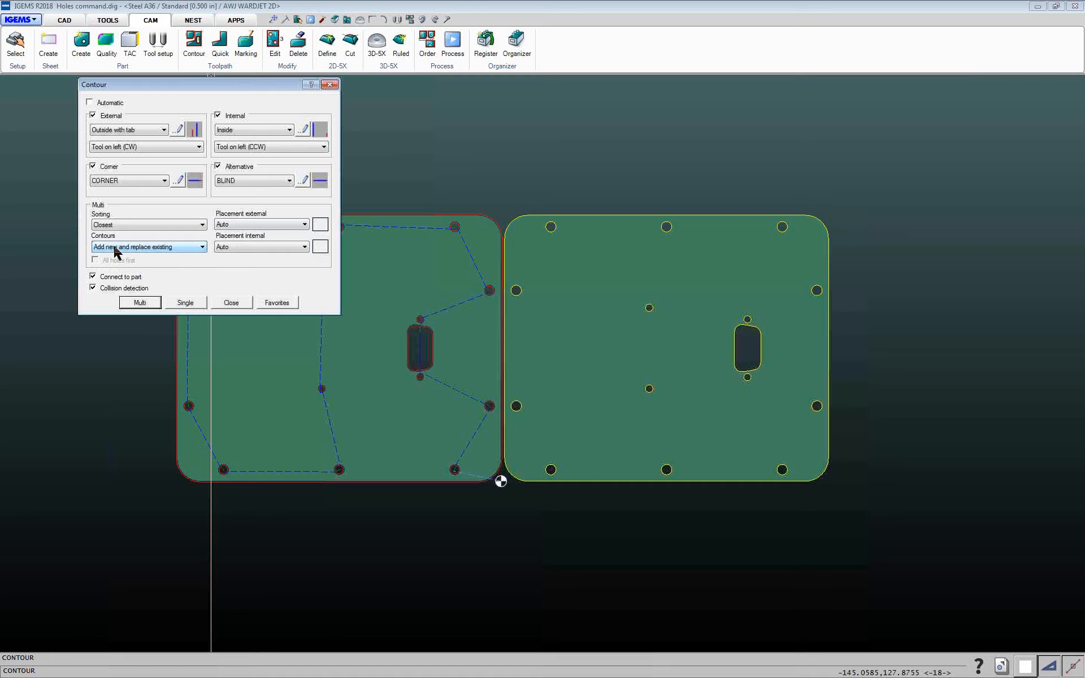
click(115, 249)
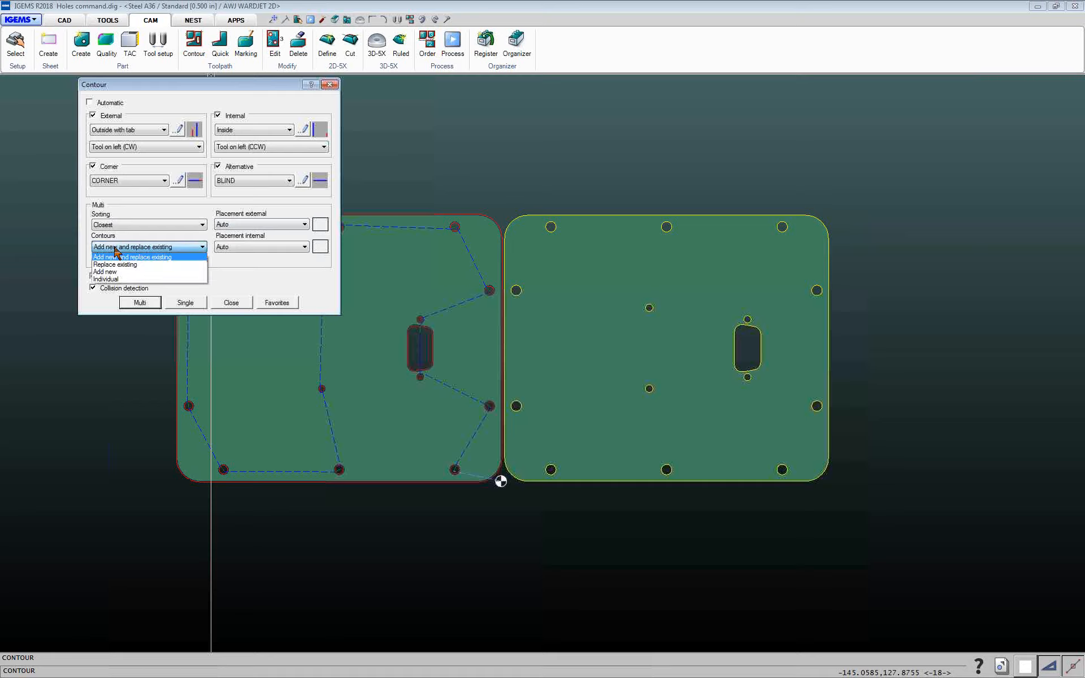
click(115, 248)
click(115, 248)
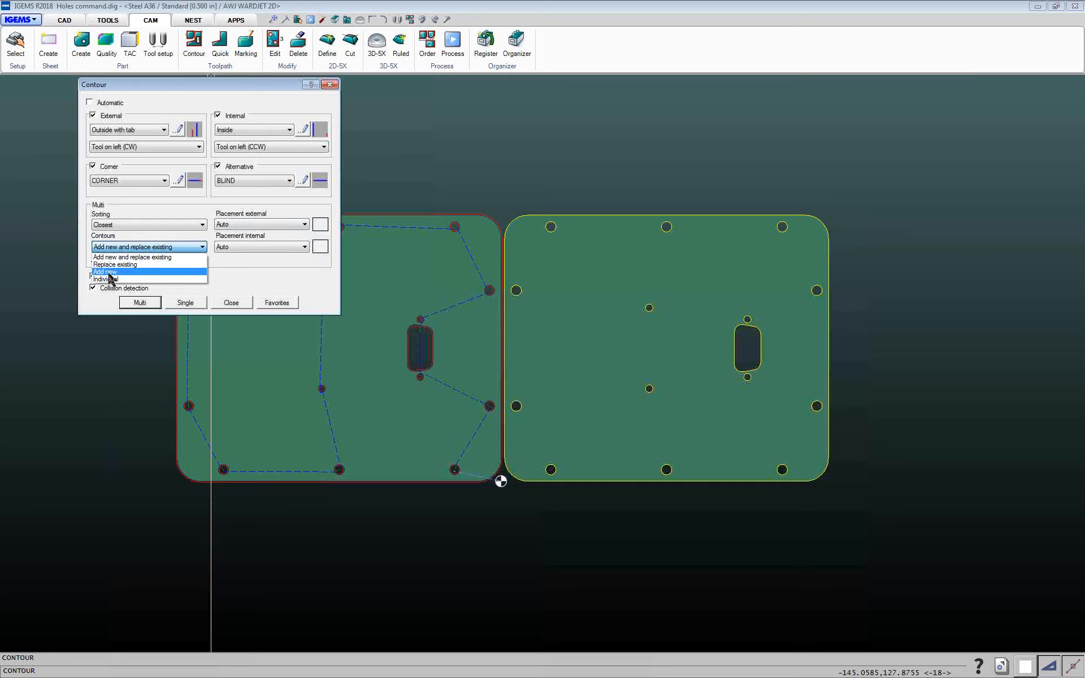
click(114, 258)
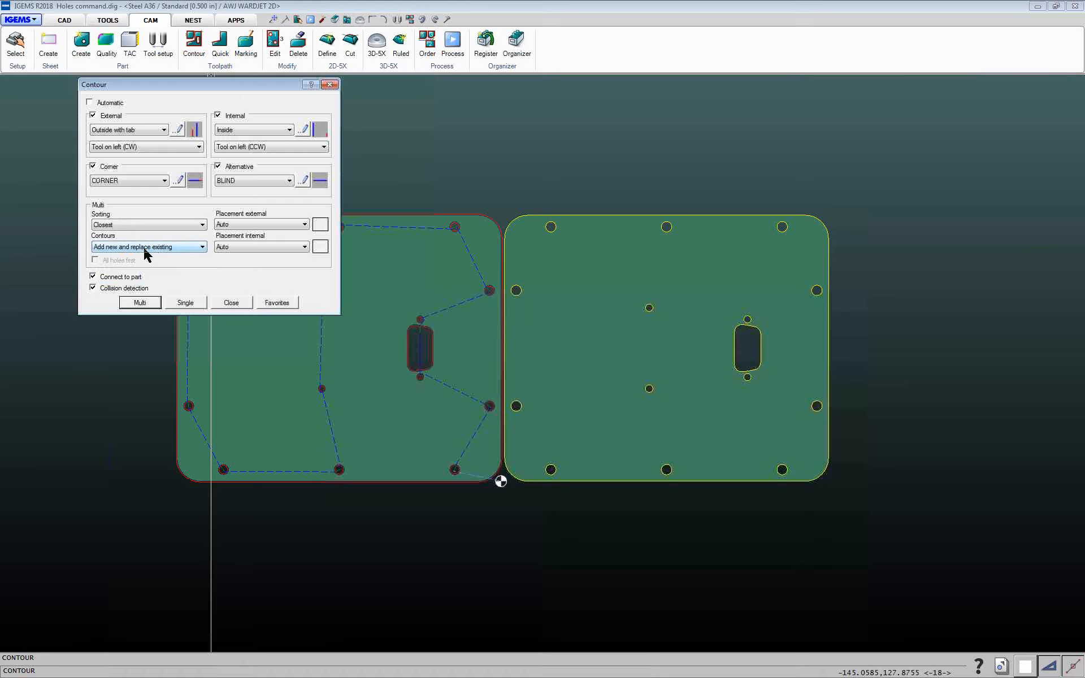
click(140, 303)
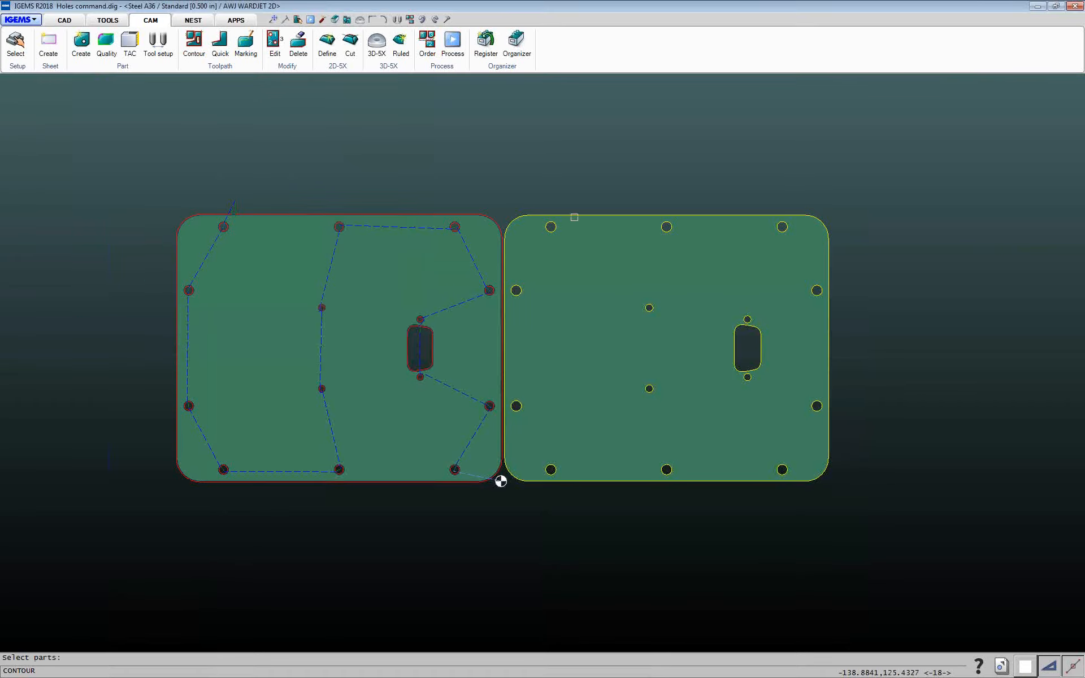
click(574, 217)
right_click(574, 217)
Delete the contour toolpath of the slot in the left part
scroll(661, 302, up, 3)
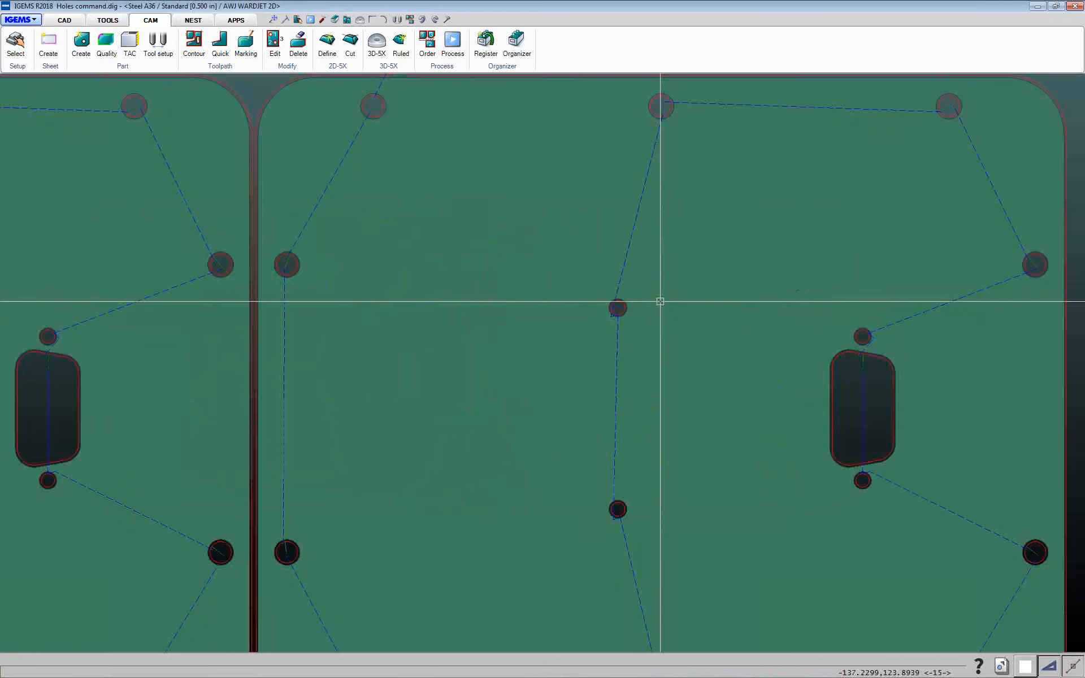
scroll(656, 300, down, 5)
scroll(506, 307, up, 1)
scroll(492, 286, up, 4)
scroll(530, 270, down, 3)
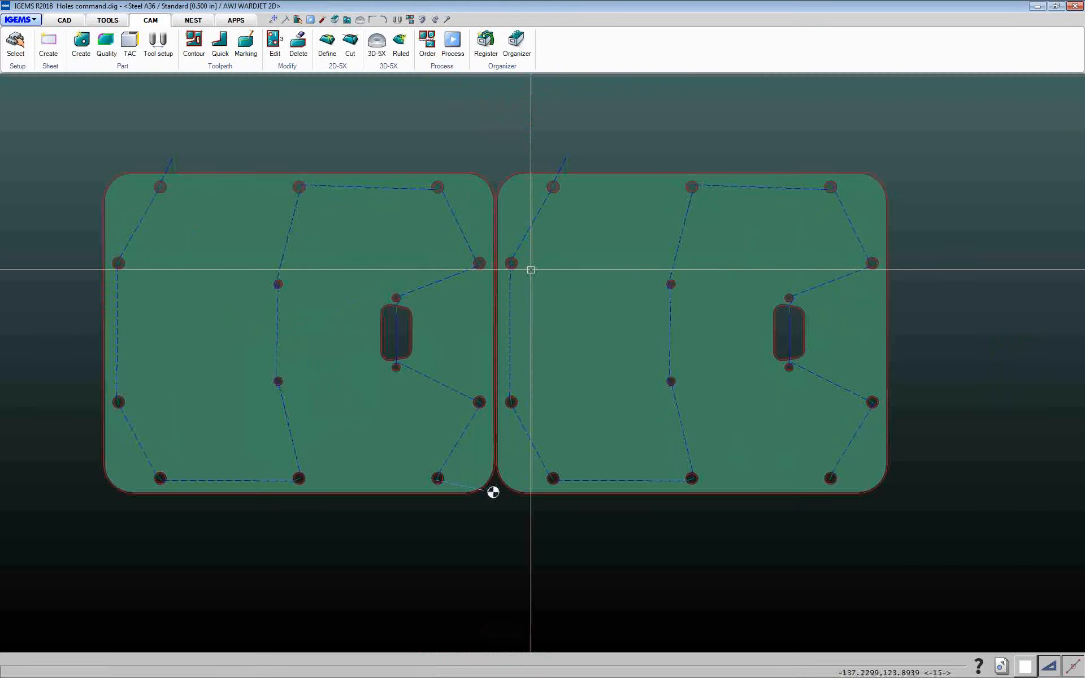
scroll(531, 270, down, 1)
middle_drag(571, 270, 437, 288)
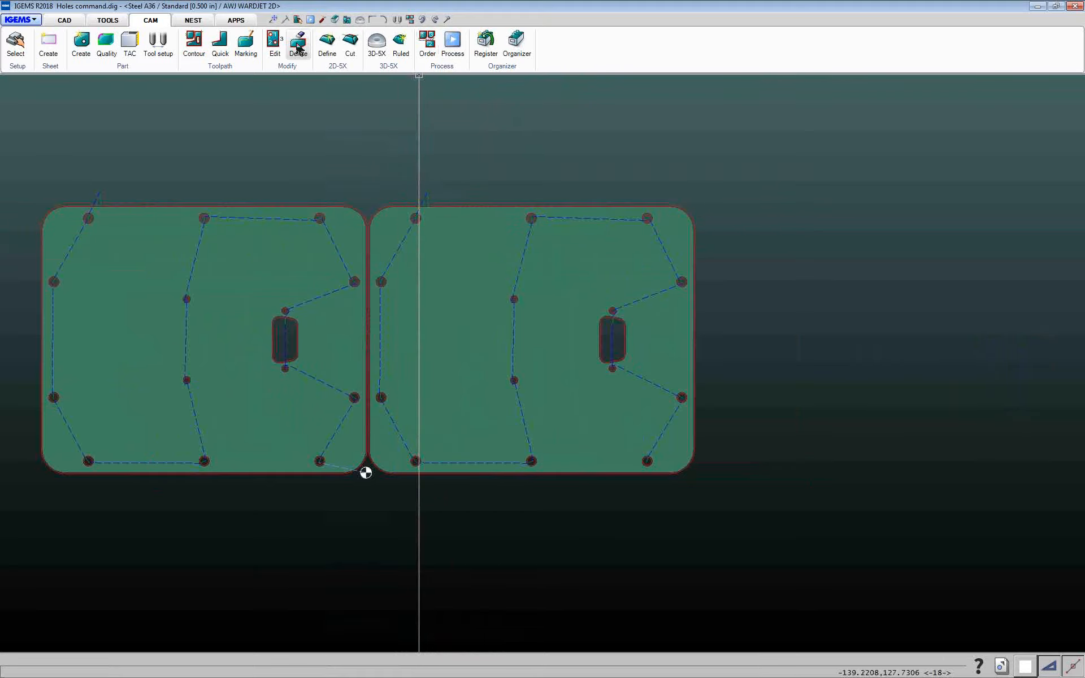
click(193, 42)
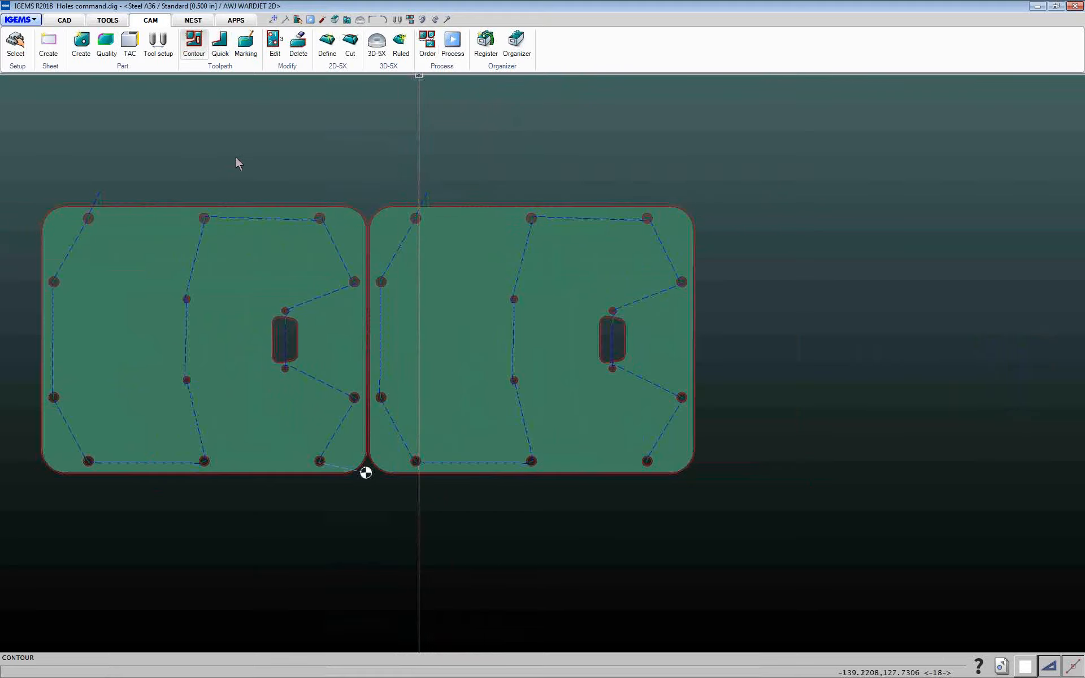
click(298, 45)
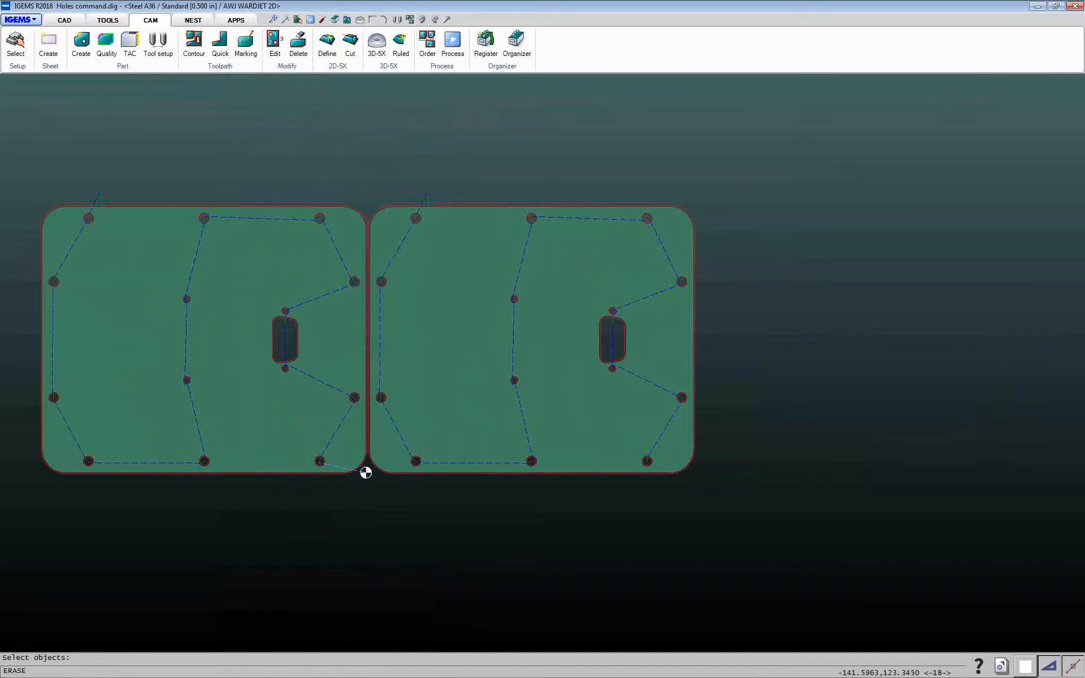
click(298, 323)
key(Return)
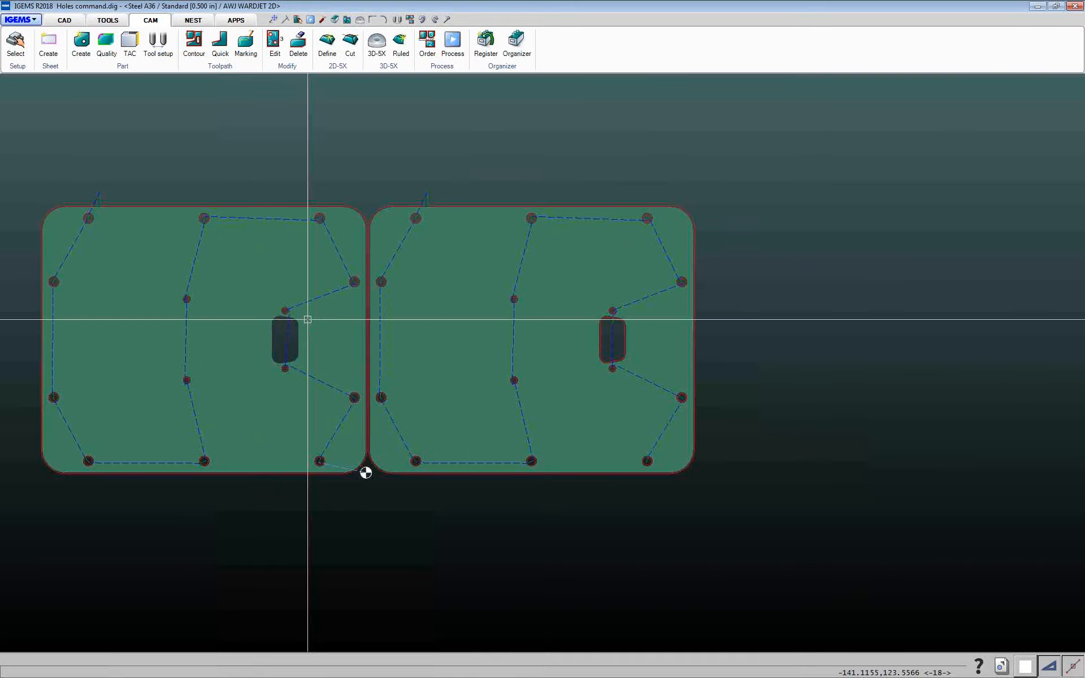
Apply contour toolpaths to the left part with Contours set to Replace existing and Alternative lead set to AIR
middle_drag(241, 339, 320, 353)
scroll(328, 349, up, 4)
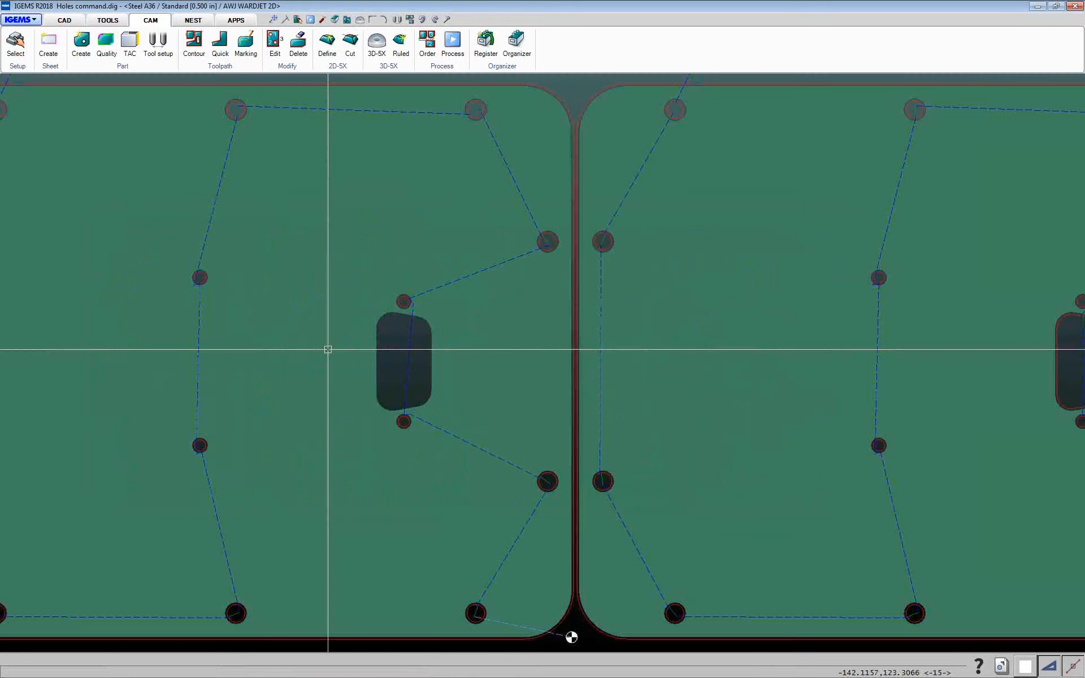
scroll(327, 349, down, 1)
scroll(328, 349, down, 1)
click(194, 46)
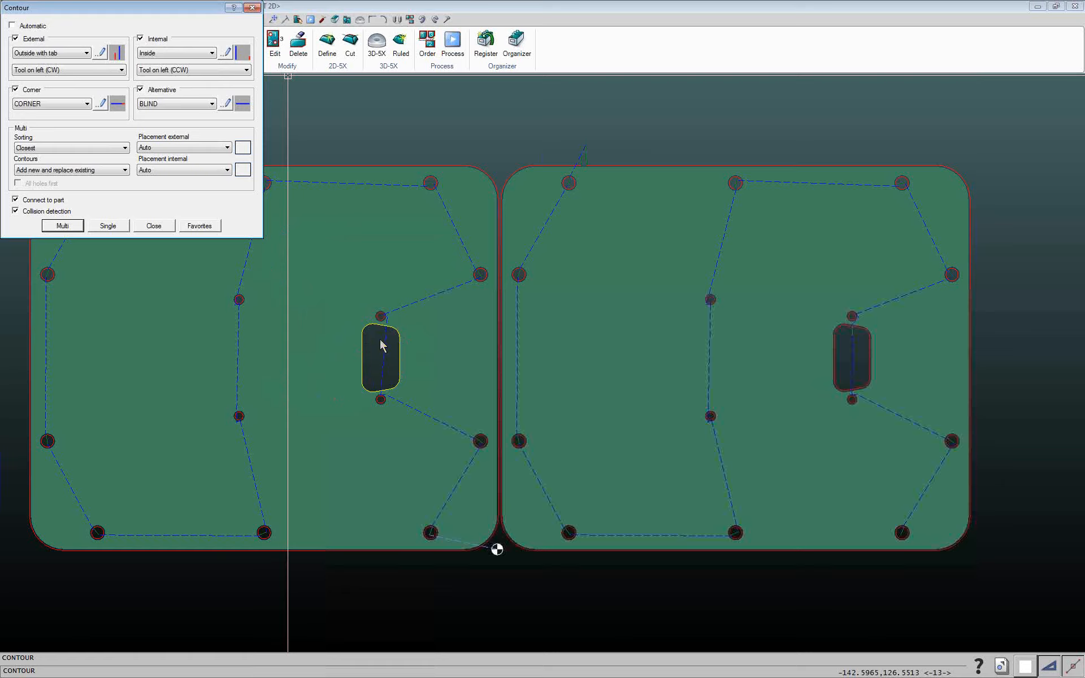
click(65, 171)
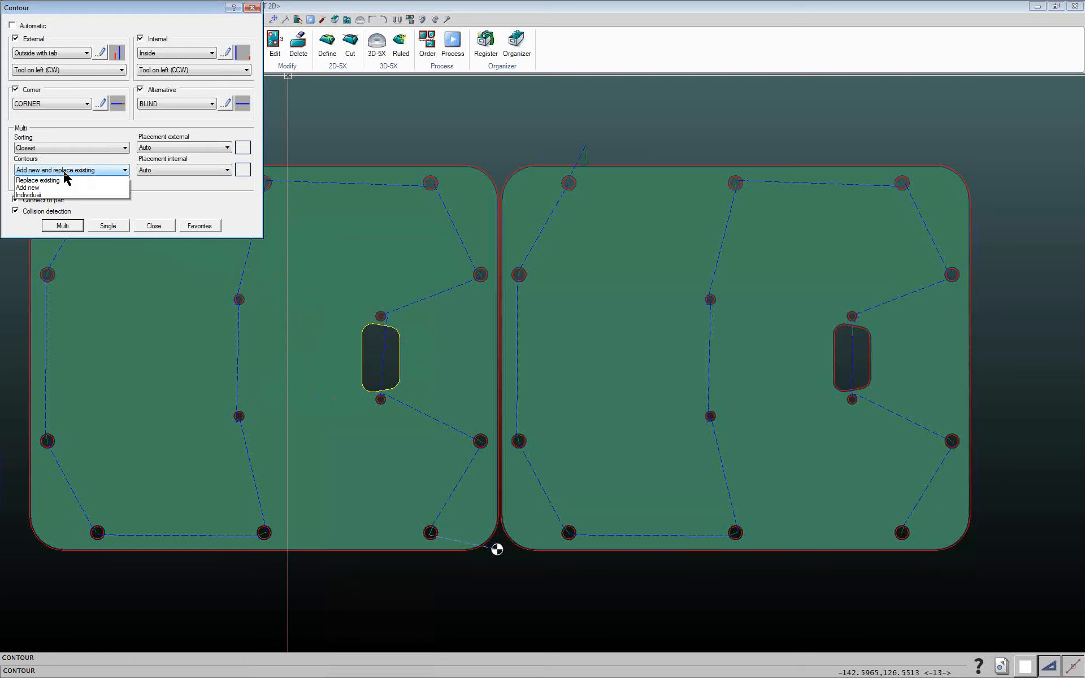
click(65, 177)
click(66, 171)
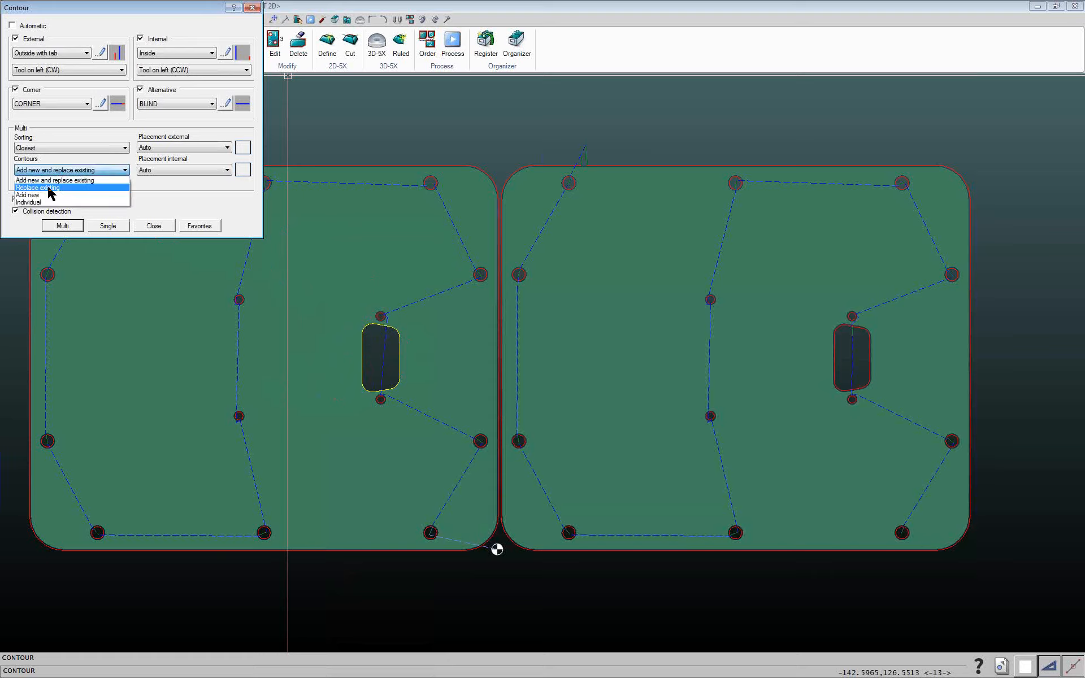
click(51, 191)
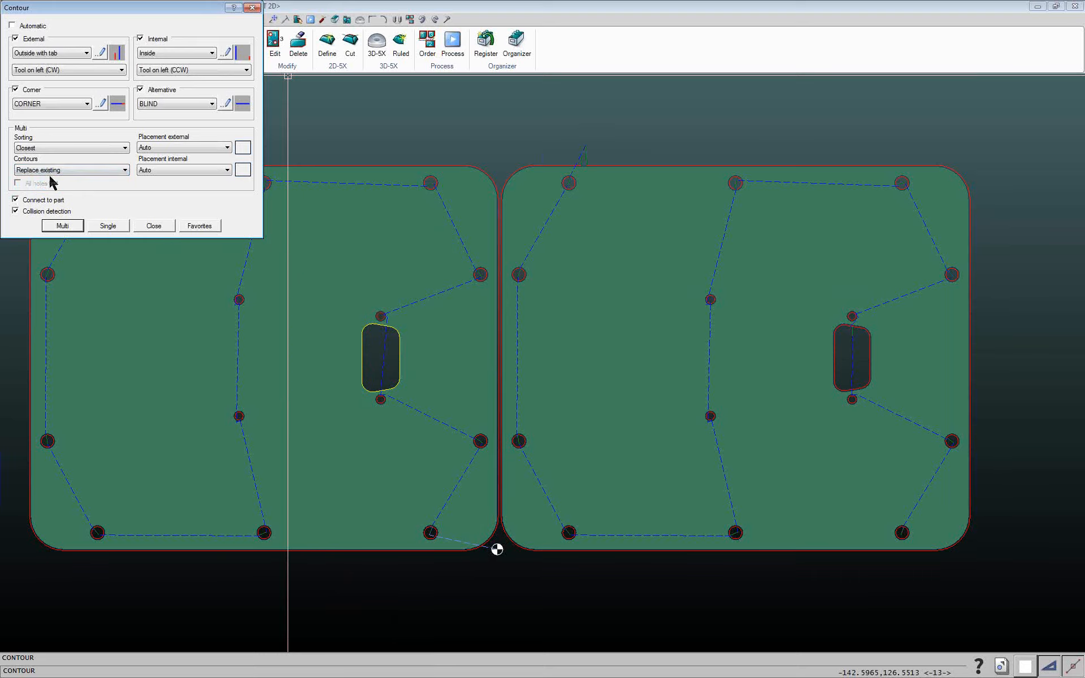
click(170, 104)
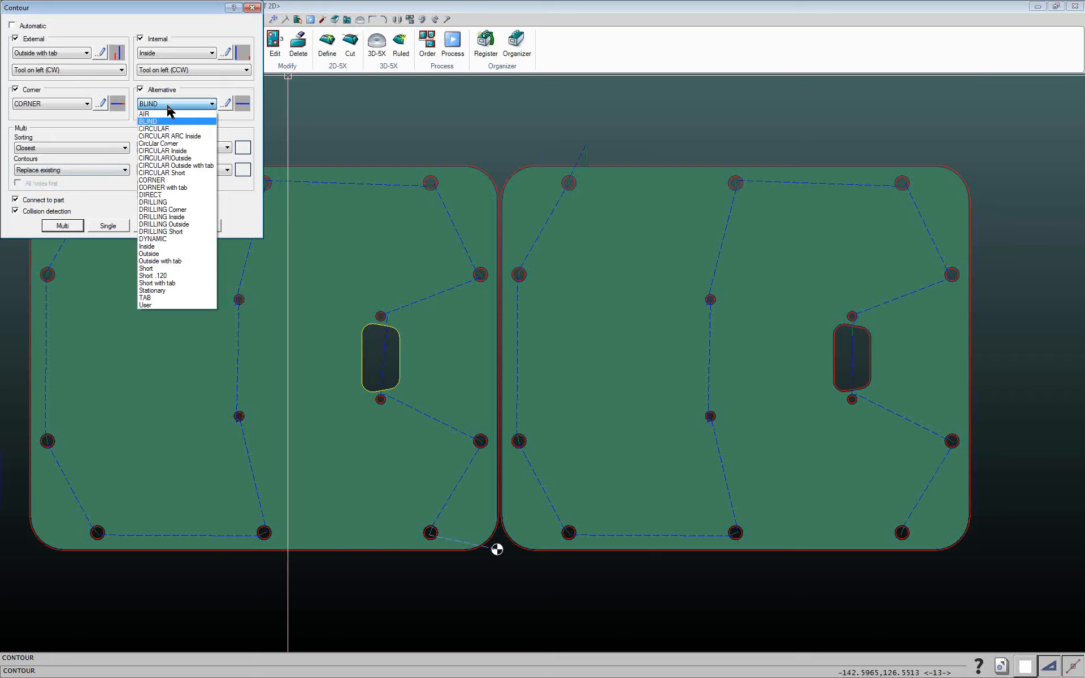
click(151, 113)
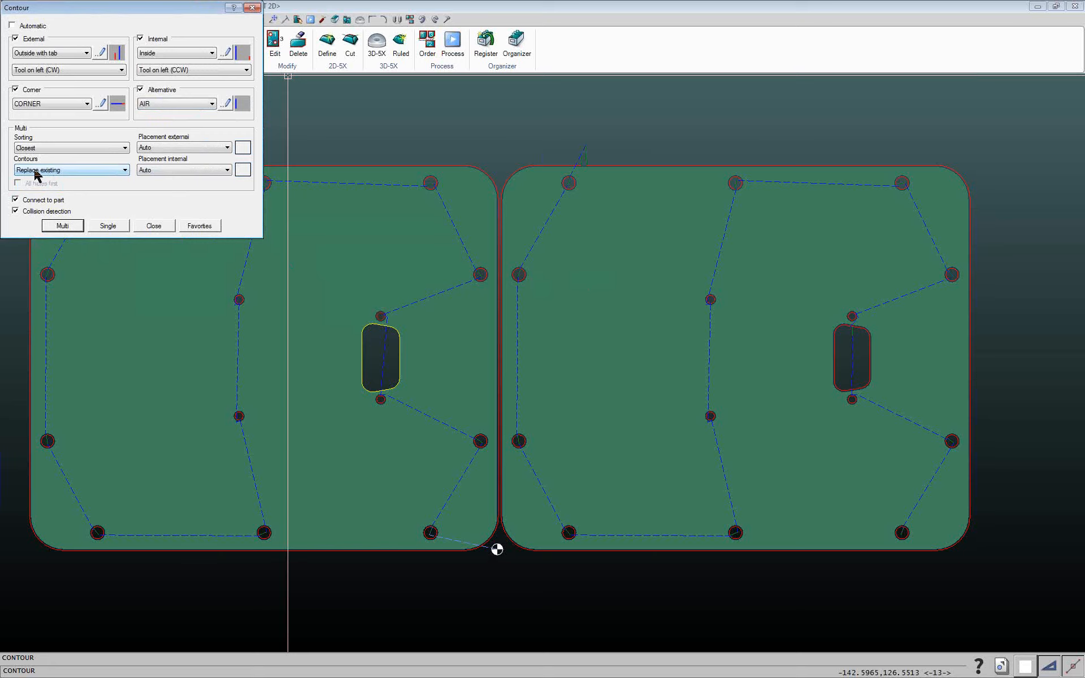
click(62, 226)
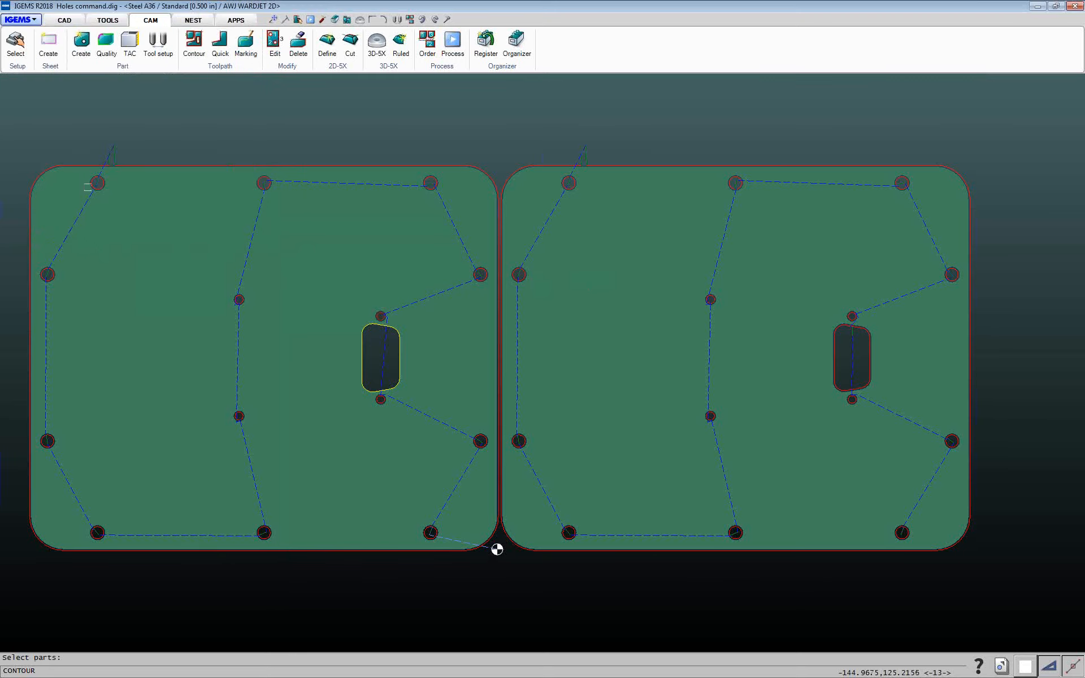
click(89, 166)
right_click(91, 167)
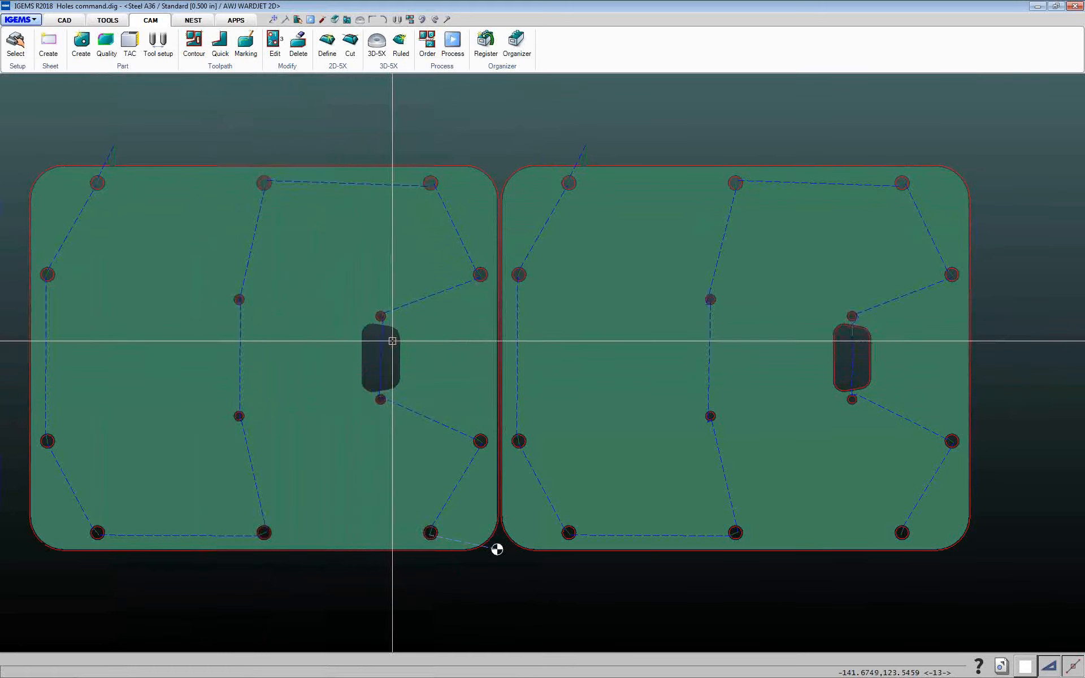
Apply contour toolpaths to the left part again with Contours set to Add new
click(194, 54)
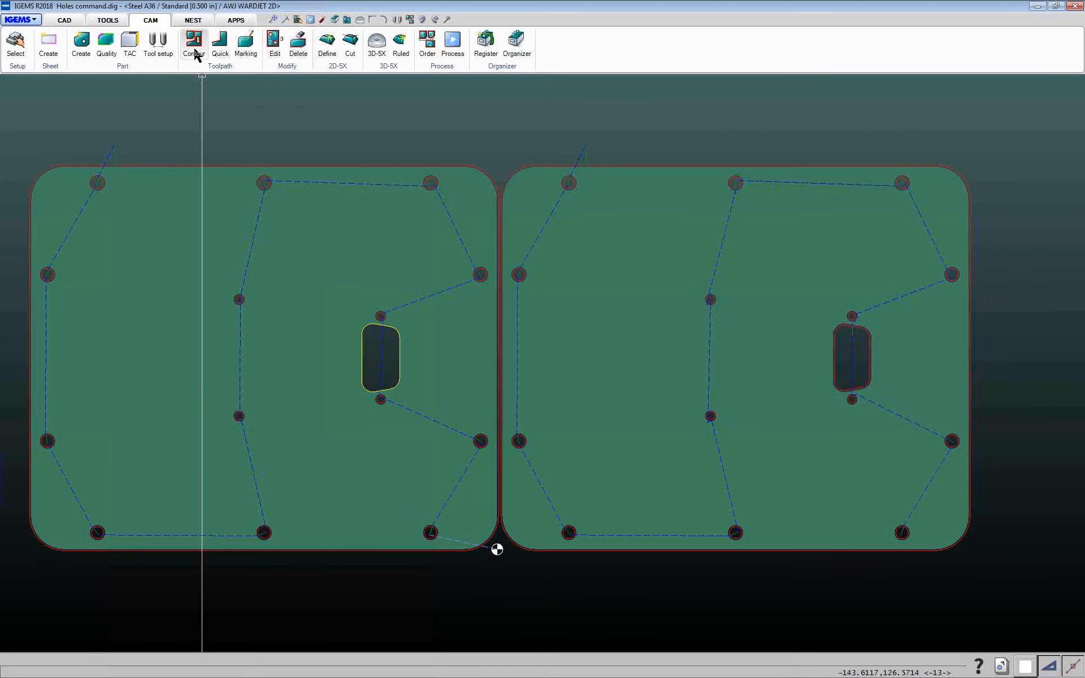
click(80, 169)
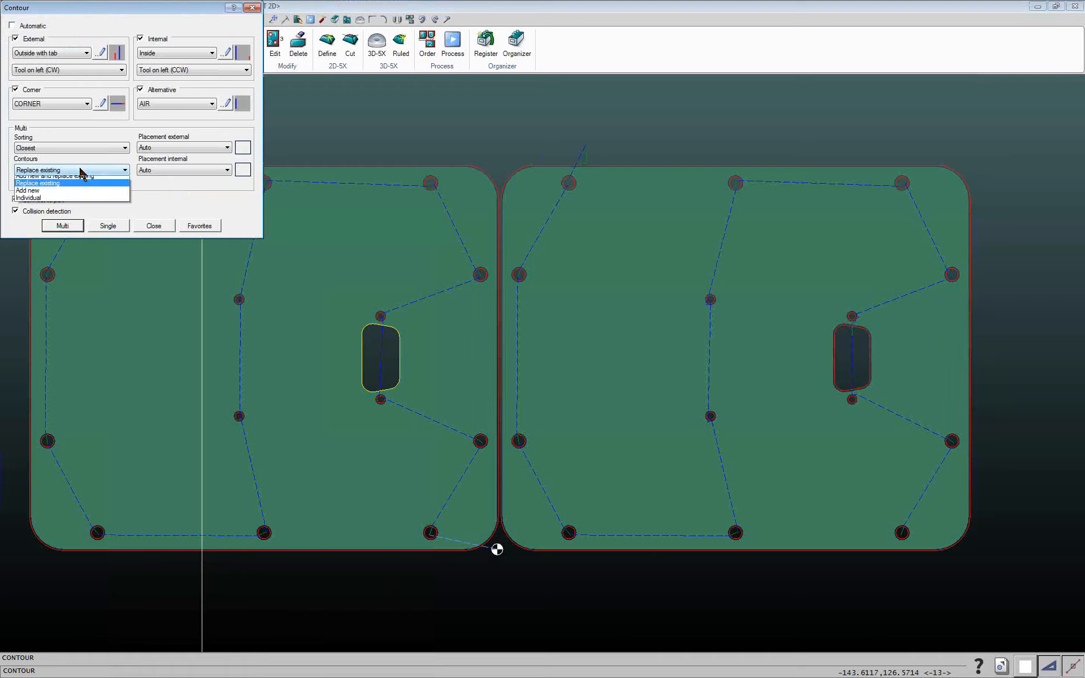
click(29, 194)
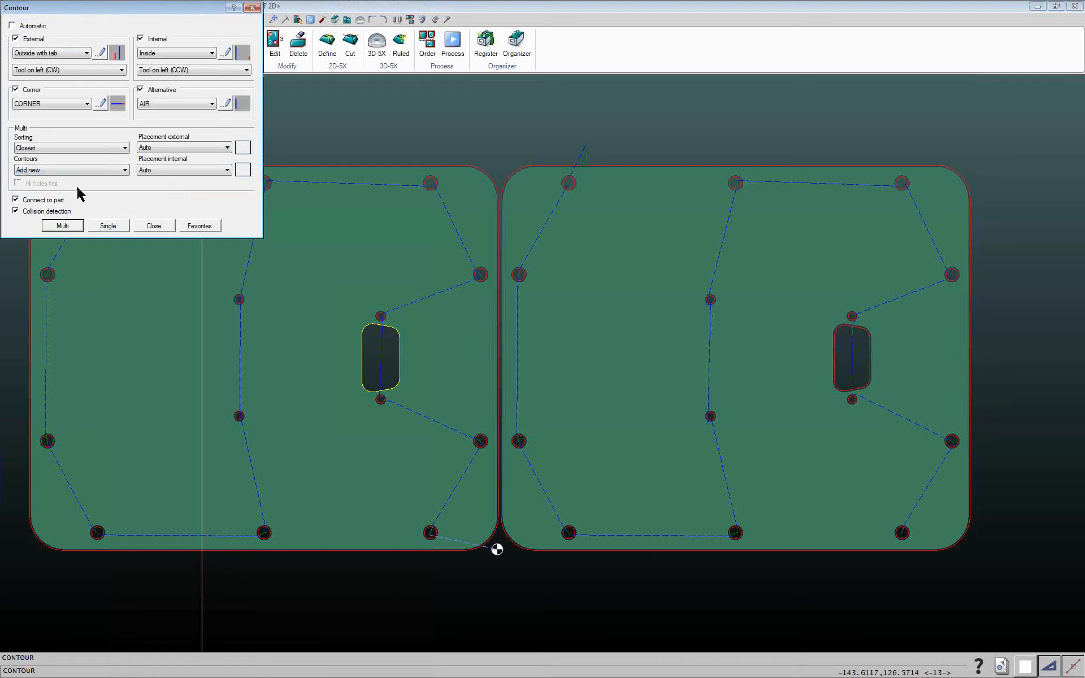
click(62, 226)
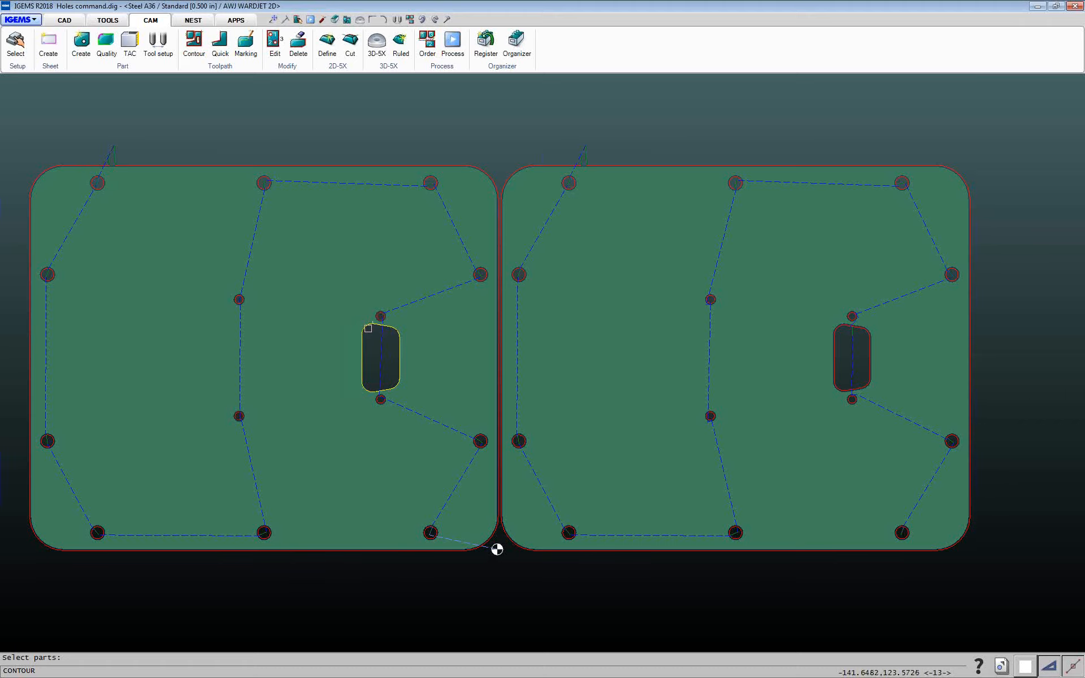
click(230, 165)
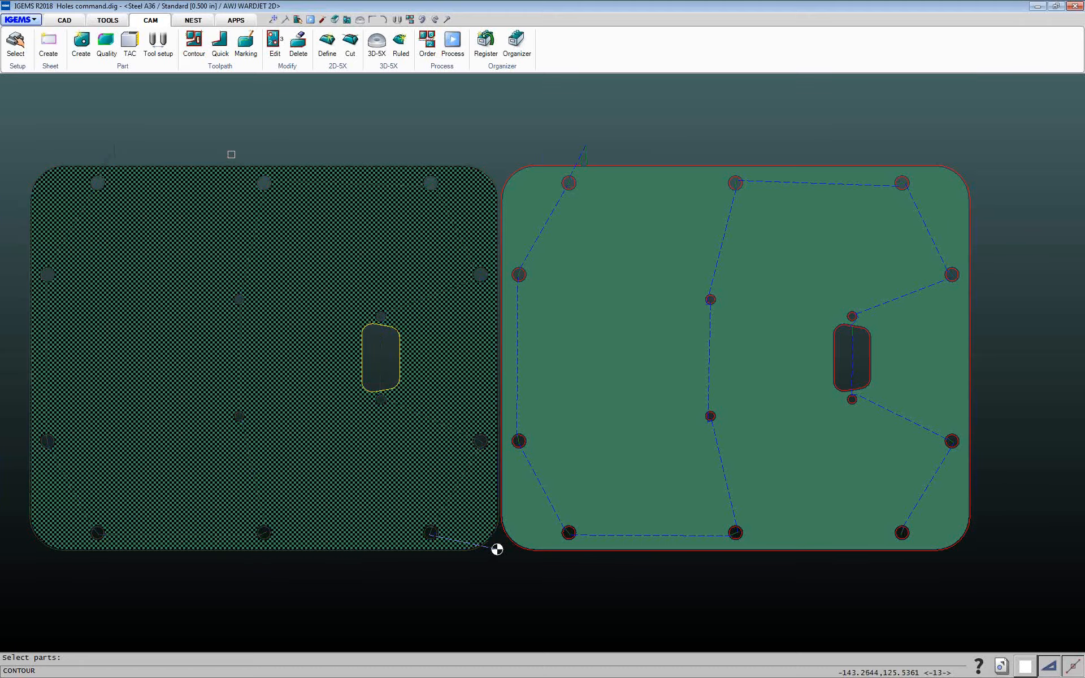
right_click(233, 149)
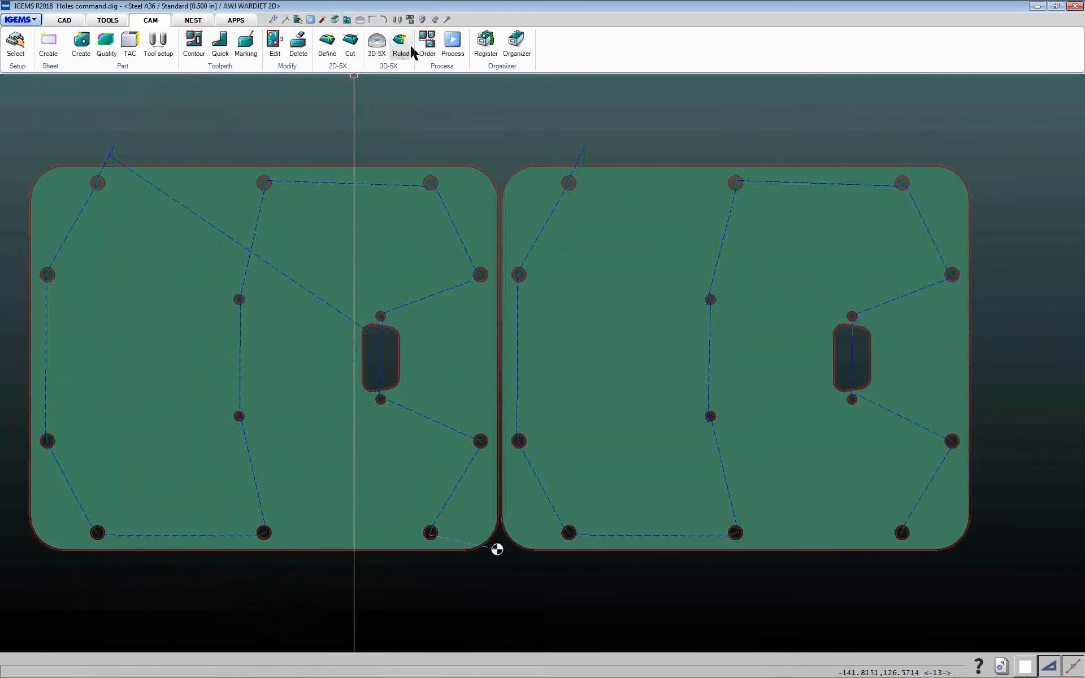
Edit the left part's toolpath order, moving the slot contour up the cutting sequence to position 4
click(275, 41)
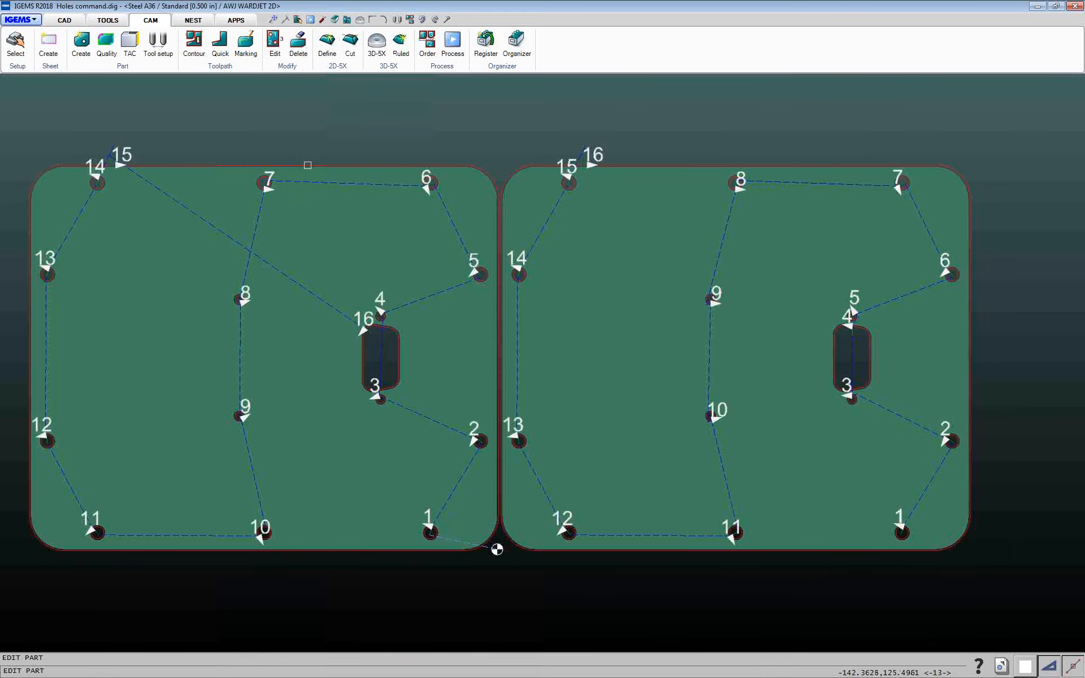
click(307, 165)
drag(439, 192, 521, 181)
click(431, 331)
click(509, 465)
click(509, 466)
click(509, 465)
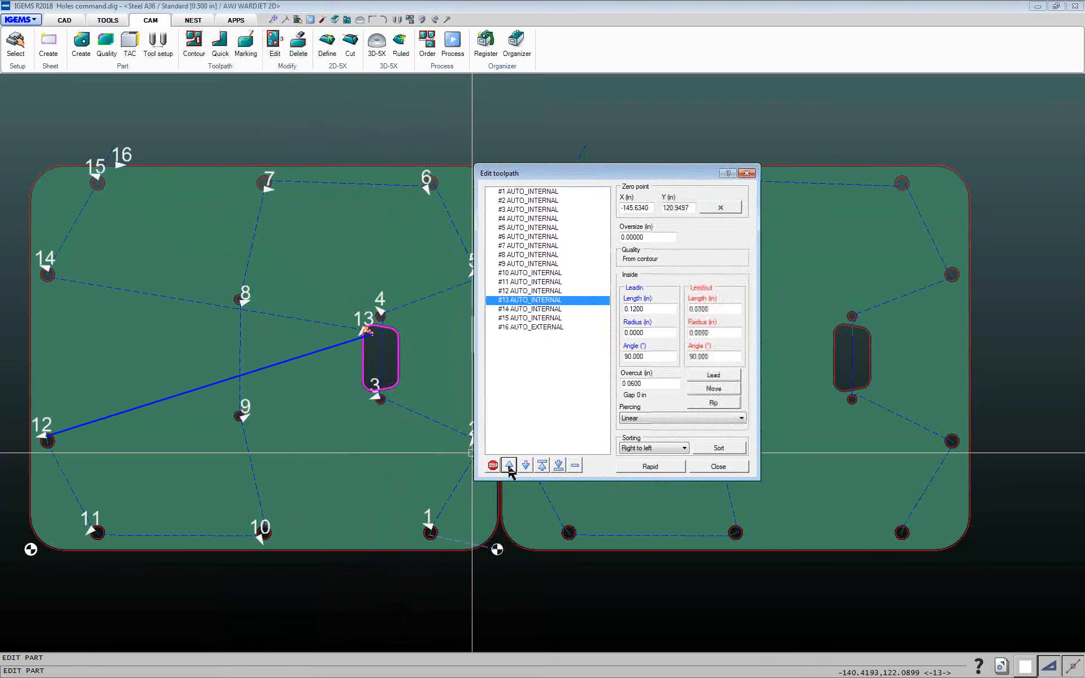
click(509, 465)
click(509, 465)
click(509, 465)
click(509, 465)
click(510, 465)
click(509, 465)
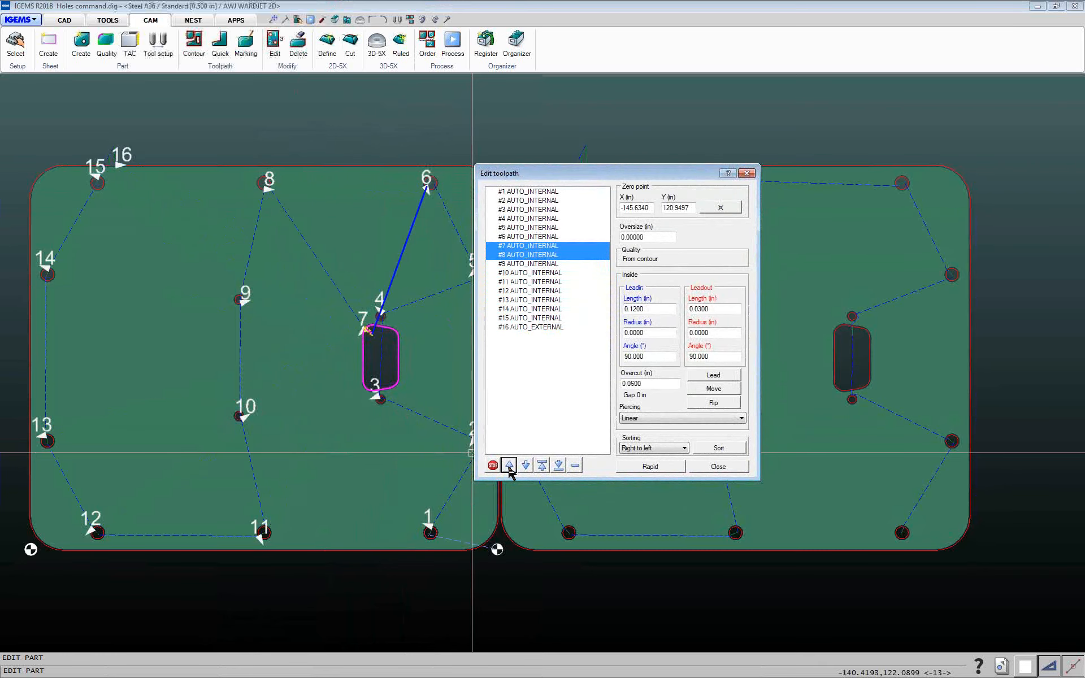
click(509, 466)
click(509, 465)
click(509, 466)
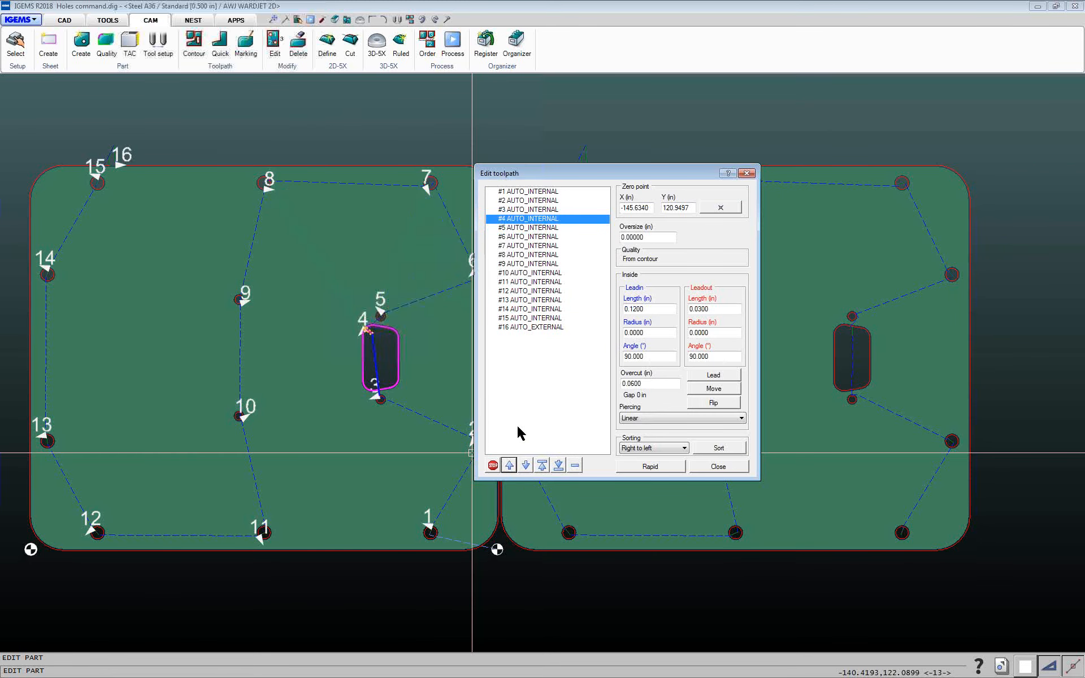
click(735, 468)
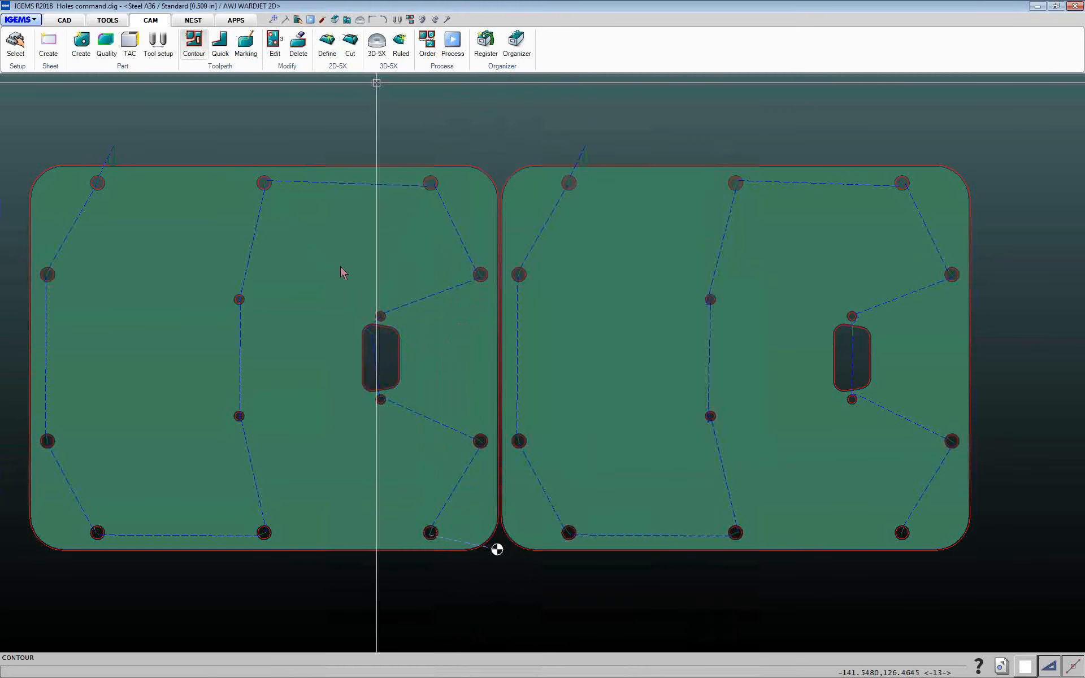
Set Contours to Individual and try enabling All holes first in the contour settings
click(104, 170)
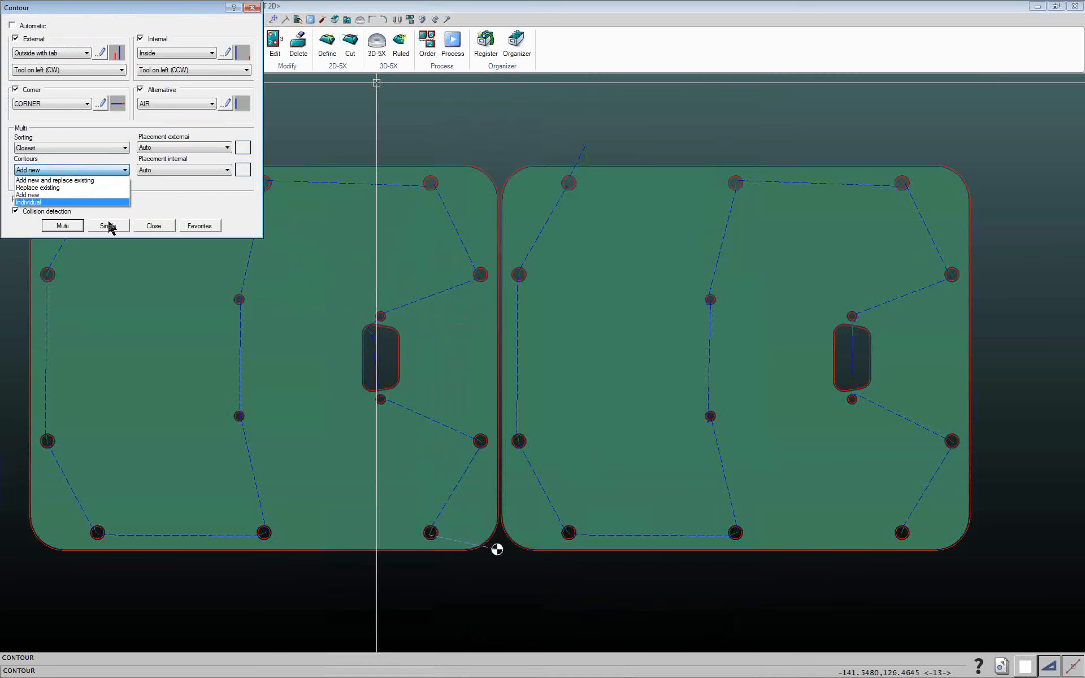
click(61, 202)
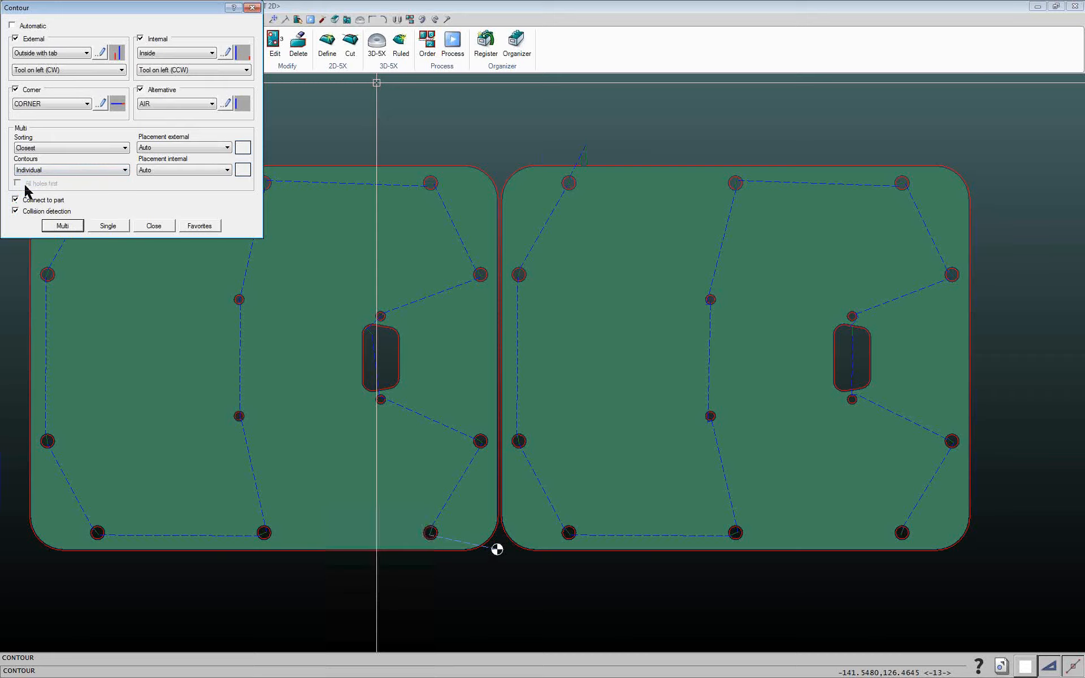
click(34, 171)
click(35, 185)
click(82, 226)
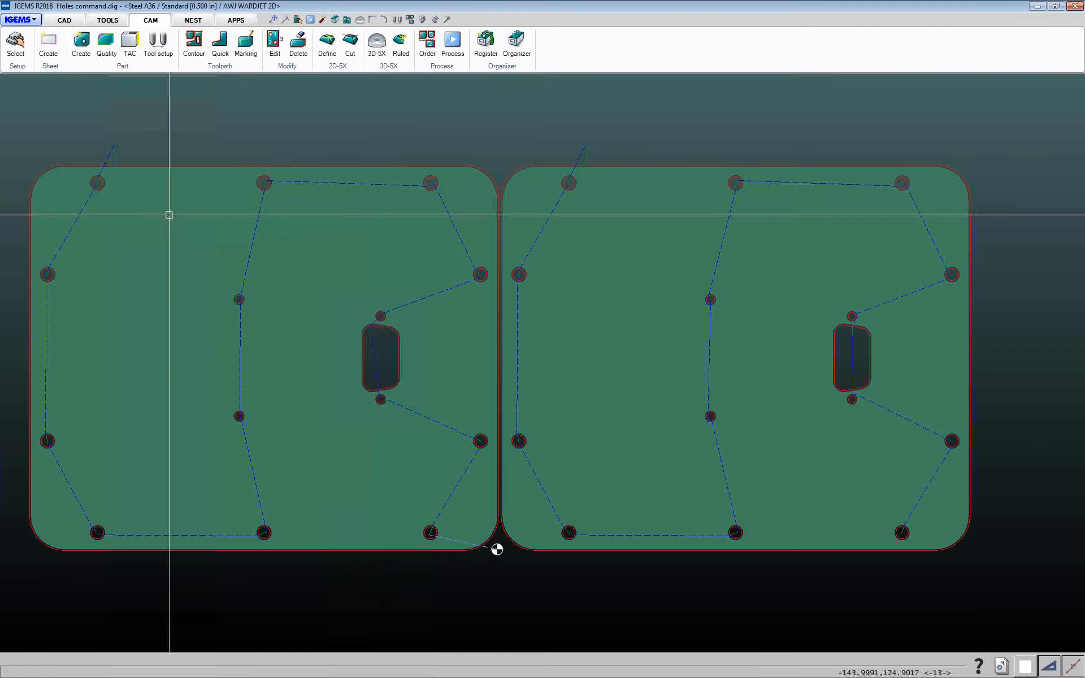
Delete the toolpaths of both parts
click(298, 41)
scroll(250, 198, up, 1)
scroll(251, 198, down, 3)
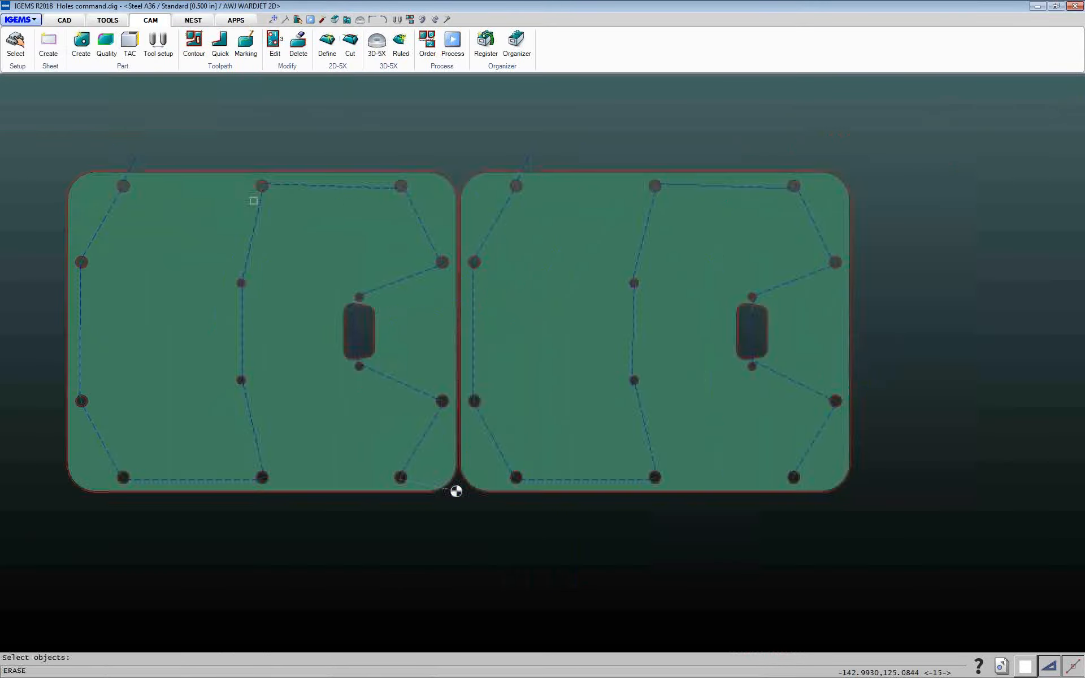
drag(134, 145, 584, 376)
right_click(584, 376)
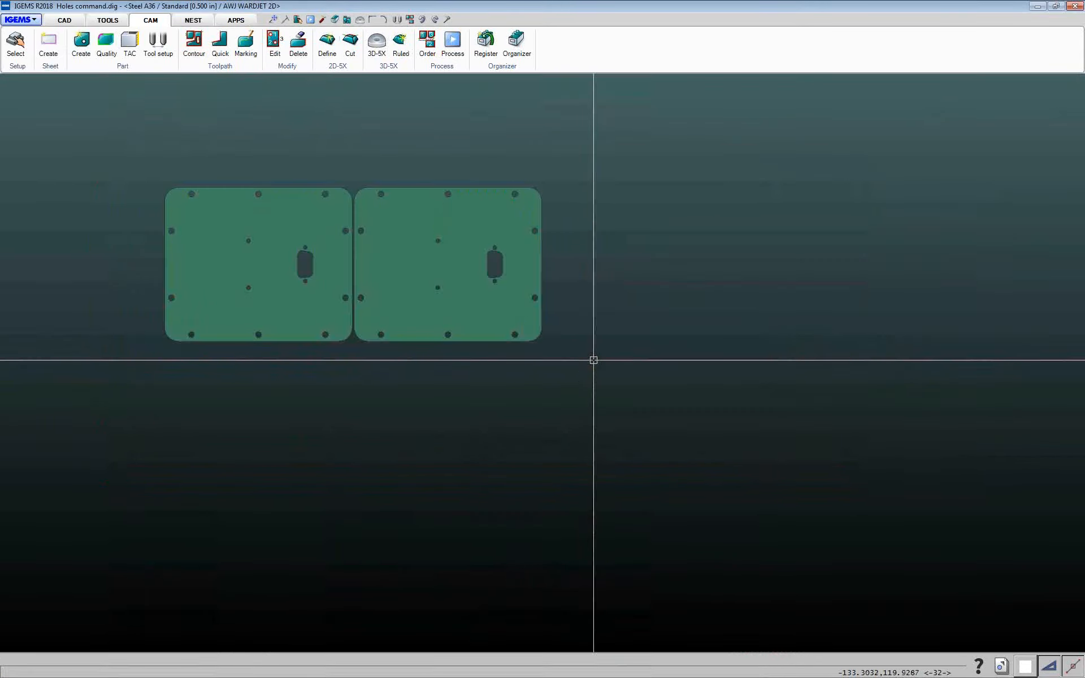
Apply contour toolpaths with Multi to both parts using Add new and replace existing
click(193, 45)
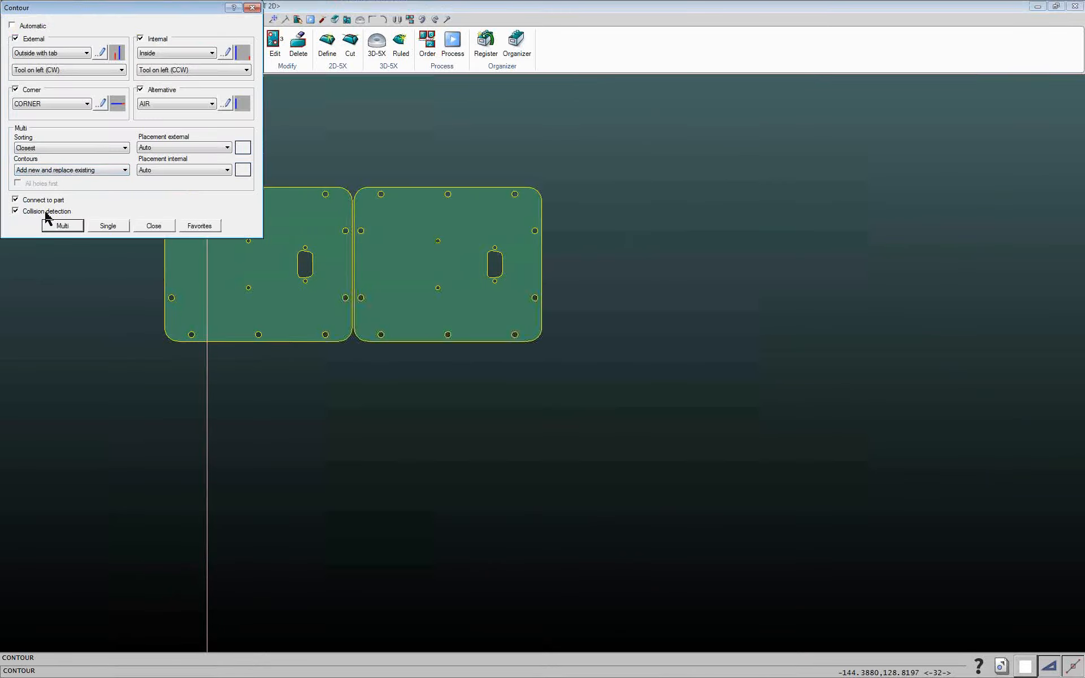
click(62, 226)
drag(105, 167, 601, 366)
right_click(601, 368)
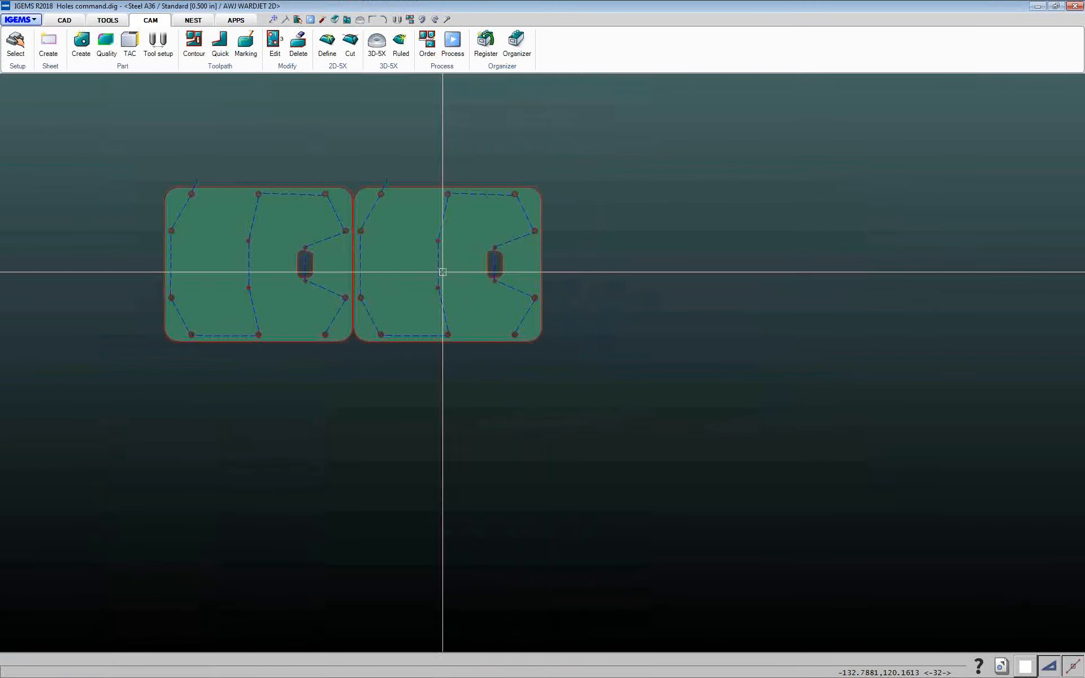
scroll(338, 199, up, 4)
scroll(337, 199, down, 4)
scroll(228, 179, up, 4)
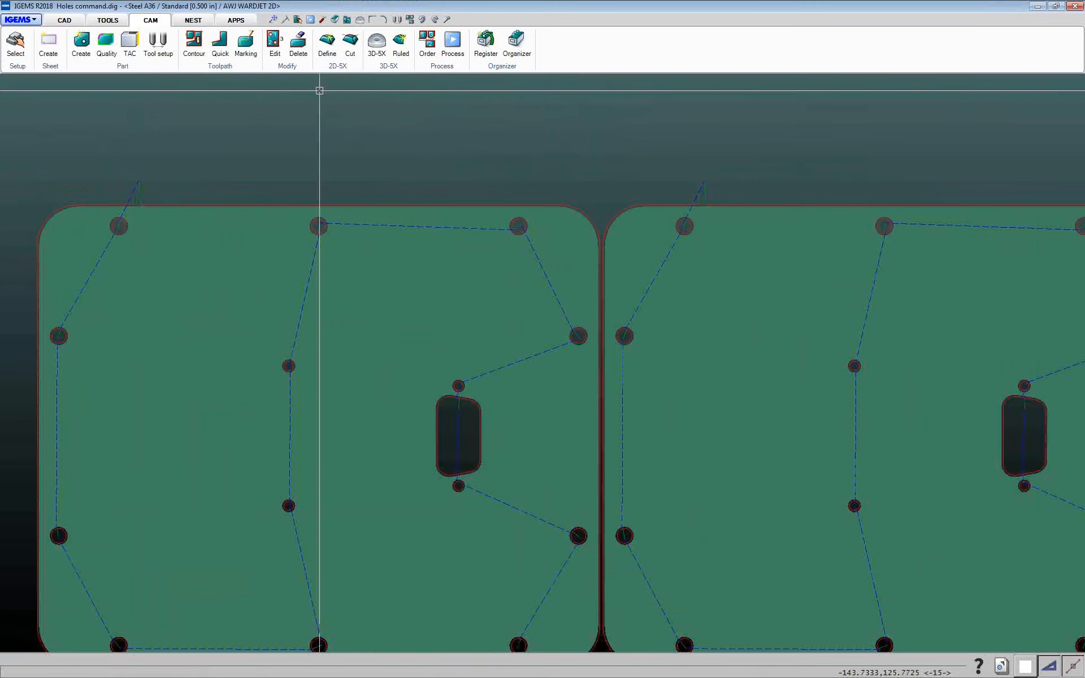
click(194, 42)
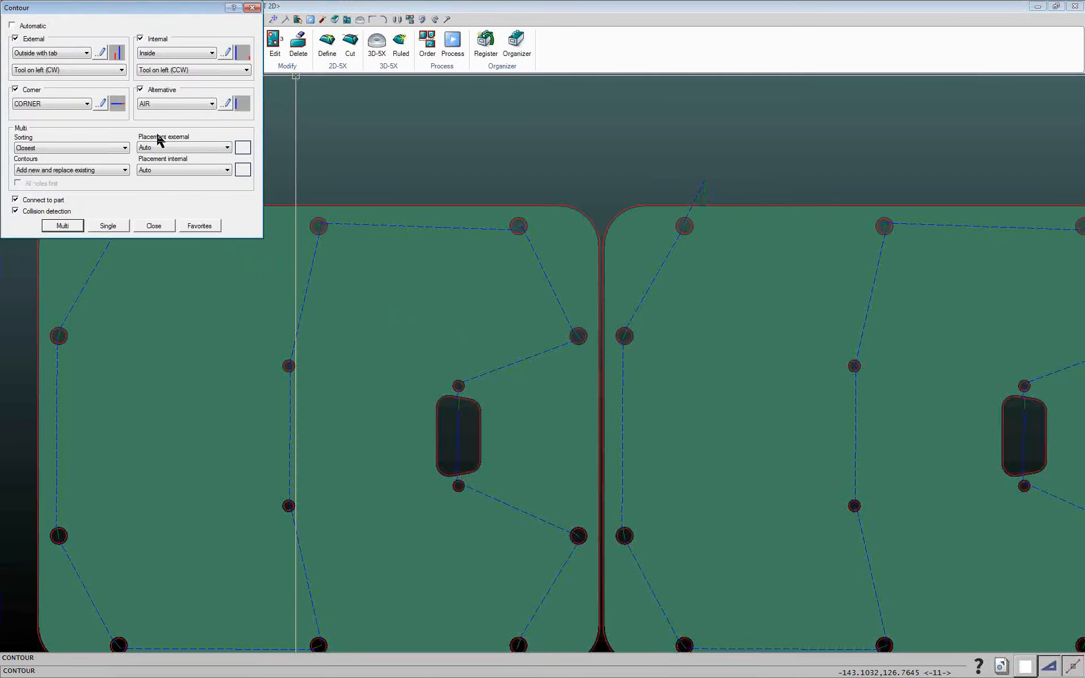
click(153, 226)
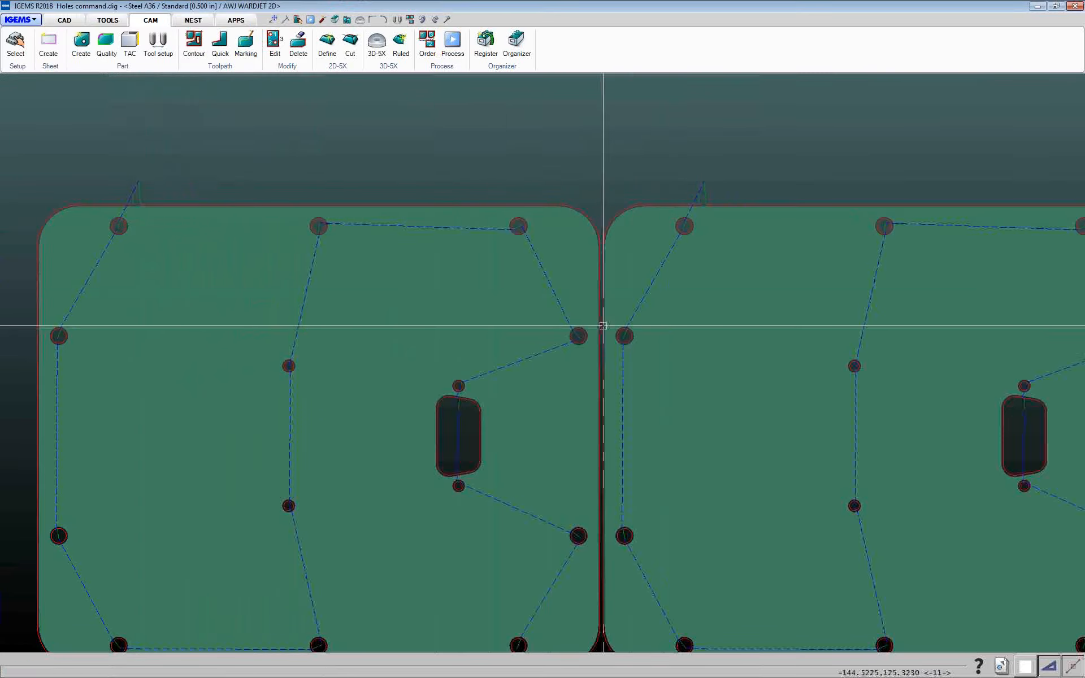
Apply contour toolpaths to both parts with external lead placement set to Middle-Left
scroll(598, 320, up, 1)
scroll(597, 454, up, 1)
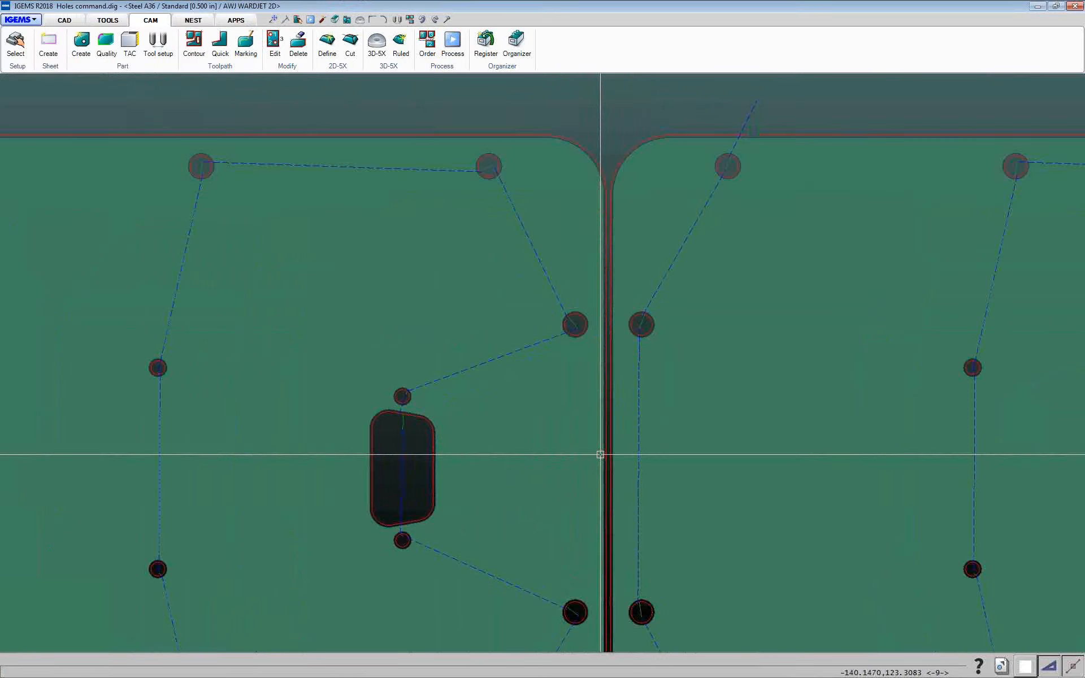
scroll(600, 455, down, 2)
middle_drag(601, 454, 538, 429)
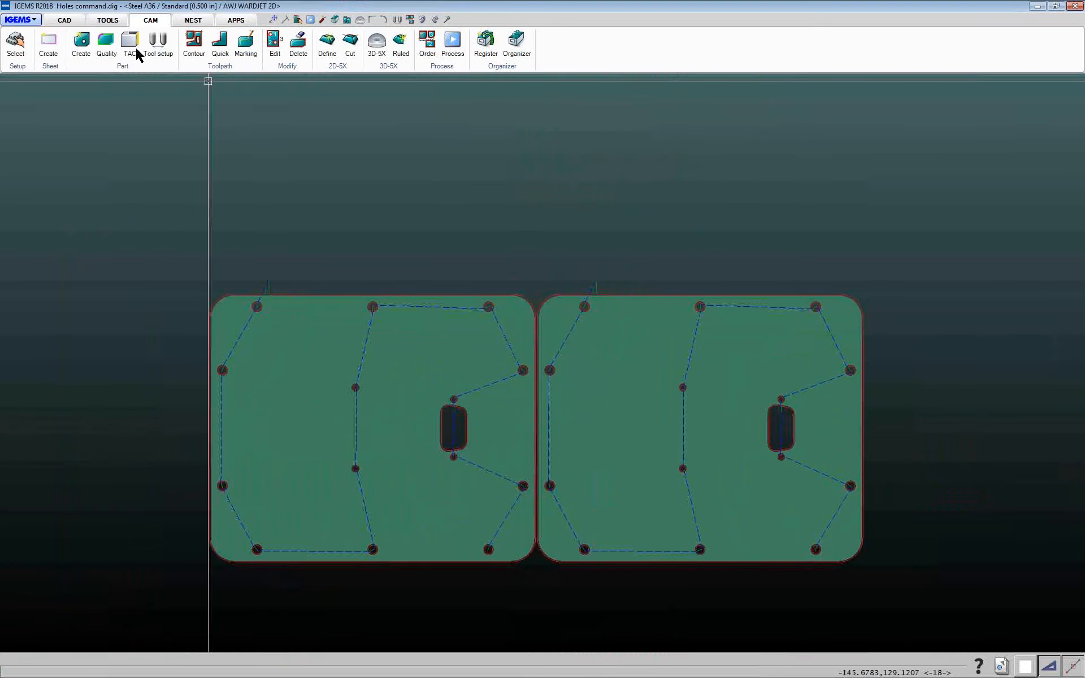
click(193, 49)
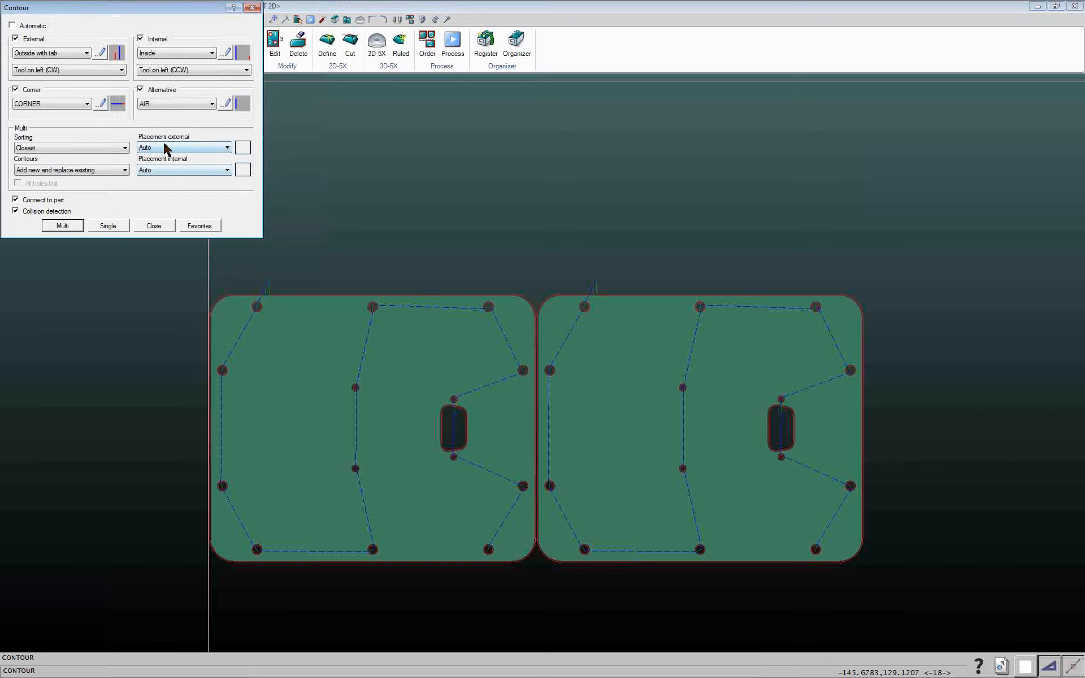
click(165, 148)
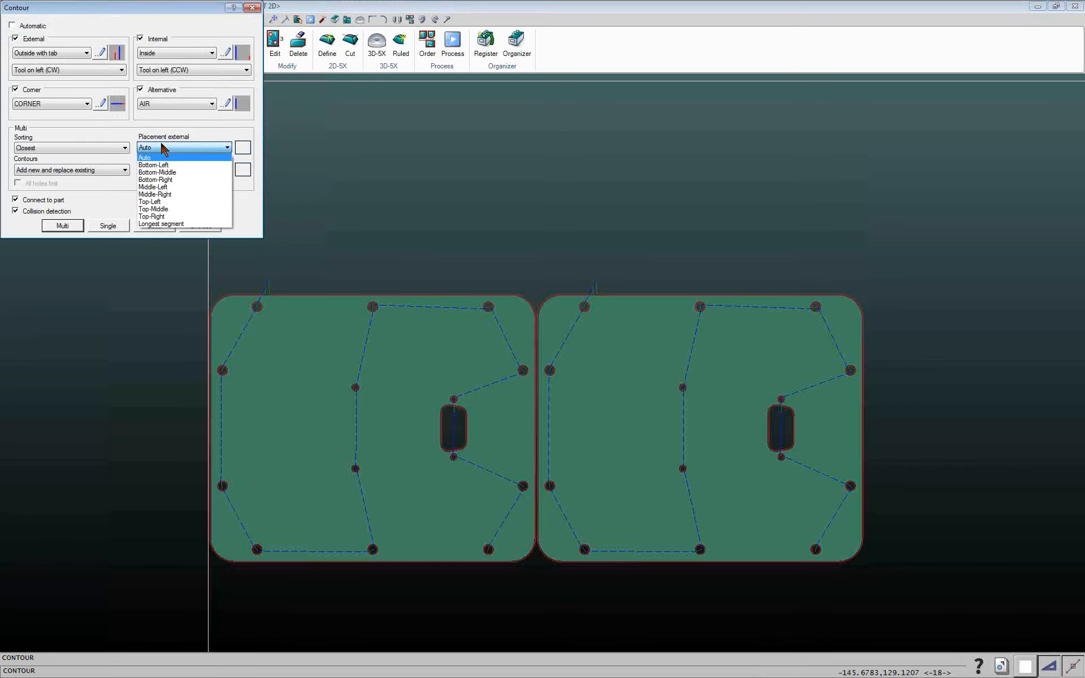
click(154, 186)
click(63, 225)
drag(630, 225, 497, 354)
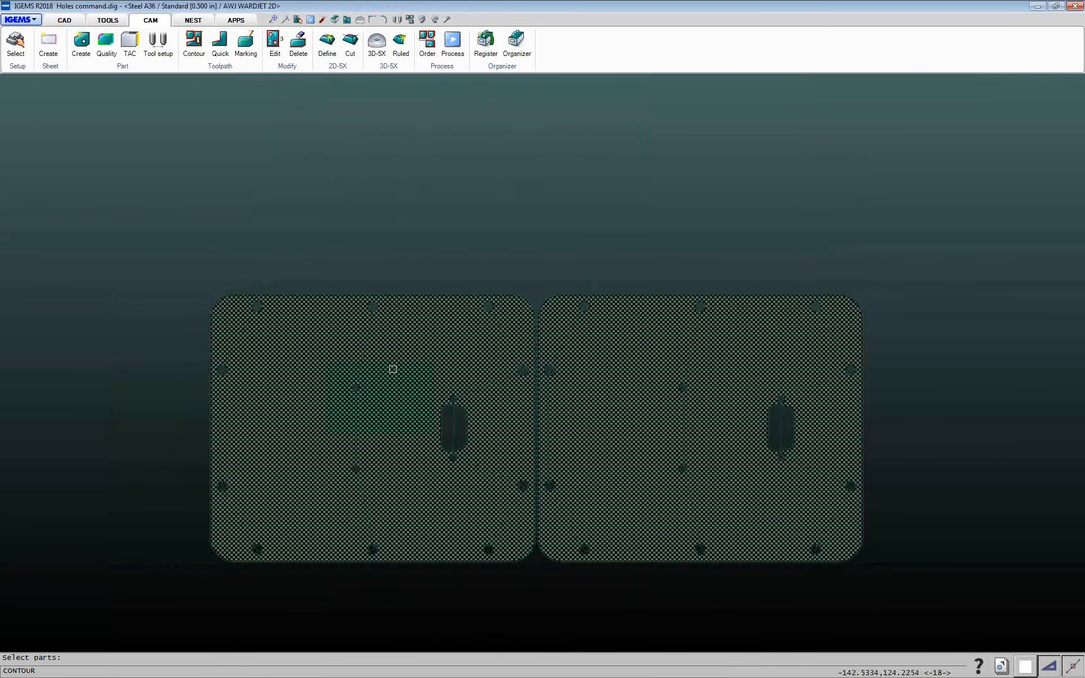
right_click(395, 371)
scroll(195, 458, up, 4)
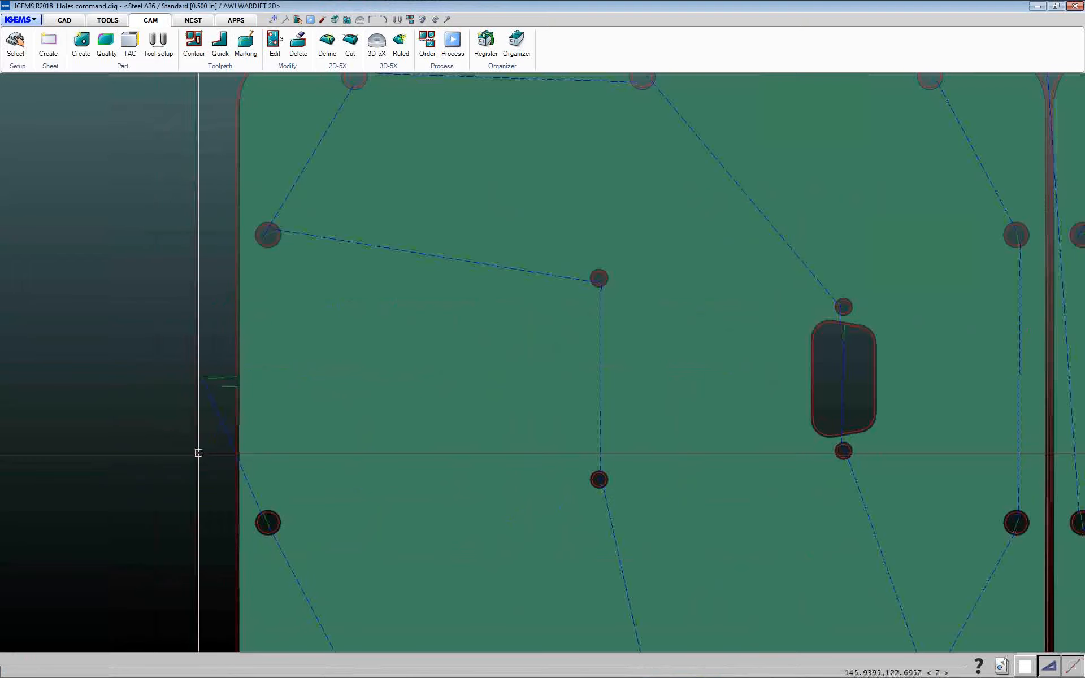
Apply Multi contour toolpaths to both parts and zoom in to examine the leads between the two parts
scroll(245, 398, down, 2)
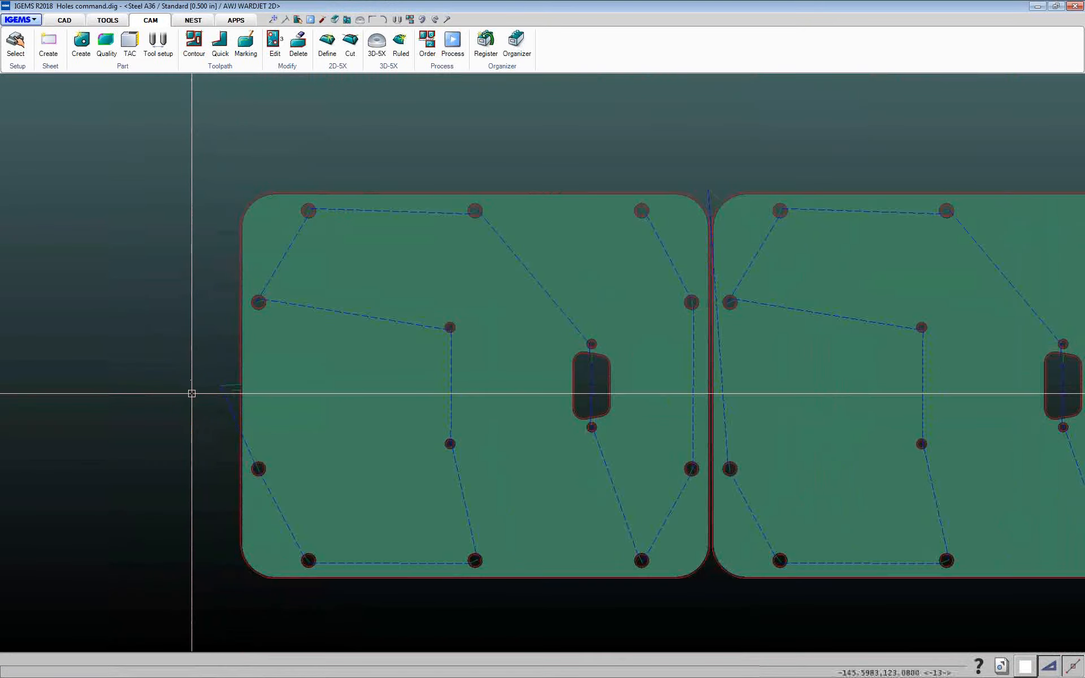
middle_drag(235, 383, 42, 412)
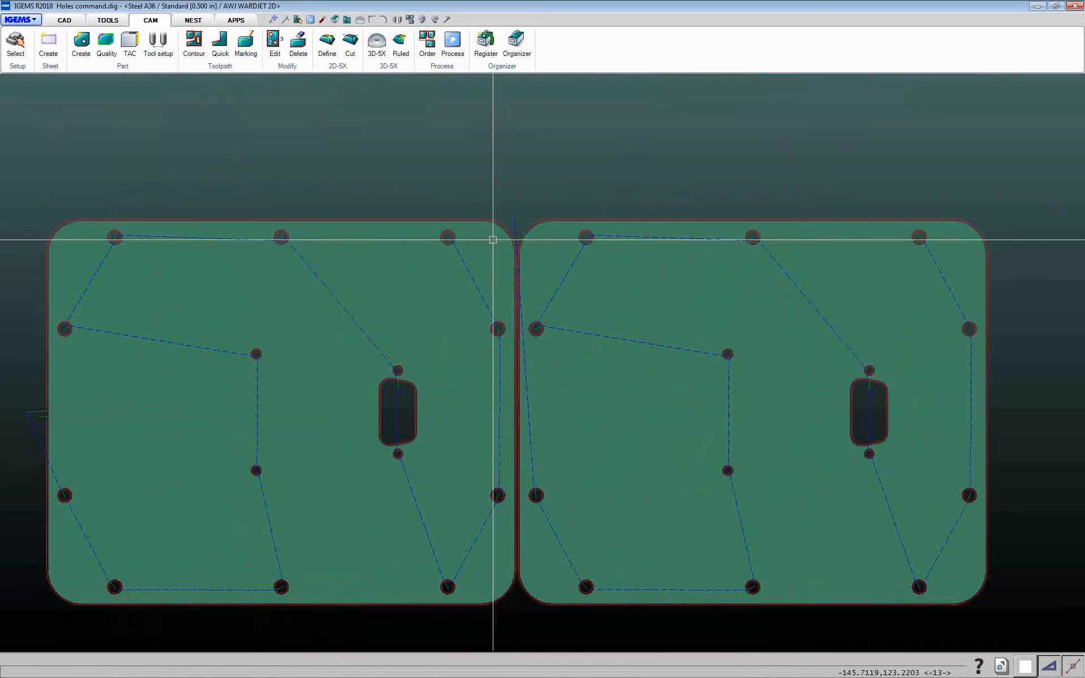
scroll(526, 226, up, 6)
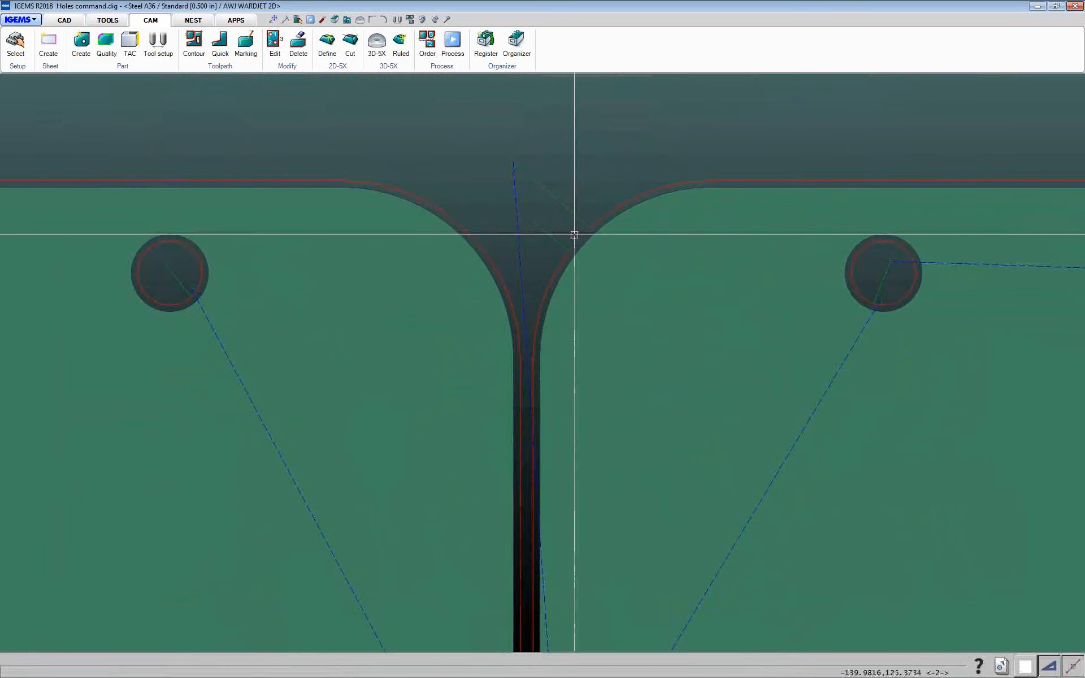
scroll(569, 276, down, 5)
scroll(526, 336, down, 5)
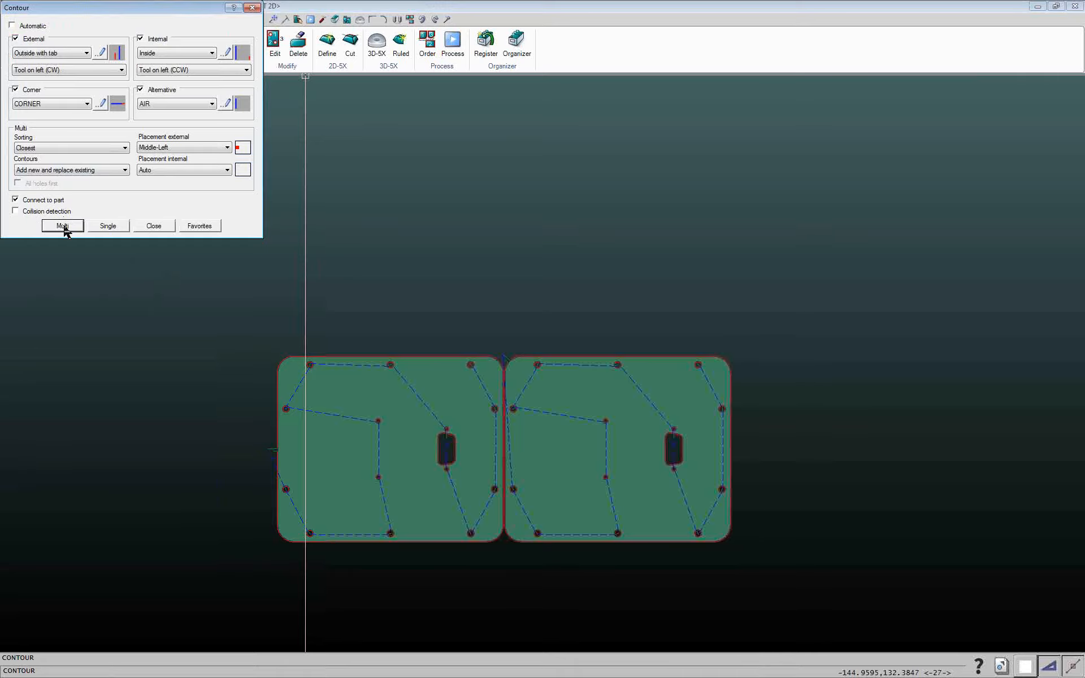
click(62, 225)
mouse_move(182, 262)
mouse_down()
mouse_move(770, 562)
mouse_move(807, 597)
mouse_up()
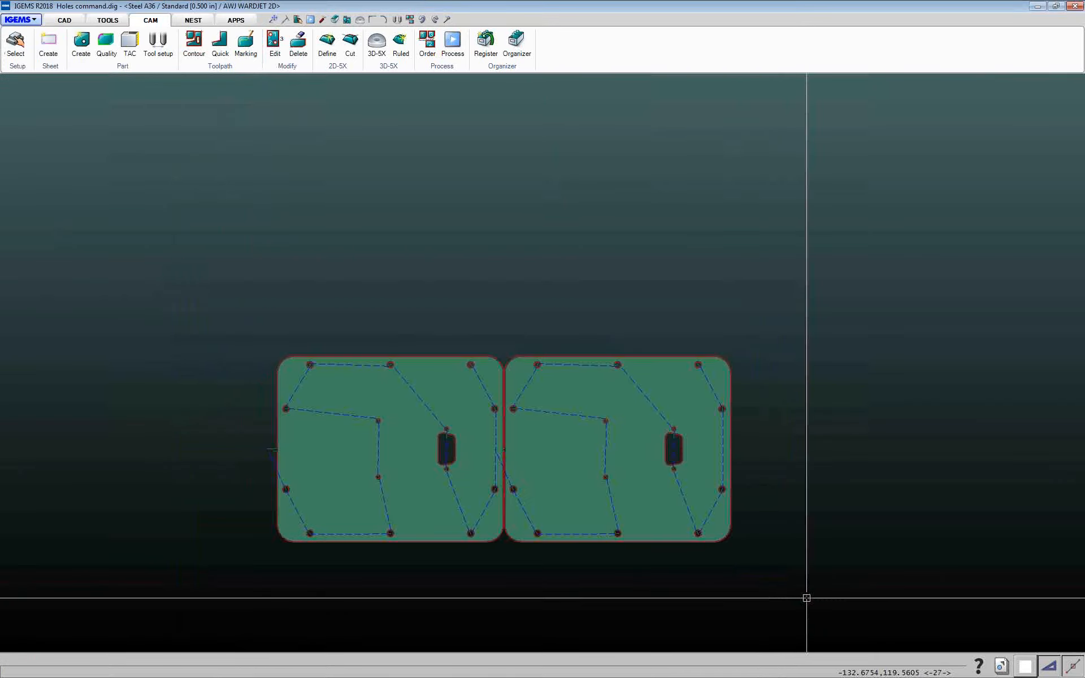
scroll(560, 381, up, 8)
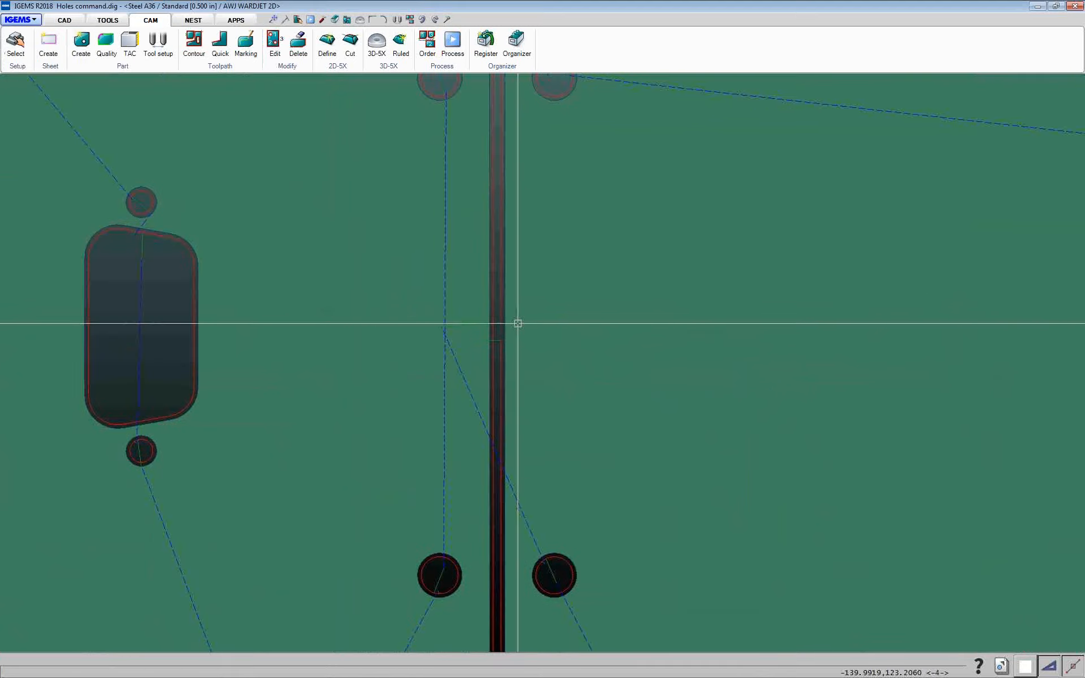
scroll(517, 324, up, 3)
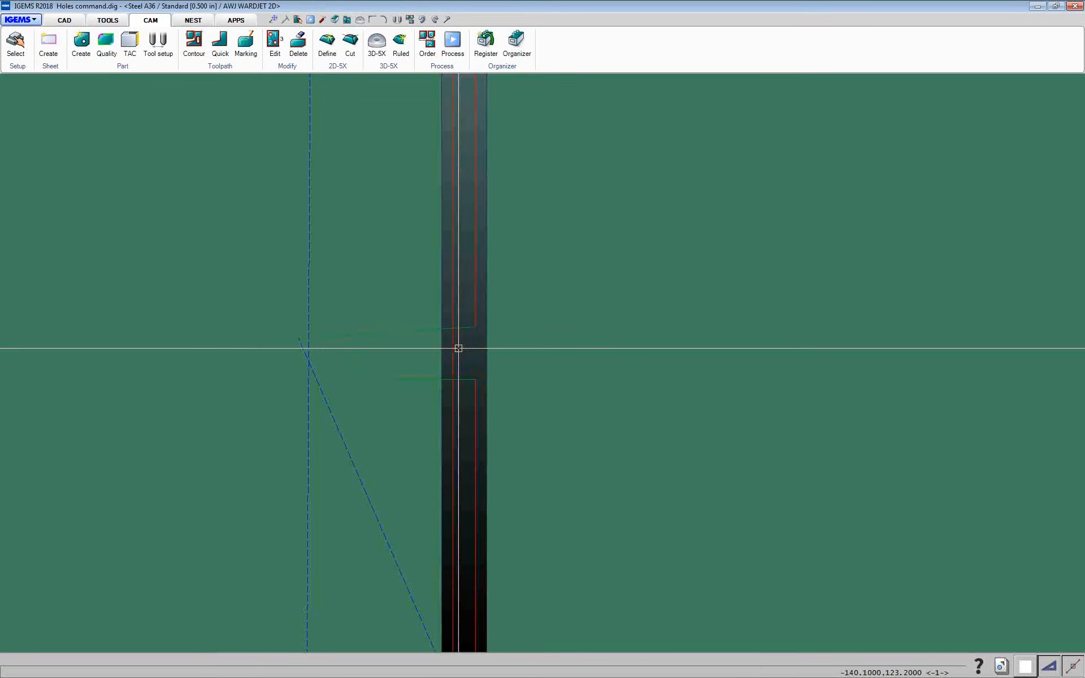
scroll(436, 343, up, 2)
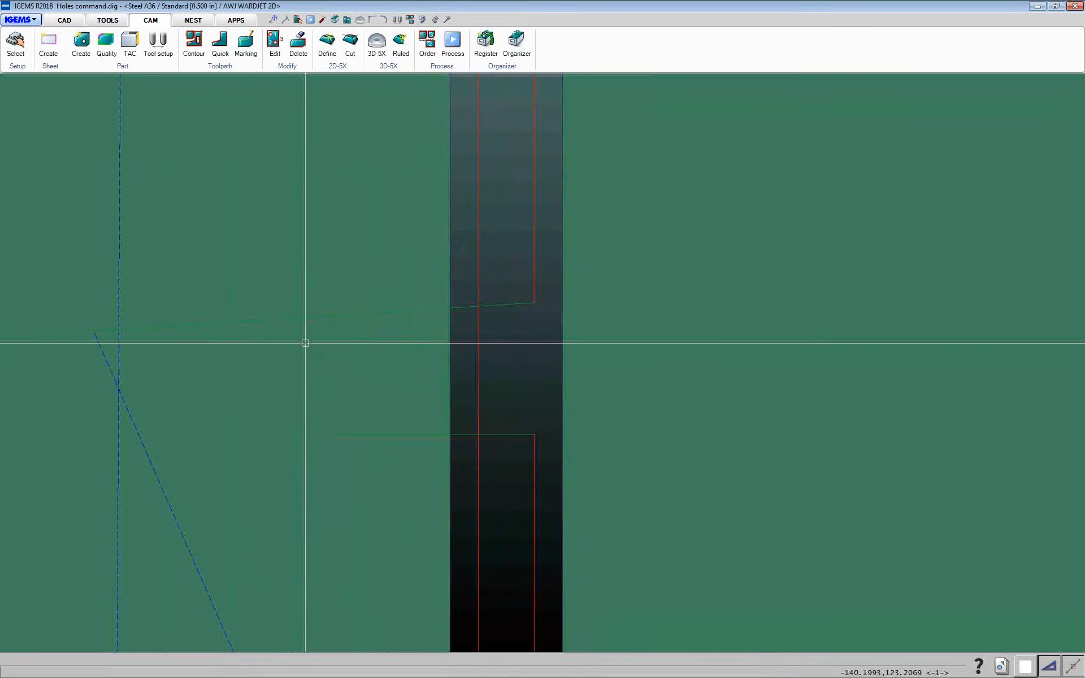
scroll(397, 362, down, 8)
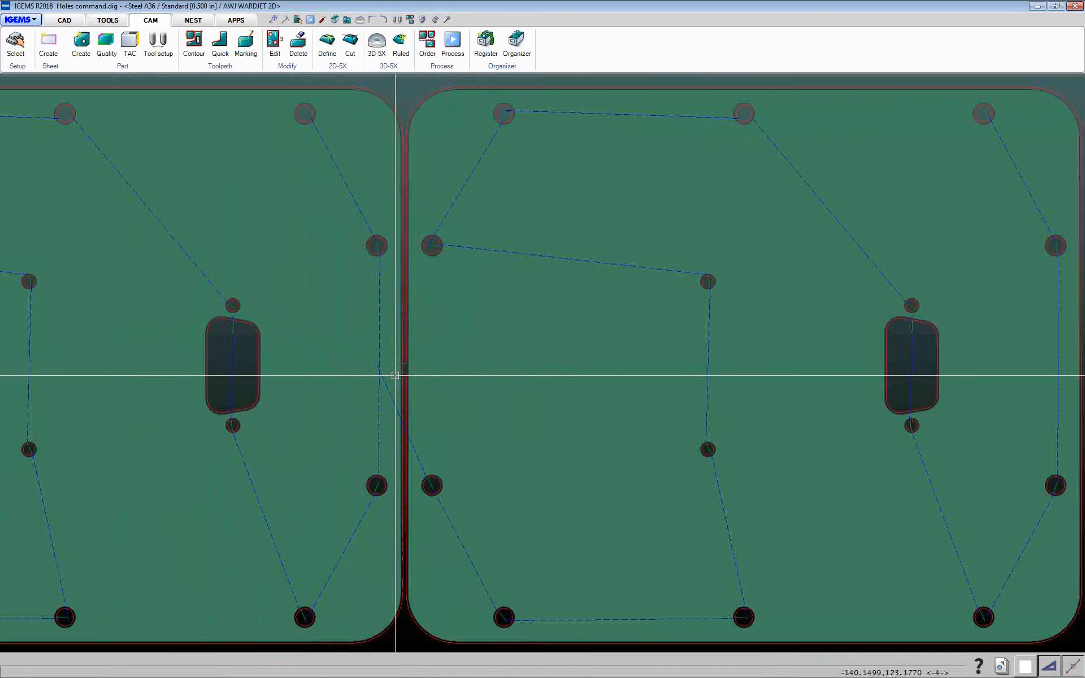
scroll(395, 376, down, 3)
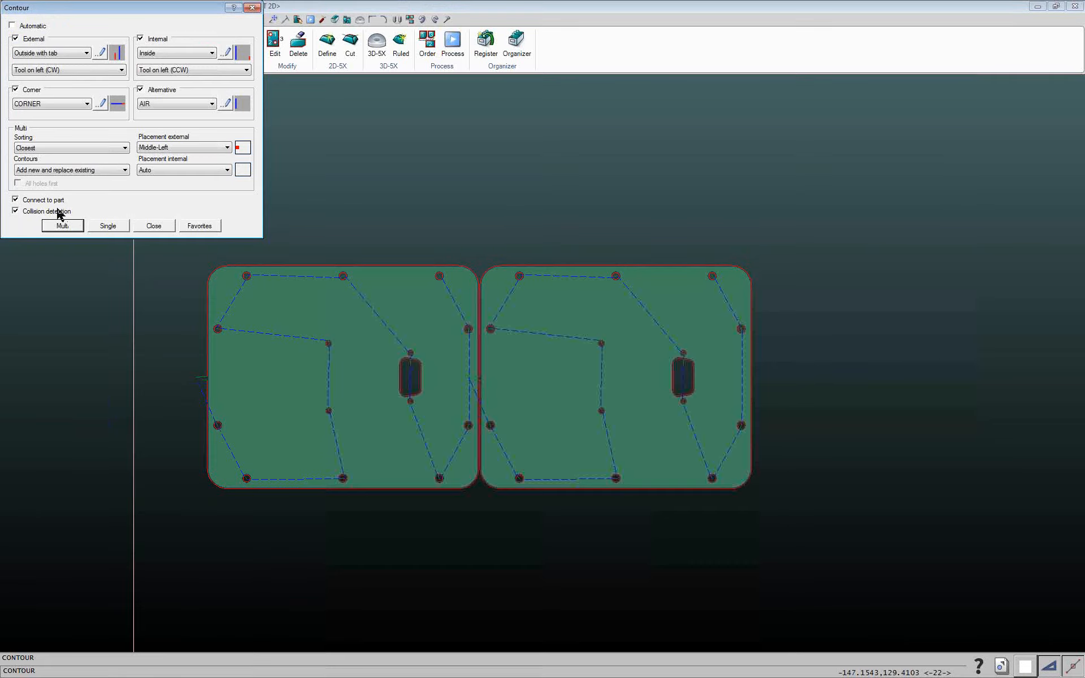
Close the Contour dialog and delete the toolpaths of both parts
click(148, 227)
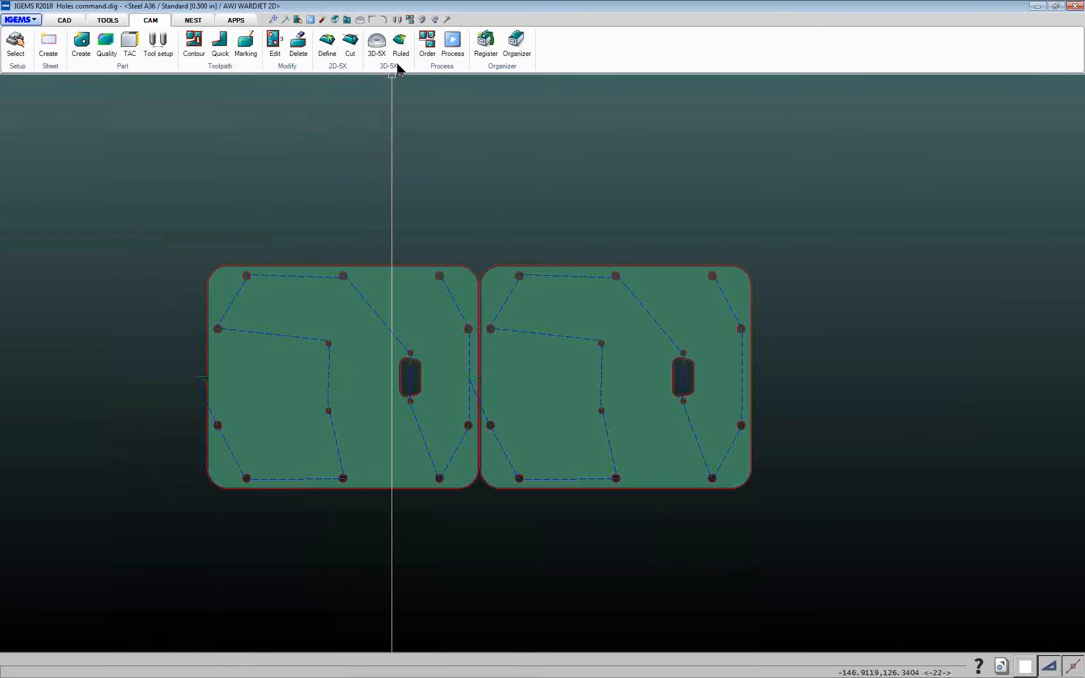
click(298, 45)
click(121, 160)
click(799, 521)
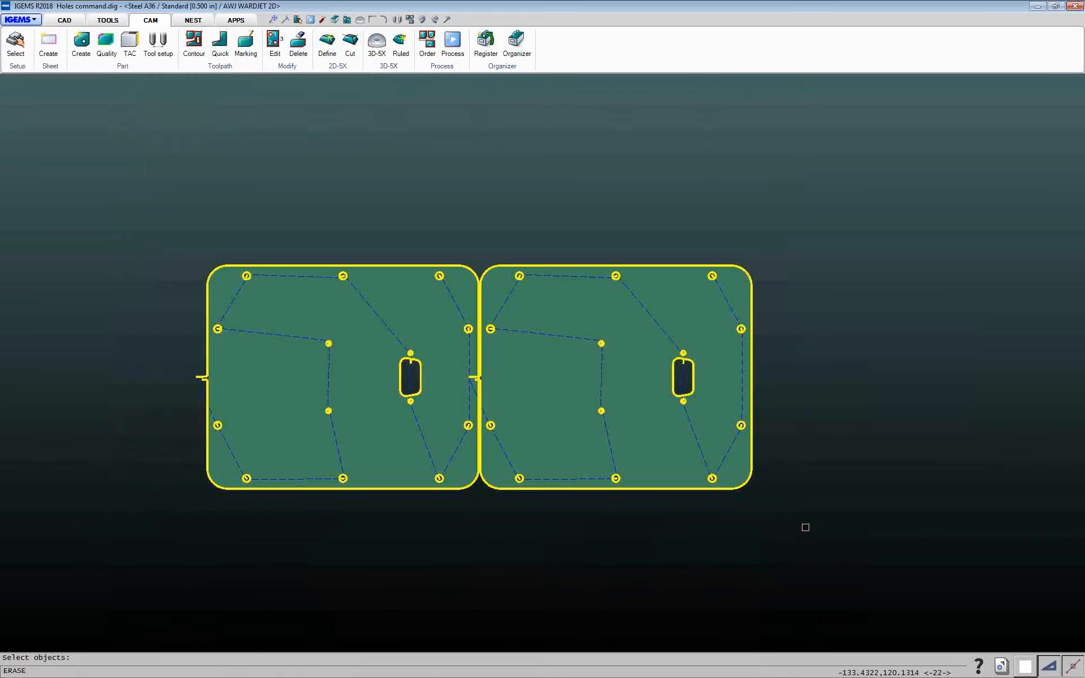
key(Return)
Apply Multi contour toolpaths to both parts with external placement set to Auto and Connect to part turned off
click(194, 45)
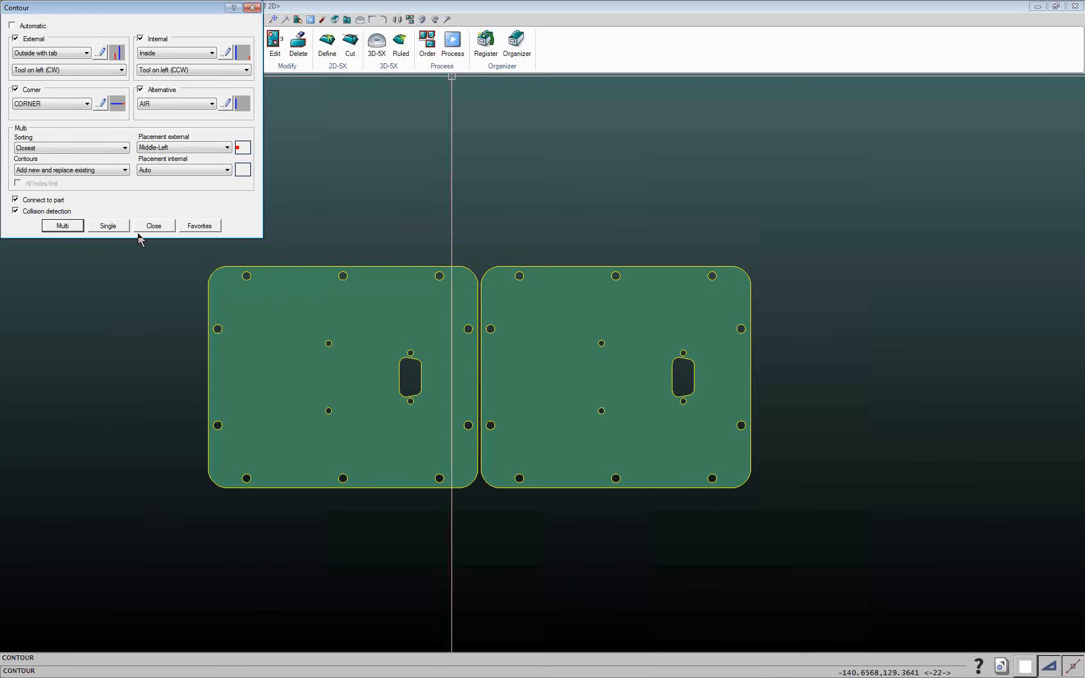
click(216, 151)
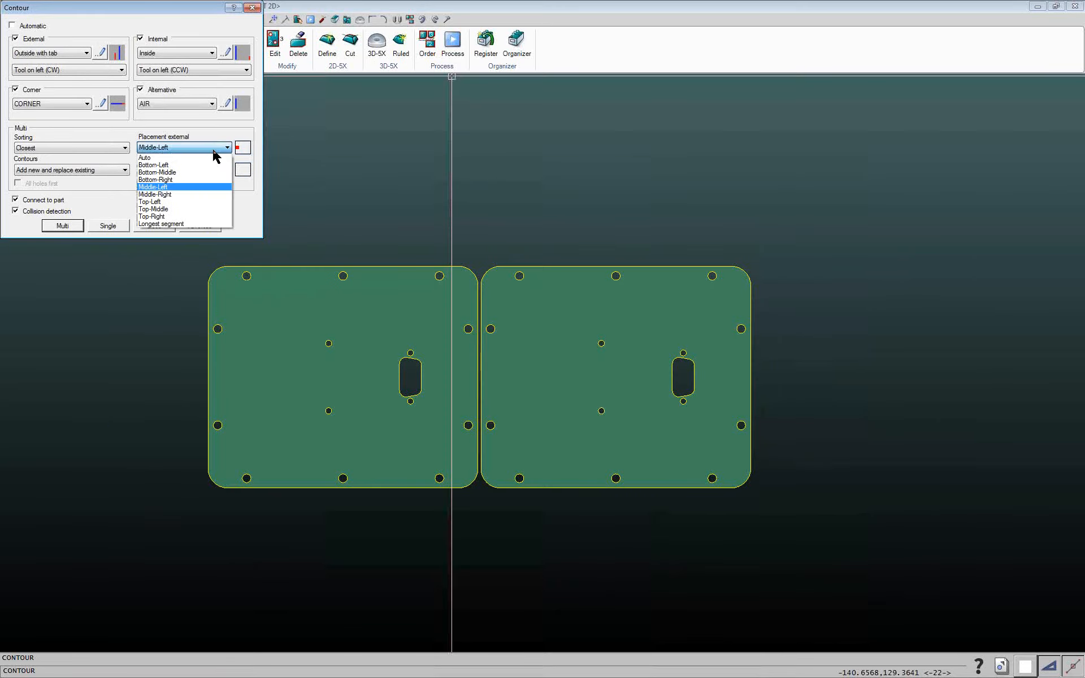
click(165, 158)
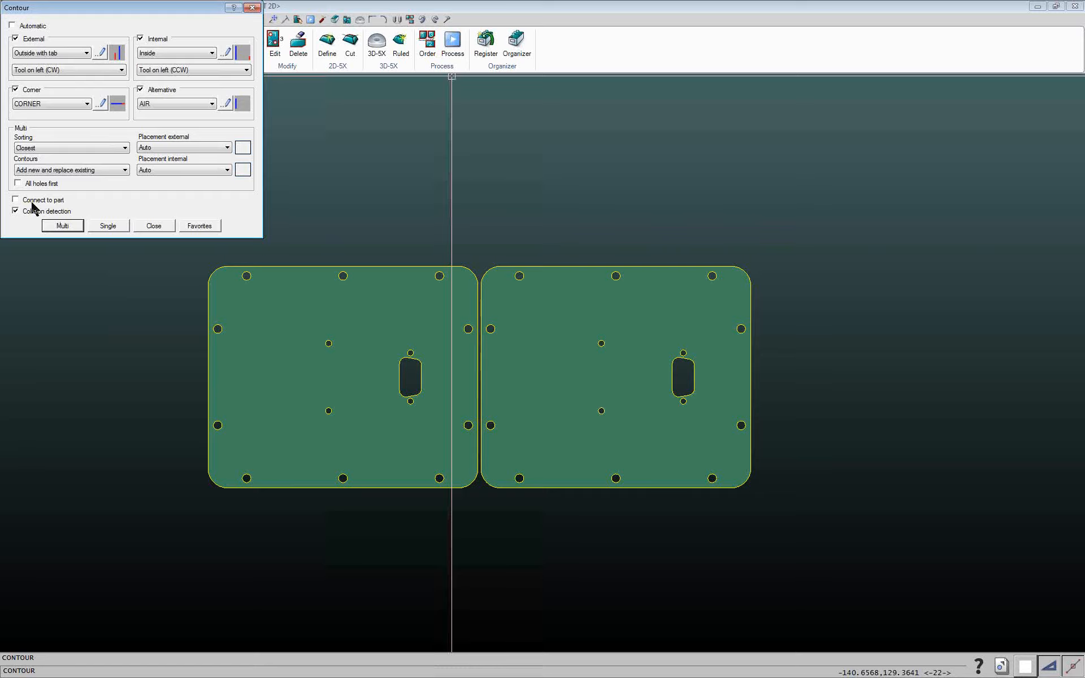
click(62, 229)
click(85, 219)
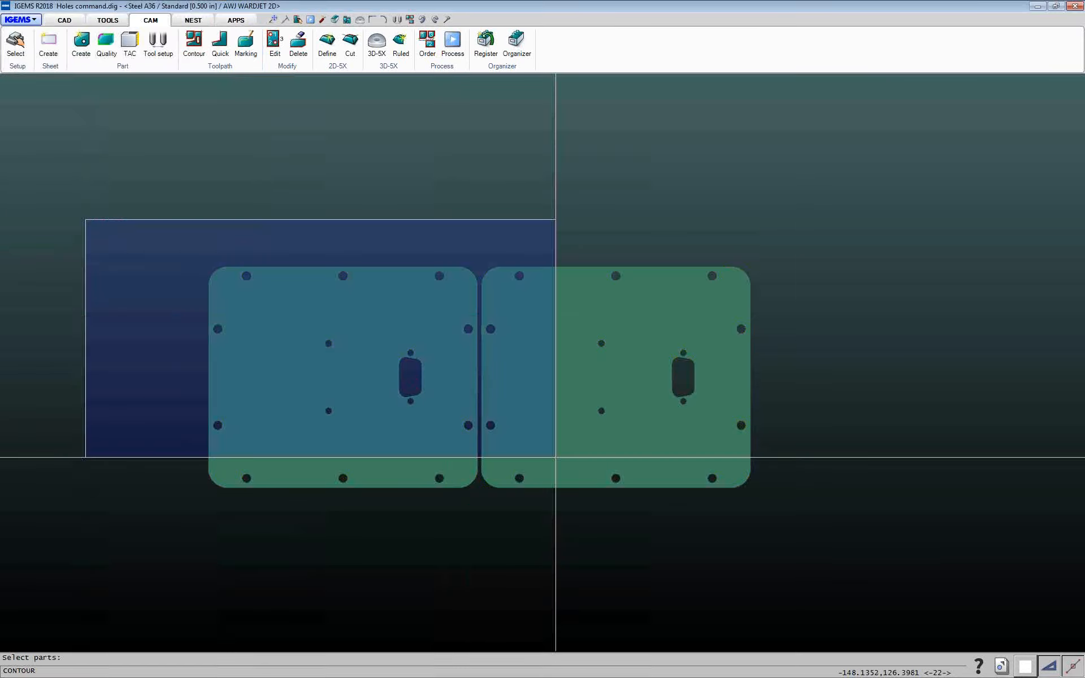
click(821, 549)
right_click(824, 547)
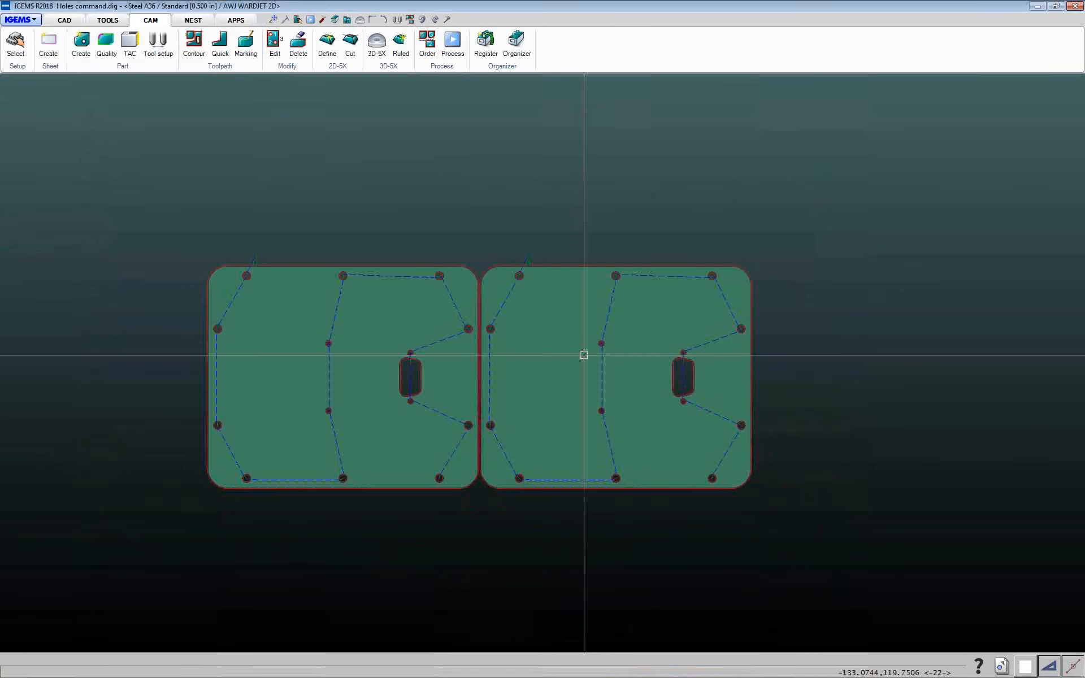
Select the left part and multi-copy it three times in a row above the original parts
scroll(310, 261, up, 5)
click(315, 262)
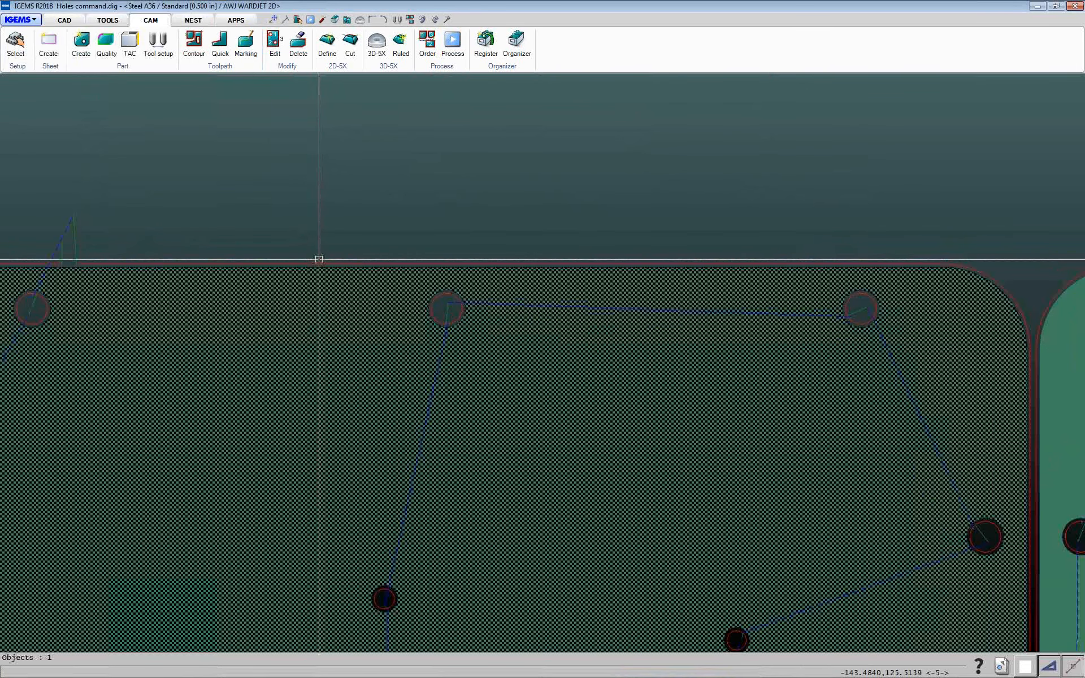
scroll(319, 259, up, 2)
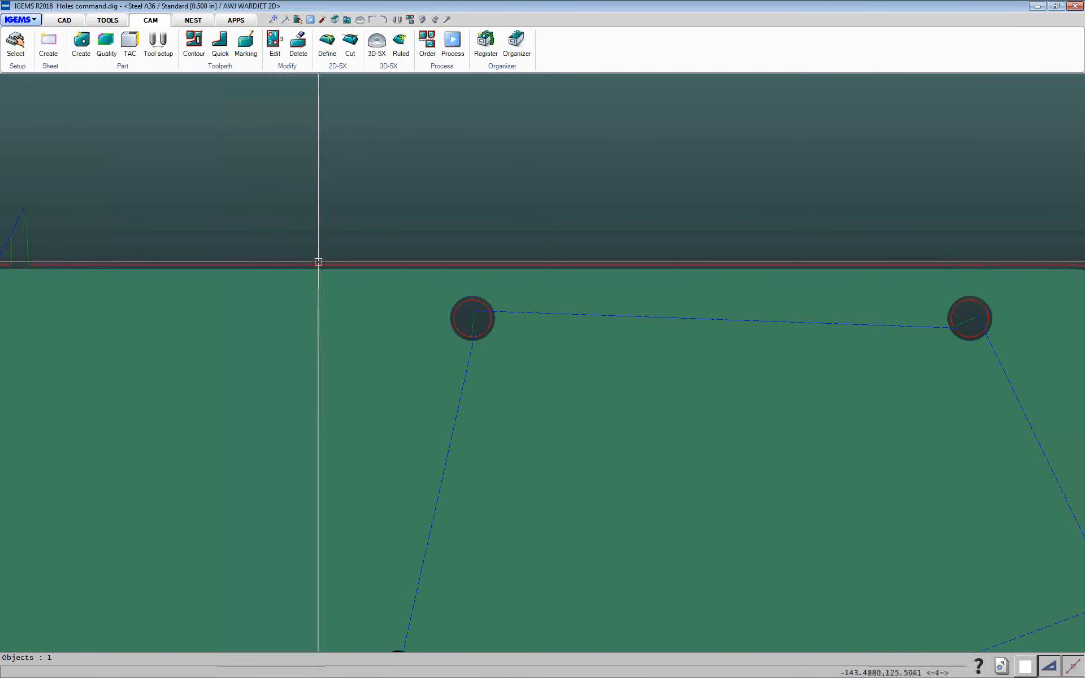
click(318, 262)
scroll(318, 262, down, 5)
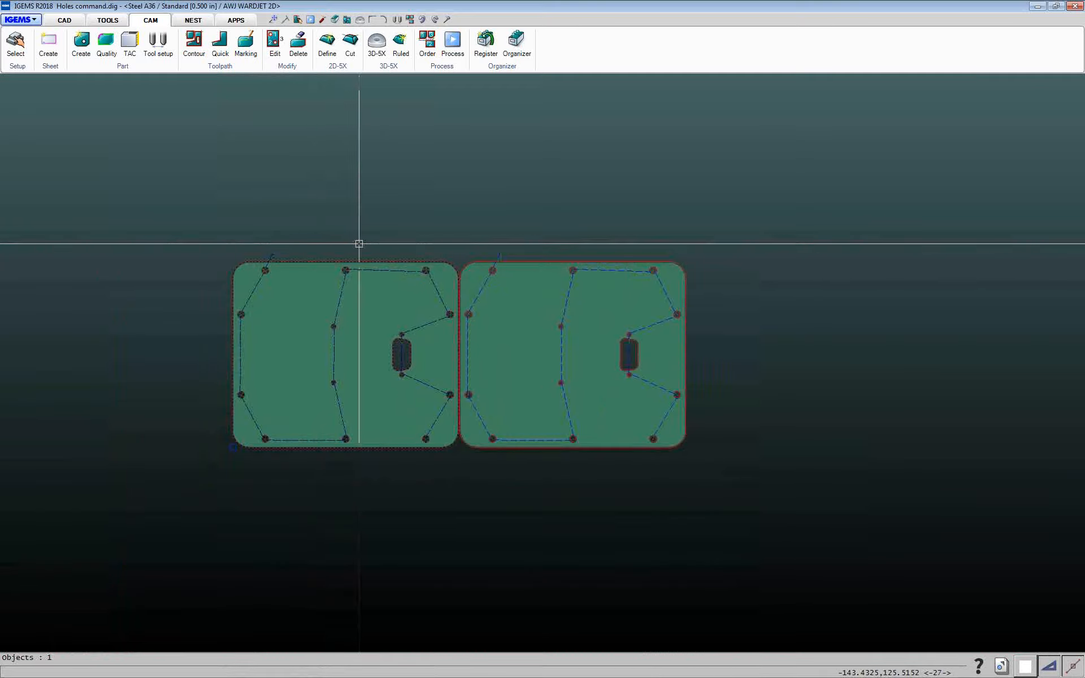
key(c)
click(366, 238)
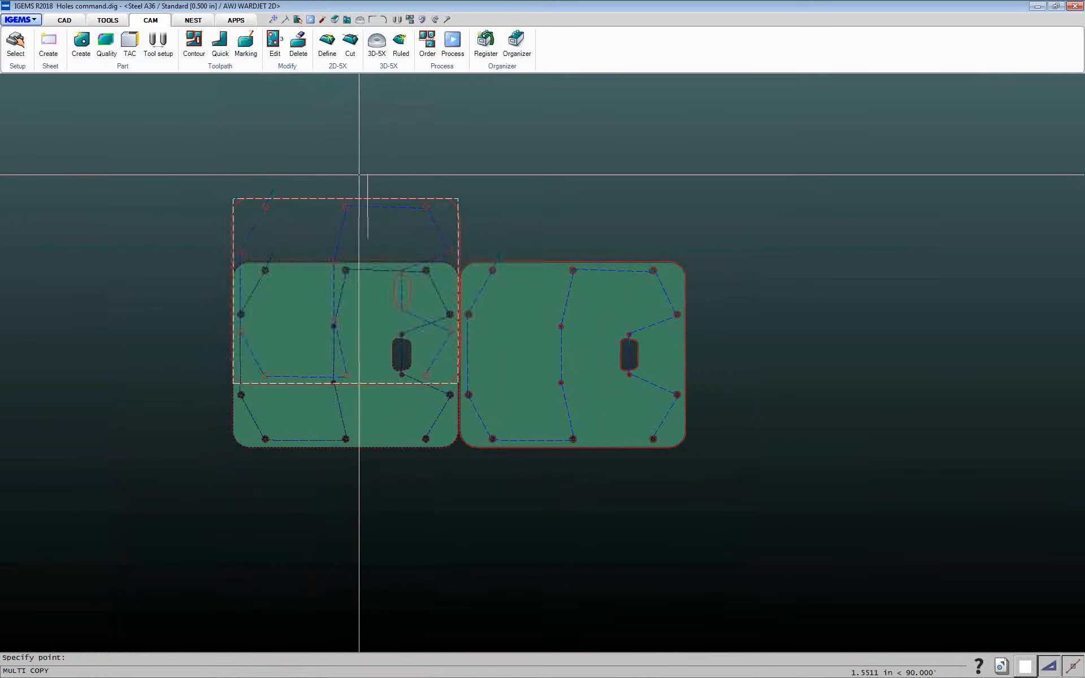
middle_drag(359, 130, 371, 329)
click(362, 168)
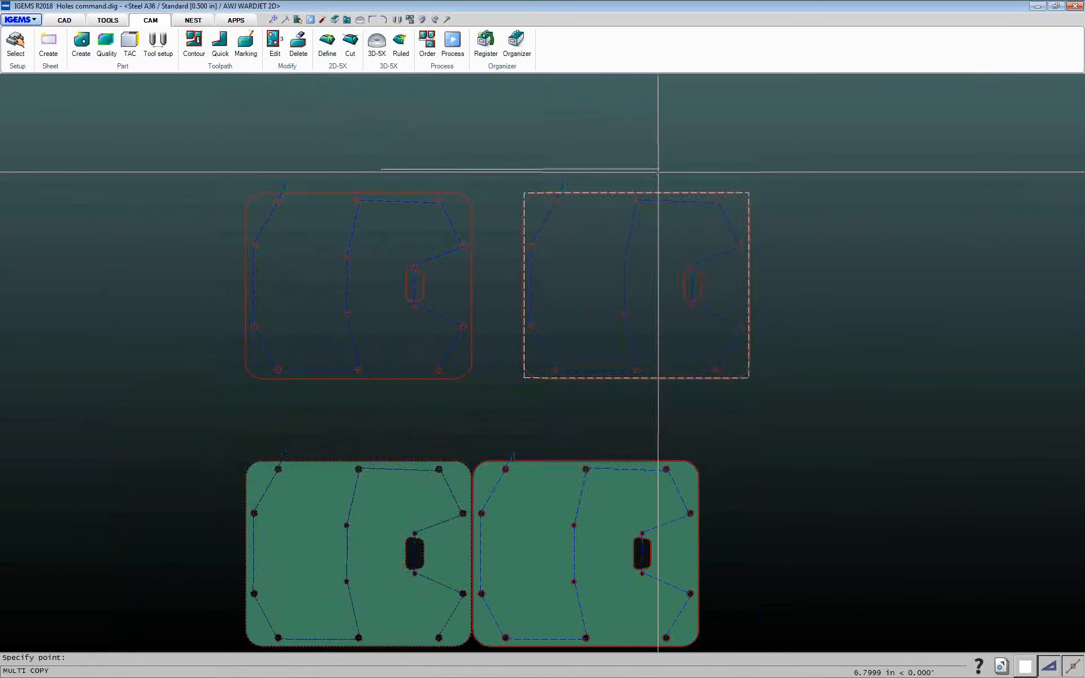
click(617, 172)
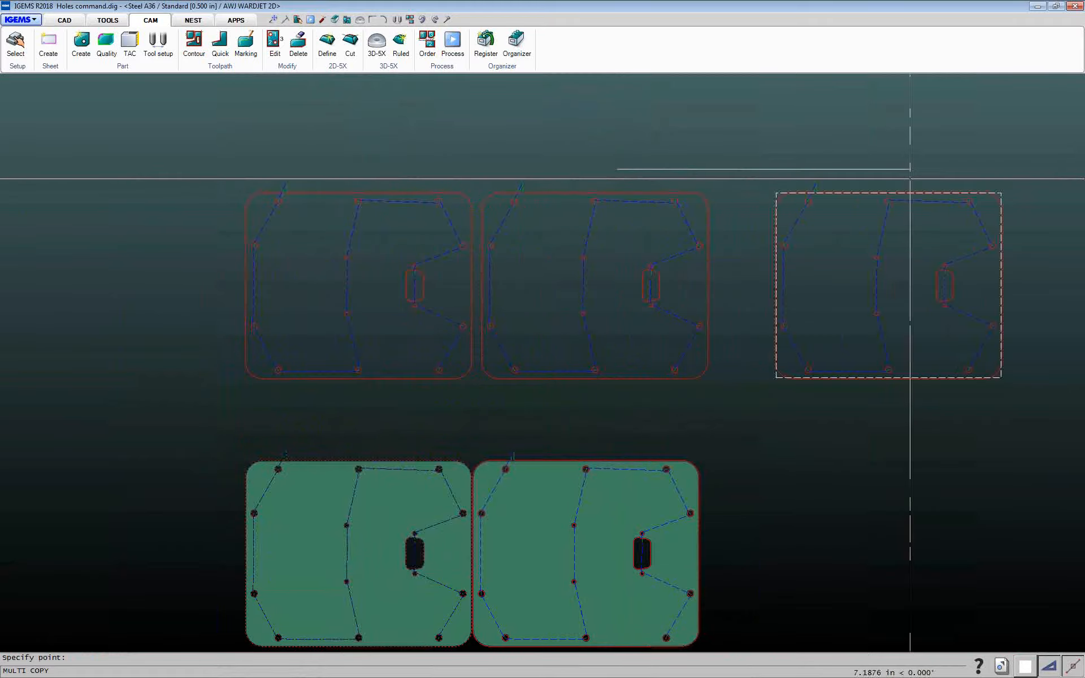
click(852, 178)
scroll(527, 340, up, 3)
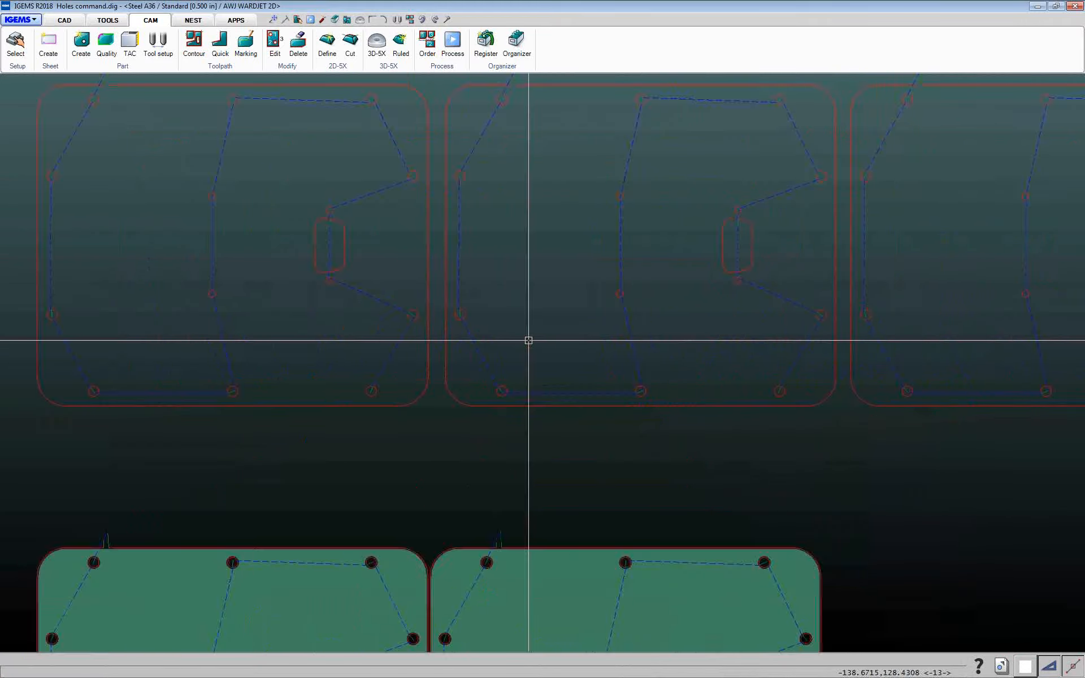
scroll(516, 364, down, 5)
middle_drag(518, 383, 486, 345)
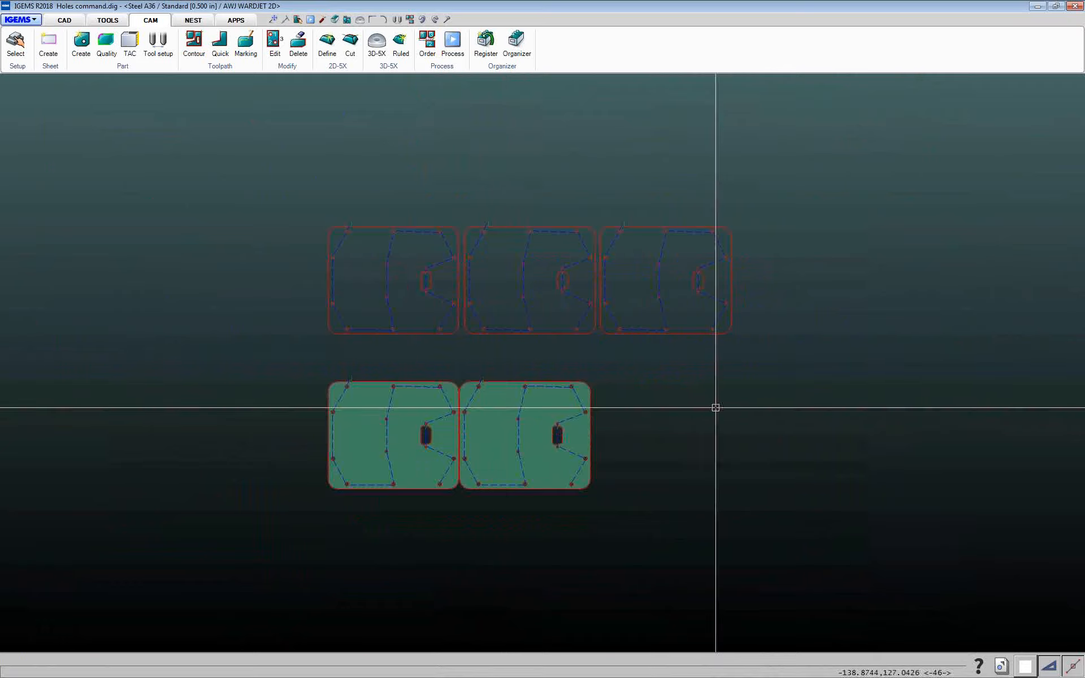
Switch to the Disconnected toolpath.dig drawing and zoom in on the slotted ring part's toolpaths
click(1001, 670)
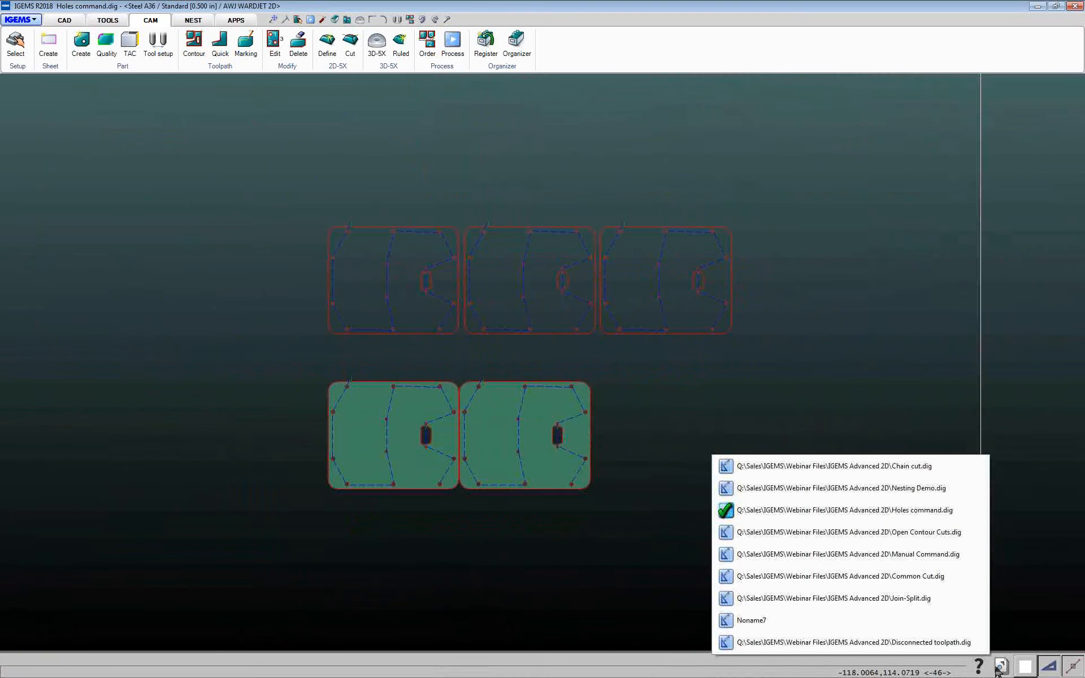
click(958, 642)
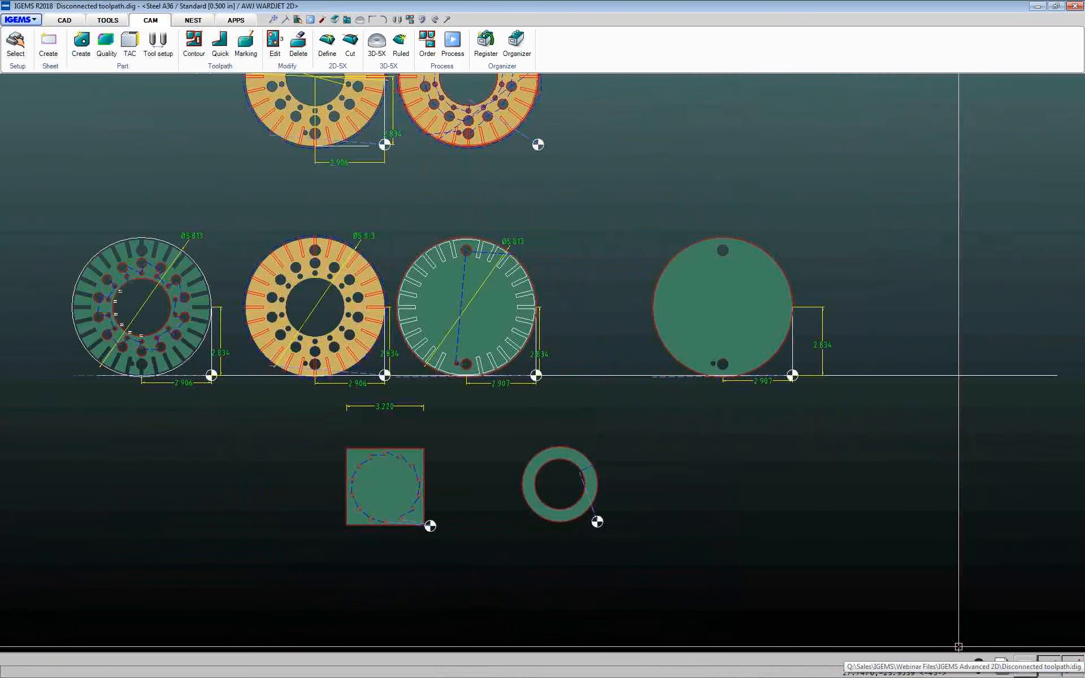
middle_drag(262, 193, 373, 249)
scroll(373, 251, up, 3)
scroll(374, 255, down, 2)
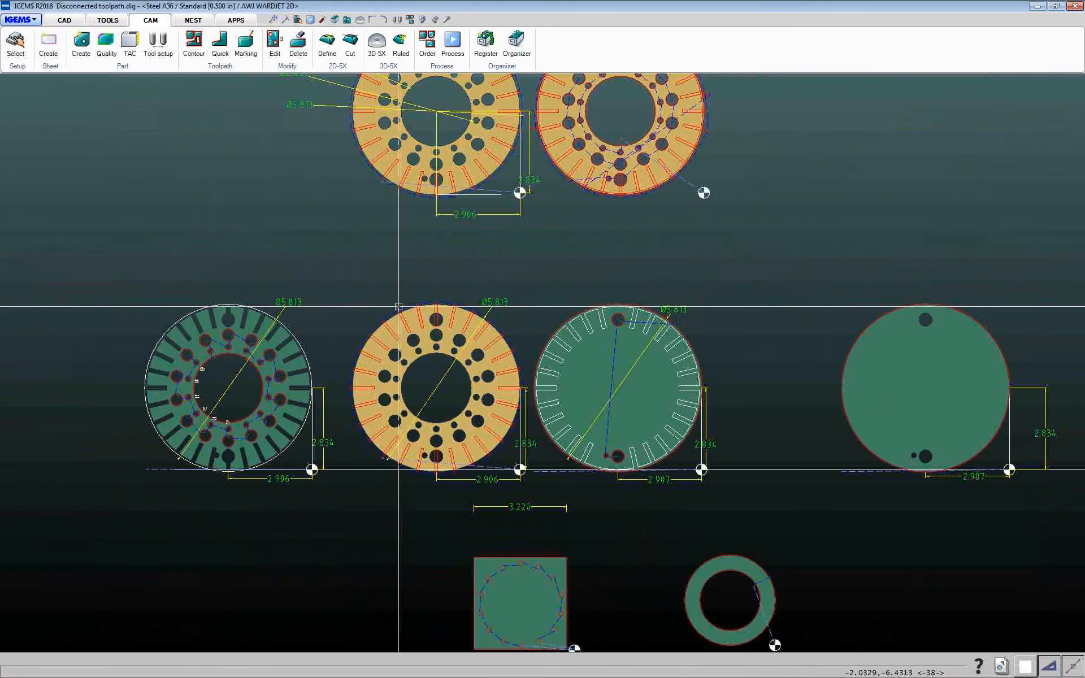
scroll(438, 328, up, 2)
scroll(440, 325, down, 2)
scroll(438, 323, up, 5)
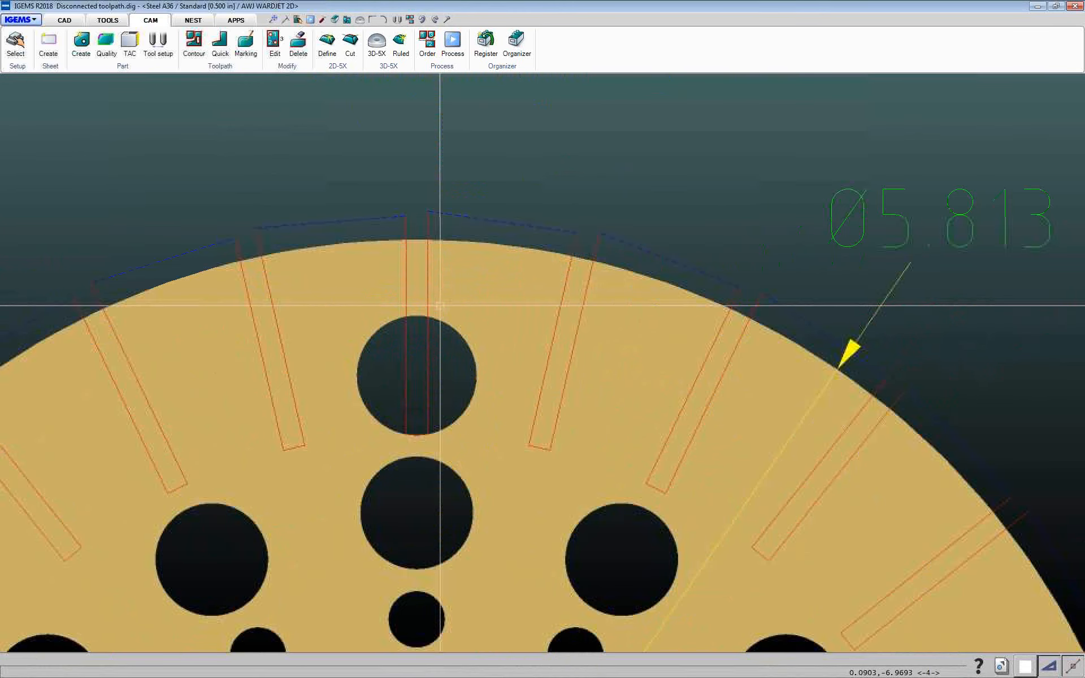
scroll(443, 305, down, 6)
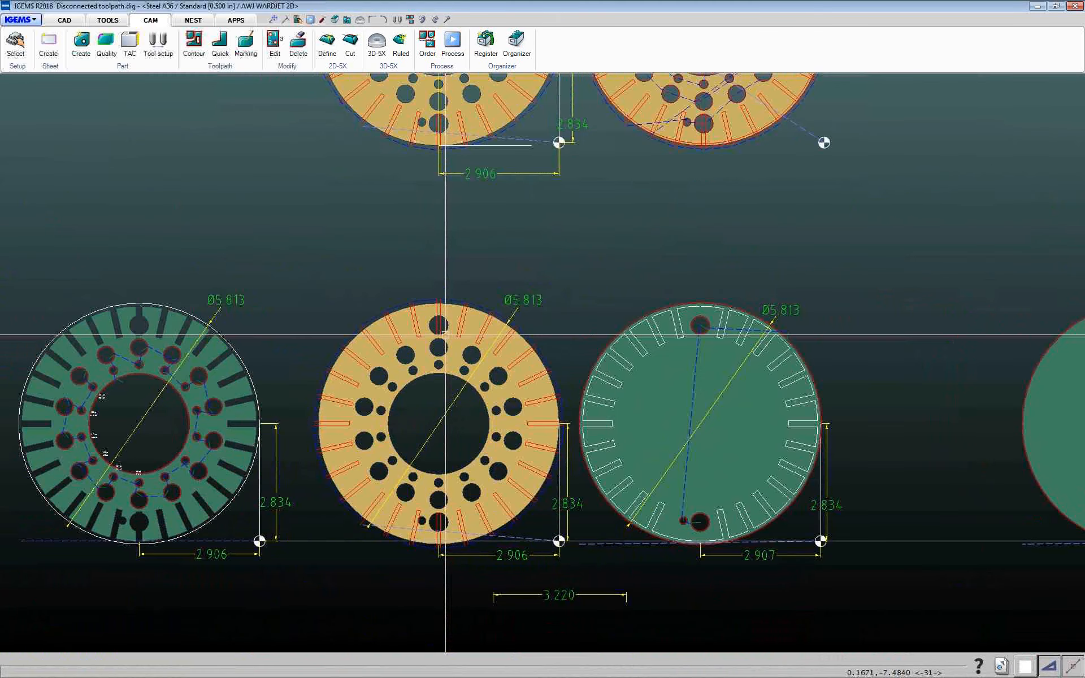
Examine the hole toolpaths on the slotted disc parts and select one of the disc's contours
middle_drag(445, 335, 453, 291)
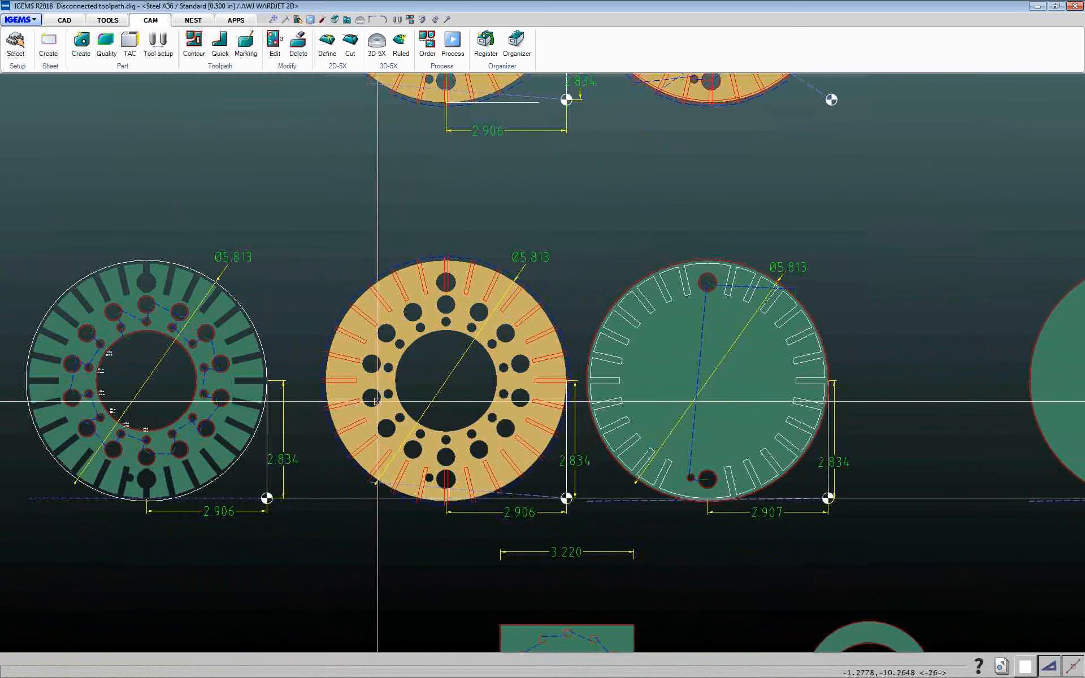
scroll(363, 380, up, 5)
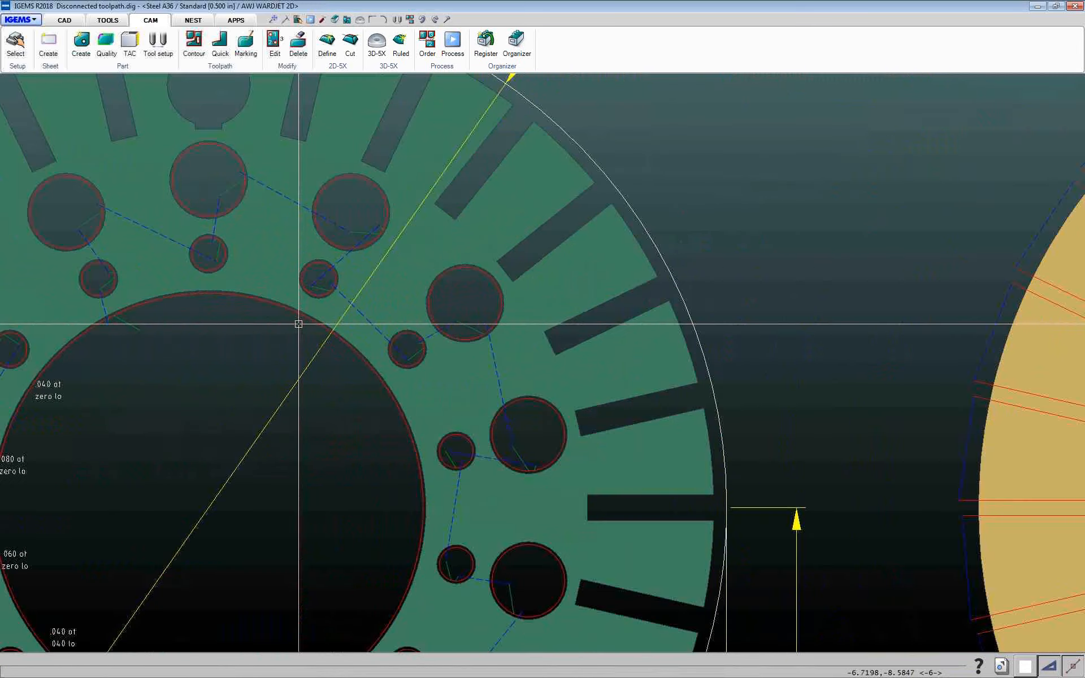
scroll(301, 318, up, 2)
click(301, 318)
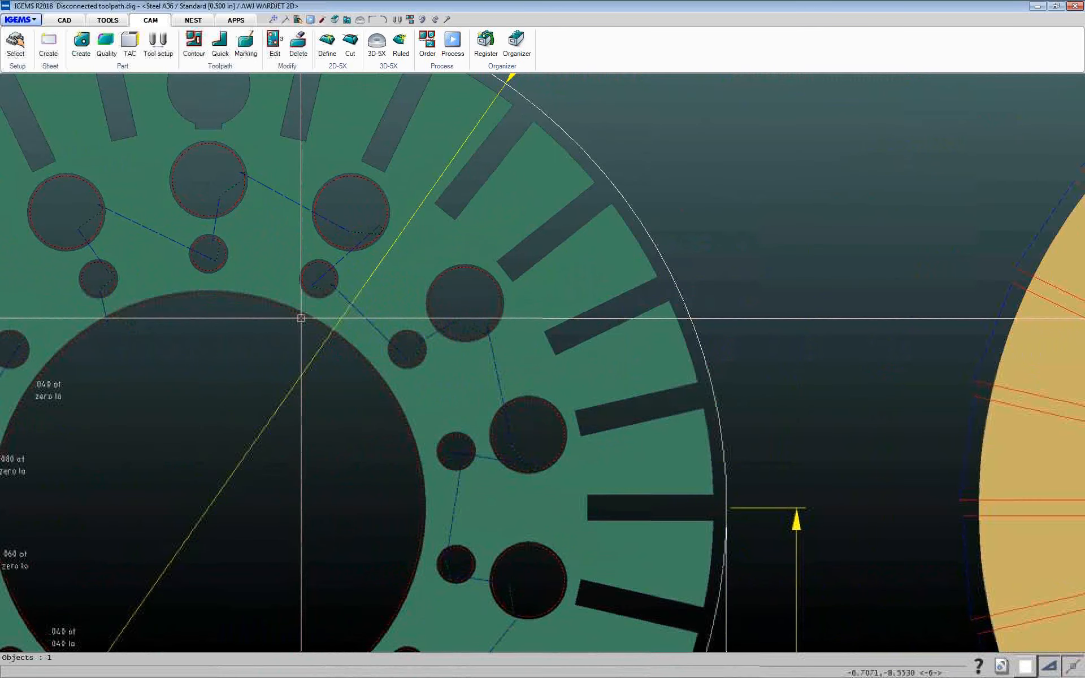
scroll(300, 318, down, 6)
middle_drag(301, 318, 5, 347)
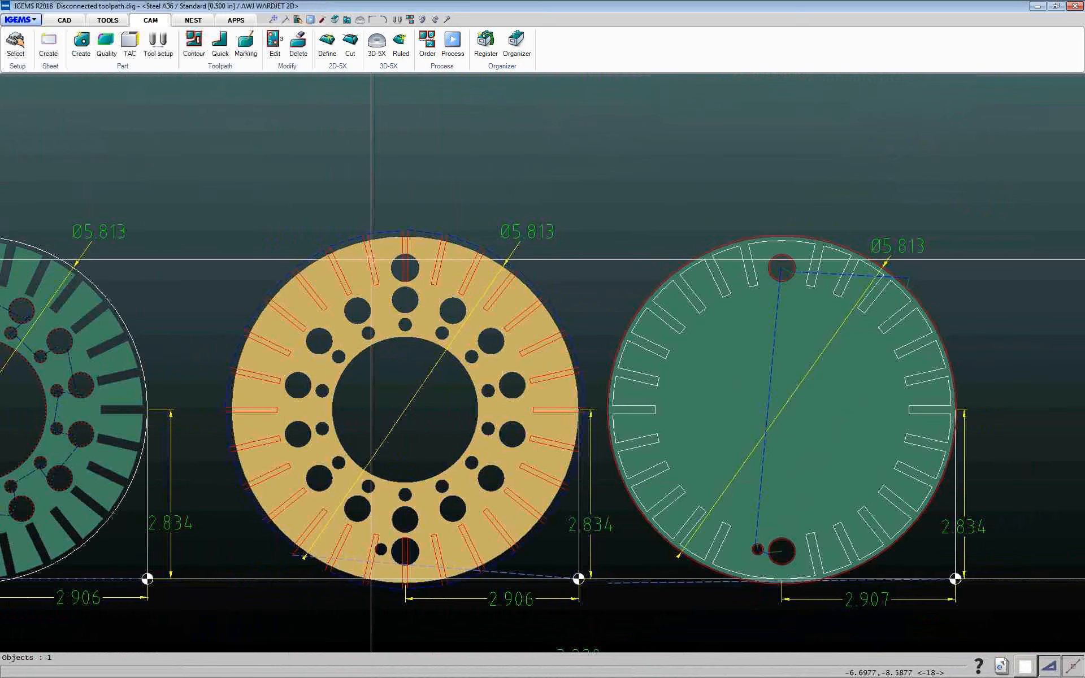
scroll(451, 303, up, 2)
scroll(451, 303, down, 2)
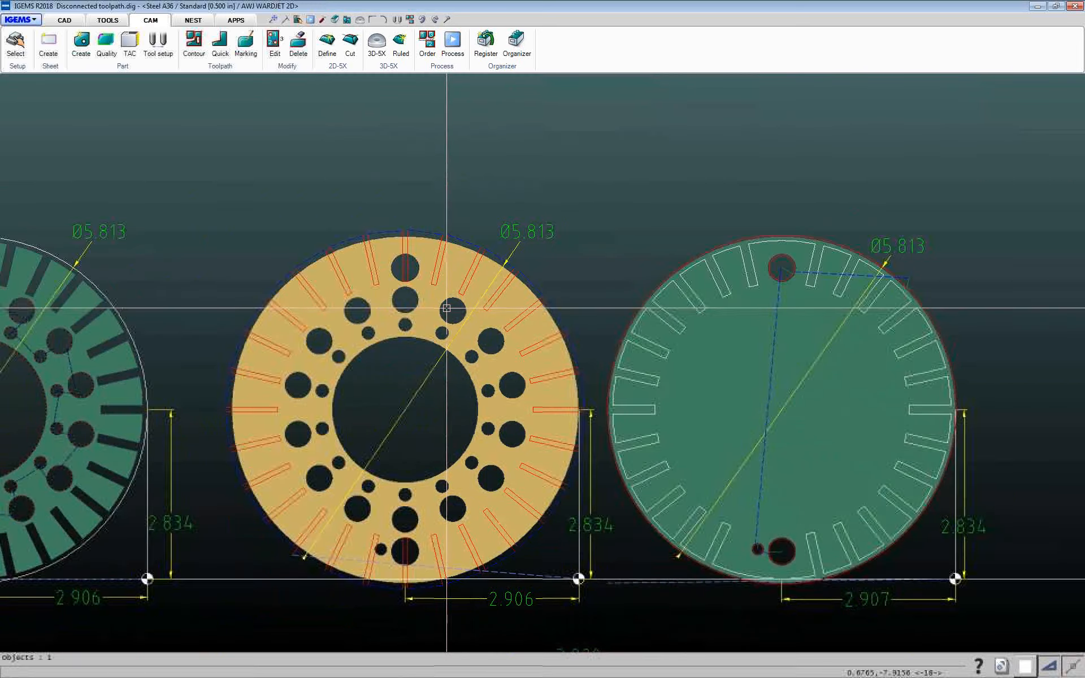
Examine the slotted disc parts and their toolpaths across the Disconnected toolpath drawing
middle_drag(763, 252, 621, 284)
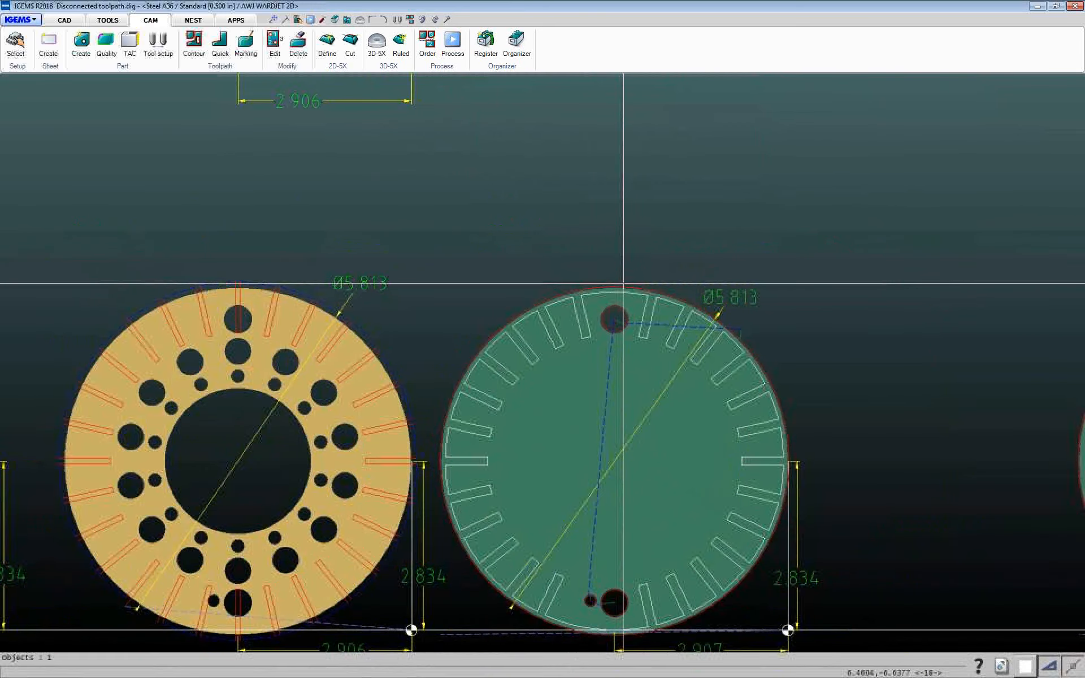
scroll(623, 285, up, 2)
scroll(624, 285, down, 5)
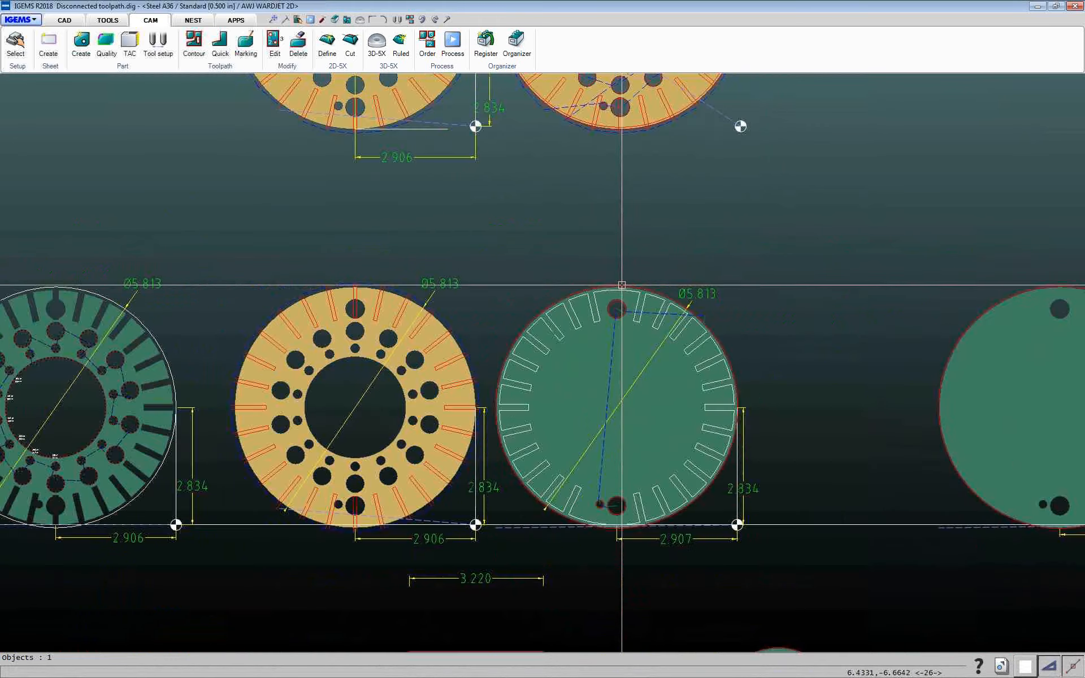
scroll(557, 238, up, 3)
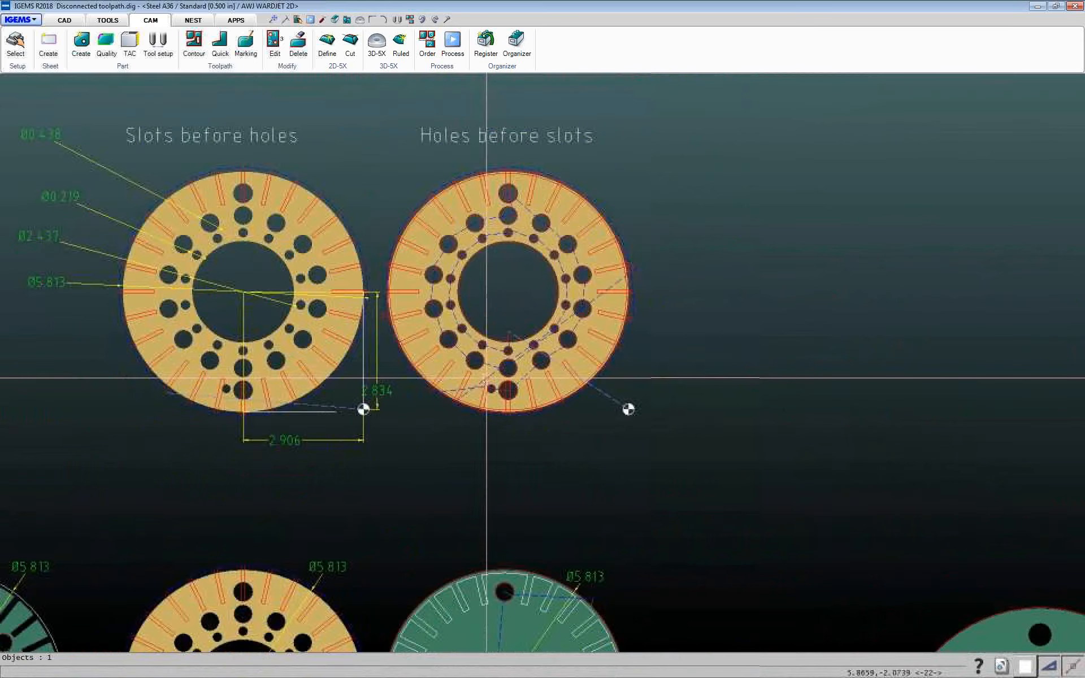
scroll(487, 377, down, 3)
middle_drag(486, 377, 463, 300)
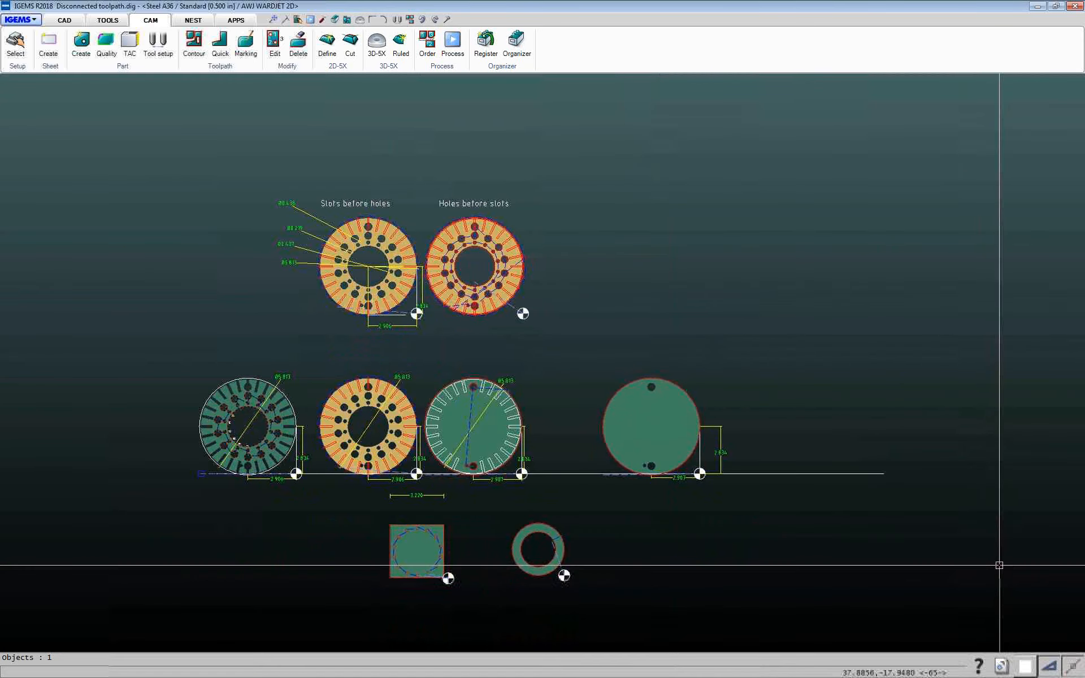
Switch to the Holes command.dig drawing and turn on Connect to part in the Contour dialog
click(1002, 667)
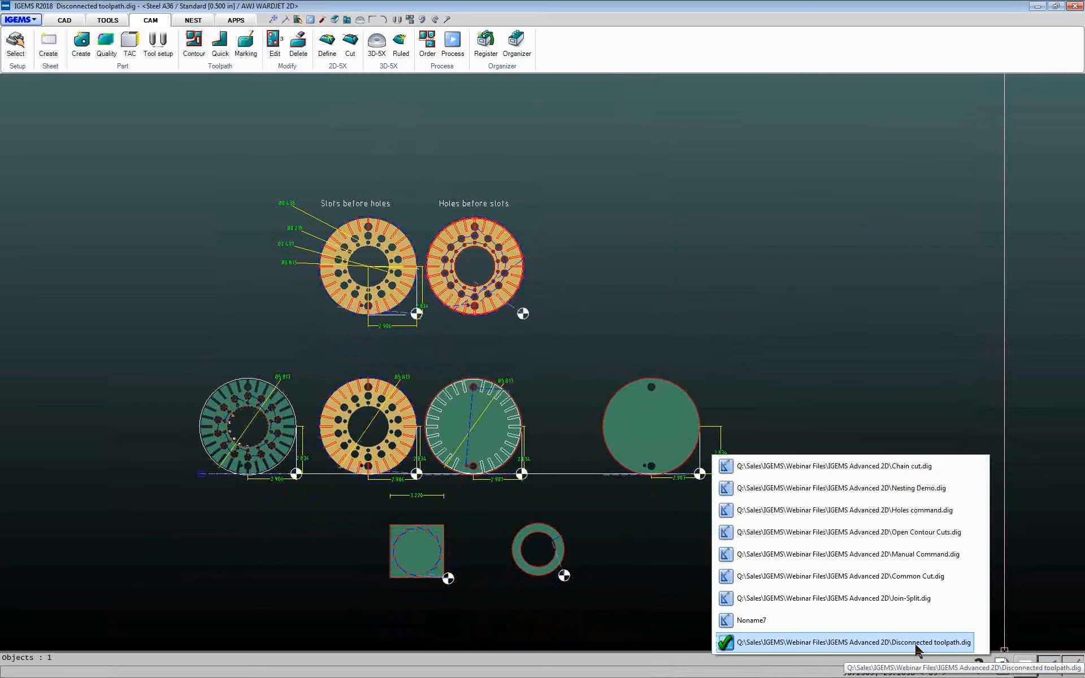
click(871, 511)
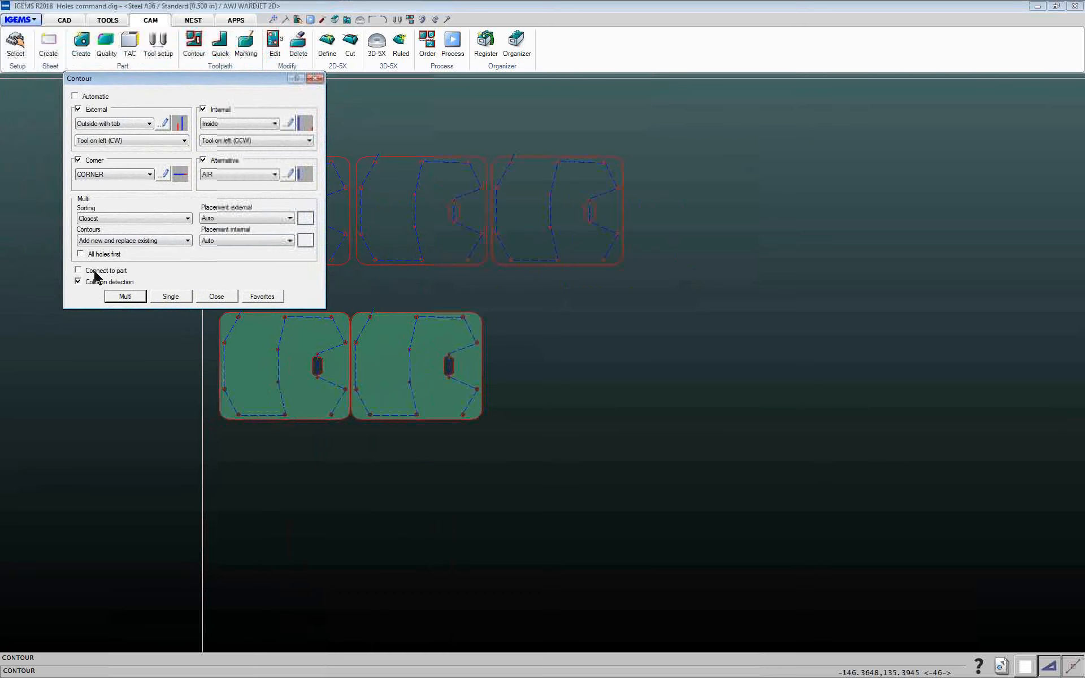
click(78, 271)
click(262, 298)
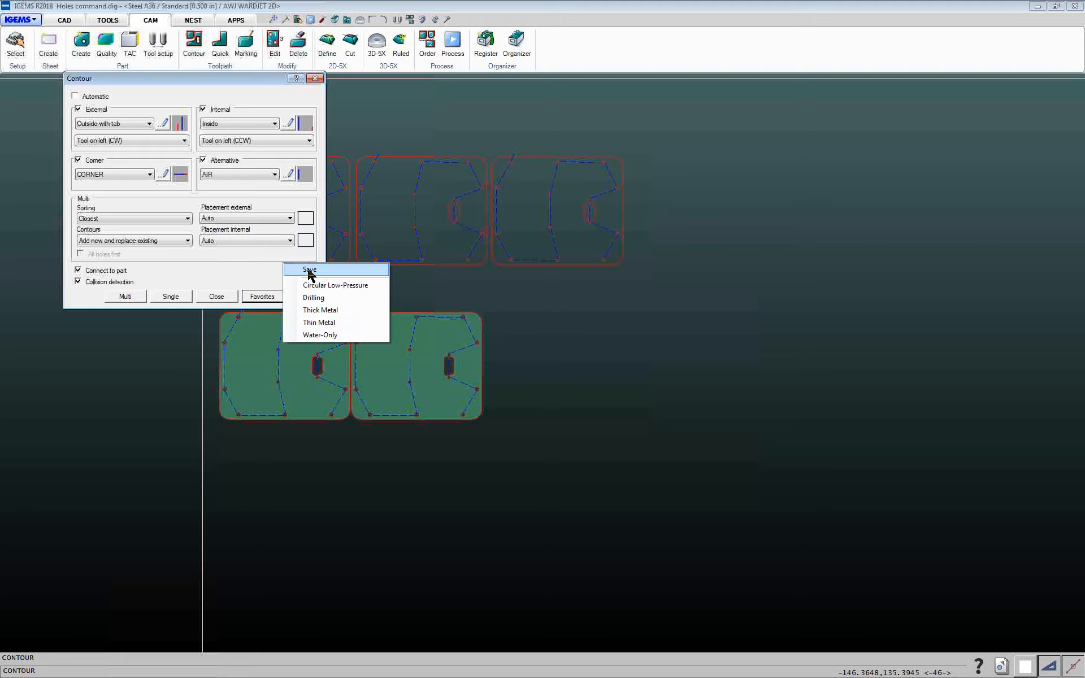
click(256, 263)
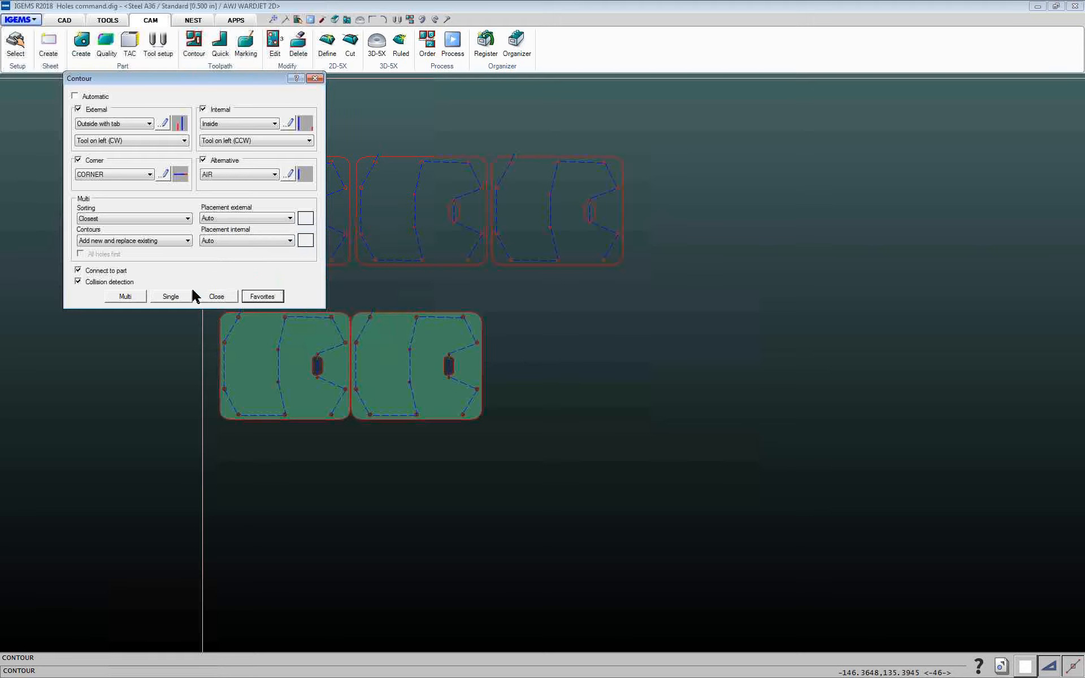
Load the Circular Low-Pressure favorite and apply Multi contour toolpaths to the two lower parts
click(266, 296)
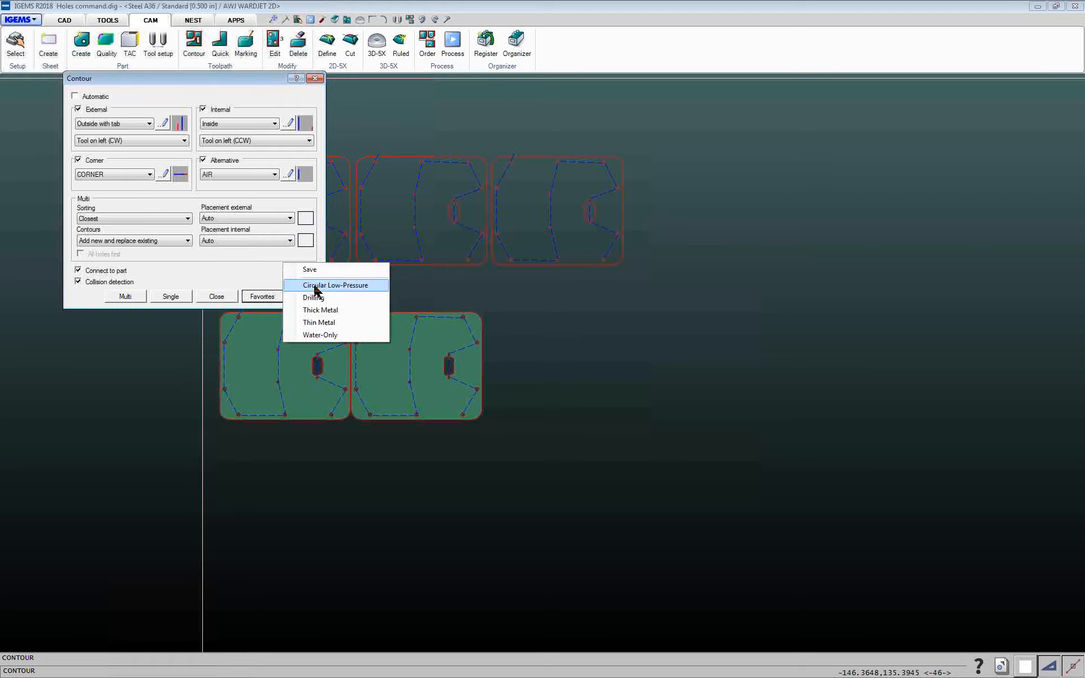
click(333, 285)
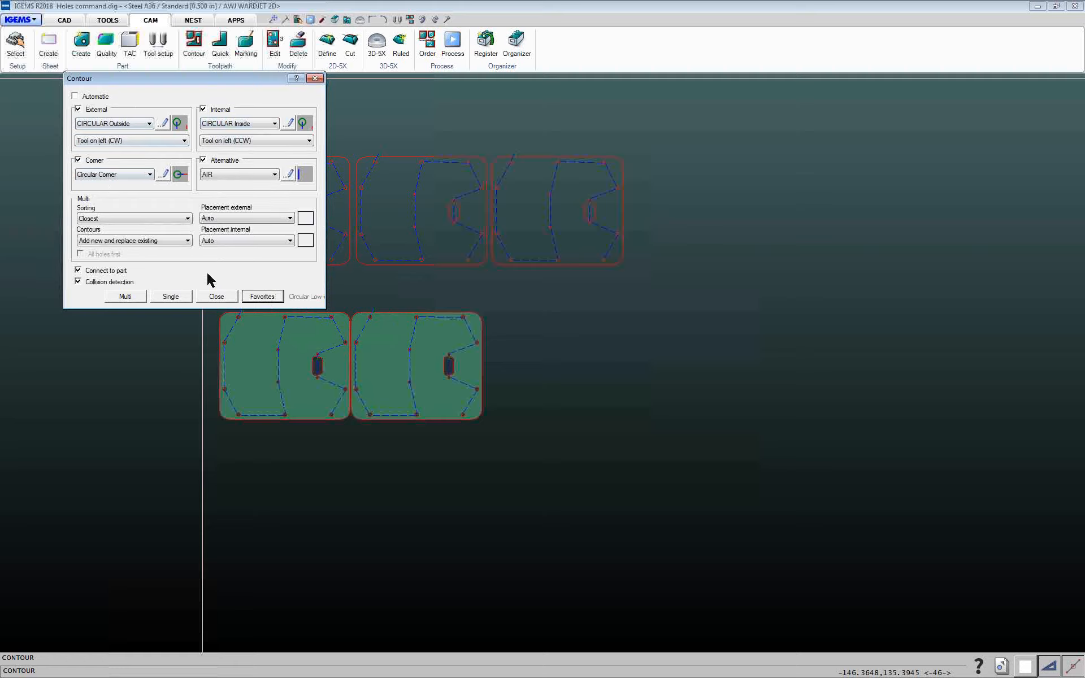
click(138, 297)
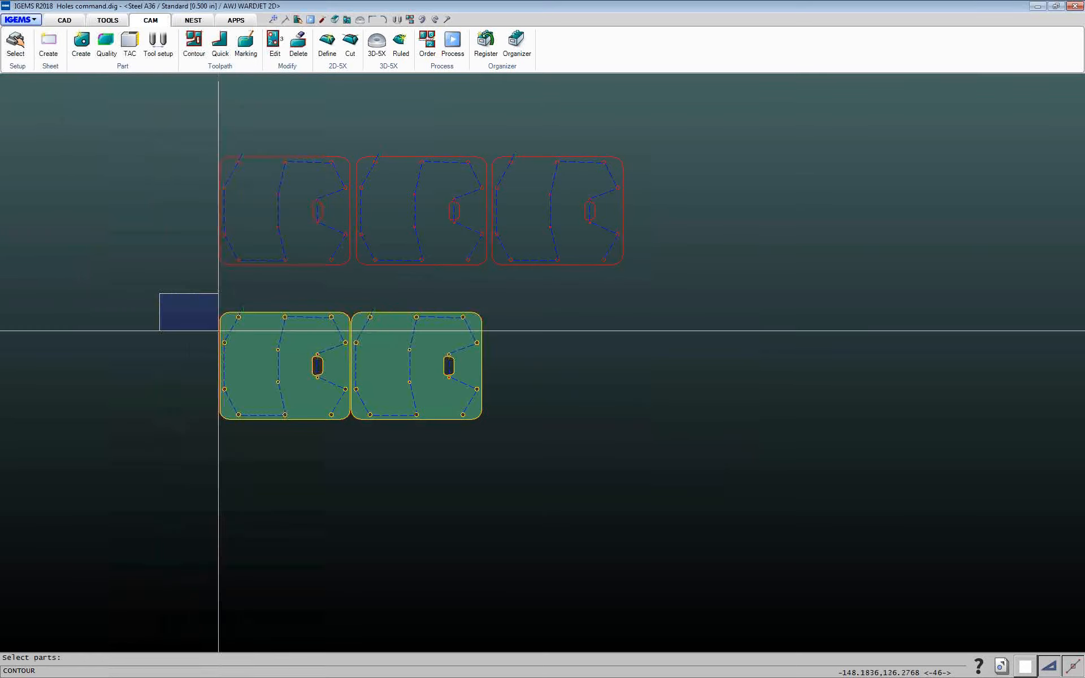
right_click(581, 458)
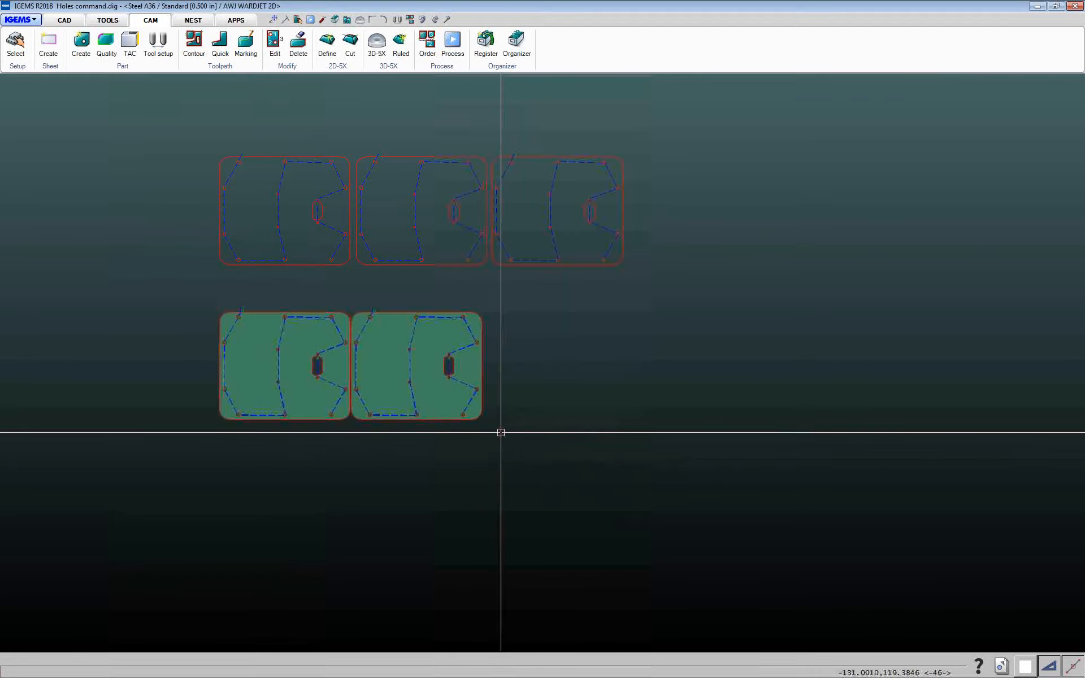
Remove the upper row of three parts
mouse_move(182, 142)
mouse_down()
mouse_move(724, 305)
mouse_move(722, 293)
mouse_up()
Reopen the Contour dialog and load the Thin Metal favorite lead settings
click(235, 66)
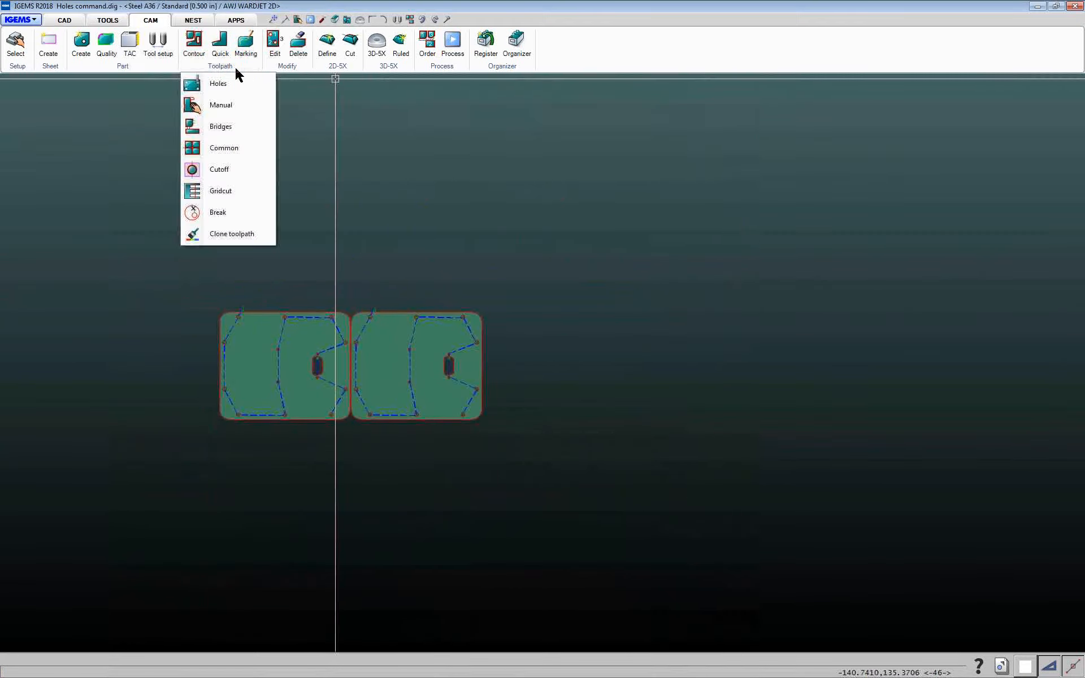
click(196, 50)
click(195, 54)
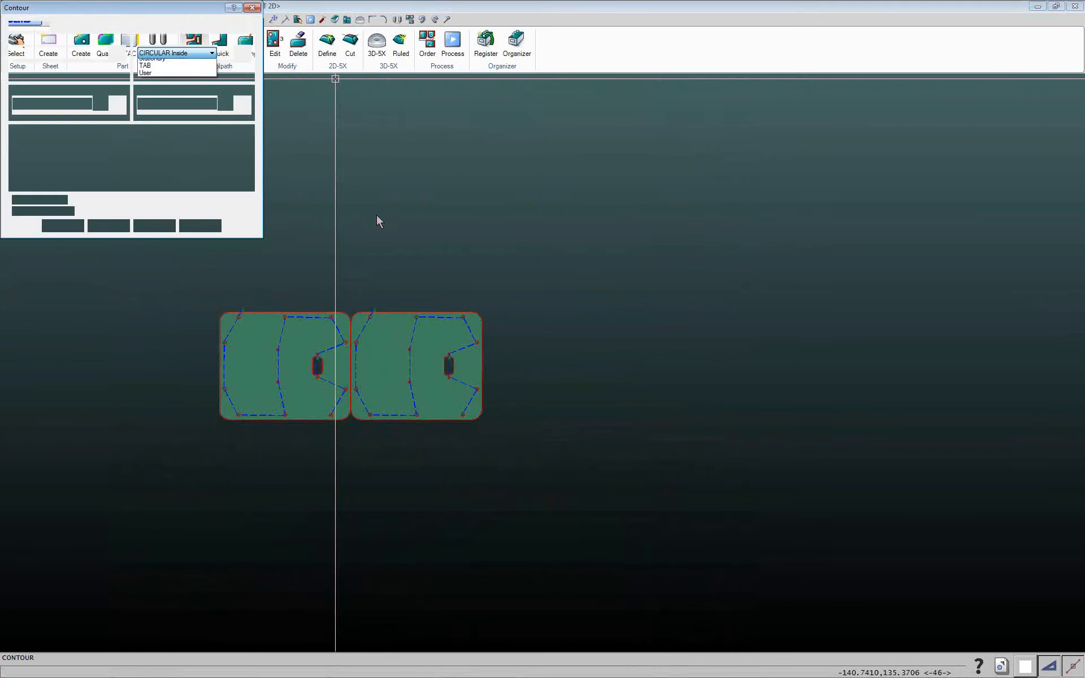
click(208, 54)
click(201, 227)
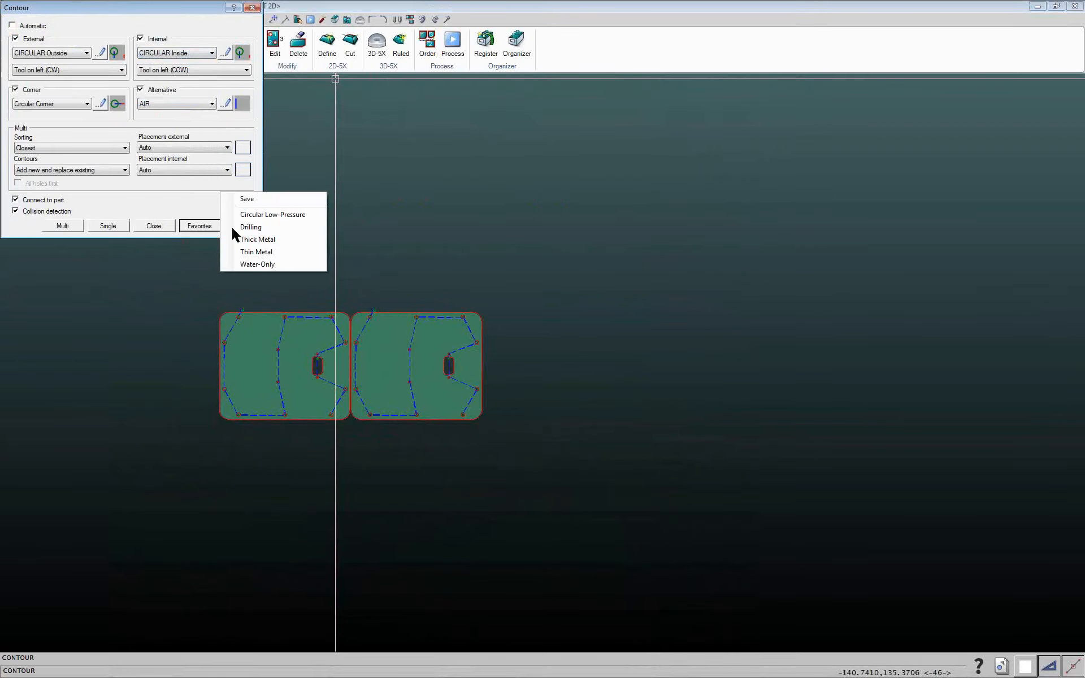
click(244, 250)
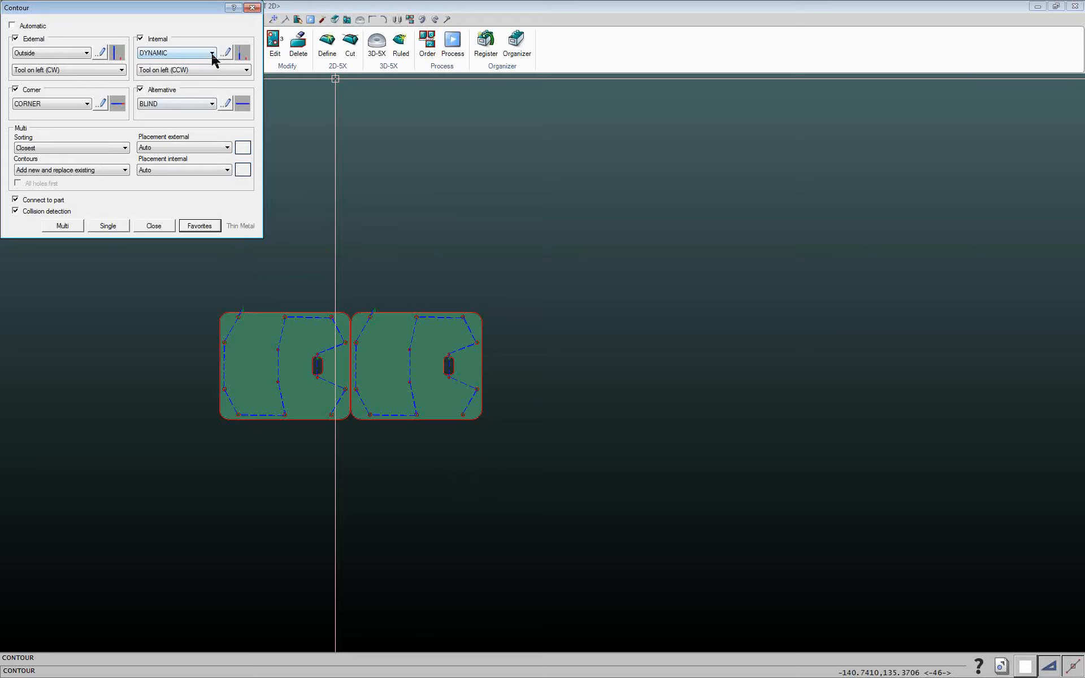
Set the alternative lead to AIR and try saving the settings over the Thin Metal favorite
click(211, 105)
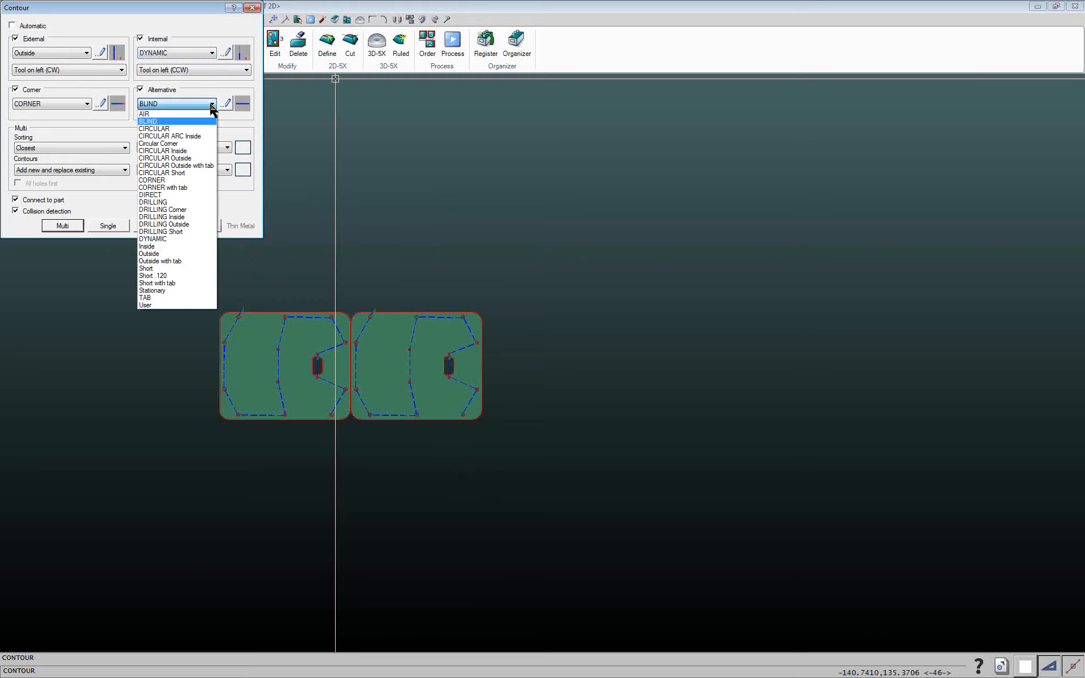
click(152, 114)
click(201, 226)
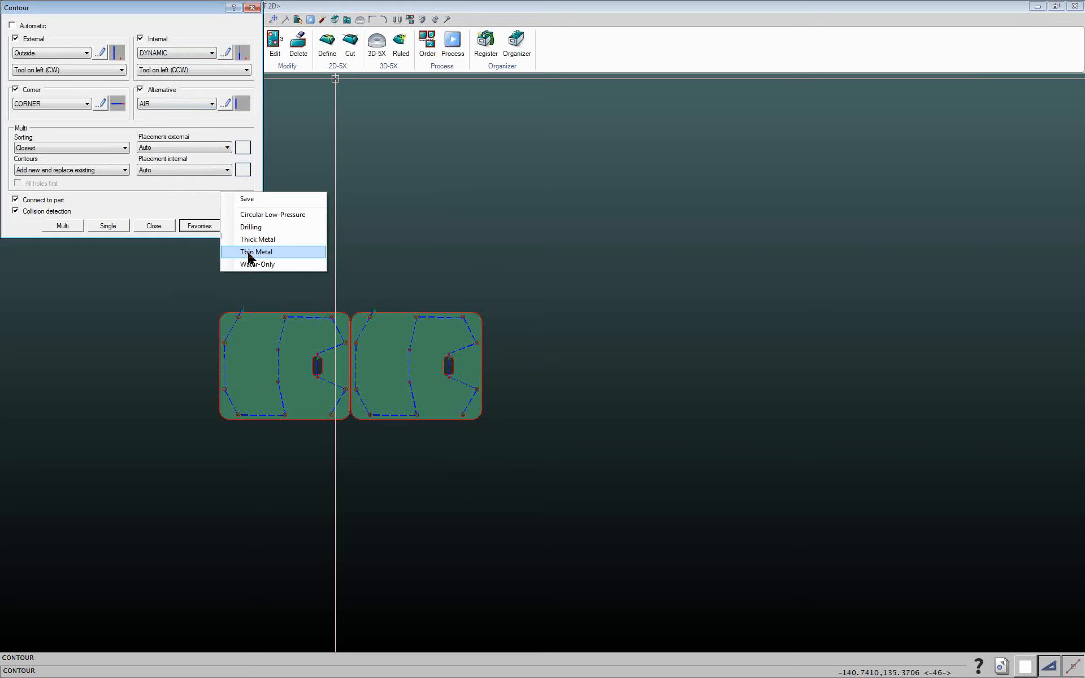
click(249, 257)
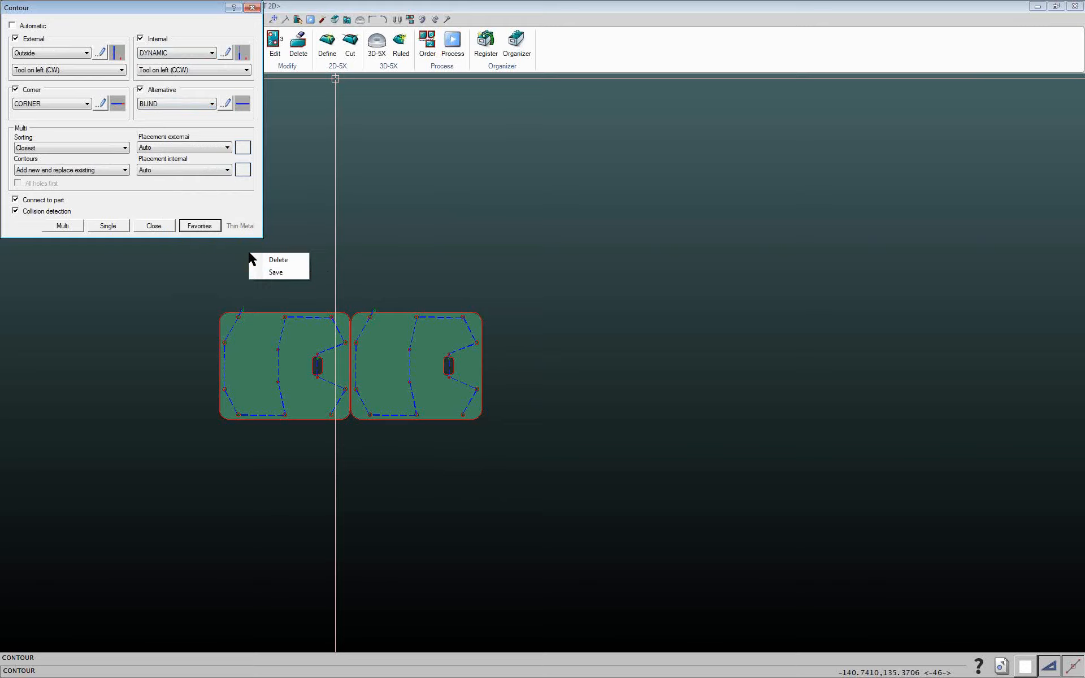
click(272, 273)
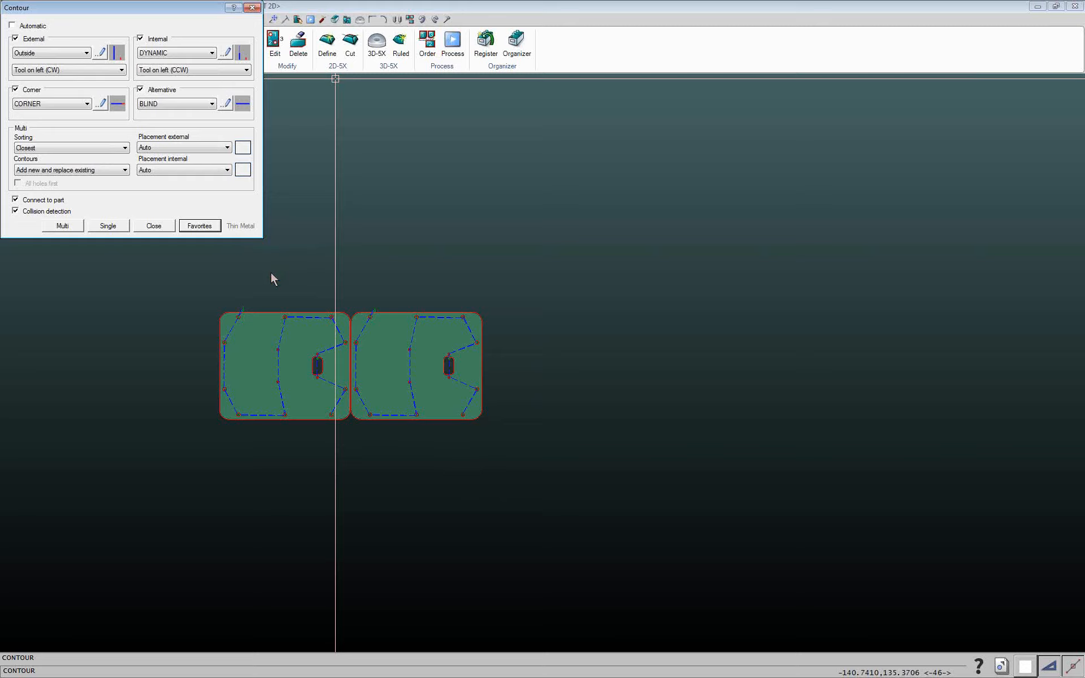
Toggle Automatic lead selection on and back off, then close the Contour dialog
click(209, 227)
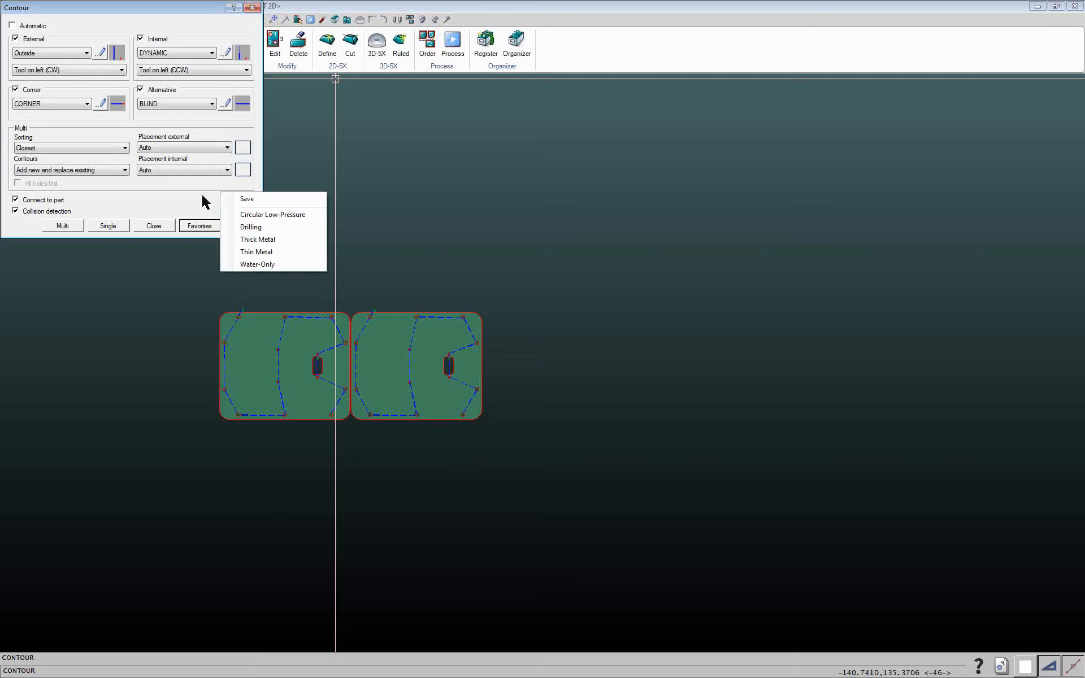
click(176, 210)
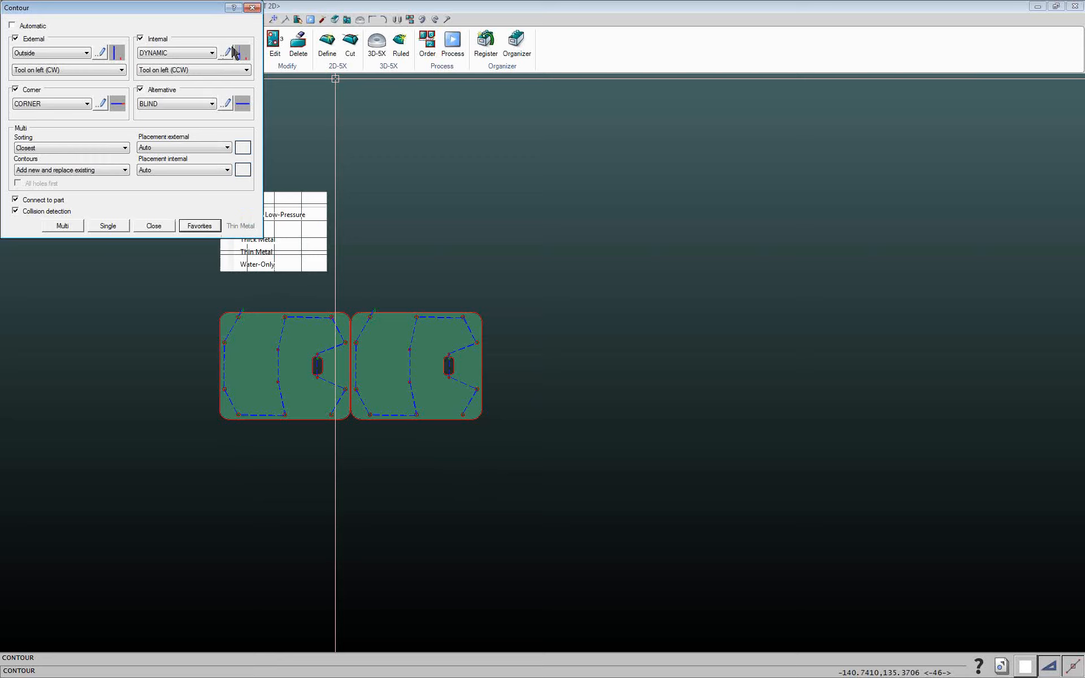
drag(181, 8, 237, 75)
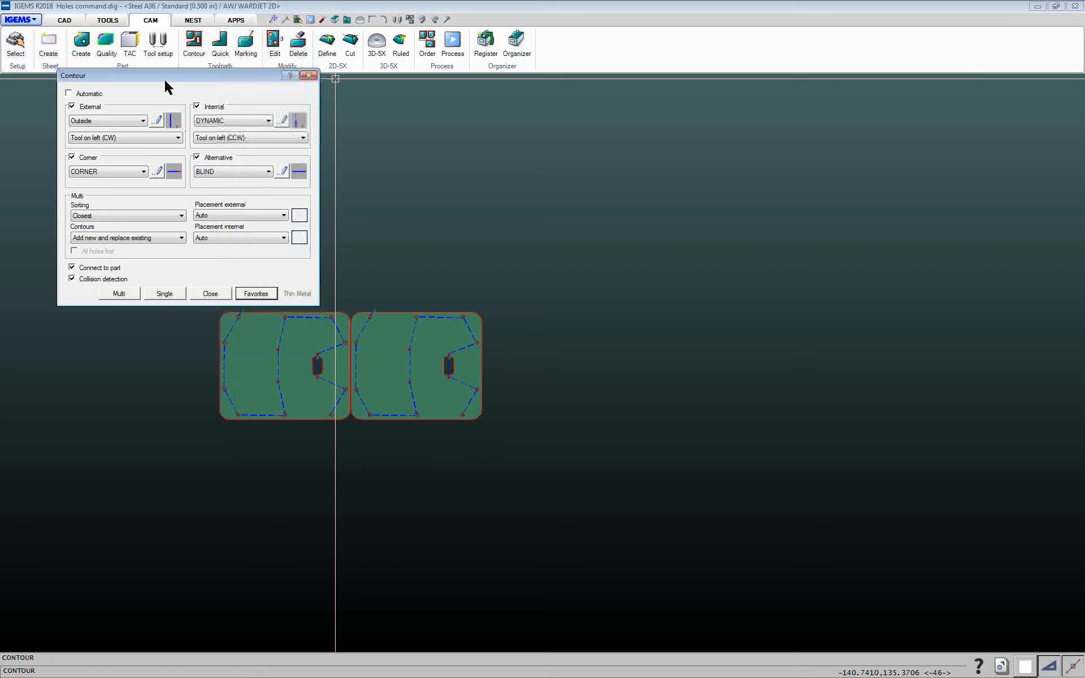
drag(148, 80, 193, 112)
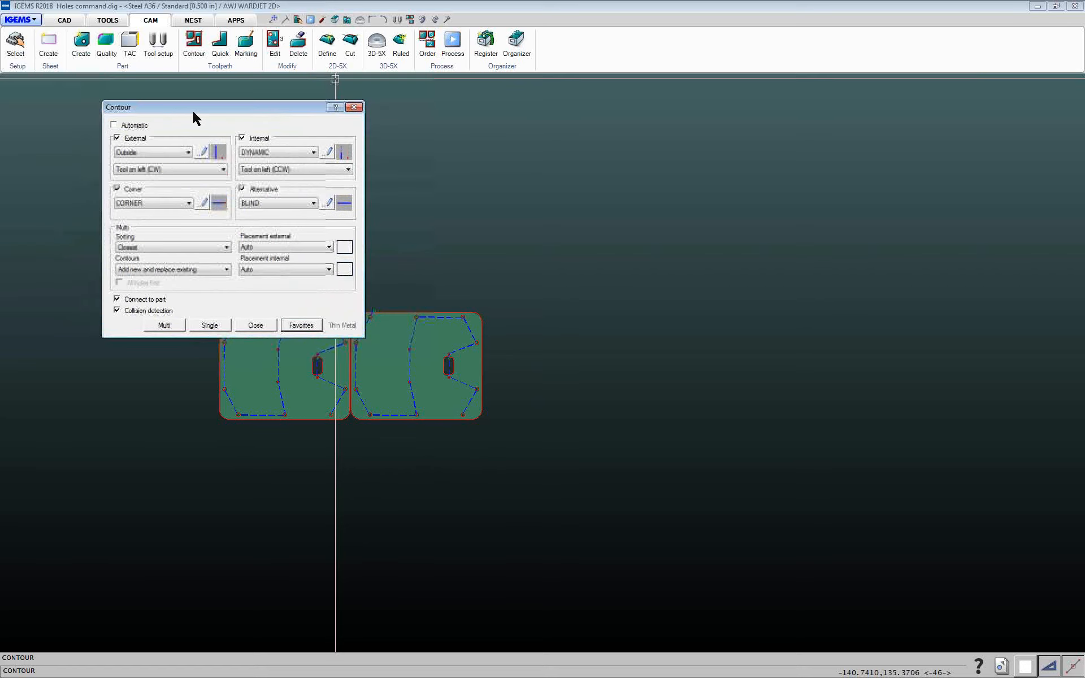
click(115, 125)
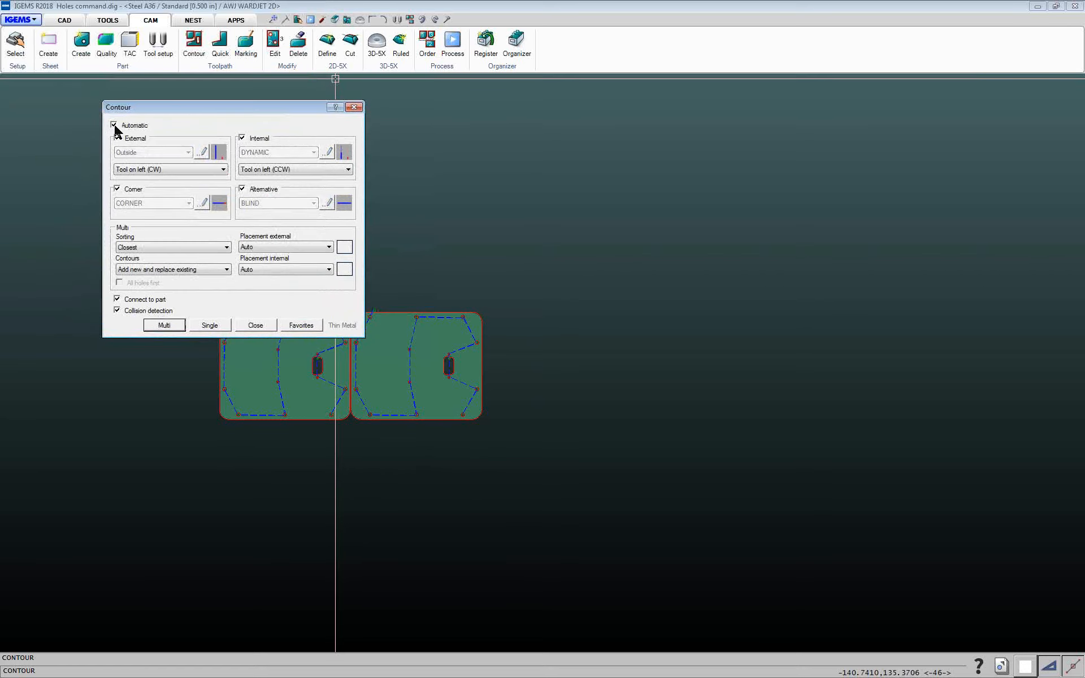
drag(182, 115, 218, 141)
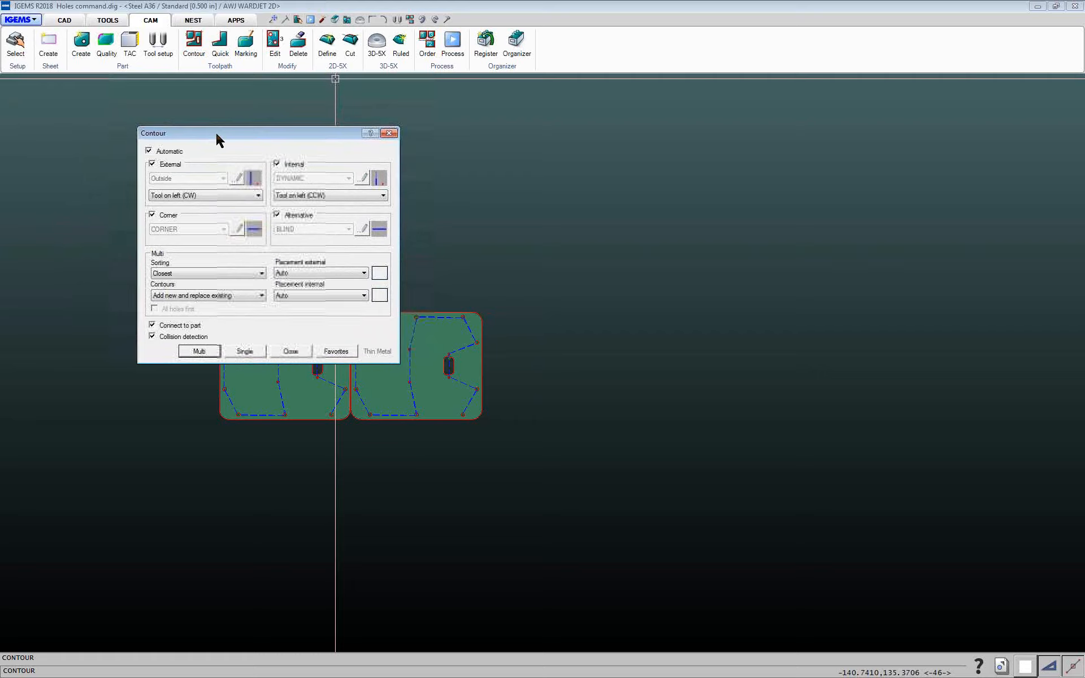
click(148, 150)
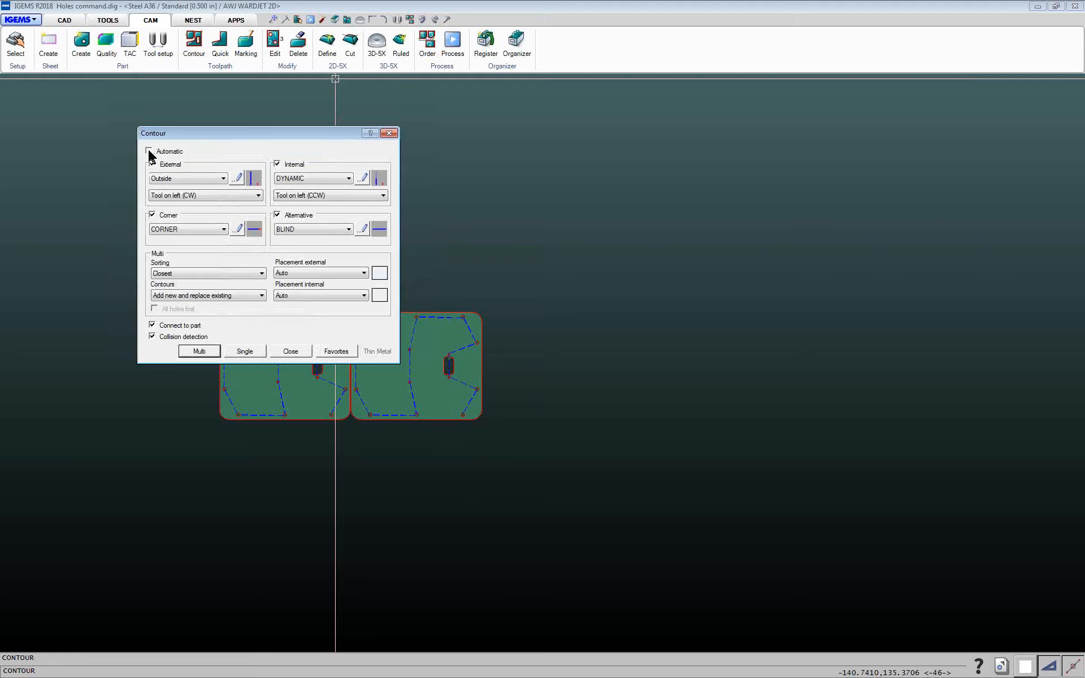
click(286, 352)
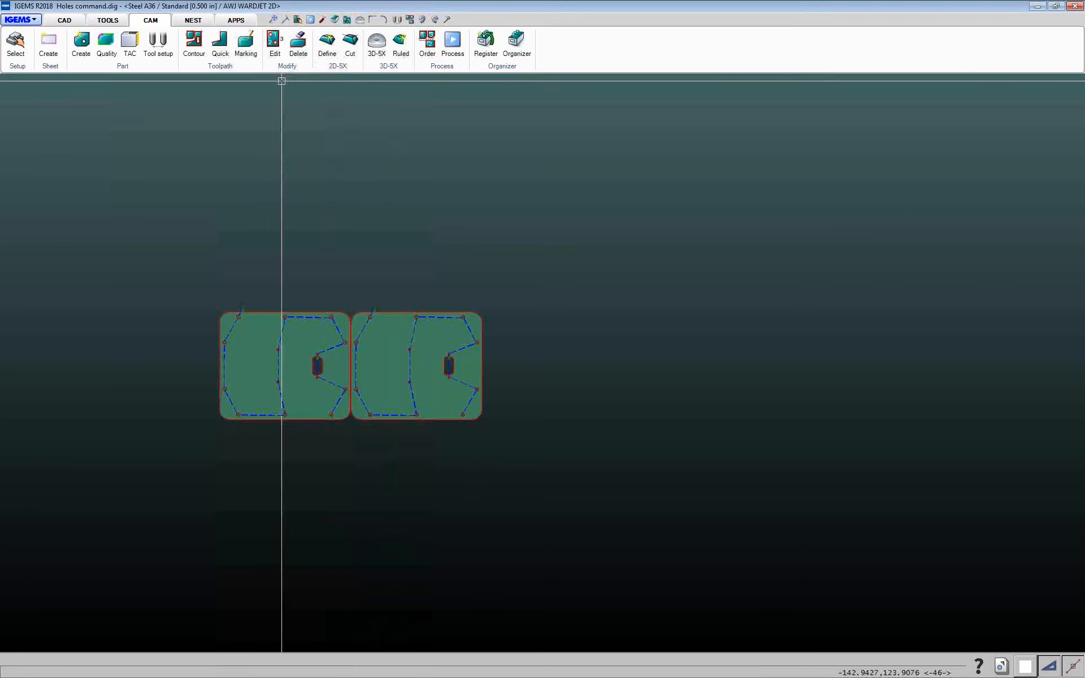
Delete the toolpaths from both parts
click(297, 42)
drag(179, 240, 550, 484)
key(Return)
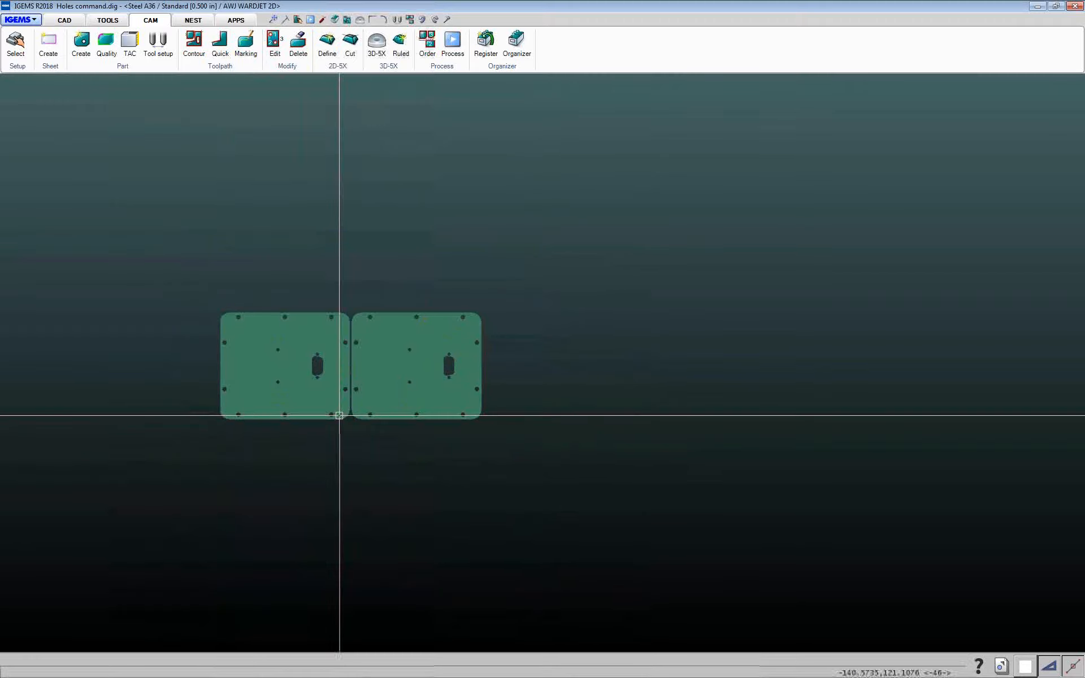
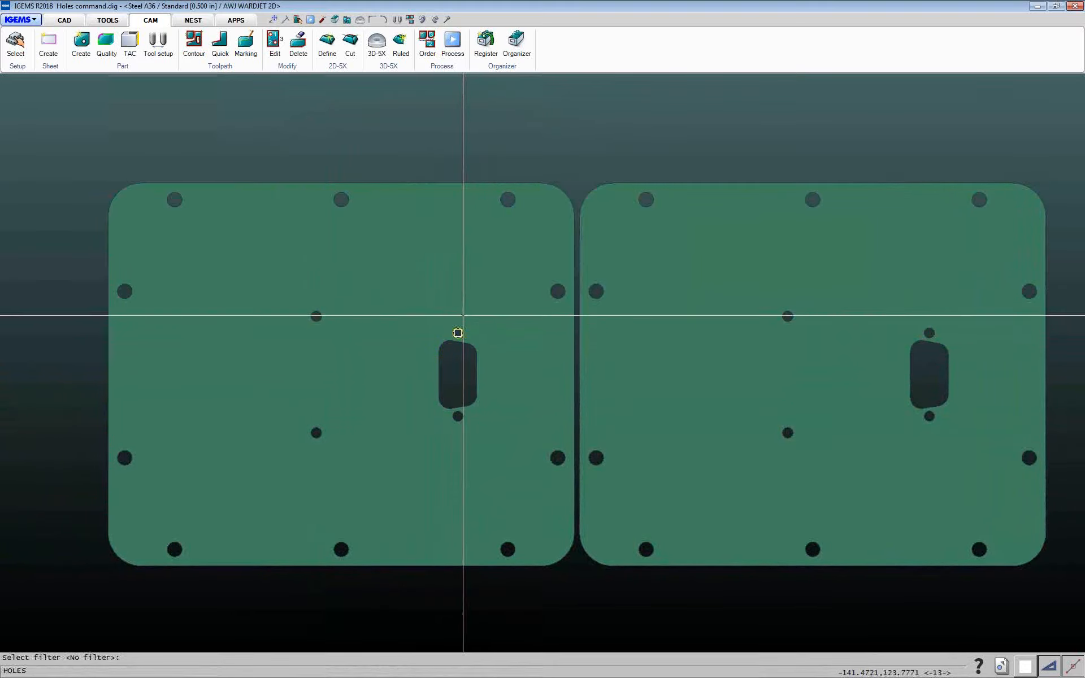
Apply a Holes toolpath to the small holes beside the slots in both parts by window-selecting the parts
key(Return)
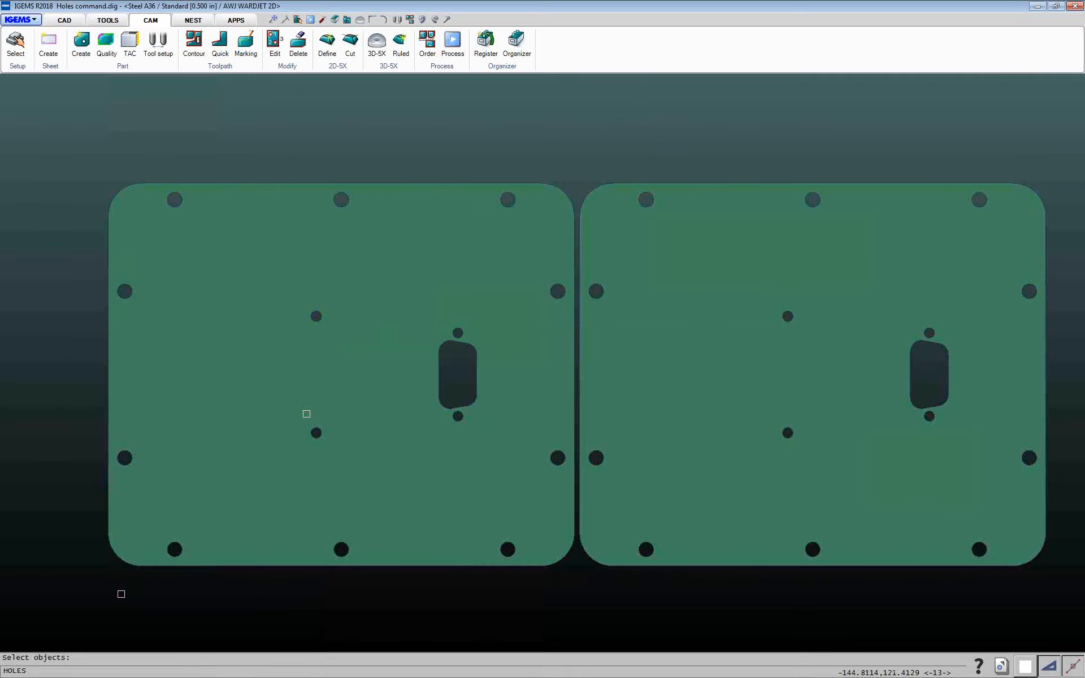
scroll(70, 334, down, 3)
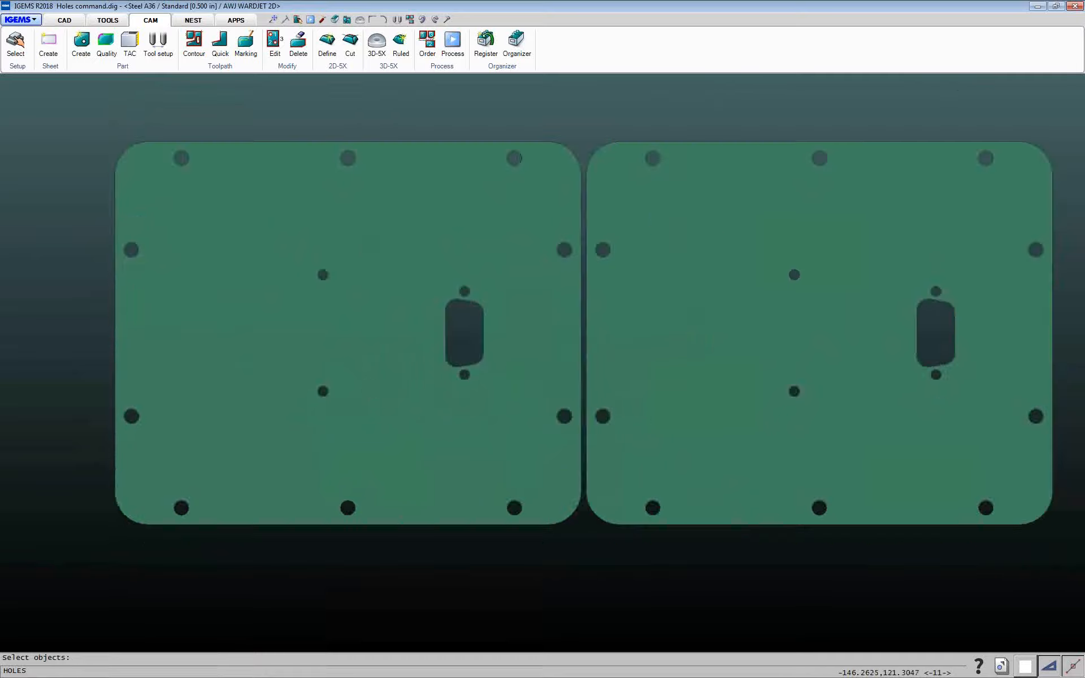
drag(55, 212, 733, 523)
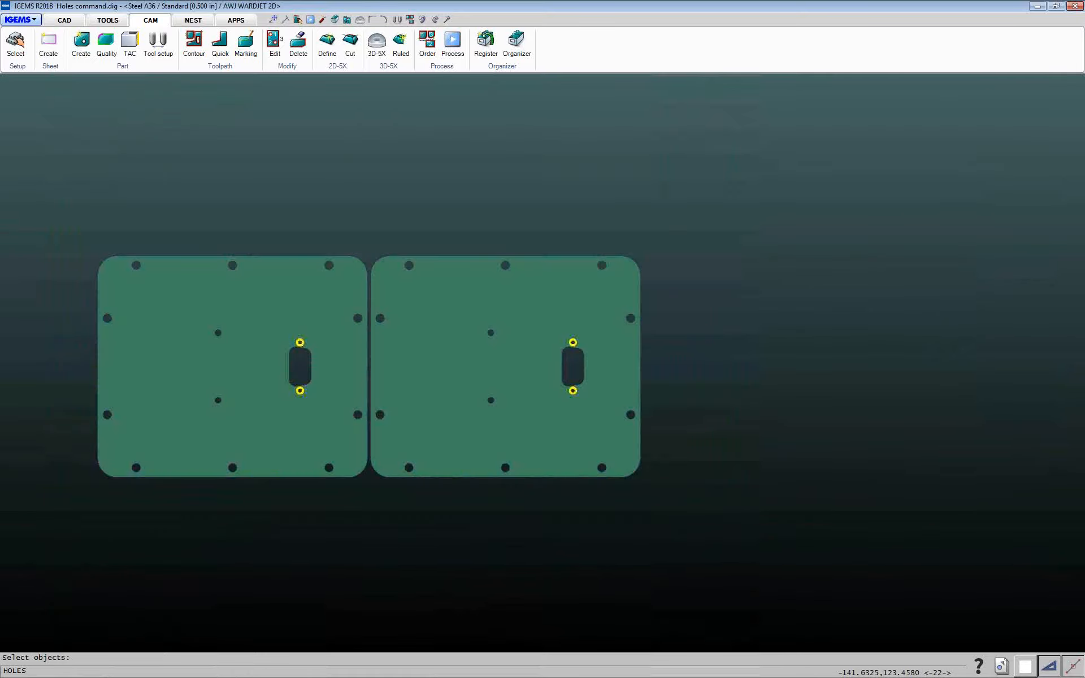
right_click(727, 439)
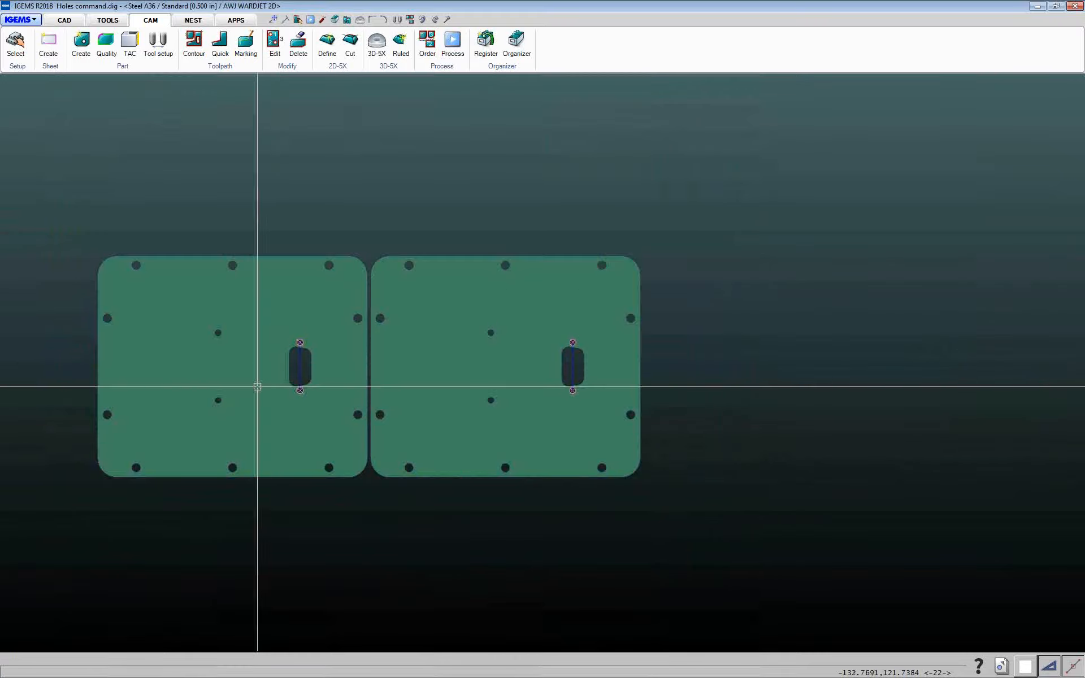
scroll(303, 339, down, 2)
scroll(273, 337, up, 6)
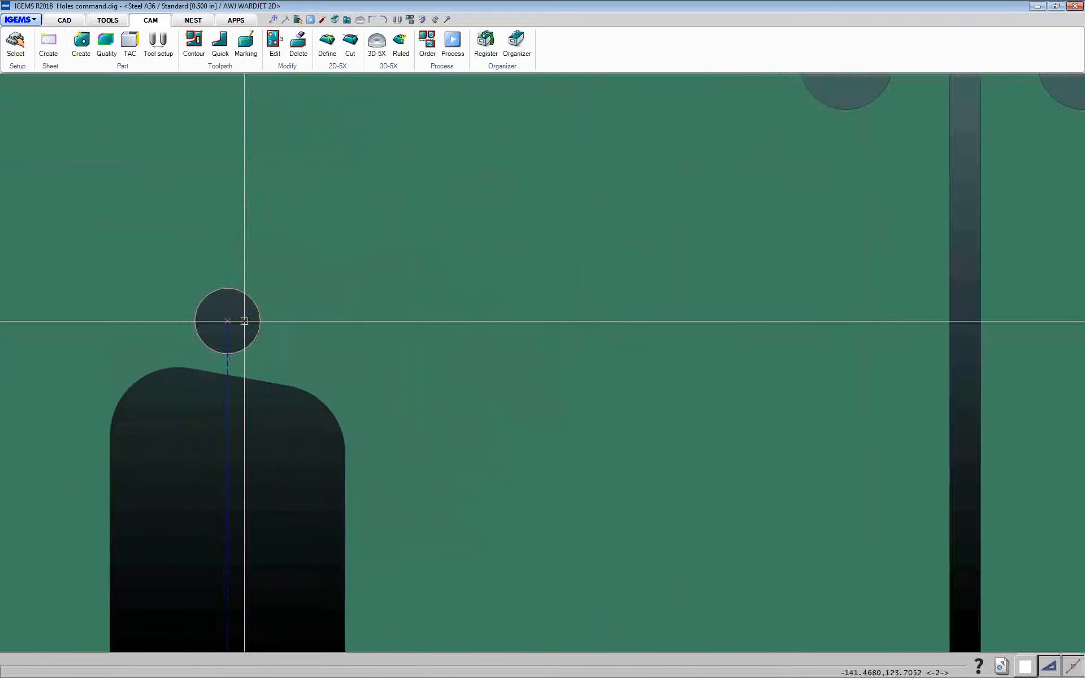
scroll(247, 321, down, 5)
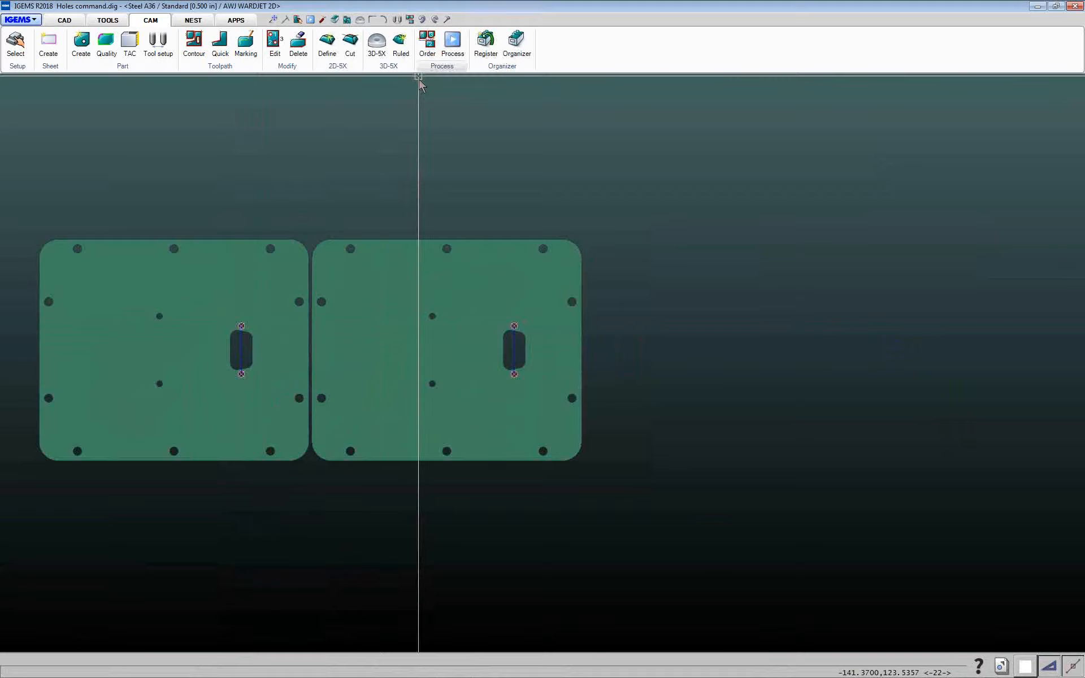
Set the cut order for both parts by window-selecting them
click(427, 40)
mouse_move(27, 203)
mouse_down()
mouse_move(616, 501)
mouse_move(634, 498)
mouse_up()
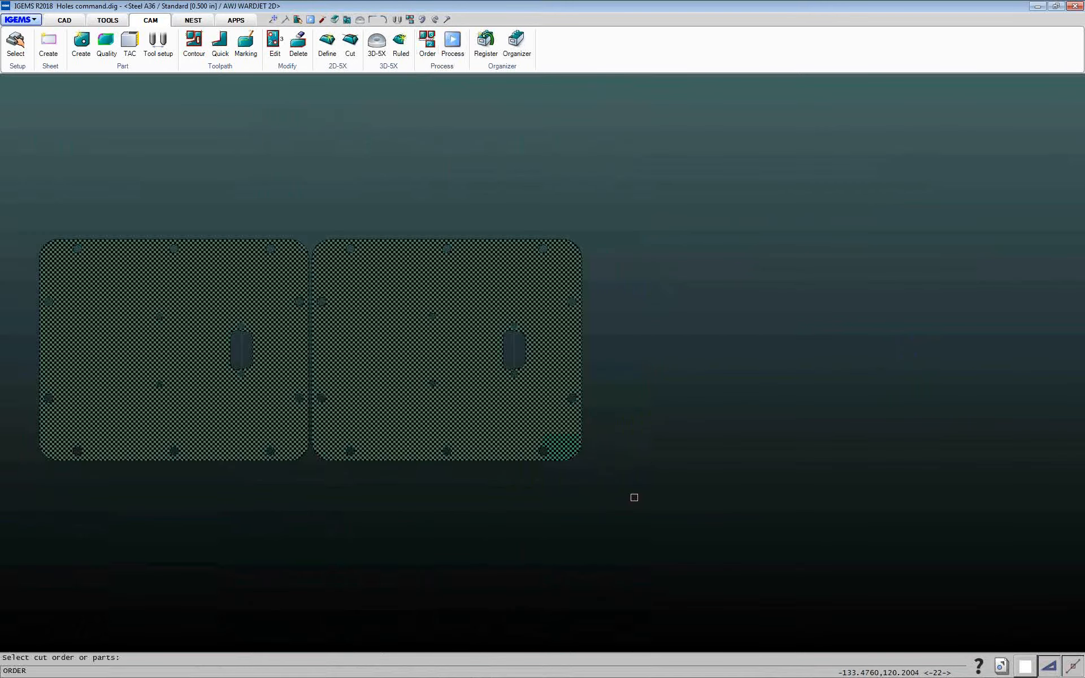
right_click(634, 498)
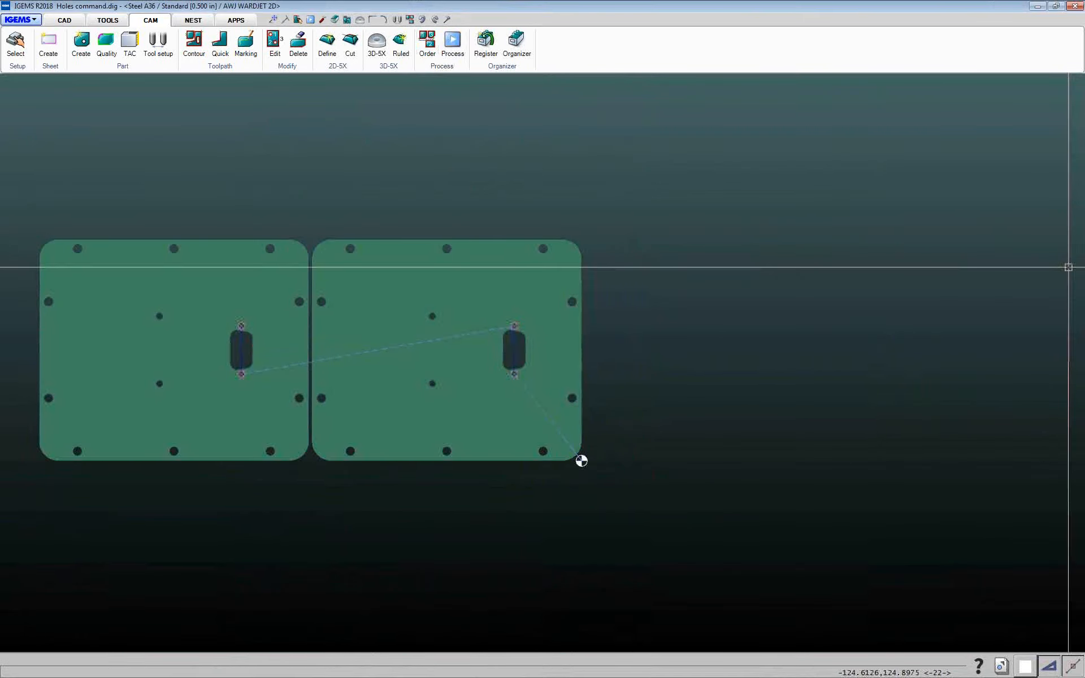
Try to post-process both parts into NC code, specifying the start point at the parts' corner
click(453, 42)
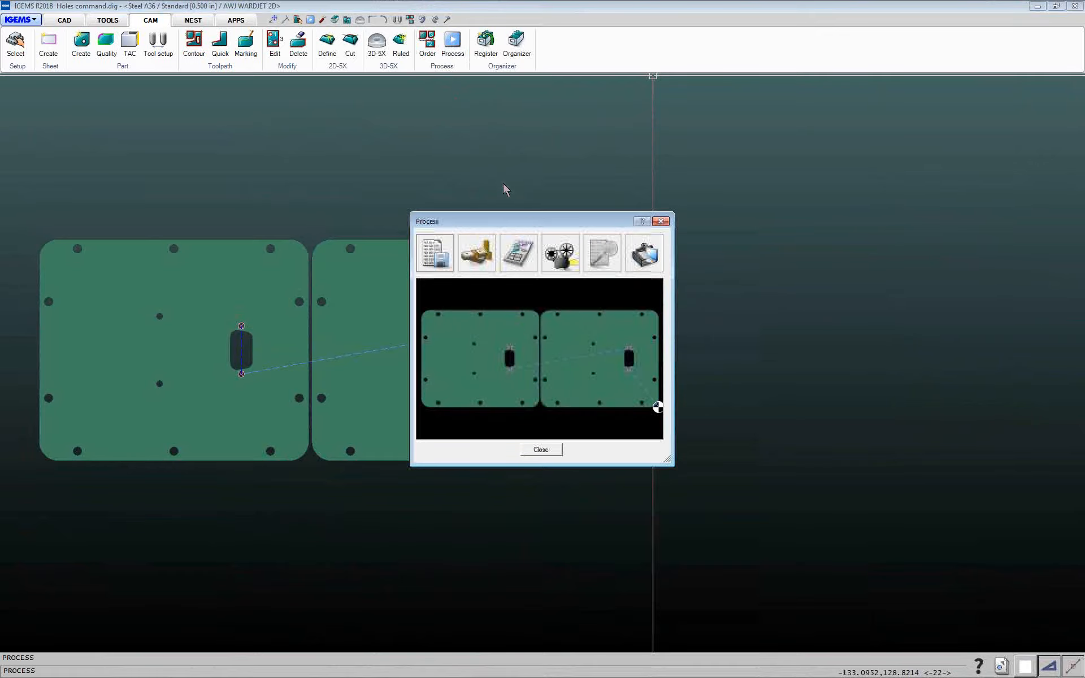
click(557, 253)
click(524, 437)
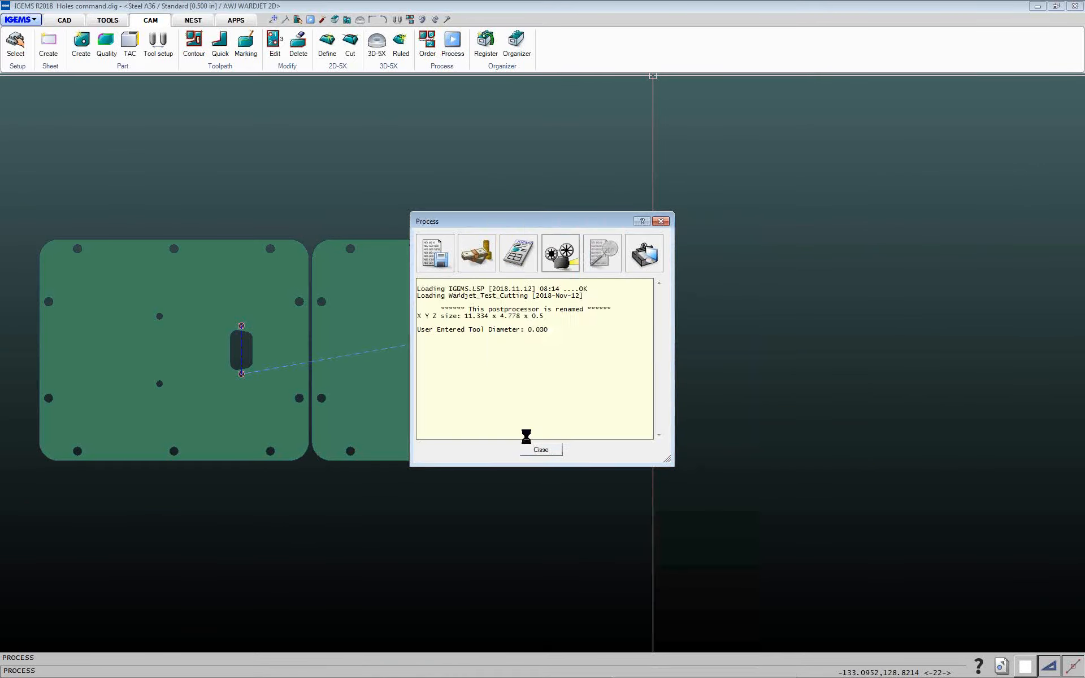
click(612, 383)
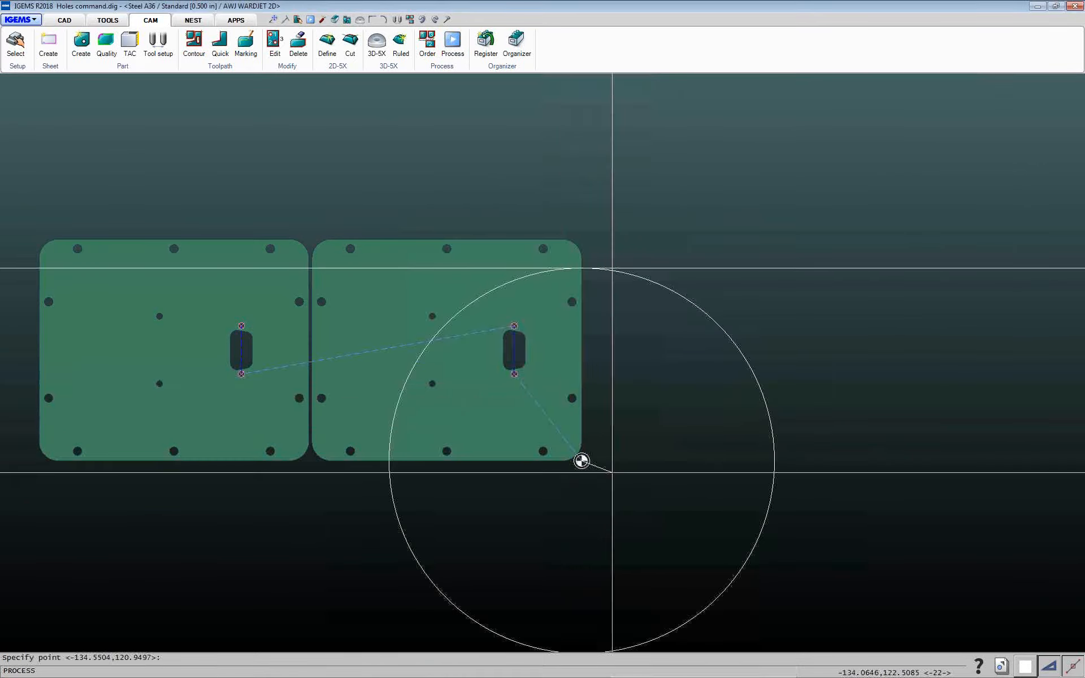
click(582, 461)
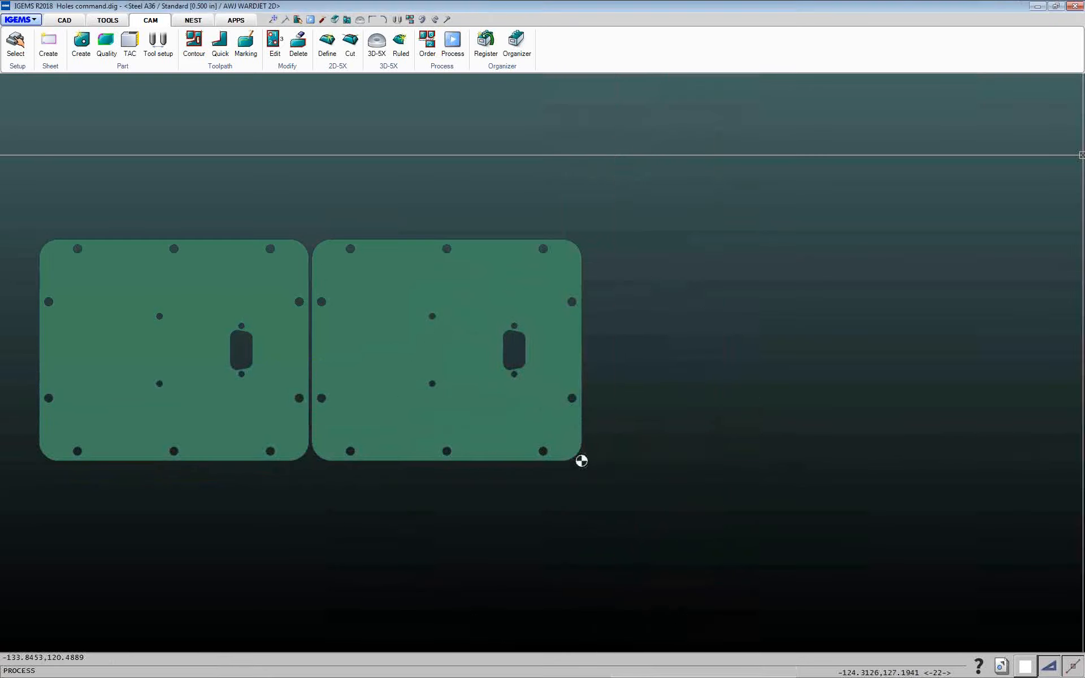
click(541, 449)
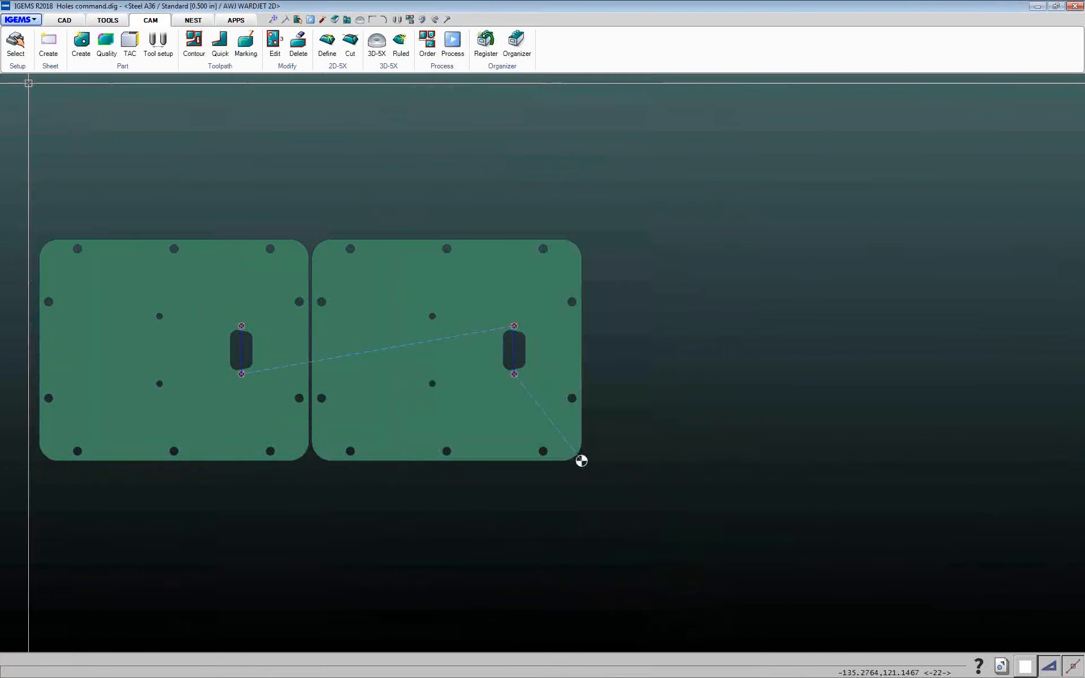
Enable Has drilling tools in the AWJ WARDJET 2D machine's Drilling tools settings and save them
click(16, 50)
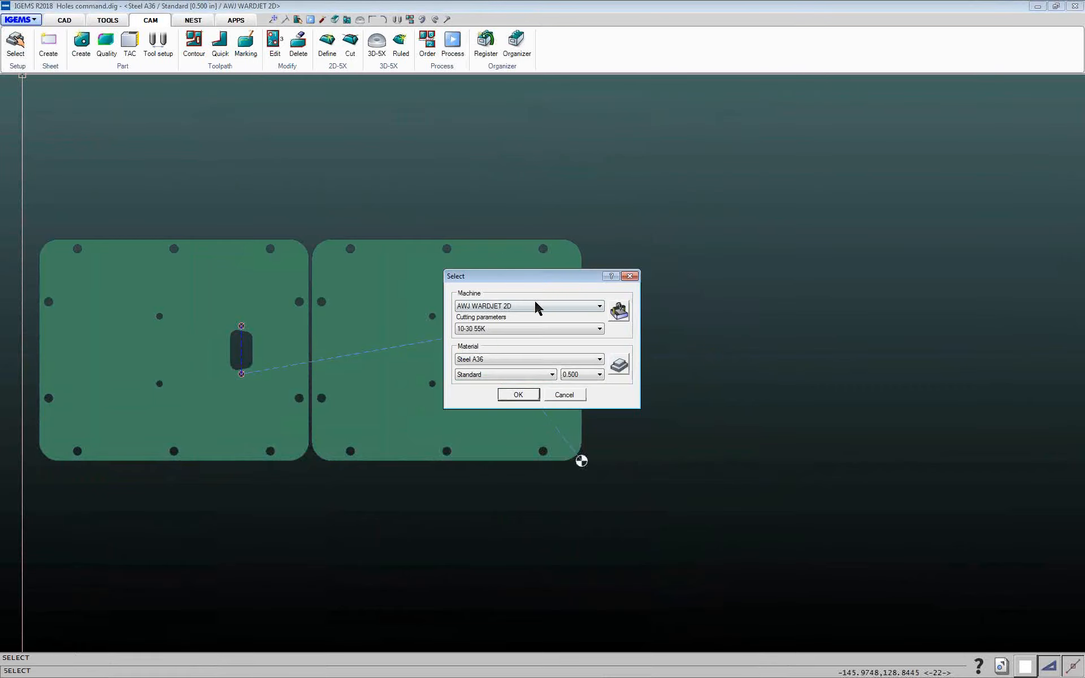
click(619, 311)
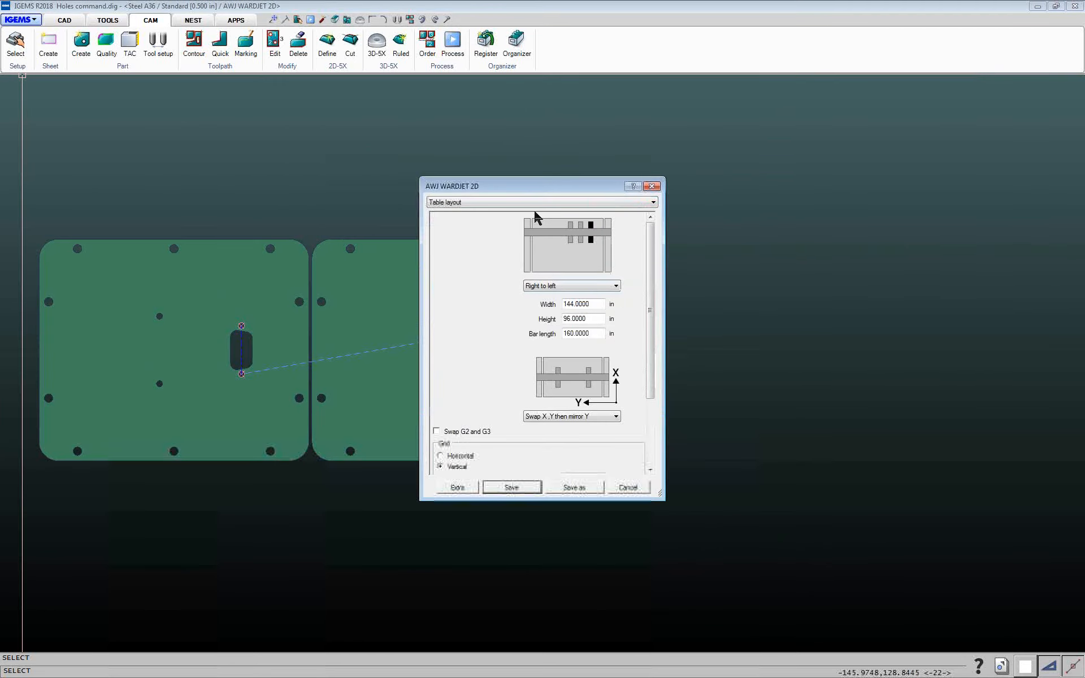
click(533, 204)
click(447, 242)
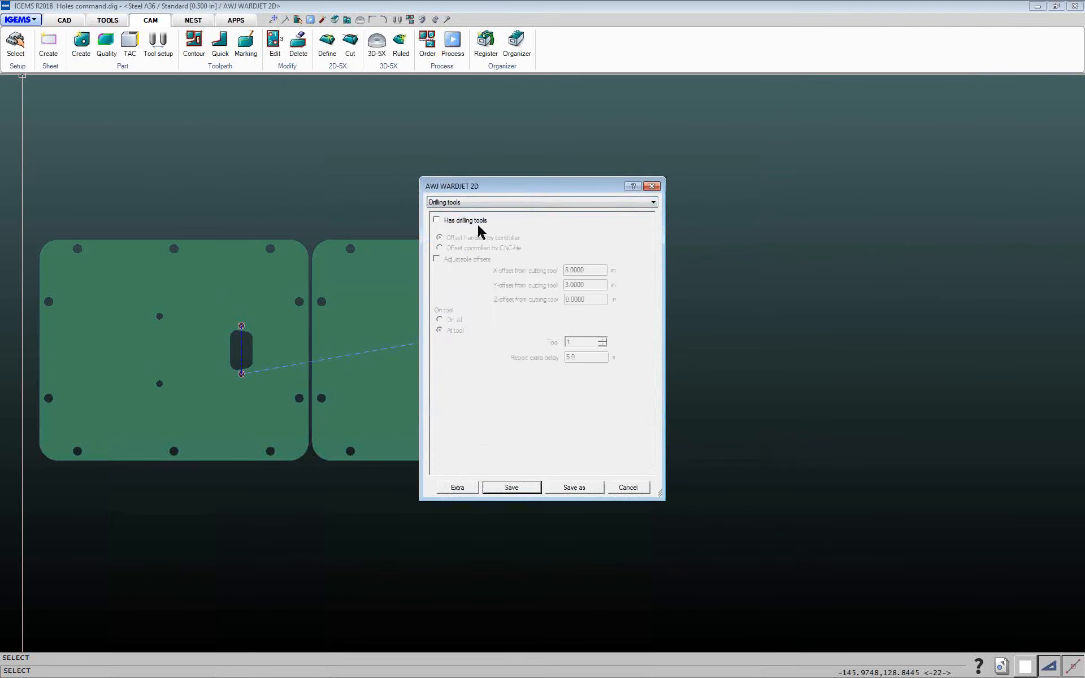
click(509, 486)
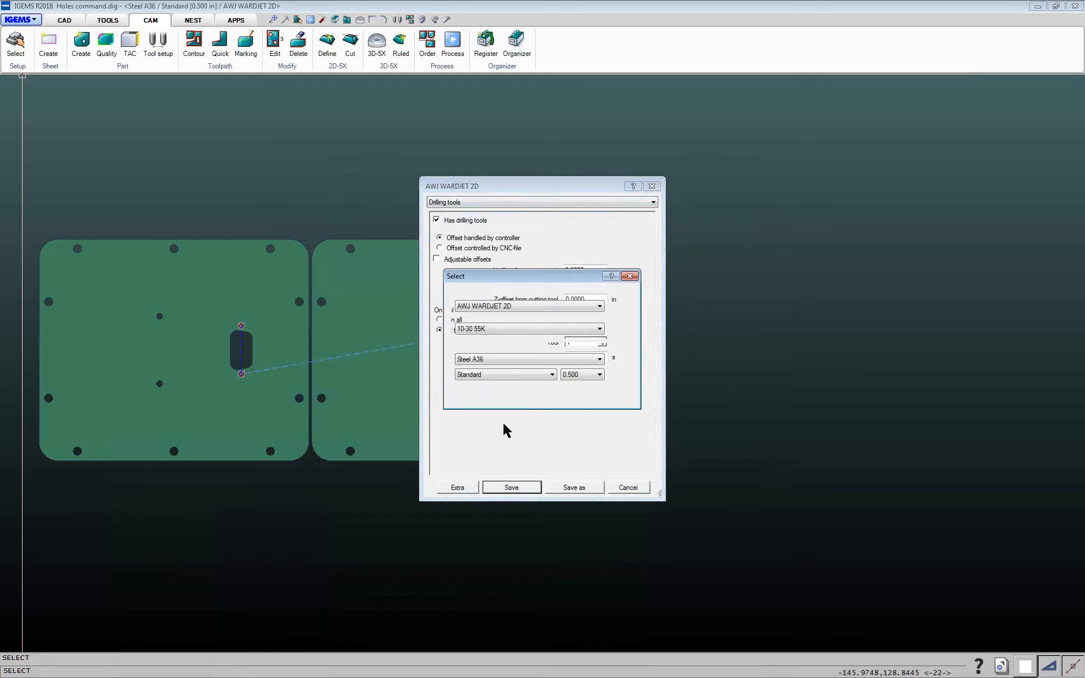
click(540, 396)
Post-process both parts again with the default post options
click(453, 42)
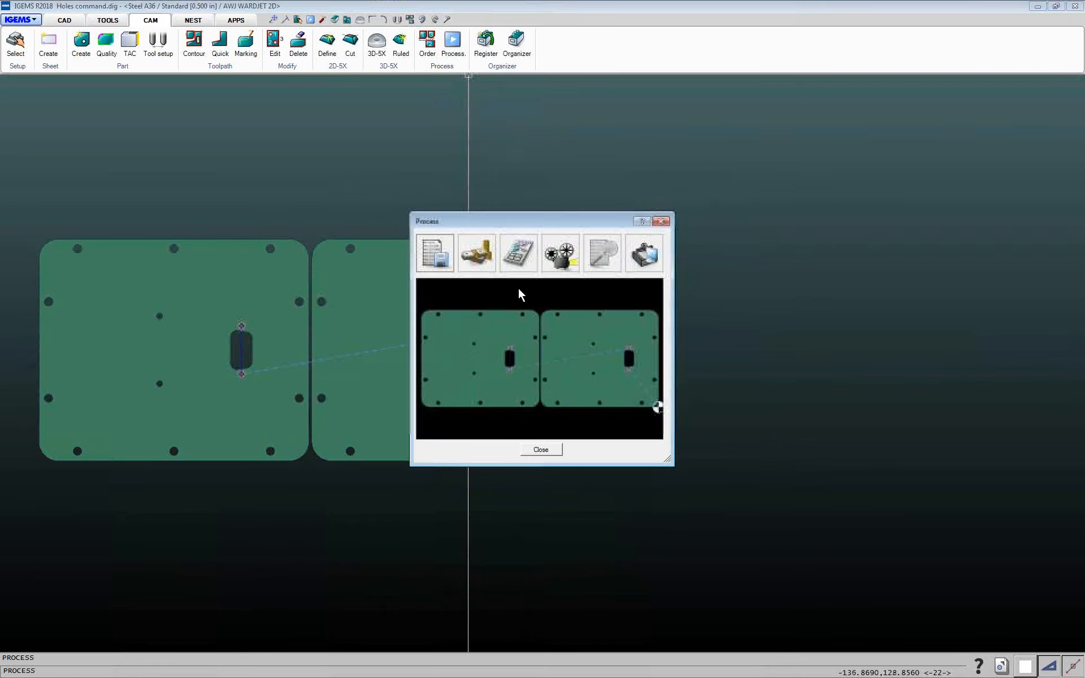
click(566, 264)
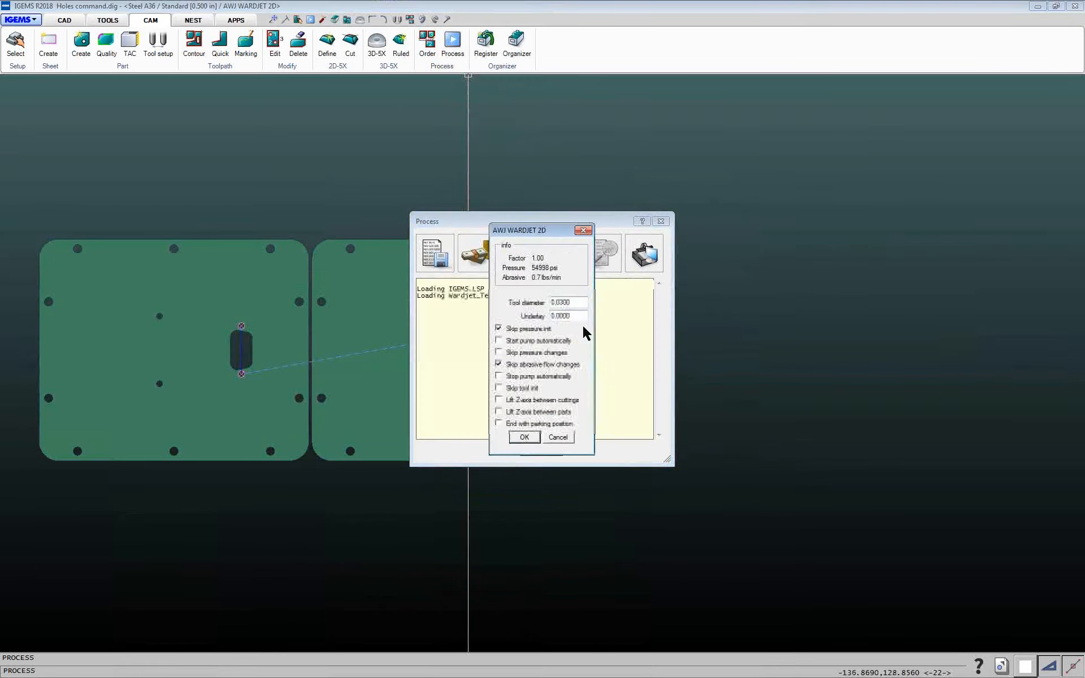
click(525, 437)
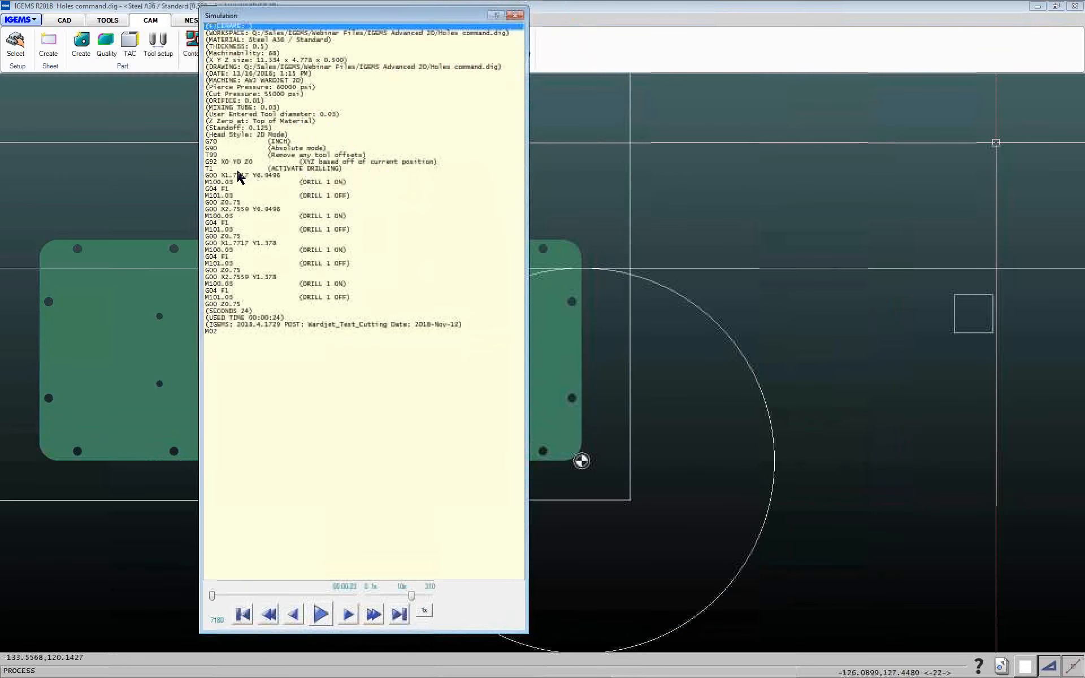
Step through the drilling lines of the NC code in the simulation, then close the simulation and Process windows
click(238, 176)
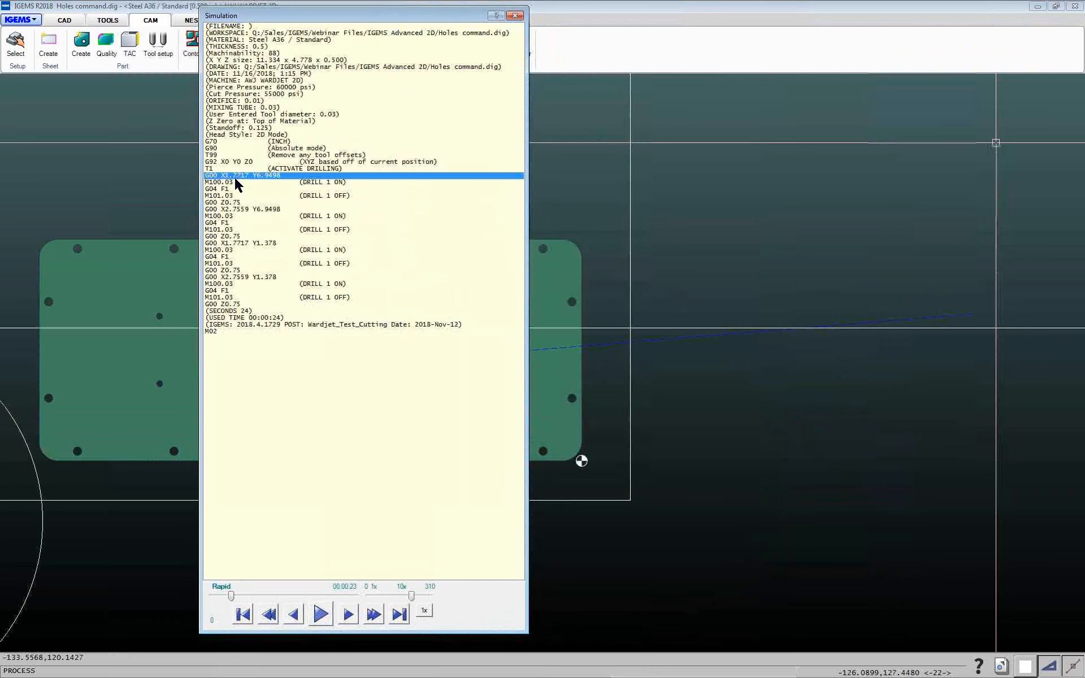
click(236, 183)
click(237, 190)
click(256, 202)
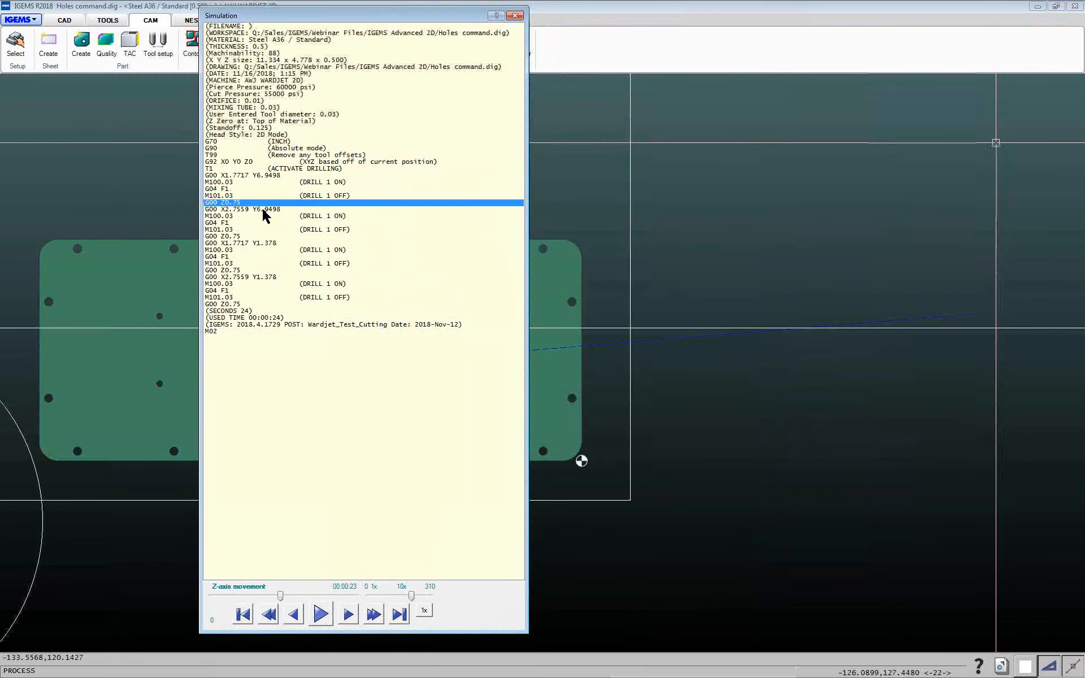
click(263, 209)
click(272, 216)
click(269, 223)
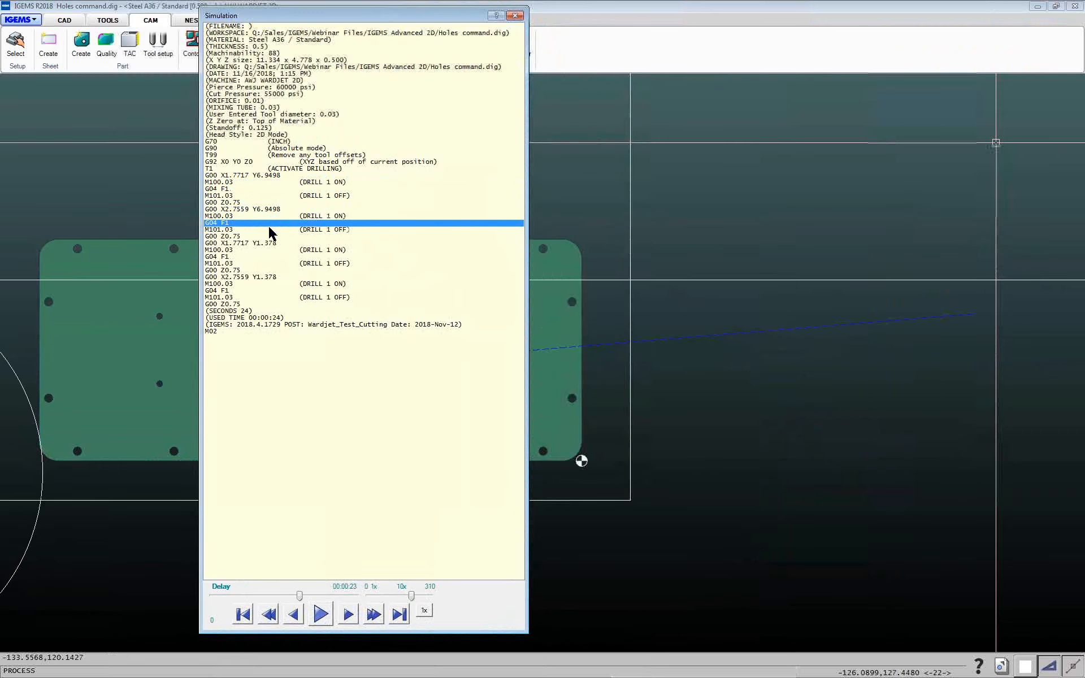
click(281, 259)
click(515, 15)
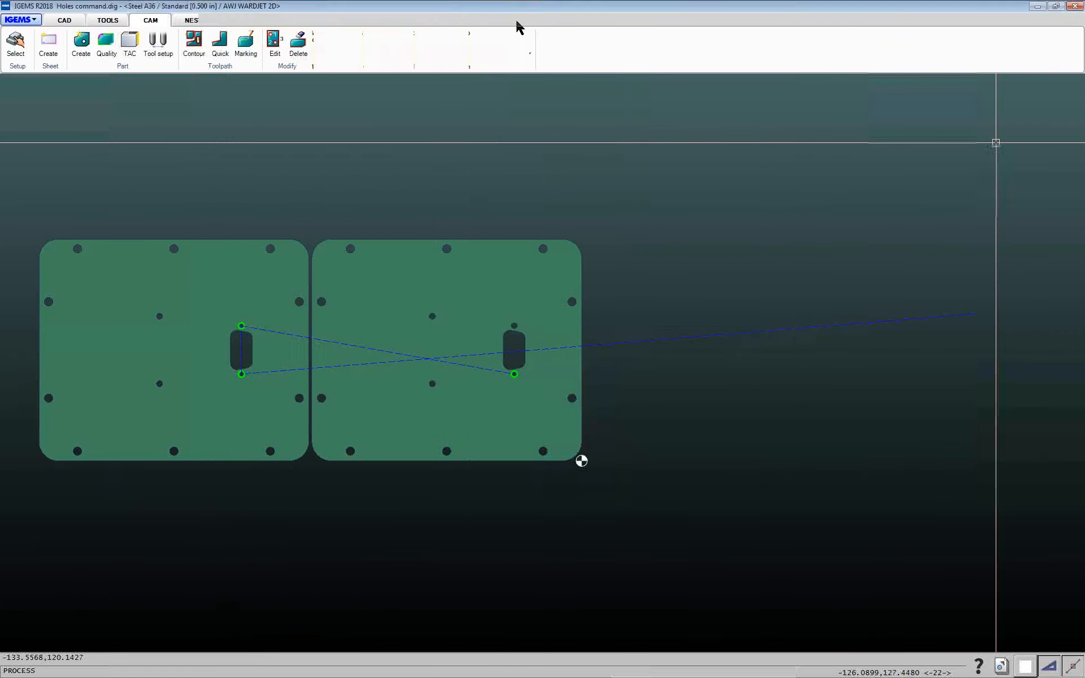
click(541, 450)
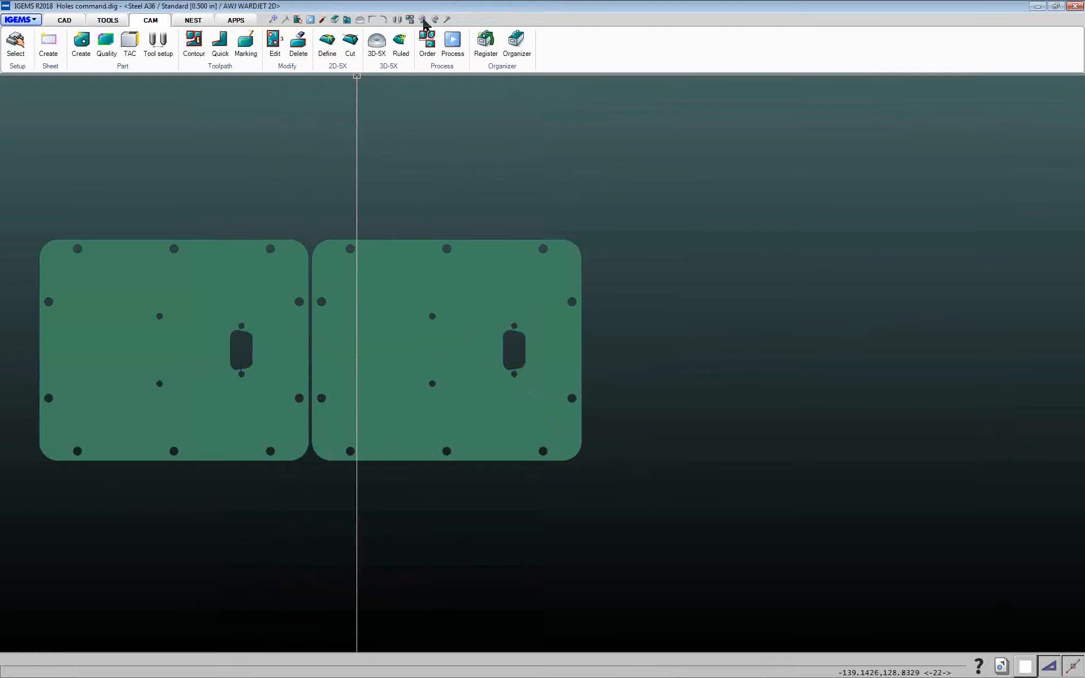
Apply a Holes toolpath with the Marking type to the small holes in both parts
click(220, 65)
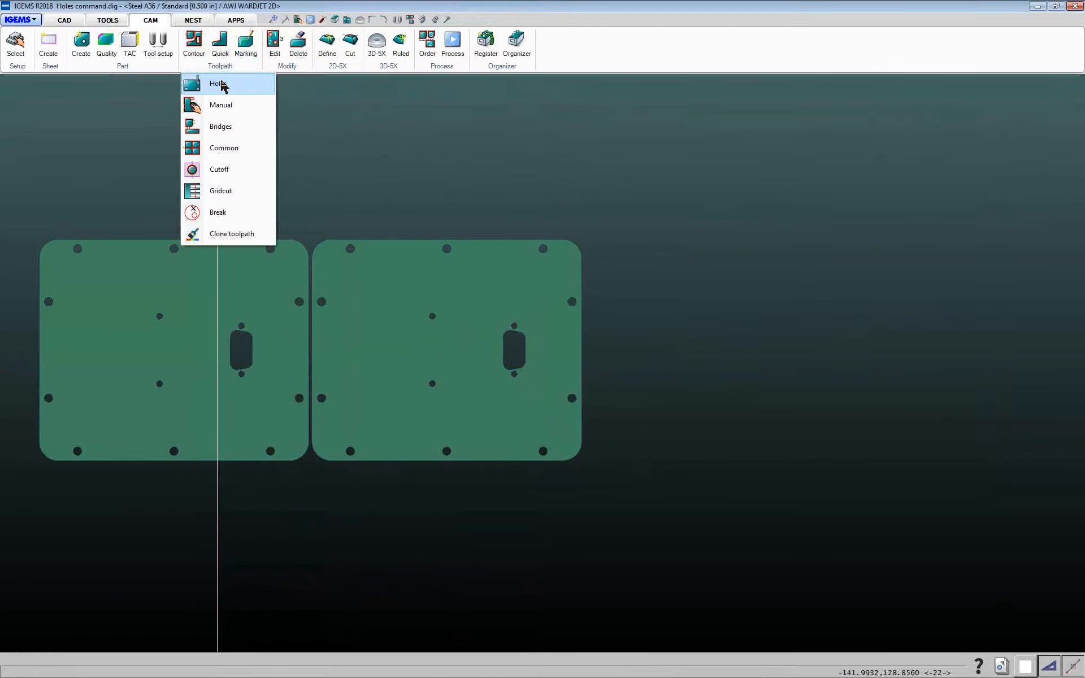
click(222, 86)
click(508, 391)
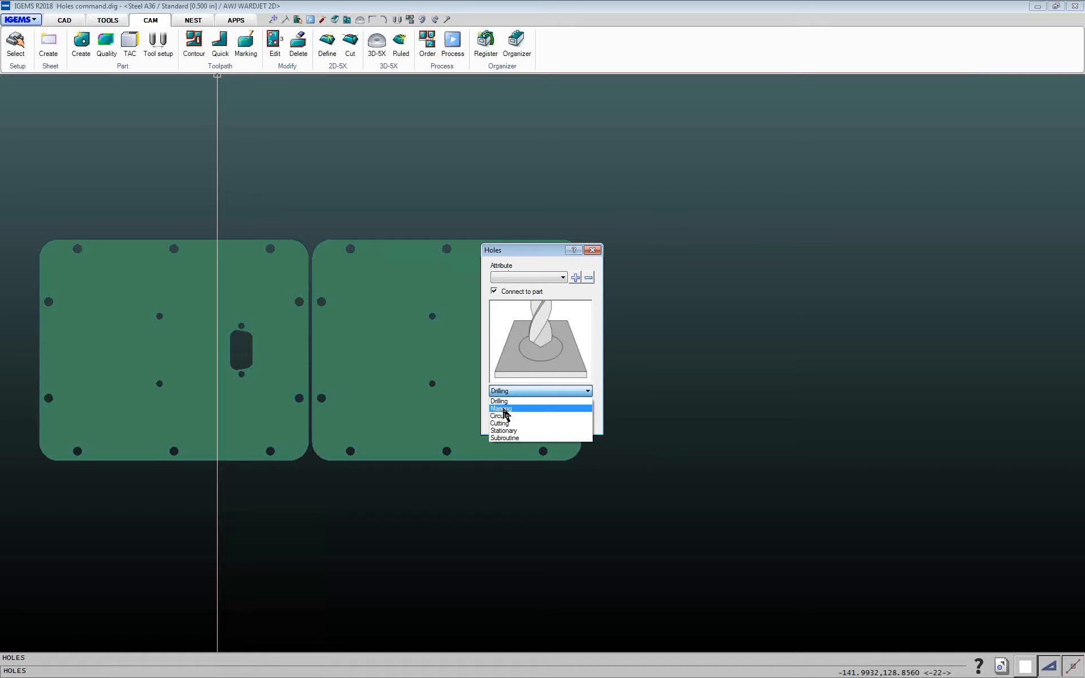
click(505, 408)
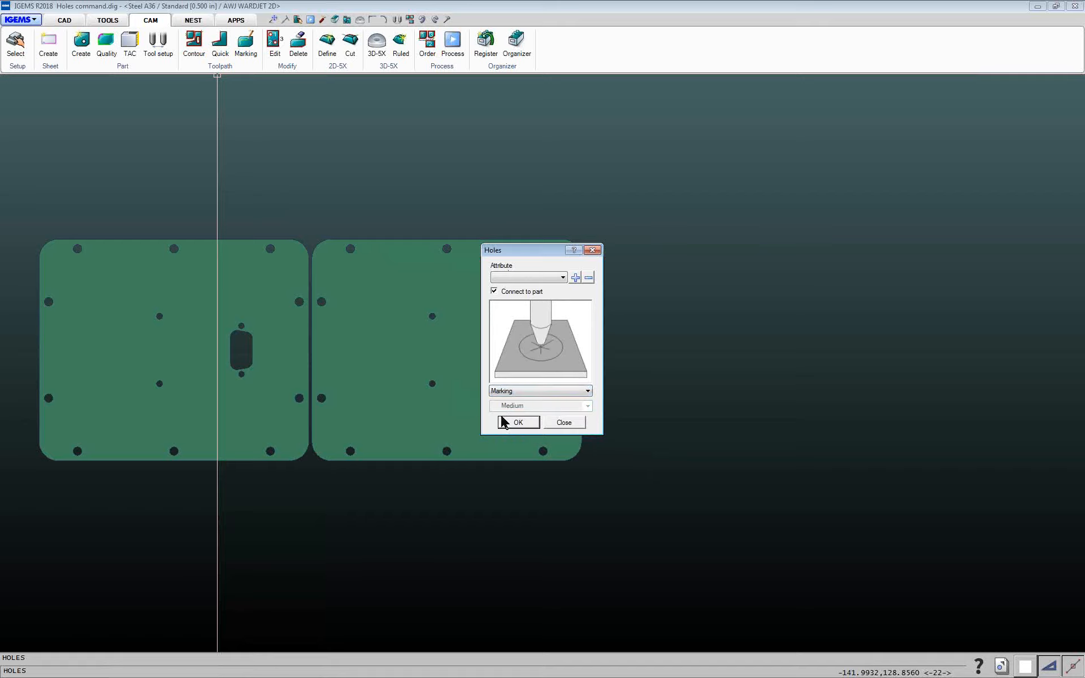
click(503, 423)
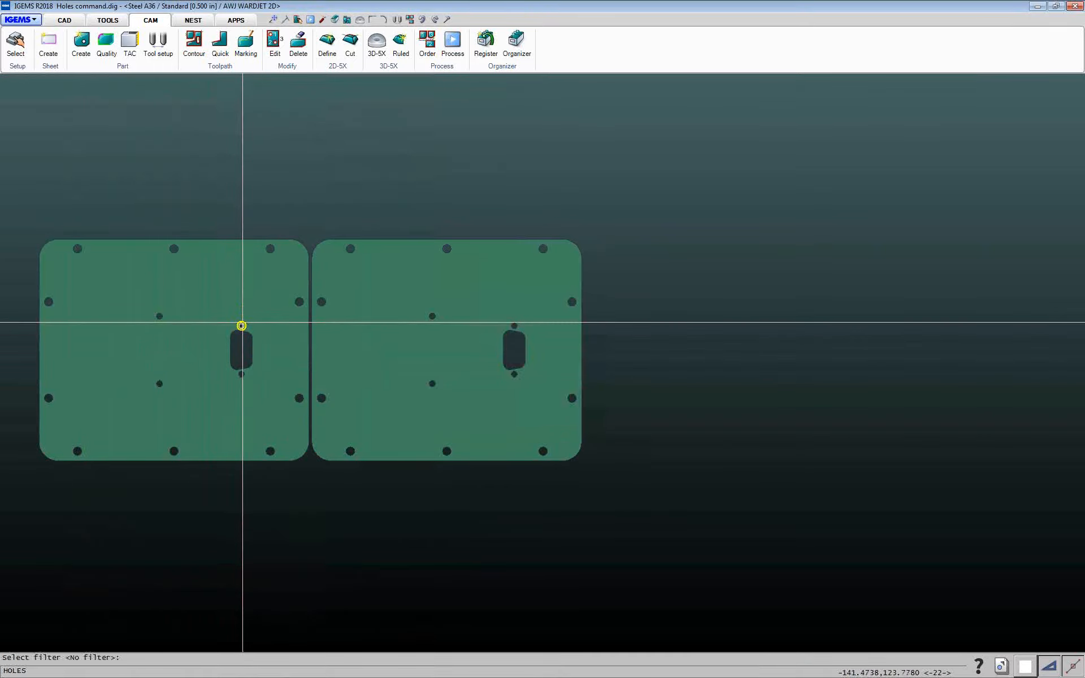
key(Return)
click(26, 195)
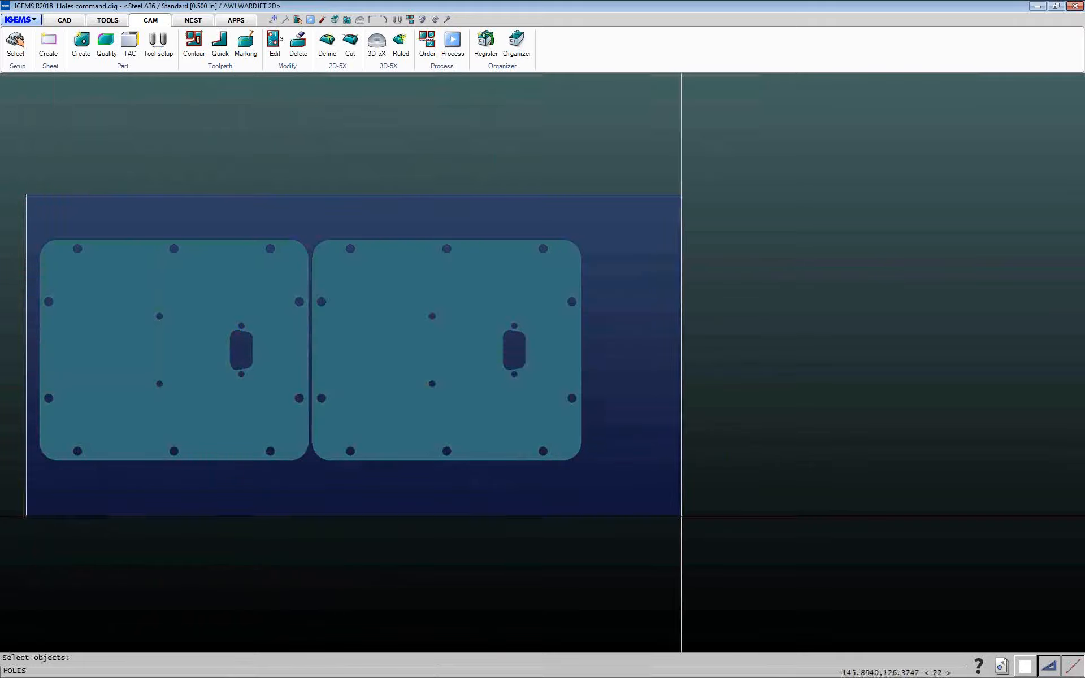
click(674, 515)
key(Return)
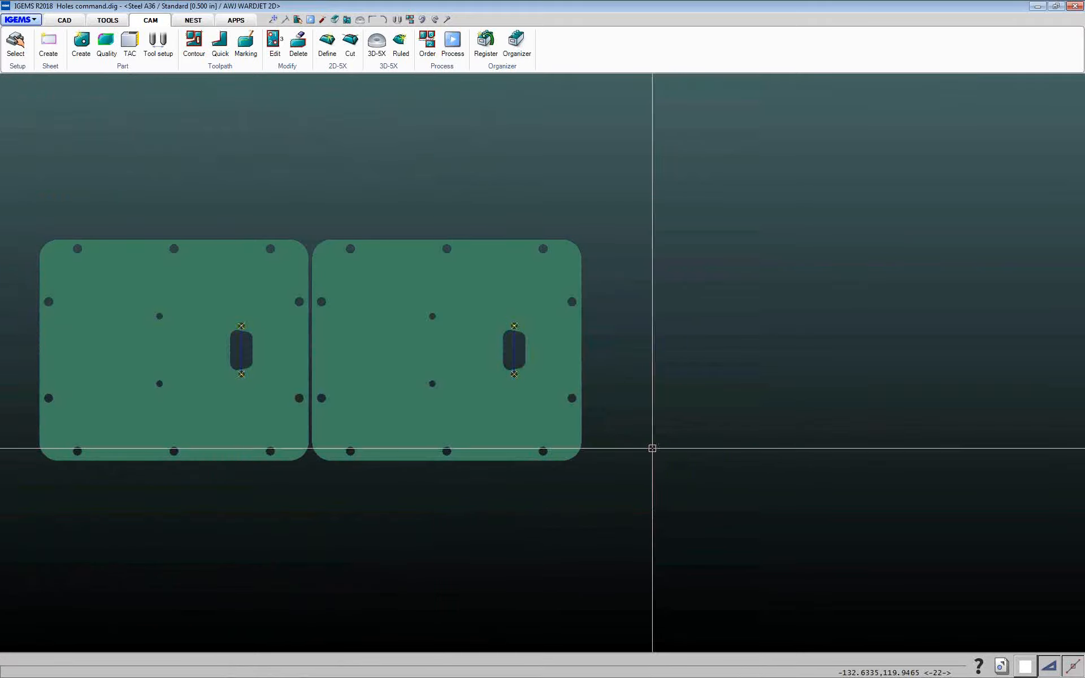
Set the cut order for both parts again by window-selecting them
scroll(254, 353, up, 5)
scroll(224, 302, up, 4)
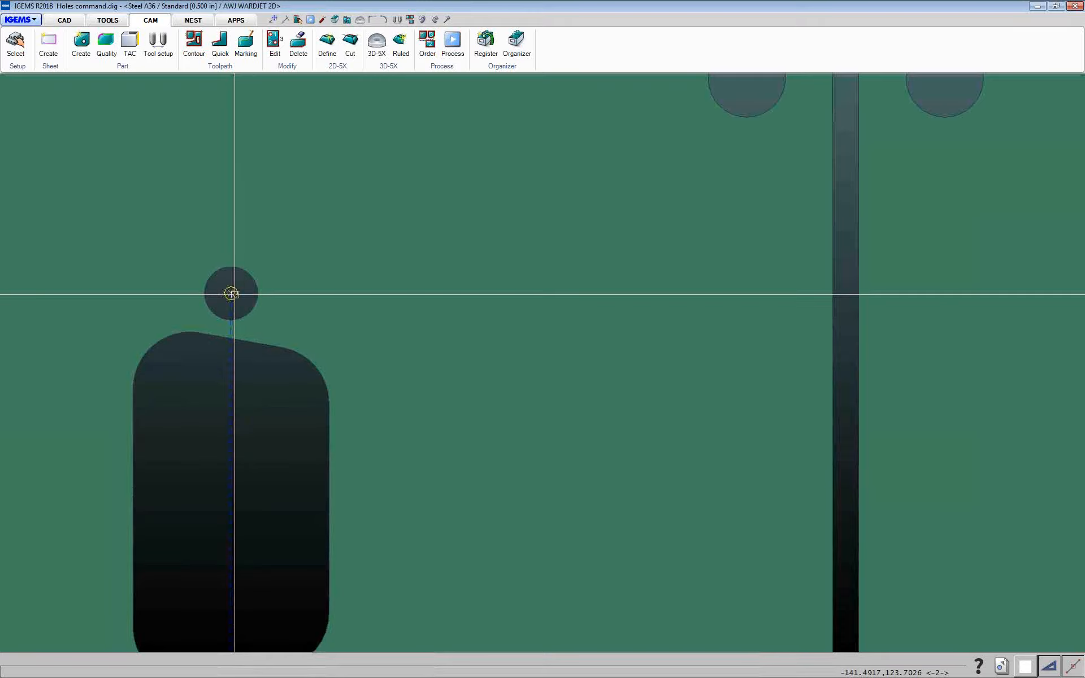
scroll(232, 294, down, 3)
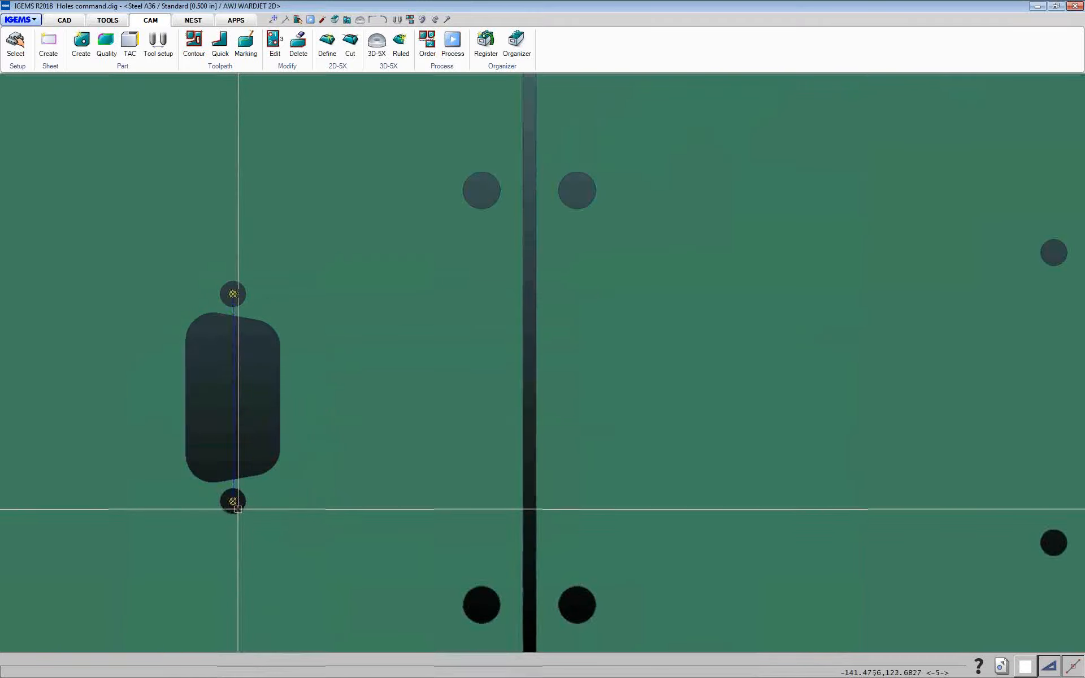
scroll(235, 501, down, 3)
click(430, 50)
scroll(428, 298, up, 2)
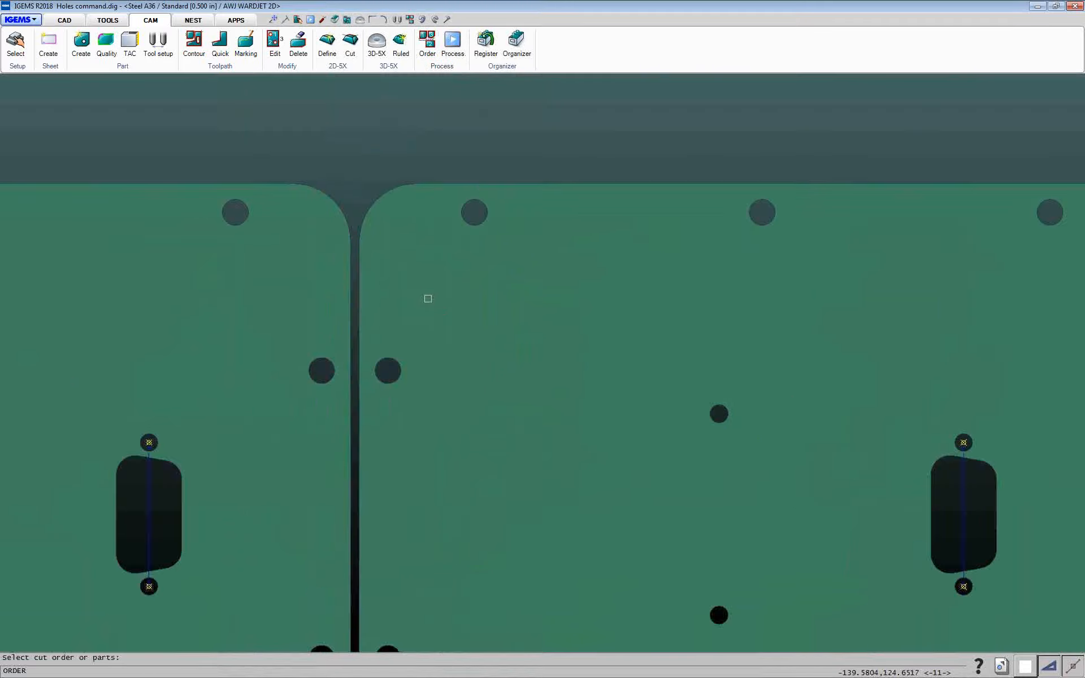
scroll(429, 303, down, 7)
click(179, 243)
click(650, 475)
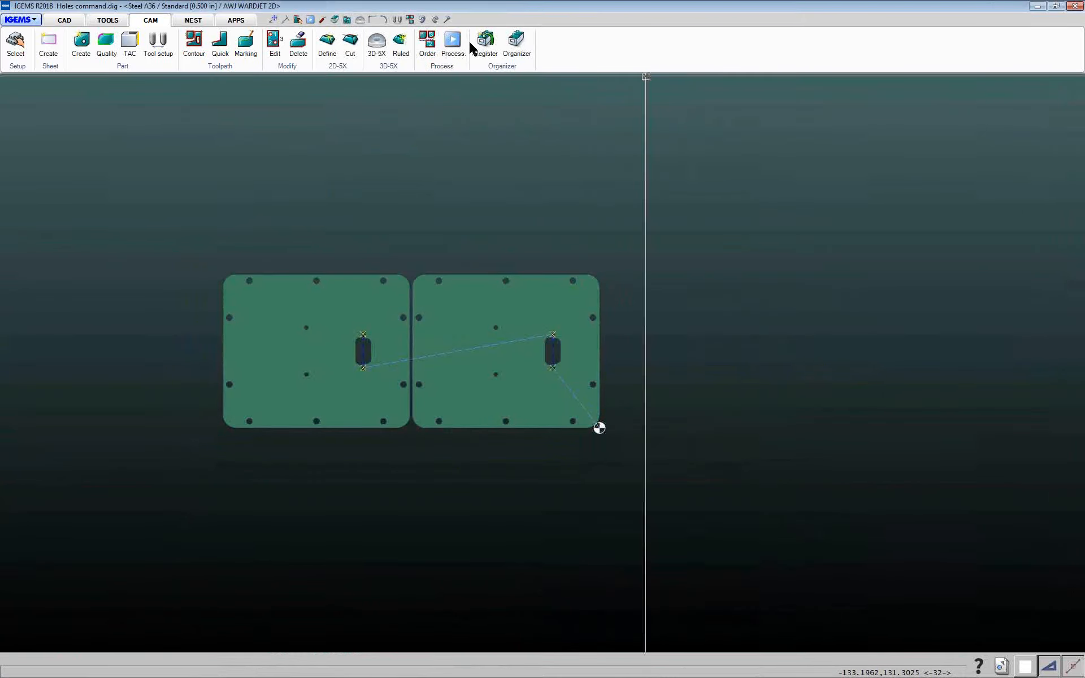
Post-process both parts with the 2D post and its default options
click(453, 42)
click(562, 267)
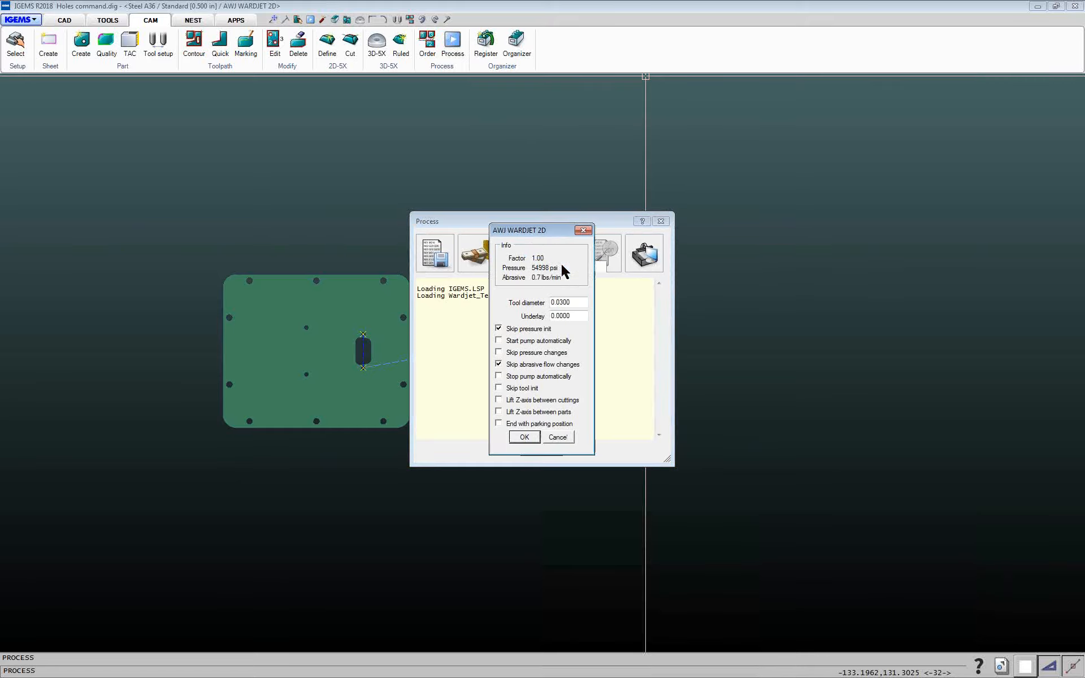
click(523, 438)
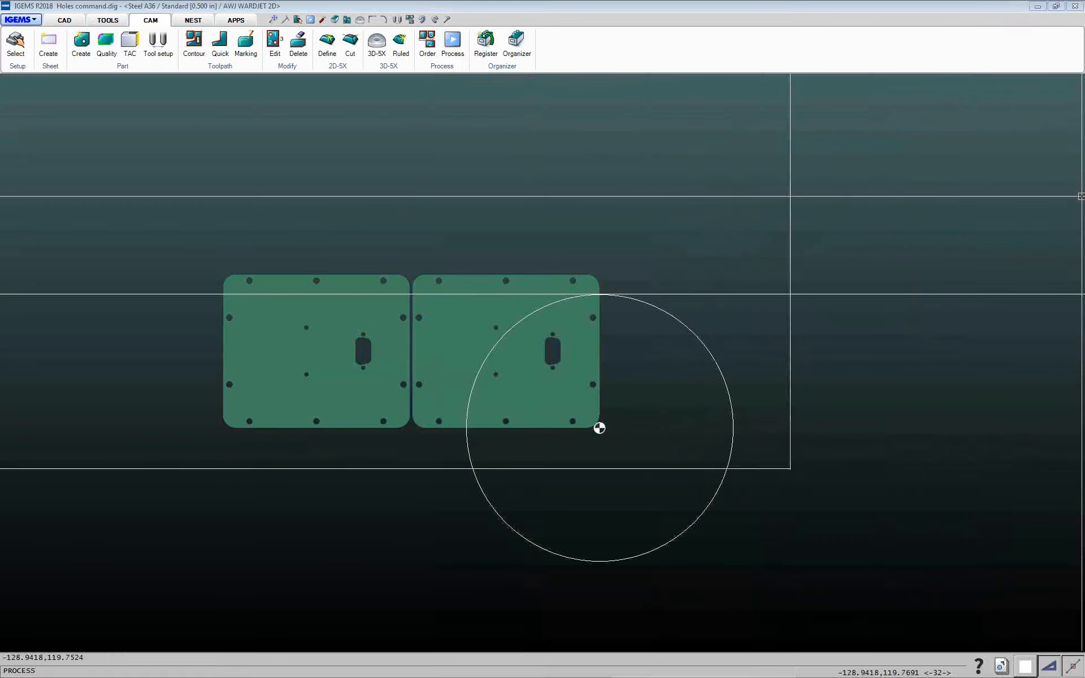
Review the marking section of the NC code in the simulation, then close the simulation and Process windows
drag(778, 20, 652, 27)
click(547, 202)
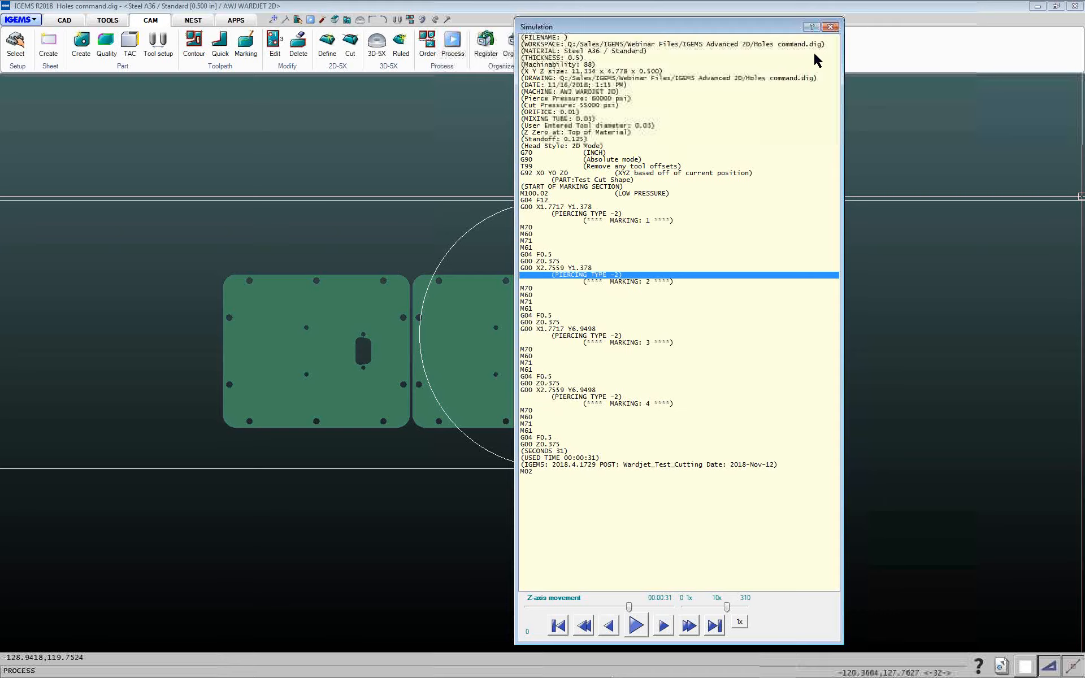
click(831, 28)
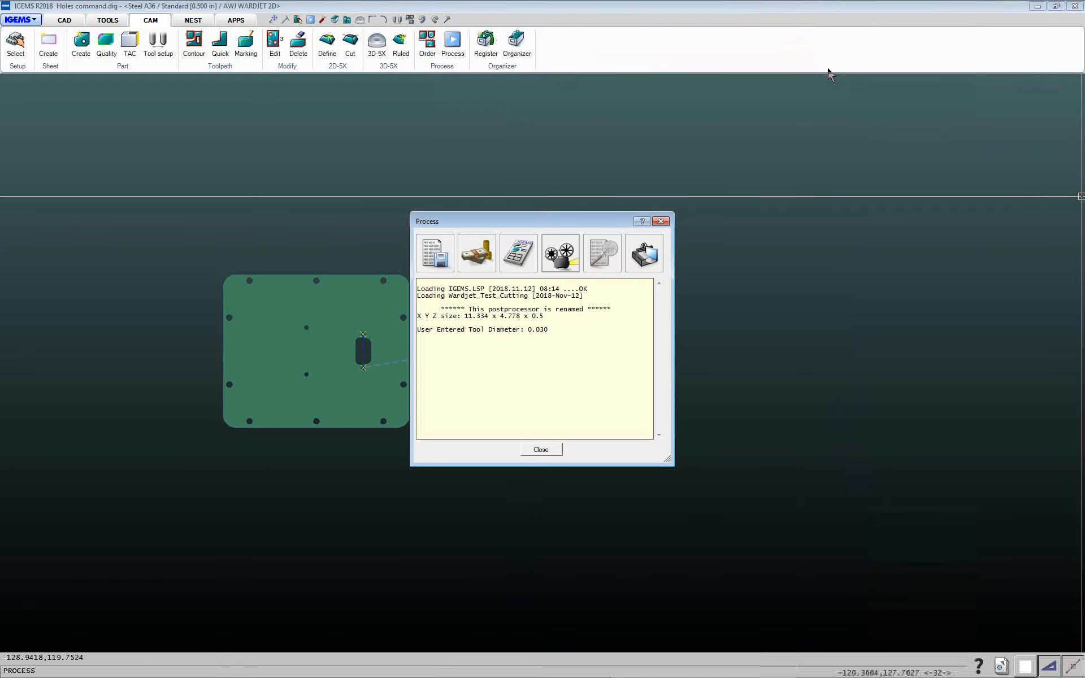
click(539, 453)
Delete the existing hole toolpaths from both parts using a window selection
click(296, 45)
mouse_move(194, 240)
mouse_down()
mouse_move(325, 333)
mouse_move(744, 453)
mouse_up()
right_click(744, 453)
Apply a Holes toolpath with the Cutting type to the holes of both parts via window selection
click(224, 68)
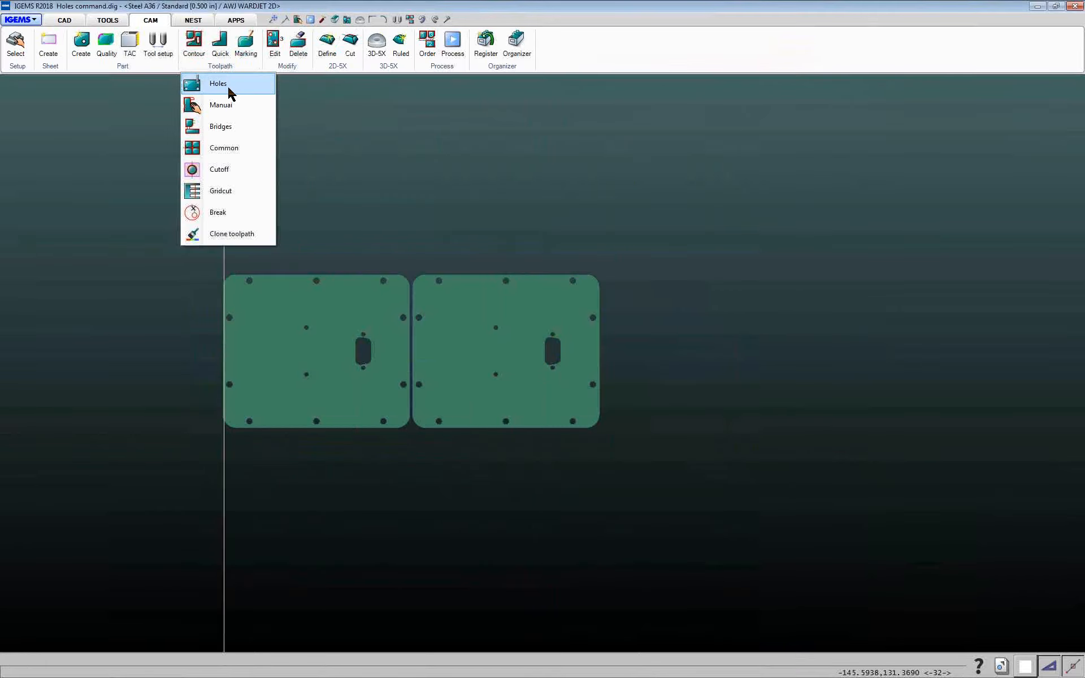
click(229, 86)
click(587, 392)
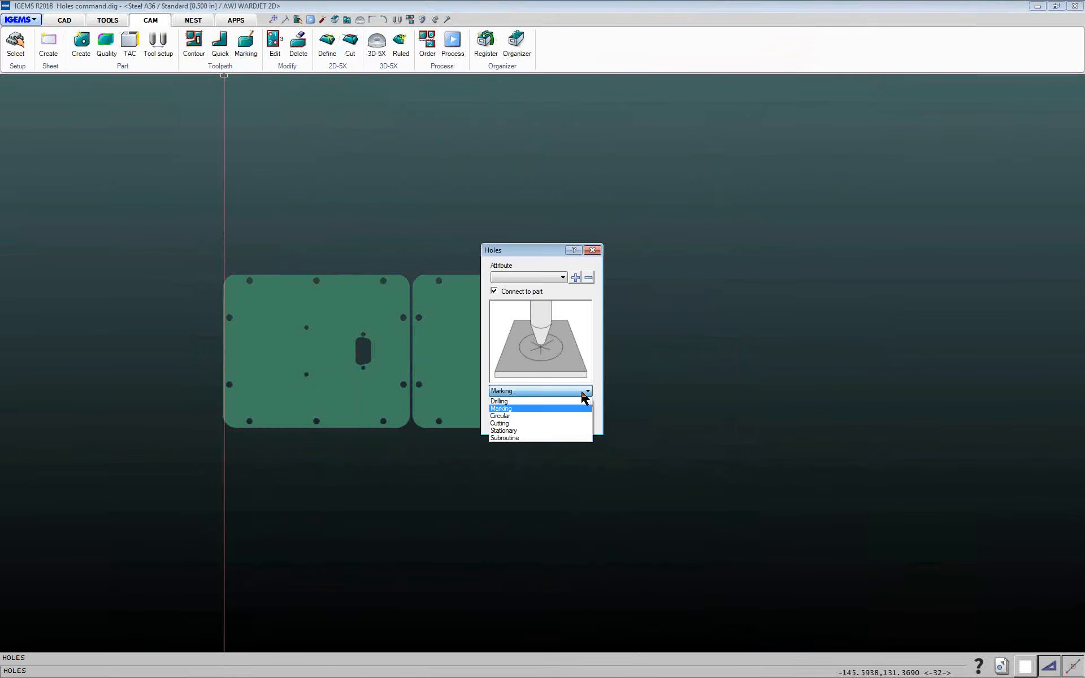
click(507, 424)
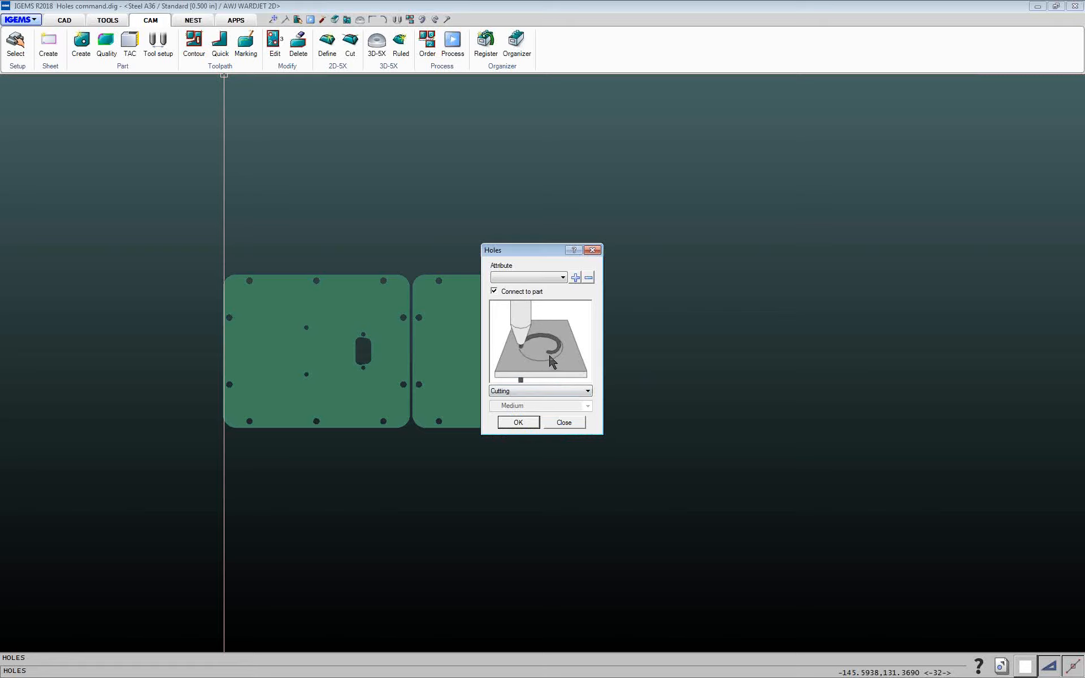
click(518, 422)
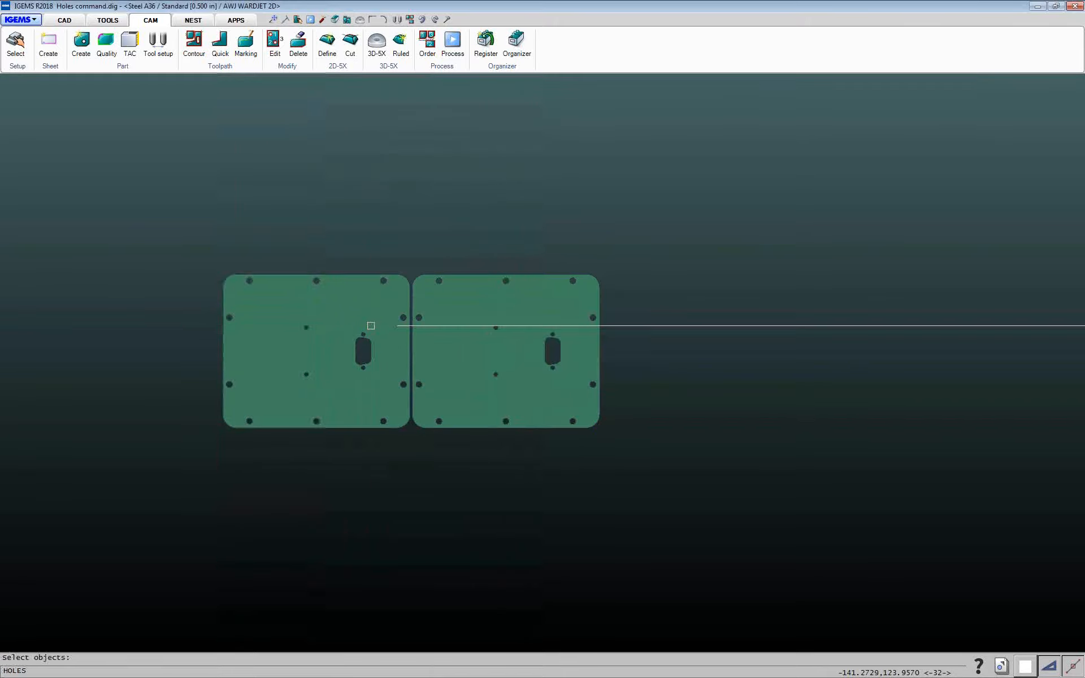
click(173, 240)
click(676, 453)
right_click(676, 454)
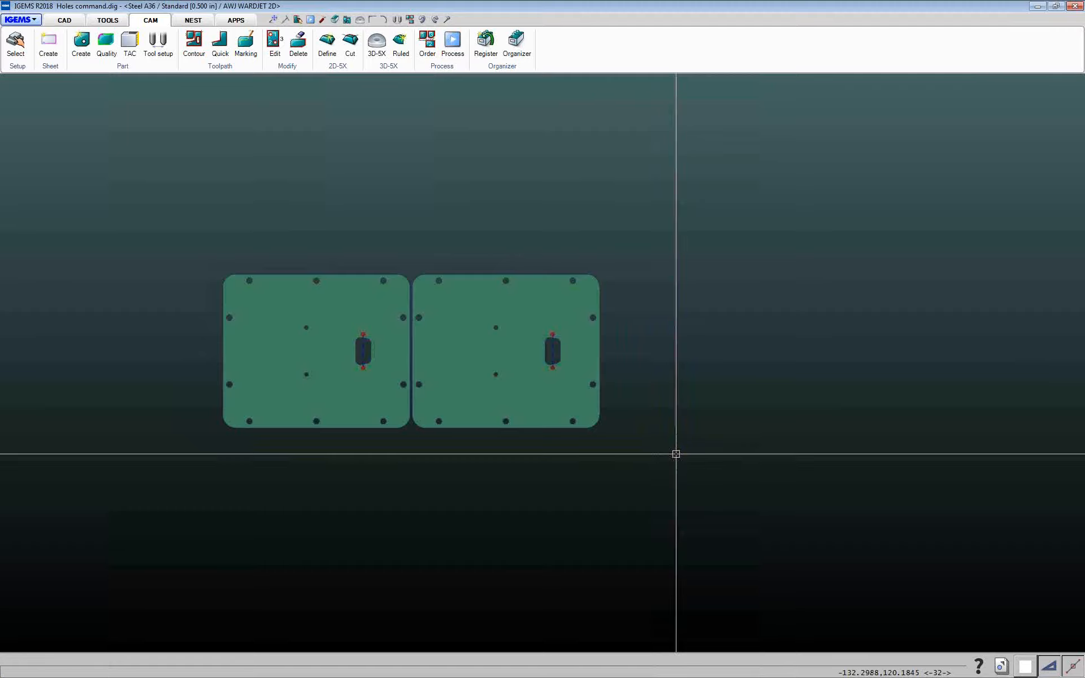
Set the cut order for both parts by window-selecting them
click(427, 41)
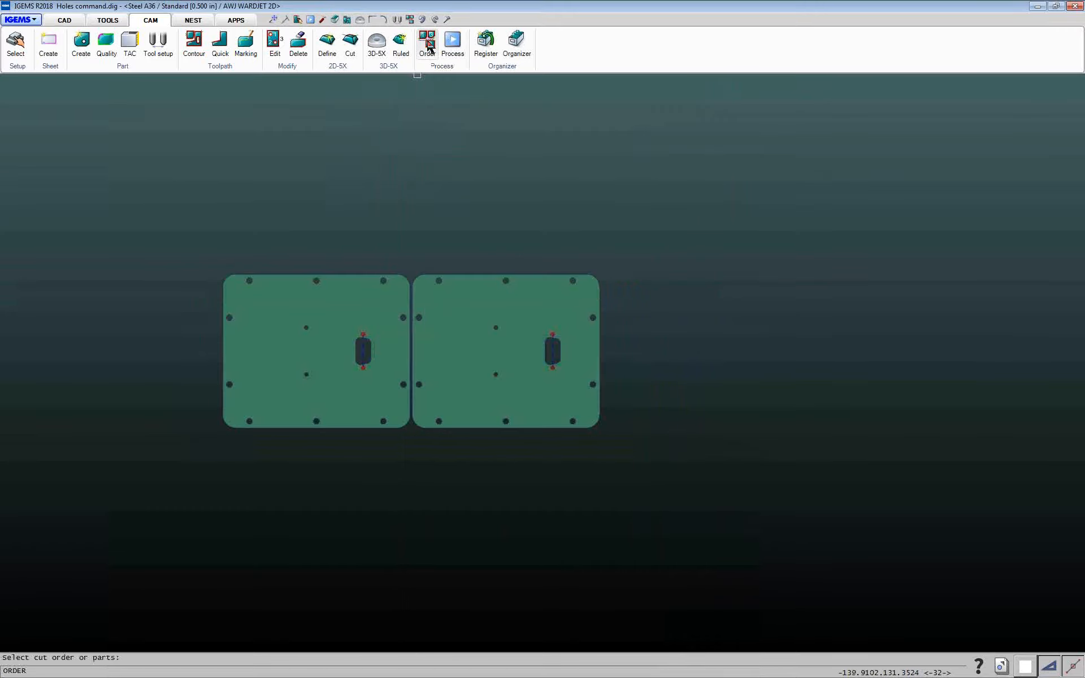
click(168, 209)
click(650, 460)
right_click(654, 466)
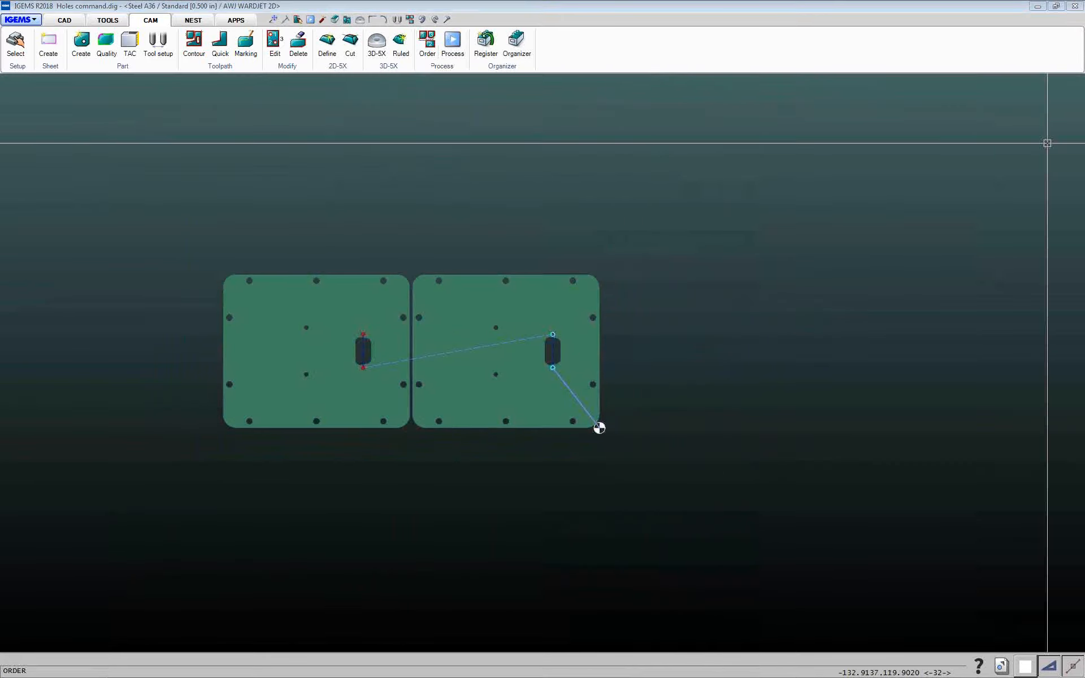
click(528, 450)
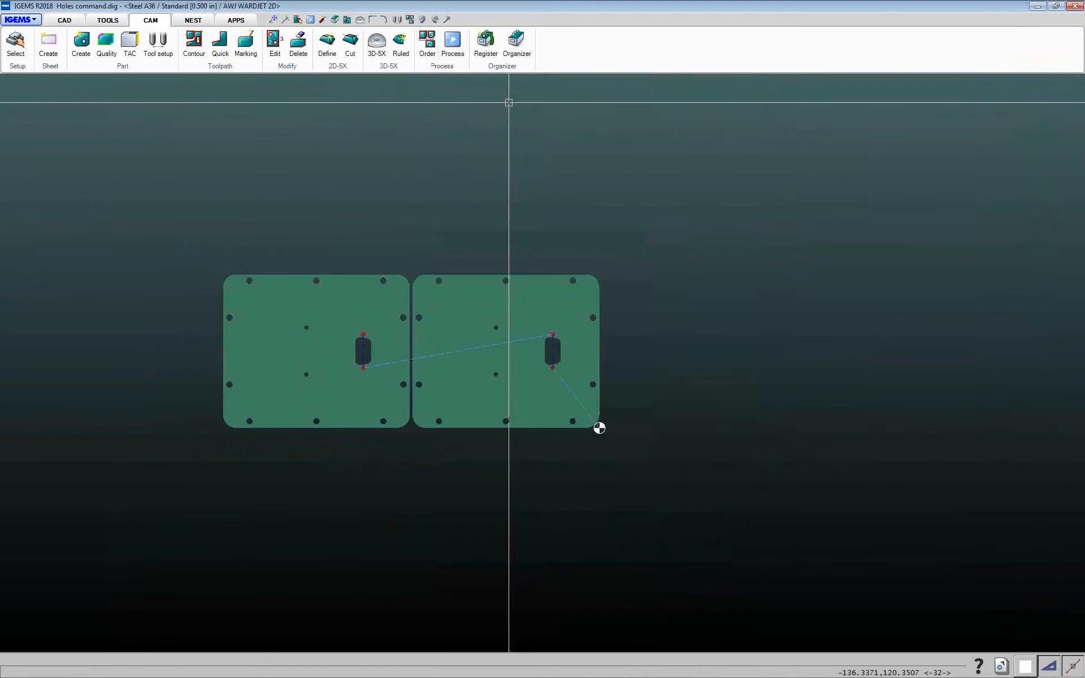
Post-process both parts again with the 2D post and default options
click(452, 40)
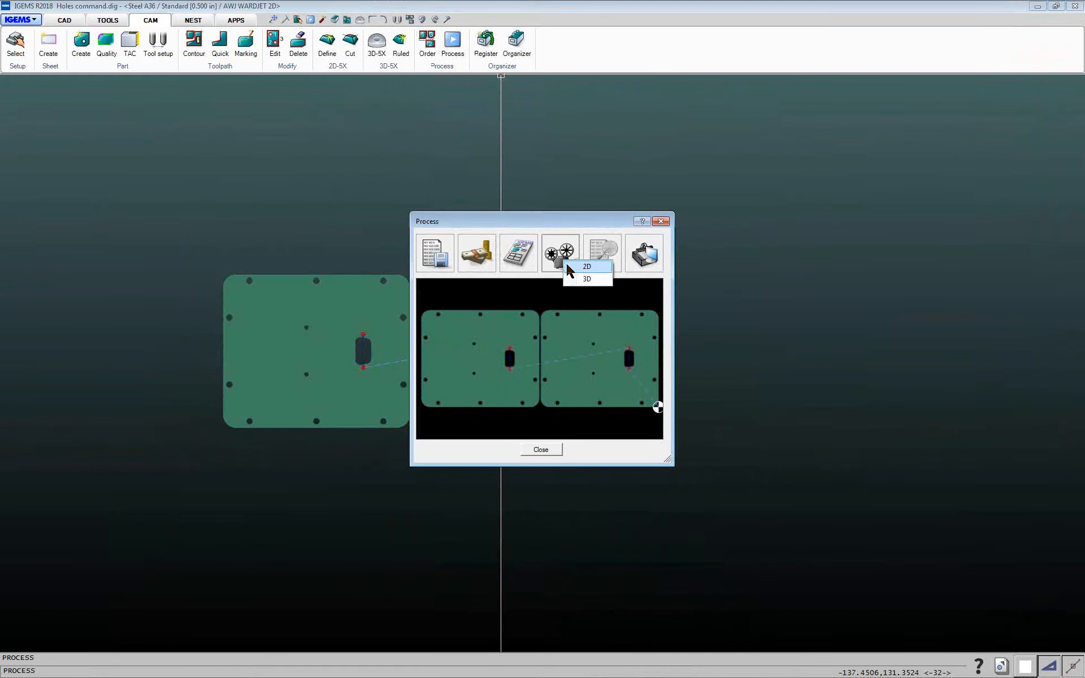
click(568, 265)
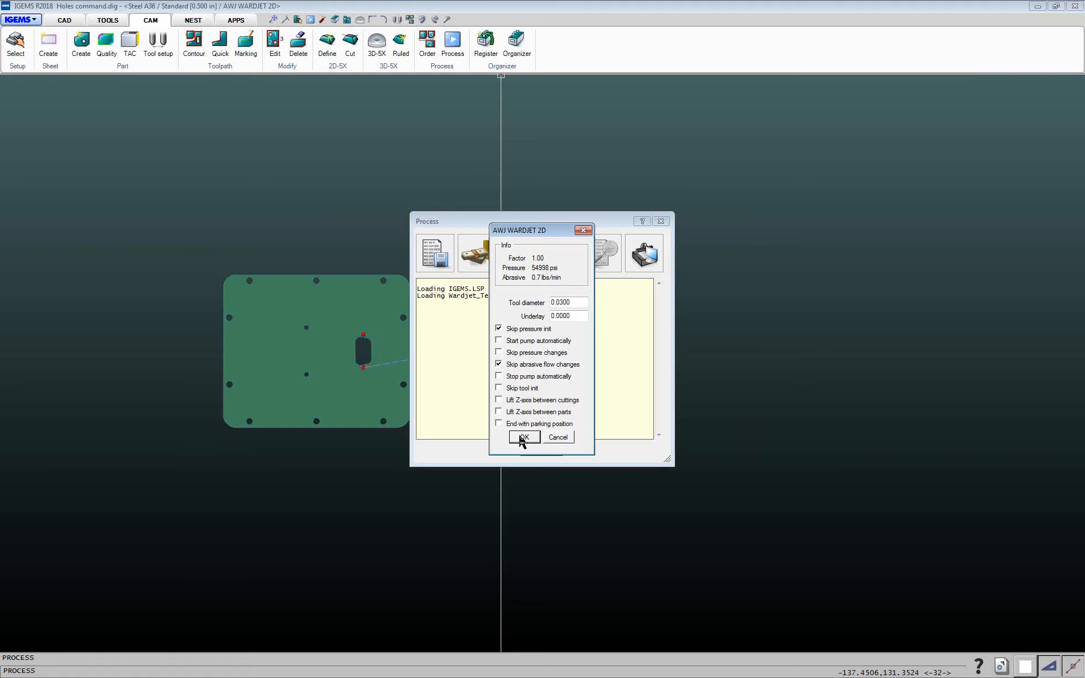
click(524, 438)
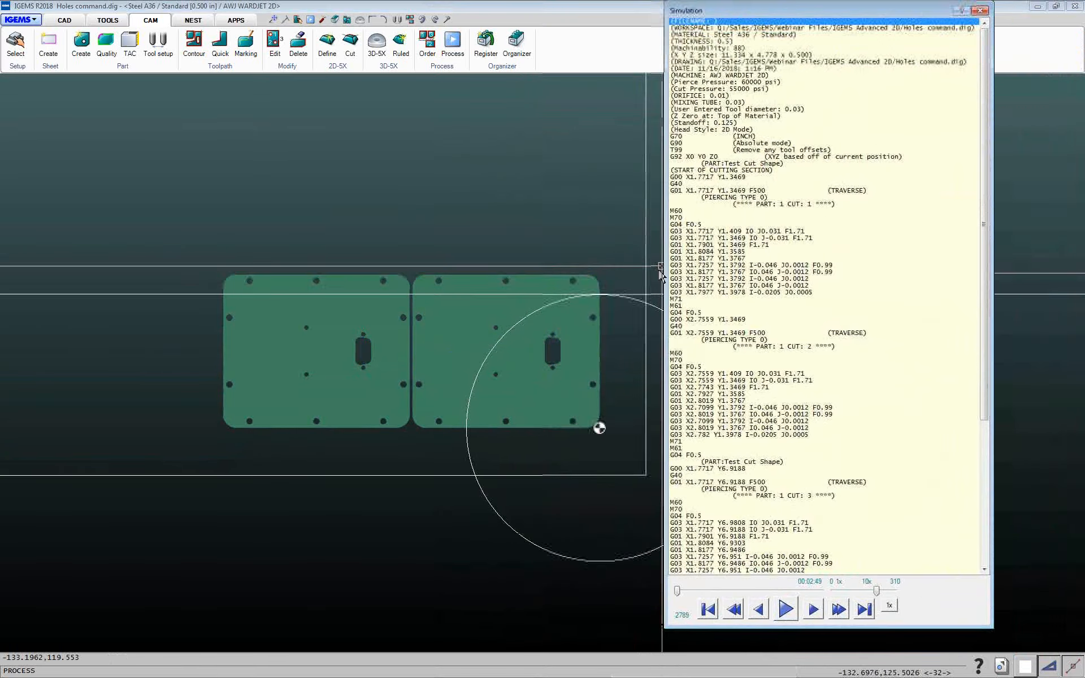
Simulate the cutting of the first hole zoomed in at slow speed, then close the simulation and Process windows
click(686, 232)
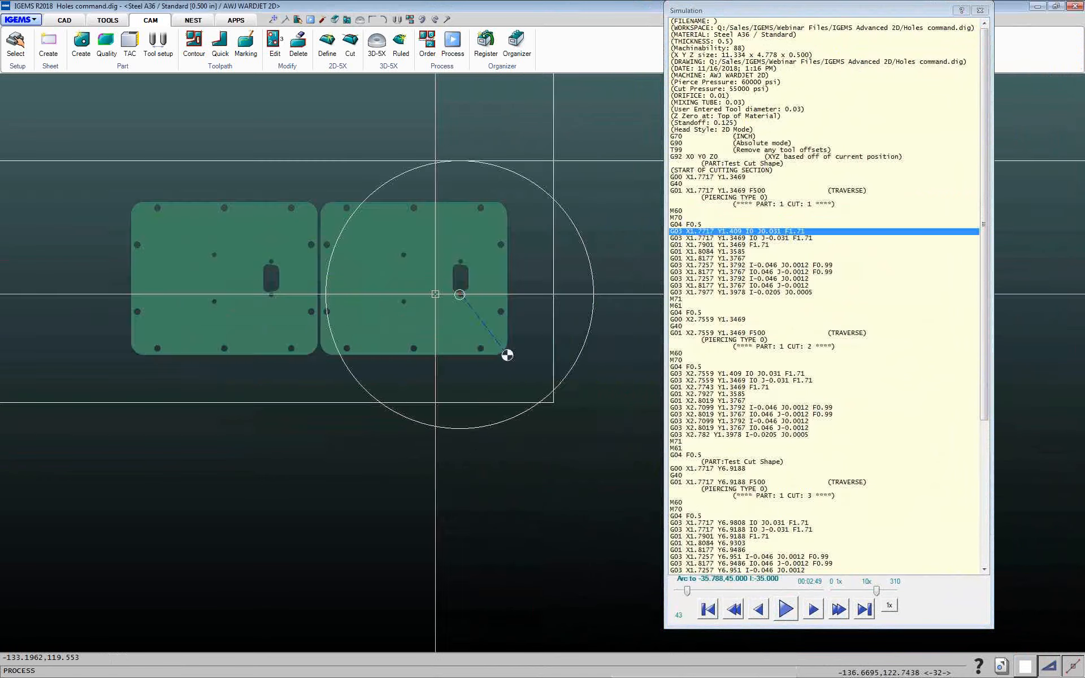
scroll(463, 298, up, 20)
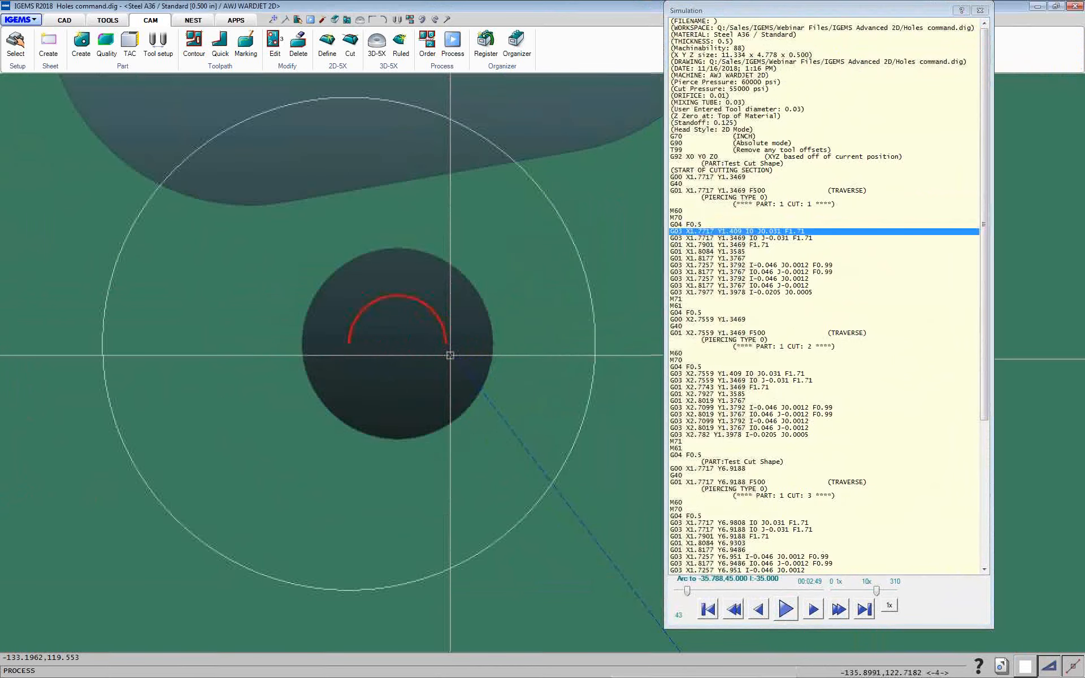
click(889, 606)
click(786, 610)
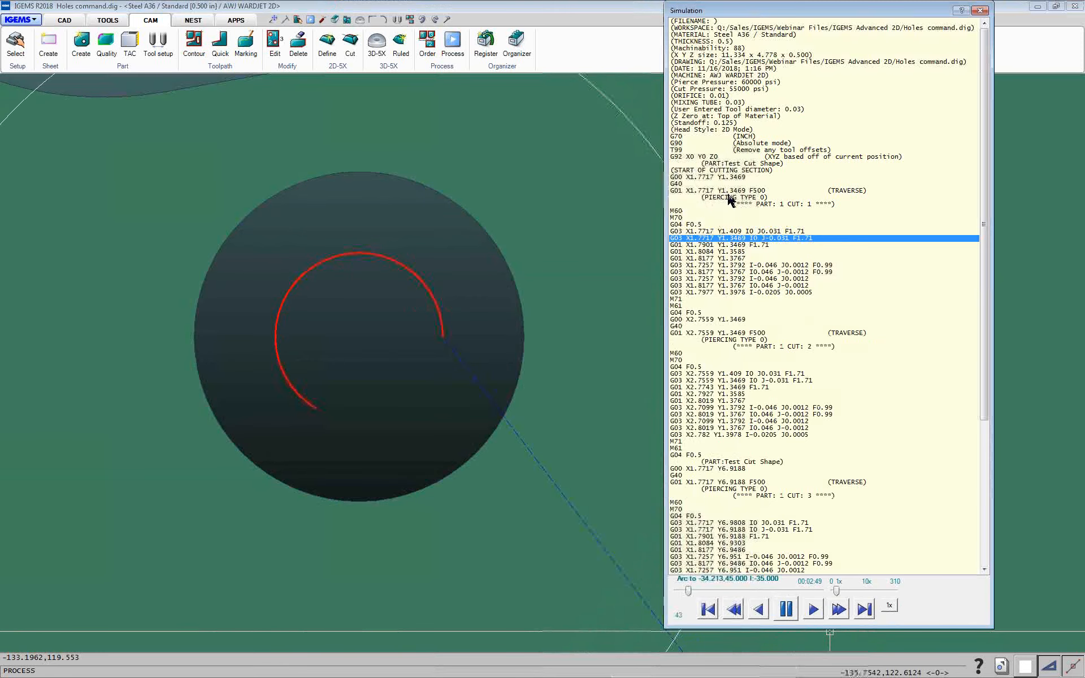
click(787, 611)
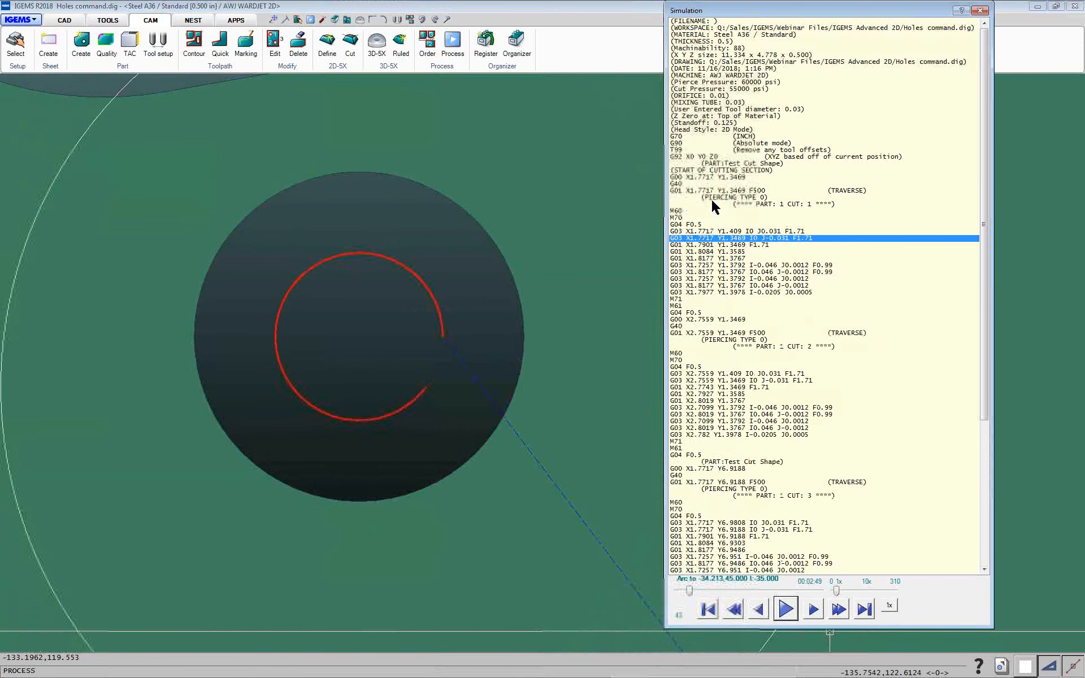
click(712, 184)
click(787, 610)
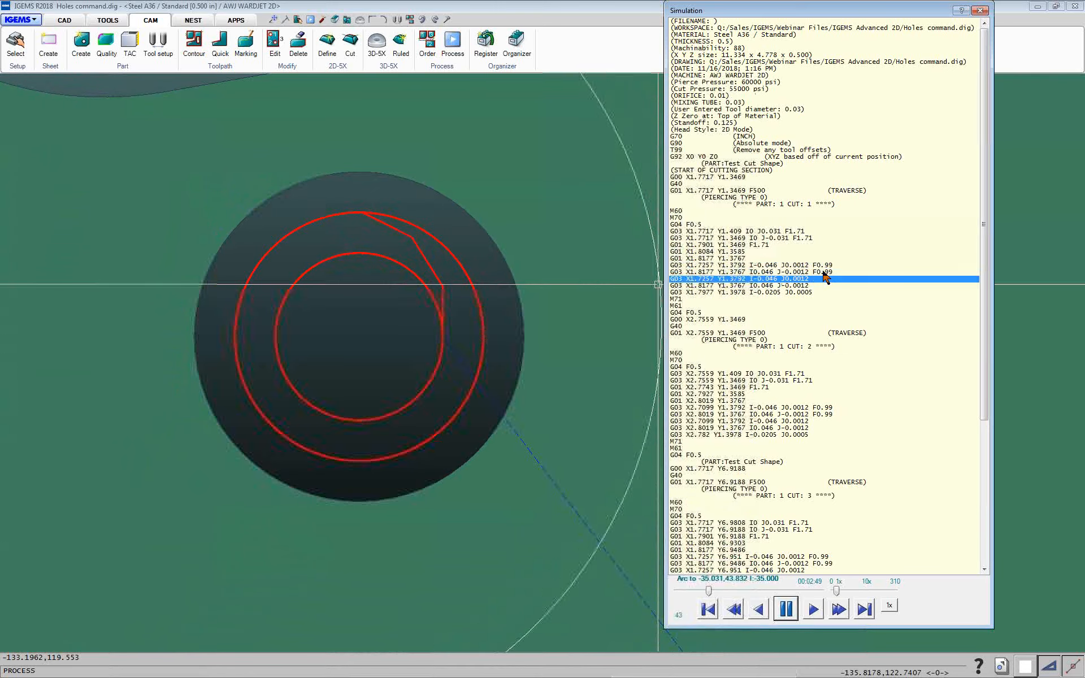
click(981, 11)
click(540, 450)
Delete the cutting hole toolpaths from both parts
scroll(504, 436, up, 1)
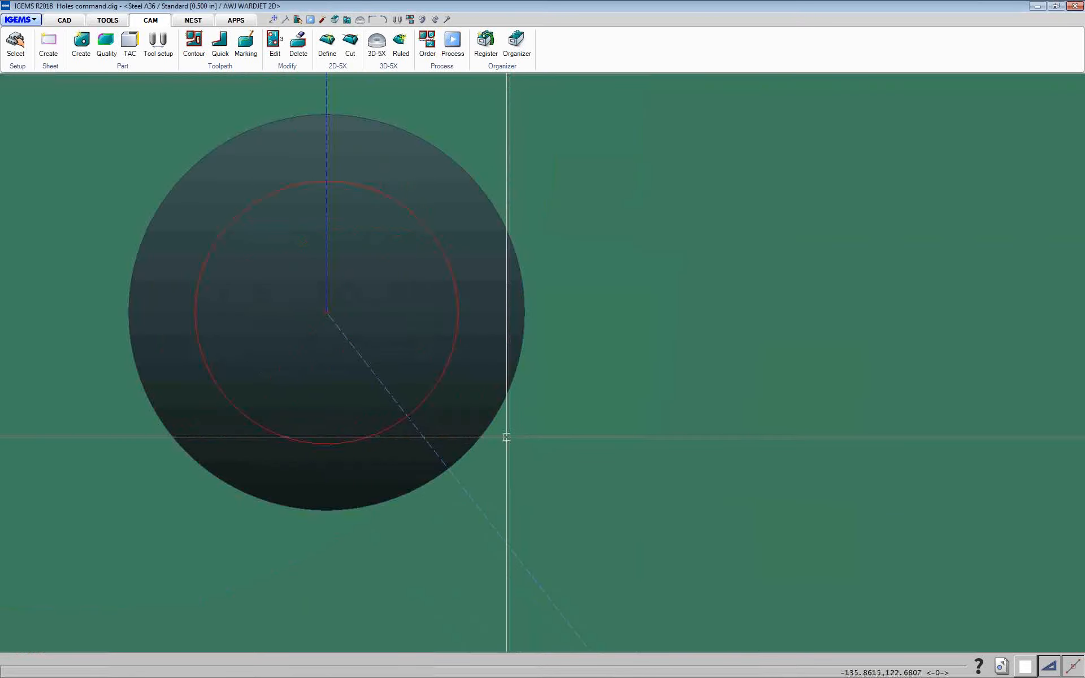
scroll(502, 437, down, 5)
scroll(371, 439, down, 5)
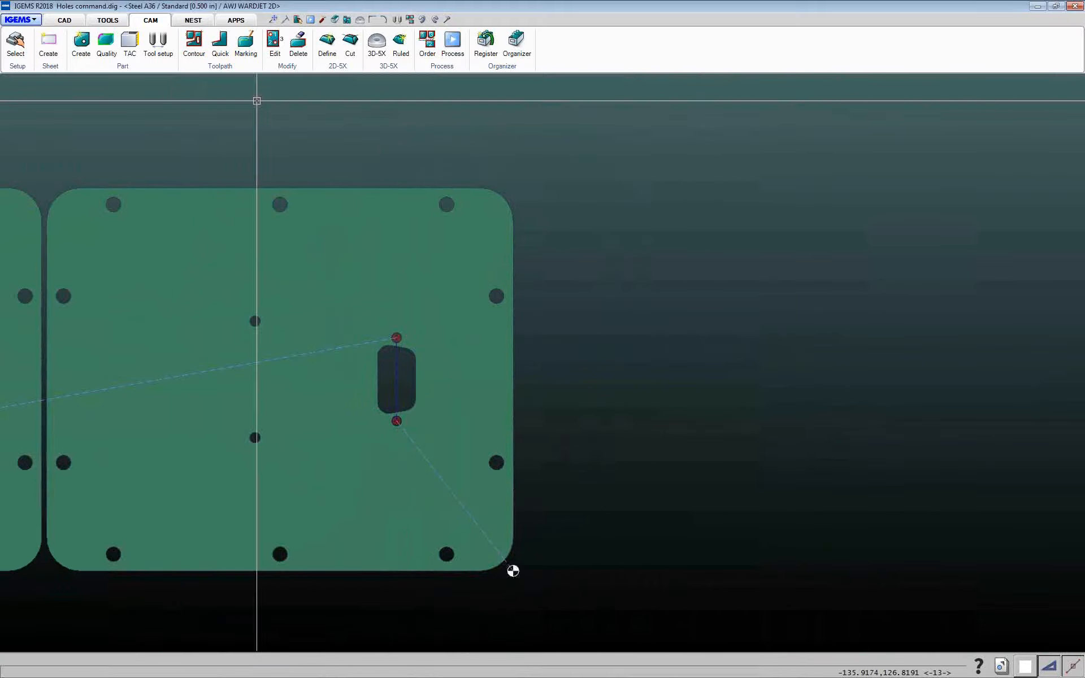
scroll(296, 264, down, 3)
middle_drag(339, 232, 503, 231)
scroll(503, 232, down, 1)
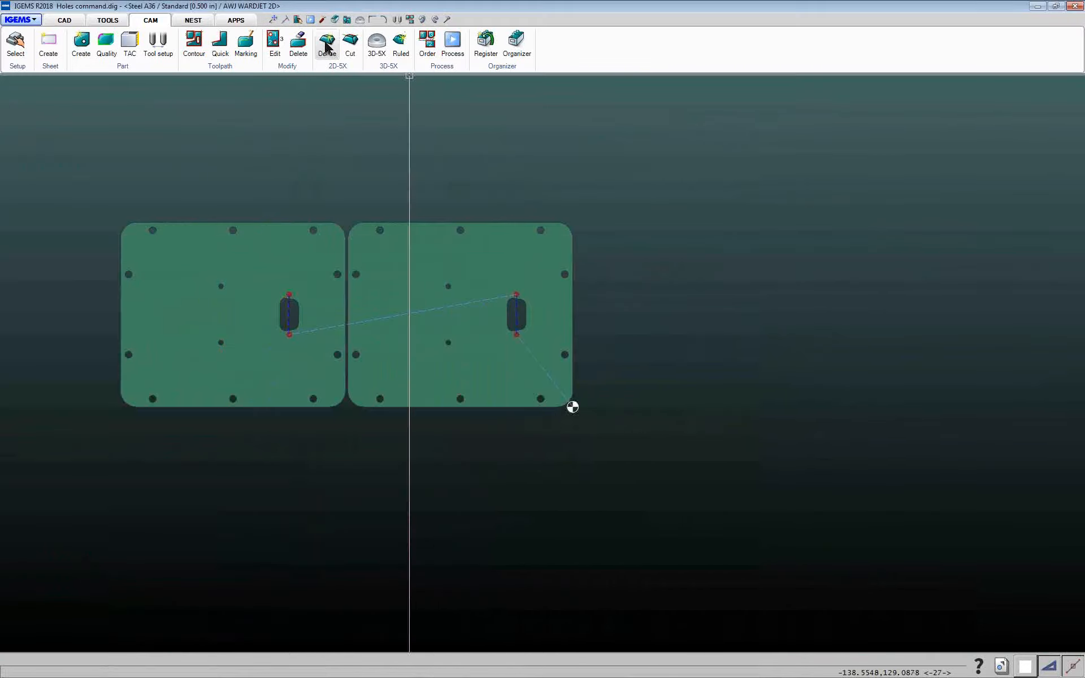
click(297, 45)
click(98, 195)
click(220, 299)
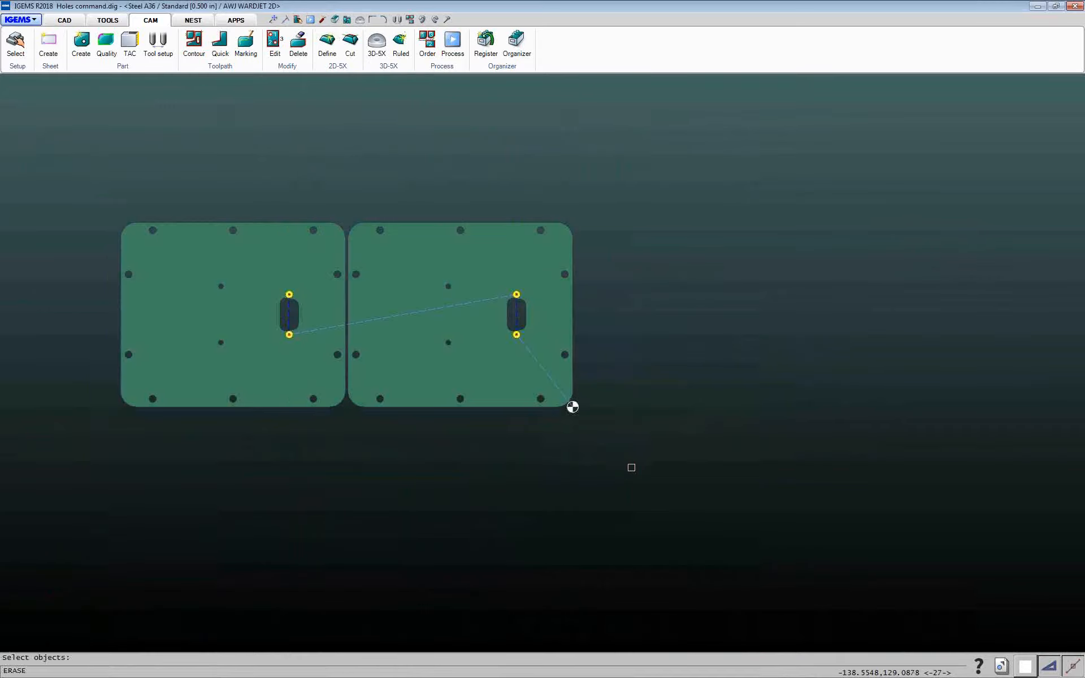
right_click(644, 430)
Apply a Holes toolpath with the Stationary type to both parts via window selection and no filter
click(220, 53)
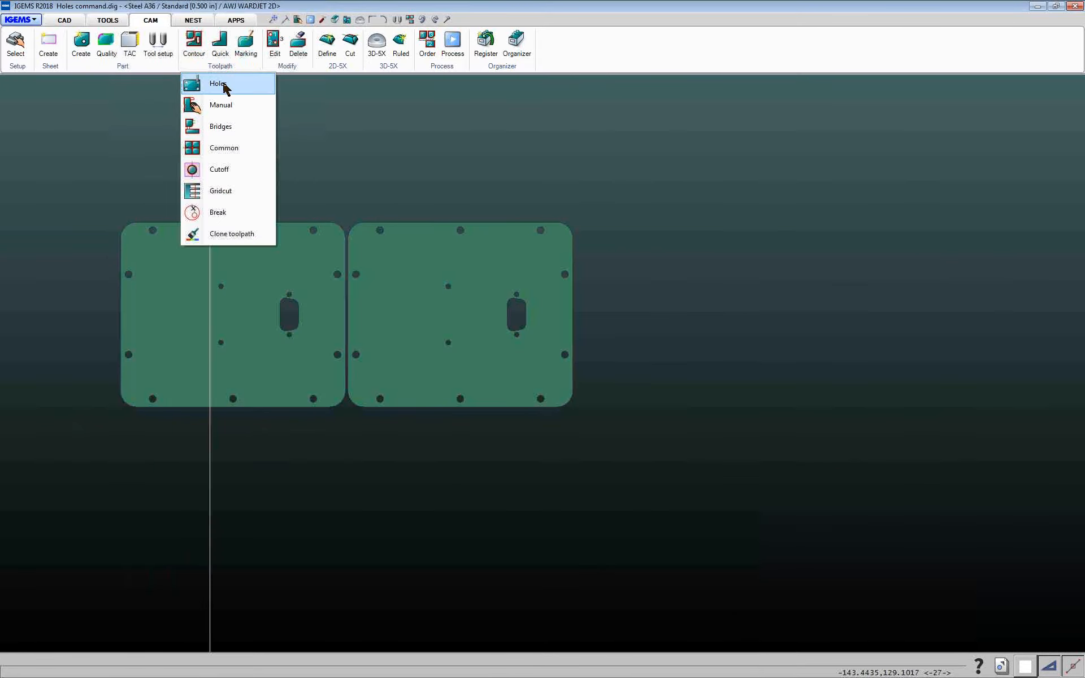
click(220, 83)
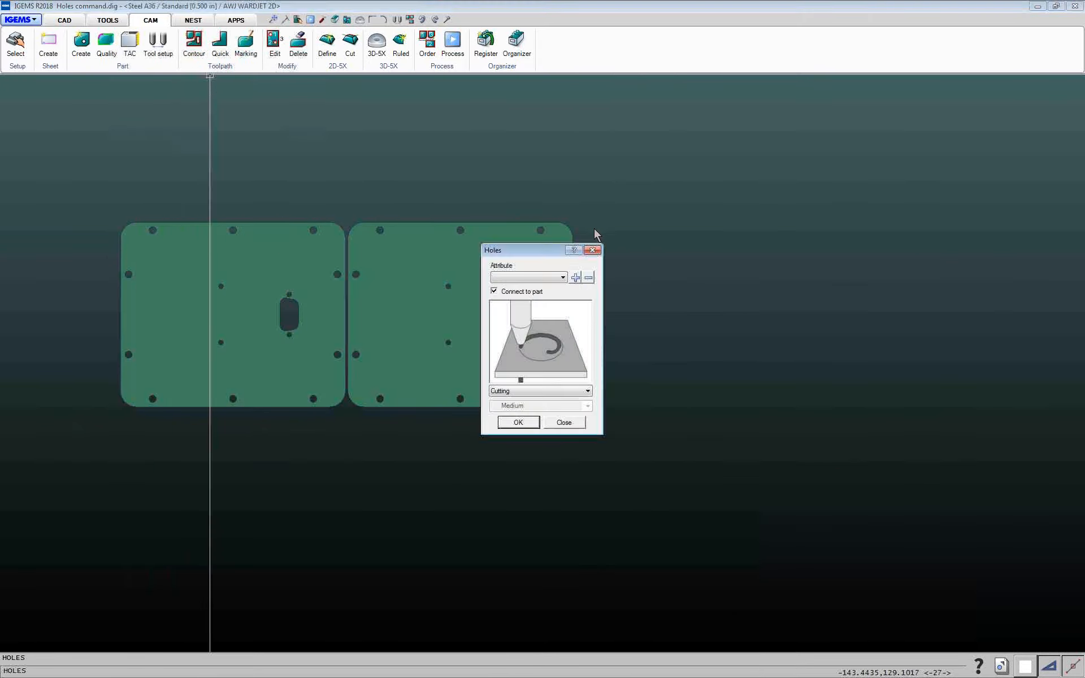
click(552, 391)
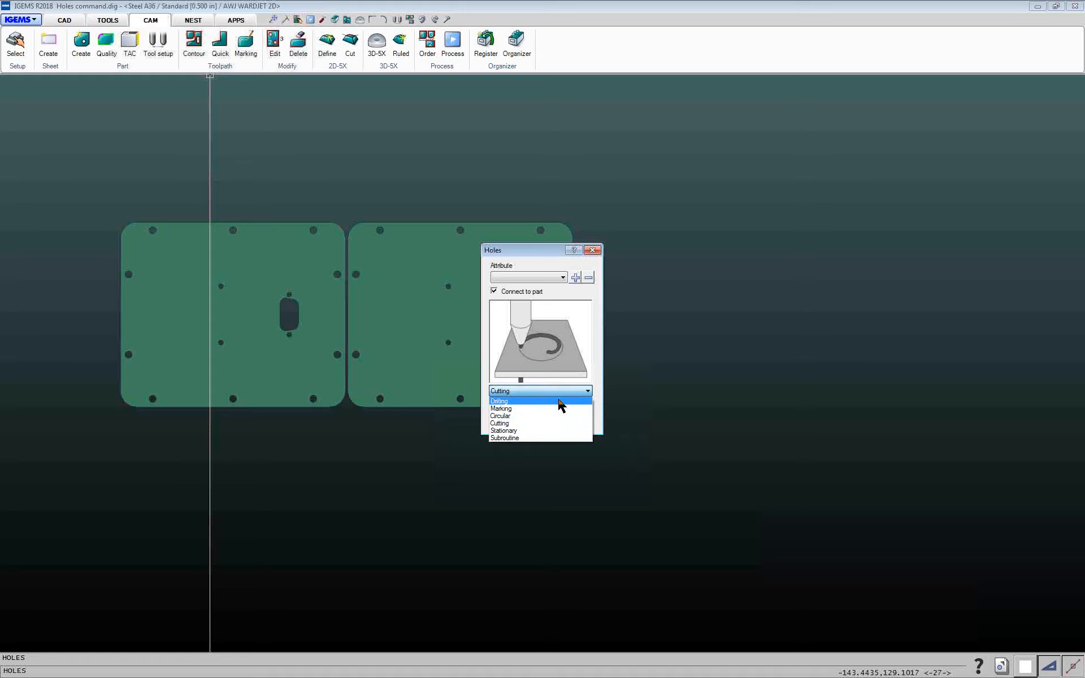
click(509, 432)
click(524, 393)
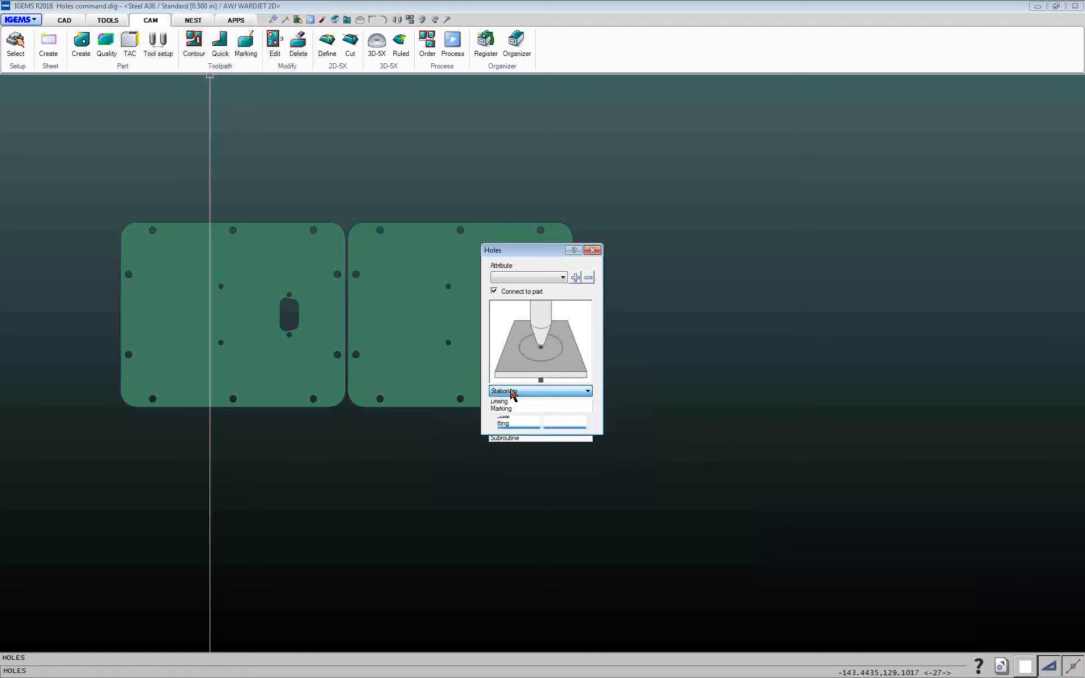
click(509, 392)
click(518, 423)
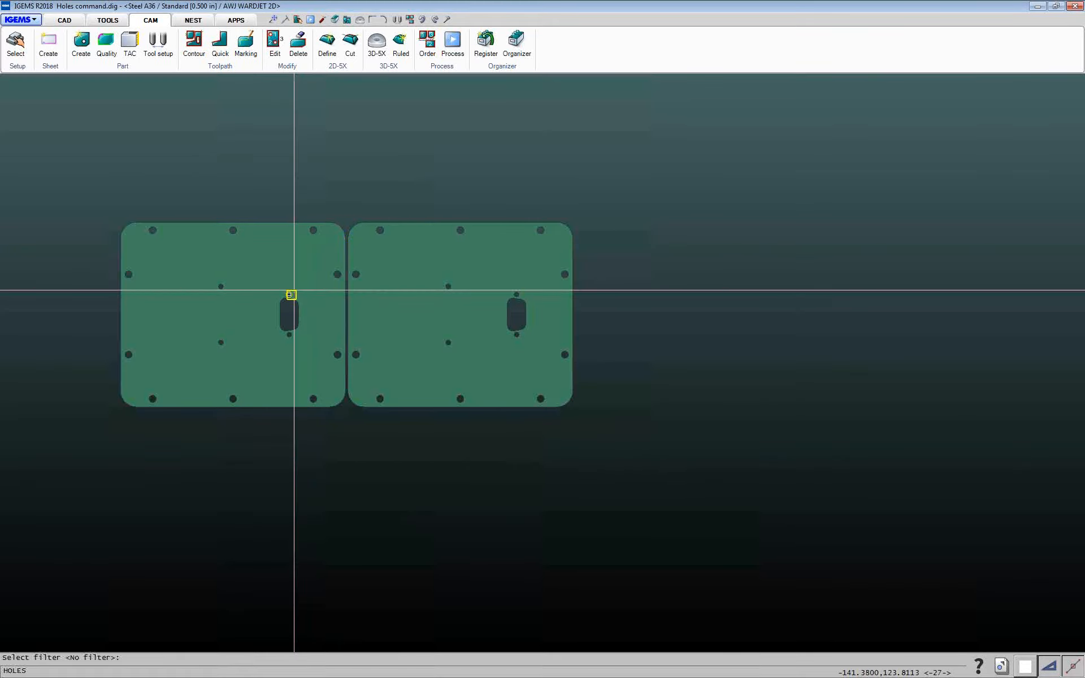
key(Return)
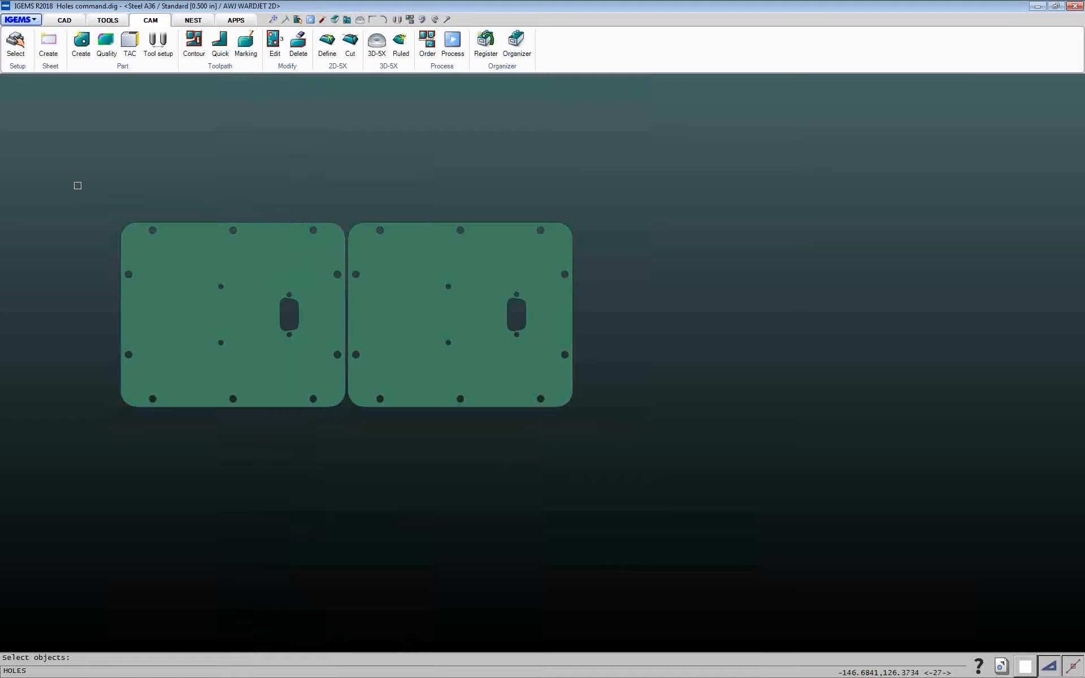
drag(77, 185, 609, 432)
key(Return)
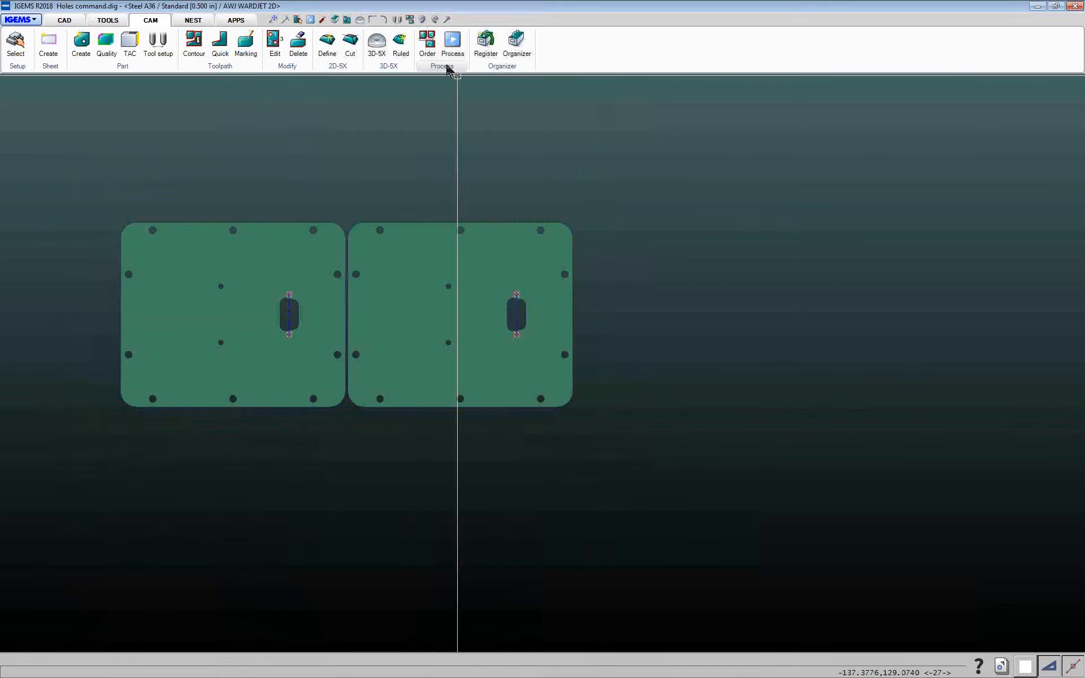
Set the cut order for both parts again with a window selection
click(426, 50)
drag(29, 191, 620, 475)
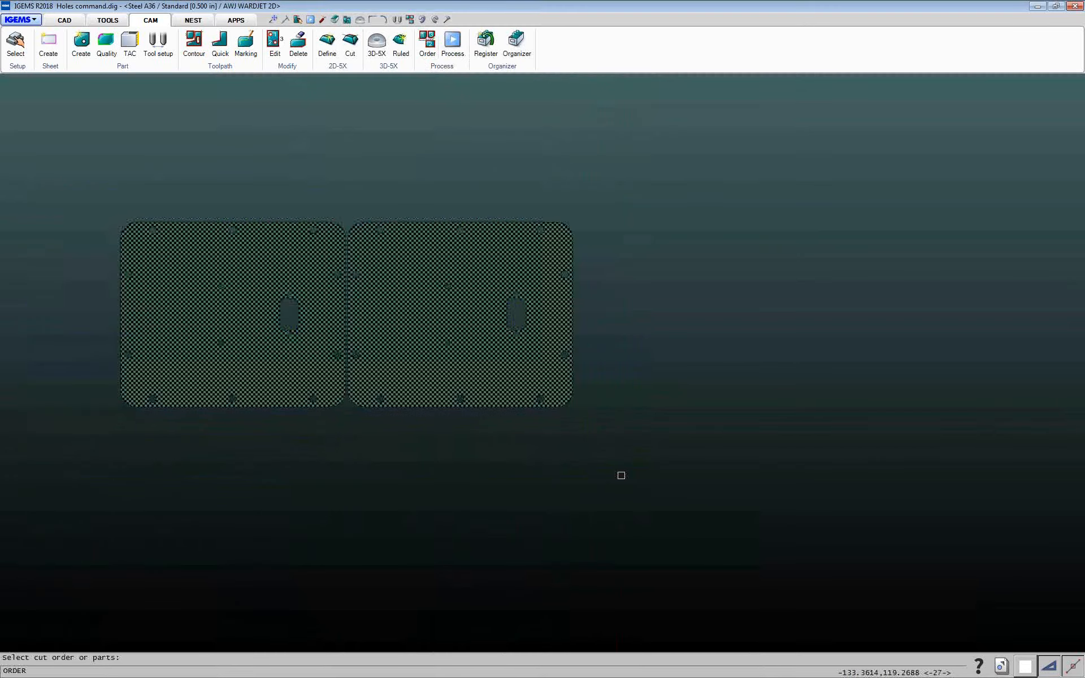
key(Return)
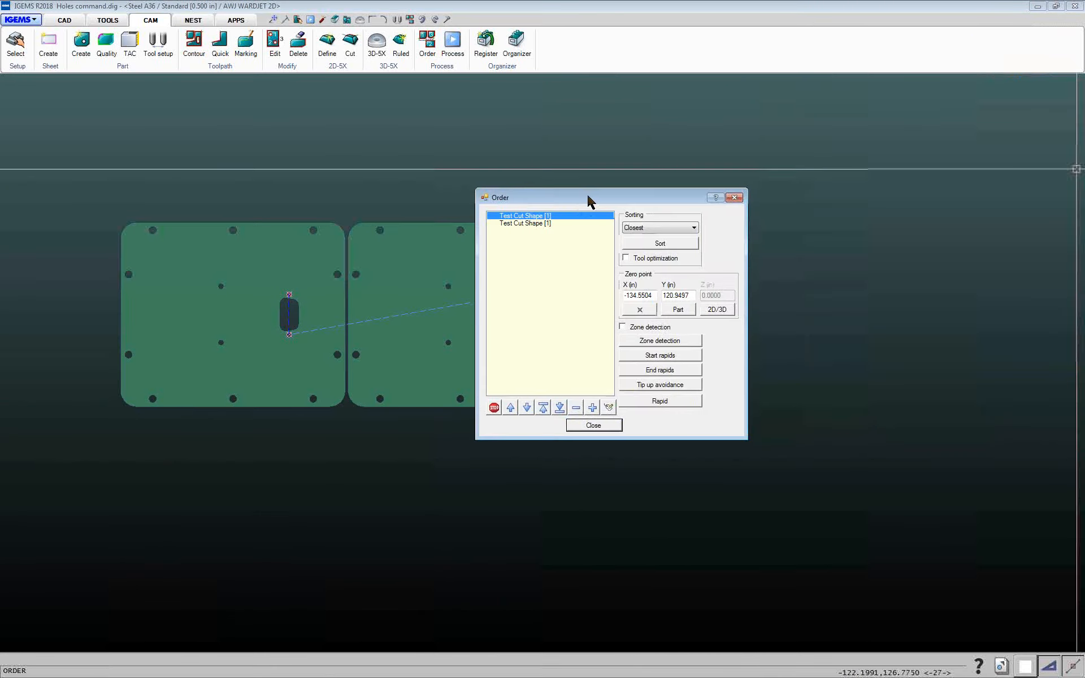
click(582, 427)
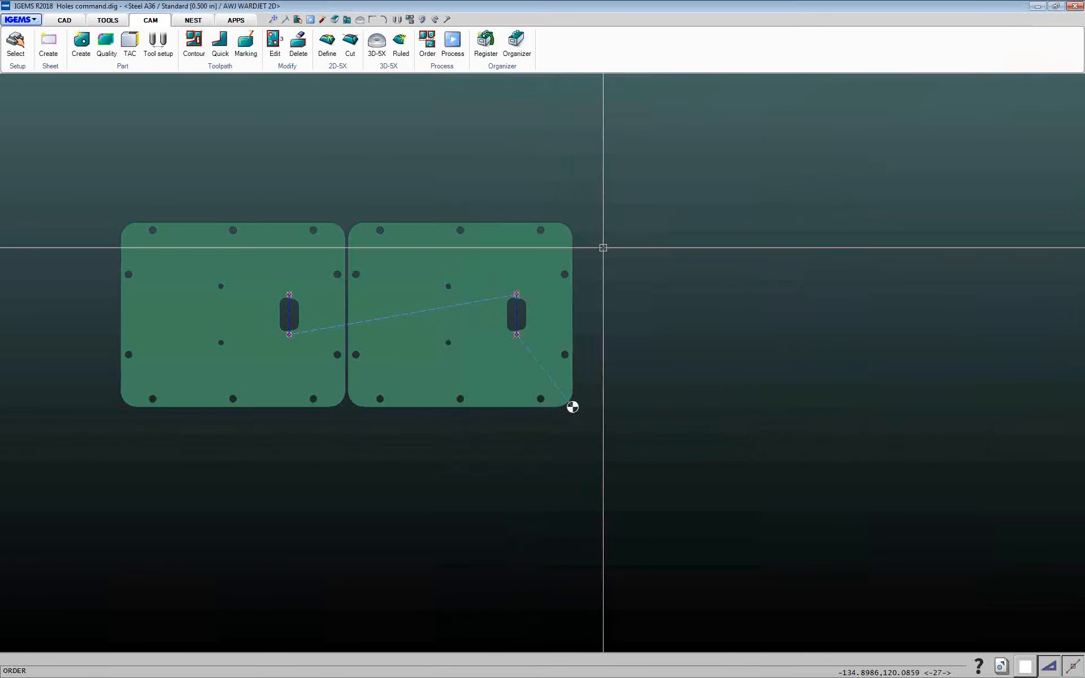
Post-process the parts and run the 2D simulation of the NC code, then close the simulation and Process windows
click(453, 46)
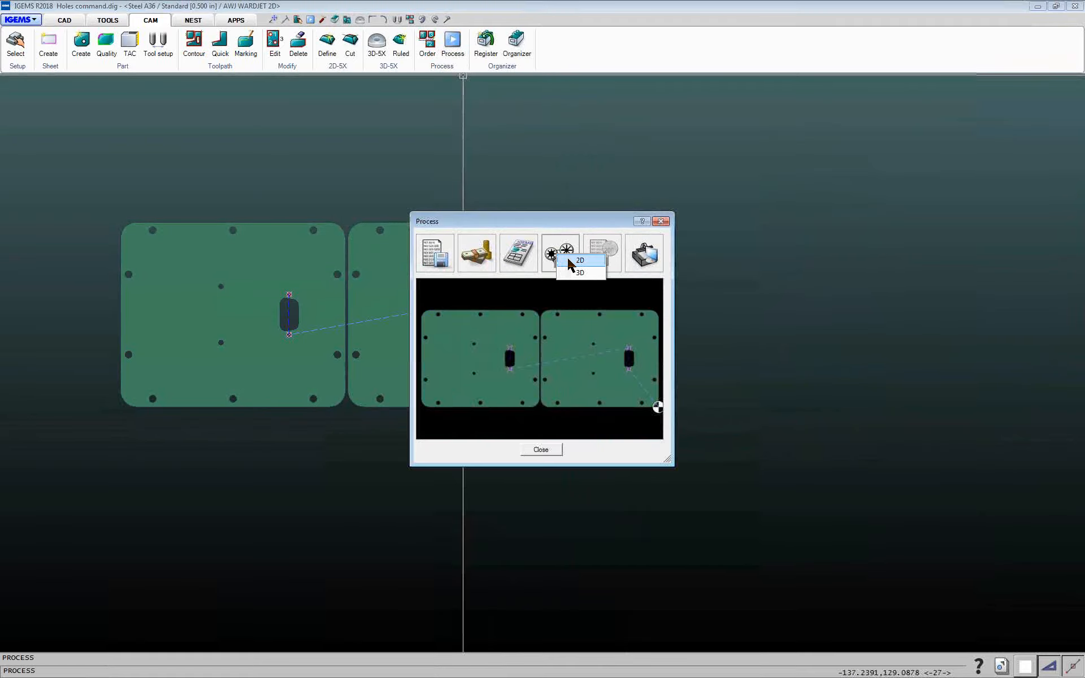
click(568, 263)
click(528, 436)
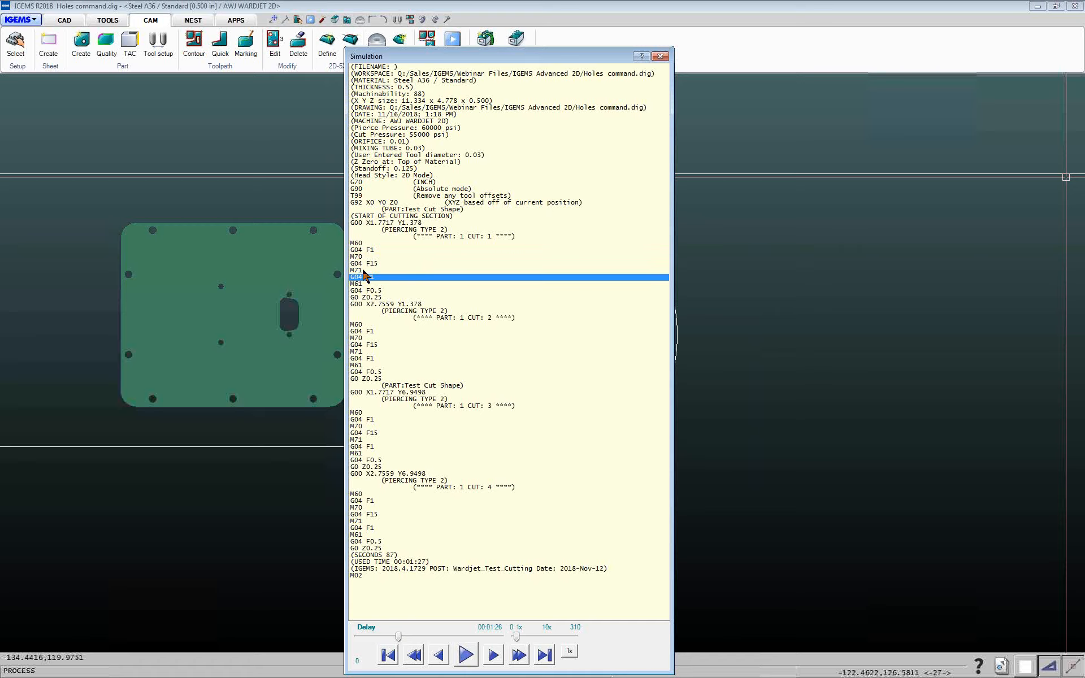
click(659, 57)
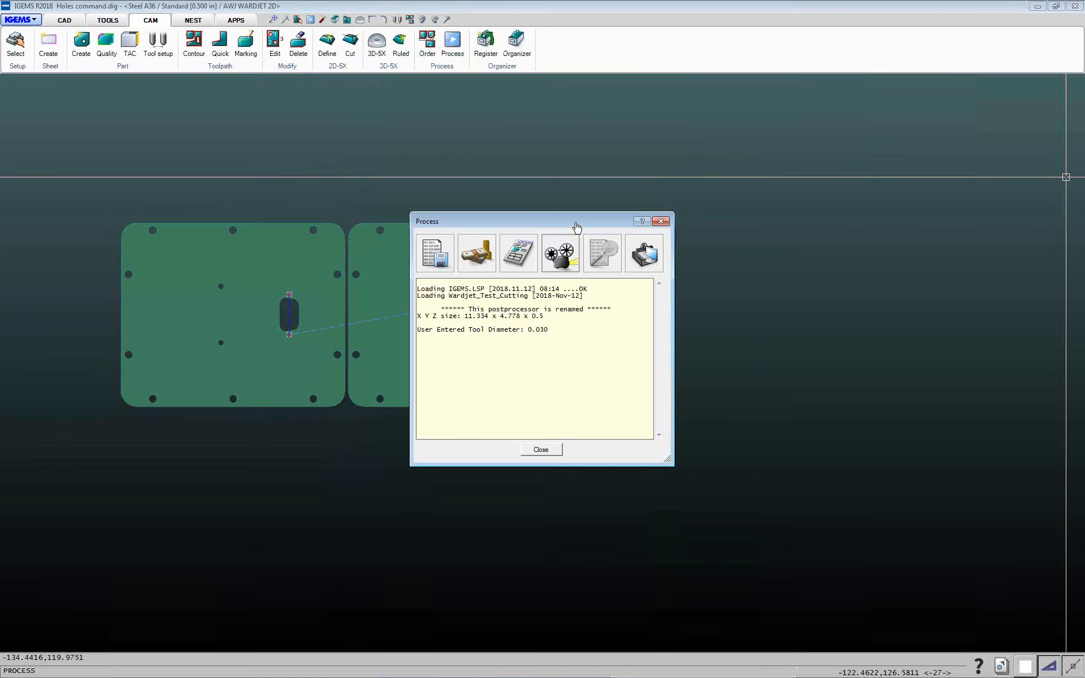
click(548, 450)
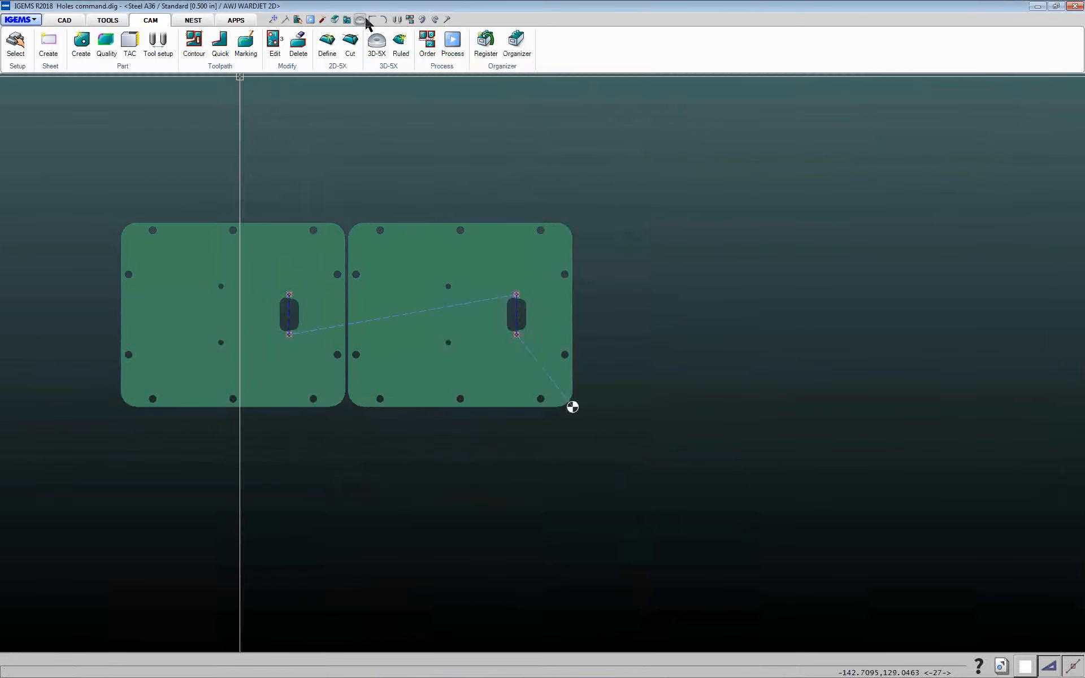
Delete the toolpaths from both parts using a window selection
click(298, 42)
click(90, 132)
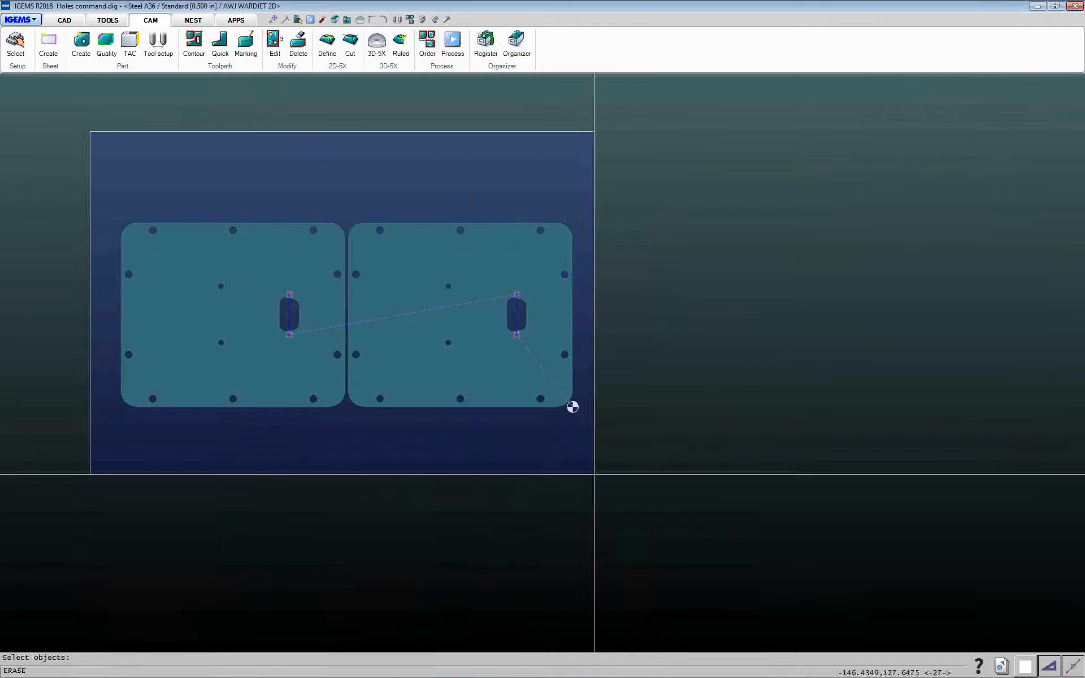
click(644, 490)
right_click(644, 491)
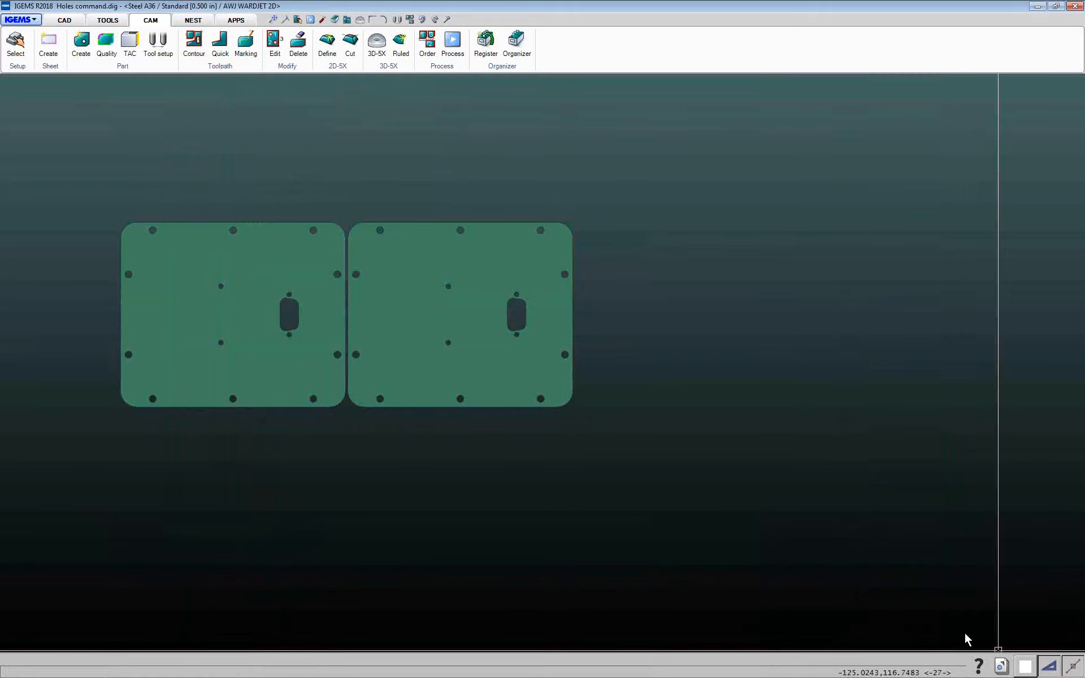
Switch to the open drawing Open Contour Cuts.dig
click(1003, 668)
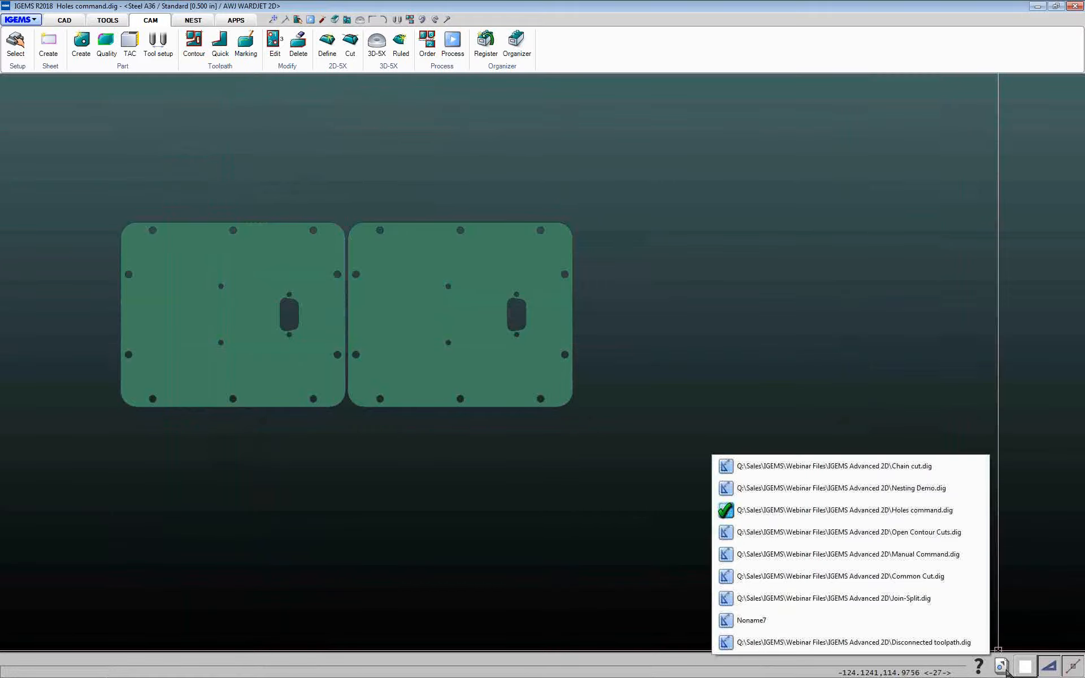
click(932, 532)
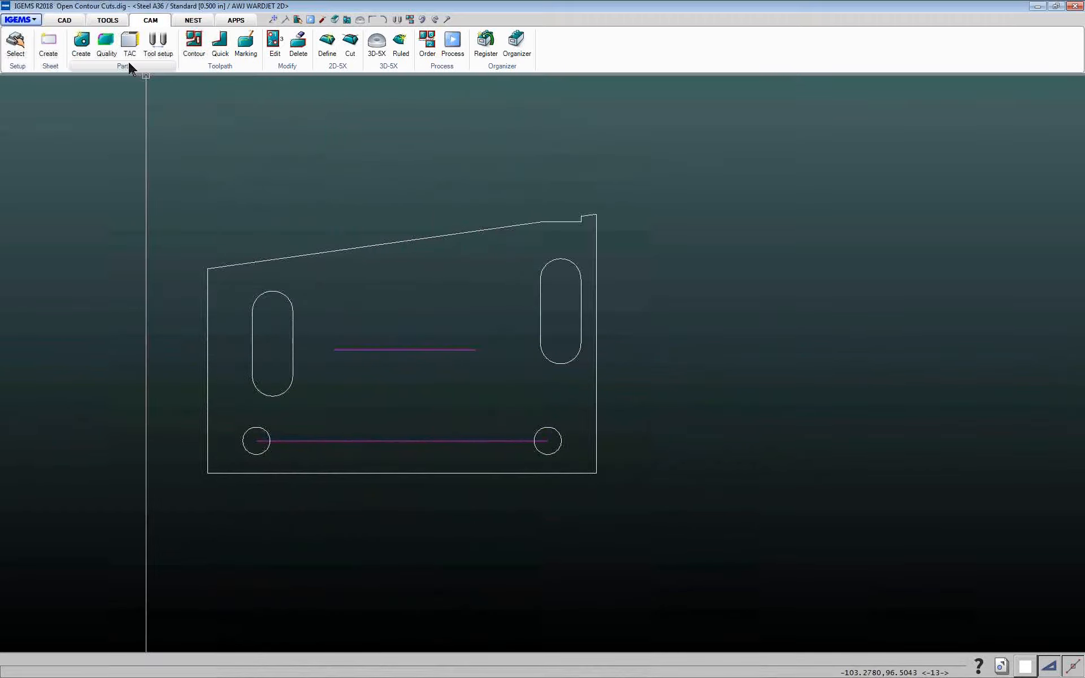
Create a part from the whole shape, adding the two magenta lines as other objects
click(81, 44)
drag(104, 118, 664, 514)
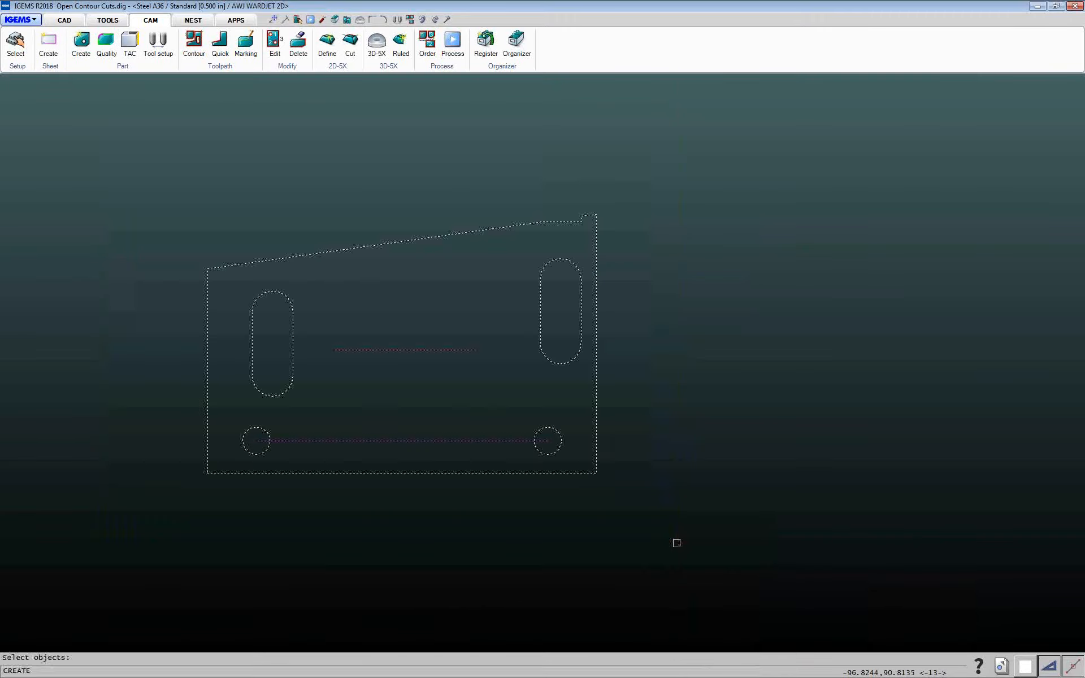
right_click(611, 500)
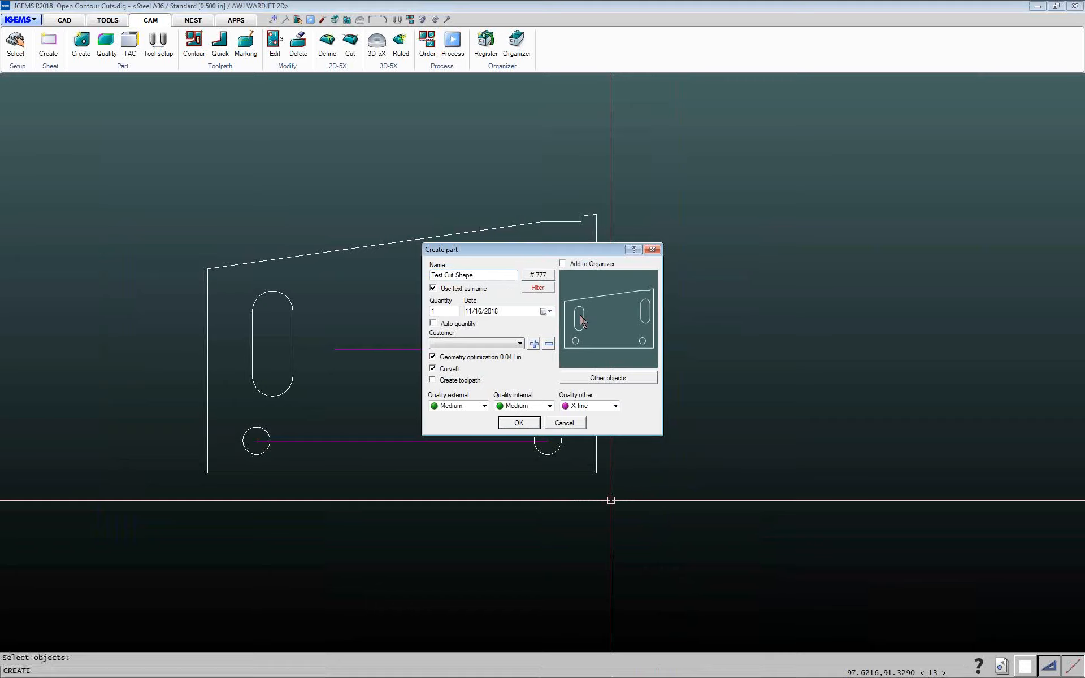
click(608, 379)
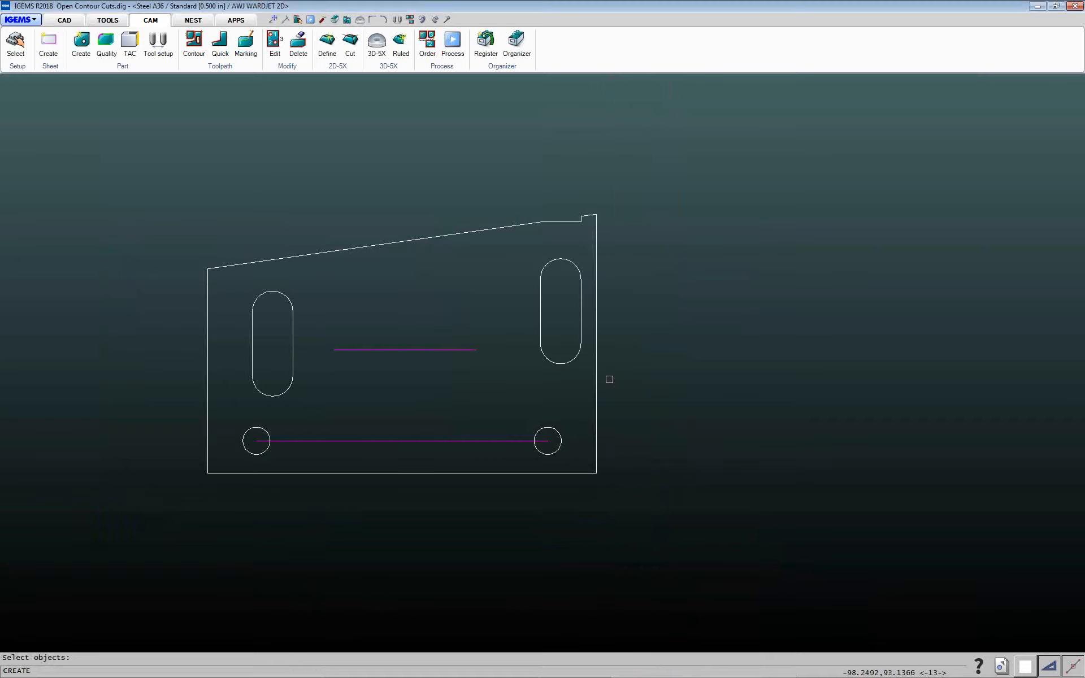
drag(121, 134, 730, 575)
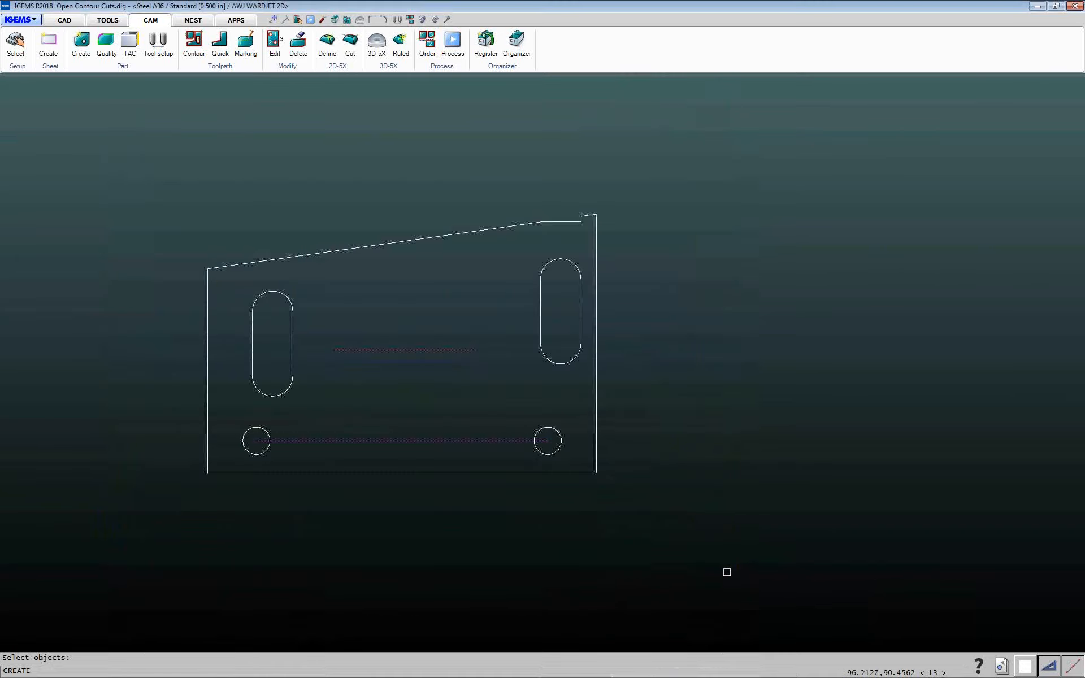
right_click(726, 572)
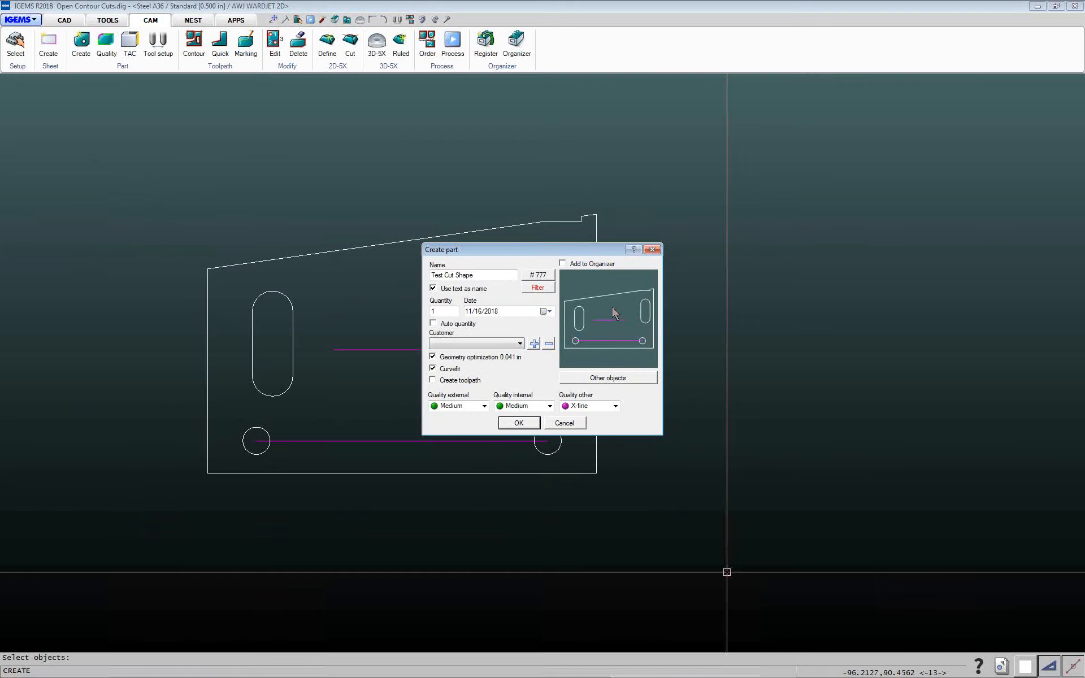
click(519, 424)
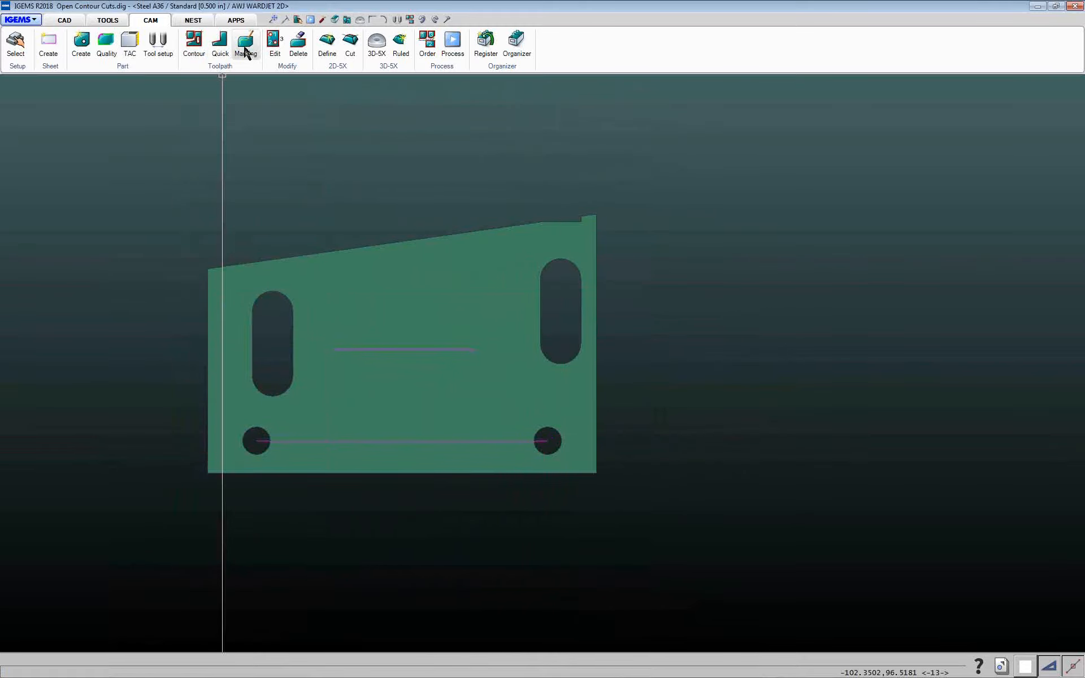
Apply a WaterJet Marking toolpath with attribute MARKING to the upper magenta line using single selection
click(246, 45)
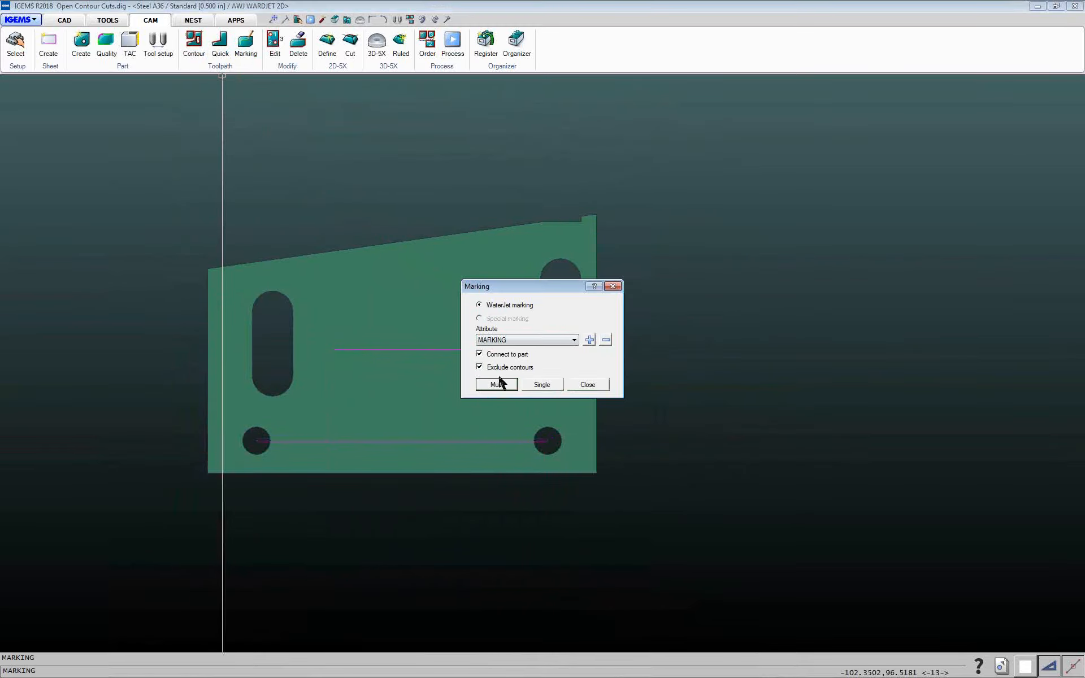
click(542, 385)
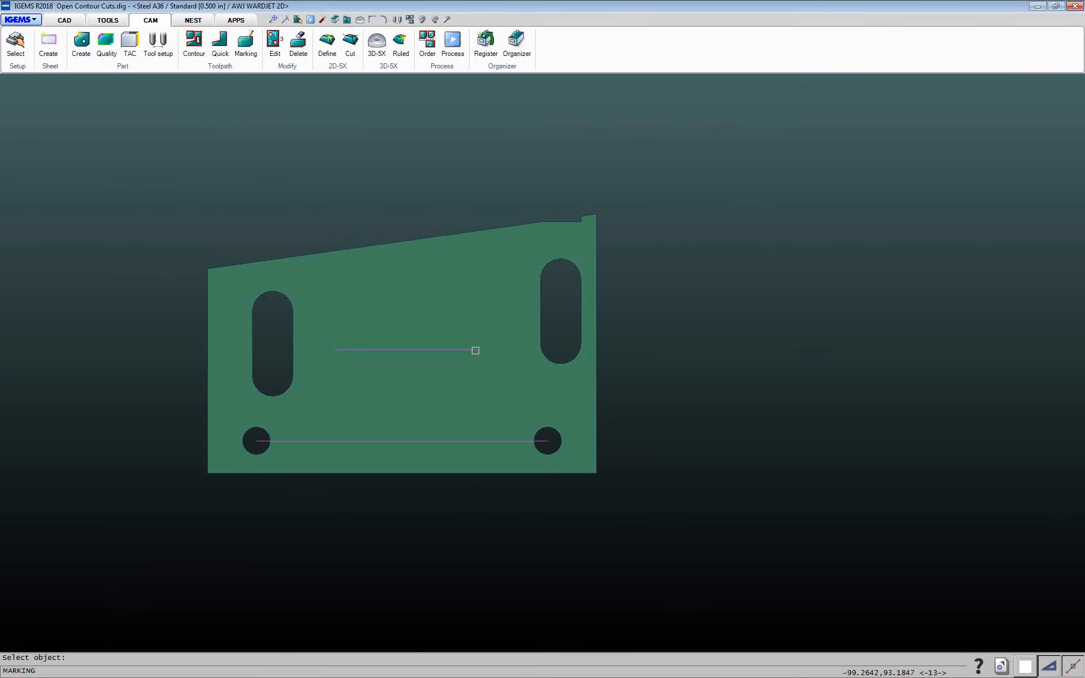
right_click(464, 316)
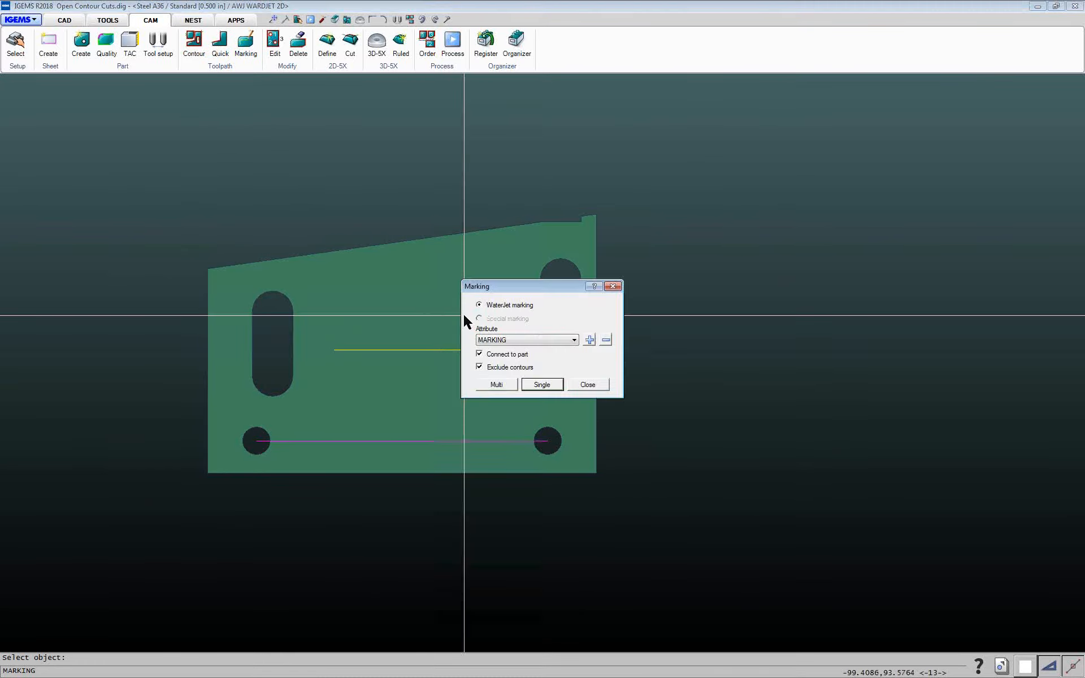
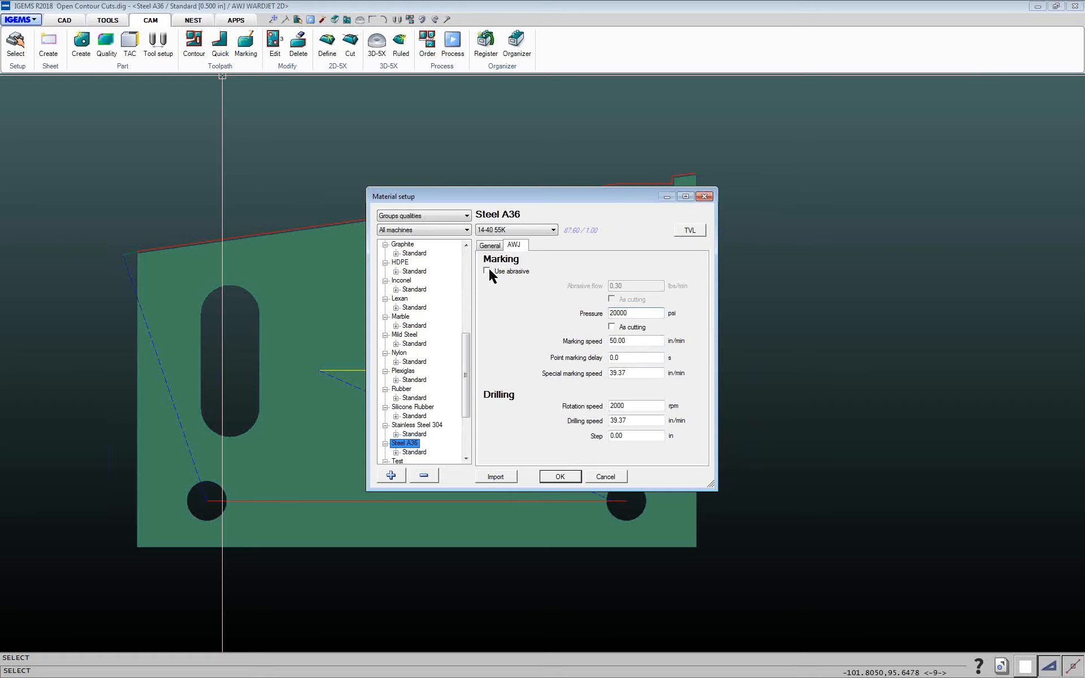
Set the cut order for the part using a window selection around the whole shape
click(425, 41)
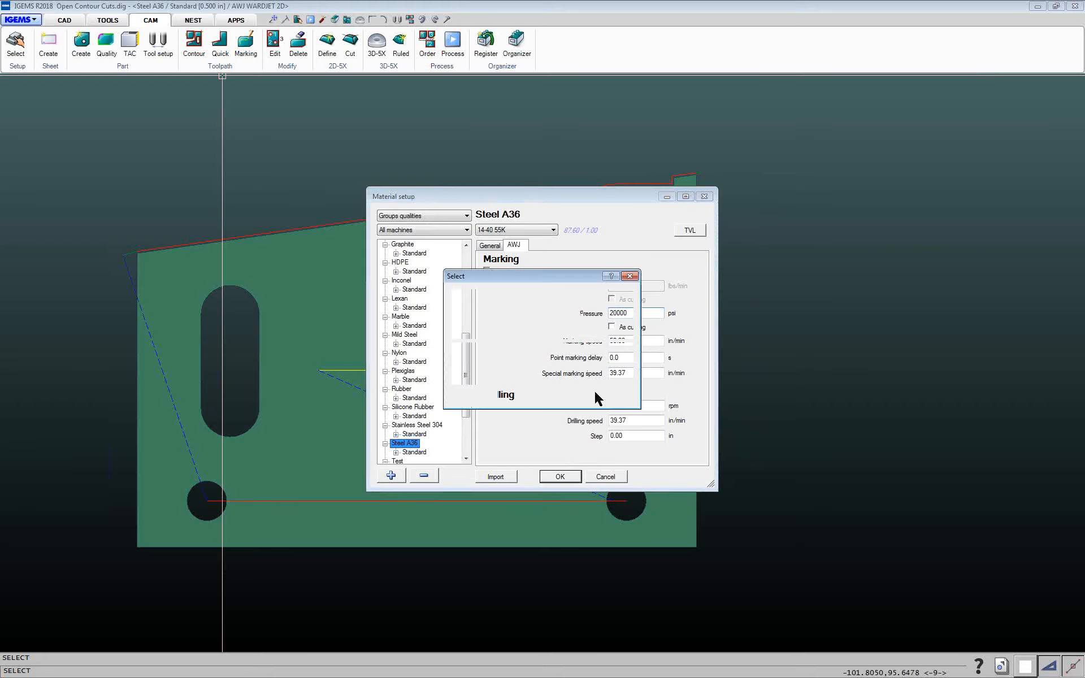
click(534, 395)
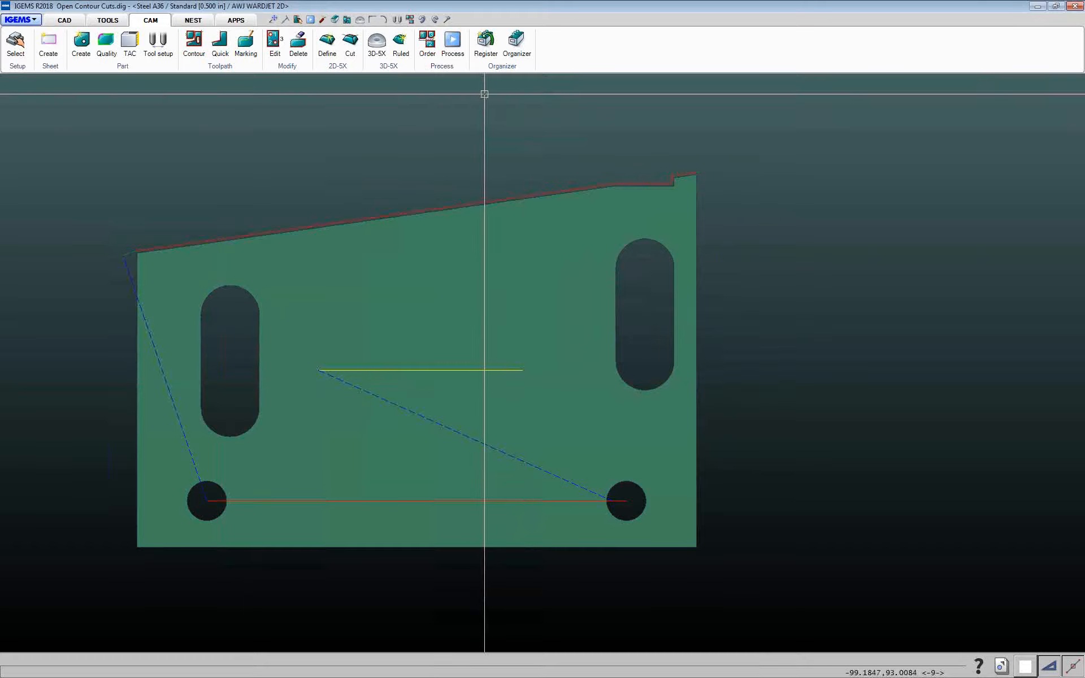
drag(66, 114, 770, 577)
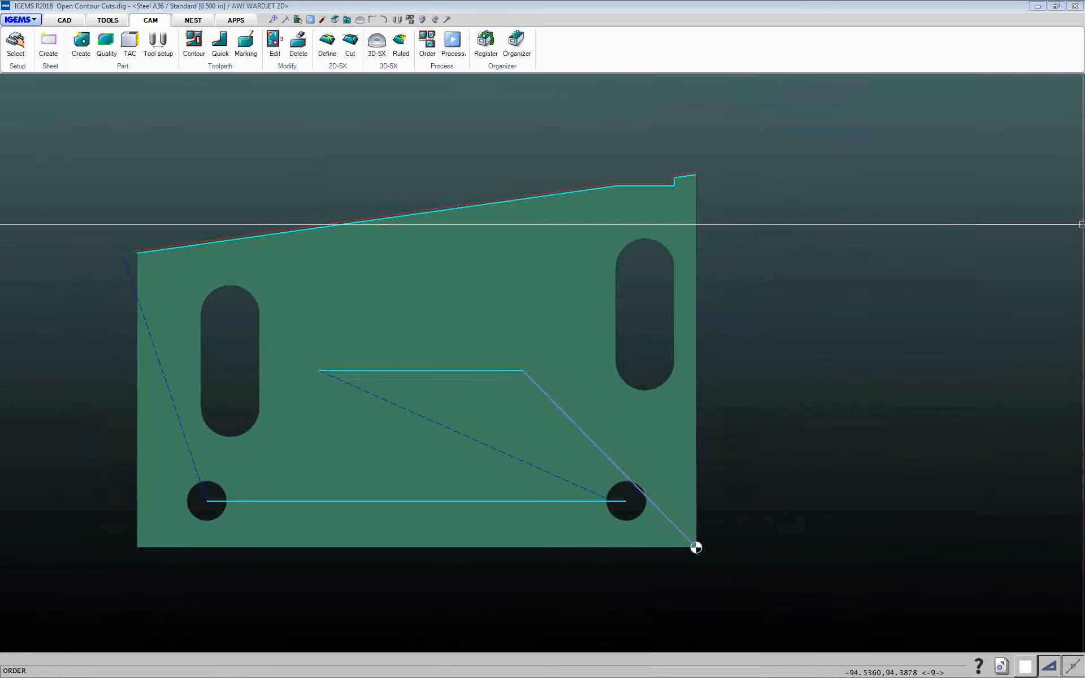
click(1084, 224)
Post-process the toolpaths with the AWJ WARDJET 2D postprocessor, accepting its default settings
click(454, 44)
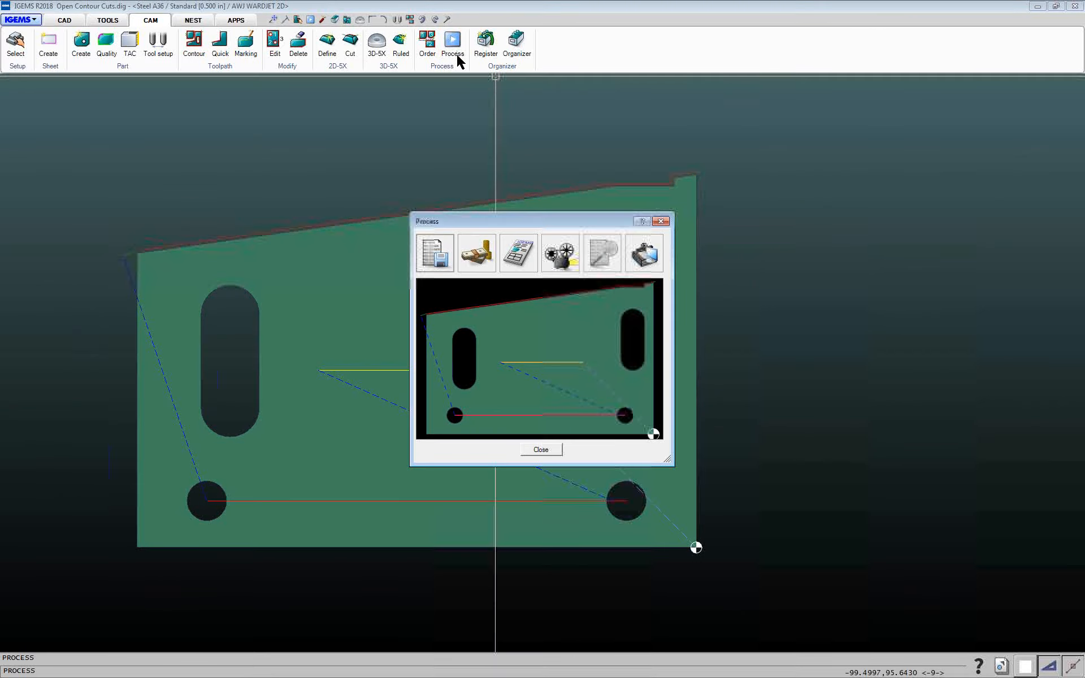
drag(585, 225, 442, 211)
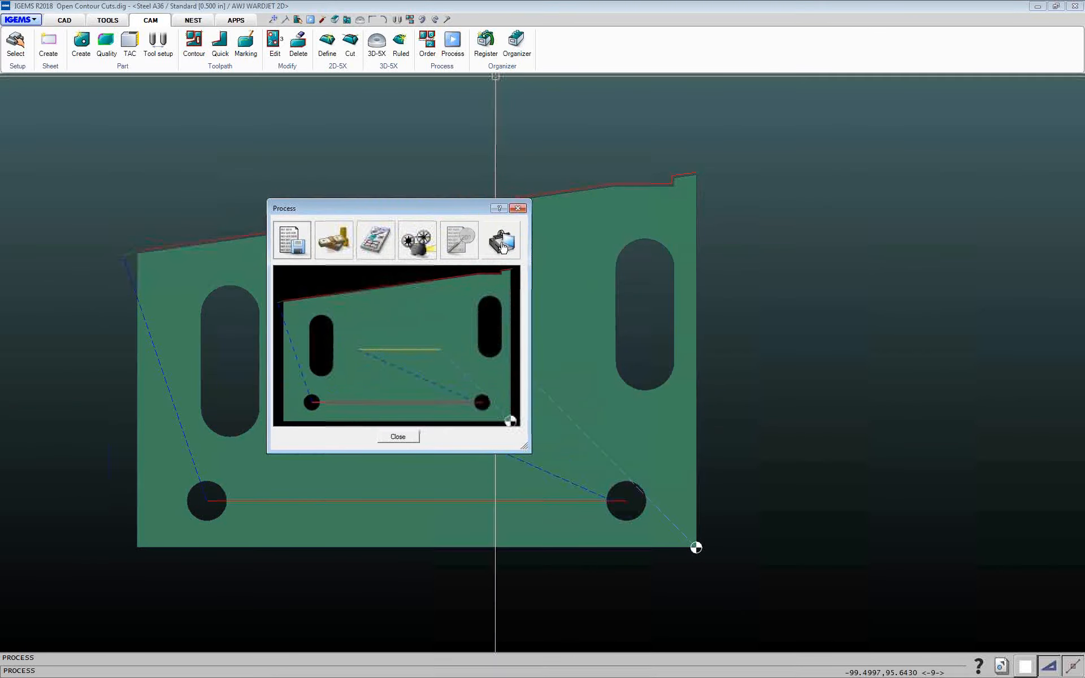
click(503, 247)
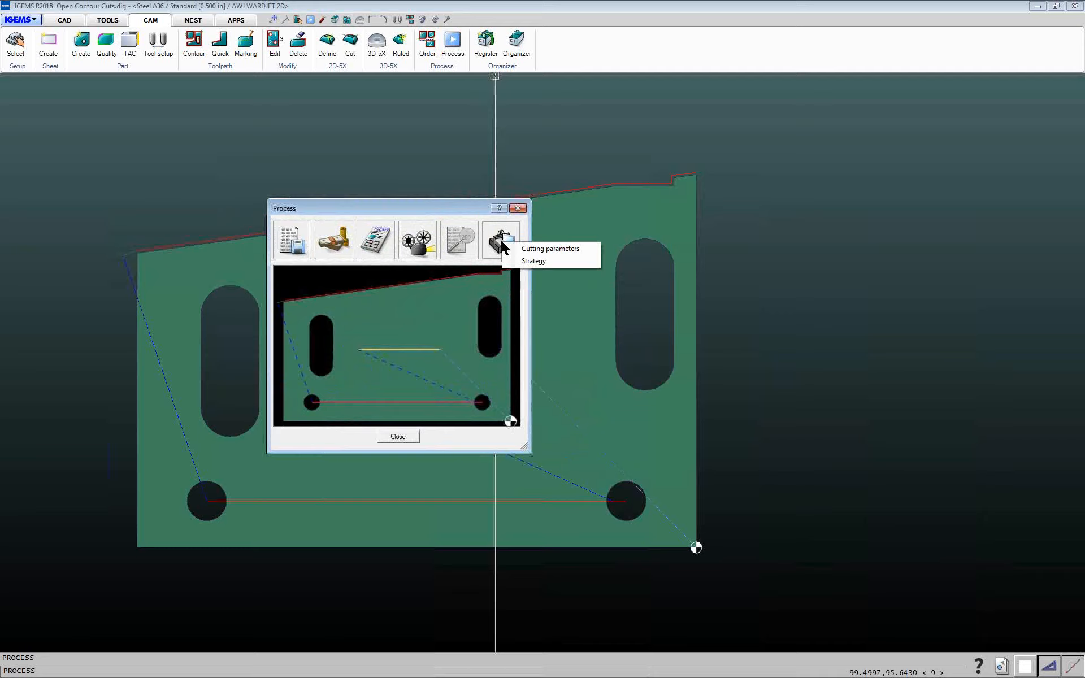
click(407, 221)
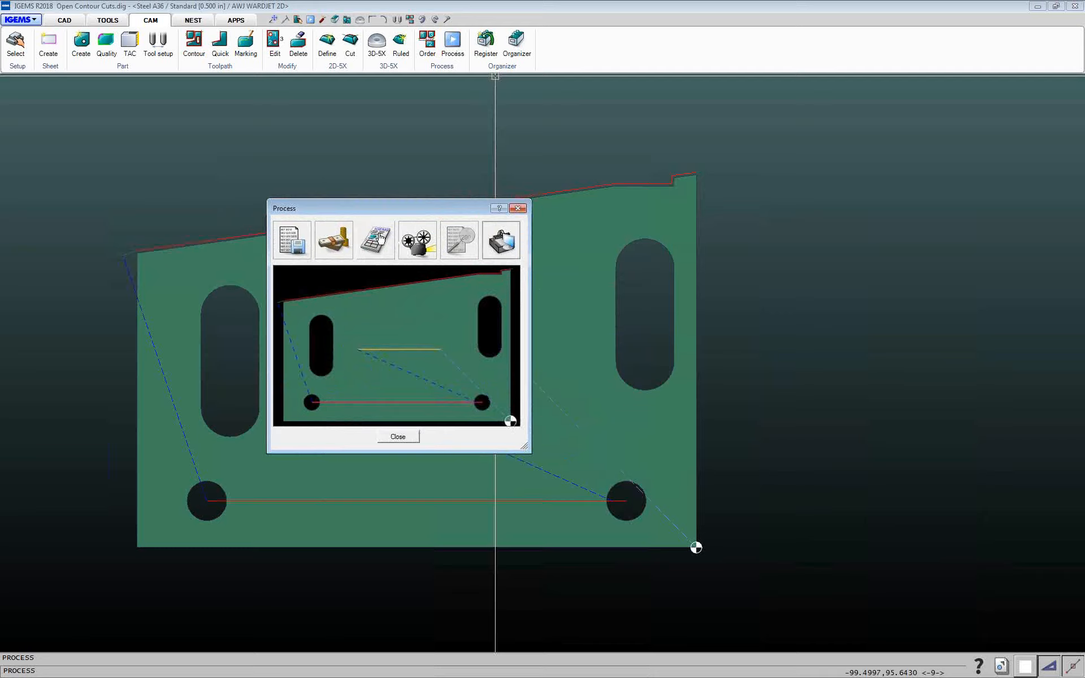
click(459, 240)
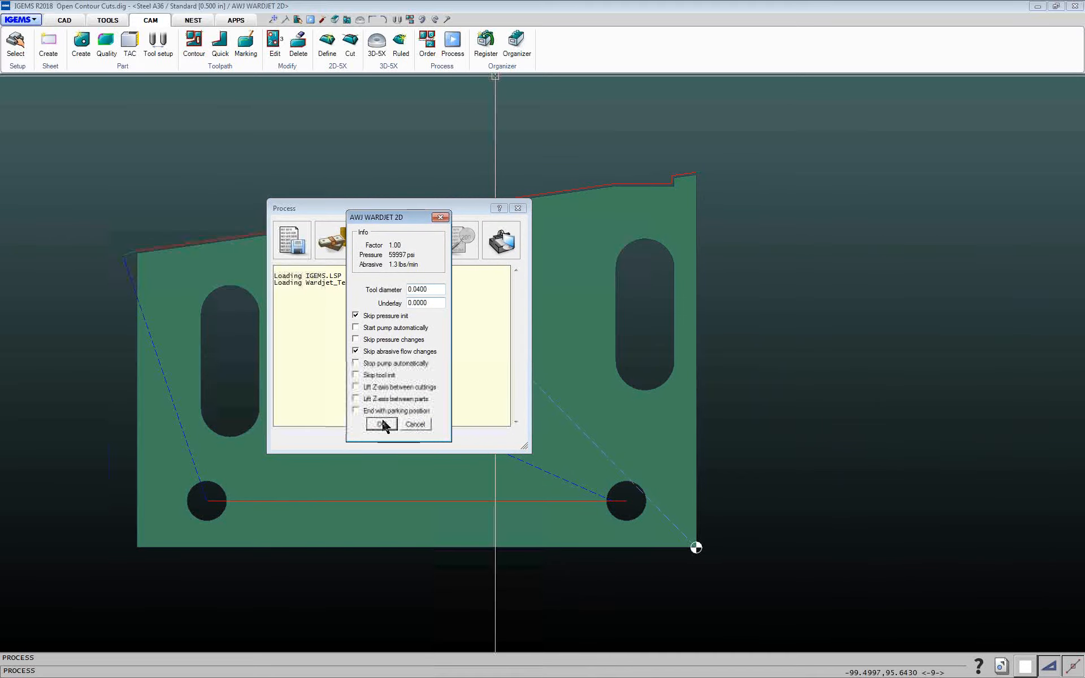
click(382, 424)
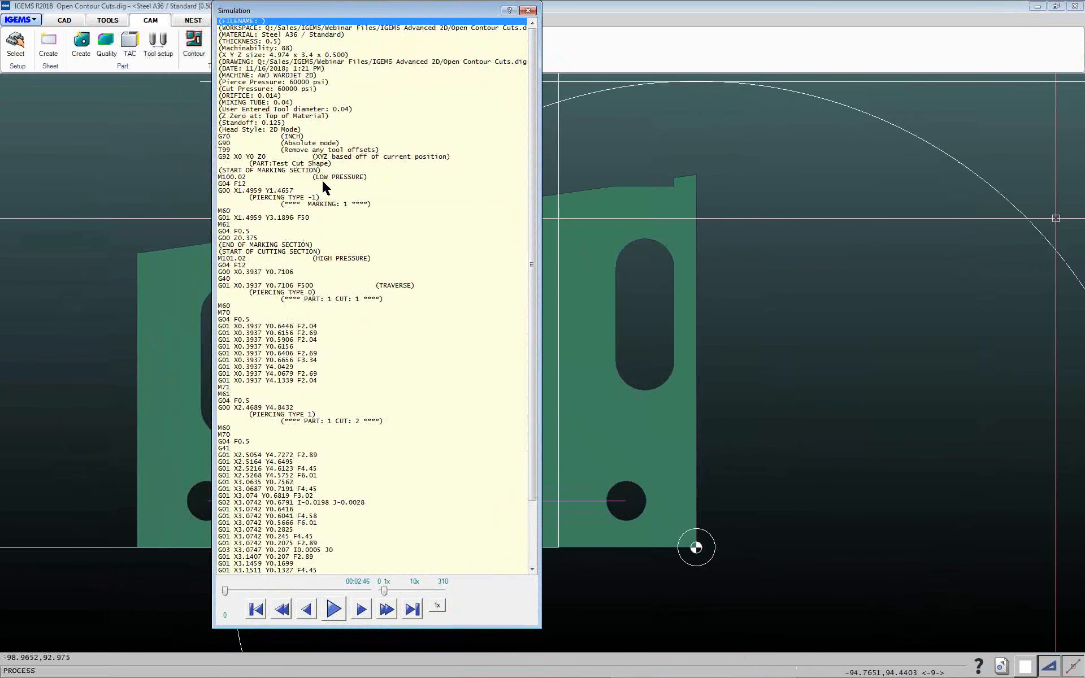
Step through the NC code lines in the simulation to examine each marking and cutting move
click(242, 191)
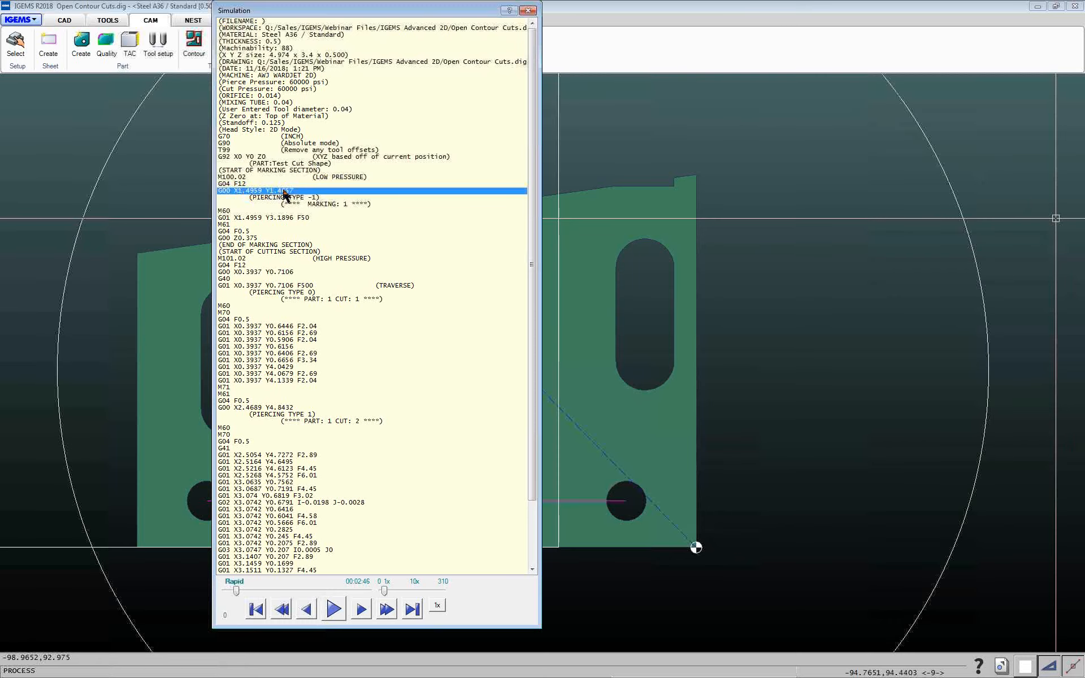
drag(323, 10, 837, 19)
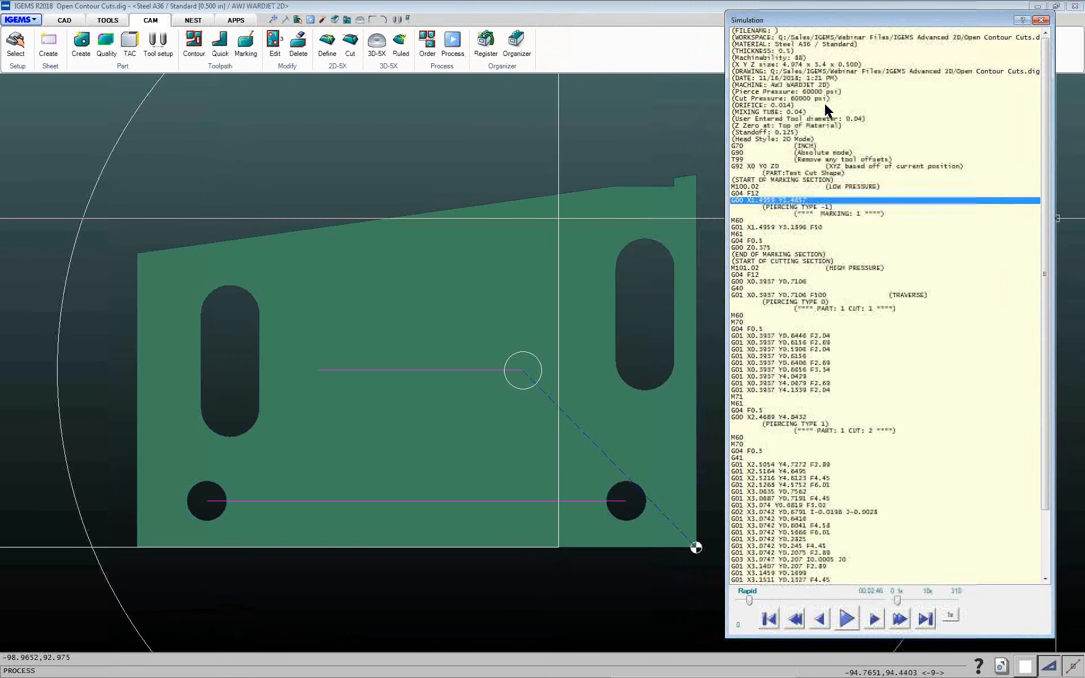
click(770, 228)
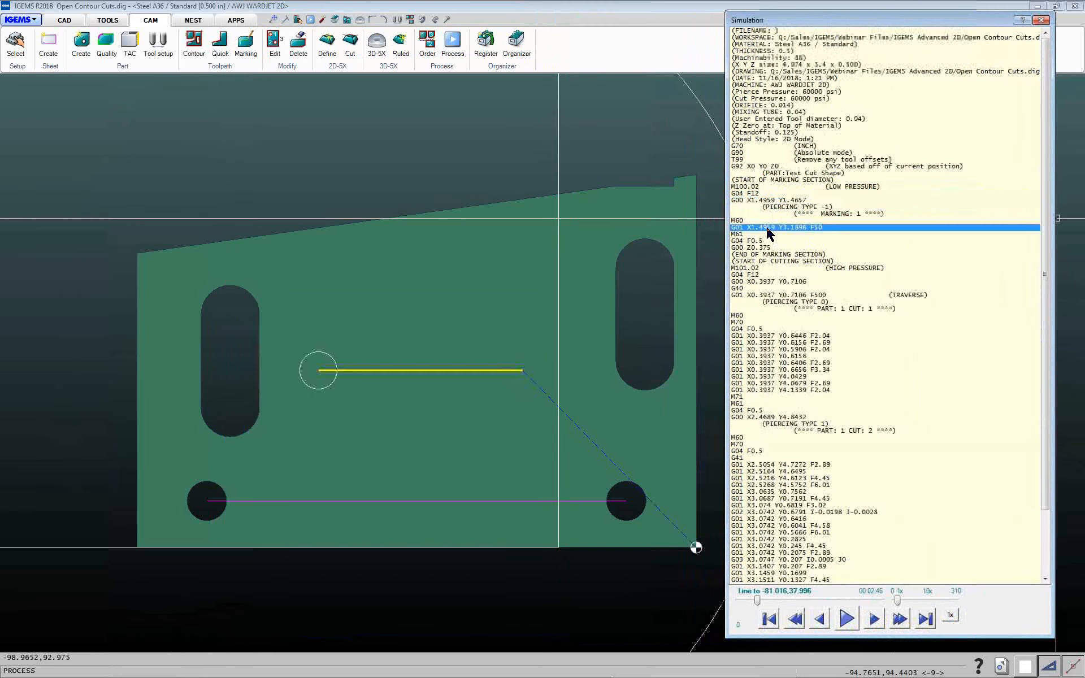
click(738, 221)
click(741, 227)
click(741, 221)
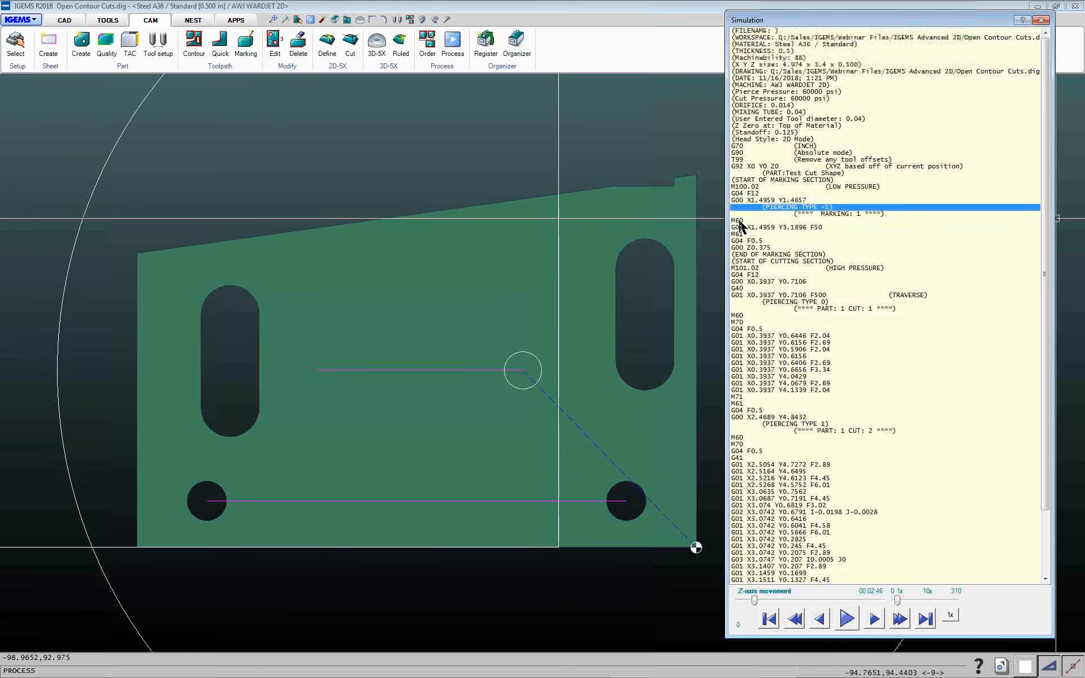
click(770, 228)
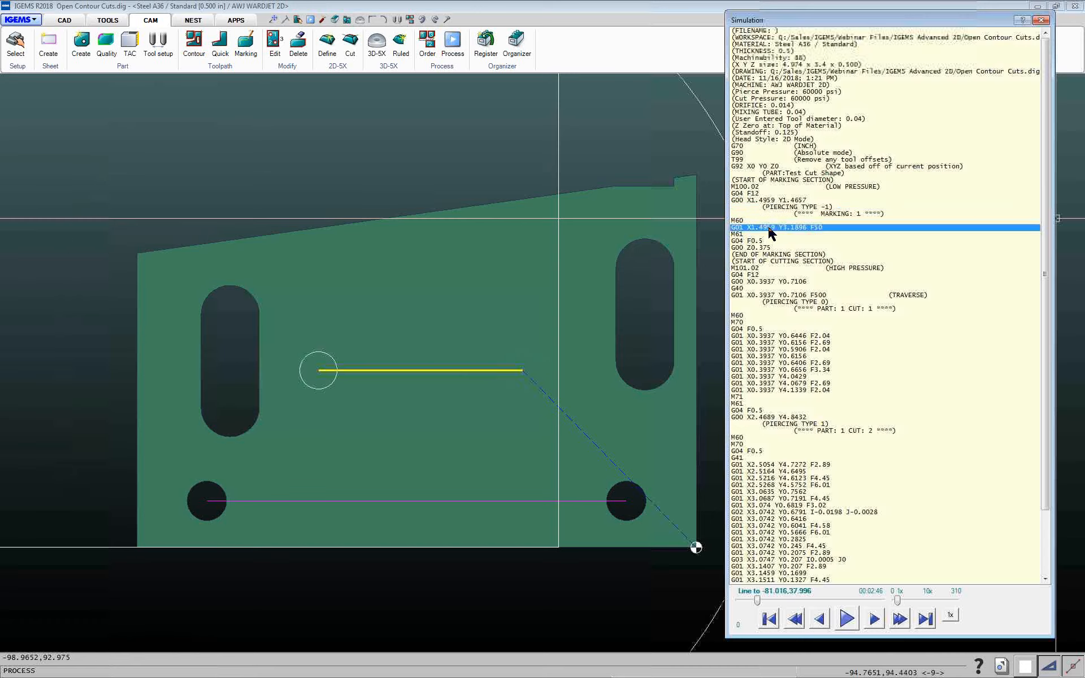
click(759, 255)
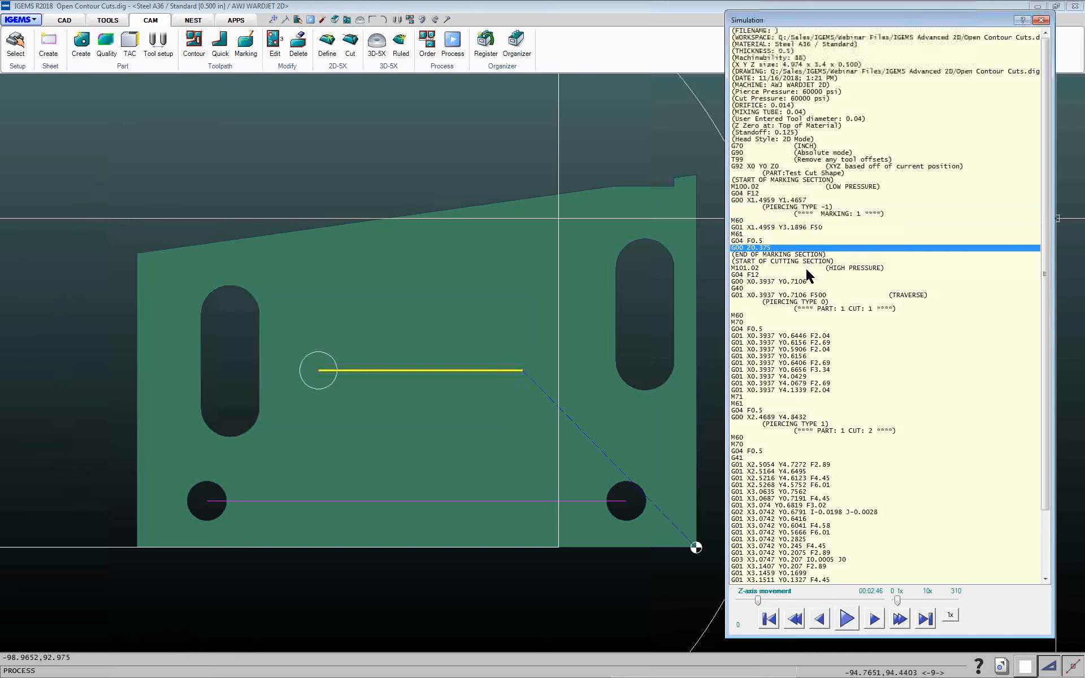
click(756, 277)
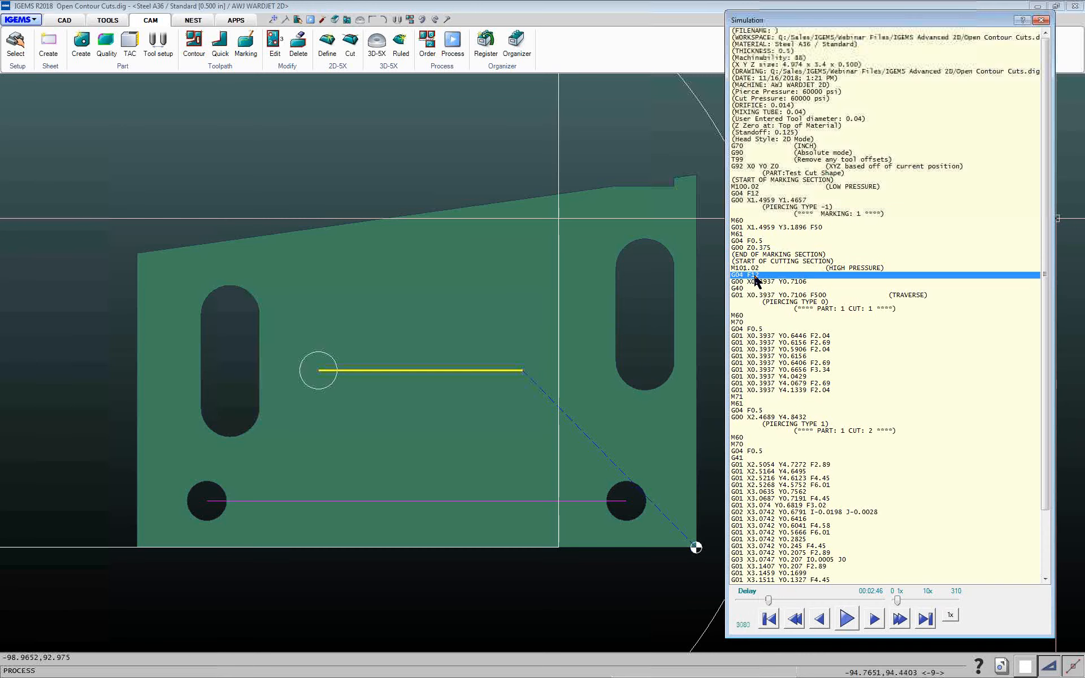
click(757, 281)
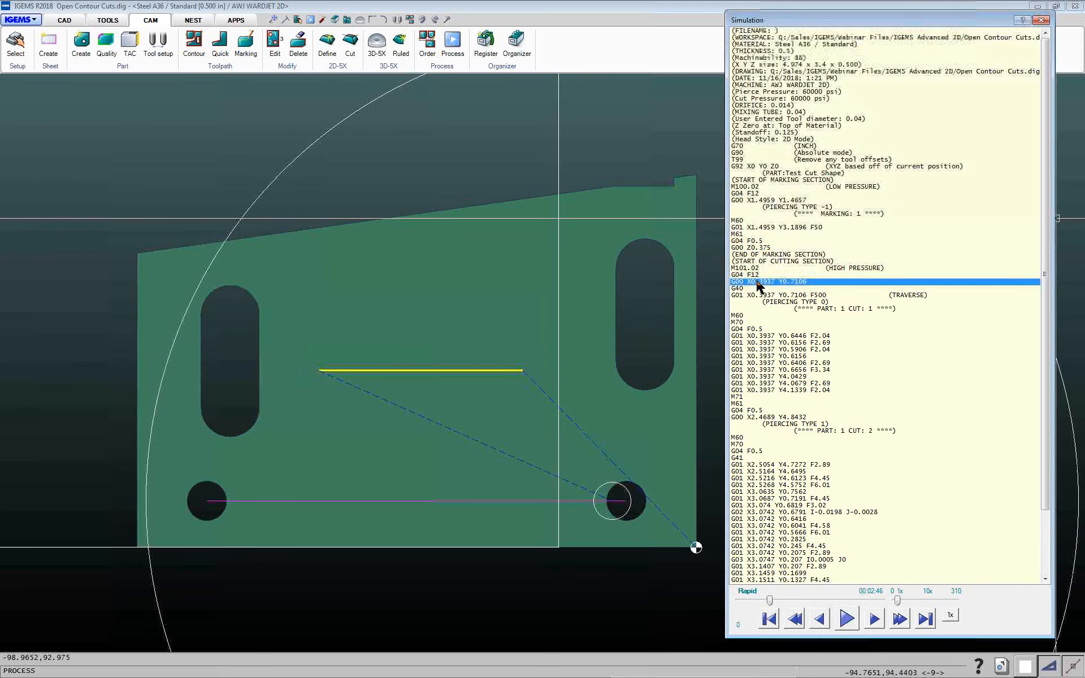
click(759, 292)
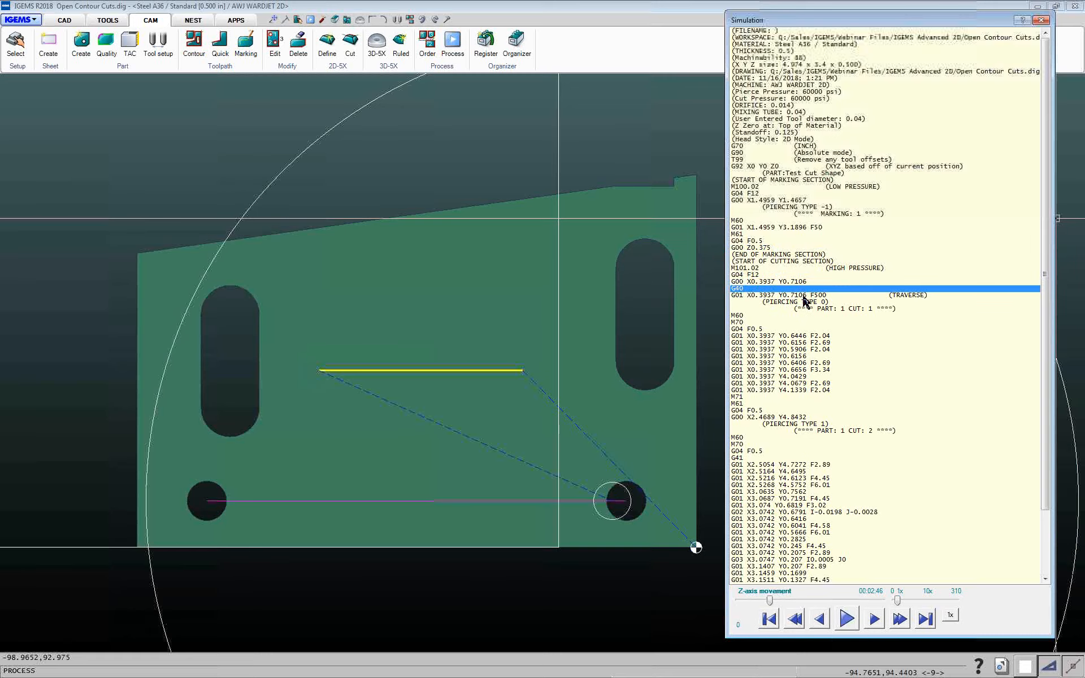
click(779, 337)
click(783, 390)
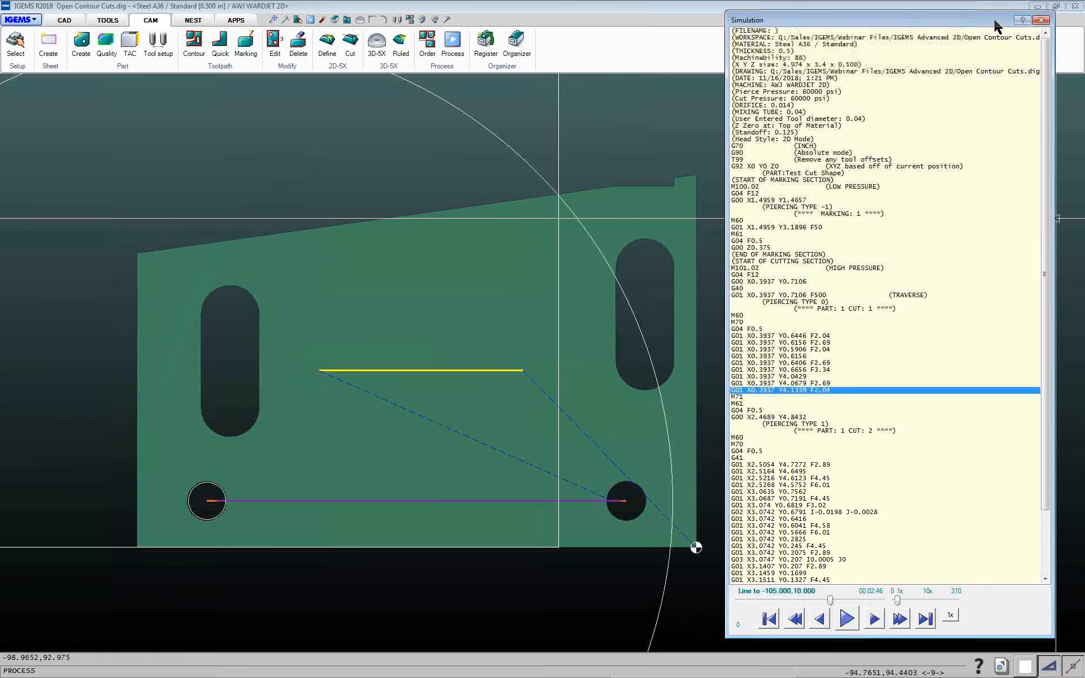
click(1042, 20)
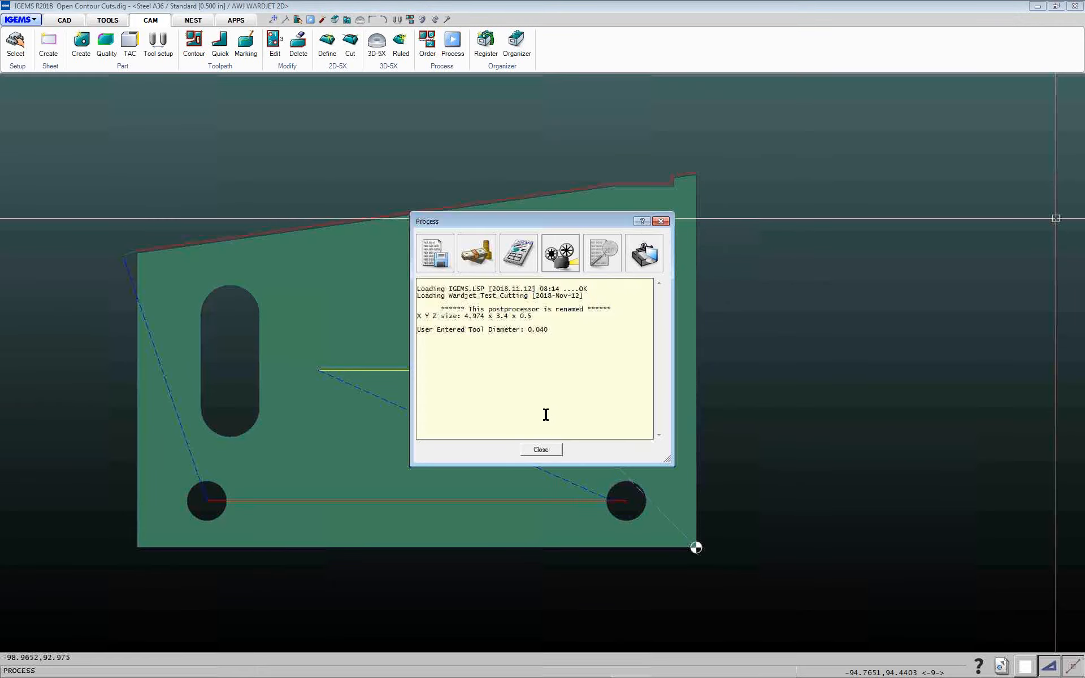
click(544, 451)
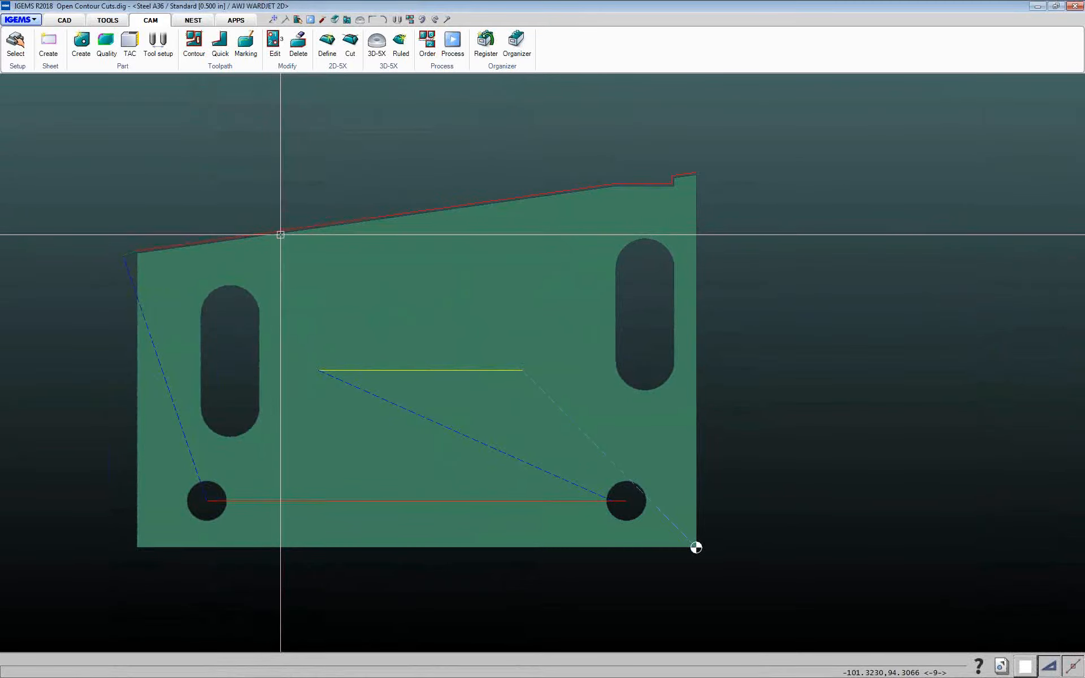
Switch to the open drawing Manual Command.dig
click(1001, 667)
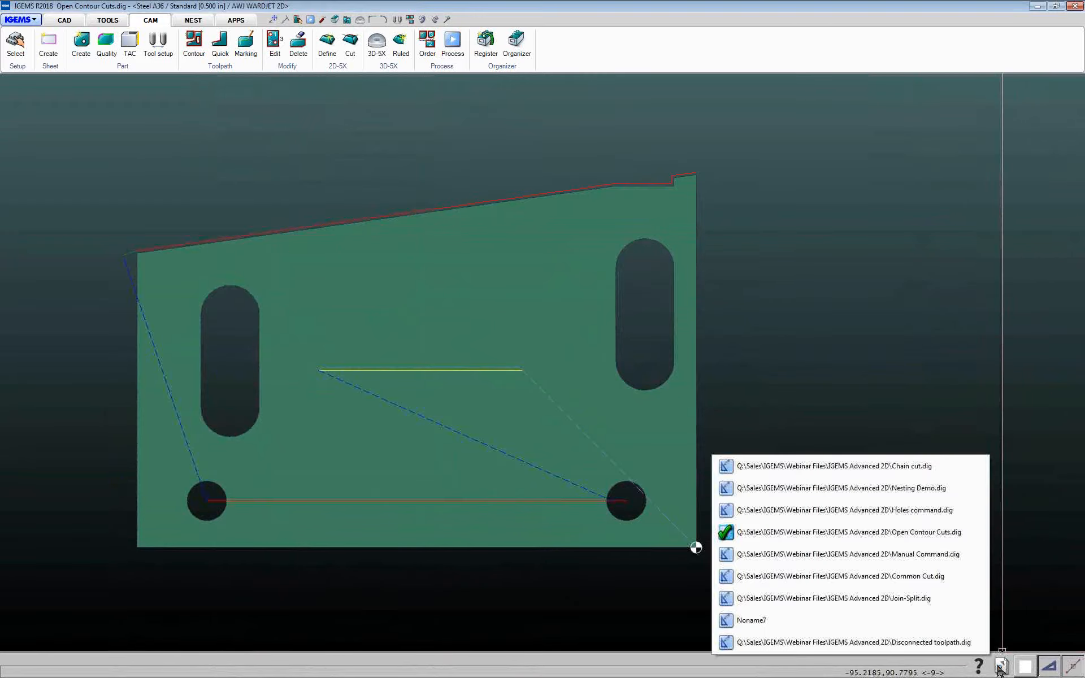
click(886, 556)
Measure the horizontal length of the shape's bottom edge
middle_drag(288, 547, 385, 501)
scroll(331, 406, up, 2)
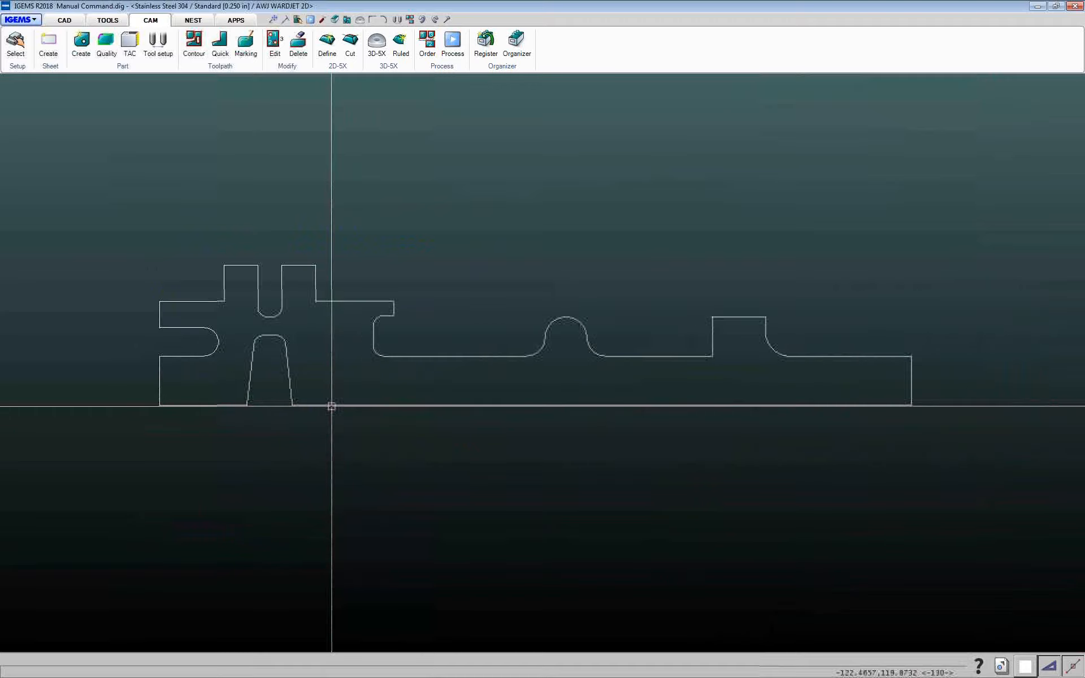
middle_drag(331, 407, 282, 425)
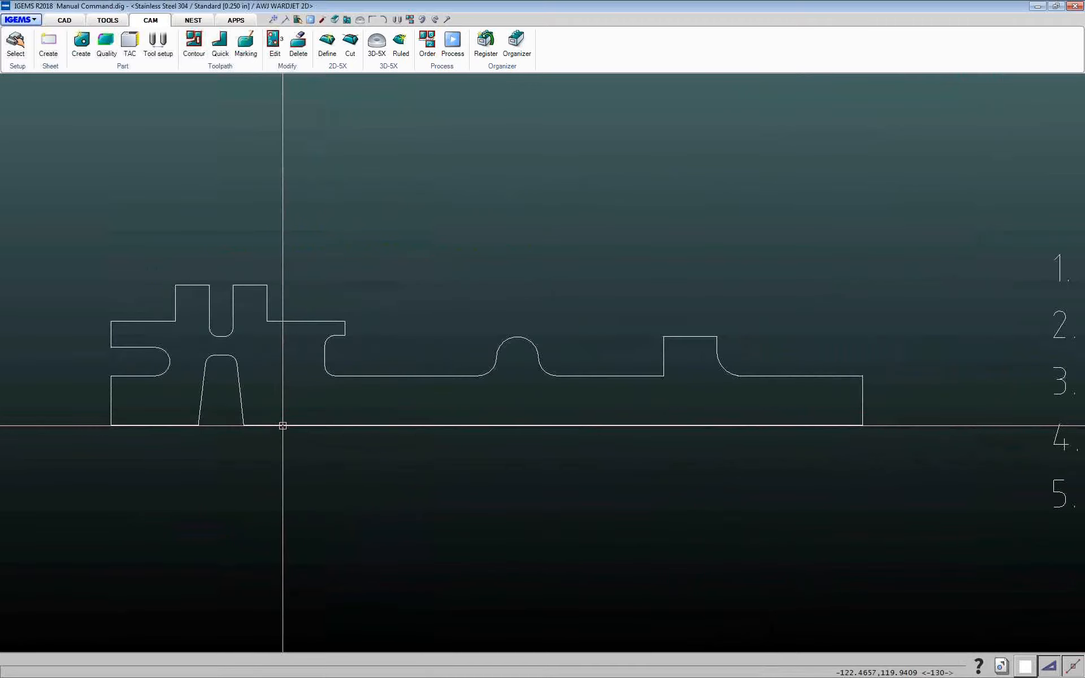
scroll(681, 424, down, 1)
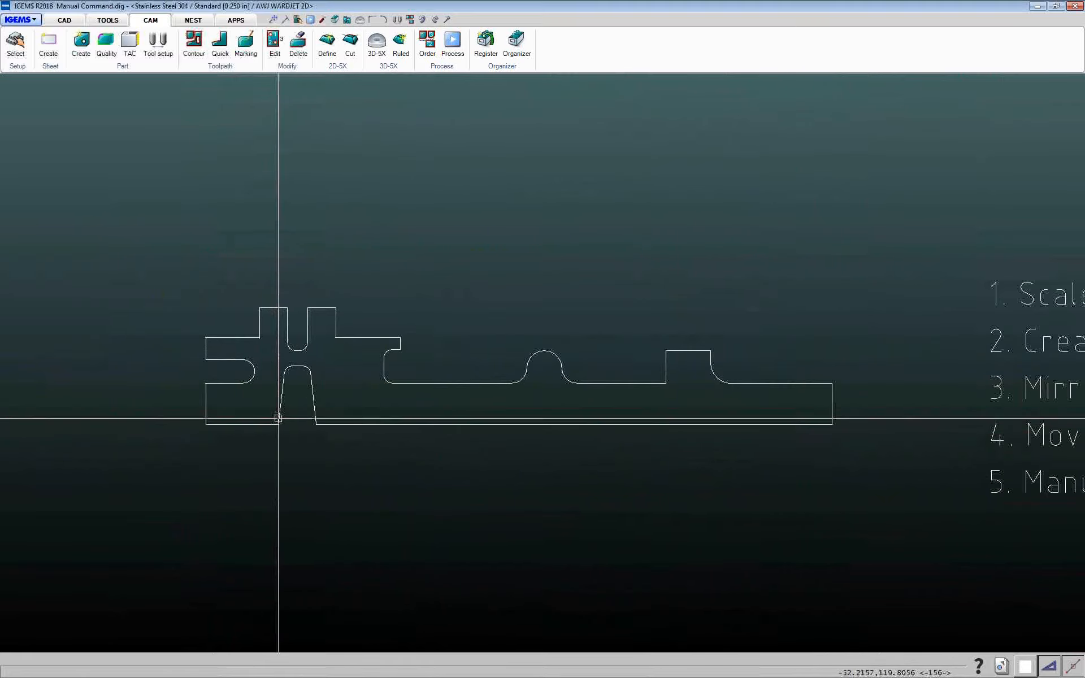
middle_drag(480, 448, 400, 401)
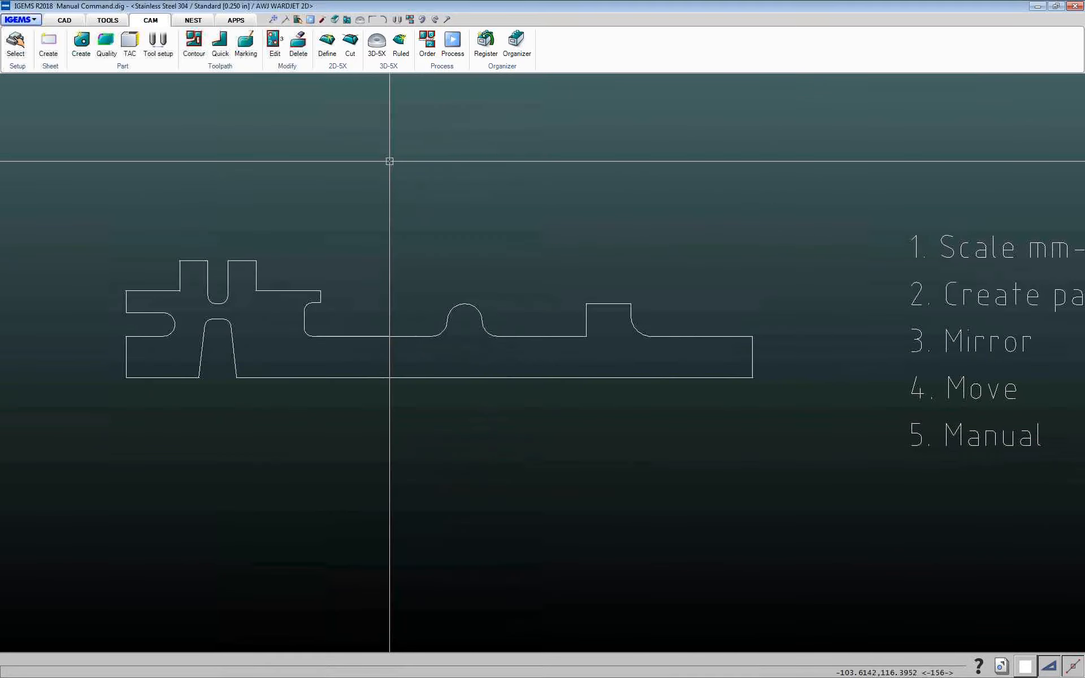
click(446, 20)
click(753, 378)
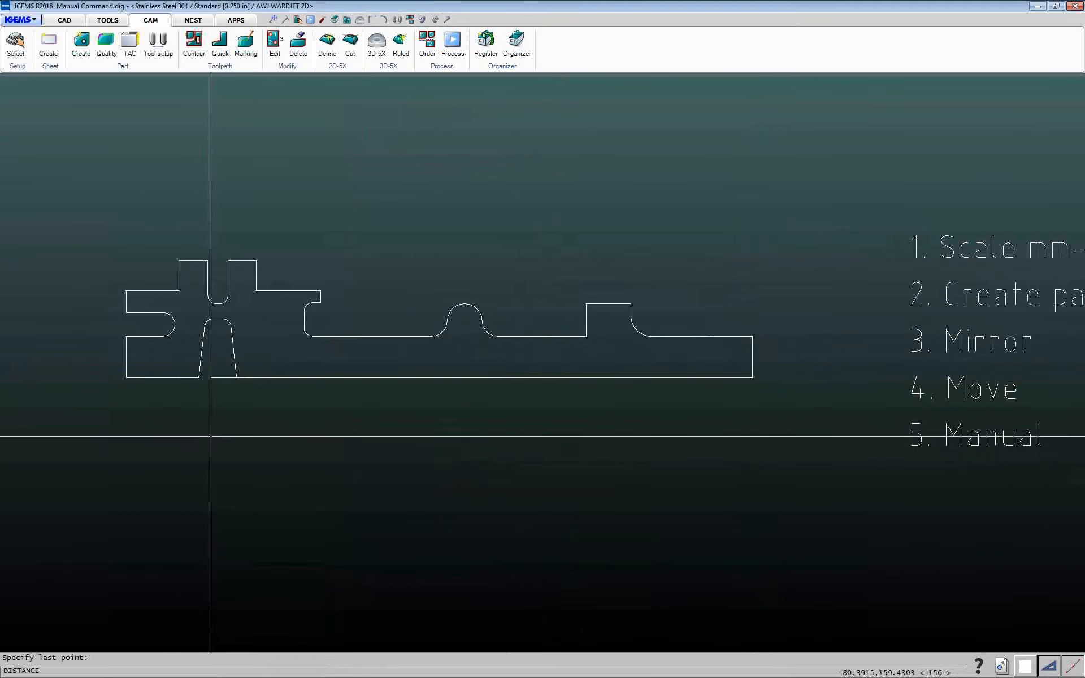
click(126, 377)
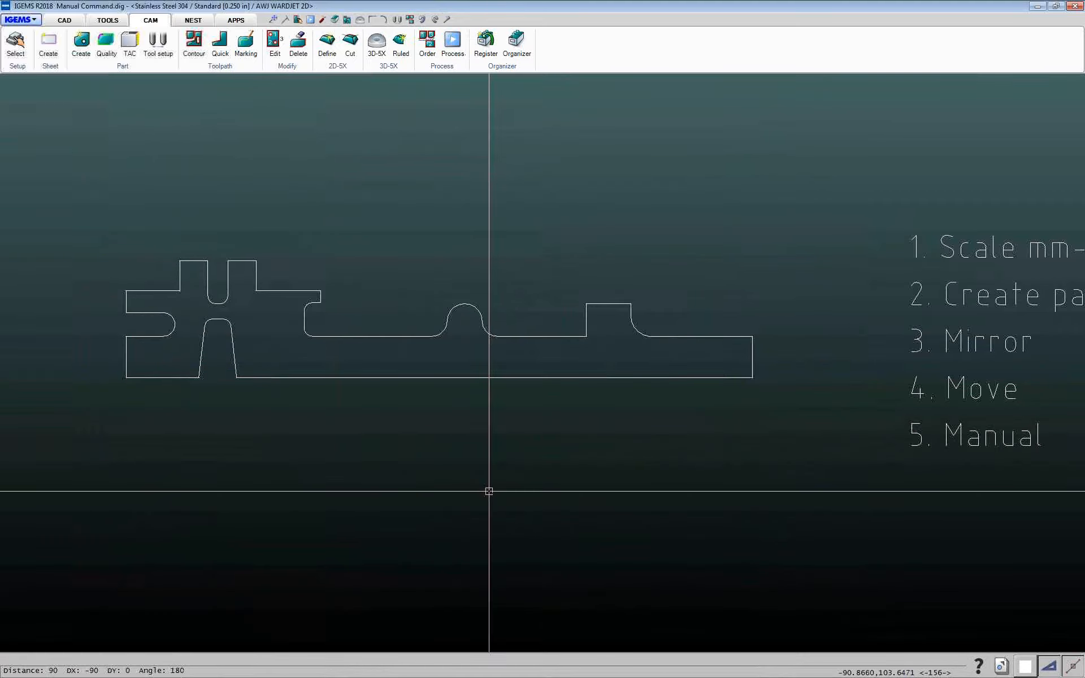
Scale the whole shape by 1/25.4 about a base point below it to convert millimetres to inches
scroll(489, 491, down, 3)
middle_drag(489, 491, 431, 499)
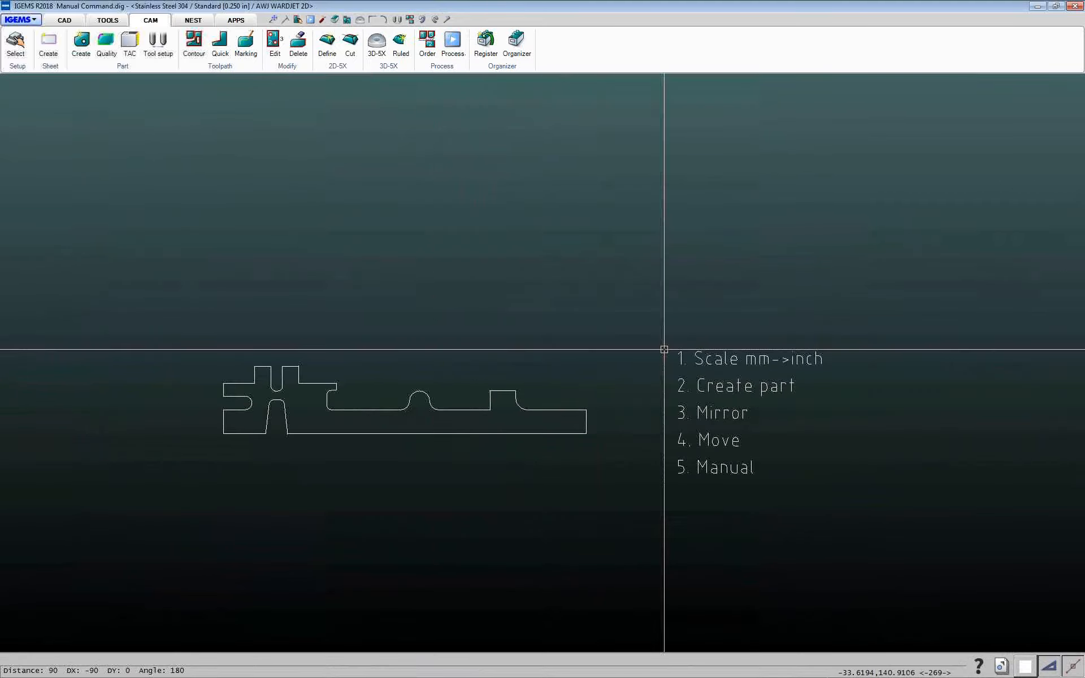
click(65, 20)
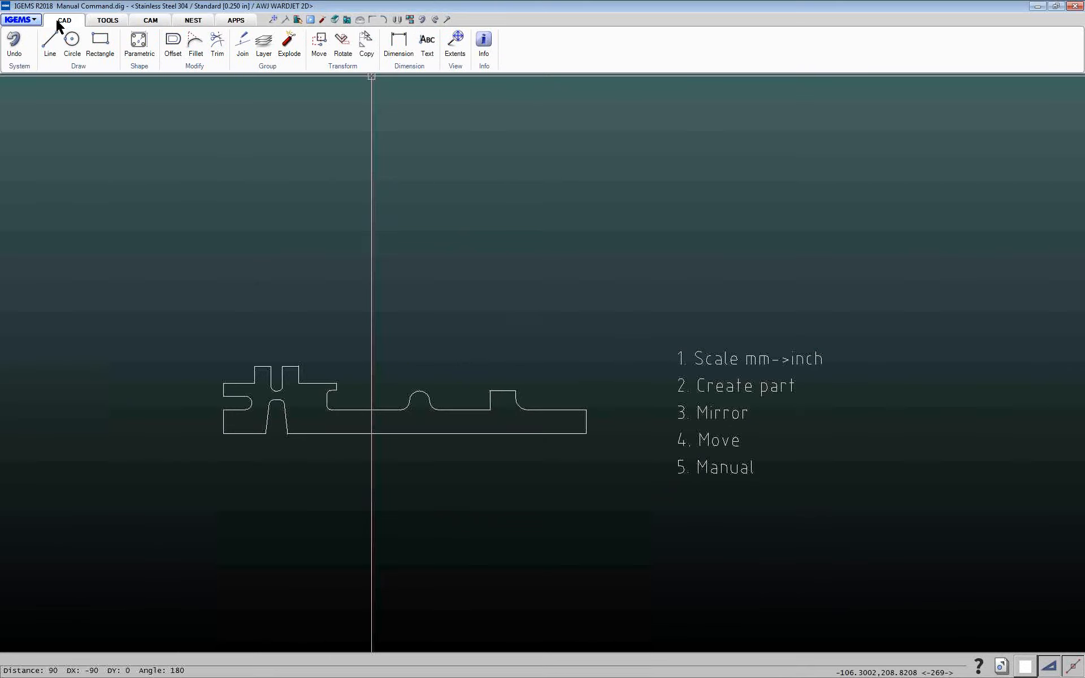
click(346, 67)
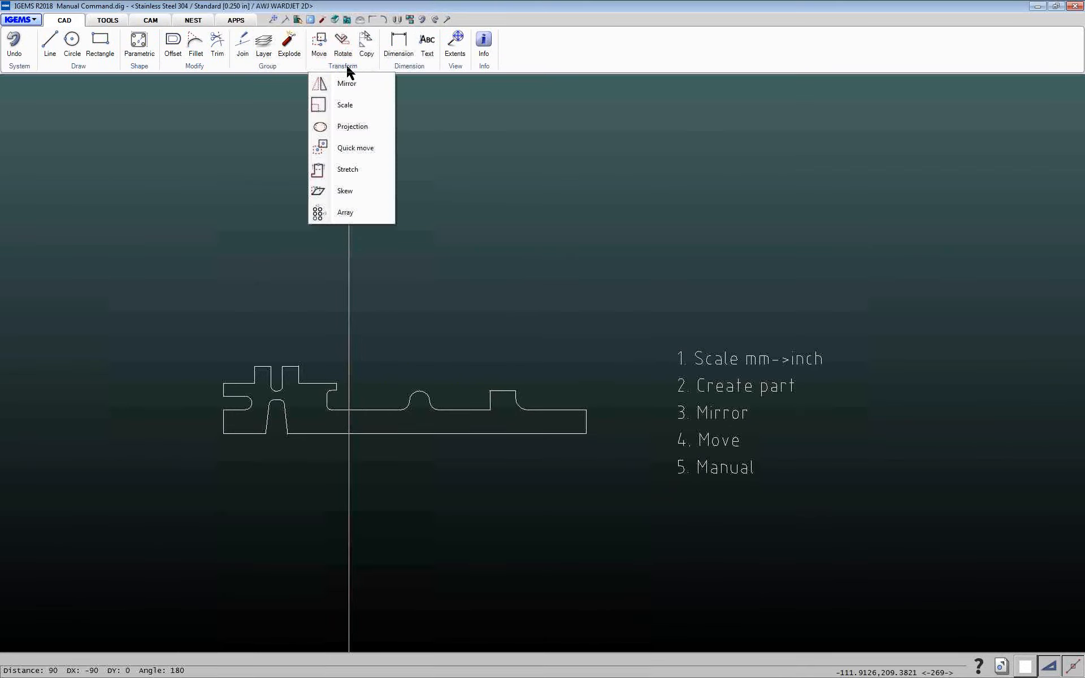
click(346, 105)
drag(117, 206, 902, 567)
right_click(902, 567)
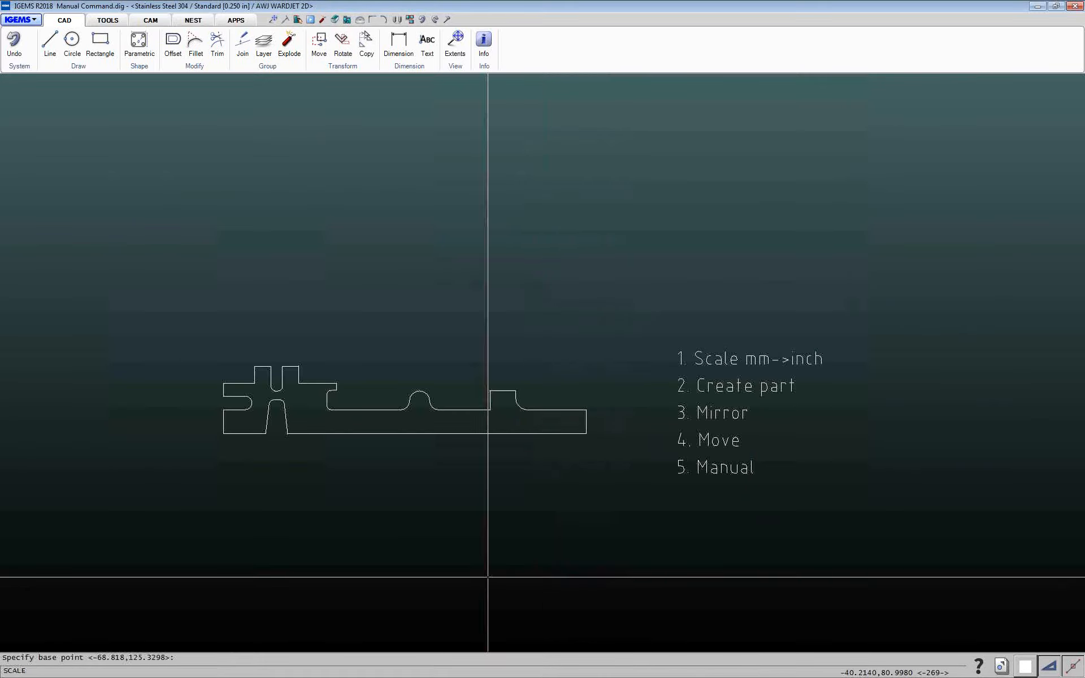
click(487, 575)
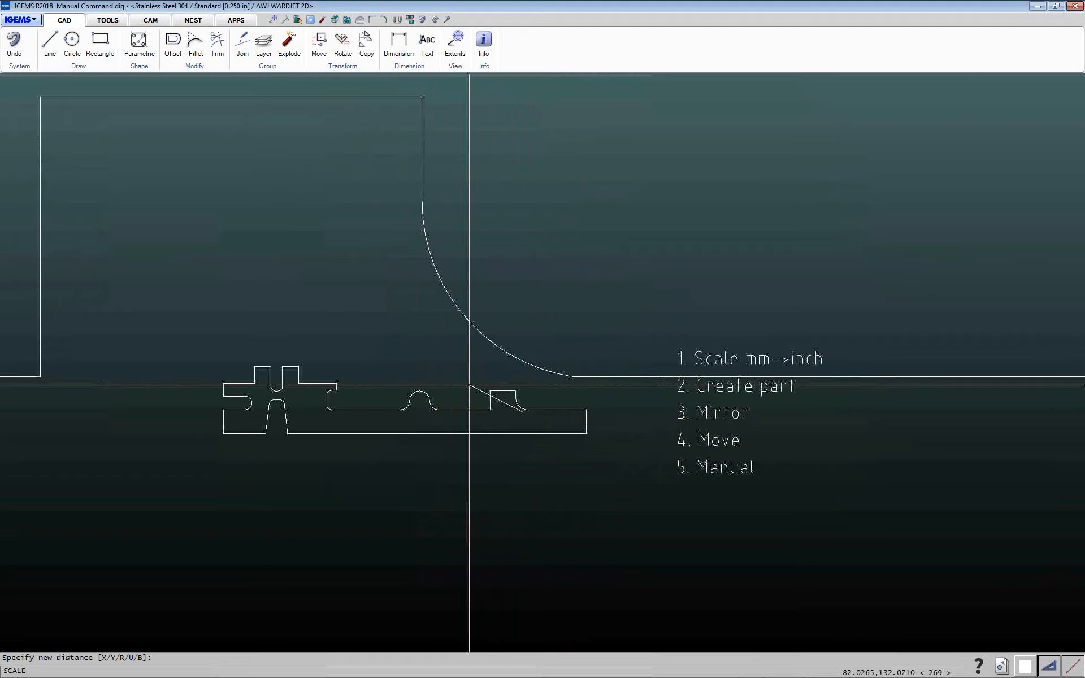
text(1/25.4)
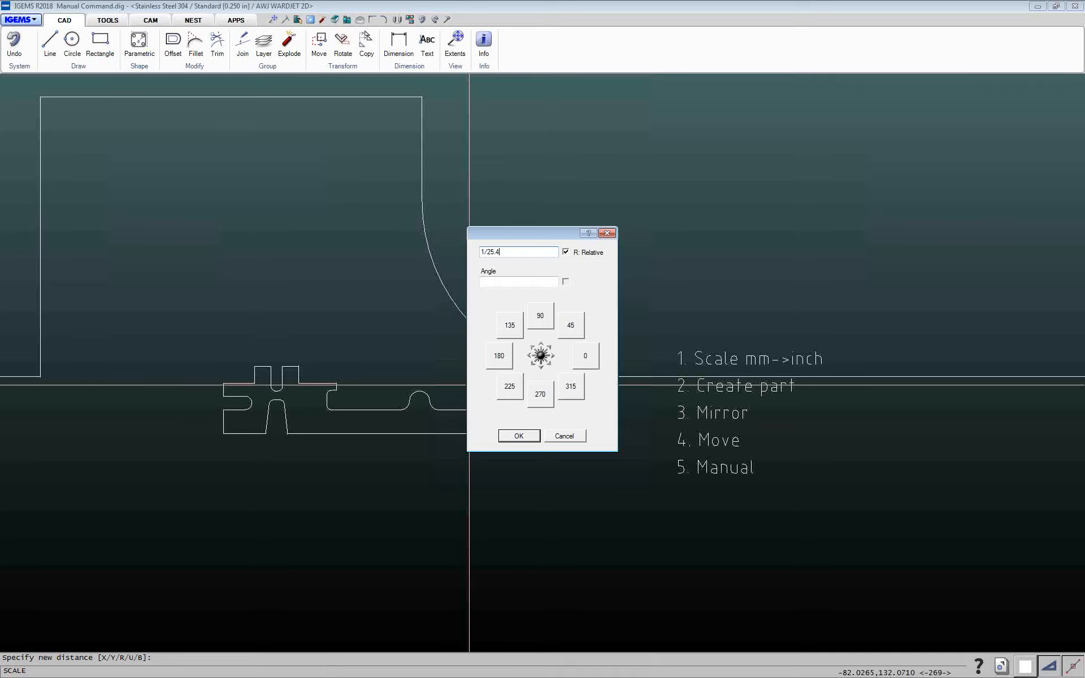
key(Return)
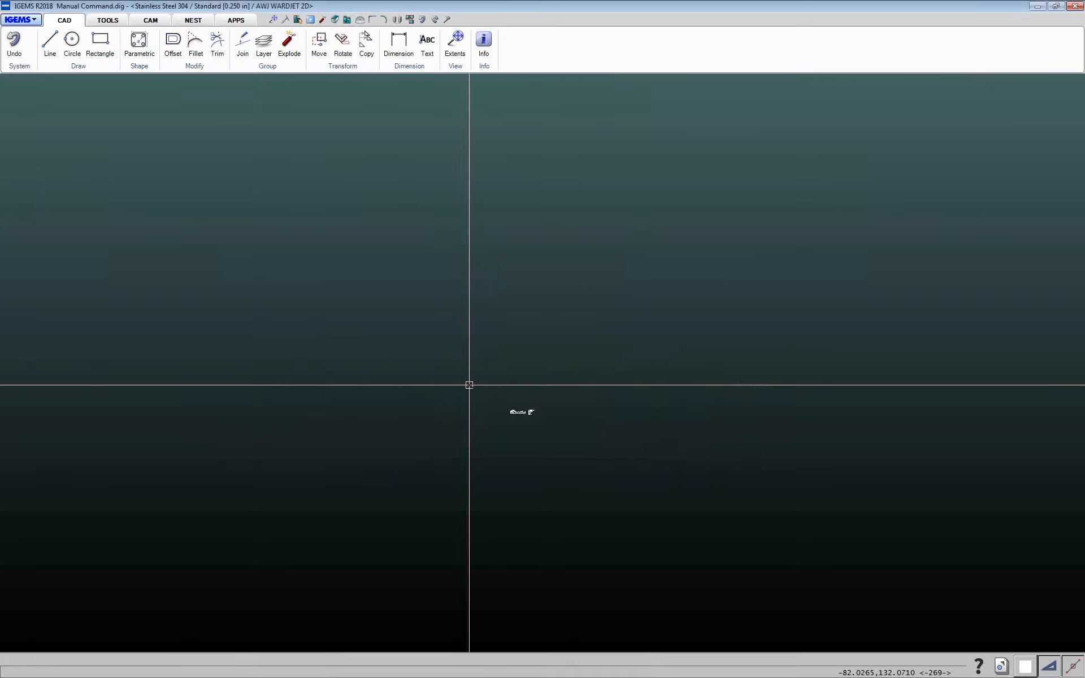
Create a part from the entire scaled shape
scroll(579, 450, up, 10)
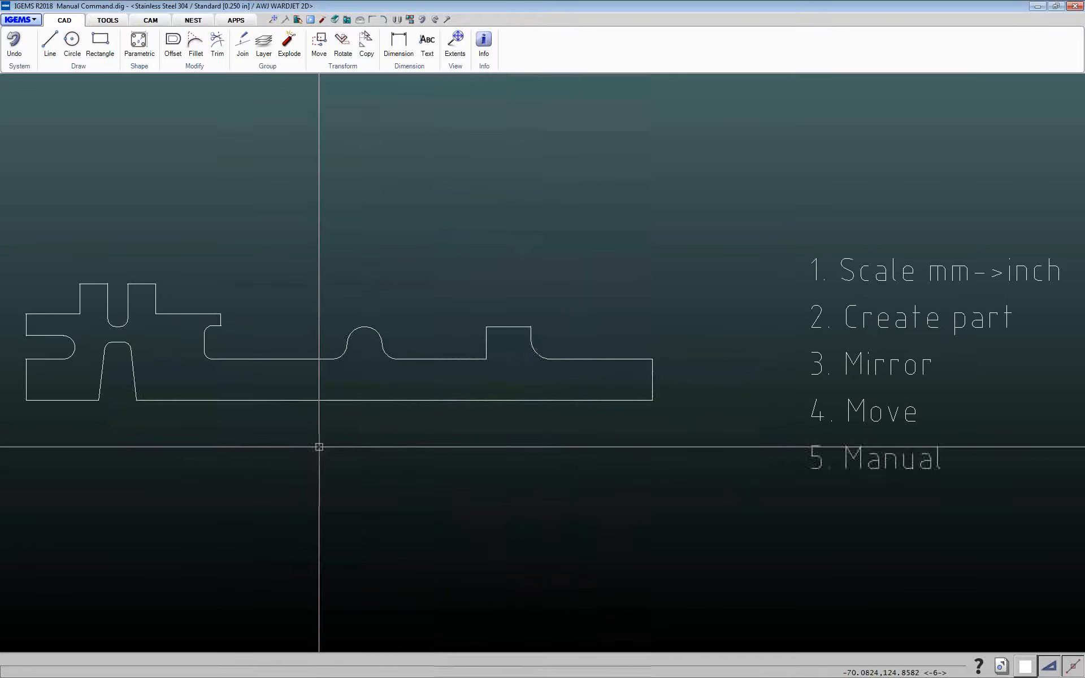
mouse_move(319, 447)
middle_down()
mouse_move(473, 465)
mouse_move(351, 443)
middle_up()
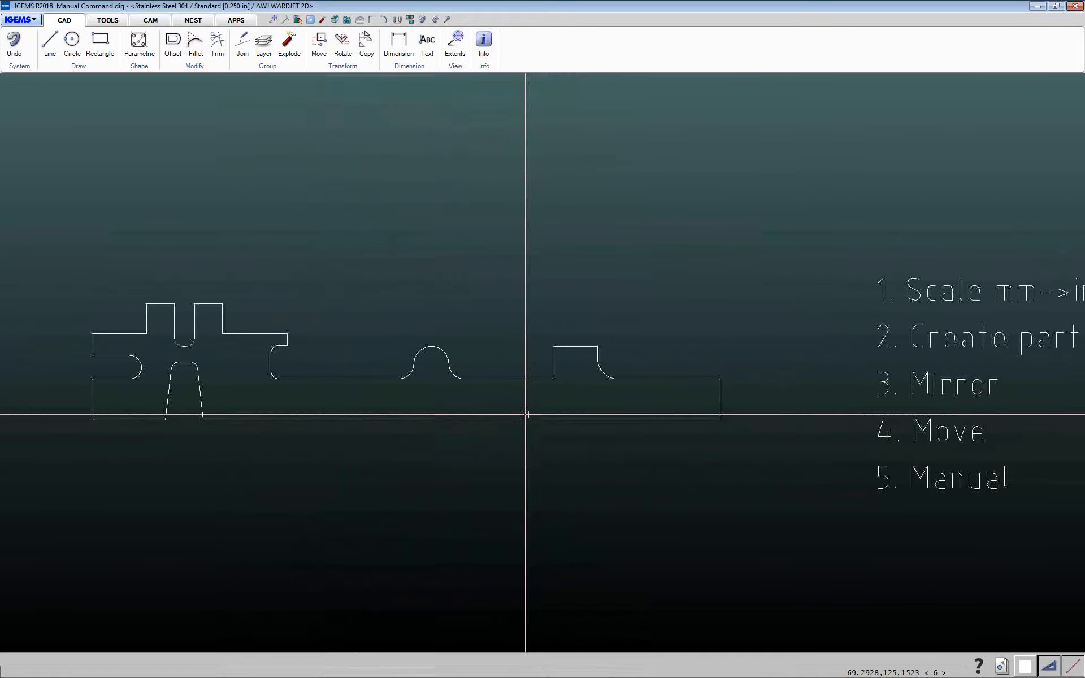
scroll(812, 404, up, 1)
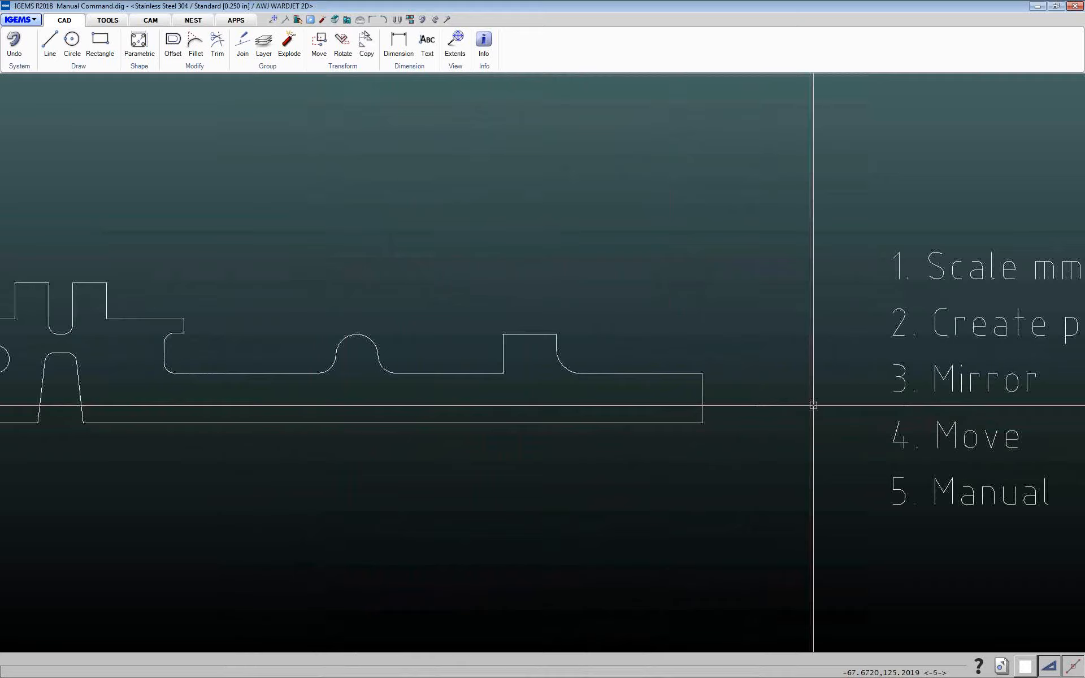
scroll(809, 409, down, 2)
middle_drag(808, 409, 744, 375)
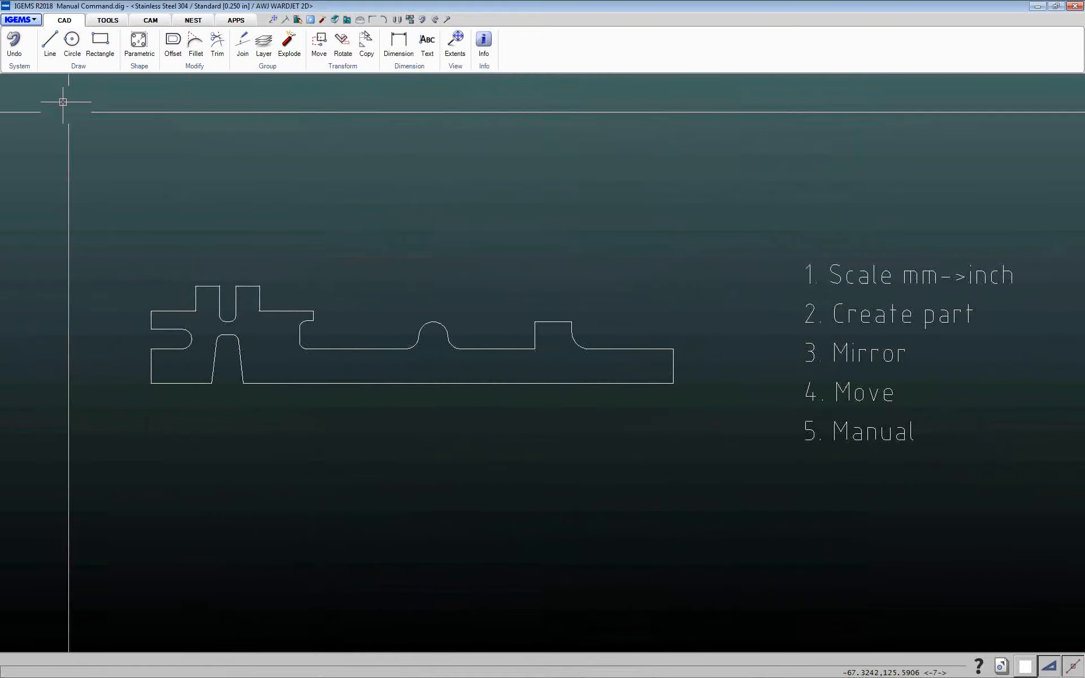
click(150, 21)
click(81, 45)
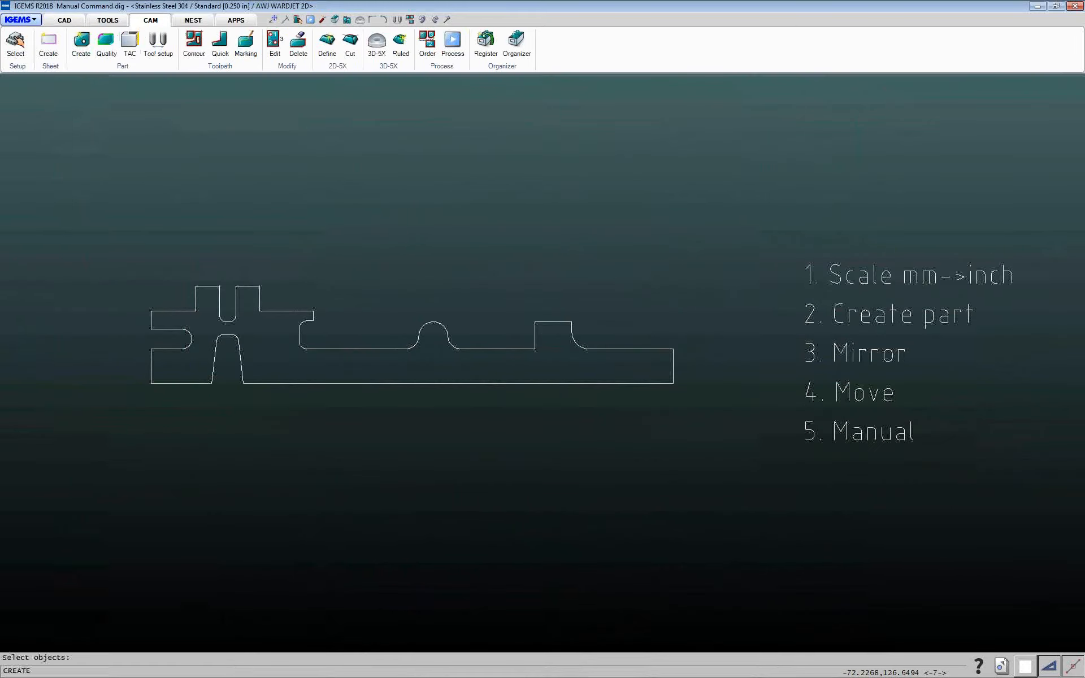
drag(84, 193, 700, 437)
right_click(698, 436)
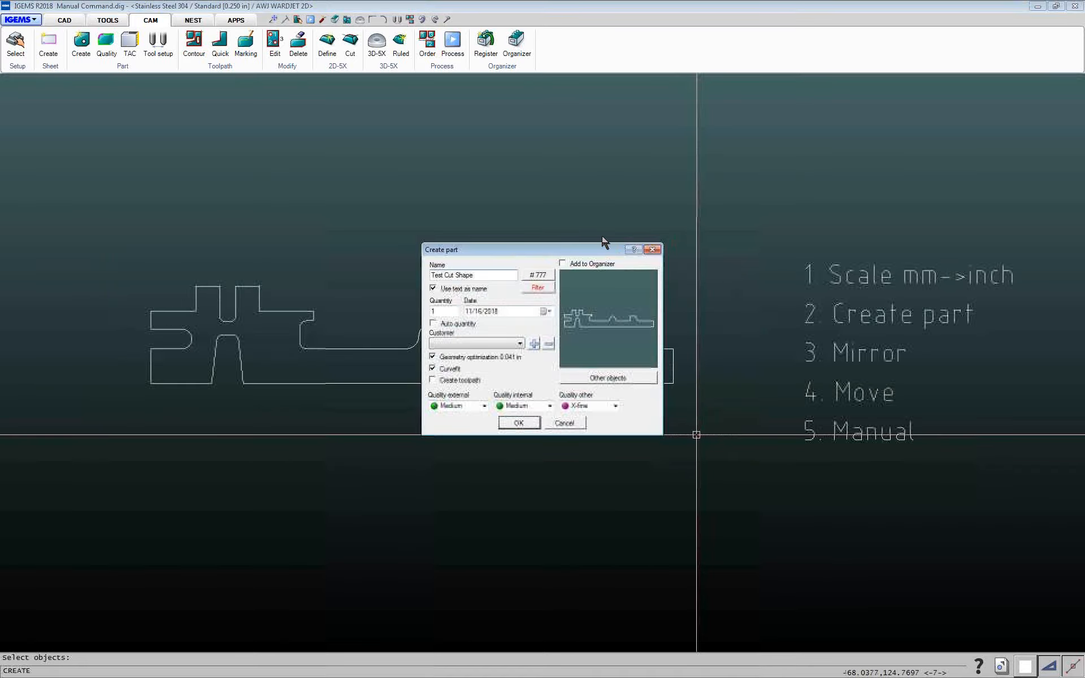
click(519, 424)
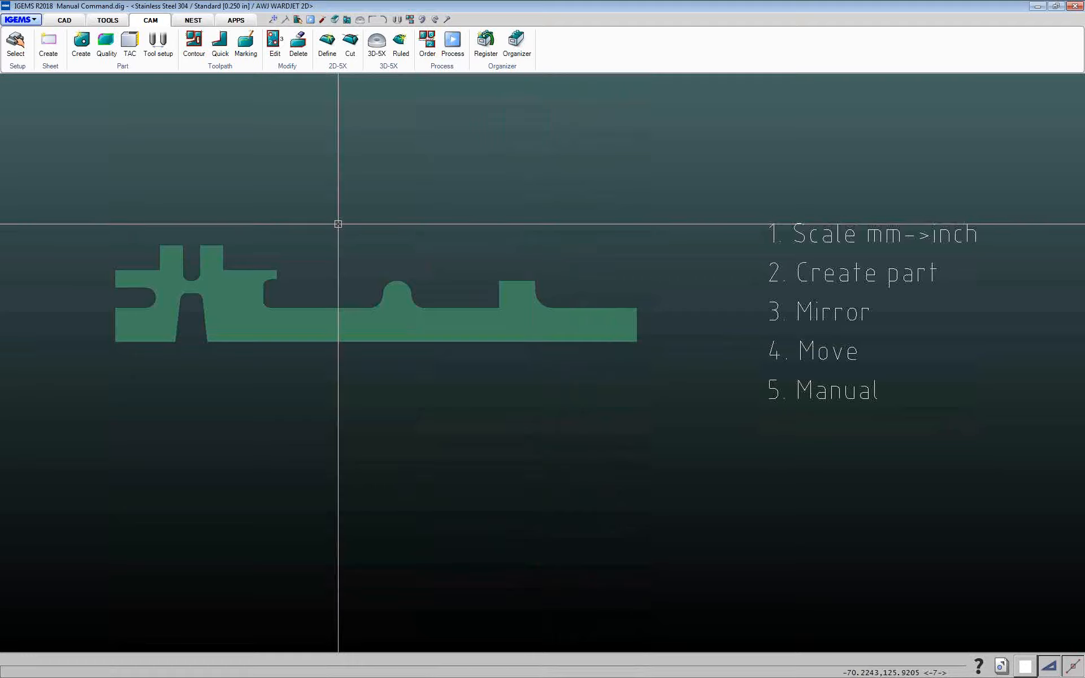
Mirror the part about its bottom edge, keeping the original
click(220, 50)
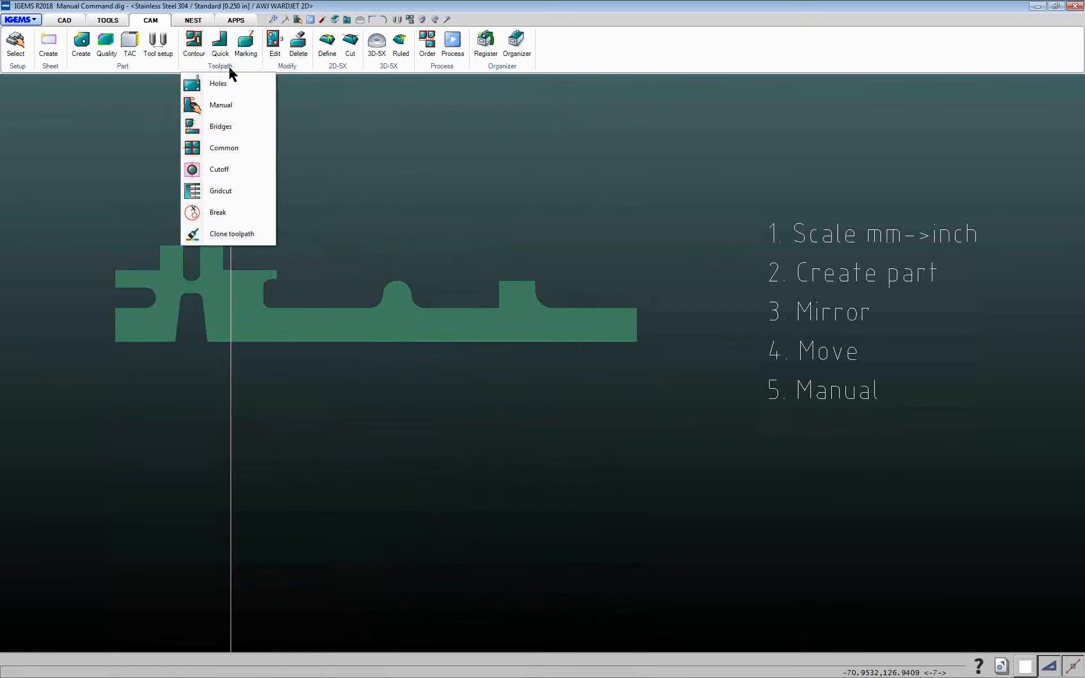
click(220, 105)
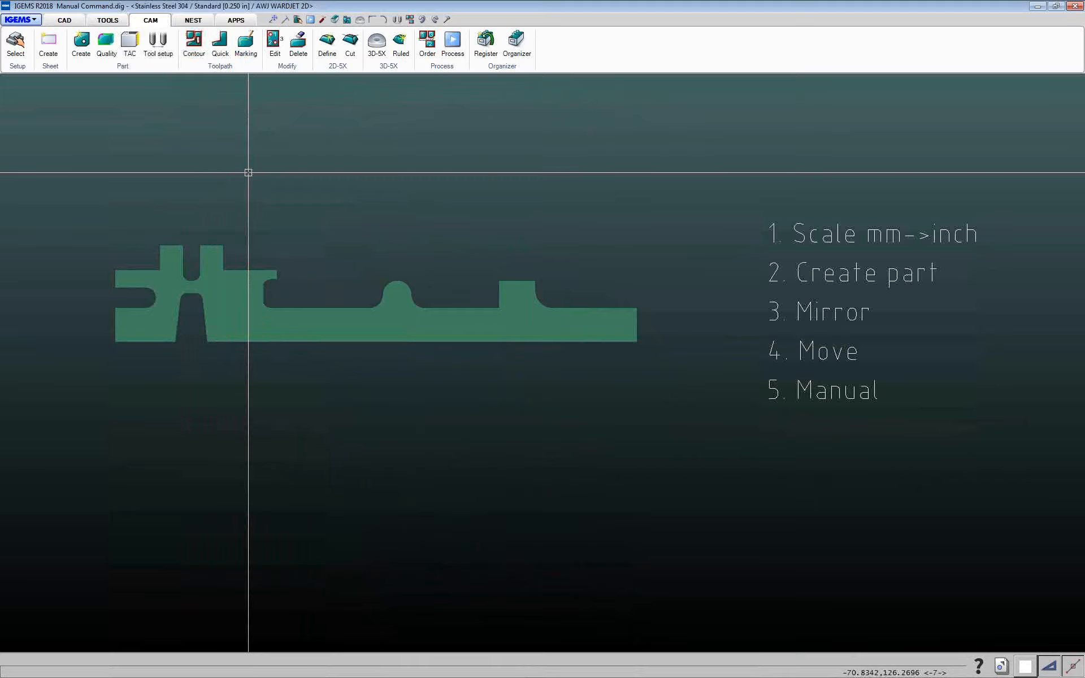
text(mi)
key(Return)
drag(61, 175, 668, 378)
key(Return)
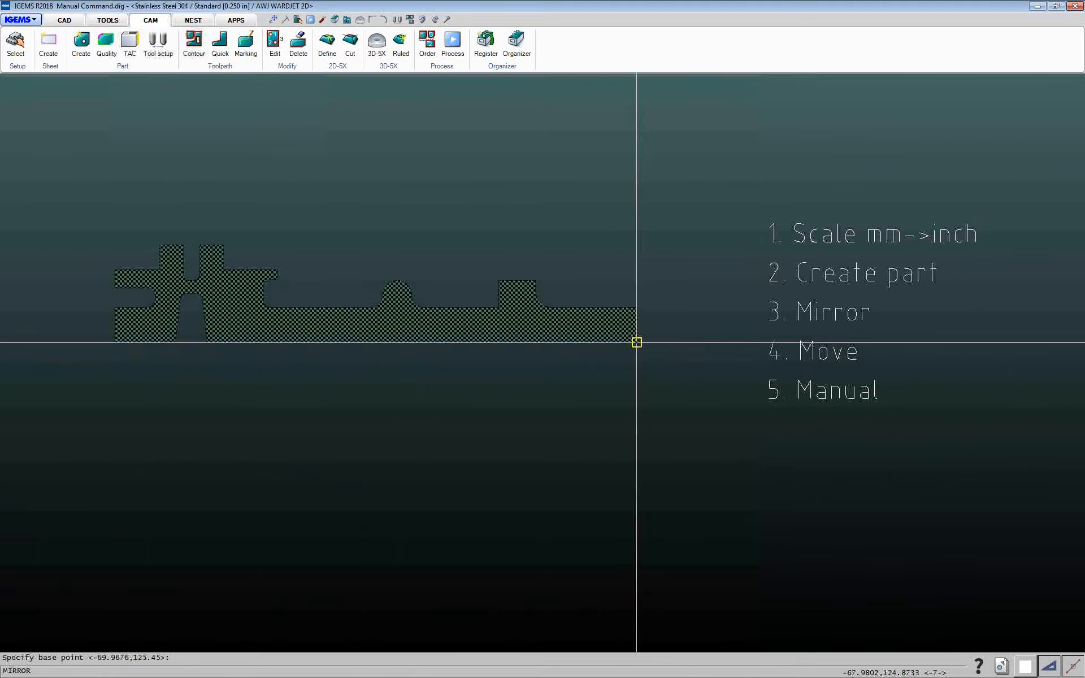
click(637, 341)
click(88, 366)
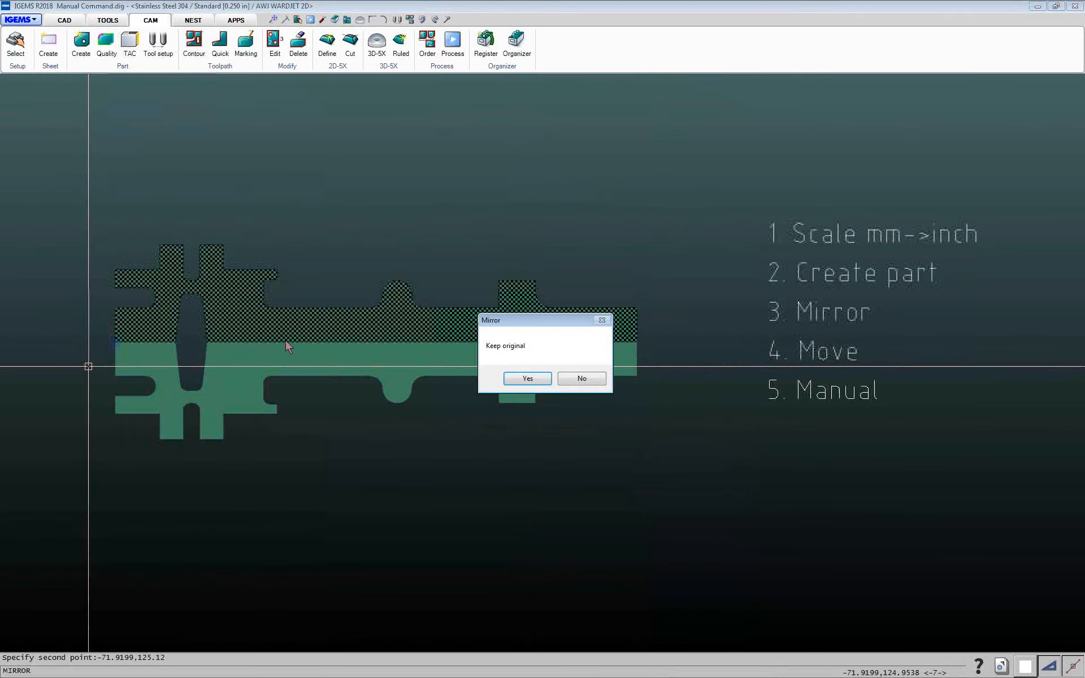
click(528, 379)
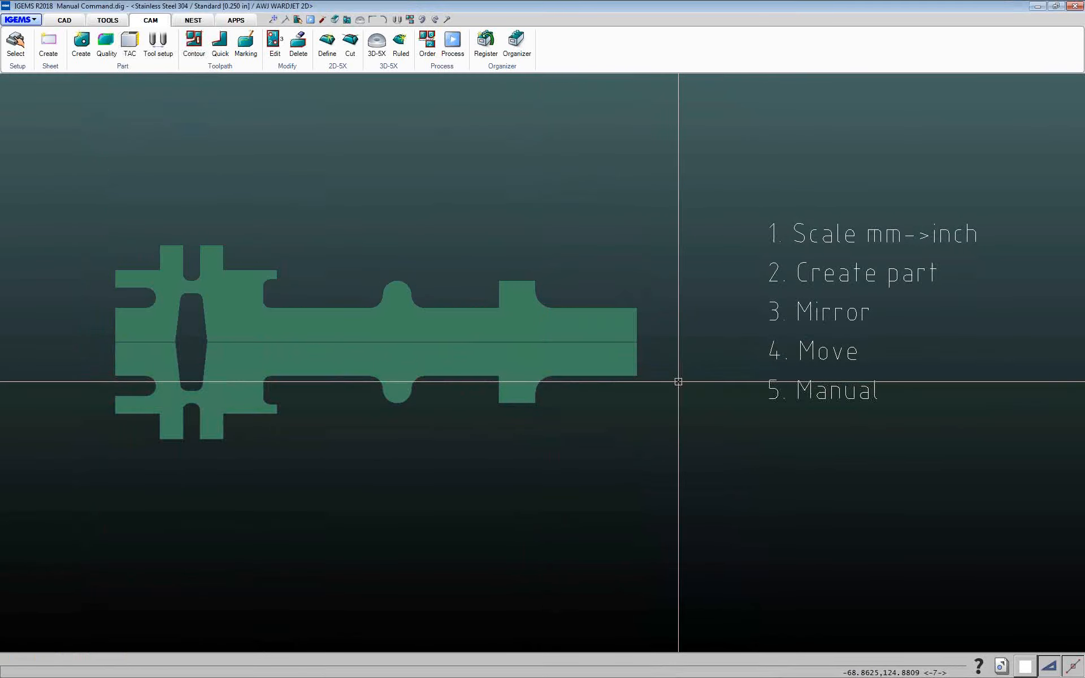
Move the mirrored copy 0.03 in downward to leave a gap between the two parts
key(m)
click(638, 370)
right_click(640, 371)
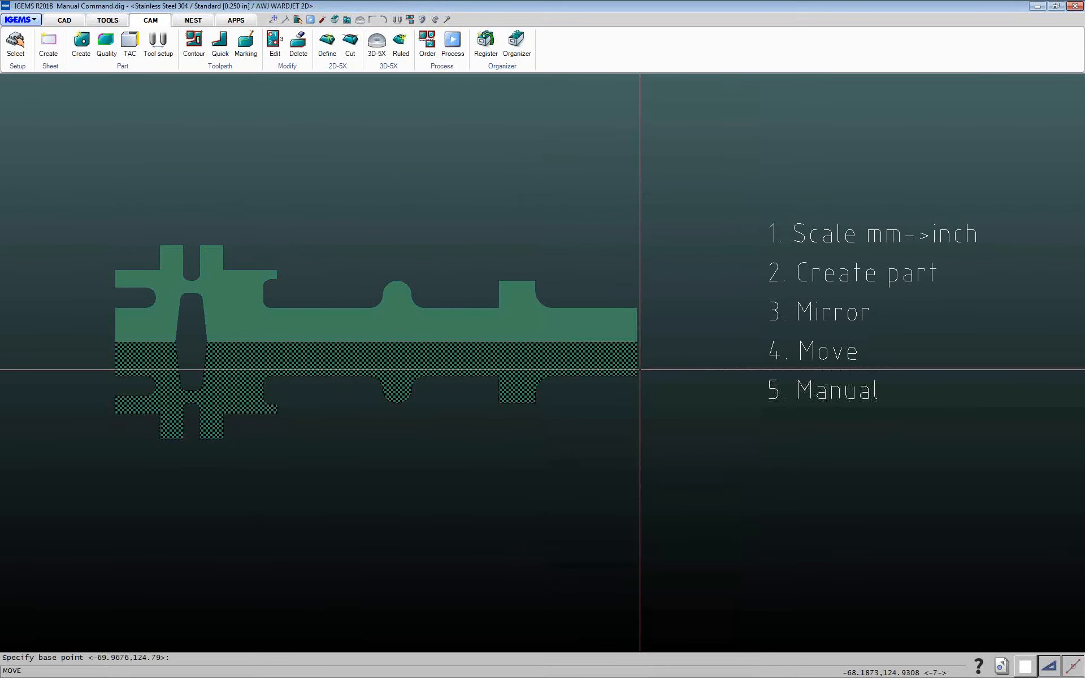
click(659, 366)
text(.03)
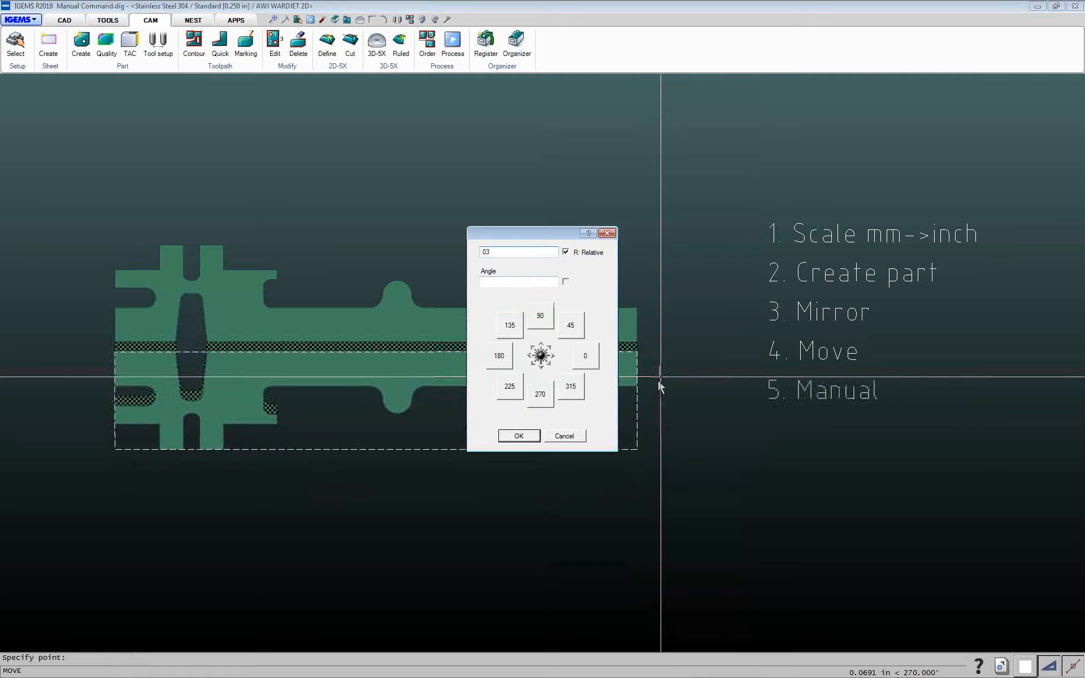
key(Return)
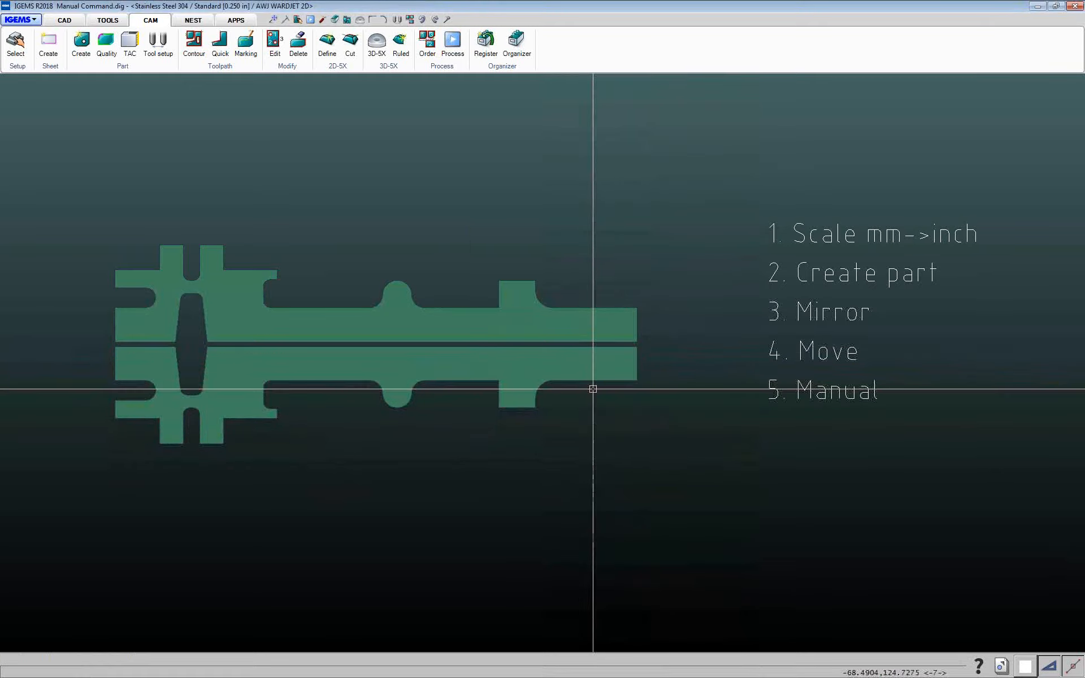
Measure the gap between the original and mirrored parts at their right end
scroll(640, 345, up, 5)
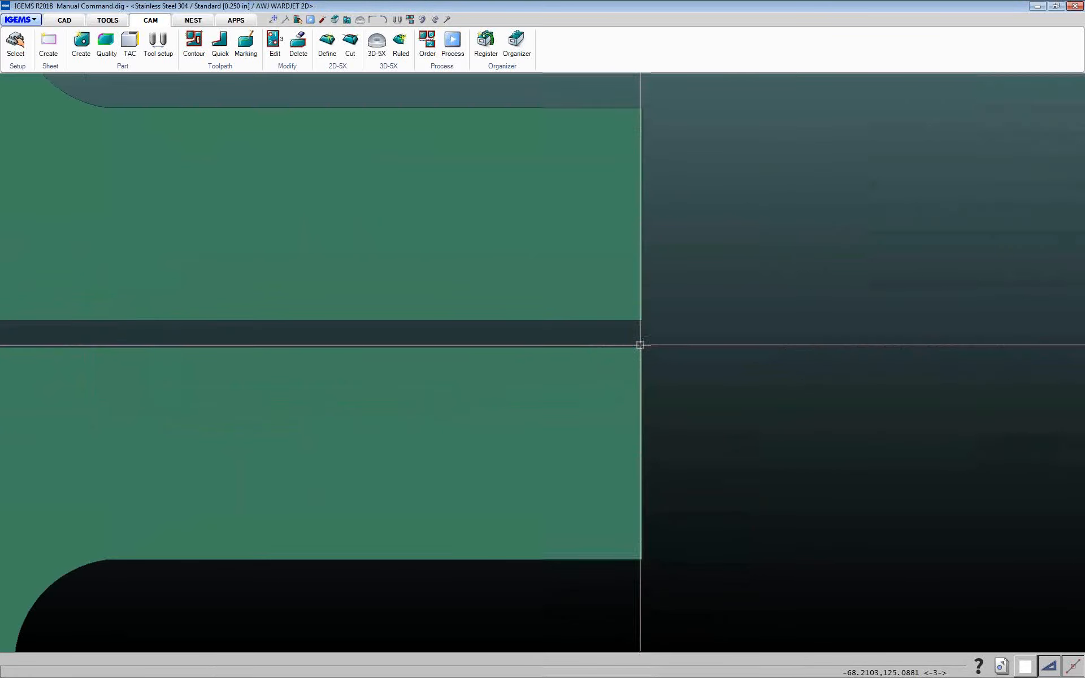
scroll(639, 342, up, 3)
middle_drag(630, 339, 512, 354)
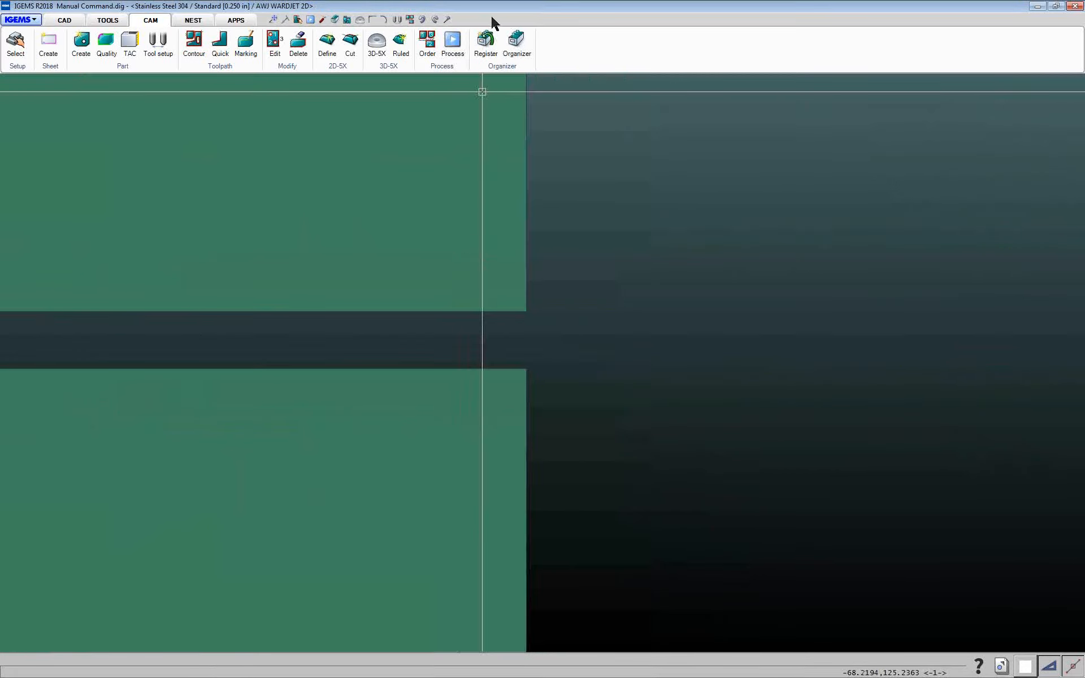
click(448, 20)
click(526, 311)
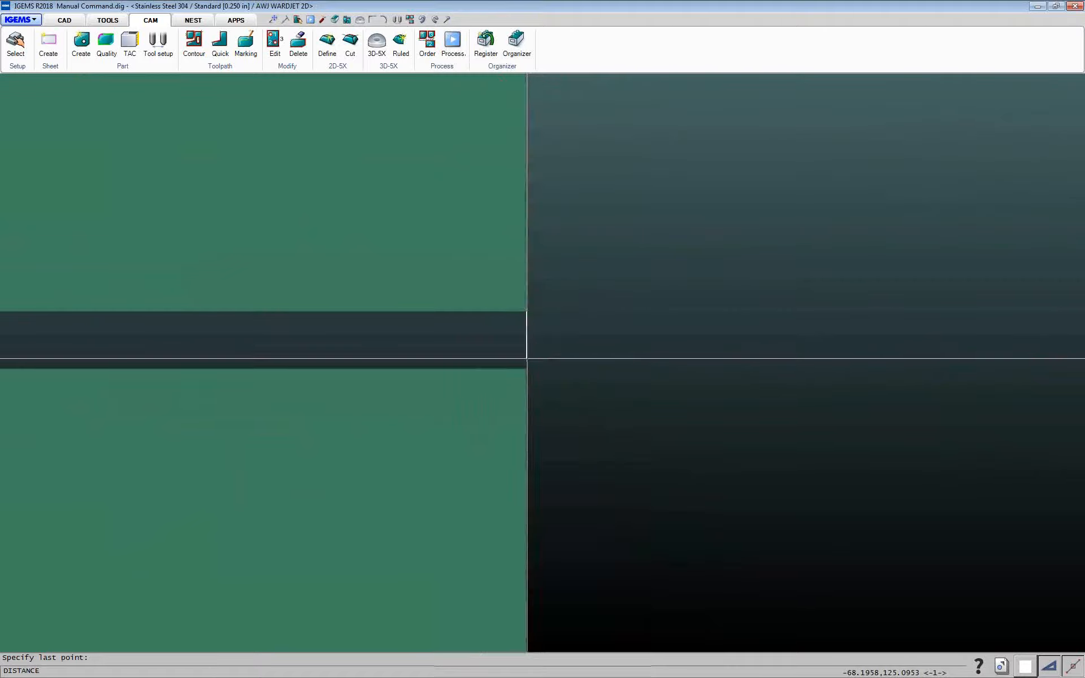
scroll(214, 557, down, 4)
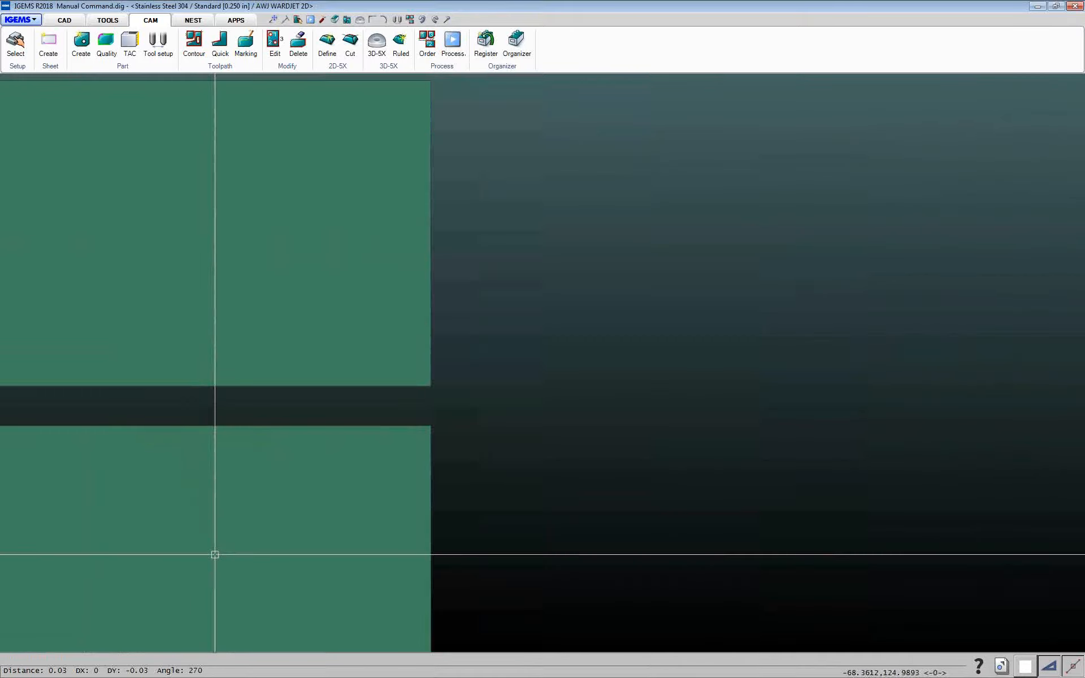
scroll(650, 508, down, 6)
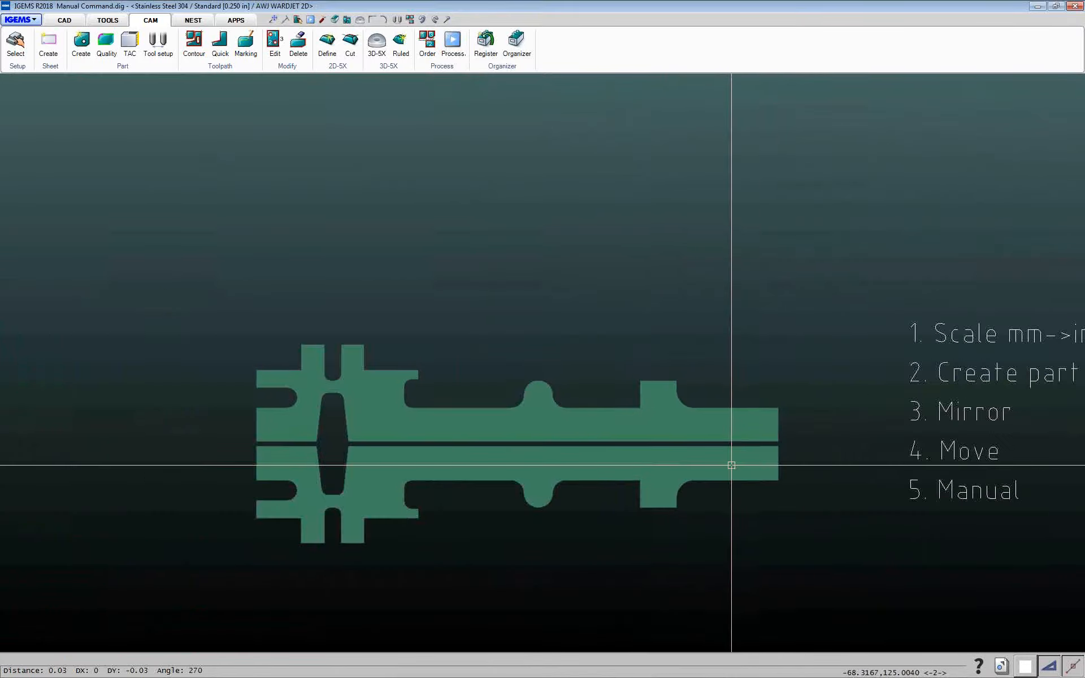
Start a manual toolpath, setting its zero point 0.125 in to the right of the gap's right end
click(214, 68)
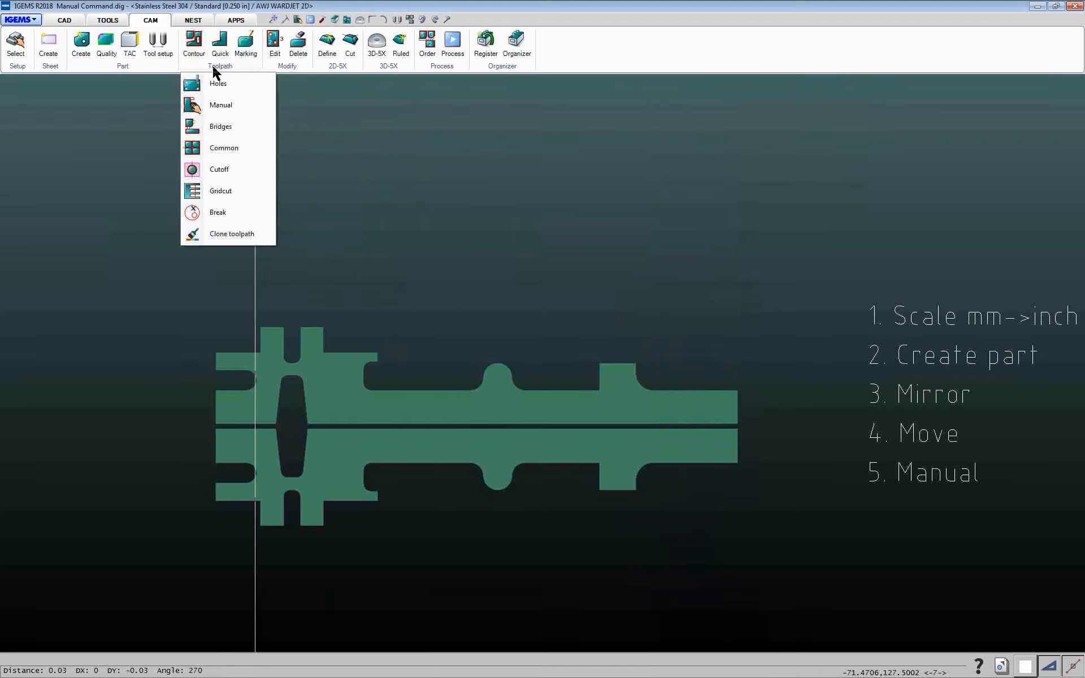
click(227, 106)
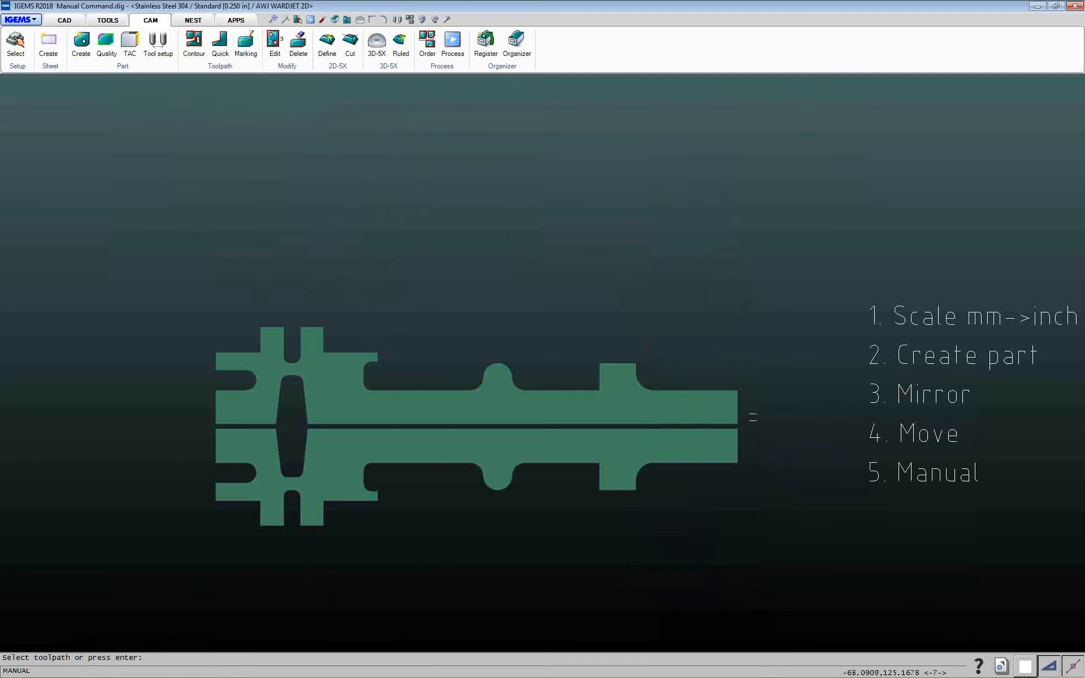
key(Return)
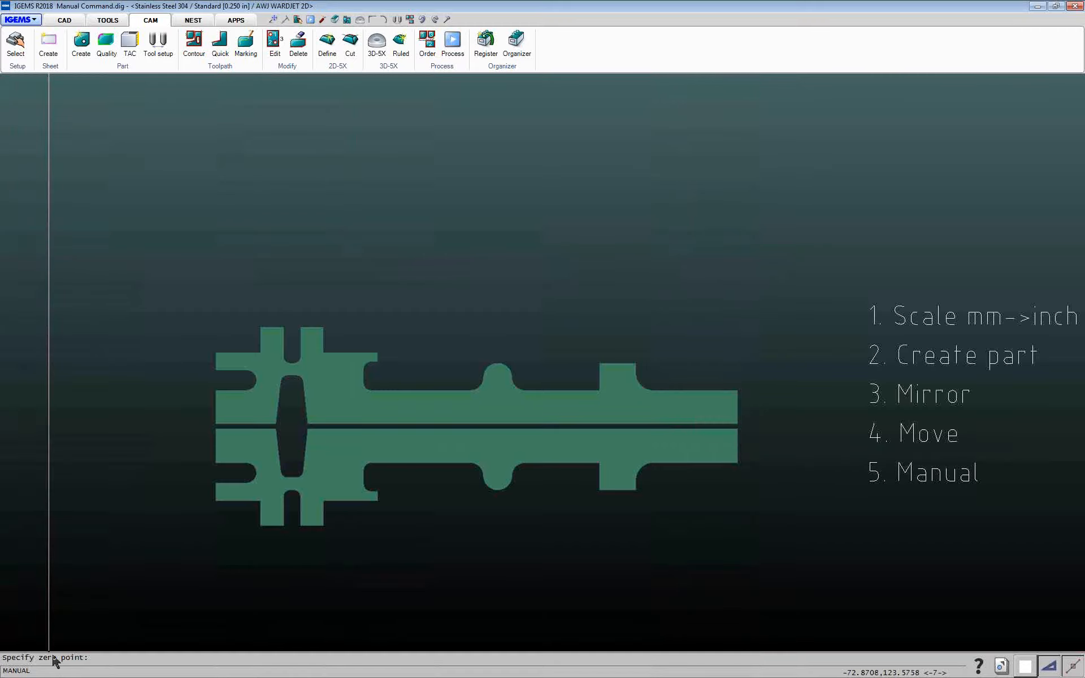
middle_drag(666, 516, 545, 535)
scroll(635, 443, up, 6)
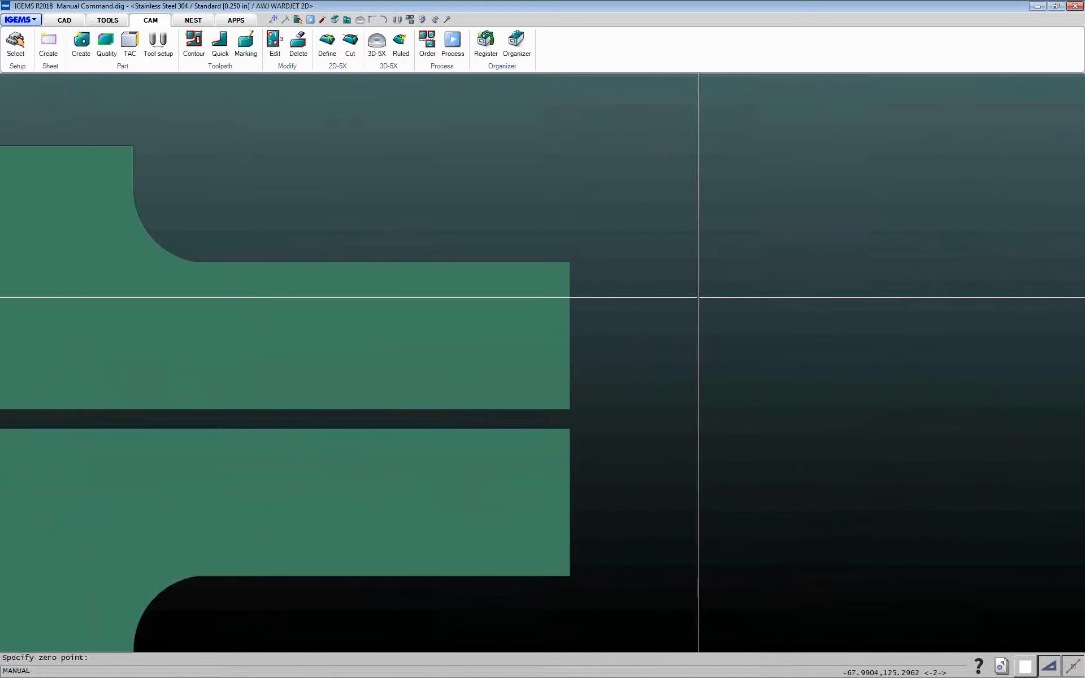
right_click(714, 310)
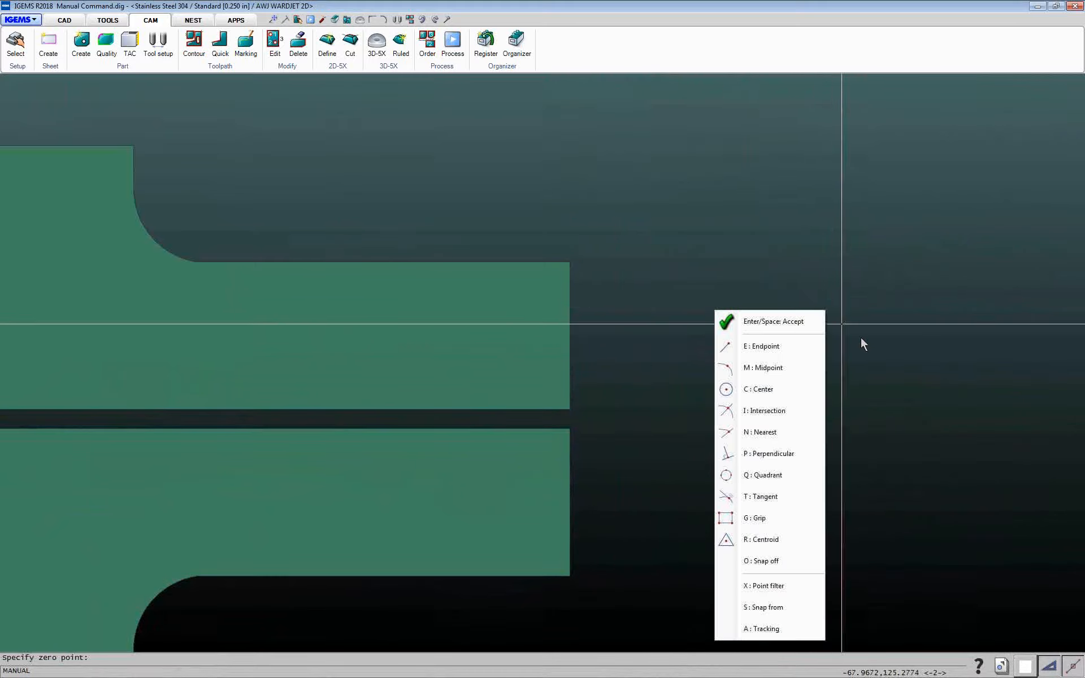
click(763, 608)
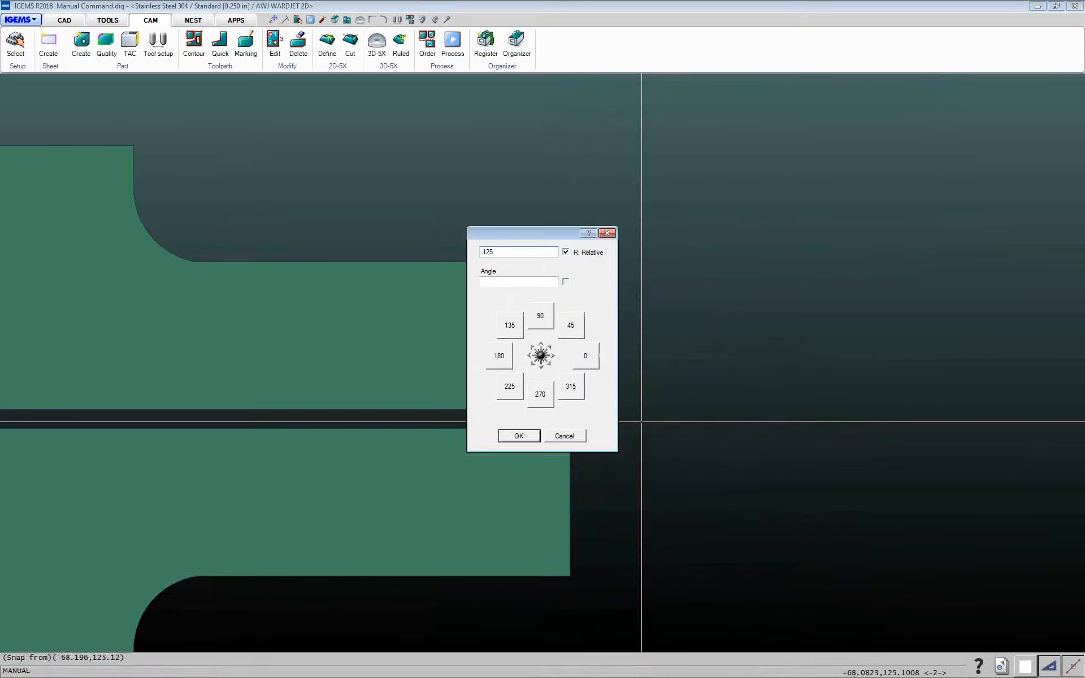
click(585, 357)
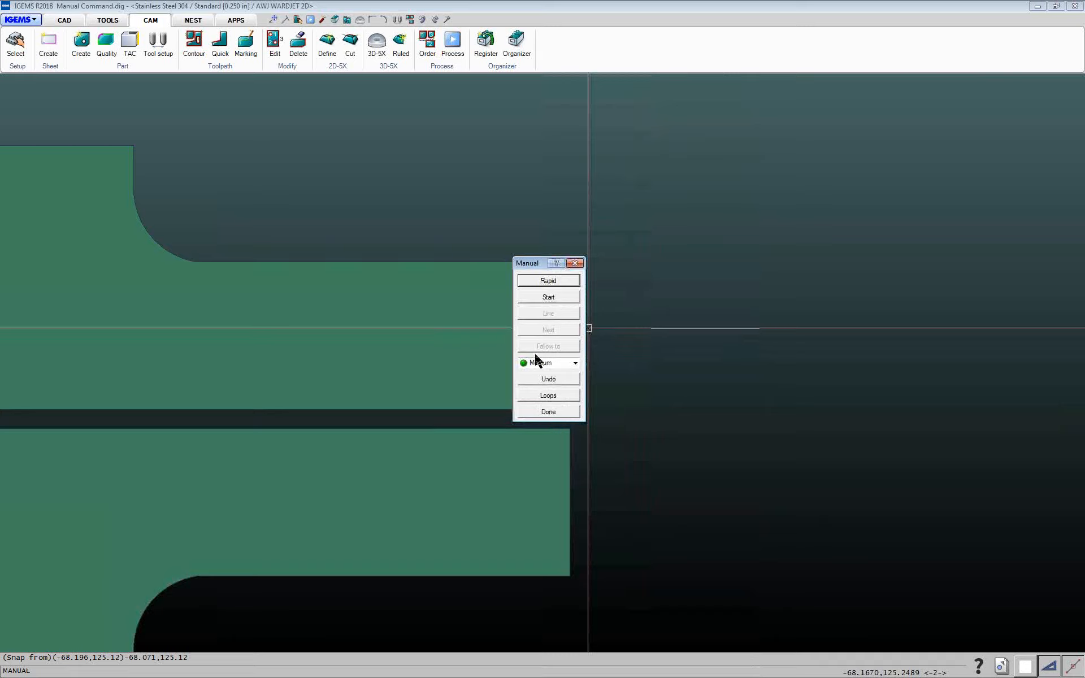
Start the cut with tool-on-left compensation and a Linear piercing lead-in at the gap's right end
click(549, 297)
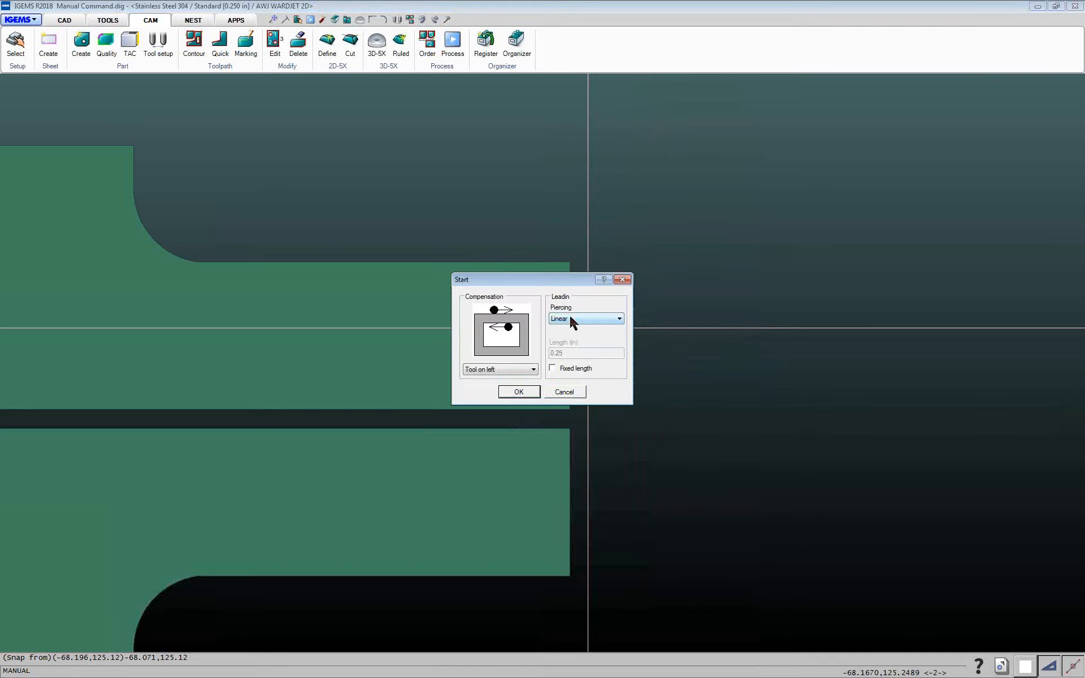
click(572, 320)
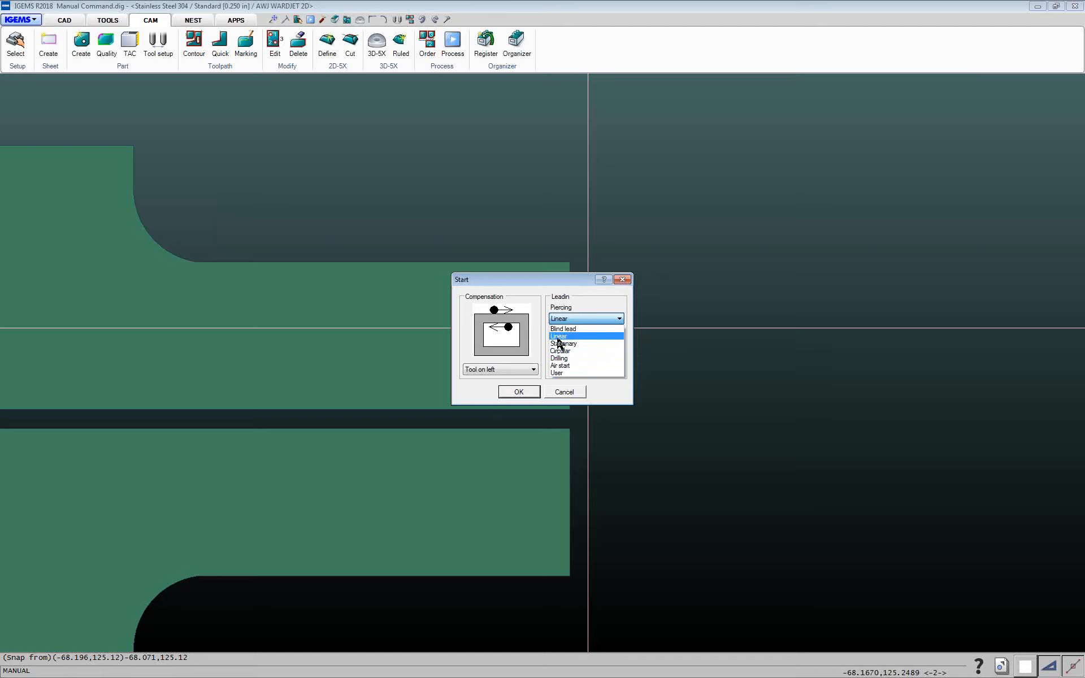
click(559, 337)
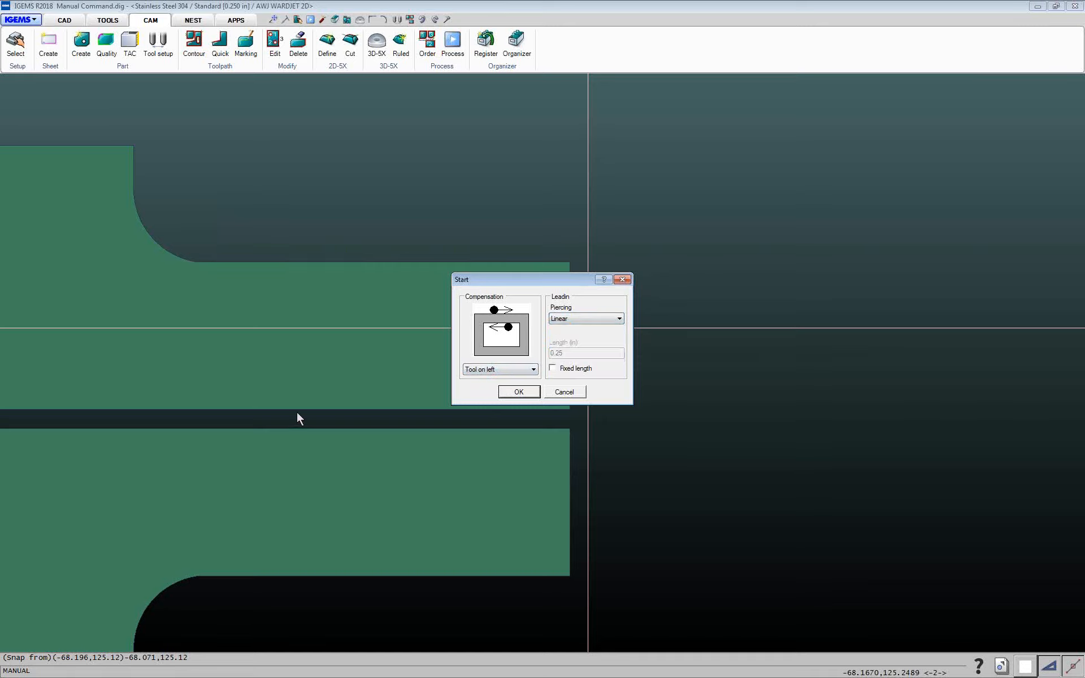
click(518, 396)
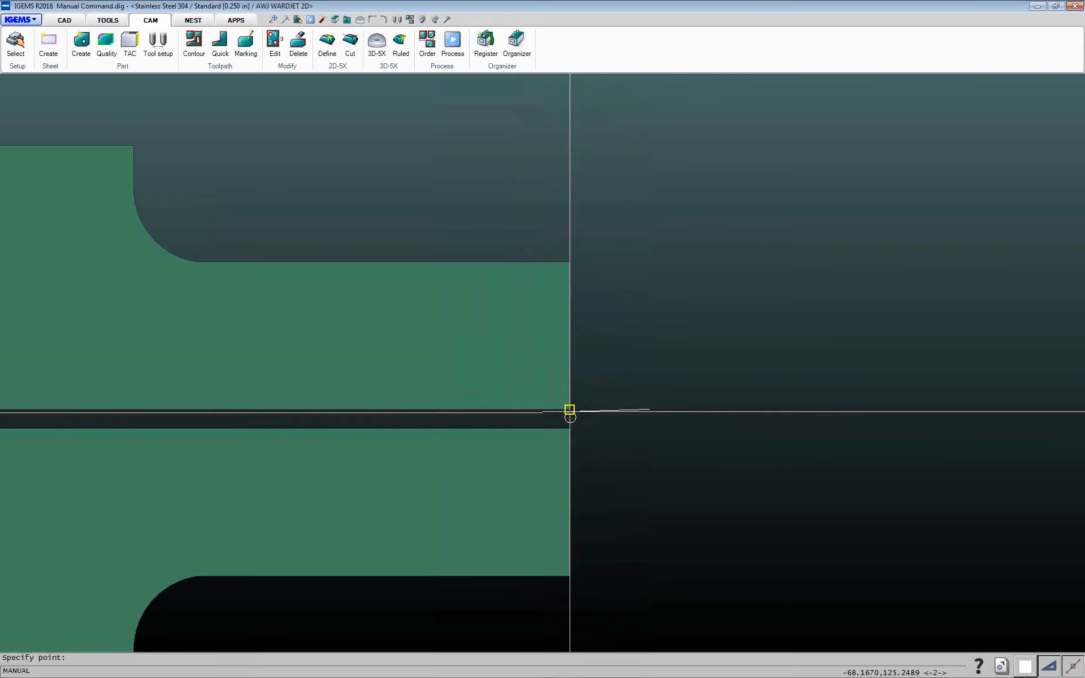
click(570, 411)
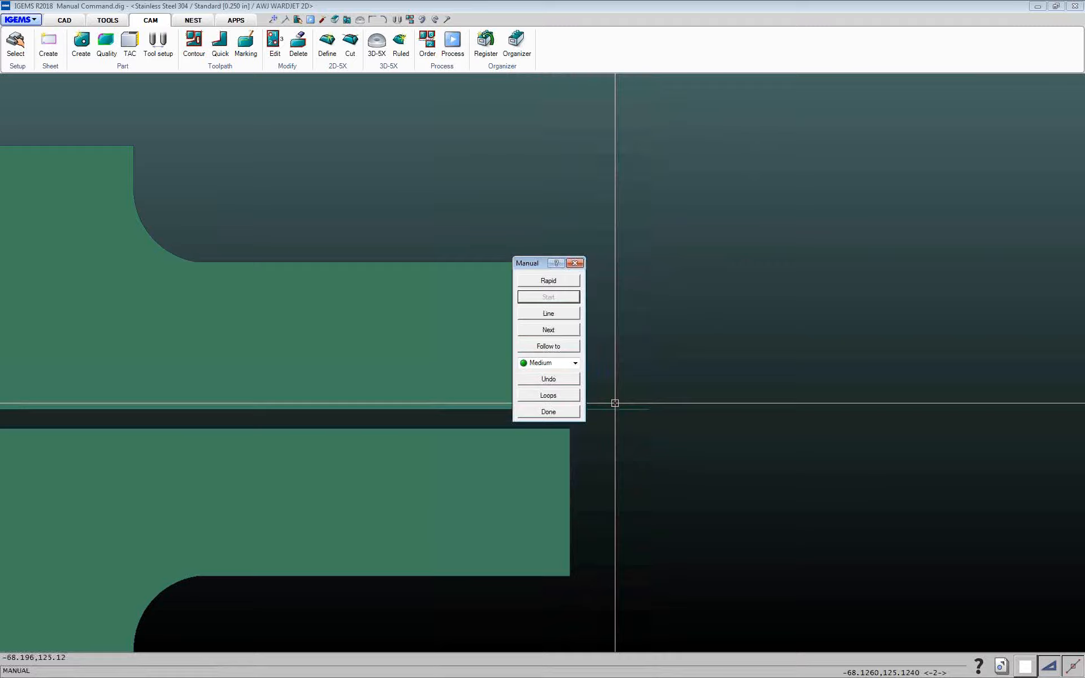
Cut a straight line leftward along the gap to the right edge of the diamond-shaped slot
middle_drag(615, 404, 842, 398)
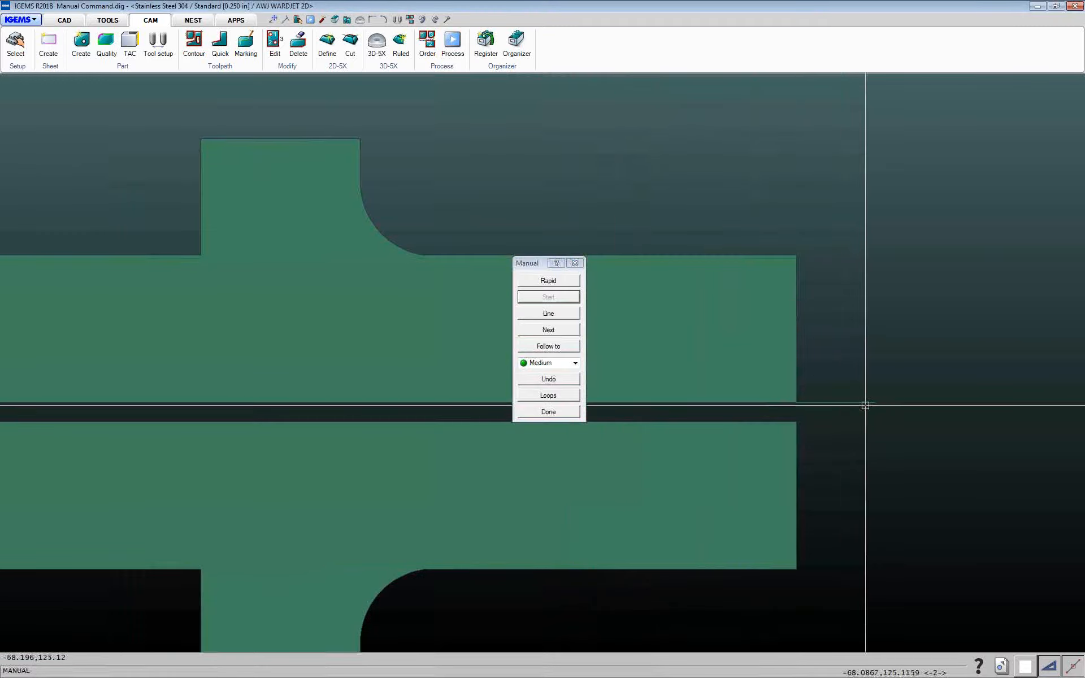
click(552, 314)
scroll(524, 415, up, 1)
scroll(523, 407, down, 3)
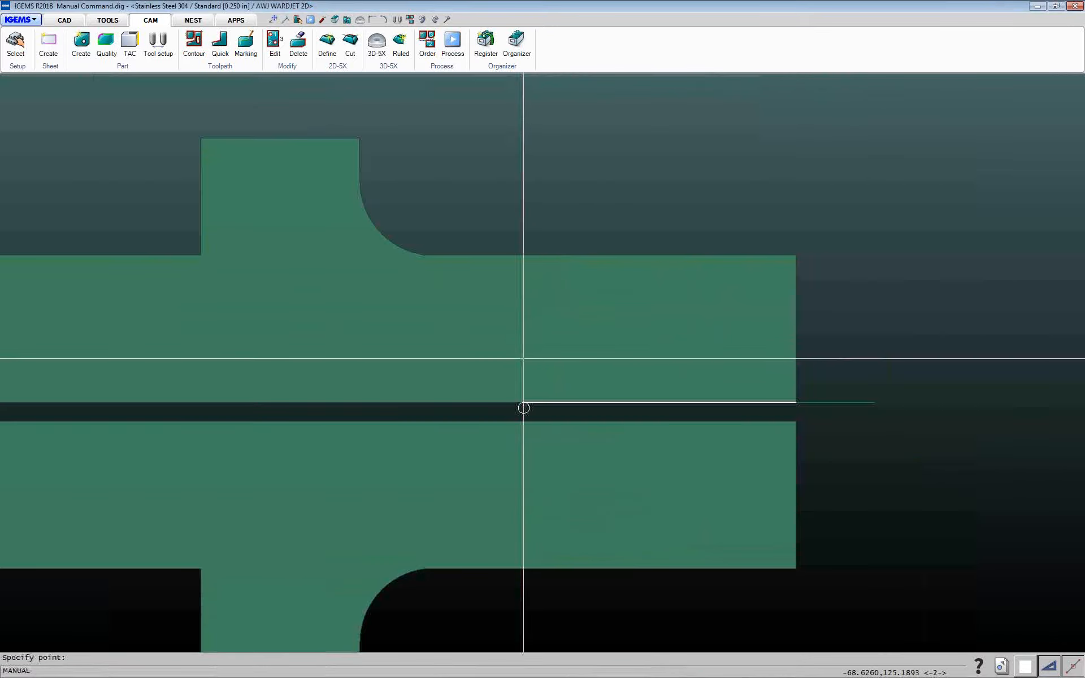
scroll(722, 387, down, 3)
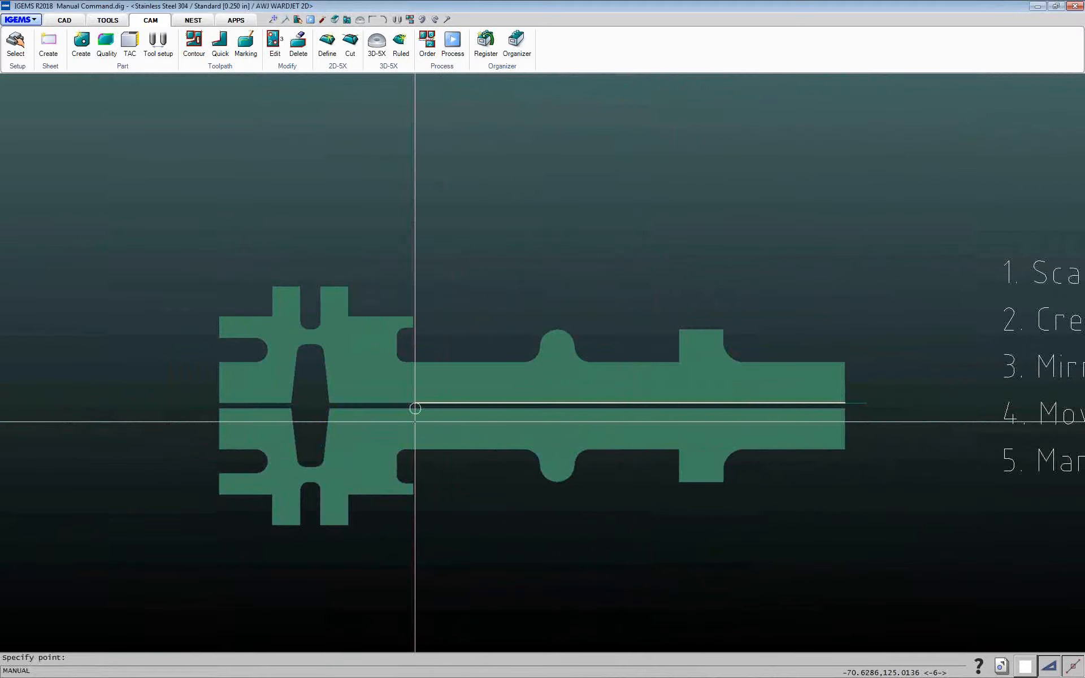
scroll(325, 405, down, 2)
scroll(324, 405, up, 6)
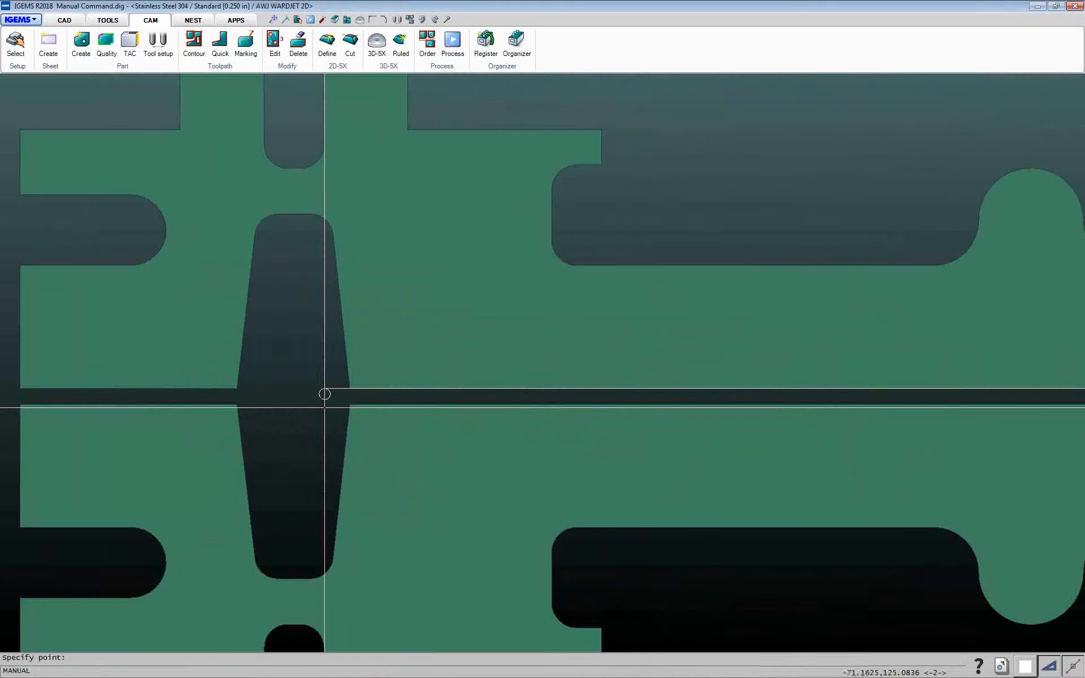
click(349, 390)
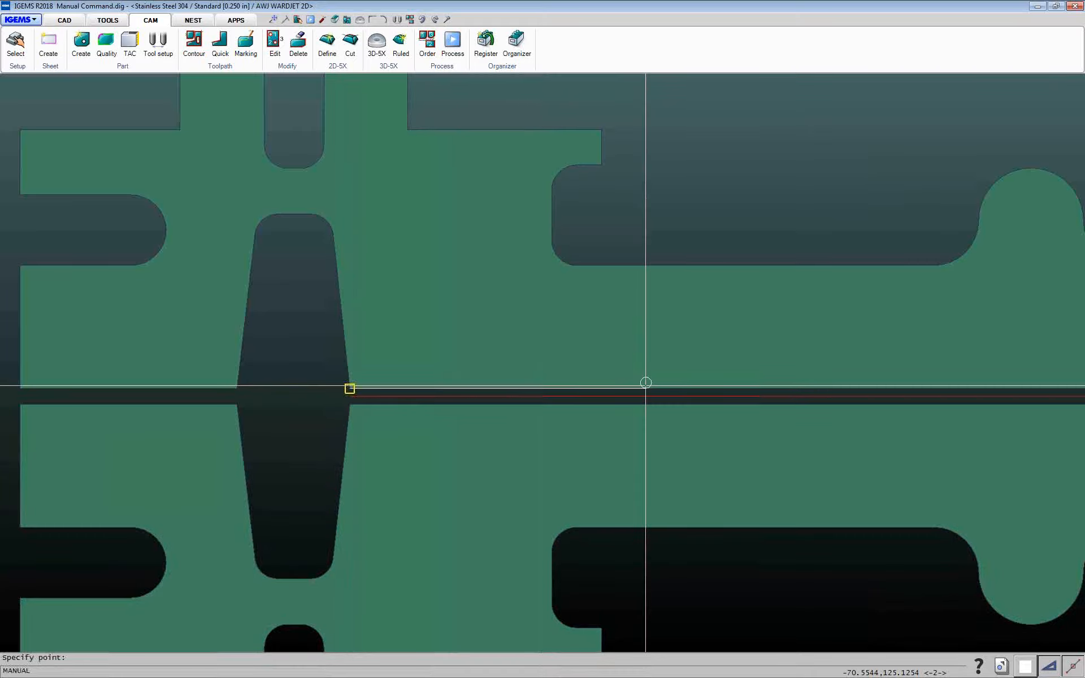
middle_drag(645, 382, 402, 383)
middle_drag(286, 381, 608, 427)
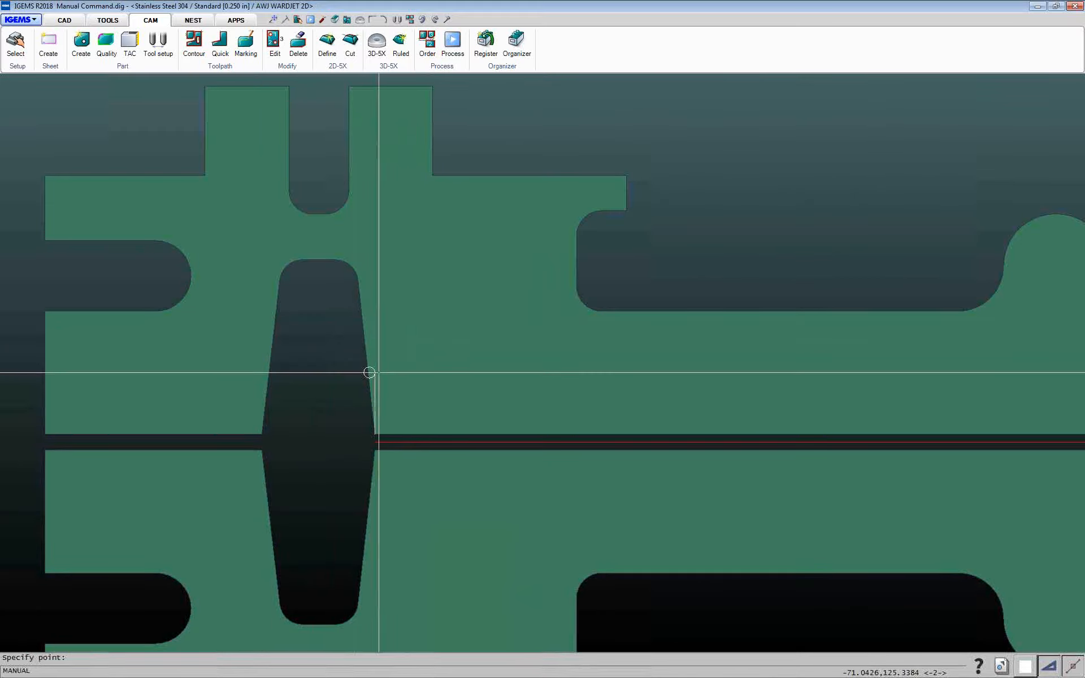
key(Escape)
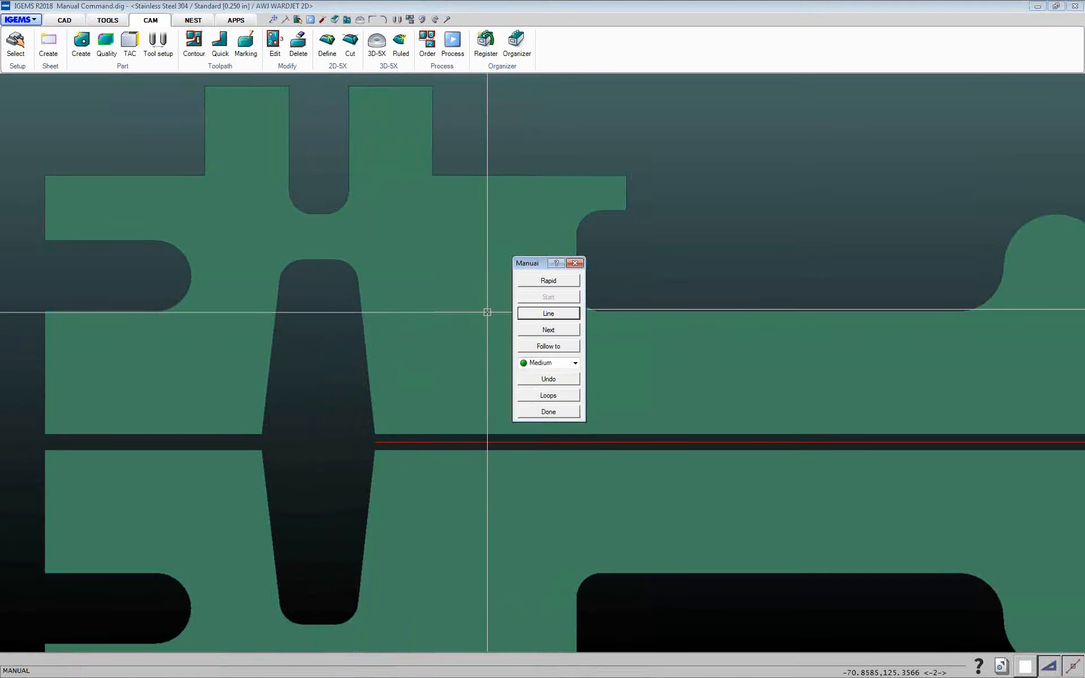
Follow the slot's contour around its upper half, then line across and follow around its lower half
click(548, 346)
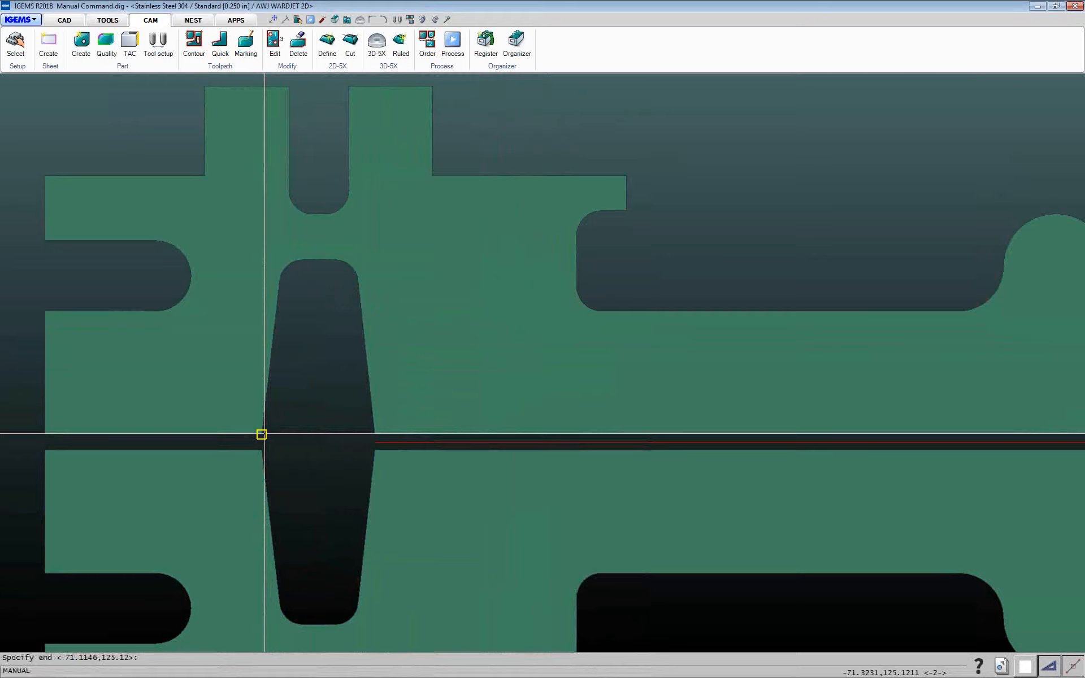
click(262, 434)
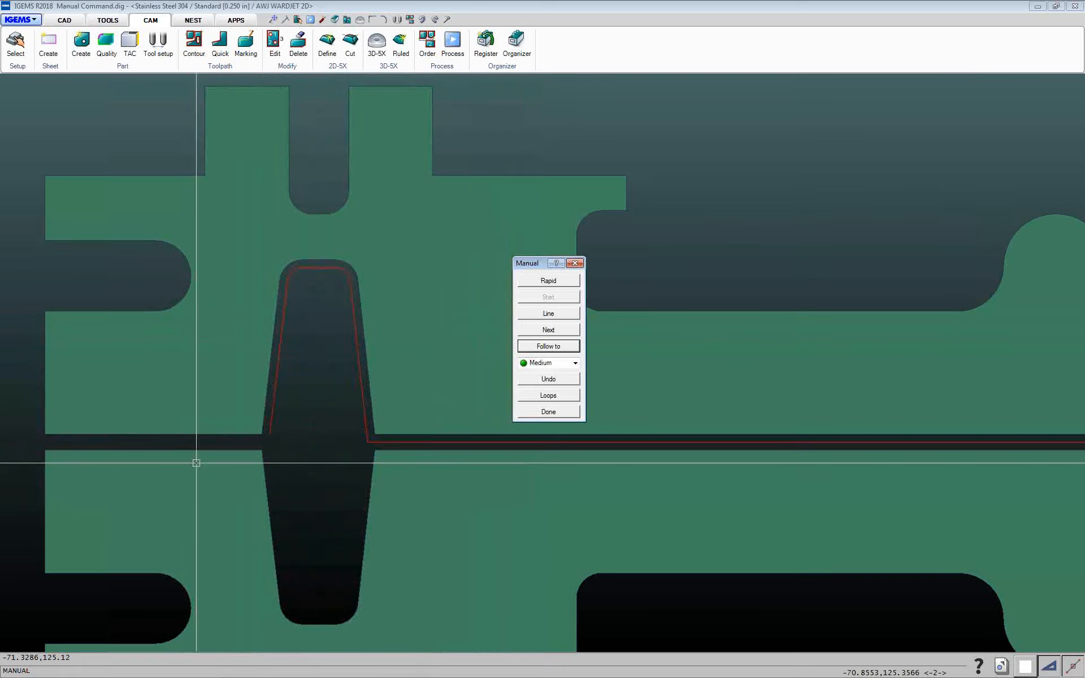
click(552, 315)
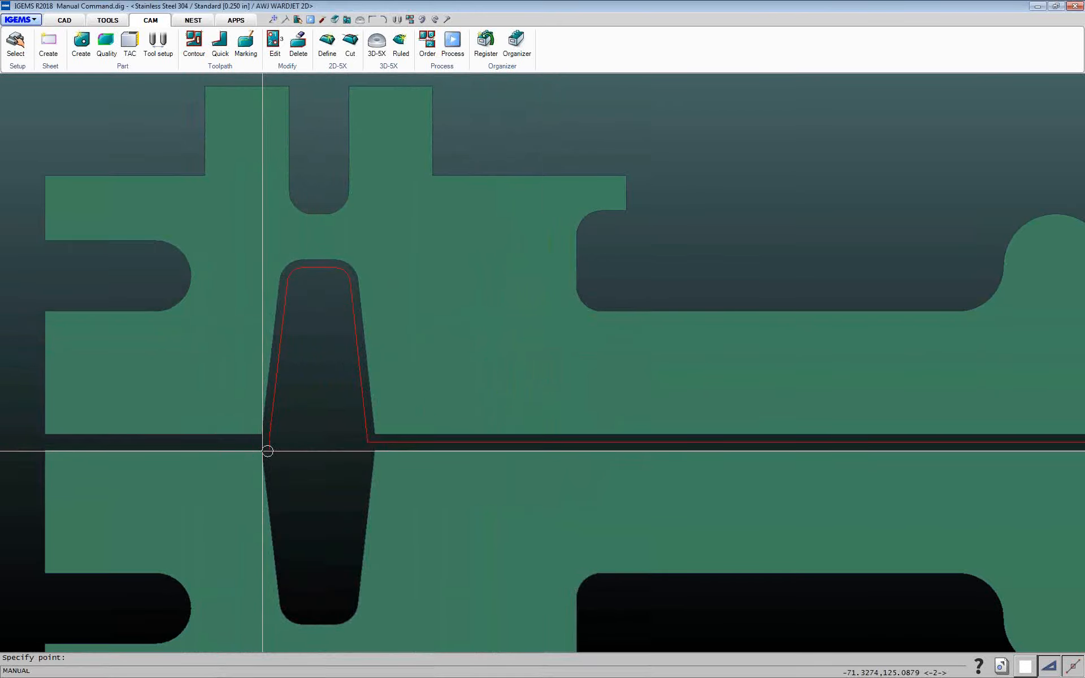
click(301, 444)
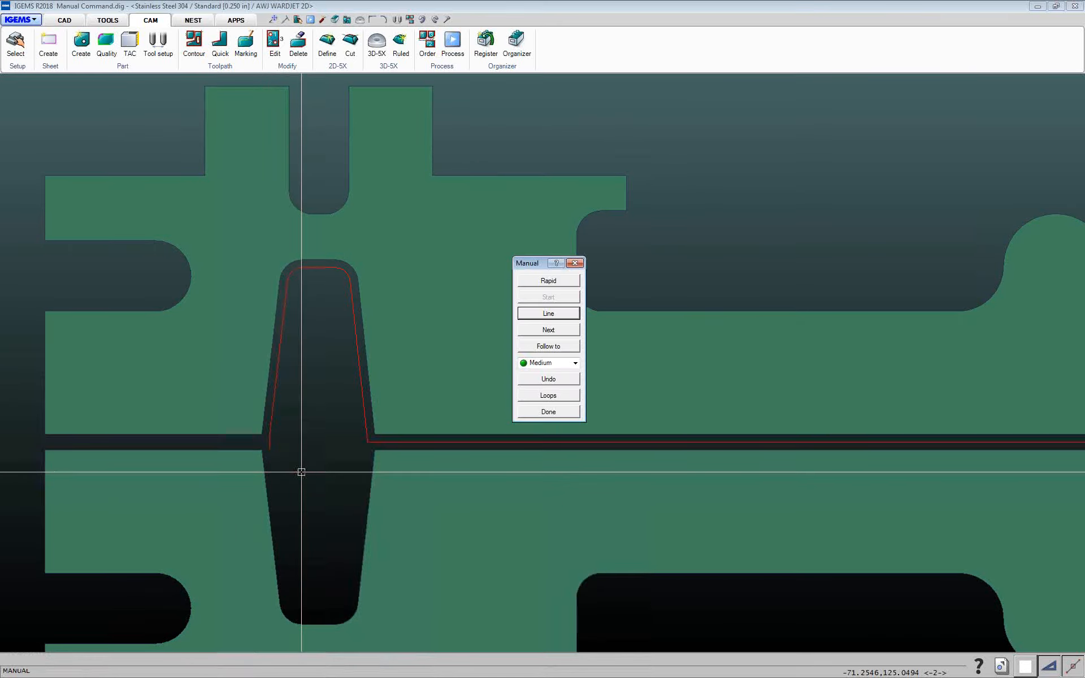
click(549, 347)
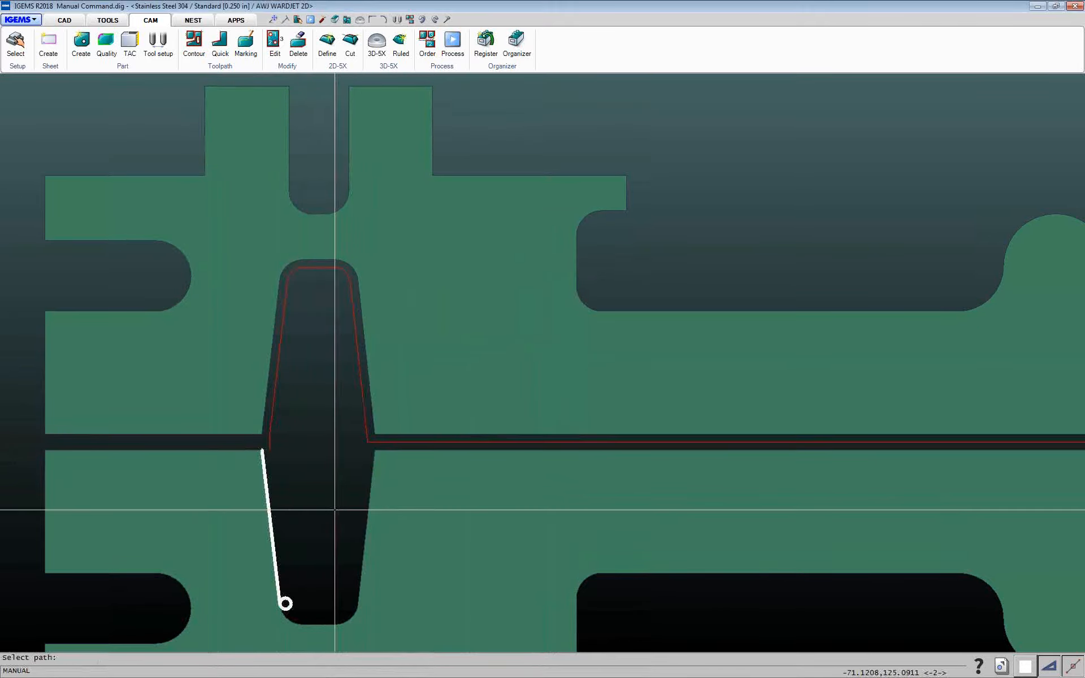
click(329, 564)
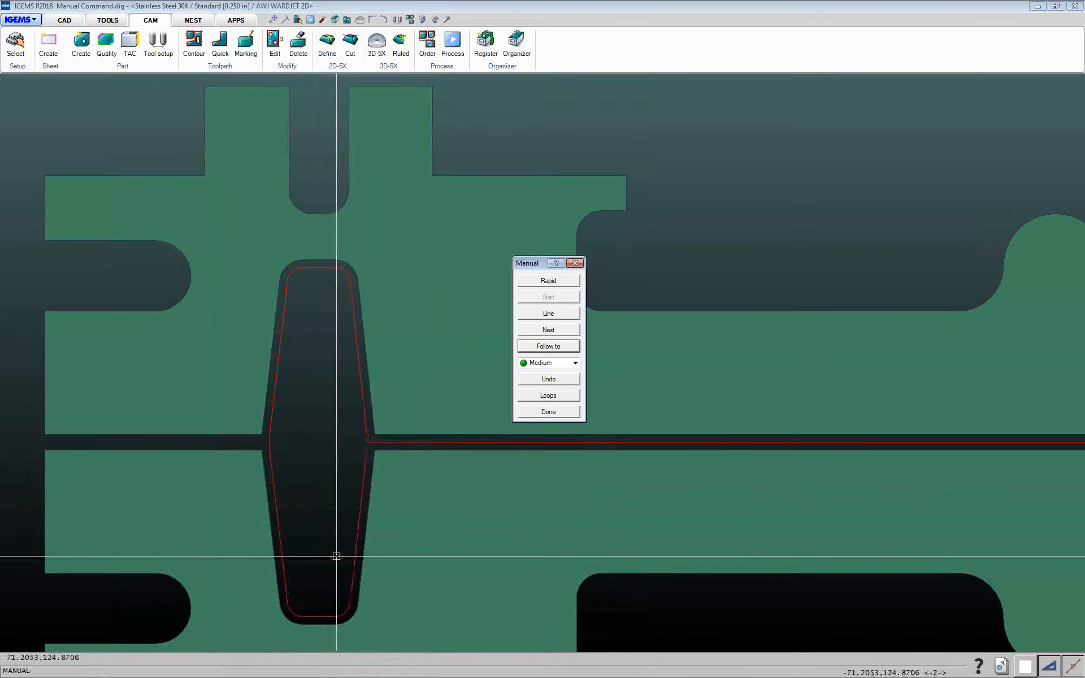
click(549, 315)
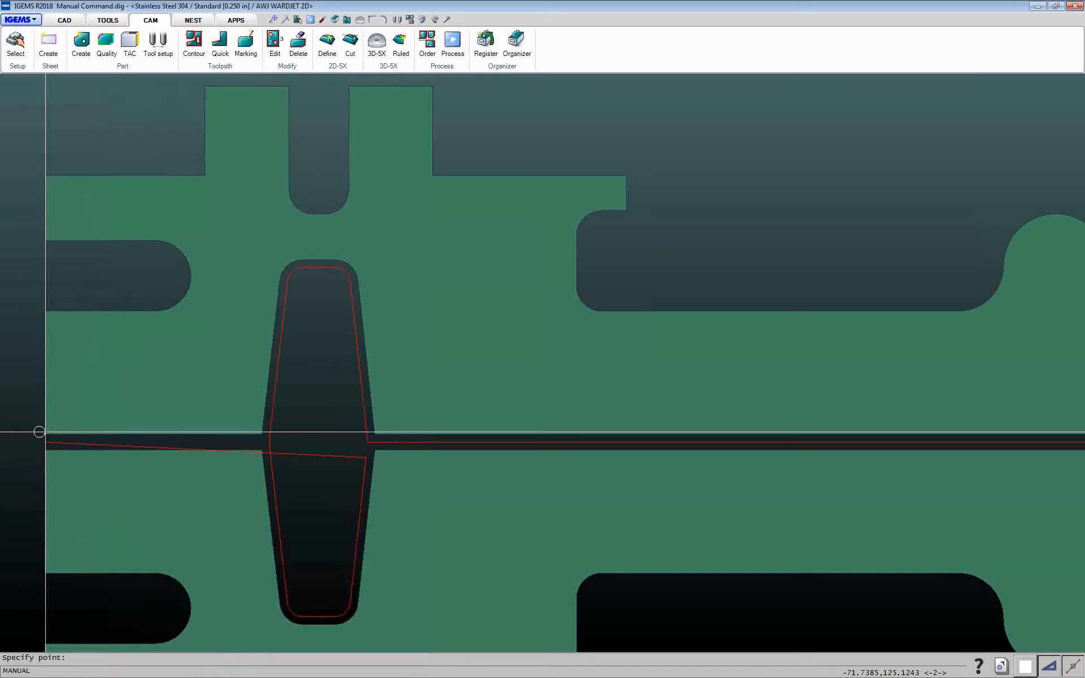
click(259, 448)
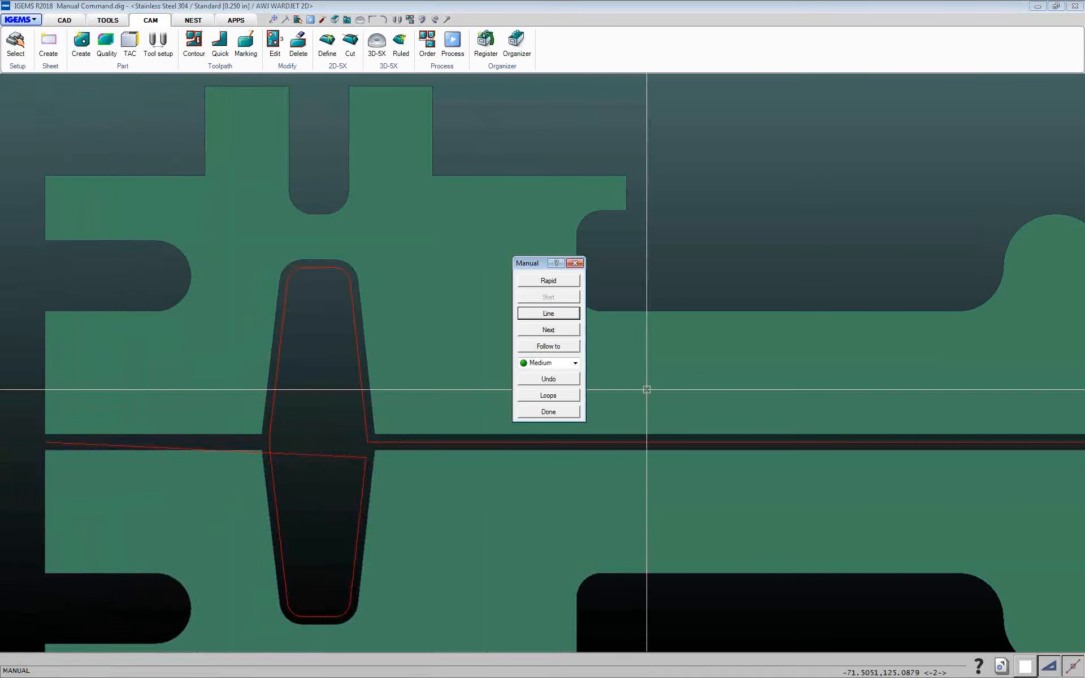
click(546, 381)
Cut lines across the slot to its upper-left corner and then along the gap to the parts' left end
click(547, 314)
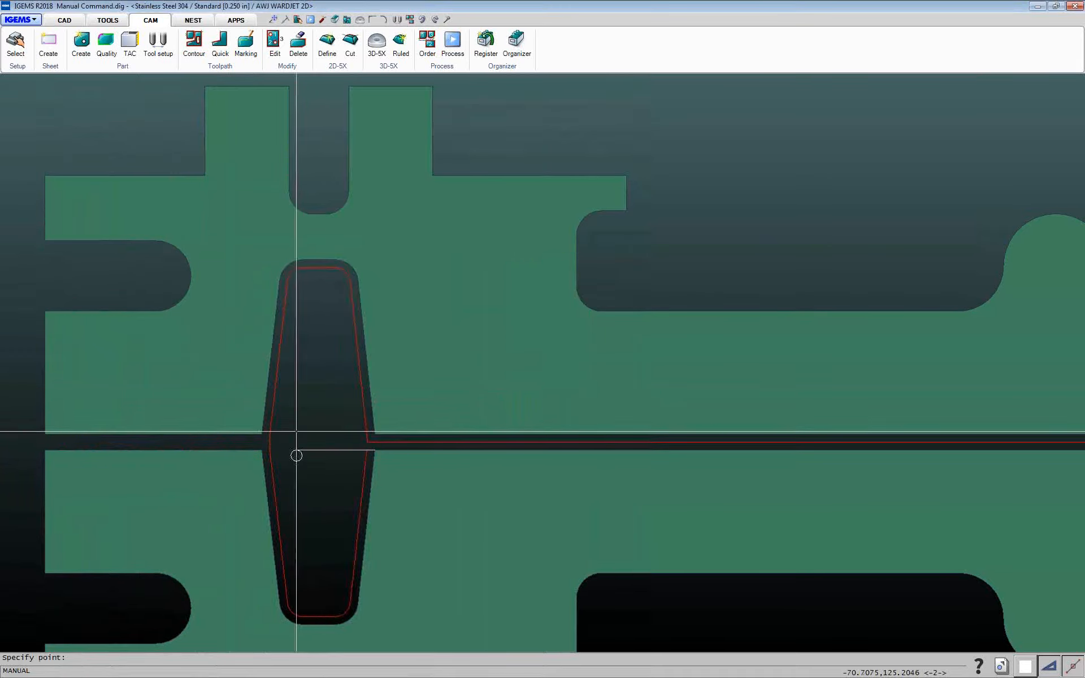
click(261, 434)
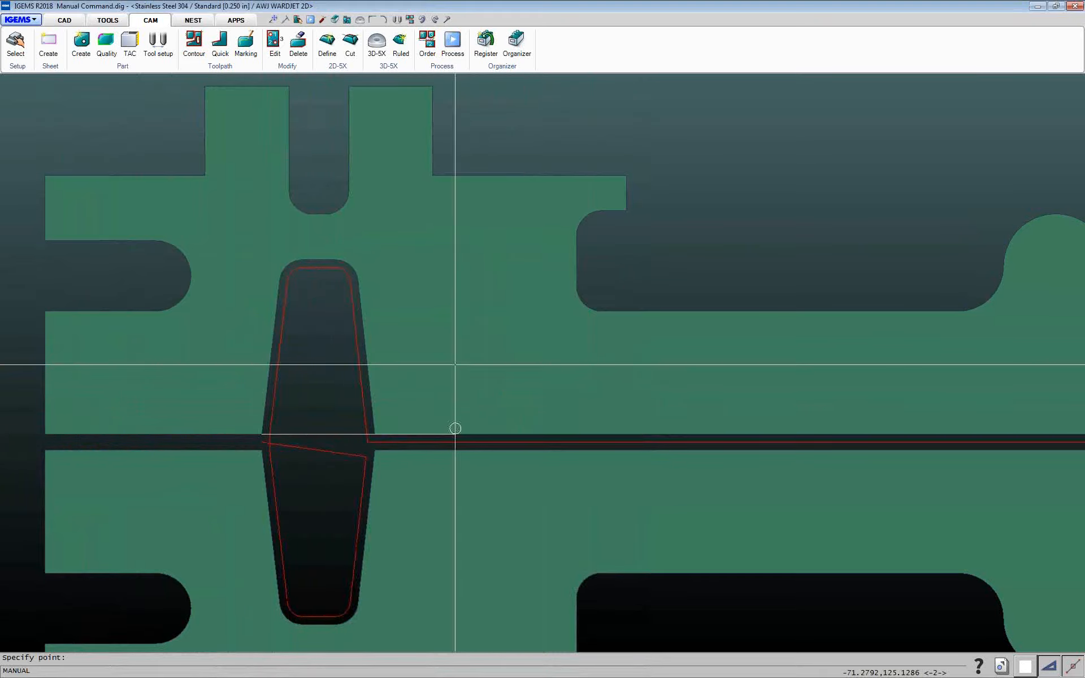
right_click(524, 348)
click(543, 317)
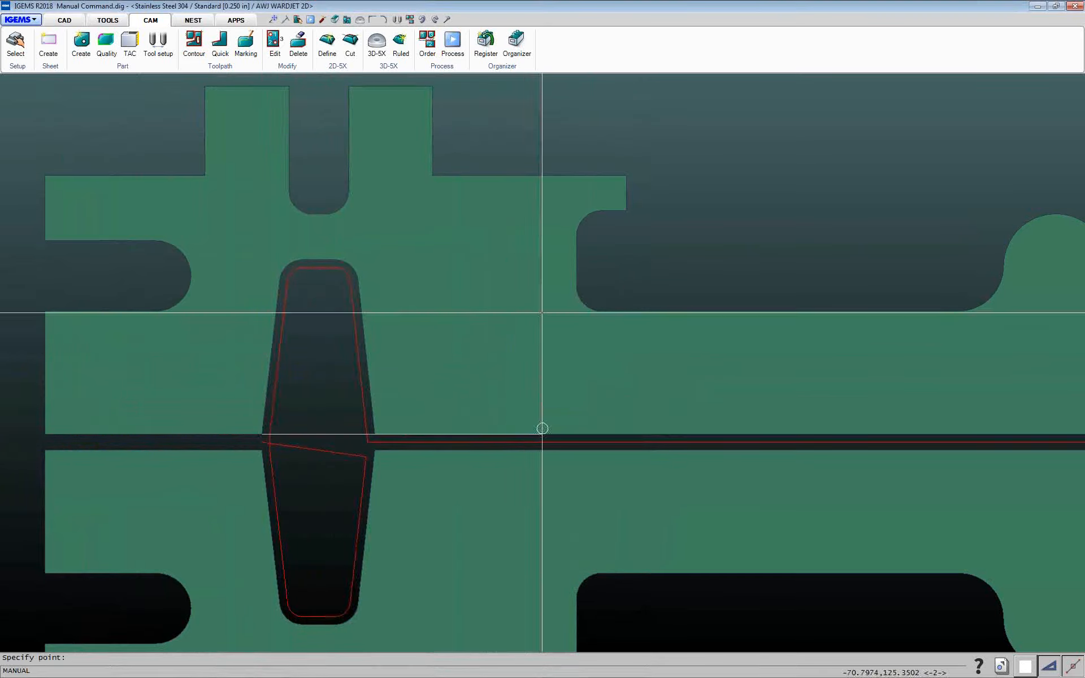
click(41, 435)
right_click(310, 342)
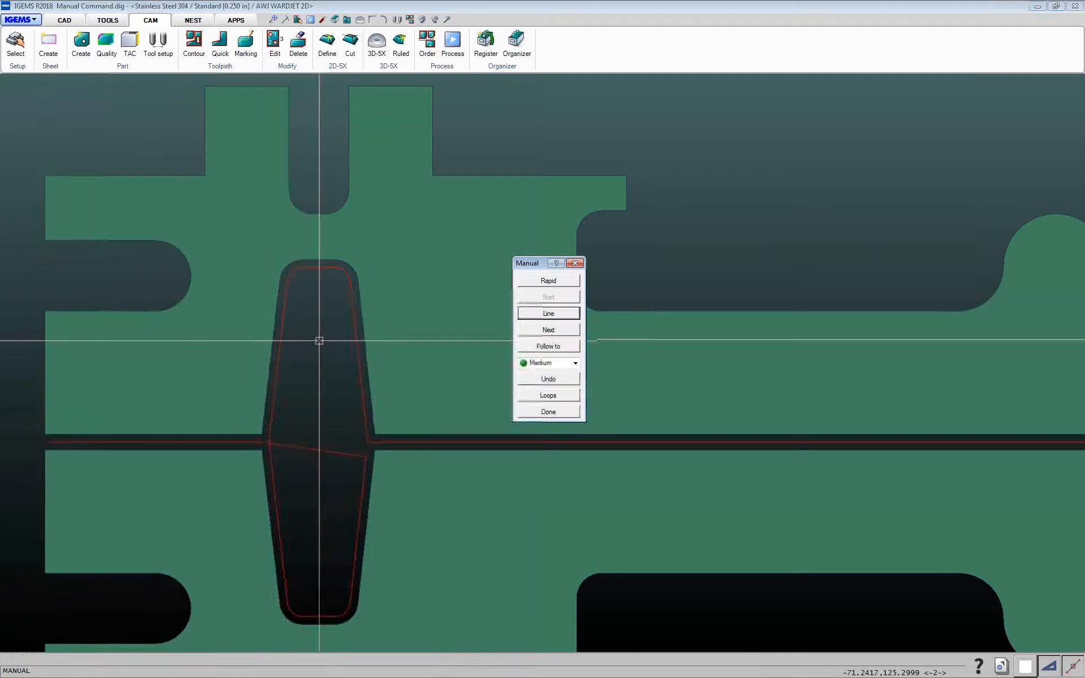
Follow the upper part's outer contour all the way around to its right end at the gap
click(574, 346)
scroll(606, 360, up, 3)
scroll(606, 360, down, 5)
middle_drag(608, 364, 381, 364)
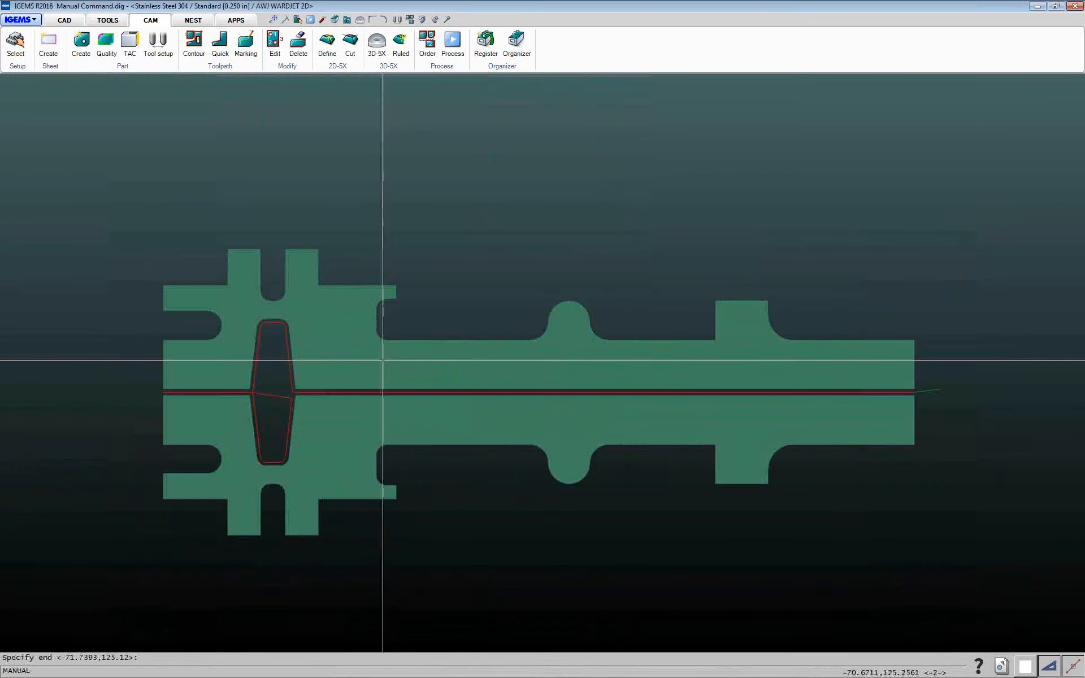
click(914, 389)
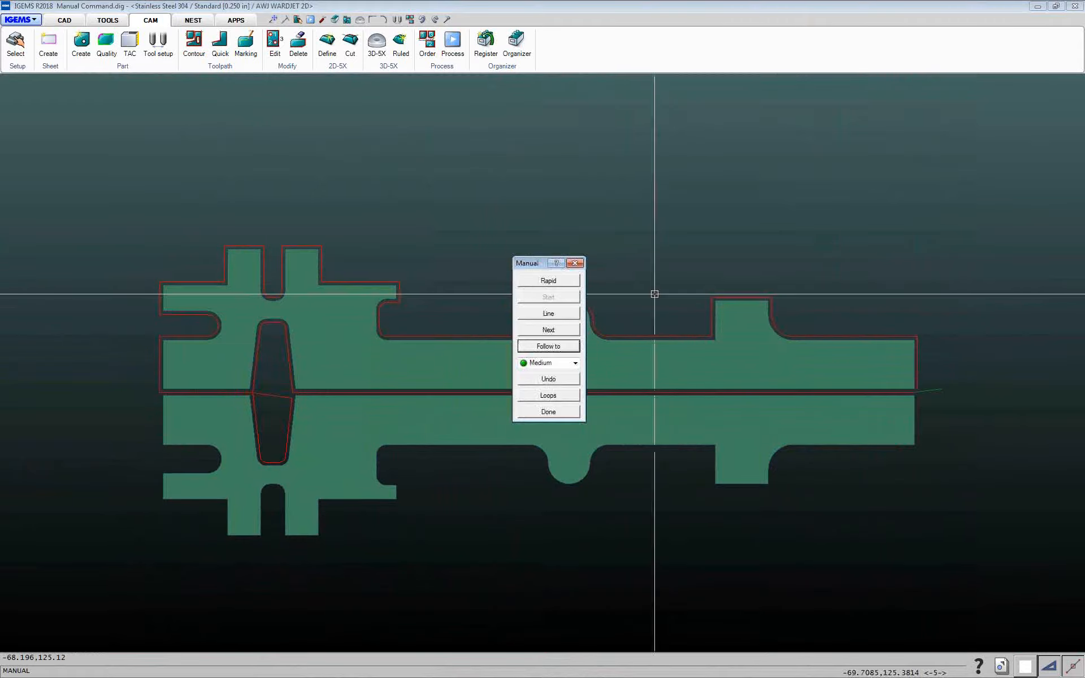
Line across to the mirrored part's right end, follow its outline back to the left end, and finish the manual path
click(557, 317)
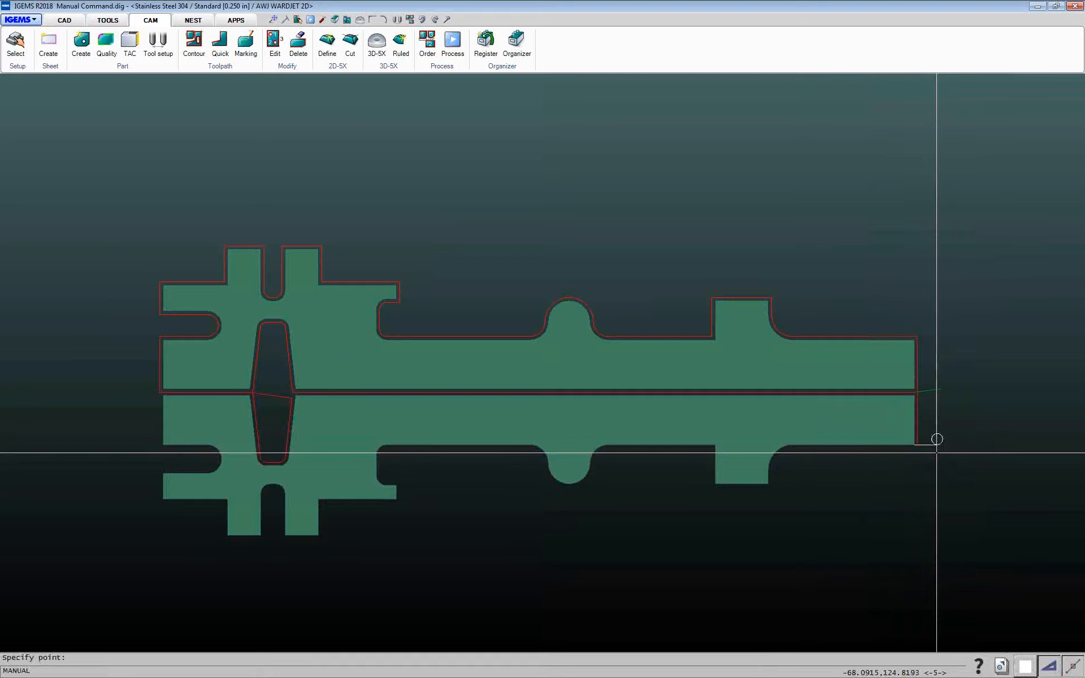
click(952, 439)
click(531, 346)
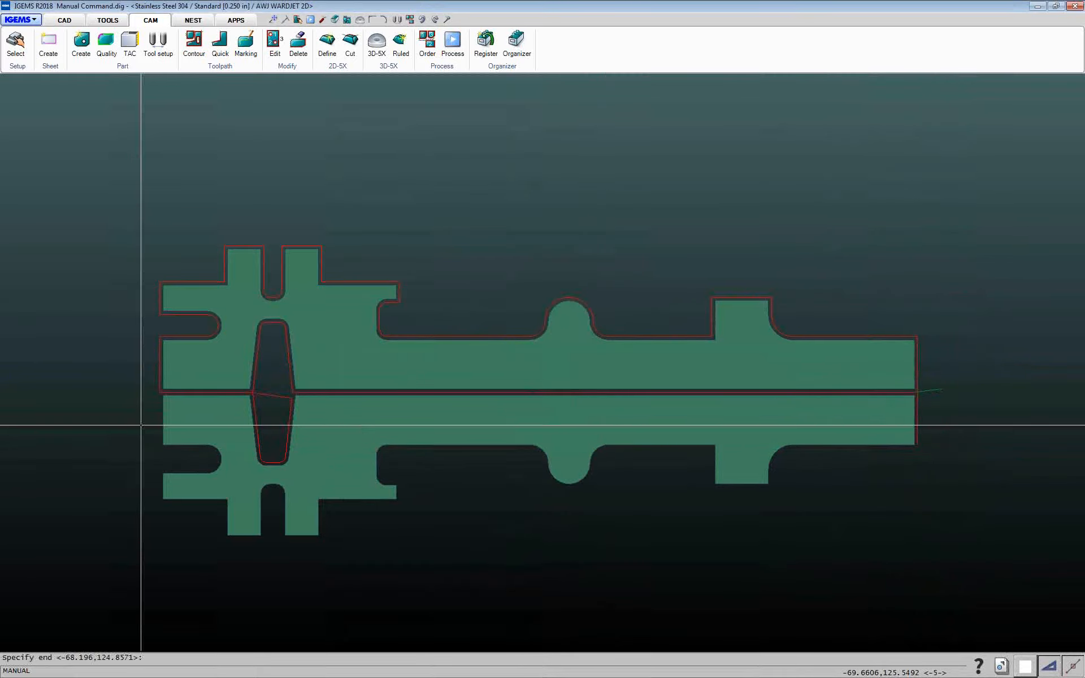
click(163, 396)
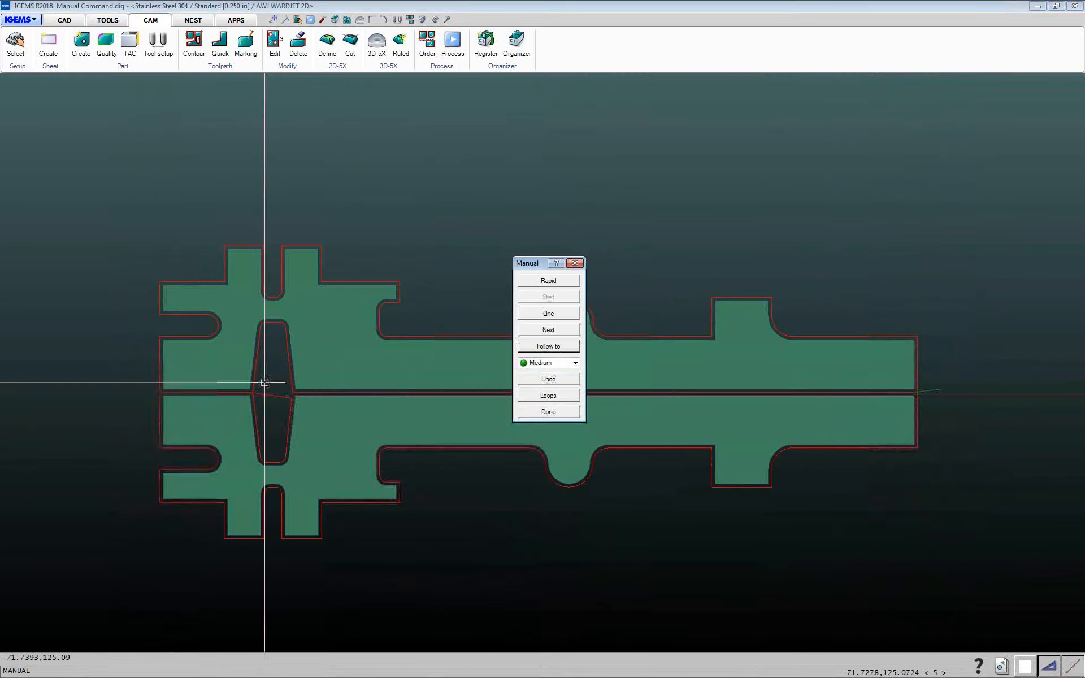
click(549, 412)
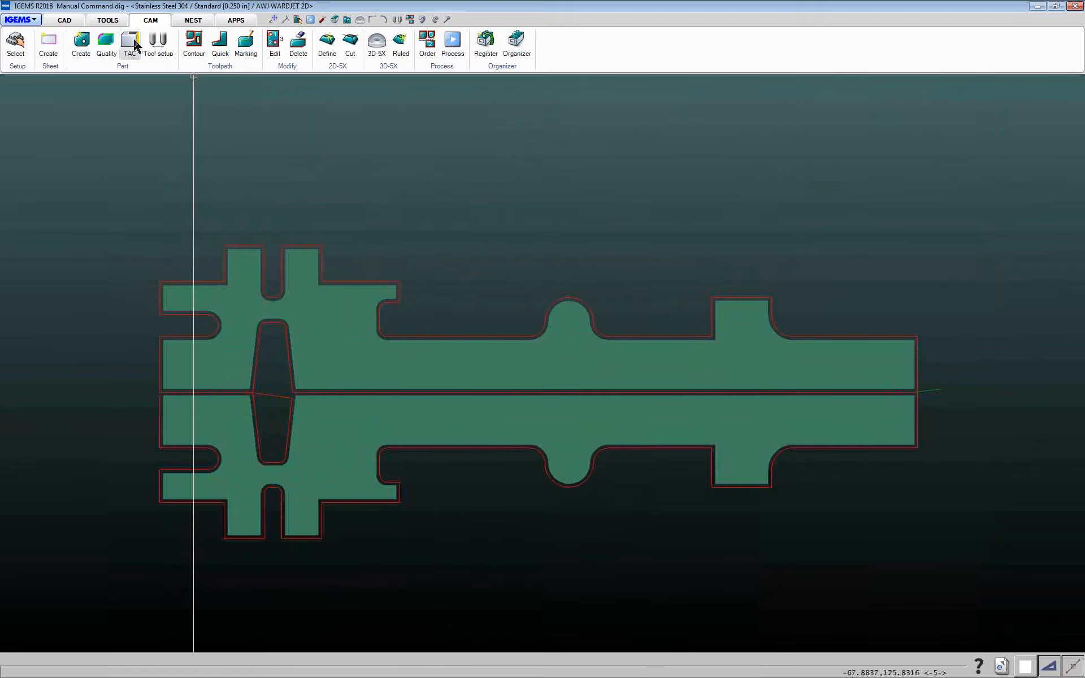
Paint the common-line cut along the gap, from the parts' right end to the slot, with X-fine quality
click(105, 48)
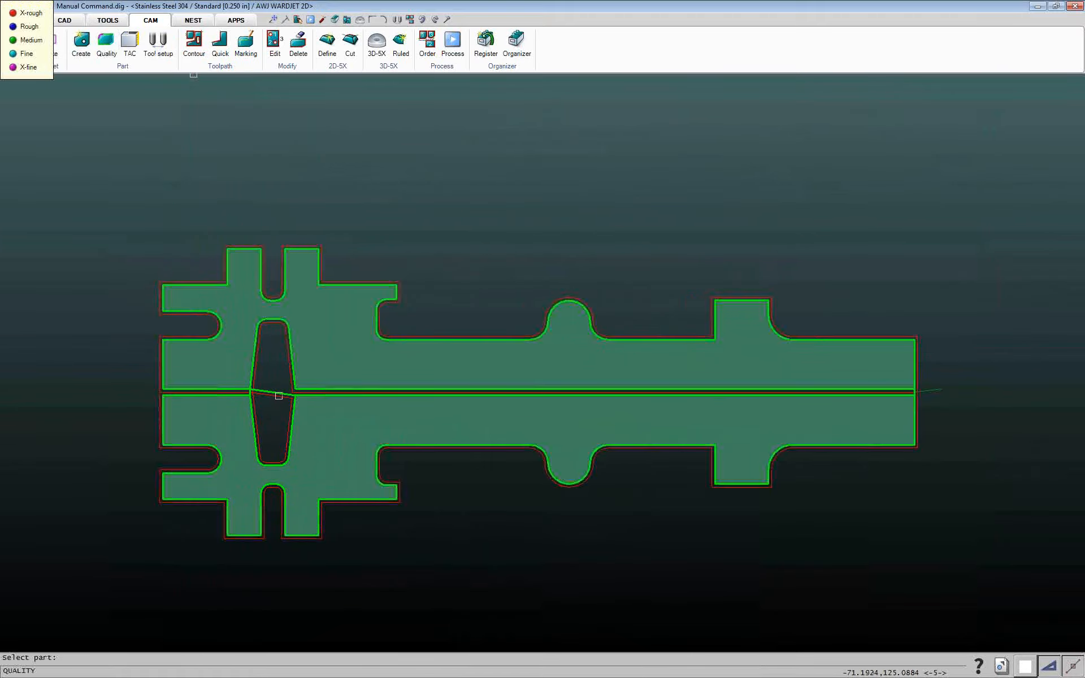
click(278, 394)
click(914, 389)
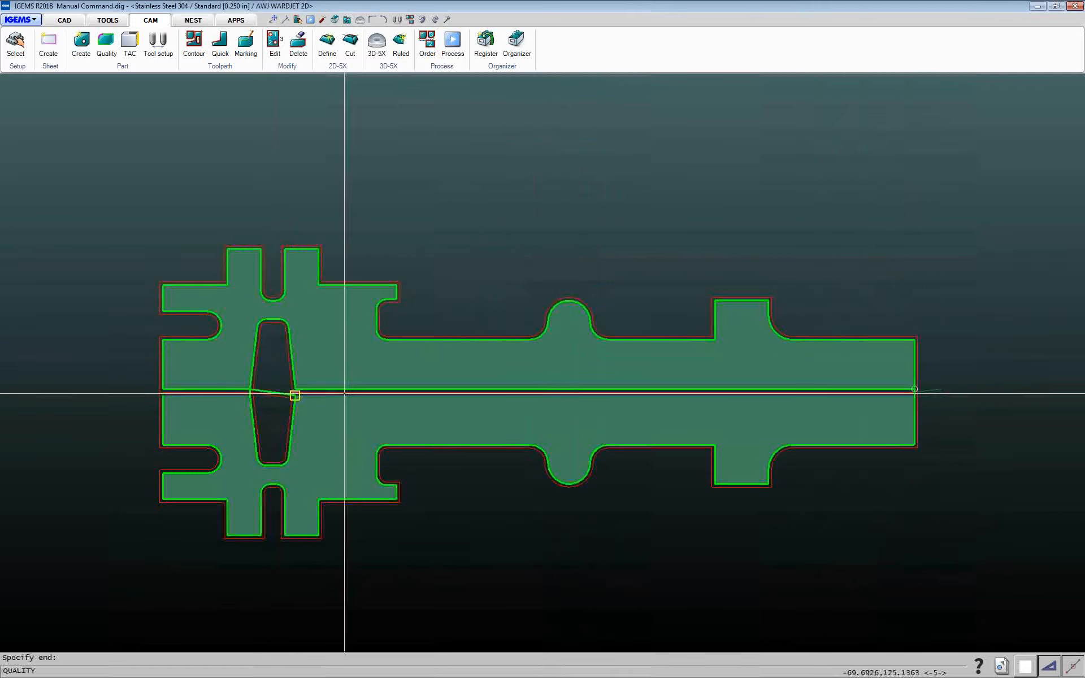
click(299, 388)
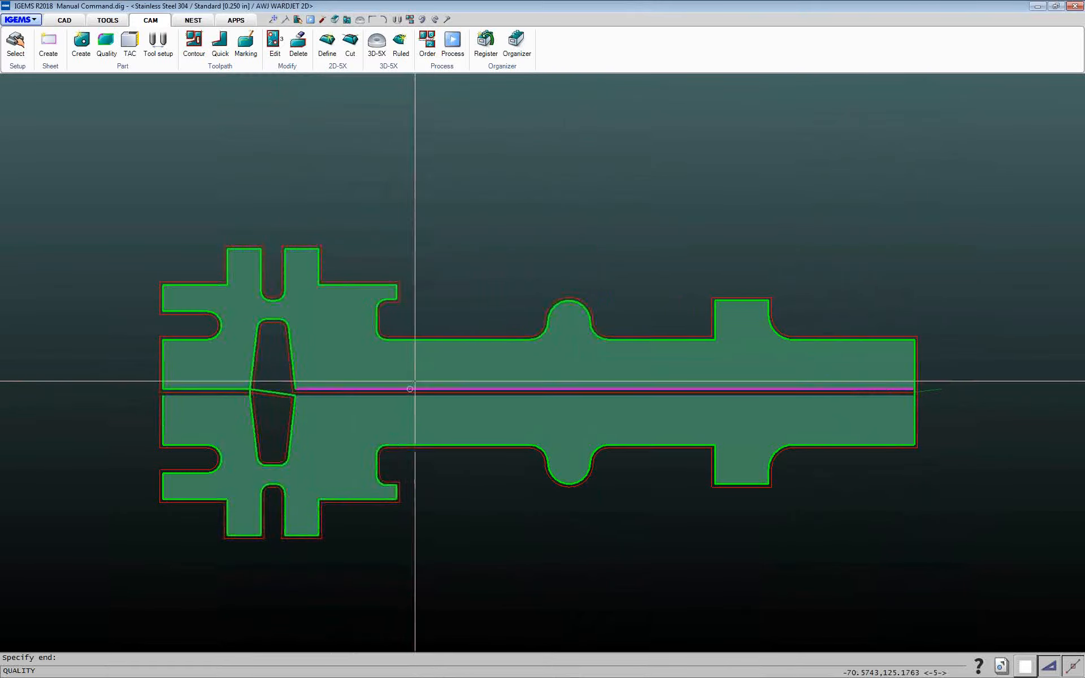
click(249, 387)
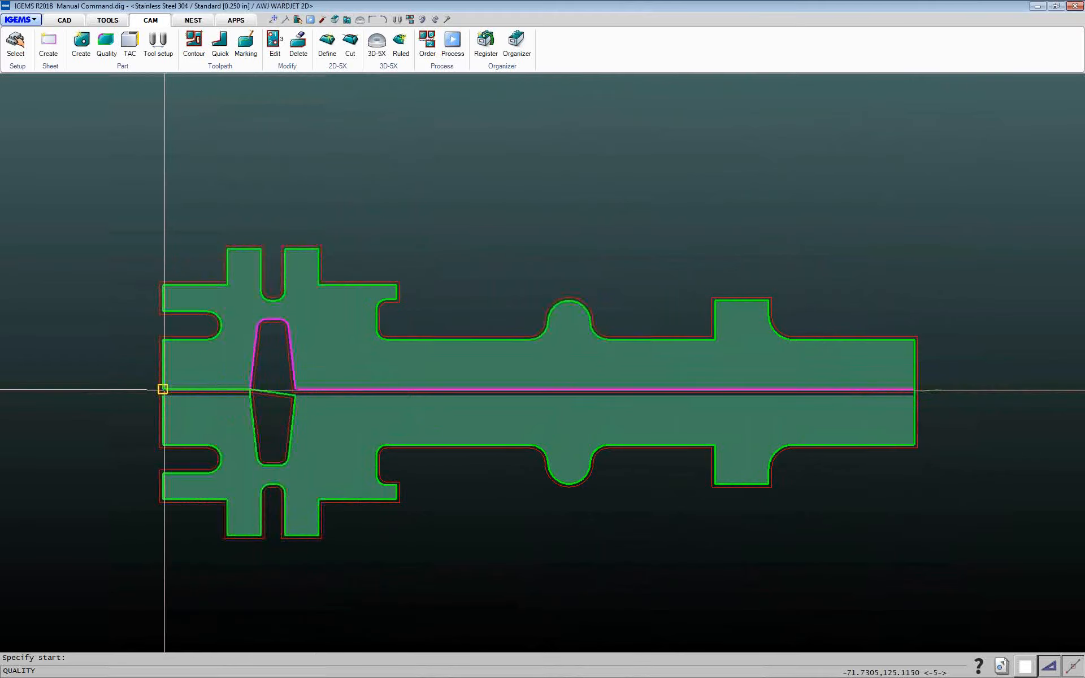
click(251, 388)
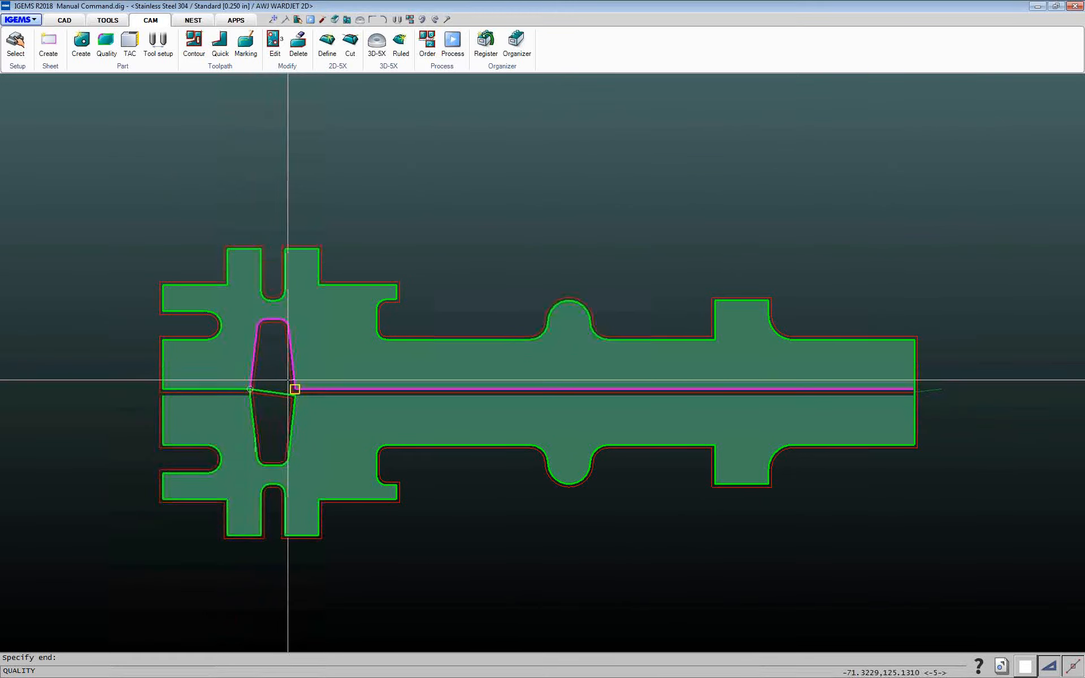
Switch the quality to X-rough and paint the slot's contour with it
right_click(297, 370)
click(513, 266)
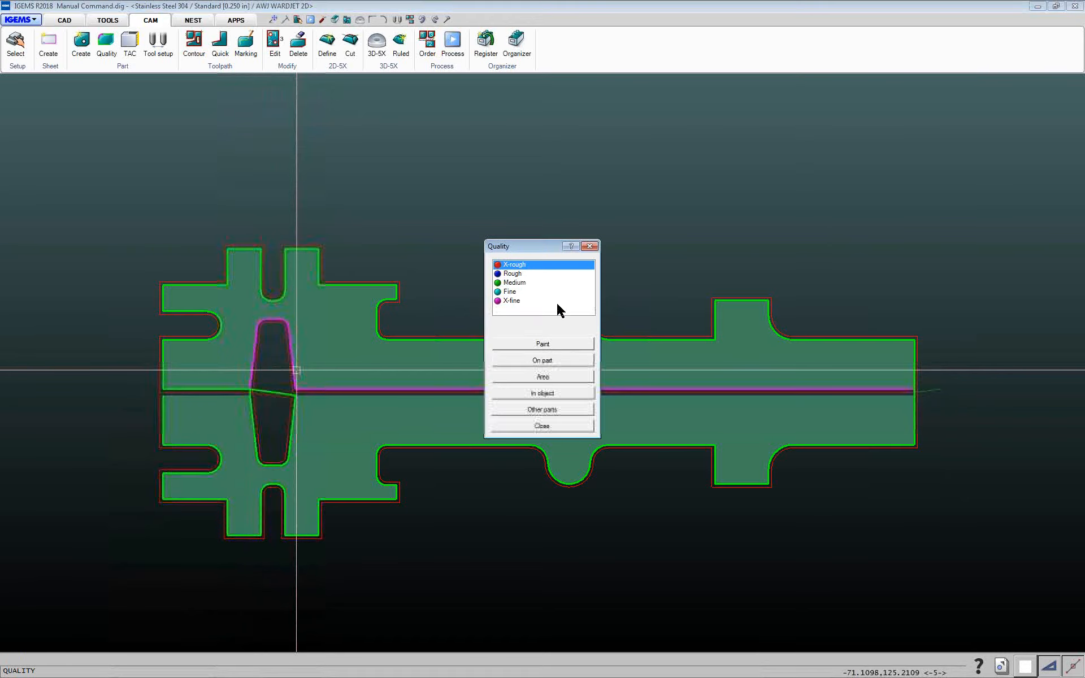
click(552, 348)
click(294, 388)
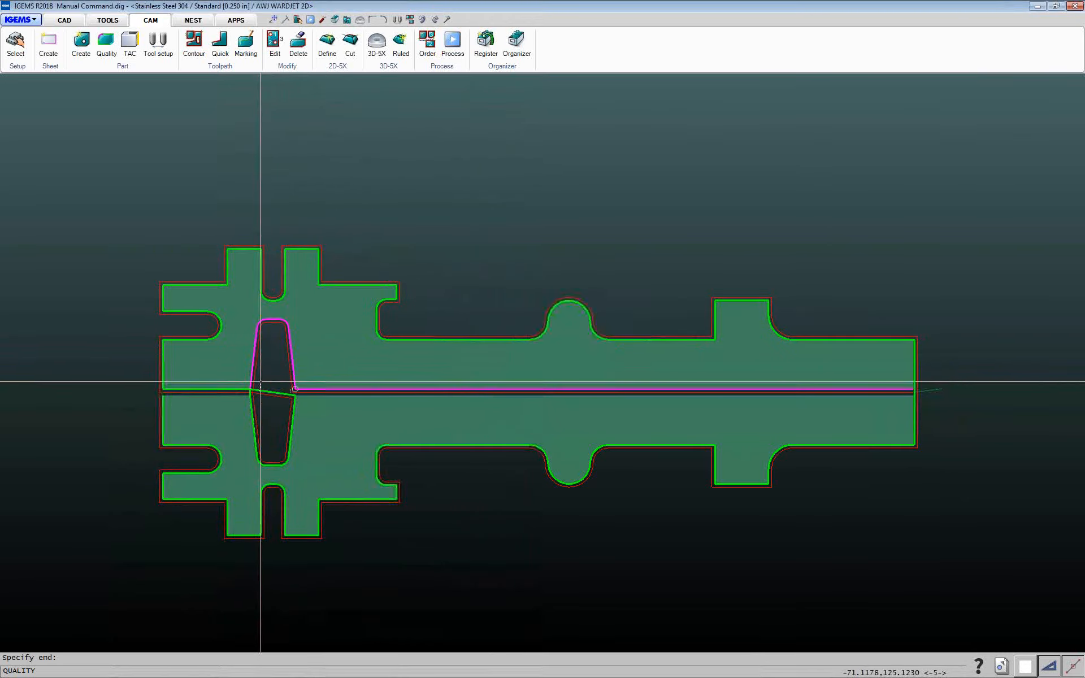
click(251, 389)
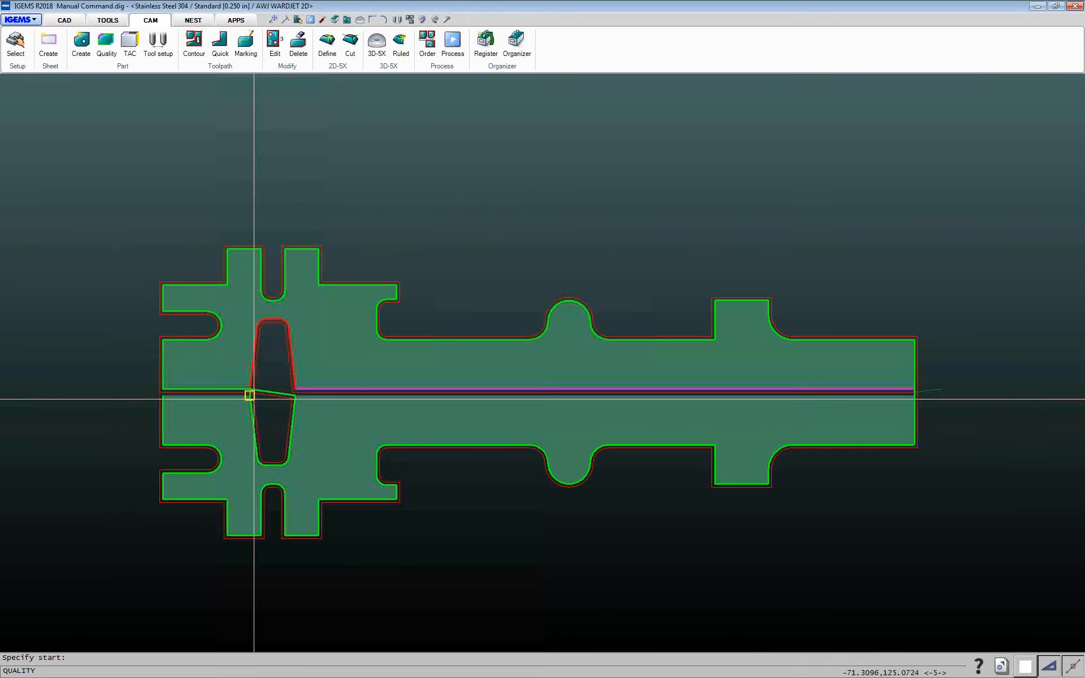
click(293, 395)
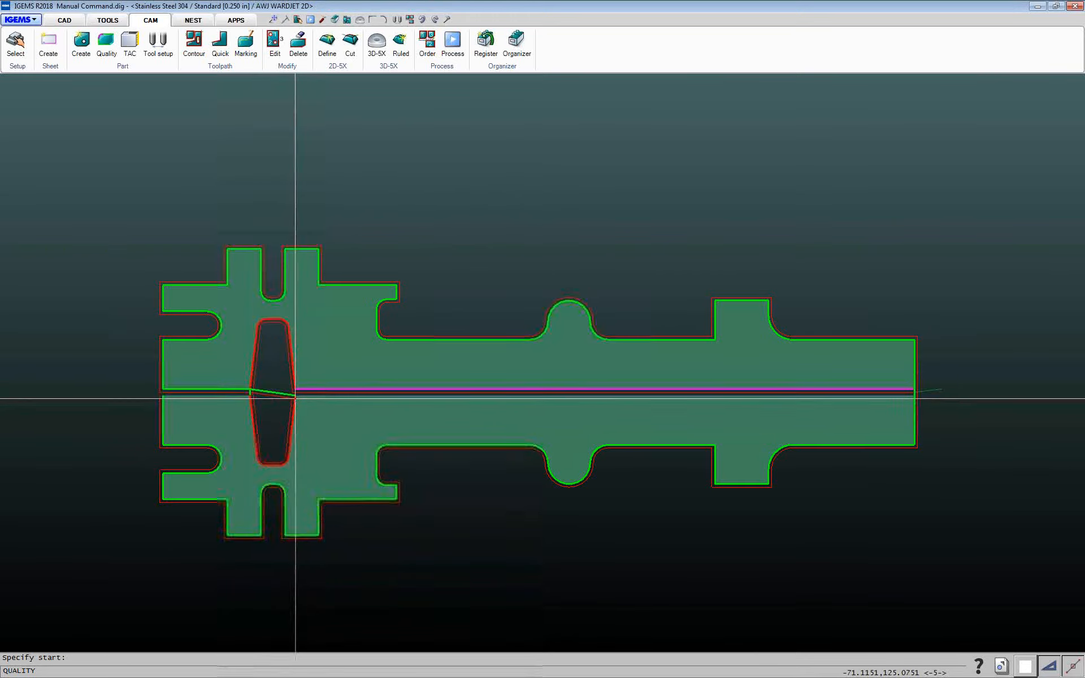
right_click(282, 426)
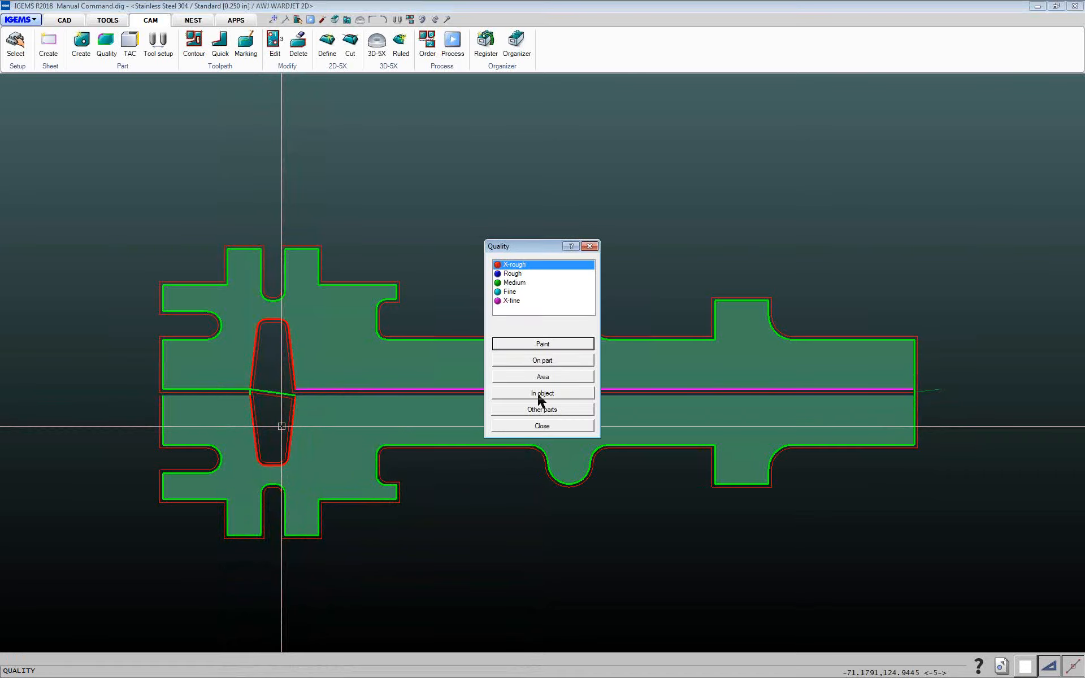
Close the quality tool and review the painted cut qualities along both mirrored parts
click(541, 427)
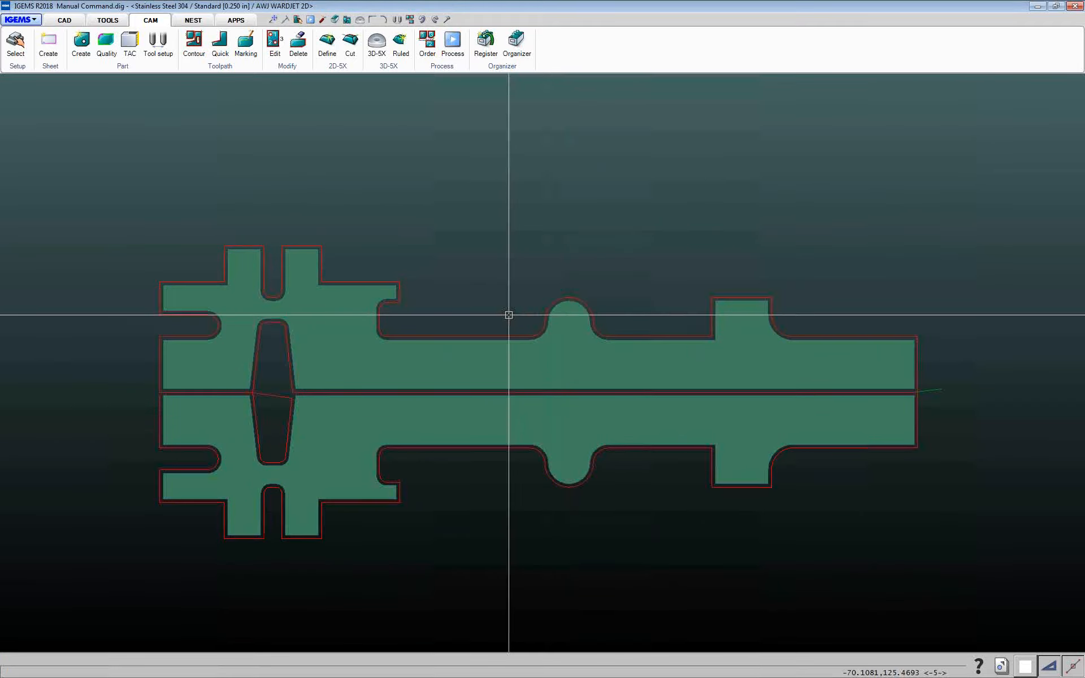
middle_drag(511, 380, 431, 376)
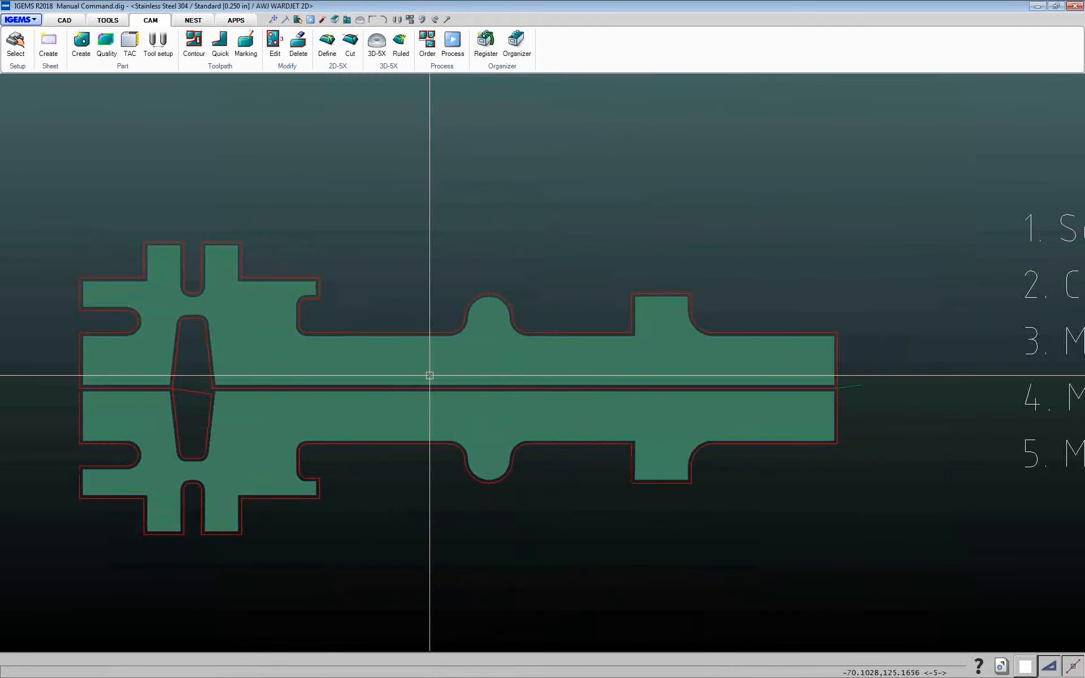
scroll(424, 372, down, 1)
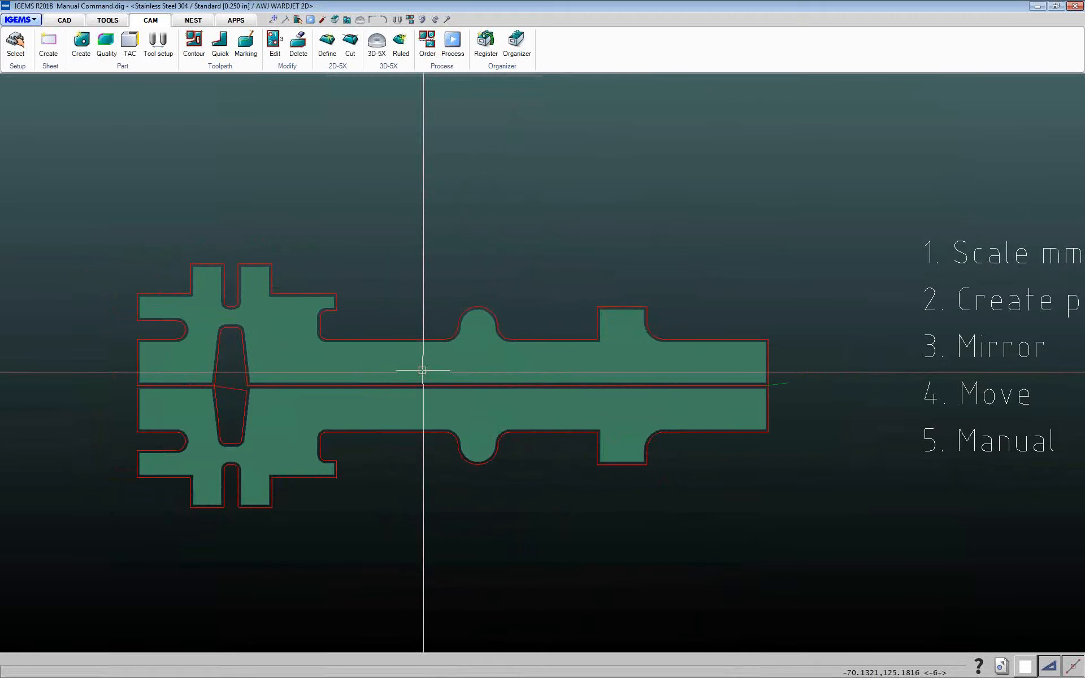
scroll(418, 361, up, 3)
scroll(206, 215, up, 2)
scroll(416, 341, down, 3)
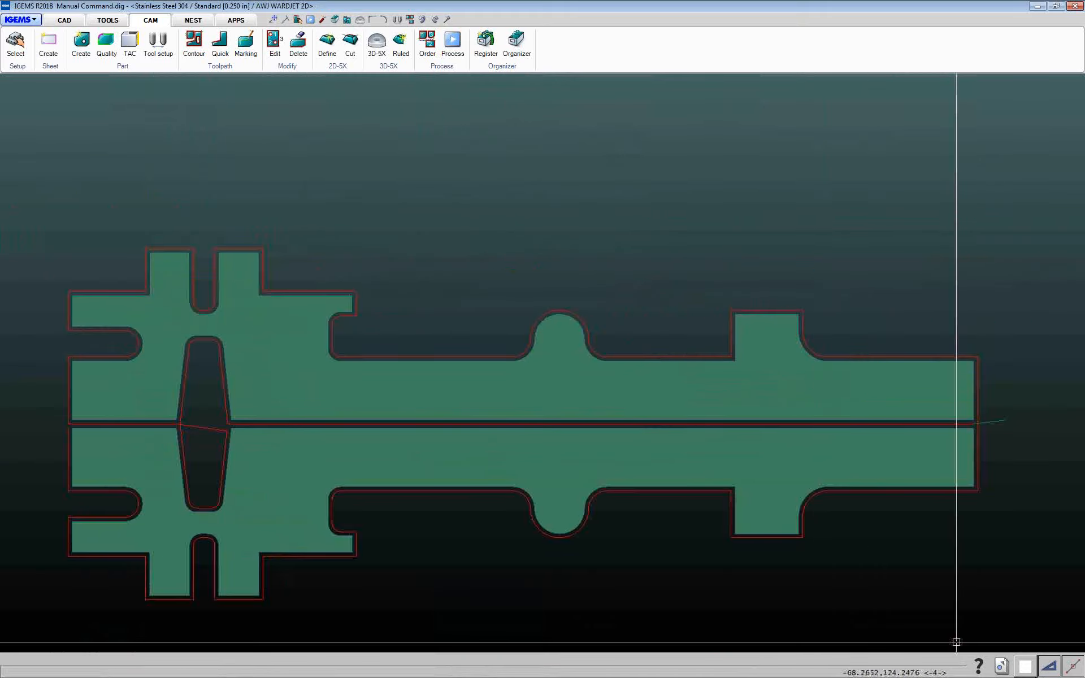
Open the recent drawing Chain cut.dig with the four rings
click(1002, 667)
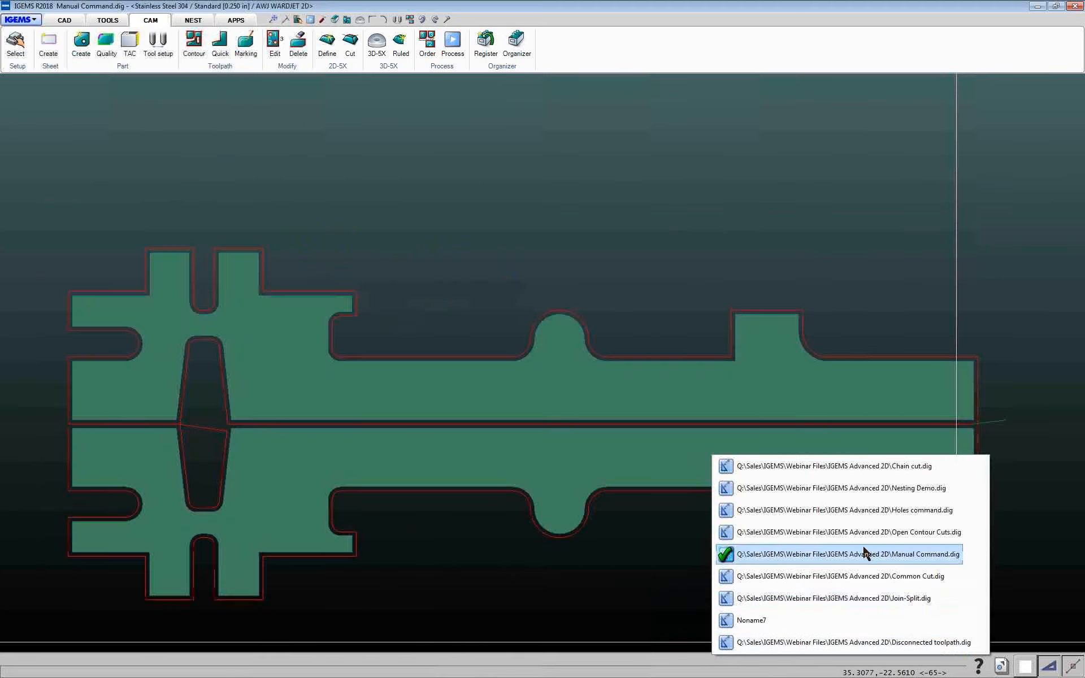
click(873, 467)
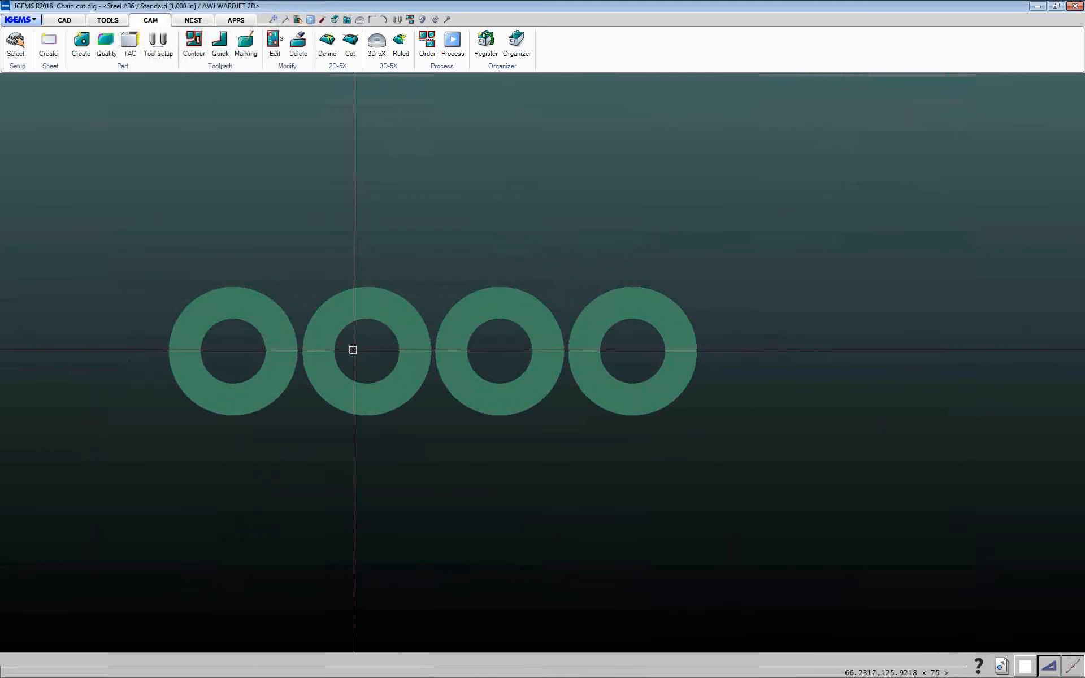
scroll(354, 349, up, 3)
scroll(343, 359, down, 2)
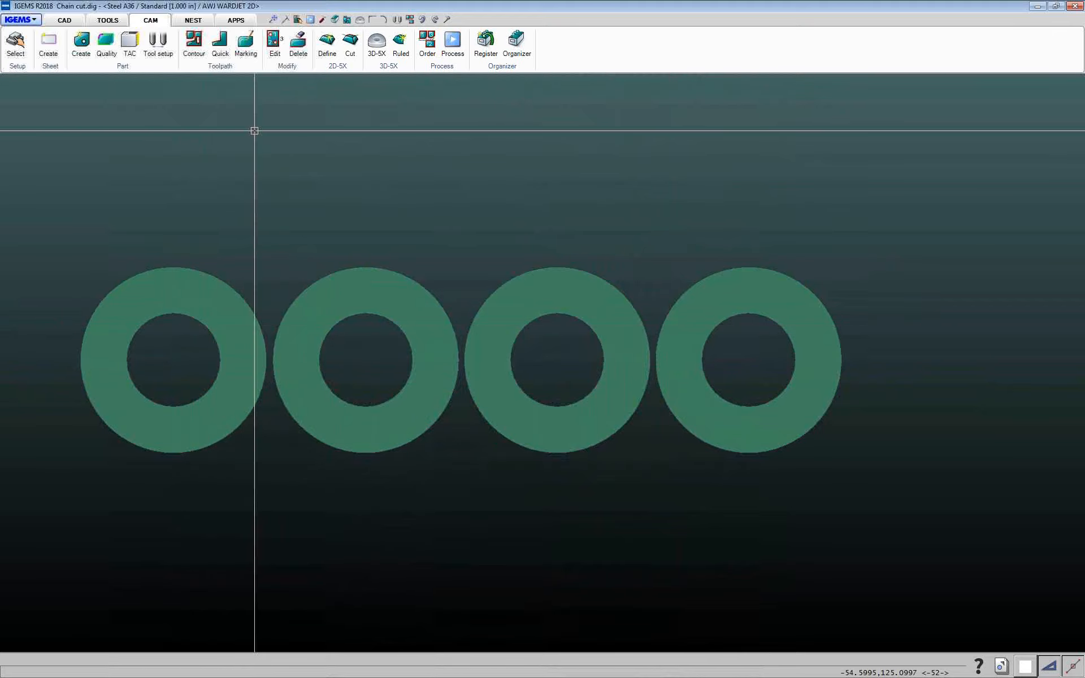
Run Bridges on all four rings with the Outside with tab lead and 0.125 in bridge width, selecting them together
click(229, 69)
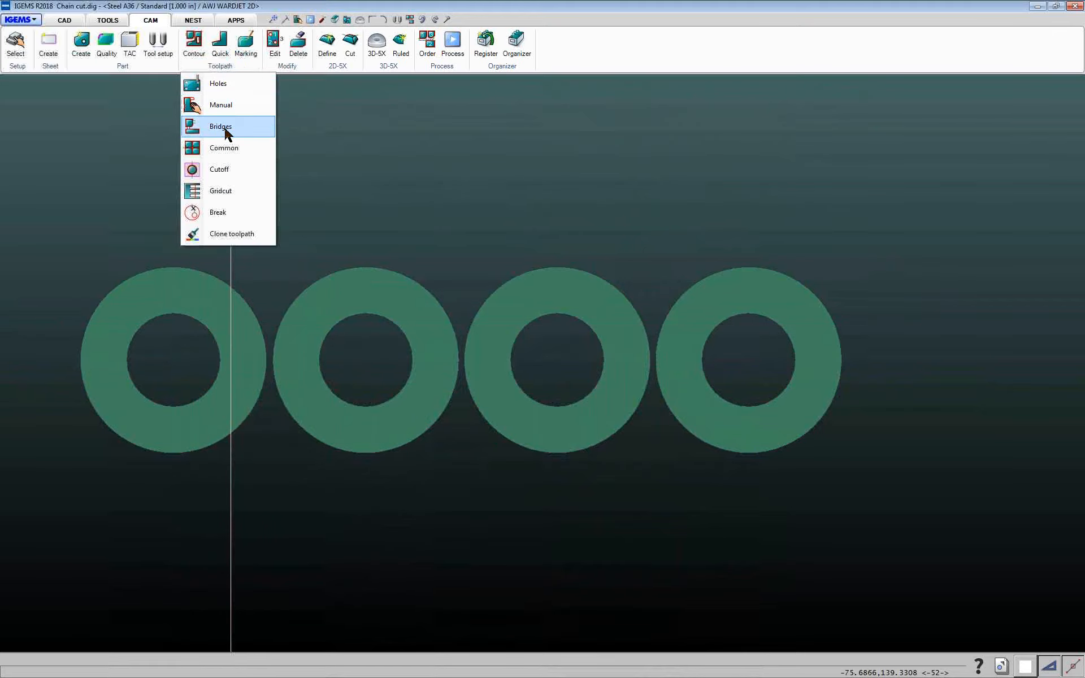
click(283, 66)
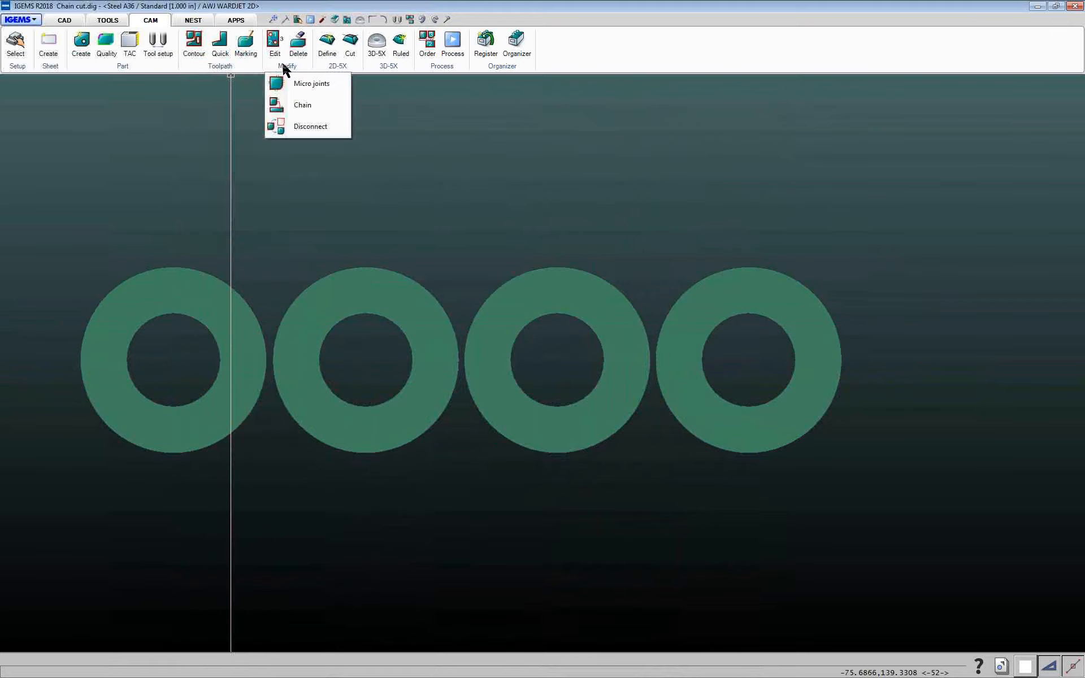
click(229, 69)
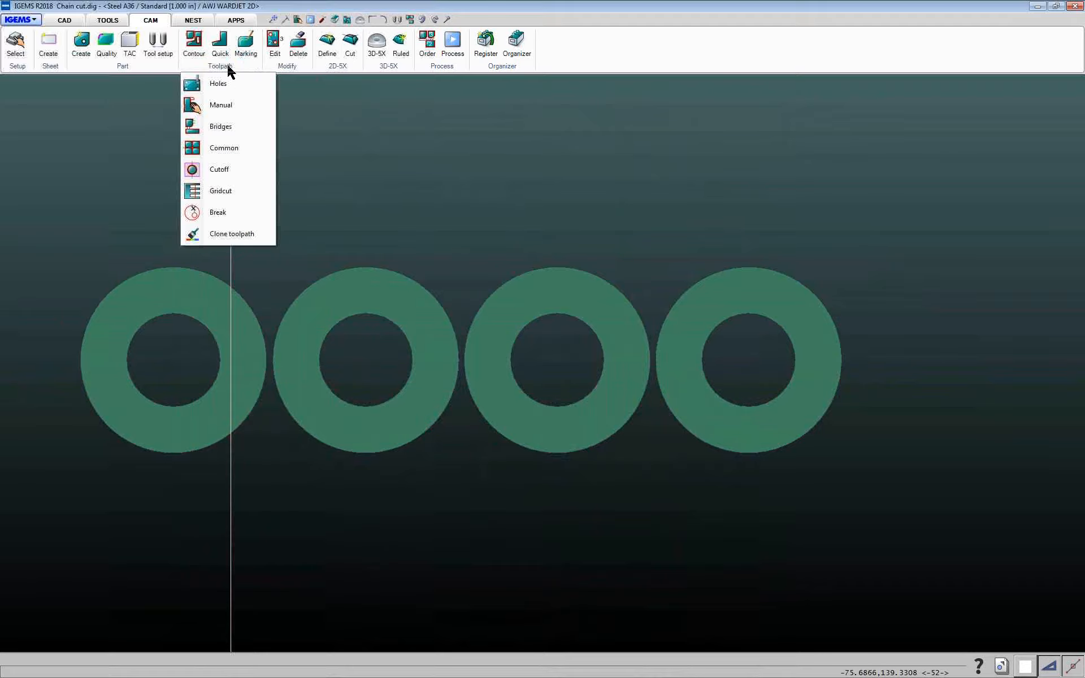
click(219, 126)
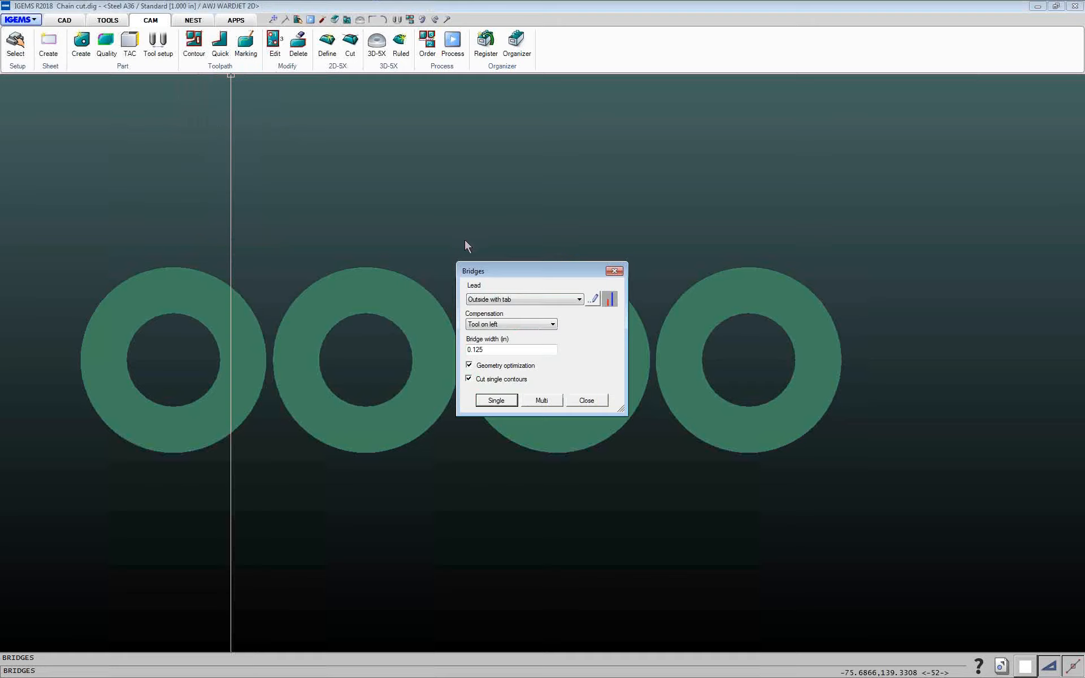
drag(474, 277, 440, 252)
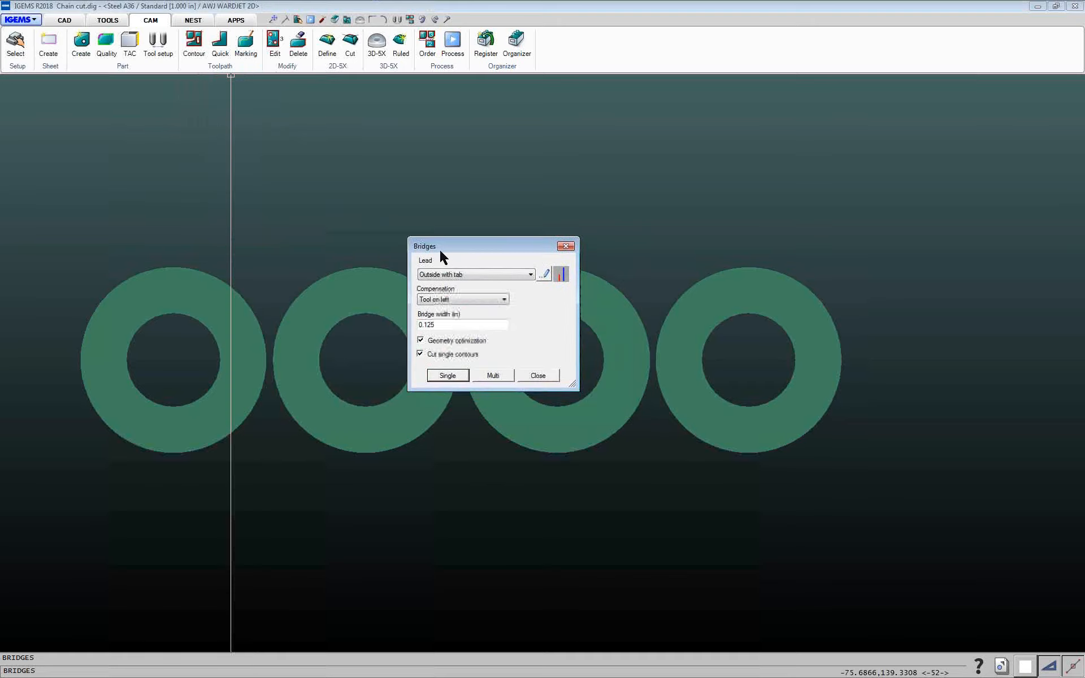
click(451, 276)
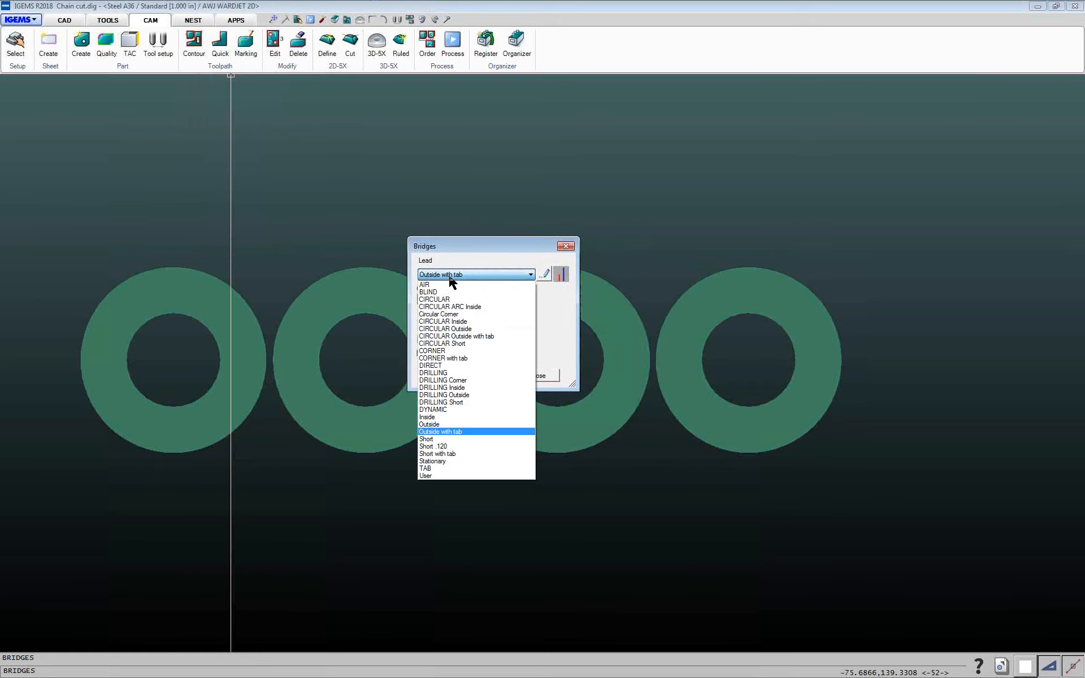
click(451, 276)
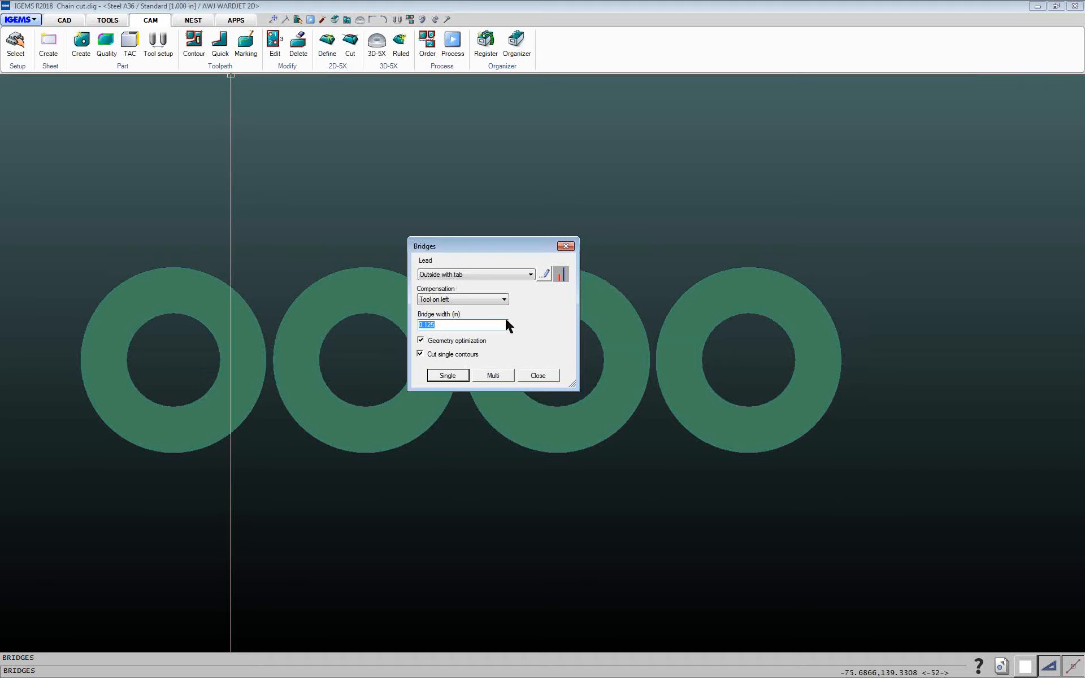
click(500, 373)
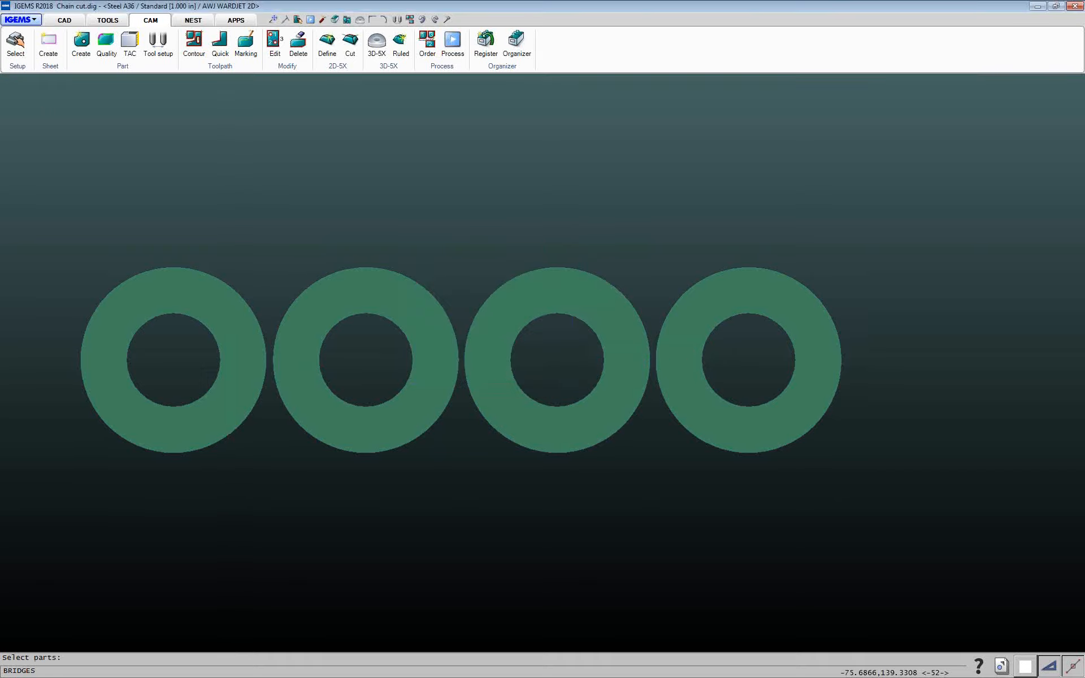
drag(43, 167, 916, 494)
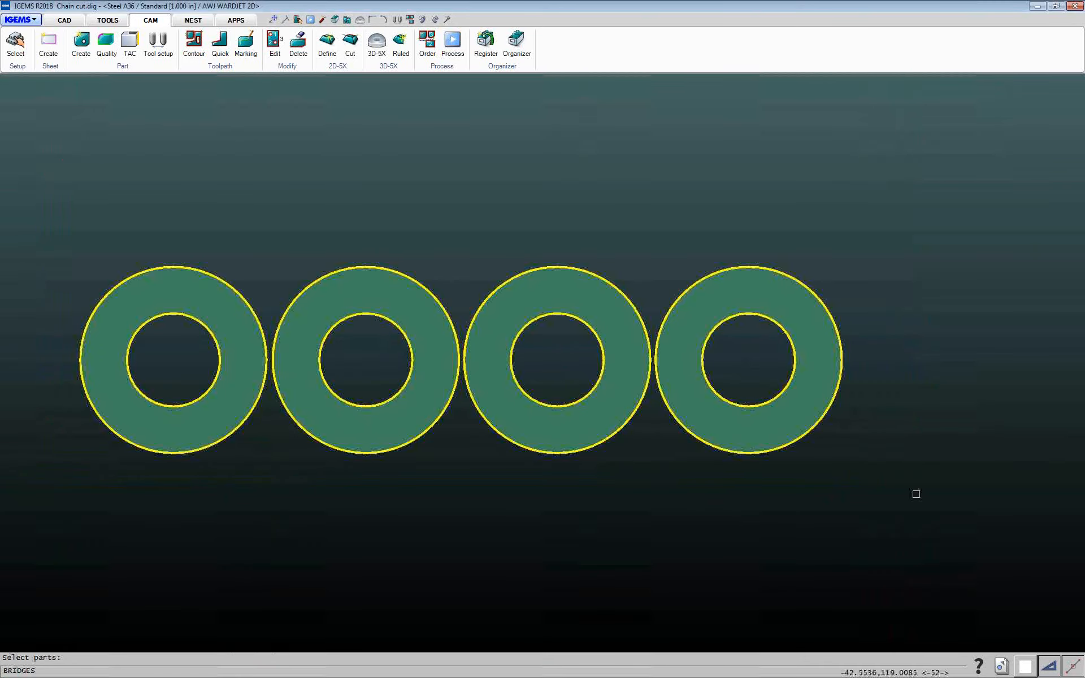
right_click(916, 494)
drag(502, 278, 619, 145)
click(701, 268)
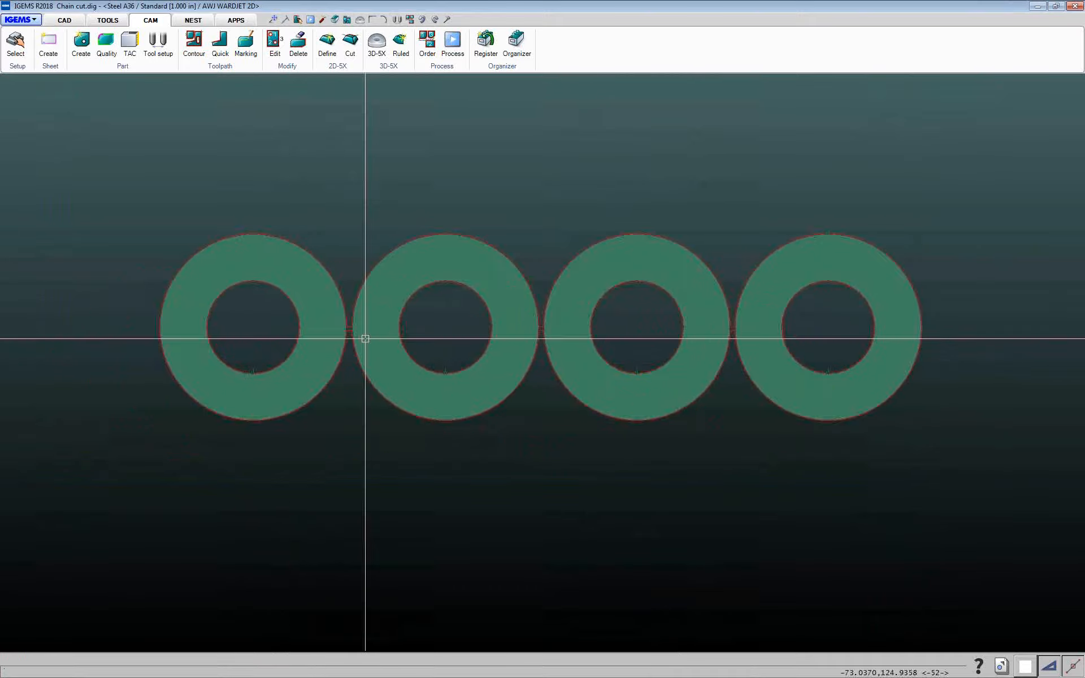
Zoom in and pan to examine the bridge toolpaths between neighbouring rings
scroll(846, 381, up, 5)
scroll(368, 300, down, 5)
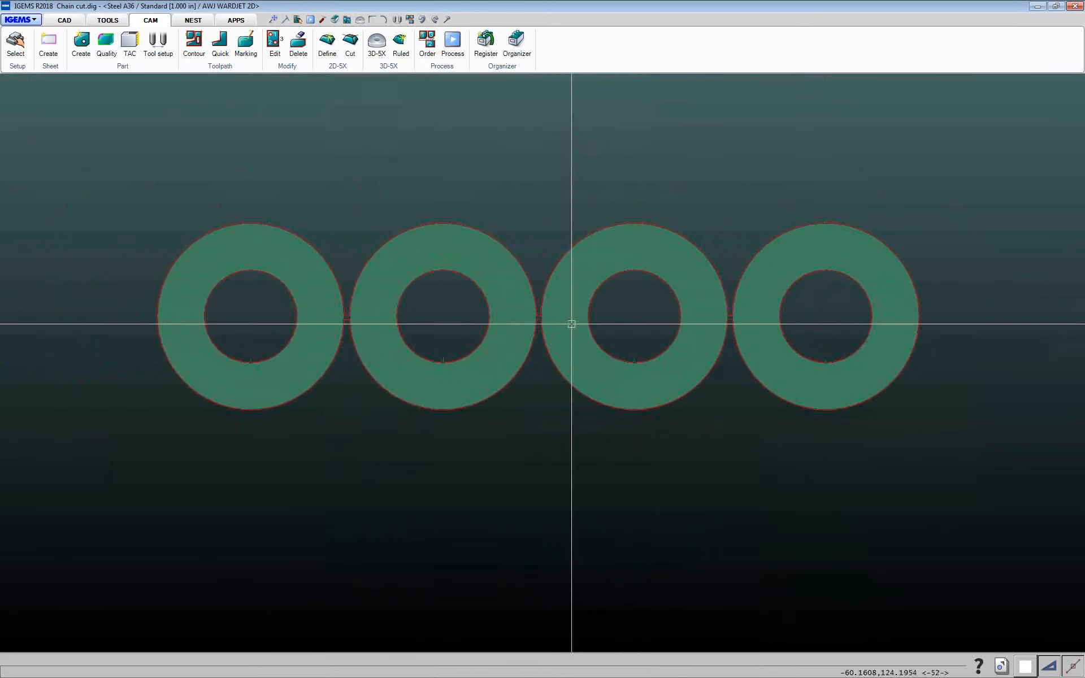
scroll(623, 345, up, 8)
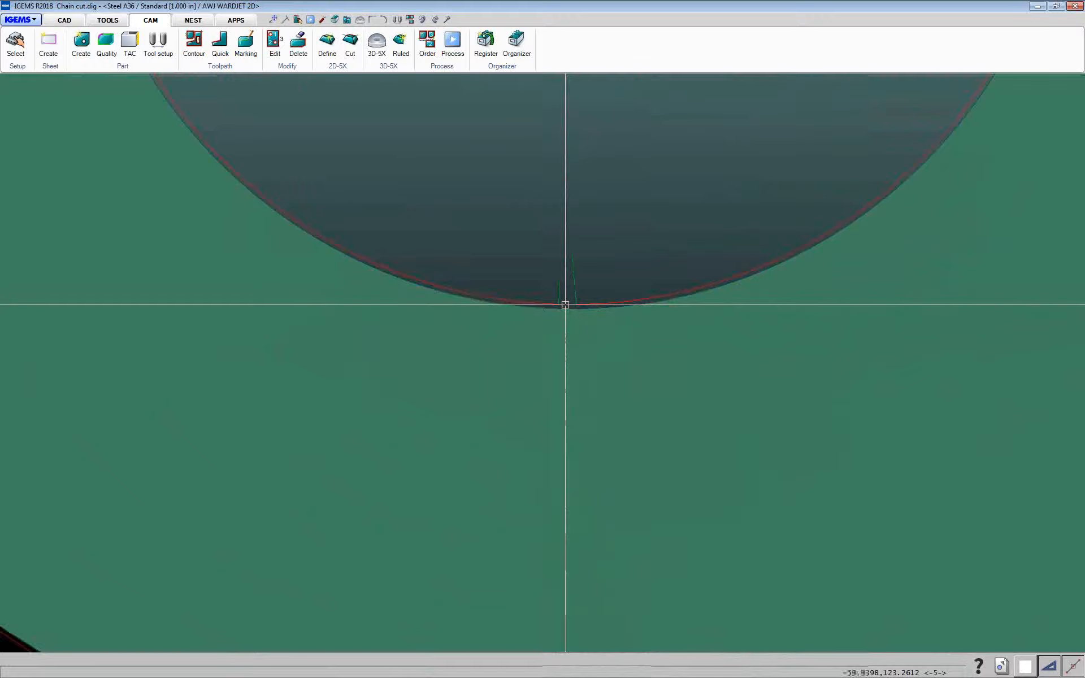
scroll(565, 305, up, 1)
scroll(564, 306, down, 3)
scroll(564, 306, down, 4)
middle_drag(564, 307, 573, 368)
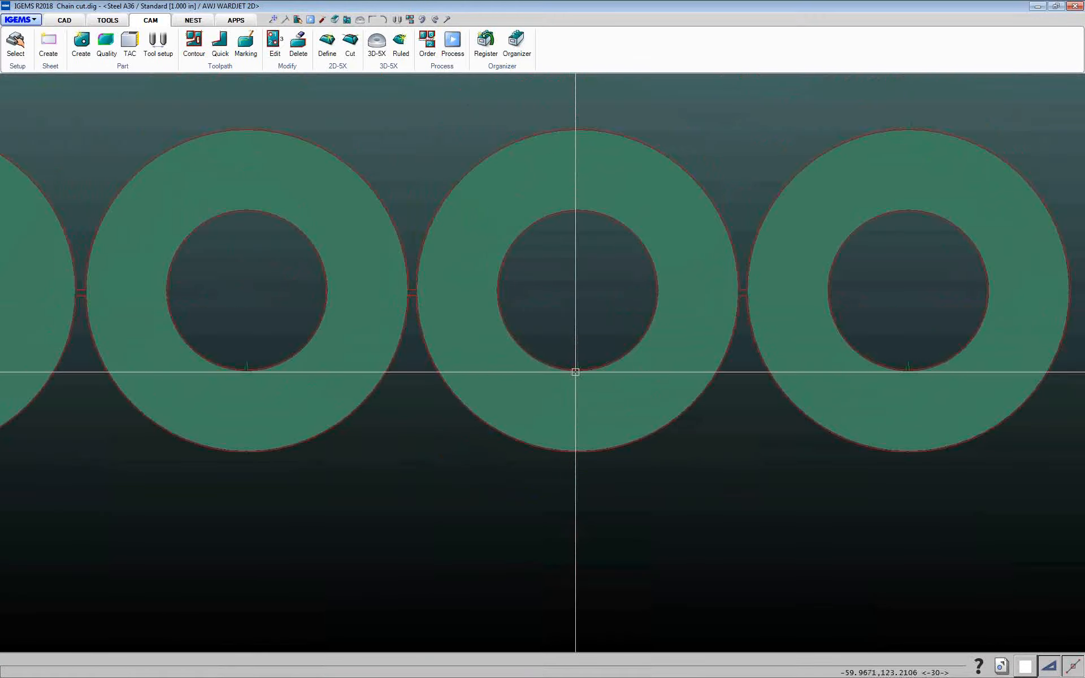
scroll(498, 355, down, 3)
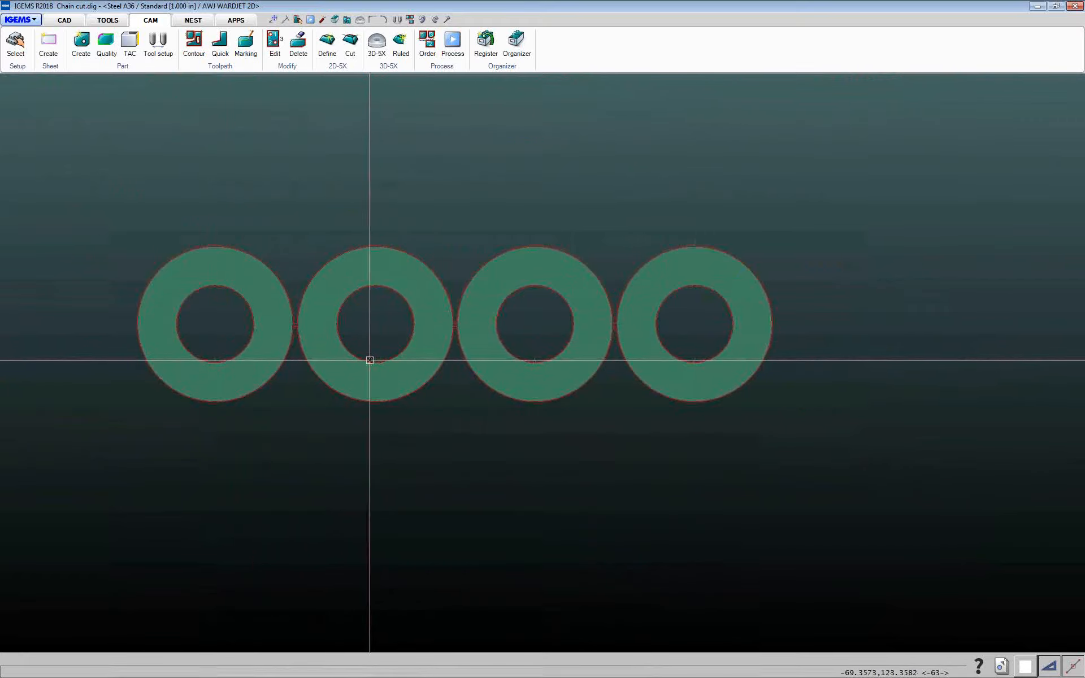
scroll(295, 325, up, 3)
scroll(285, 325, up, 6)
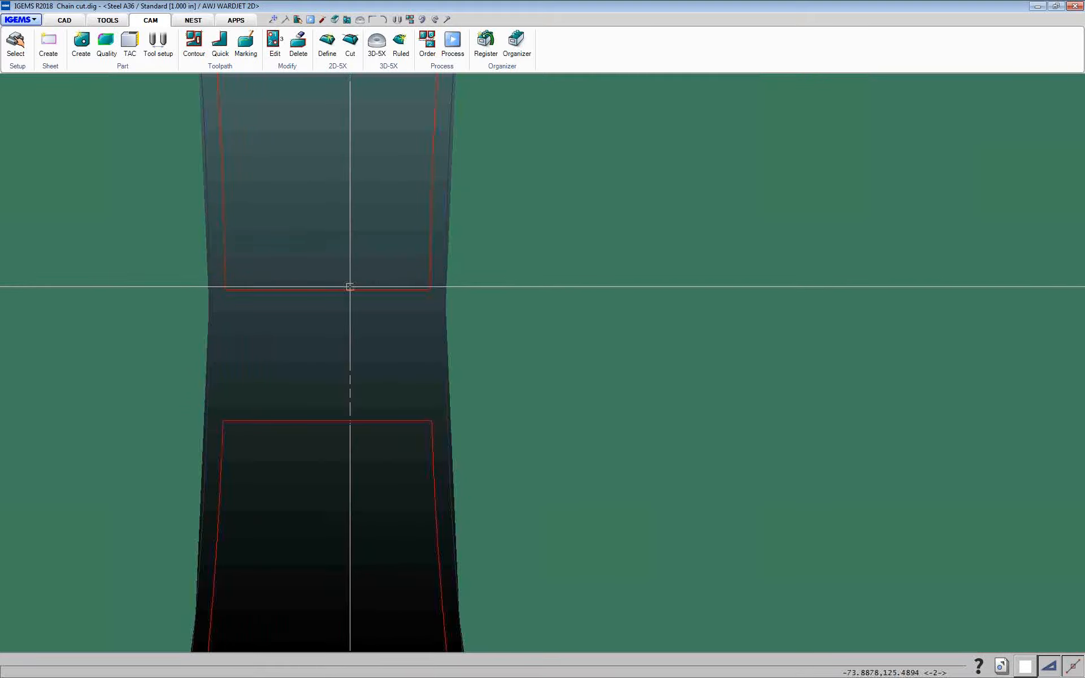
scroll(439, 278, down, 8)
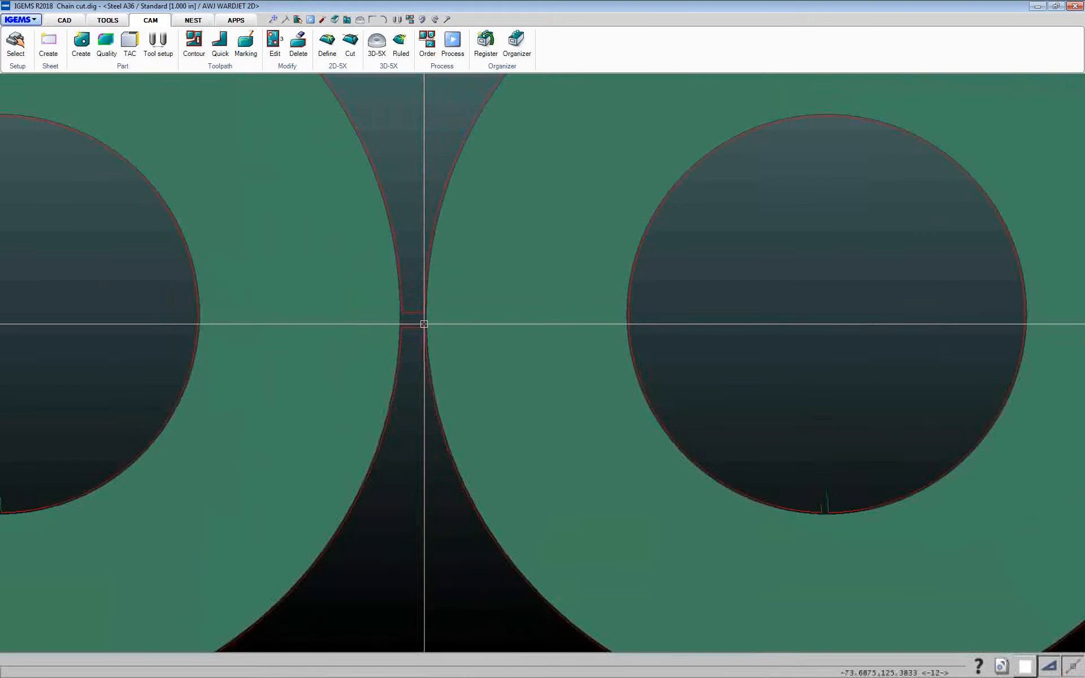
scroll(222, 322, down, 2)
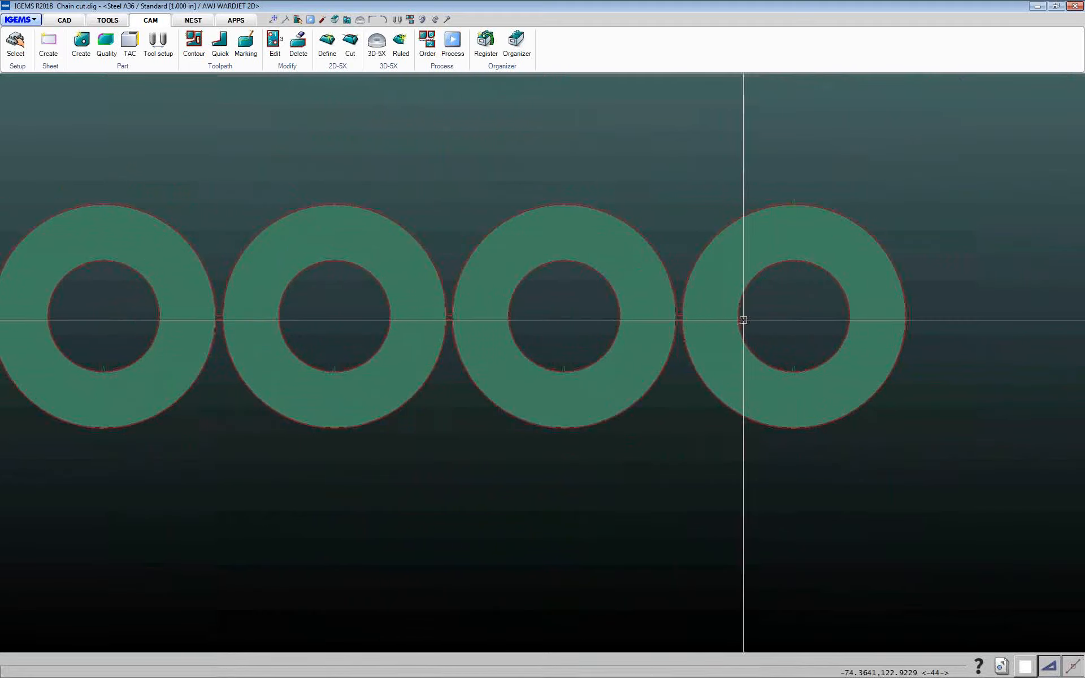
middle_drag(729, 325, 781, 319)
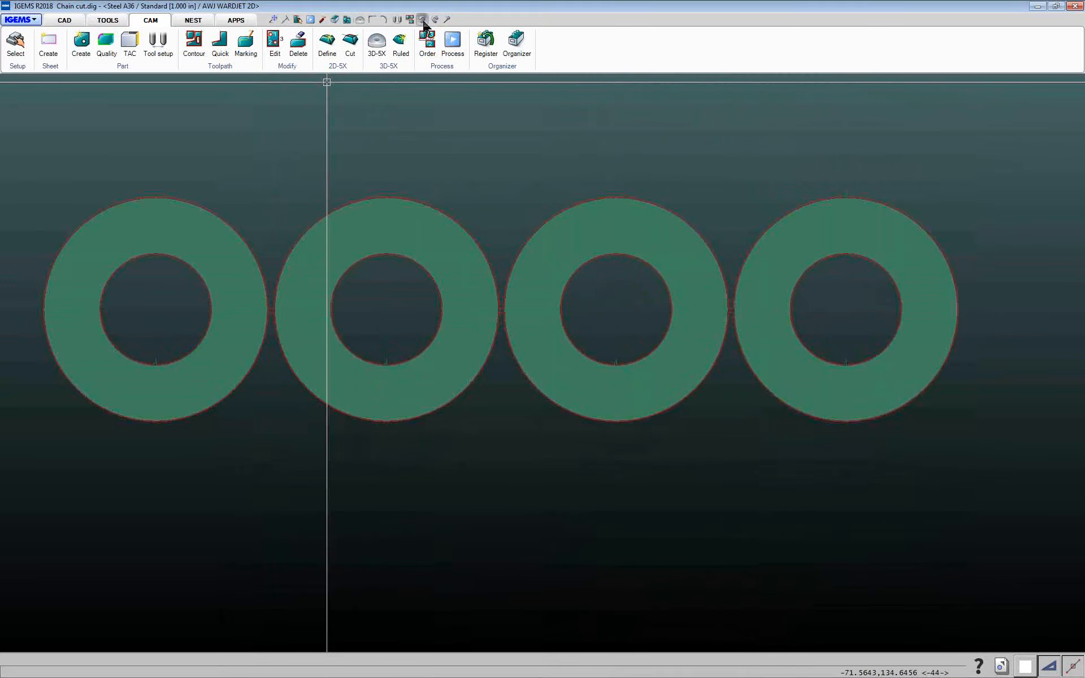
click(233, 67)
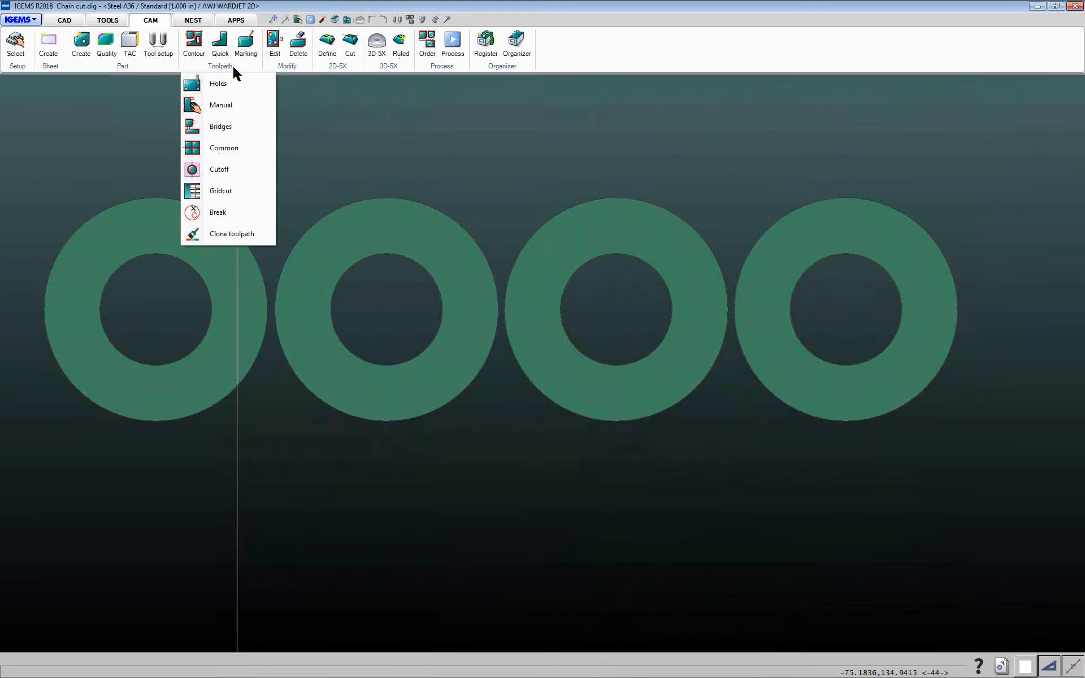
click(220, 127)
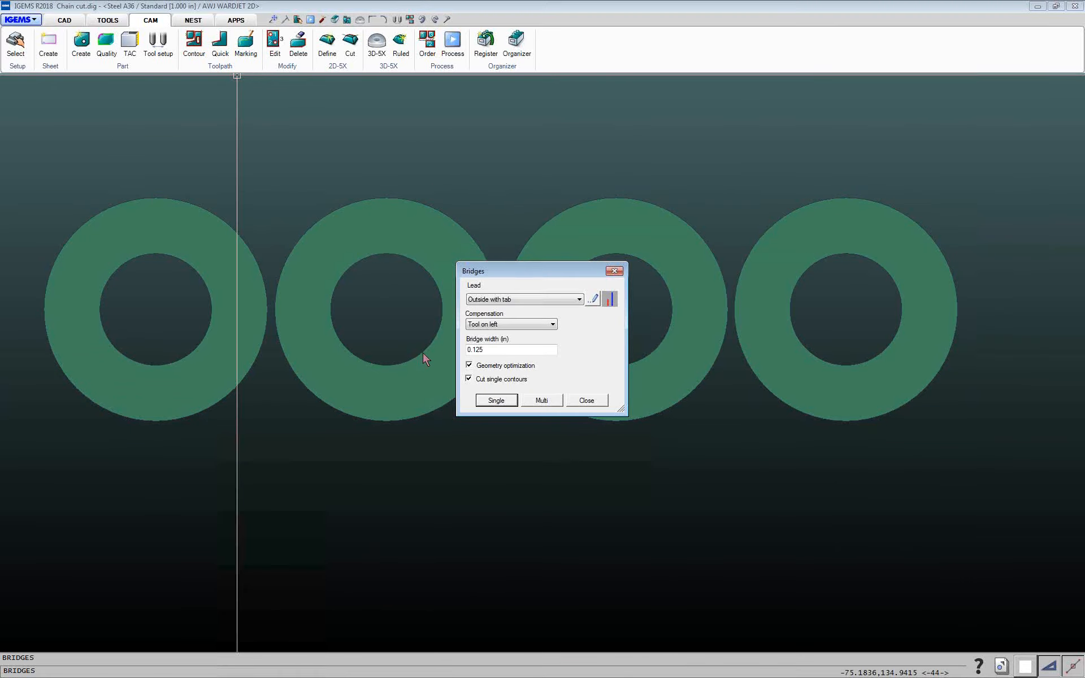
click(594, 405)
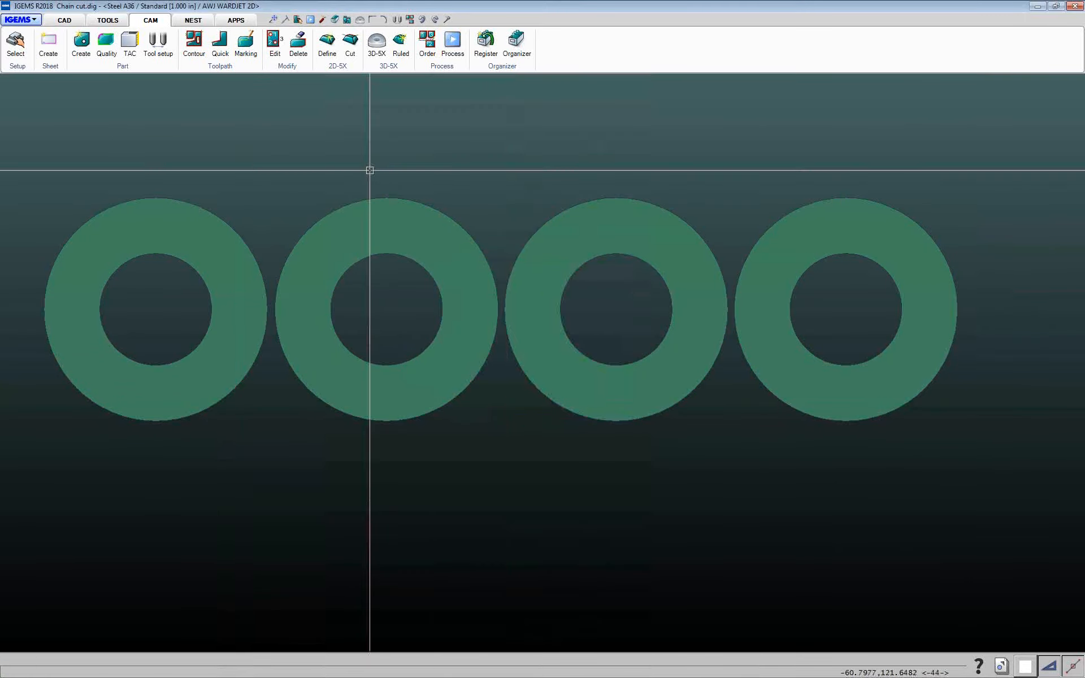
Add Contour toolpaths to the inner holes of all four rings one at a time
click(195, 53)
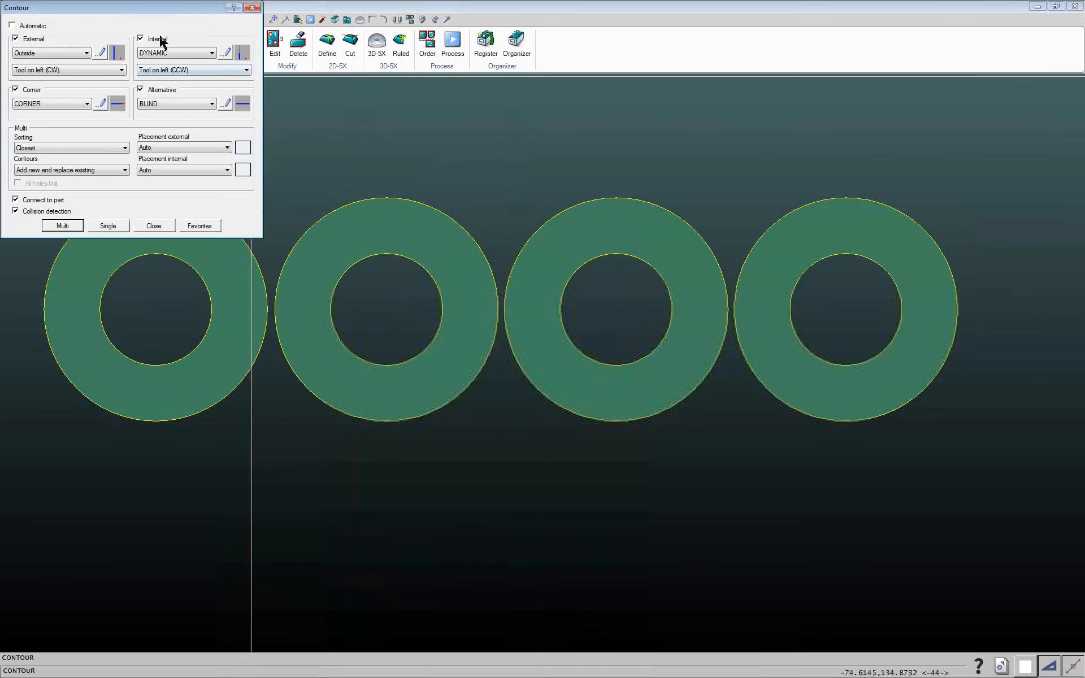
click(108, 226)
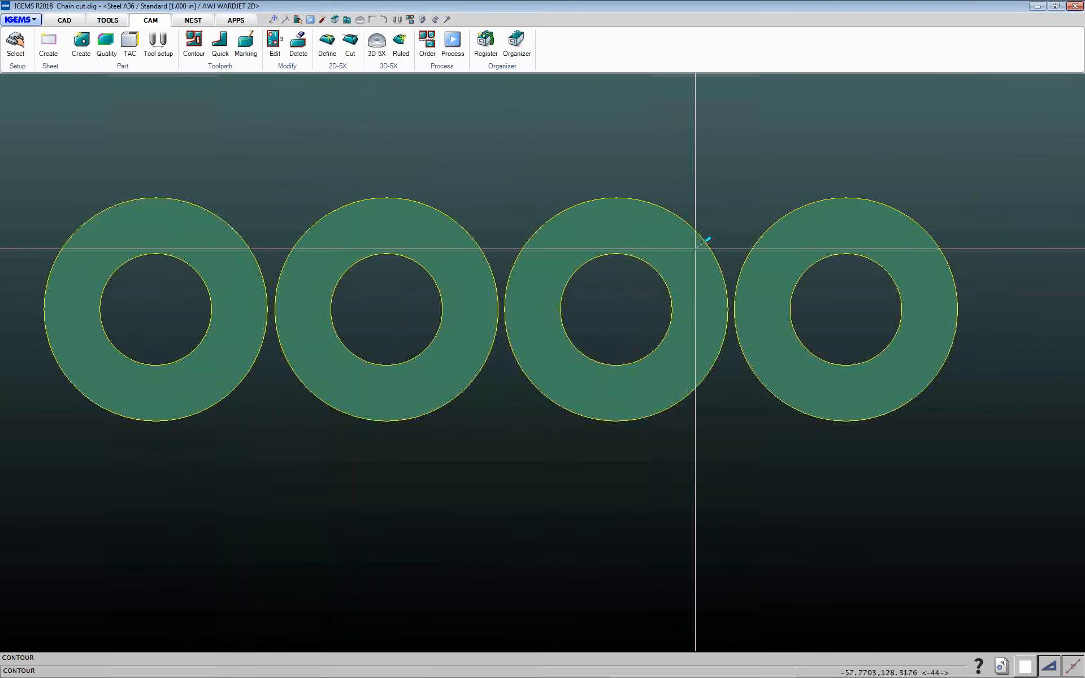
click(800, 310)
click(572, 311)
click(351, 303)
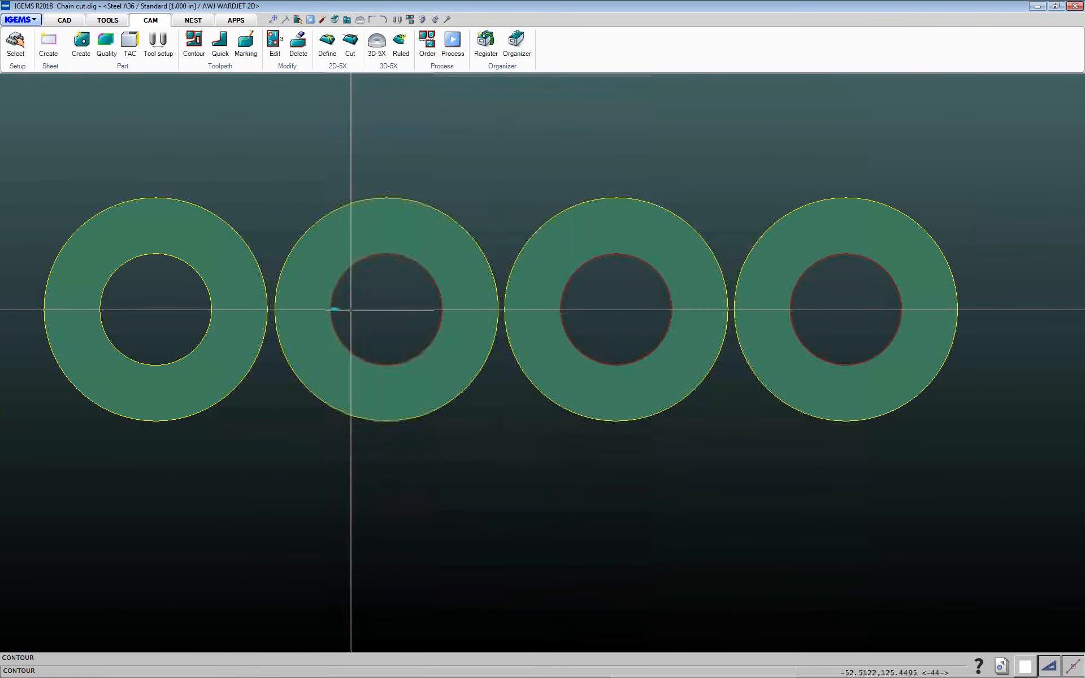
click(103, 309)
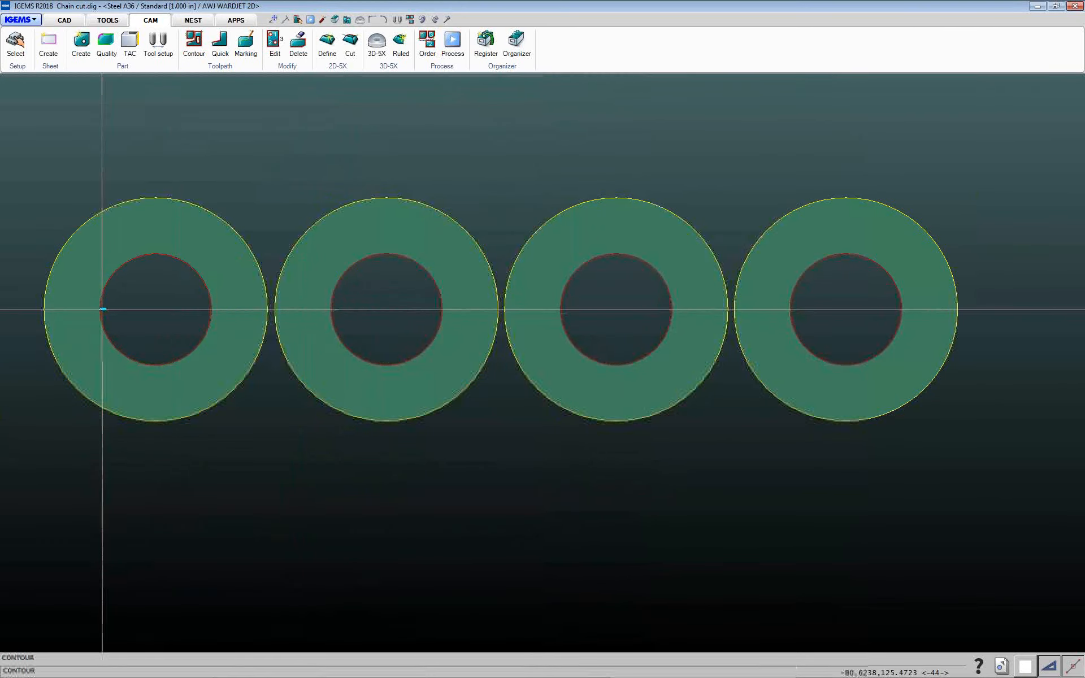
right_click(102, 309)
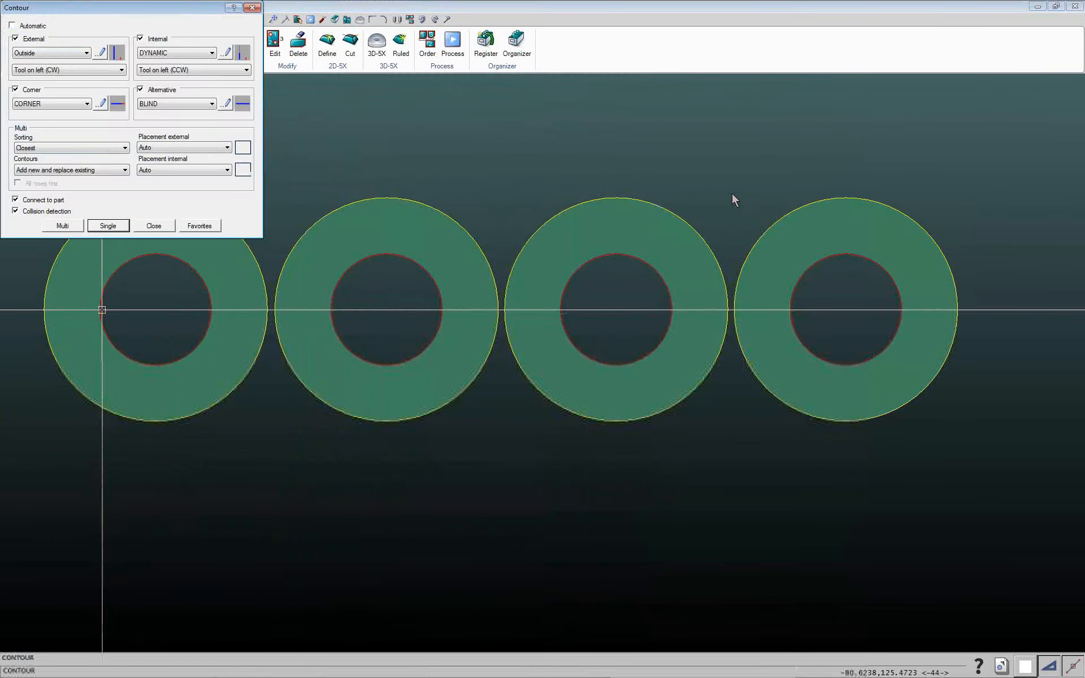
click(154, 226)
Run Bridges again on all four rings together with the Outside with tab lead and 0.125 in bridge width
click(195, 56)
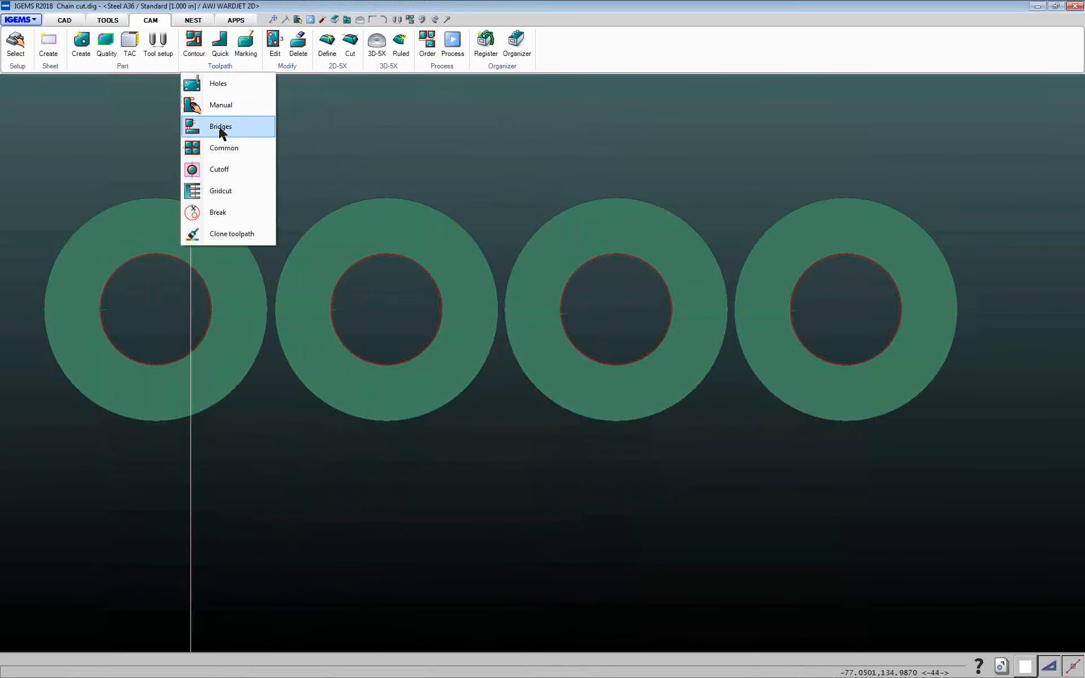
click(221, 128)
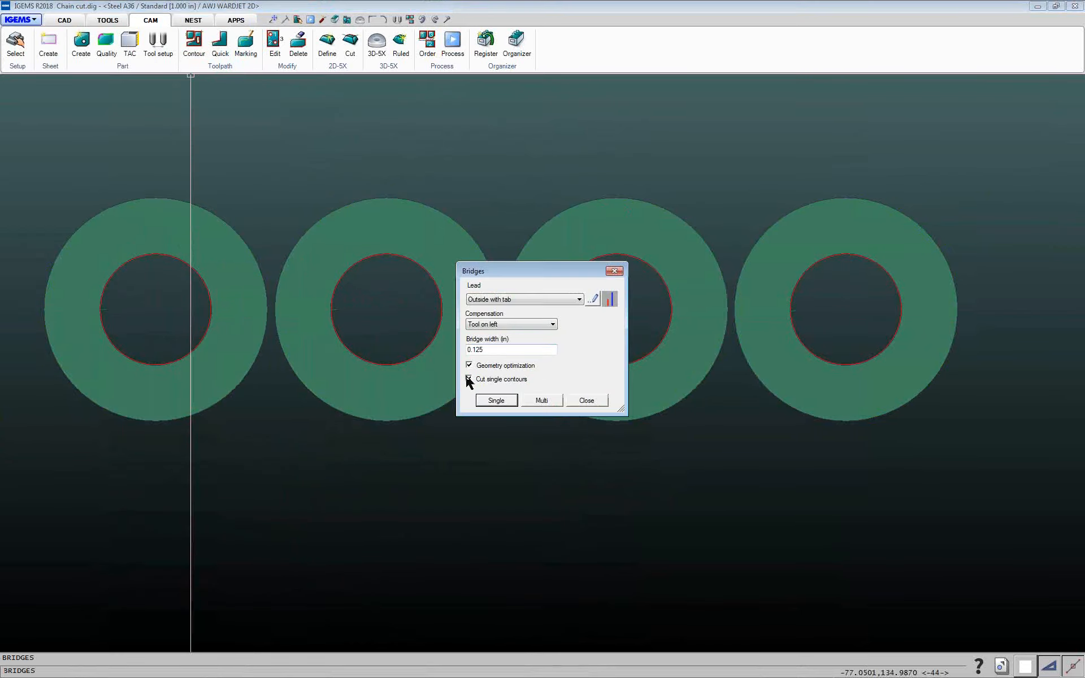
click(540, 401)
drag(24, 148, 998, 455)
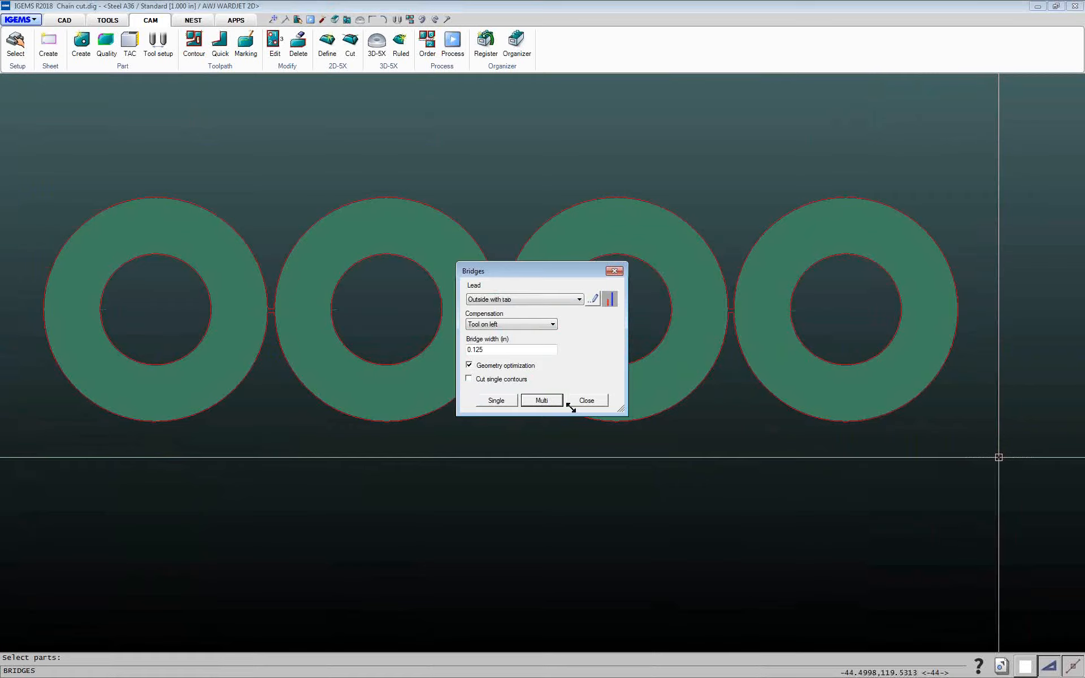
click(569, 403)
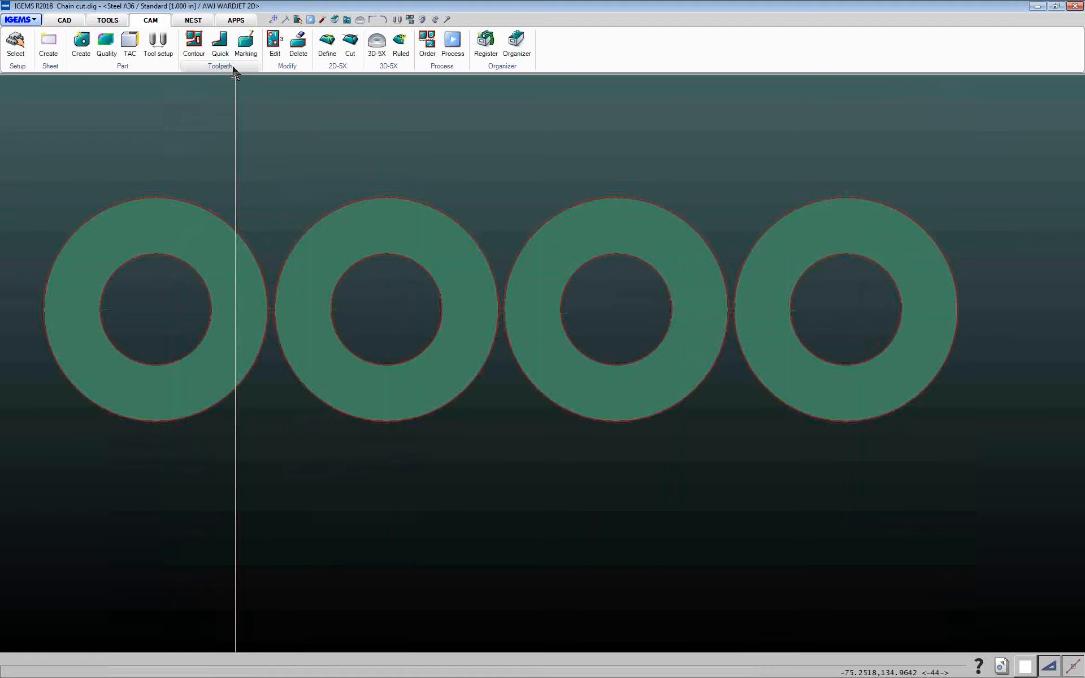
Delete the bridge toolpath that links the four rings
click(298, 46)
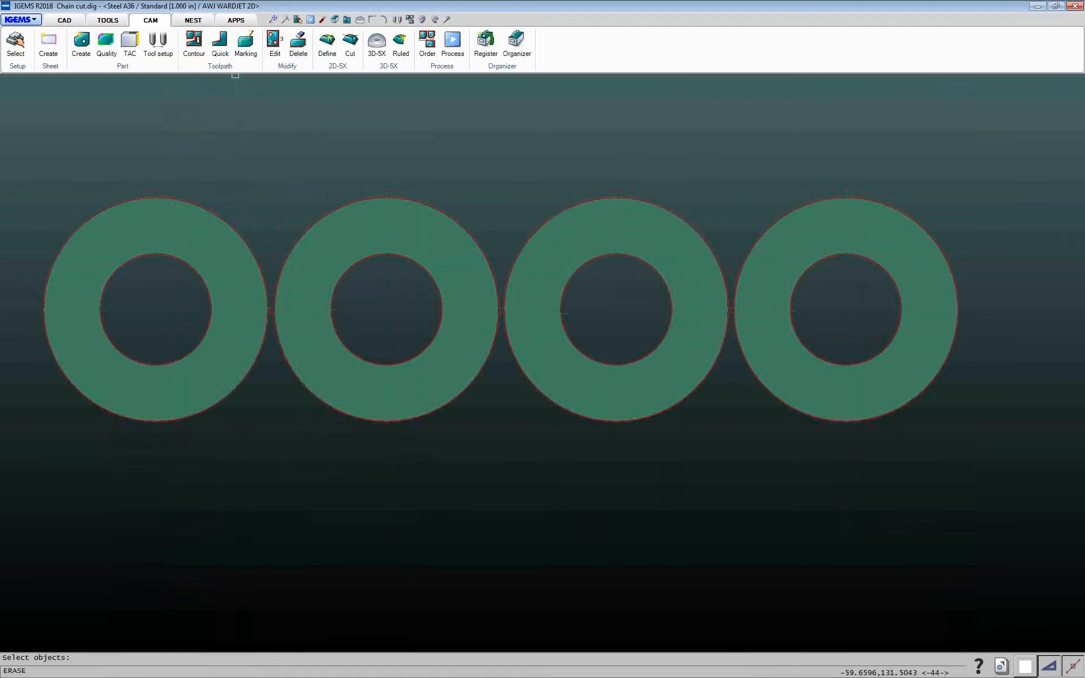
click(117, 210)
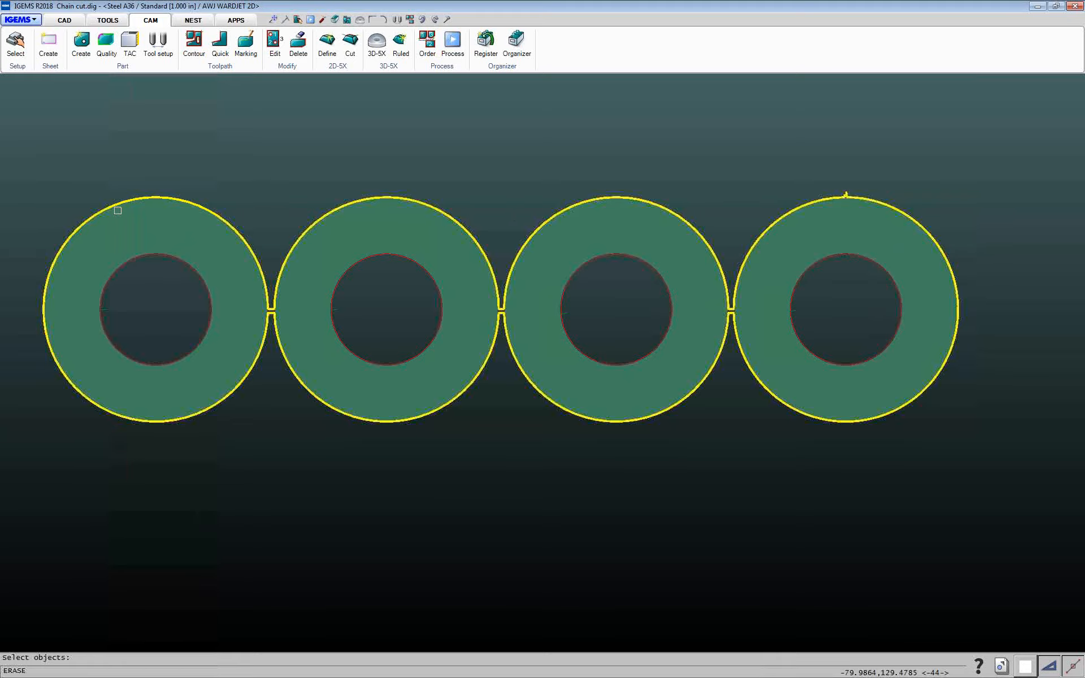
right_click(117, 211)
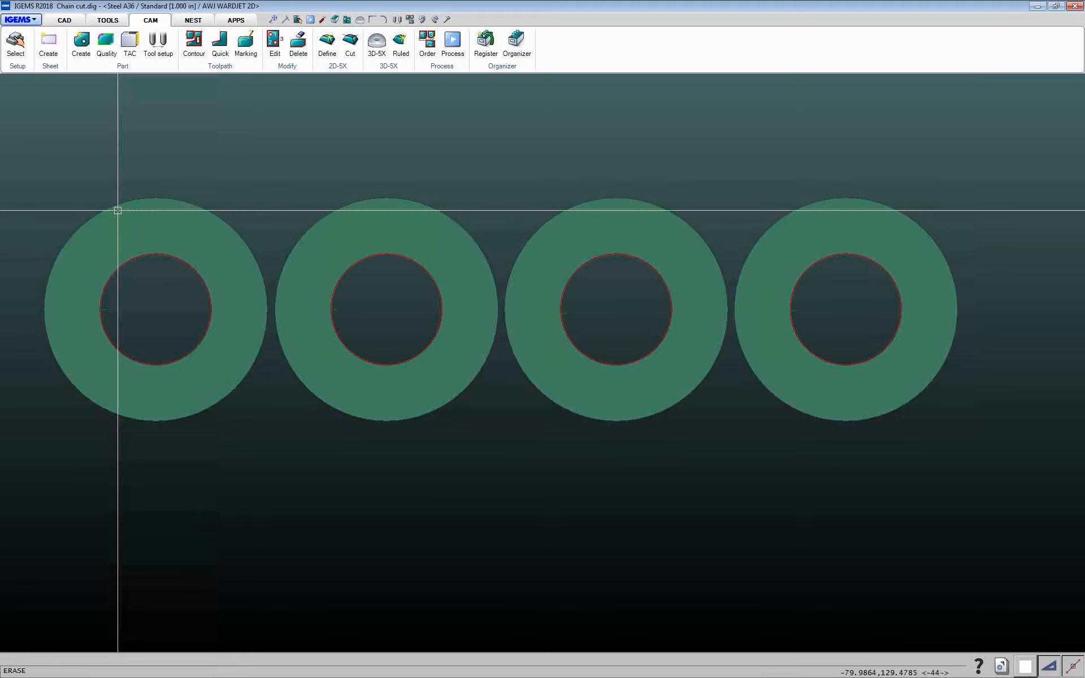
Add Contour toolpaths to all four rings at once with a multi selection
click(288, 70)
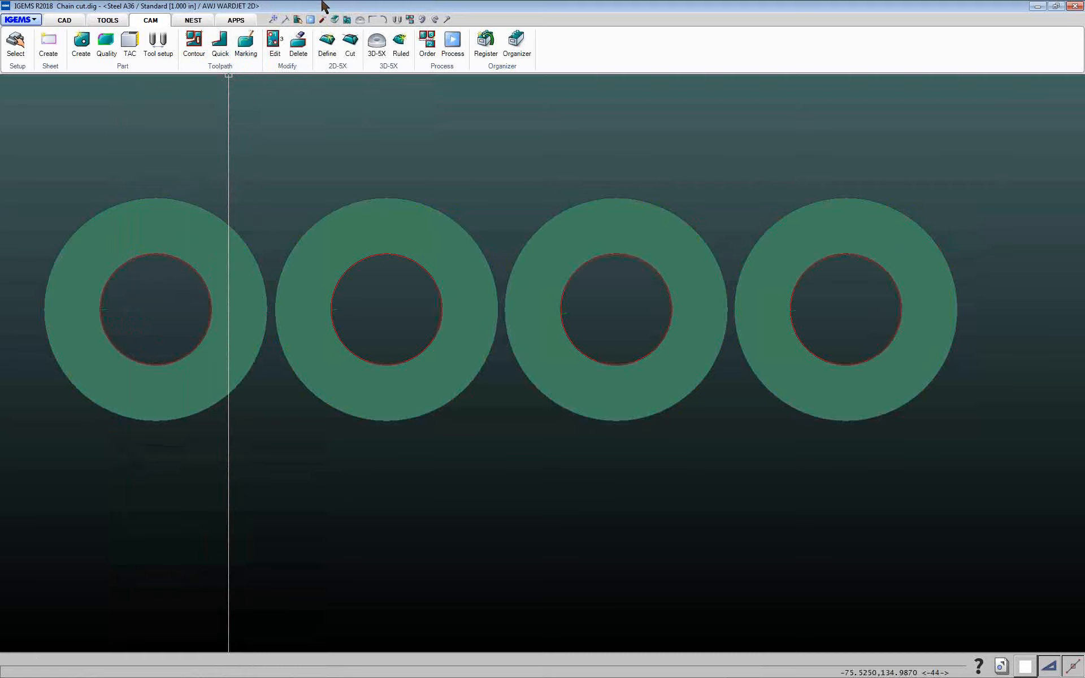
click(193, 43)
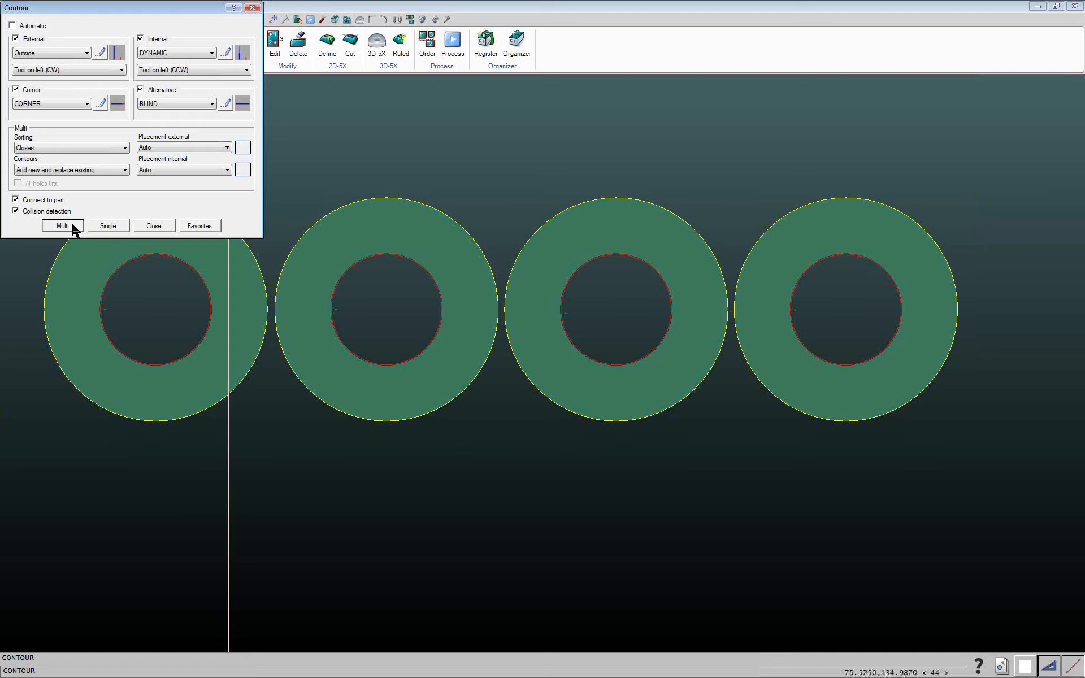
click(62, 226)
drag(891, 177, 181, 346)
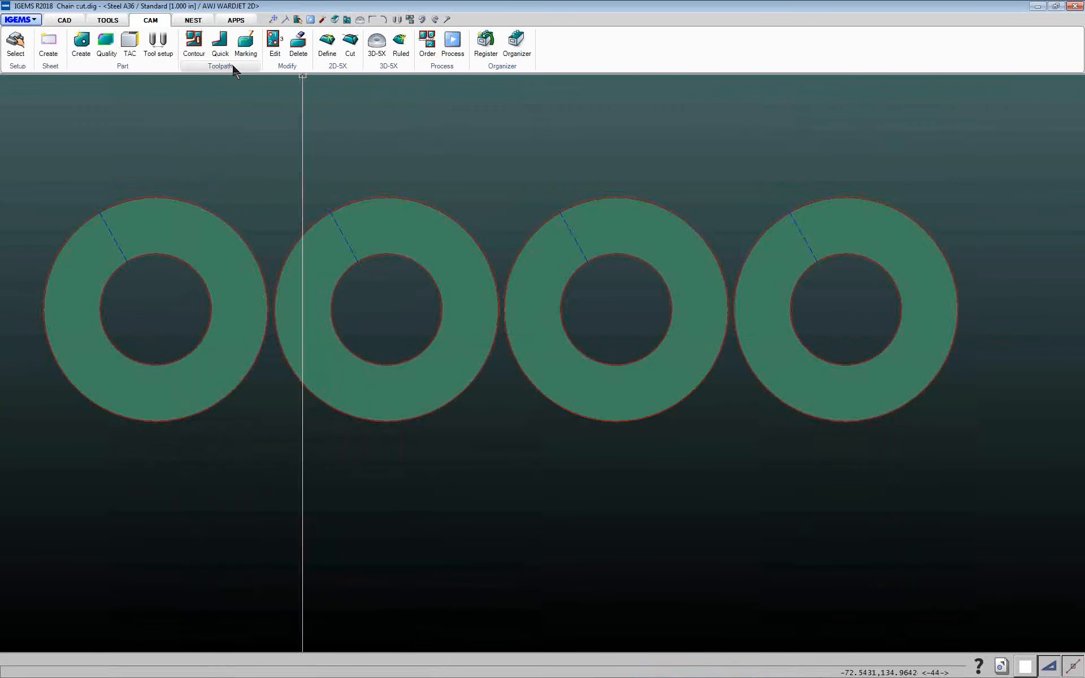
Start a Chain between the parts with X-rough quality, selecting from the first ring to the last
click(294, 69)
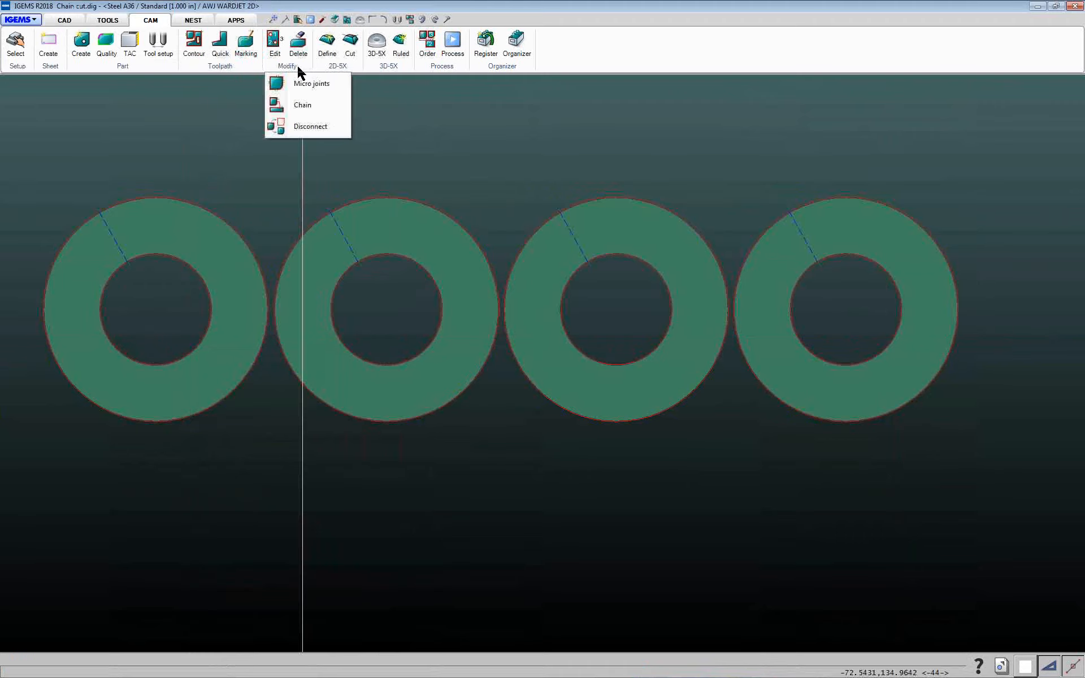
click(303, 105)
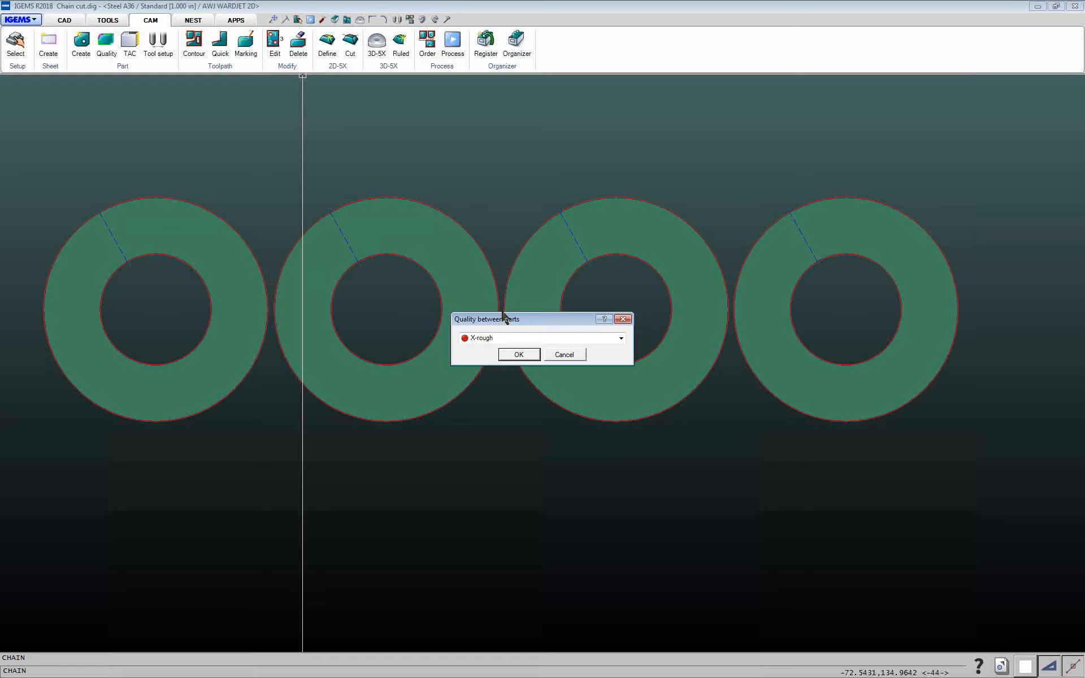
click(515, 339)
click(514, 339)
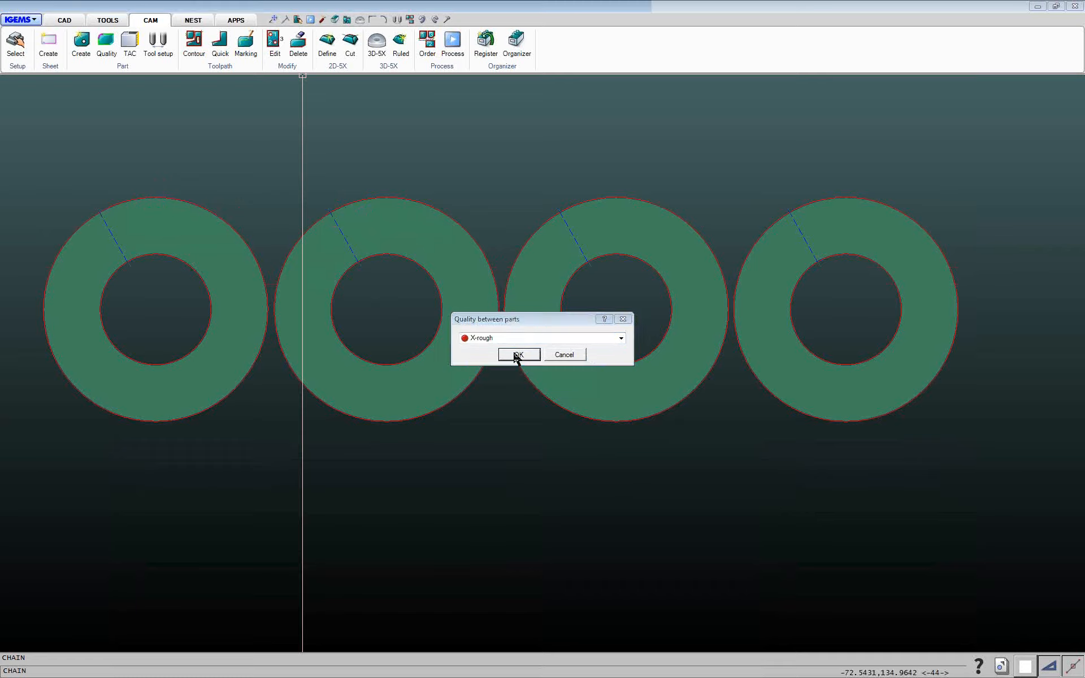
click(516, 354)
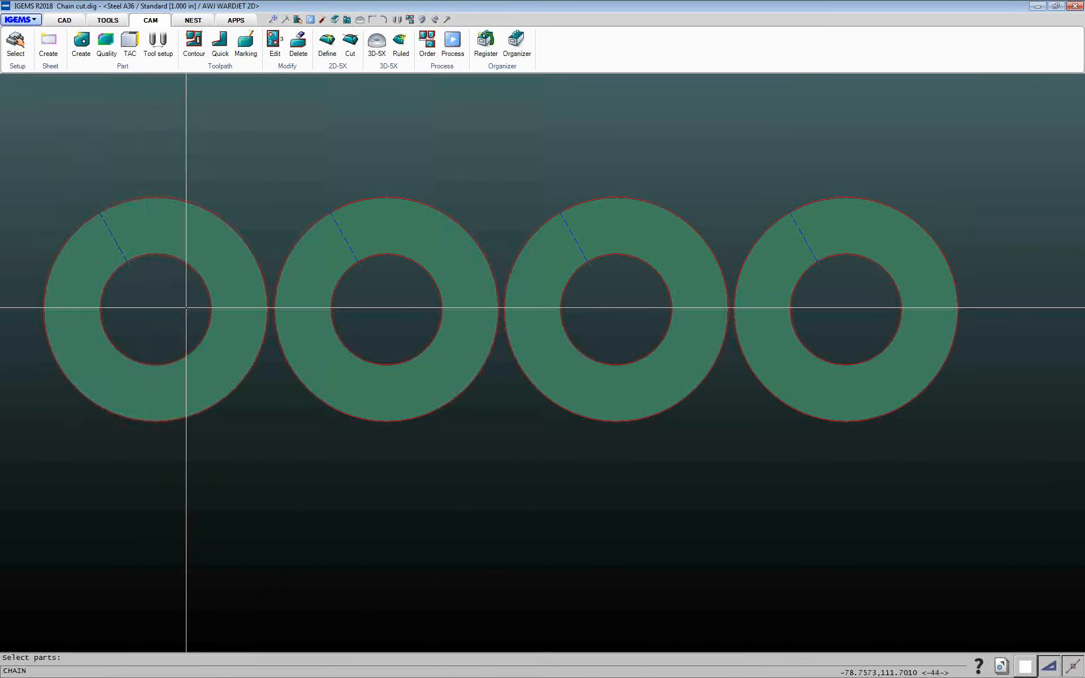
click(183, 240)
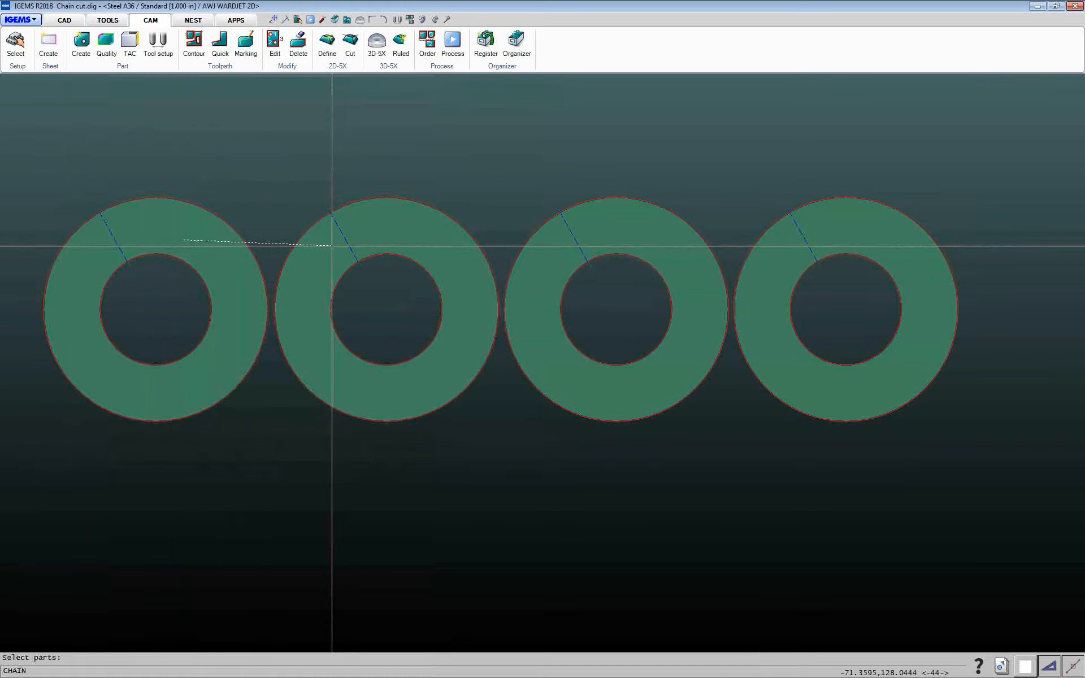
click(779, 246)
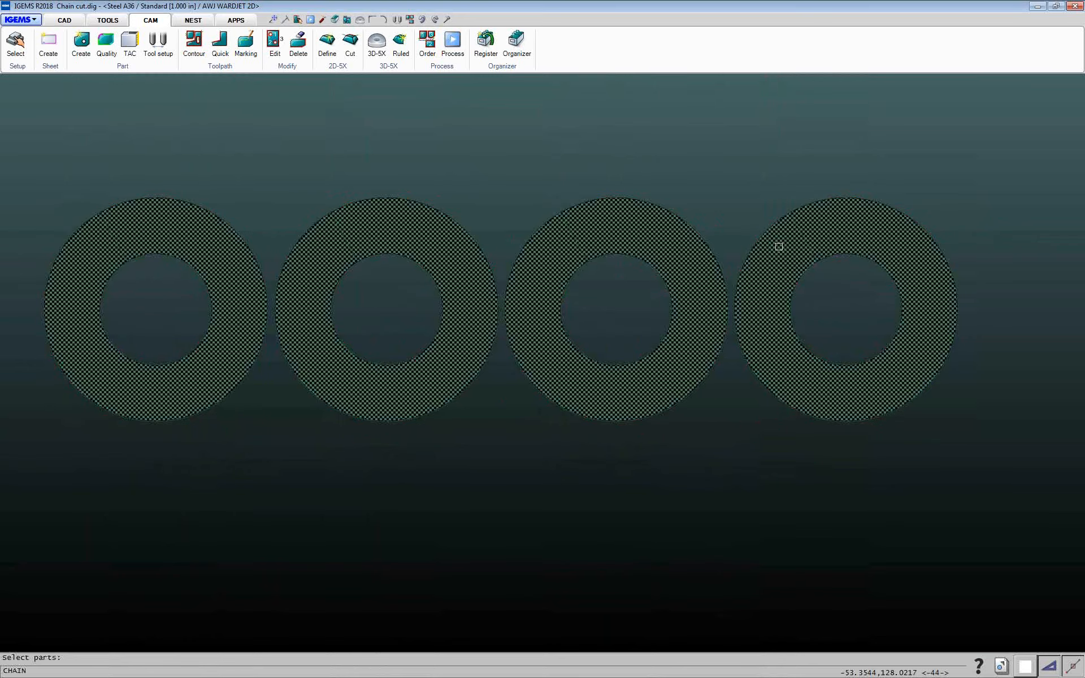
Pick the chain's rapid points above the rings so the path passes over each gap between parts
right_click(228, 203)
scroll(143, 187, up, 3)
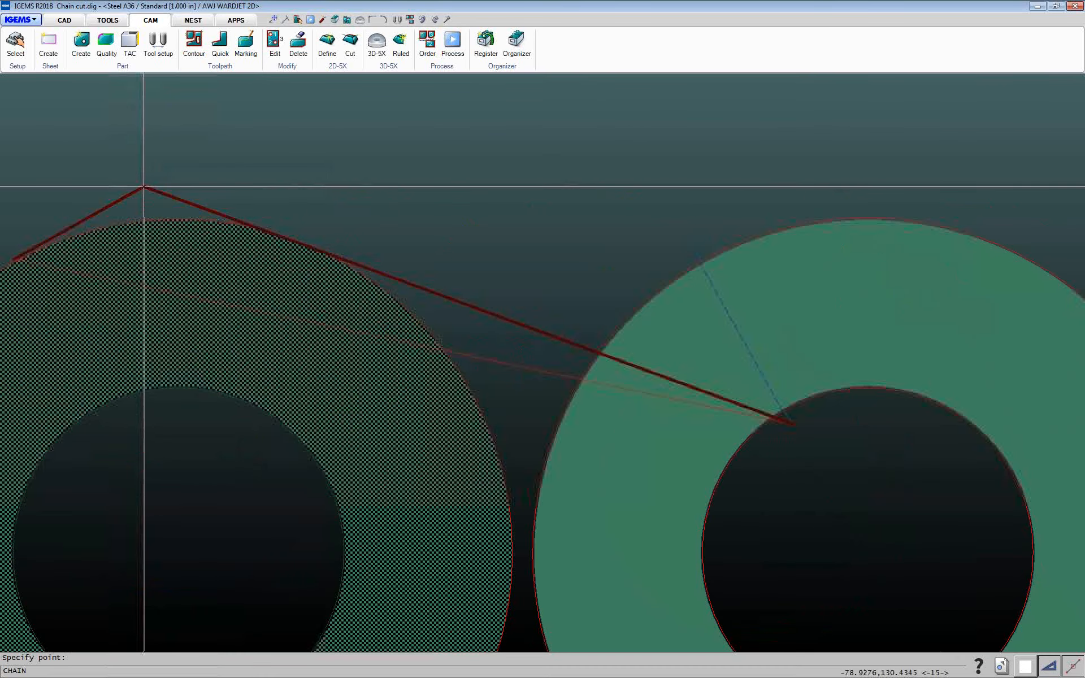
scroll(187, 169, down, 4)
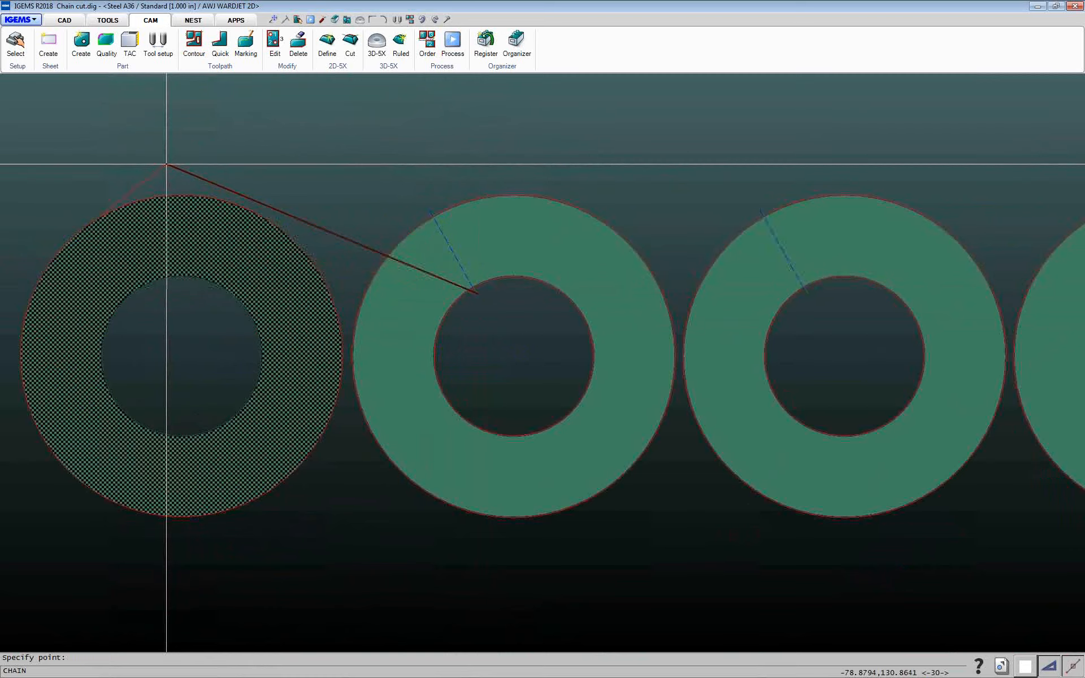
click(166, 164)
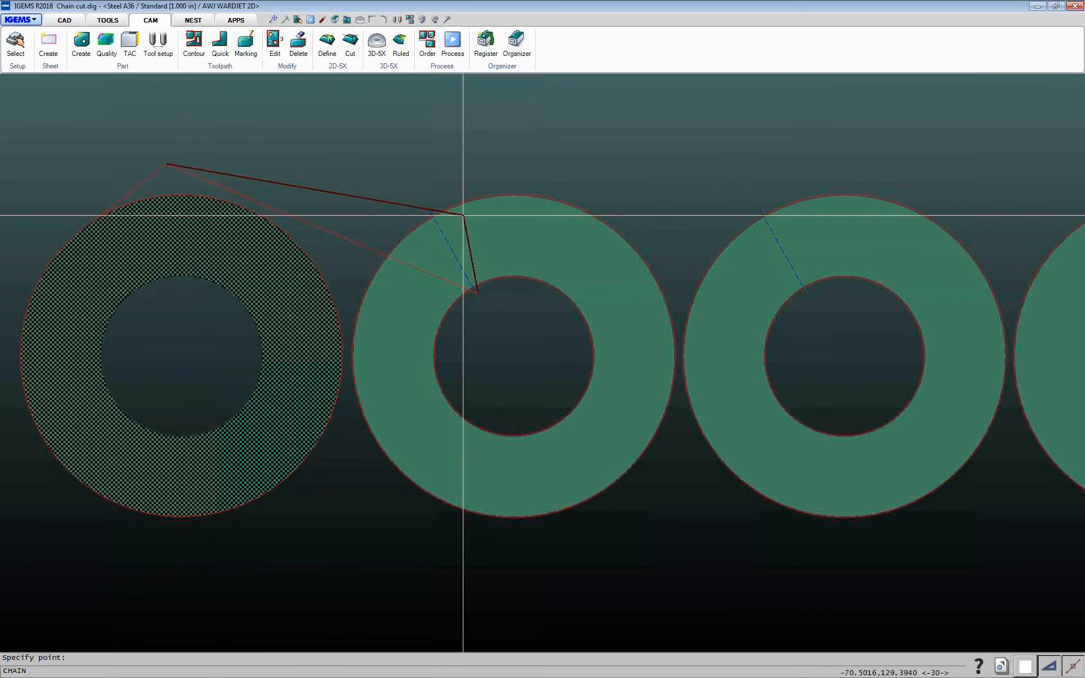
click(395, 182)
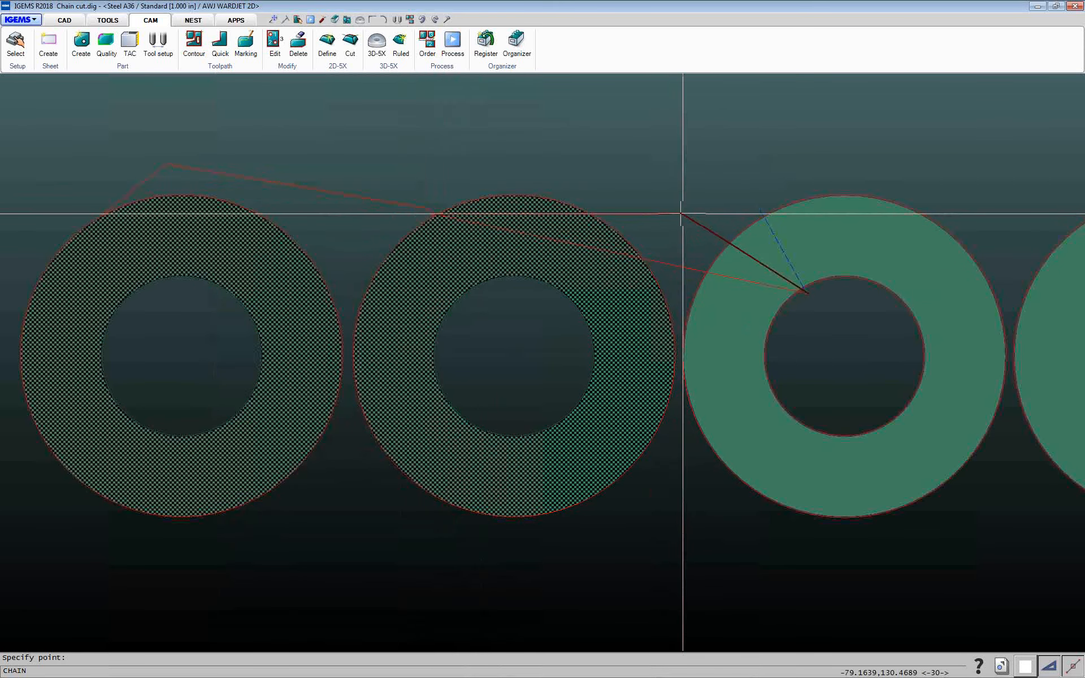
click(487, 158)
middle_drag(518, 165, 328, 233)
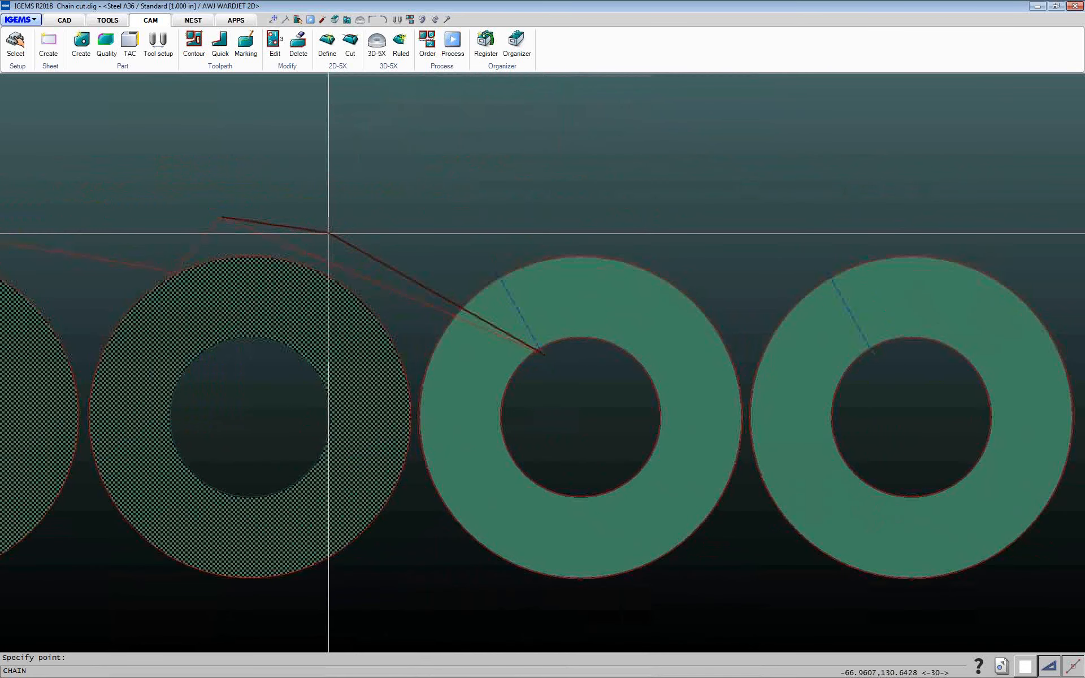
click(328, 232)
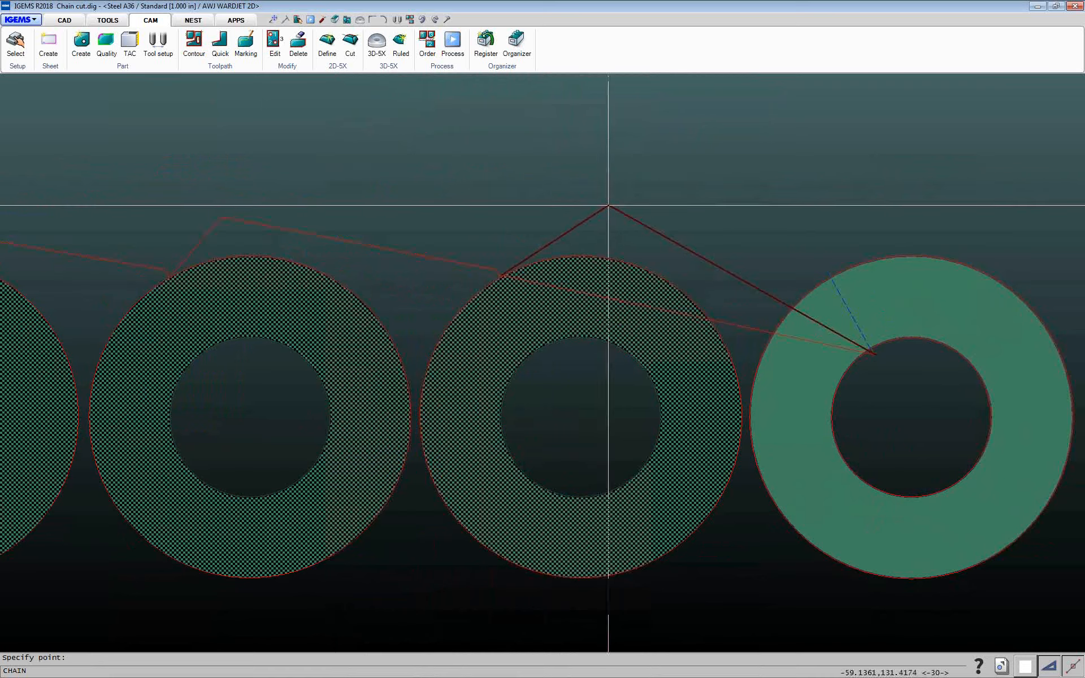
middle_drag(595, 211, 460, 265)
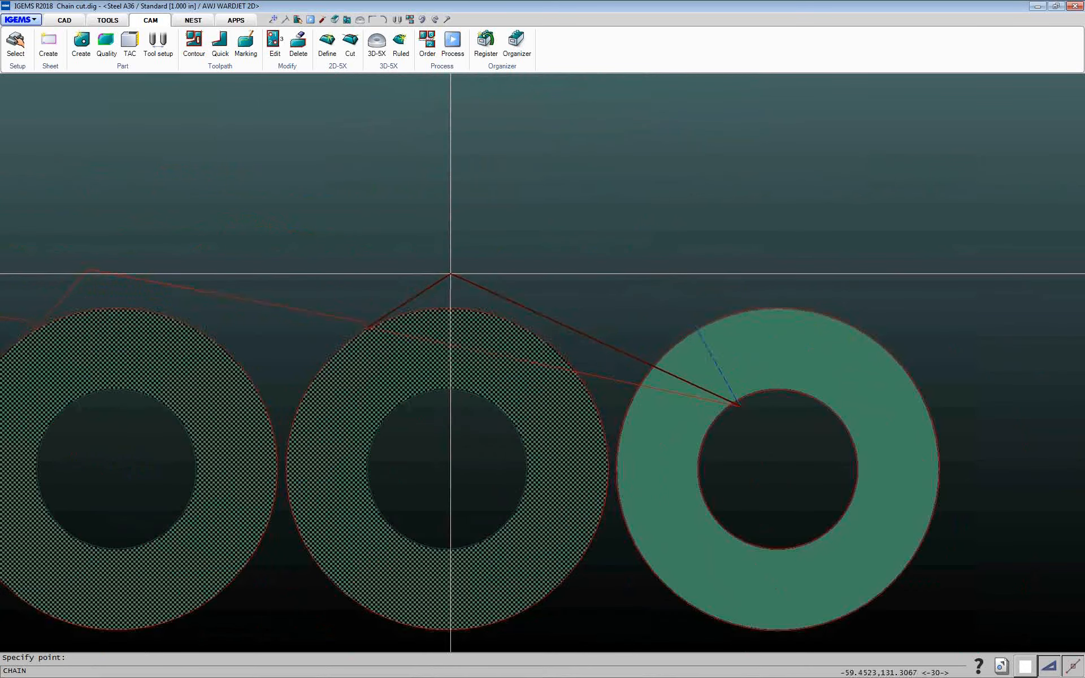
click(450, 274)
right_click(450, 274)
Zoom and pan along the row to examine the chained toolpath over the rings
middle_drag(540, 286, 648, 225)
scroll(642, 252, down, 4)
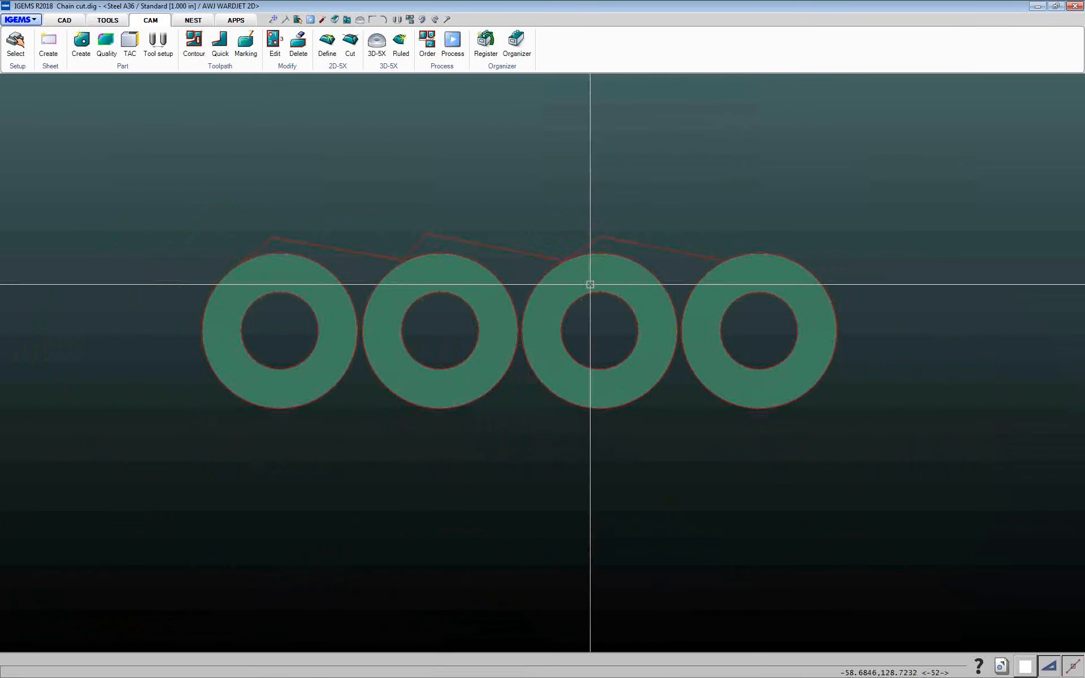
scroll(237, 234, up, 4)
scroll(271, 330, up, 3)
scroll(433, 403, down, 4)
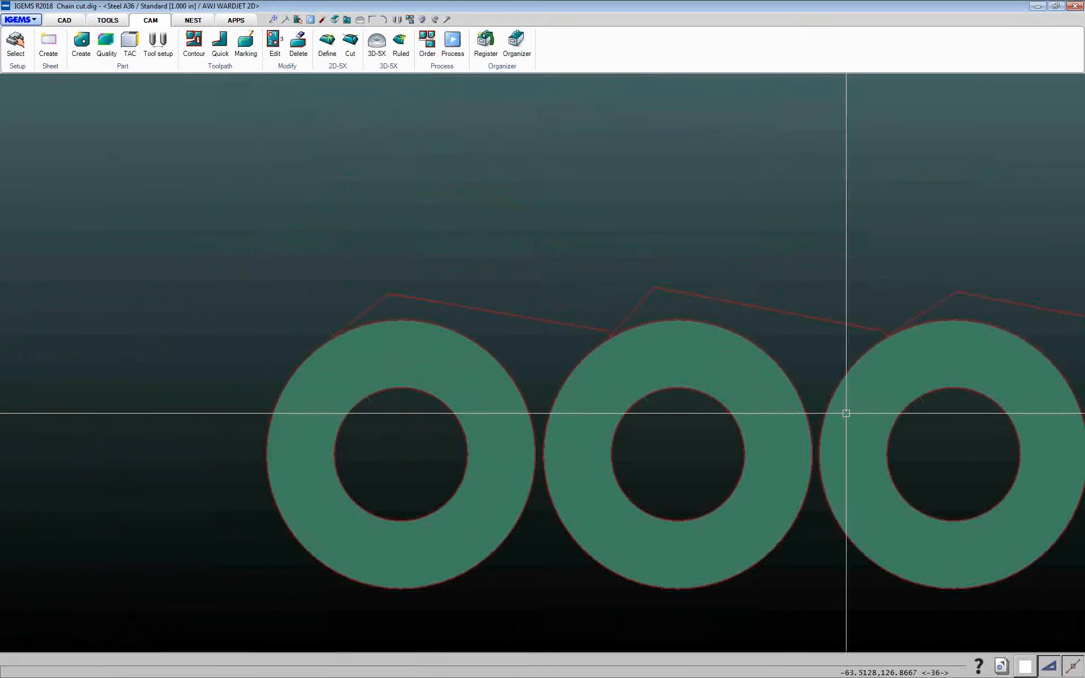
middle_drag(786, 404, 473, 336)
scroll(473, 334, down, 2)
scroll(185, 330, up, 4)
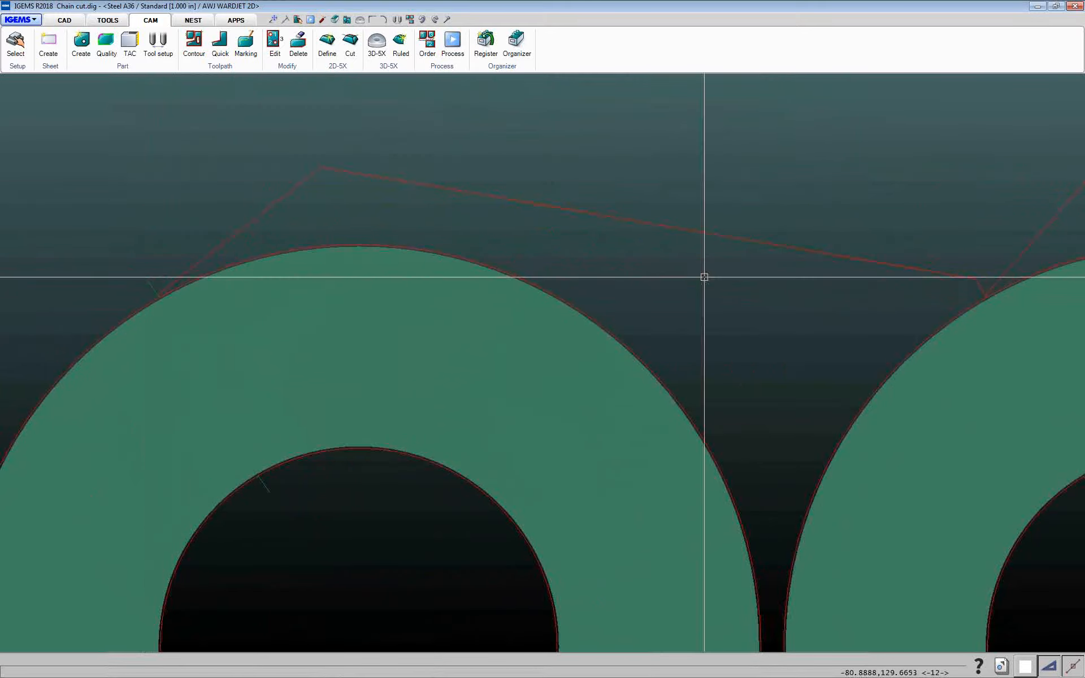
scroll(705, 277, down, 4)
middle_drag(730, 246, 585, 259)
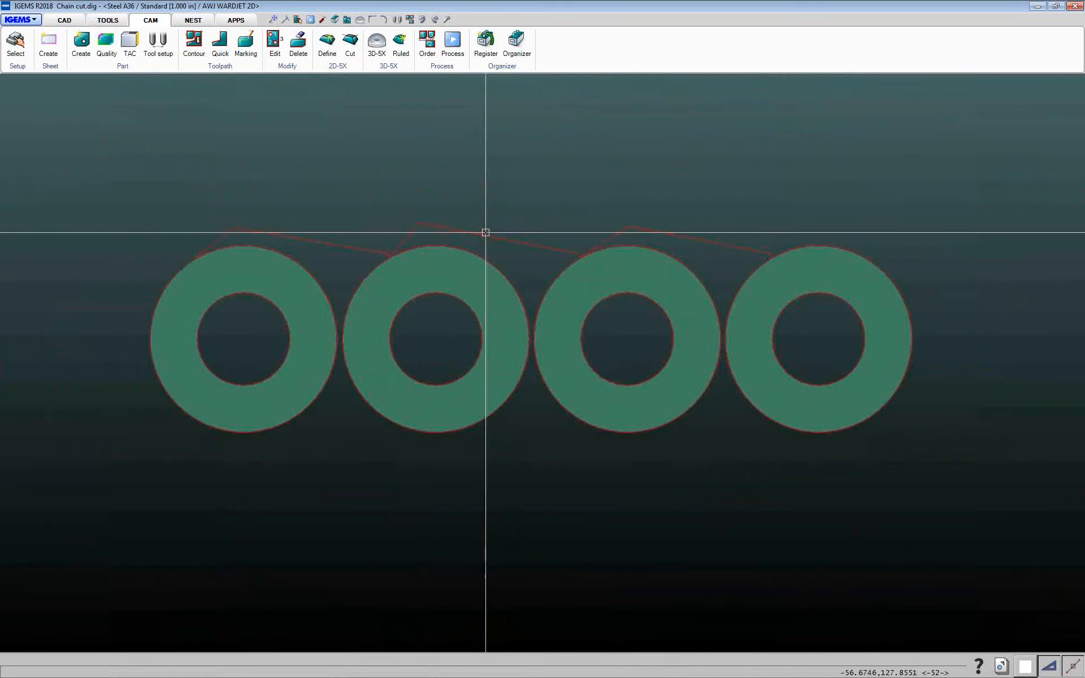
Set the cut order for all four rings
drag(90, 126, 961, 455)
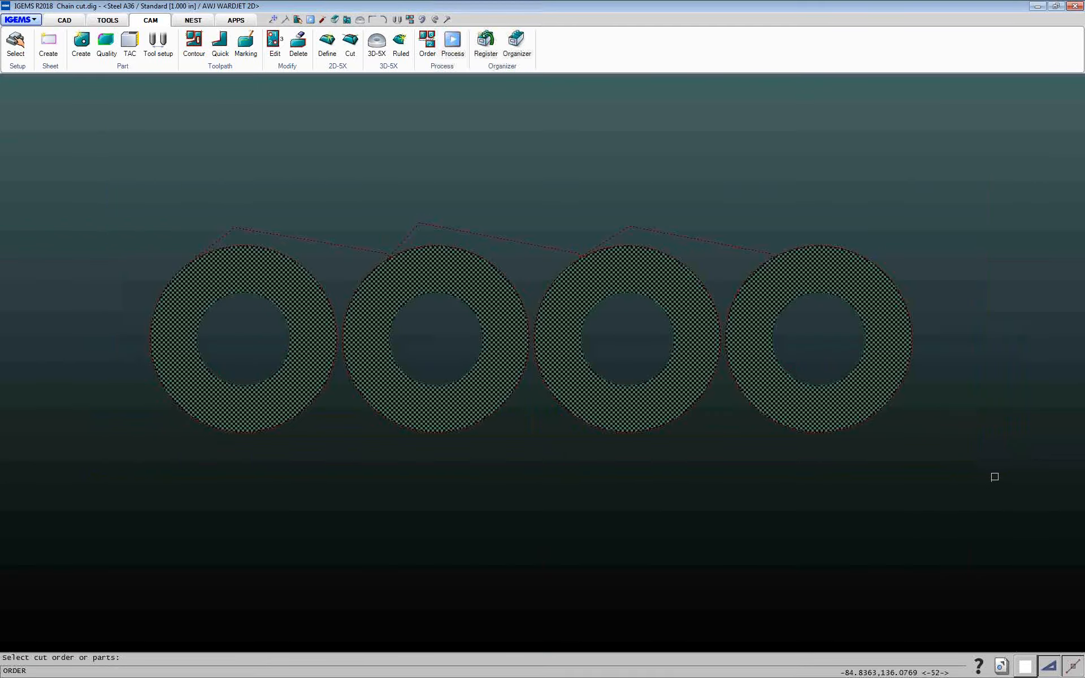
click(1083, 340)
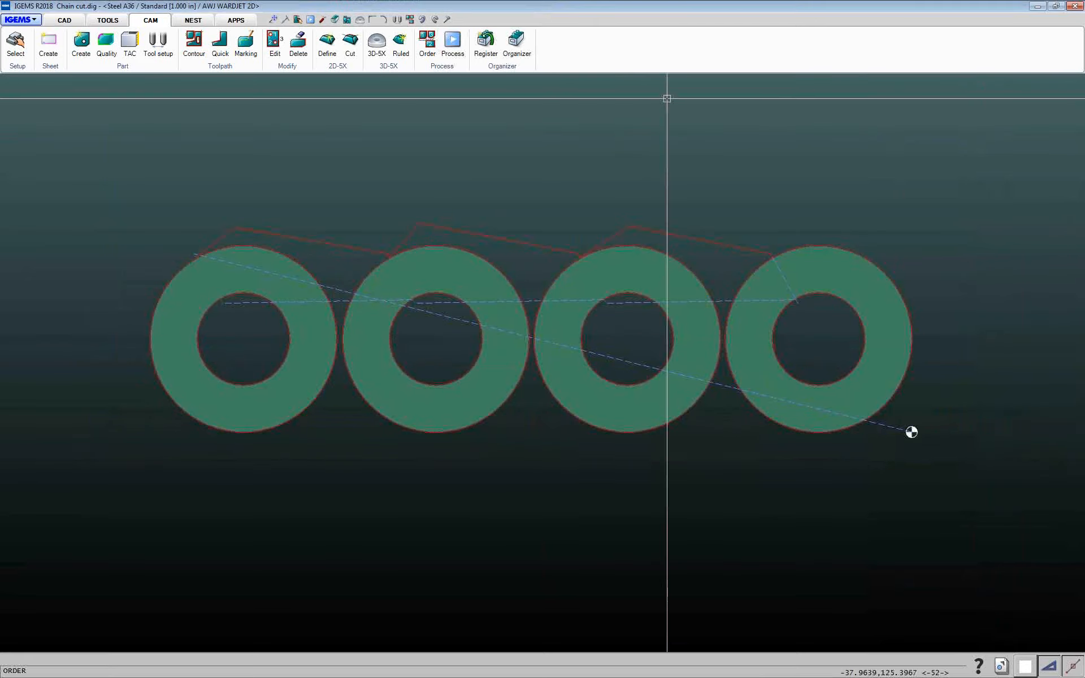
Process the drawing as a 2D simulation, picking the start point at the sheet origin marker
click(461, 50)
click(572, 273)
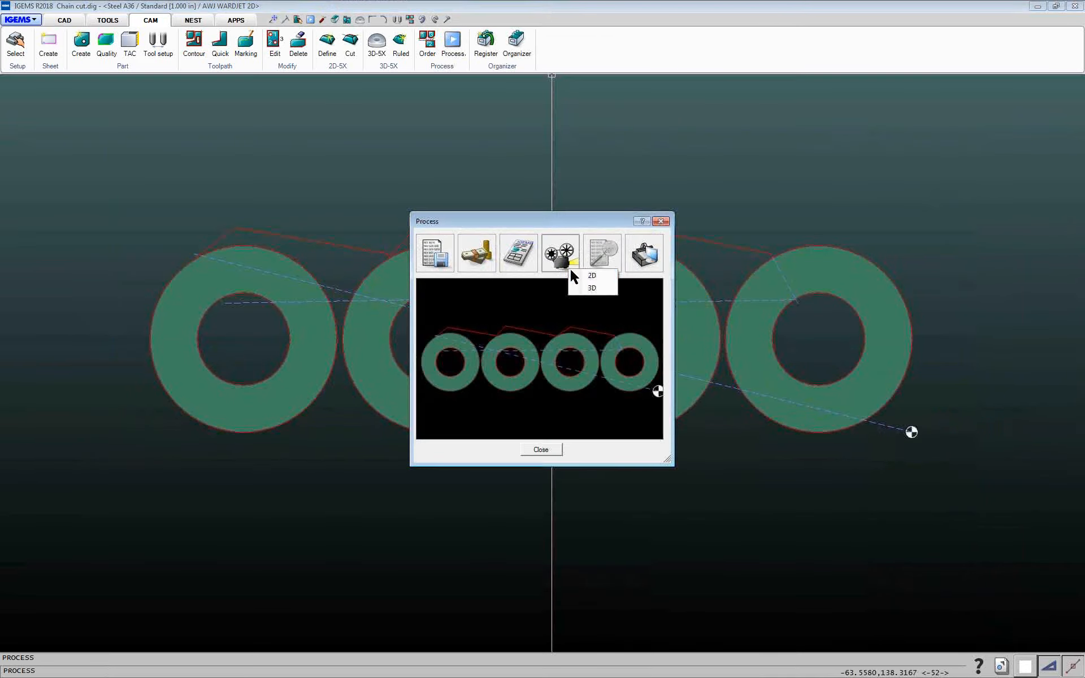
click(525, 437)
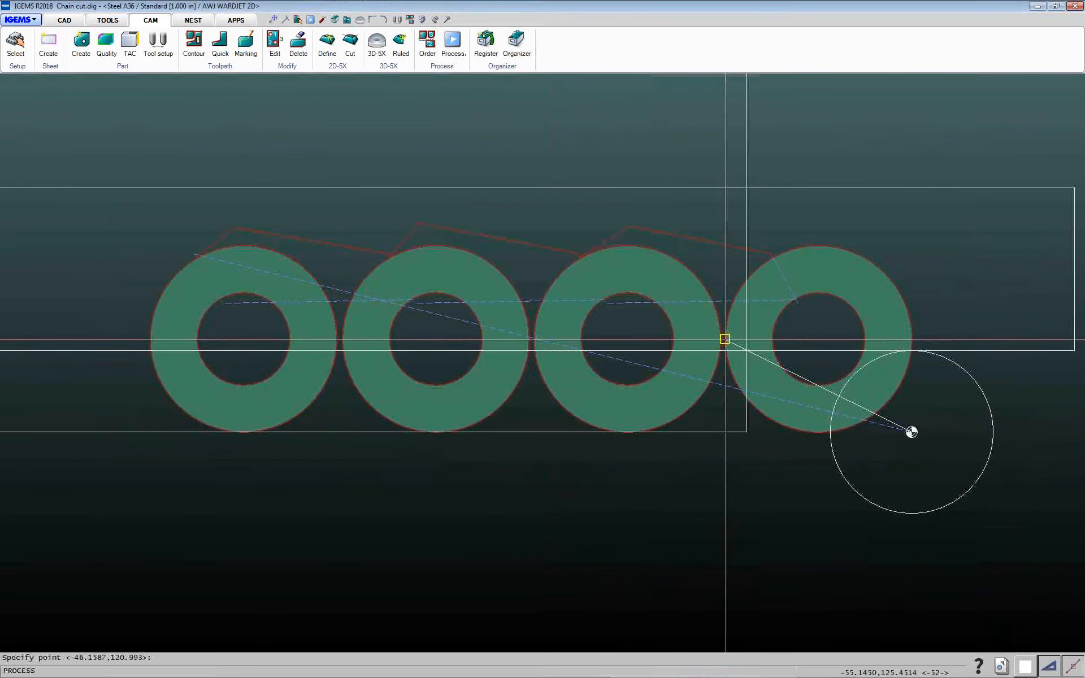
click(911, 433)
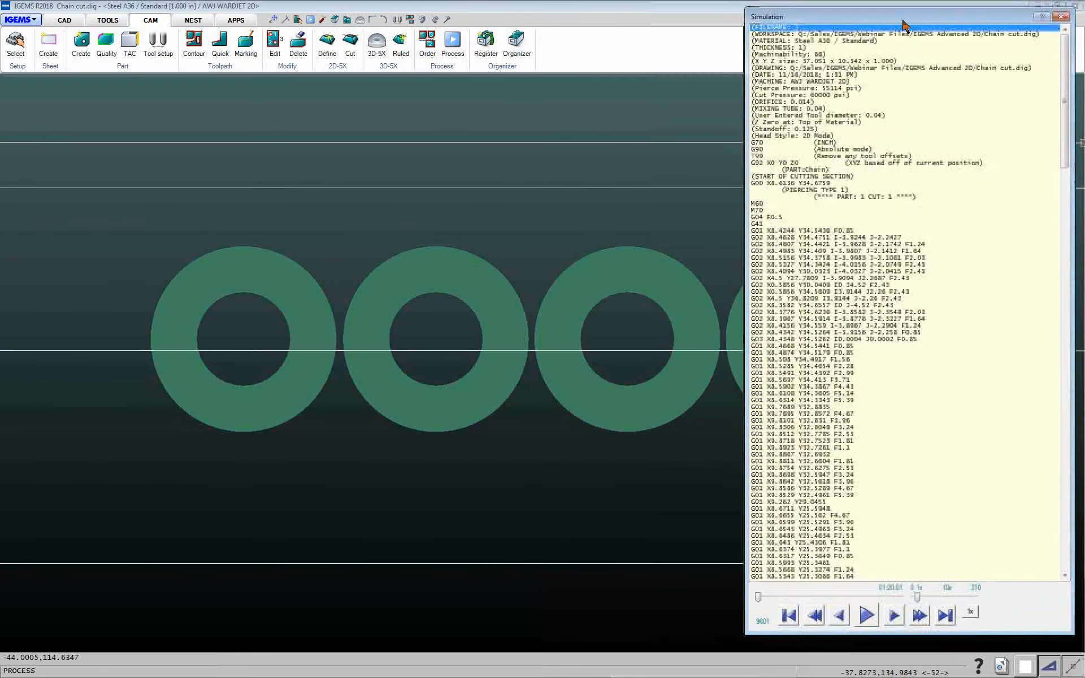
Play the cutting simulation at higher speed, then close the simulation window
click(878, 616)
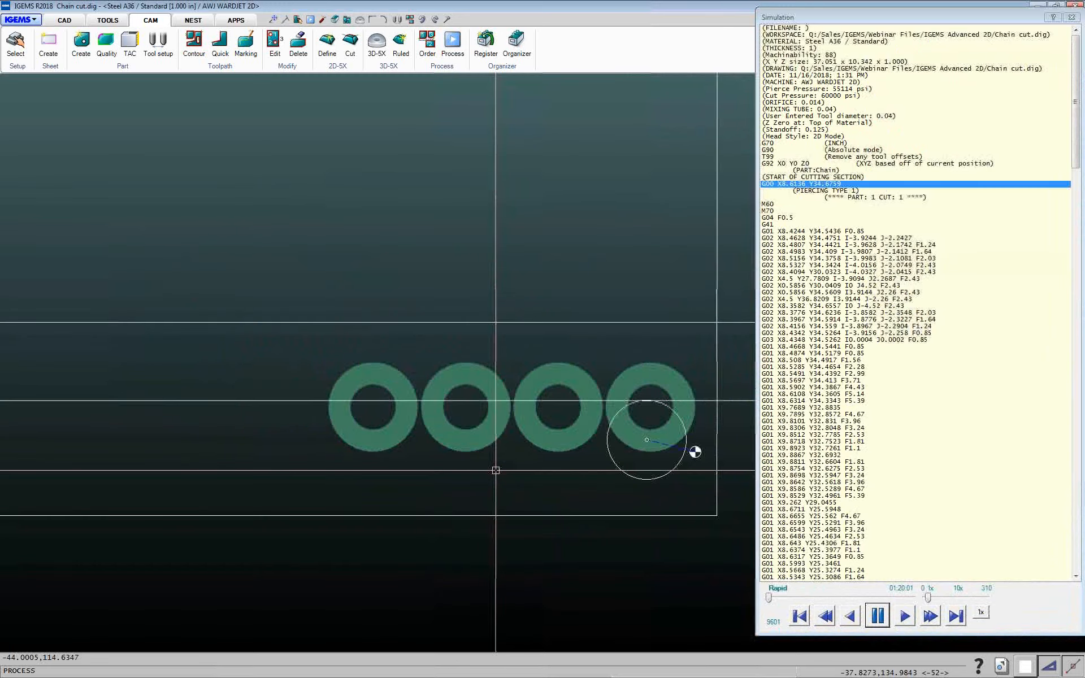
drag(927, 597, 932, 598)
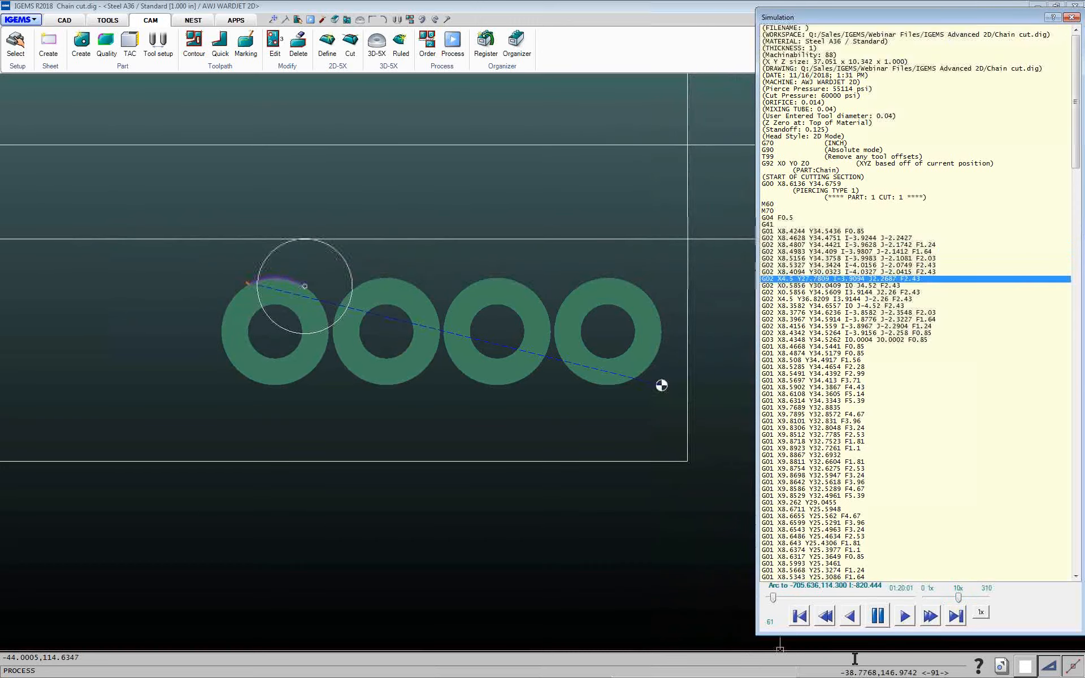
drag(958, 598, 977, 596)
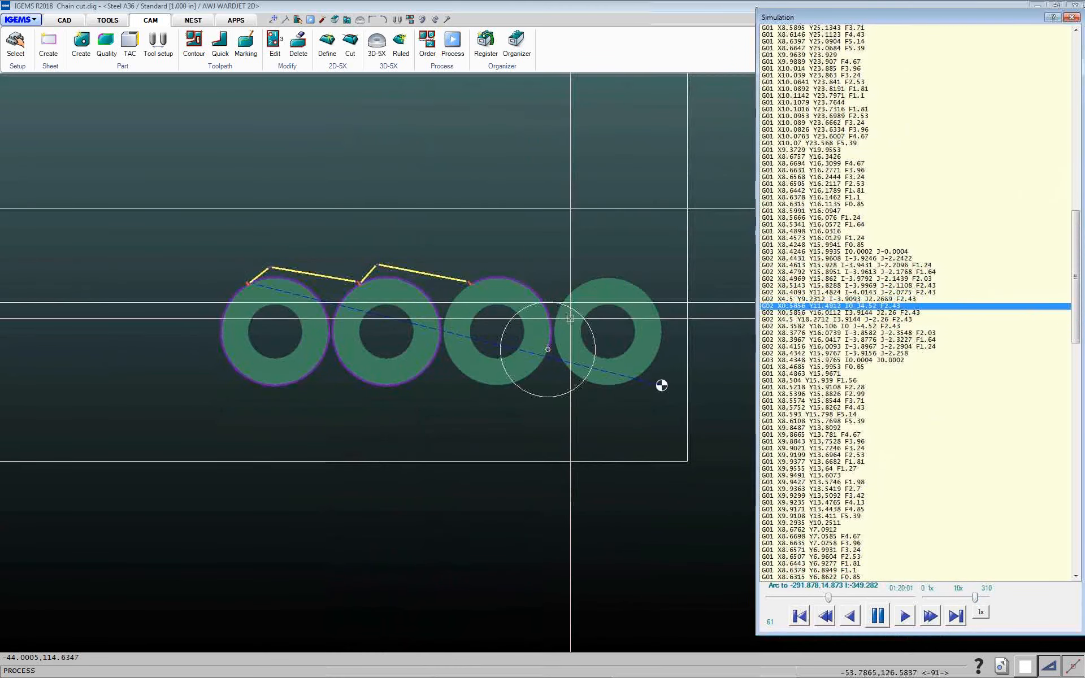
click(1071, 17)
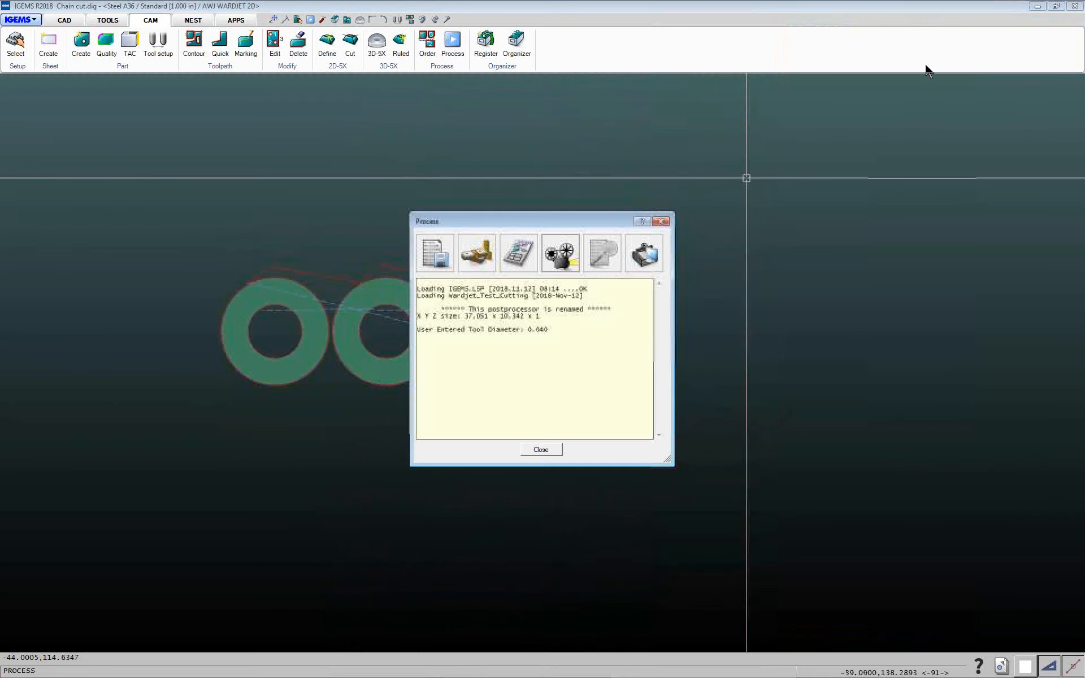
Delete the existing toolpaths from all four rings by window-selecting the row
click(558, 453)
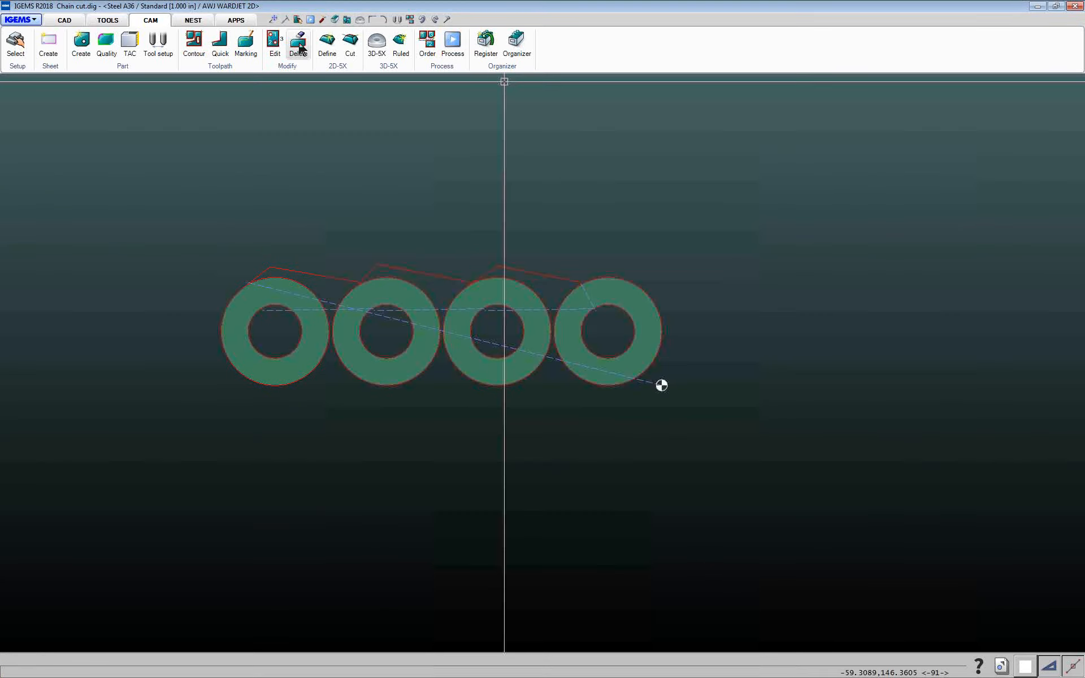
scroll(259, 264, up, 5)
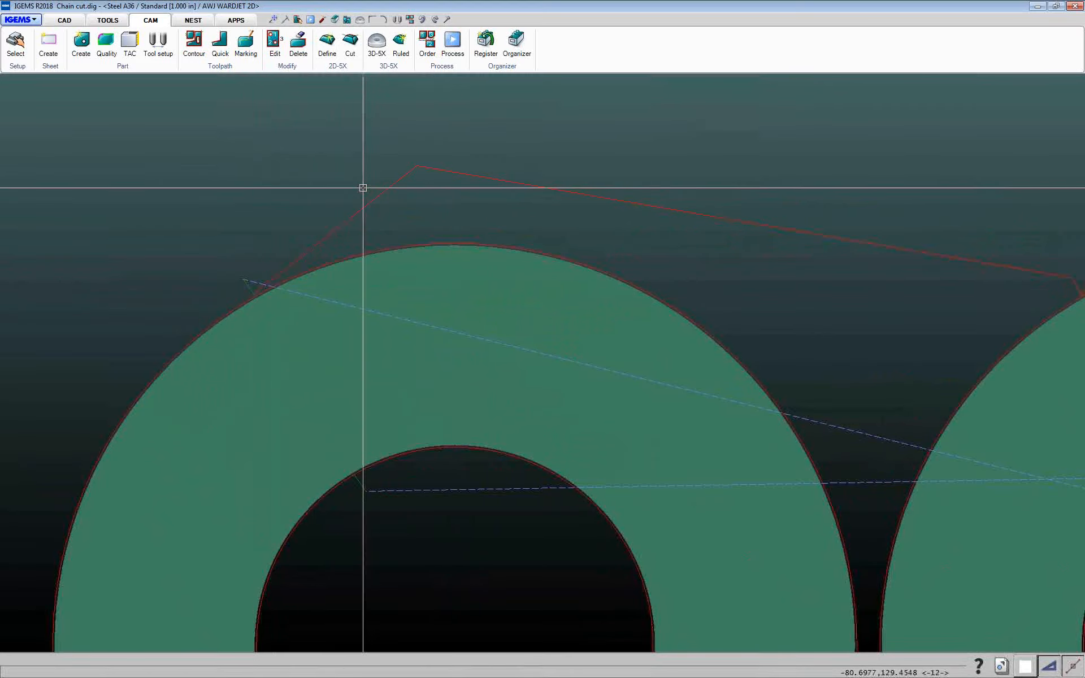
scroll(839, 279, down, 5)
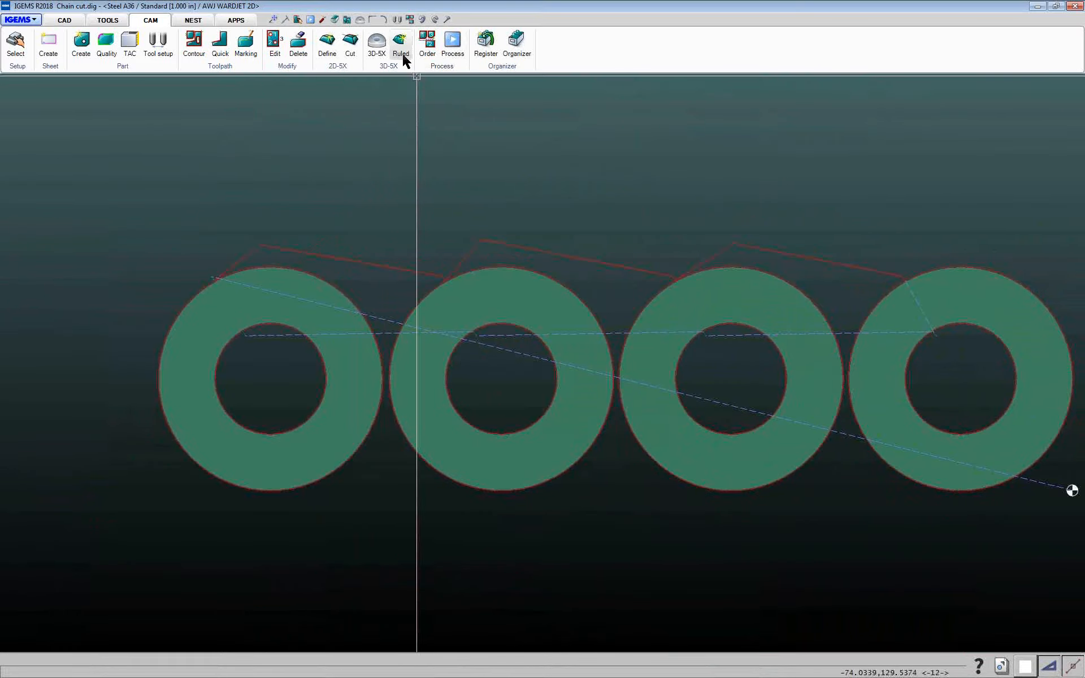
click(303, 46)
scroll(382, 243, down, 4)
click(151, 155)
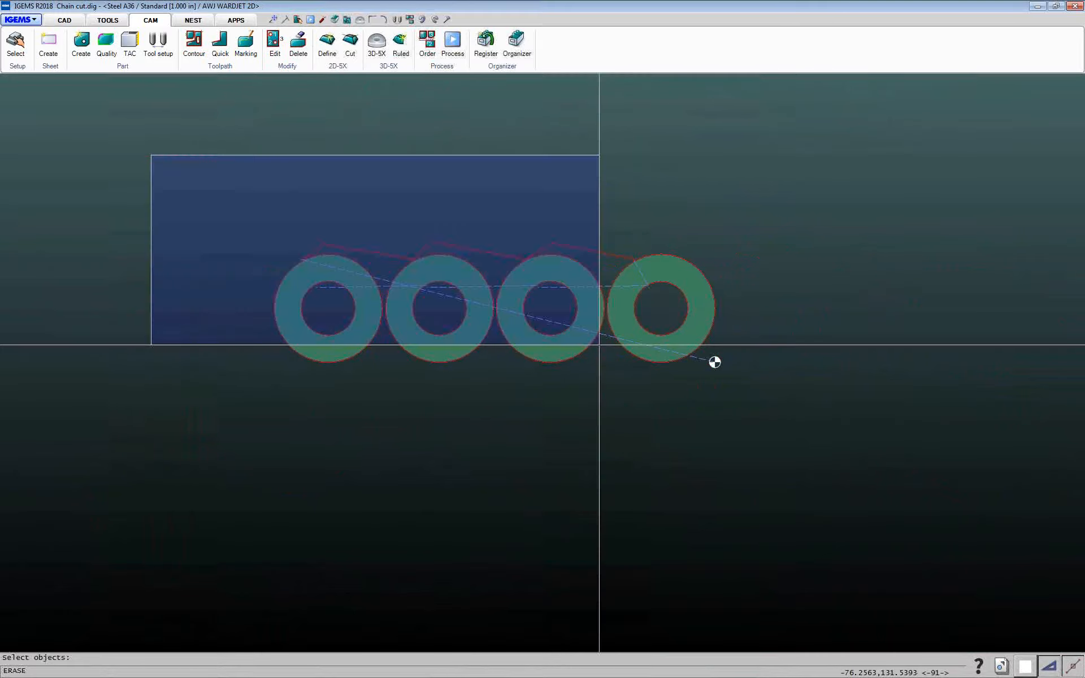
click(867, 414)
right_click(868, 414)
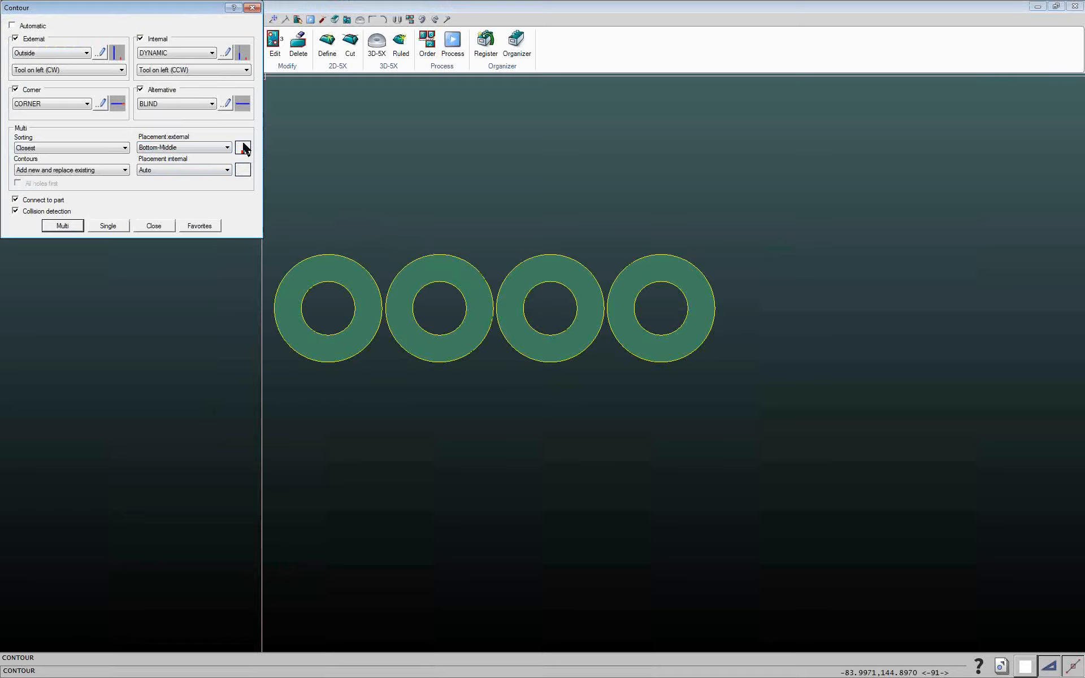
Create contour toolpaths on all four rings in Multi mode with external placement at Bottom-Middle
click(62, 226)
mouse_move(126, 214)
mouse_down()
mouse_move(588, 359)
mouse_move(765, 399)
mouse_up()
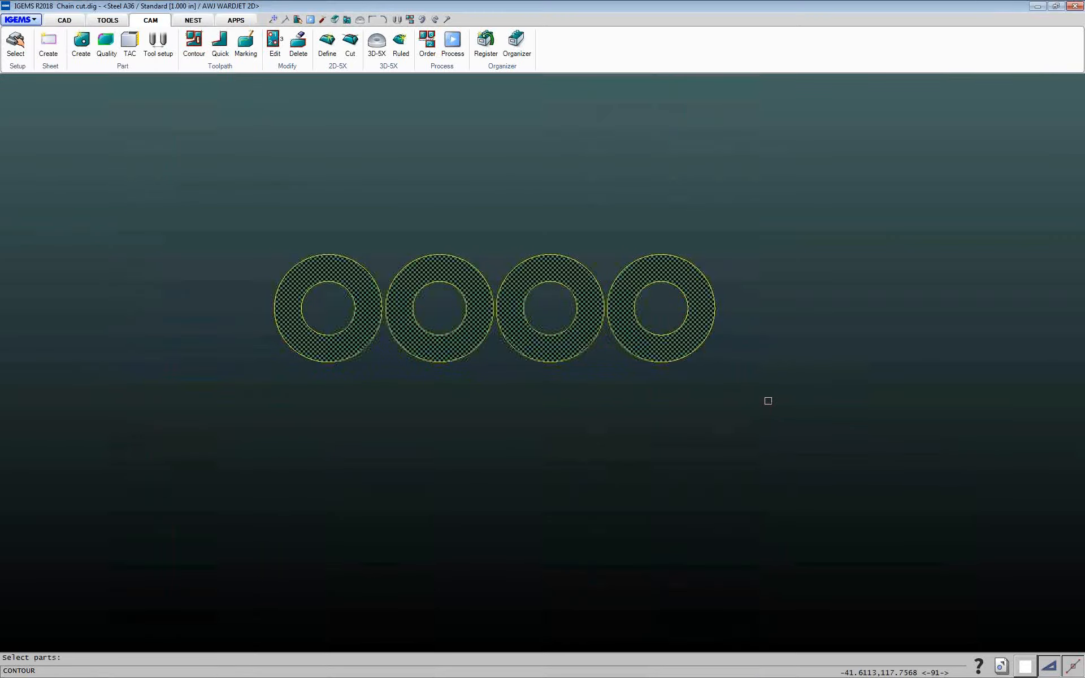
right_click(768, 401)
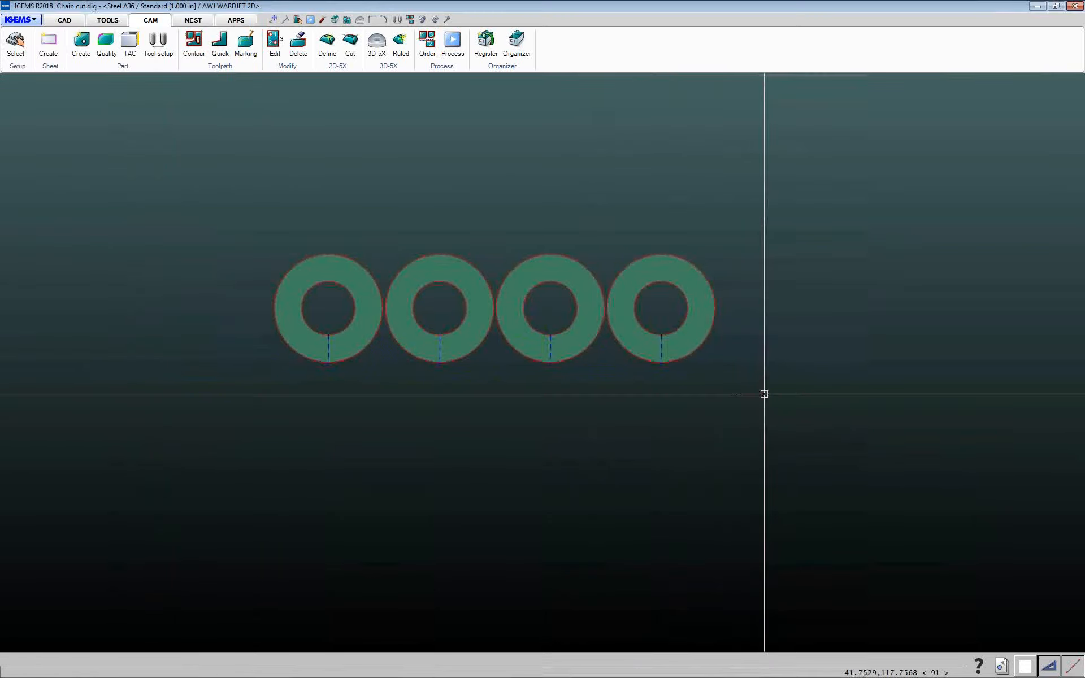
Start a Chain toolpath with X-rough quality between parts and select the first ring
click(286, 67)
click(303, 105)
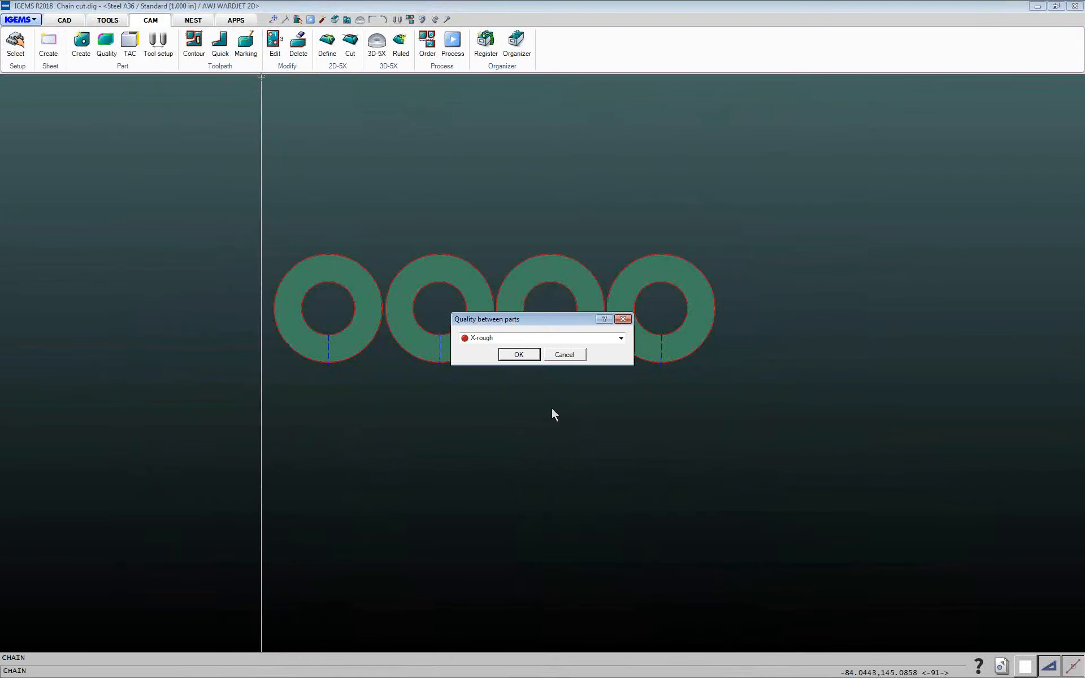
click(518, 355)
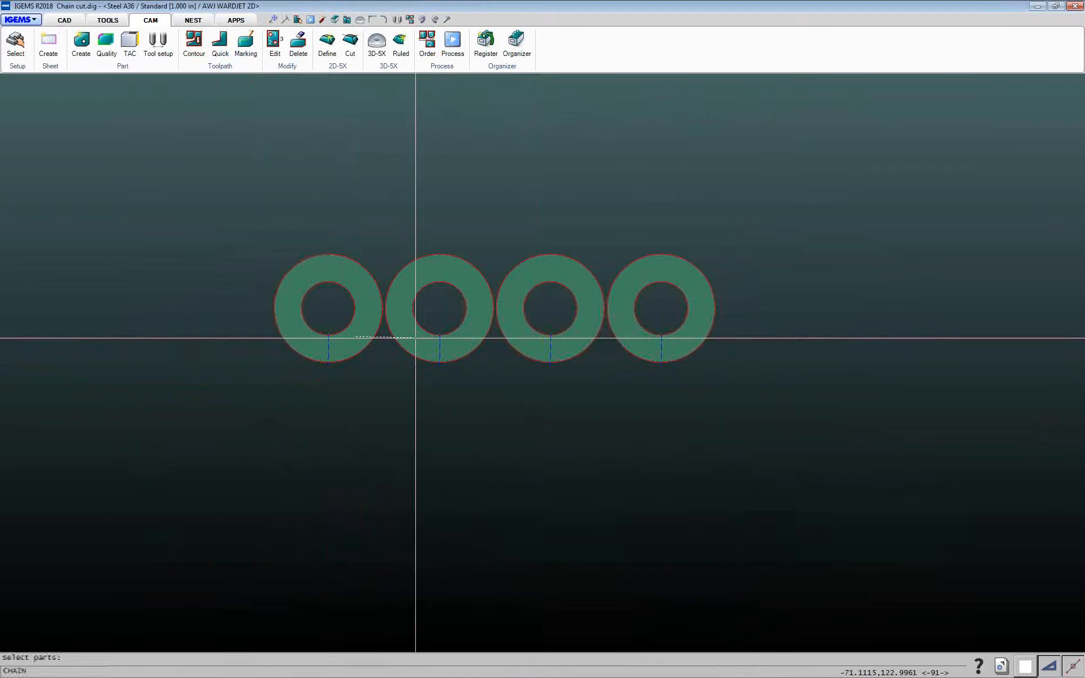
click(642, 341)
Pick link points just below each ring to chain the four rings along the row's bottom edge
scroll(359, 370, up, 3)
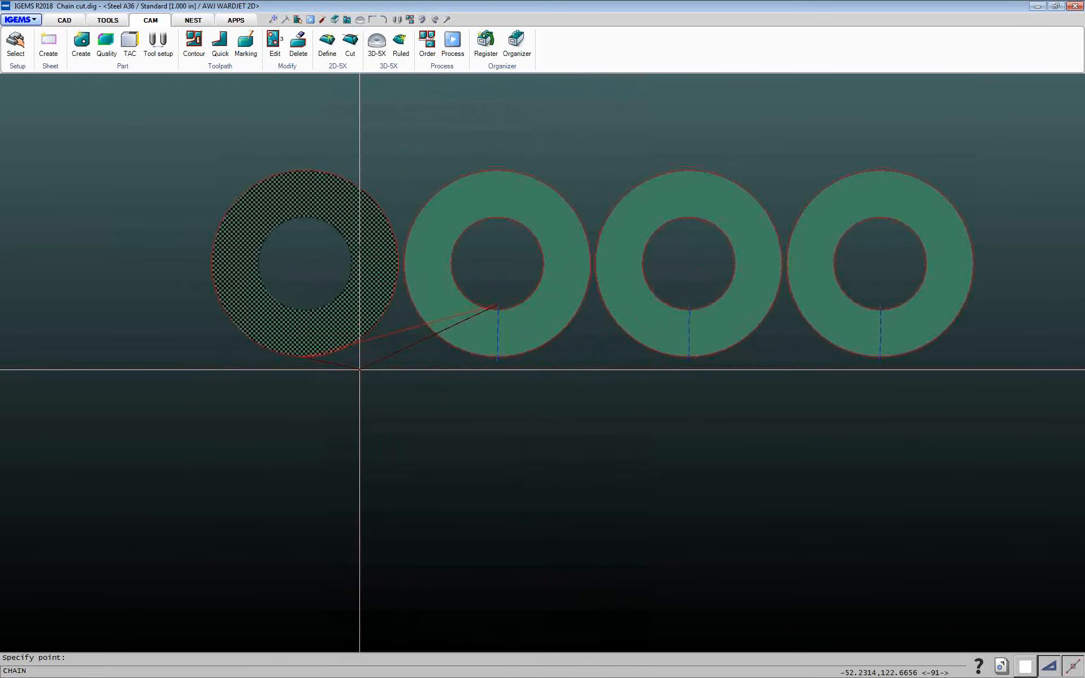
scroll(339, 366, up, 2)
scroll(291, 356, up, 2)
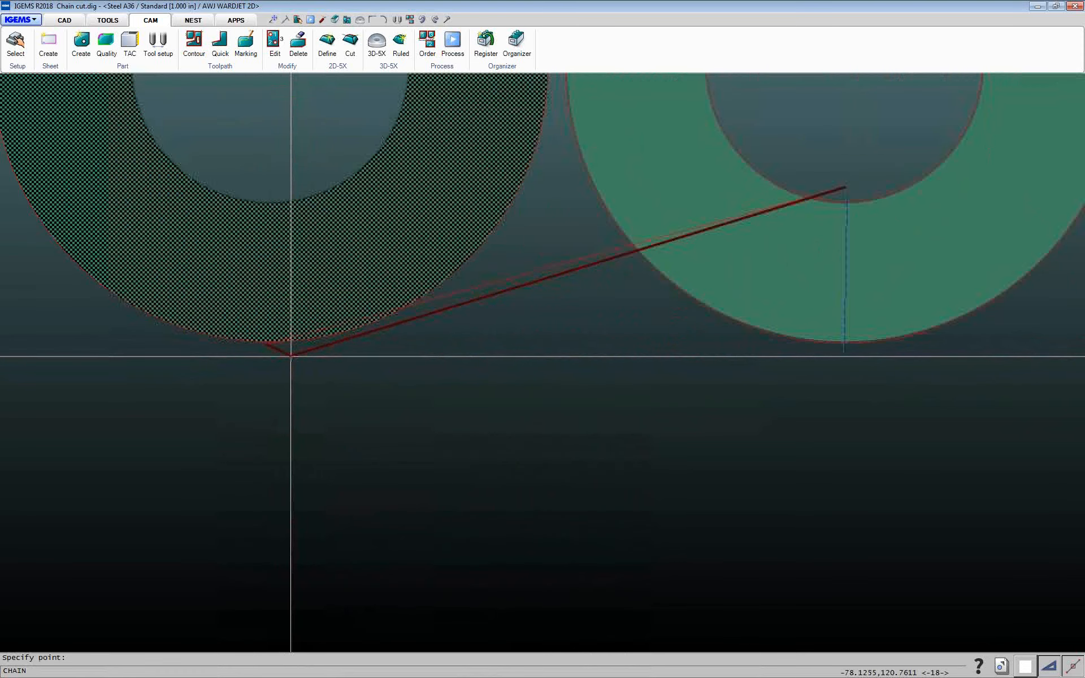
scroll(290, 356, down, 2)
scroll(294, 351, up, 4)
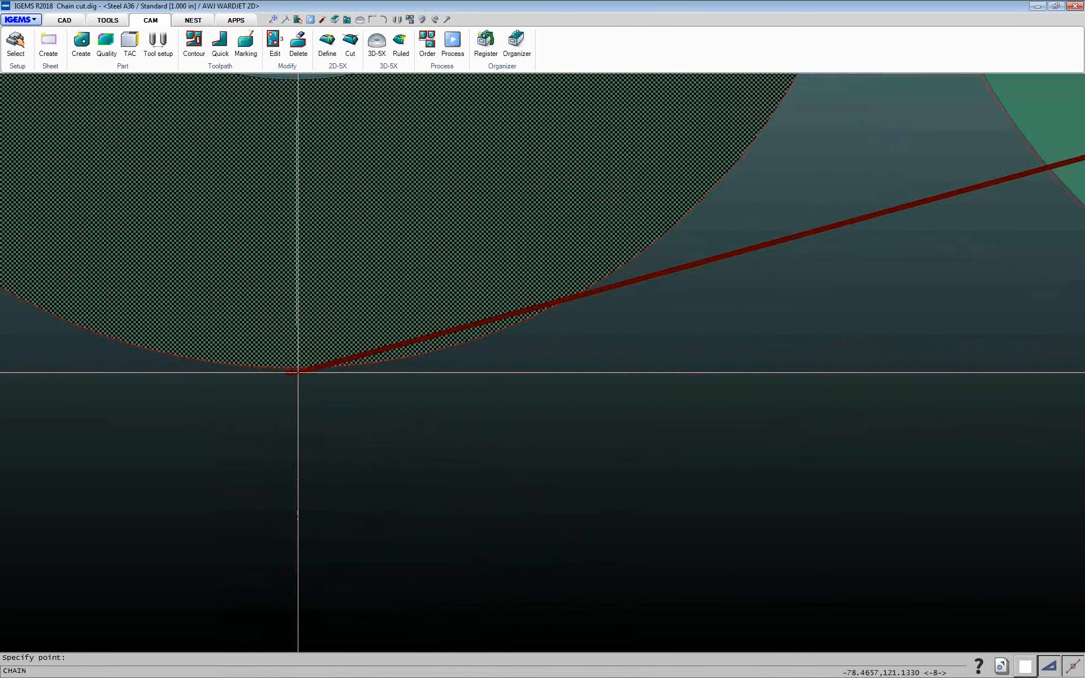
scroll(297, 372, down, 5)
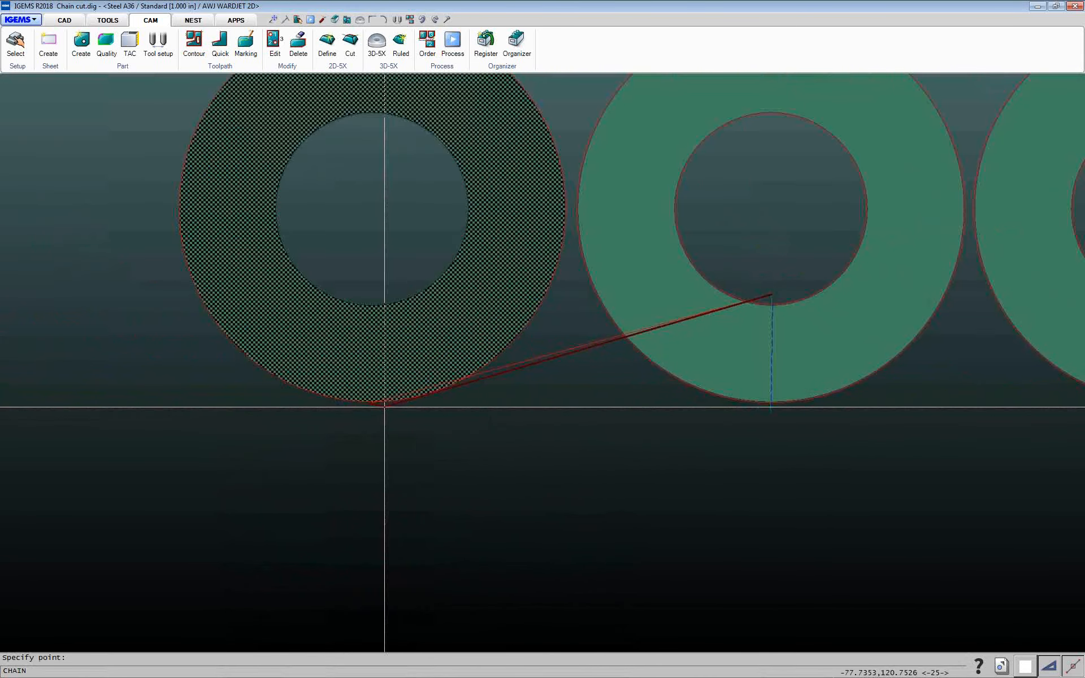
middle_drag(421, 409, 250, 407)
click(279, 413)
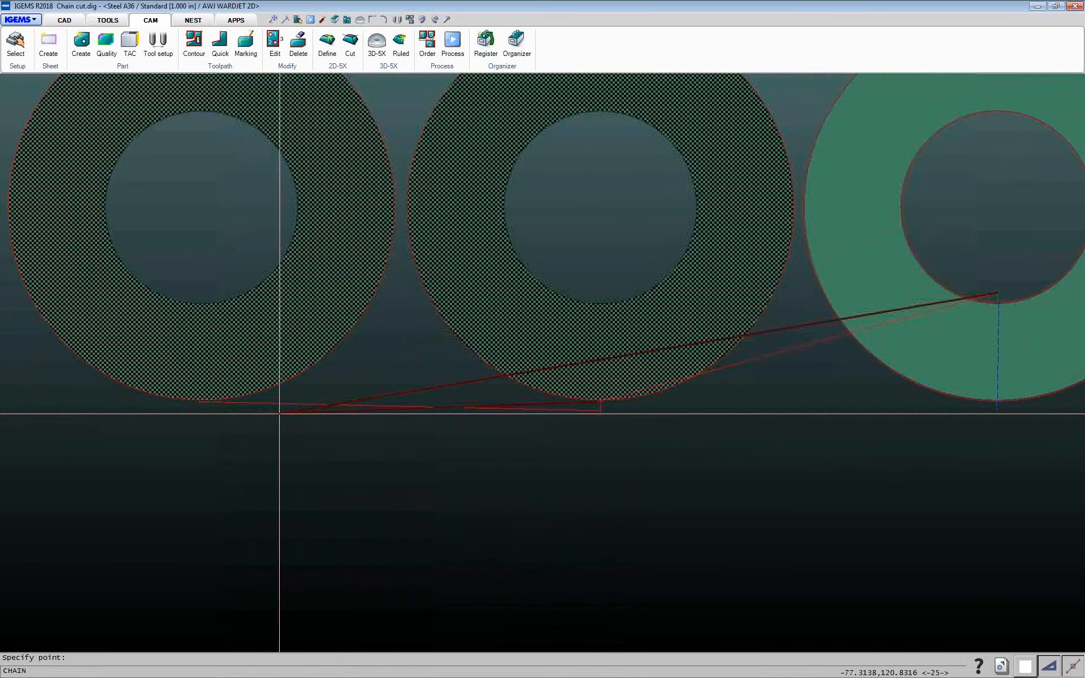
middle_drag(424, 412, 274, 397)
click(274, 397)
middle_drag(477, 429, 282, 423)
click(281, 423)
middle_drag(557, 431, 436, 438)
scroll(558, 407, up, 3)
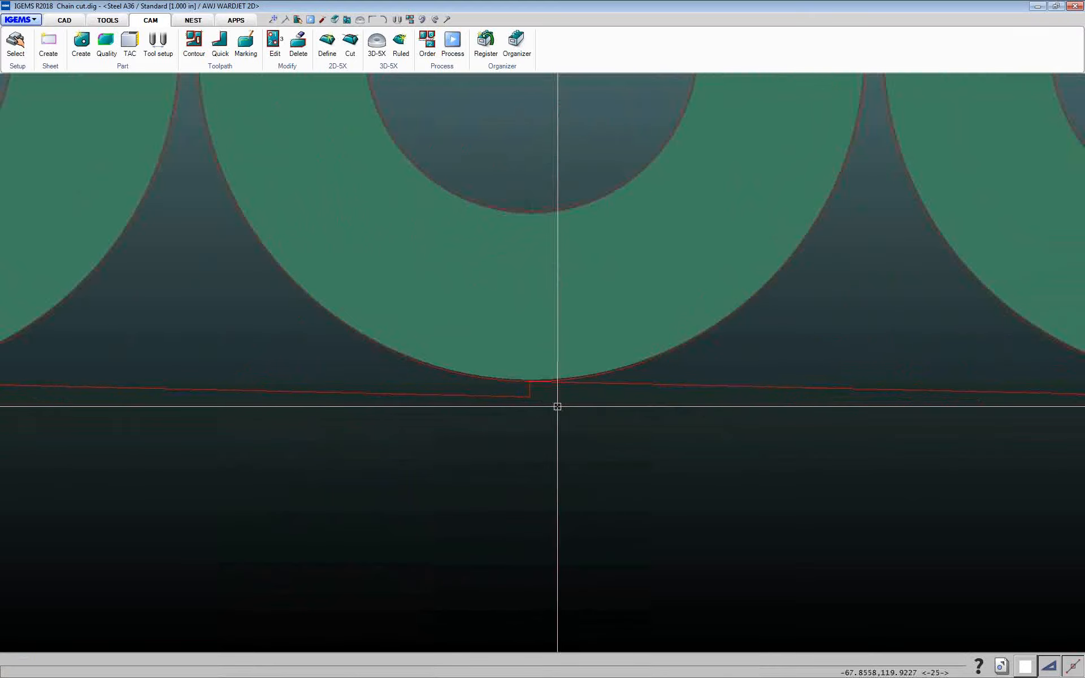
scroll(543, 412, down, 6)
scroll(420, 356, up, 9)
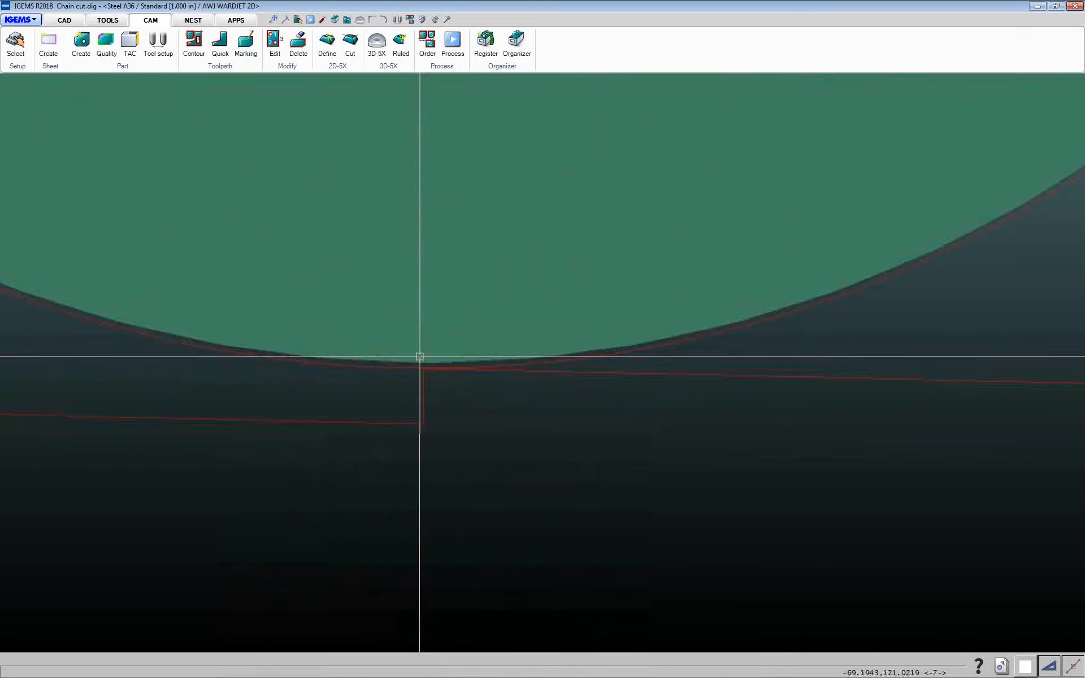
scroll(424, 368, up, 3)
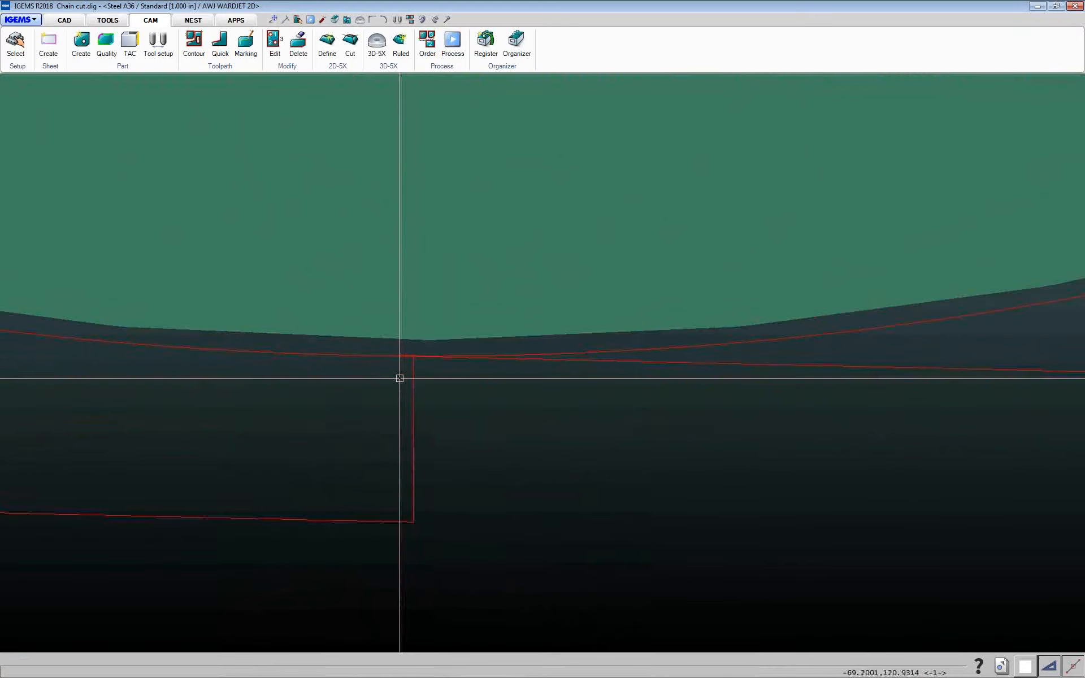
scroll(651, 398, down, 8)
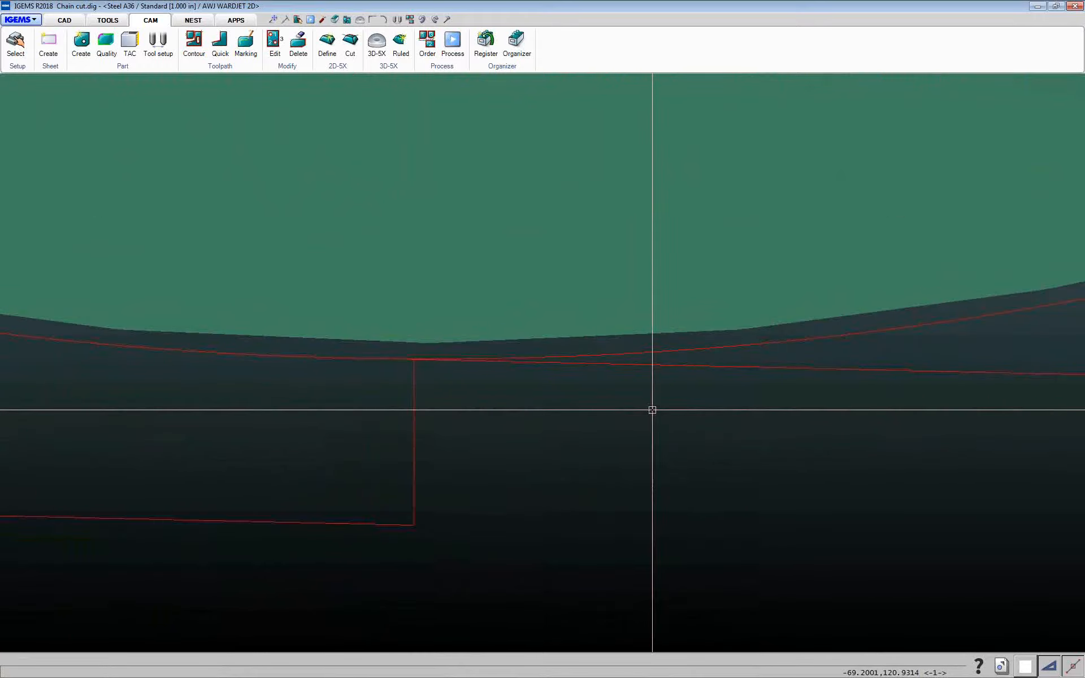
scroll(649, 446, down, 3)
middle_drag(647, 443, 417, 395)
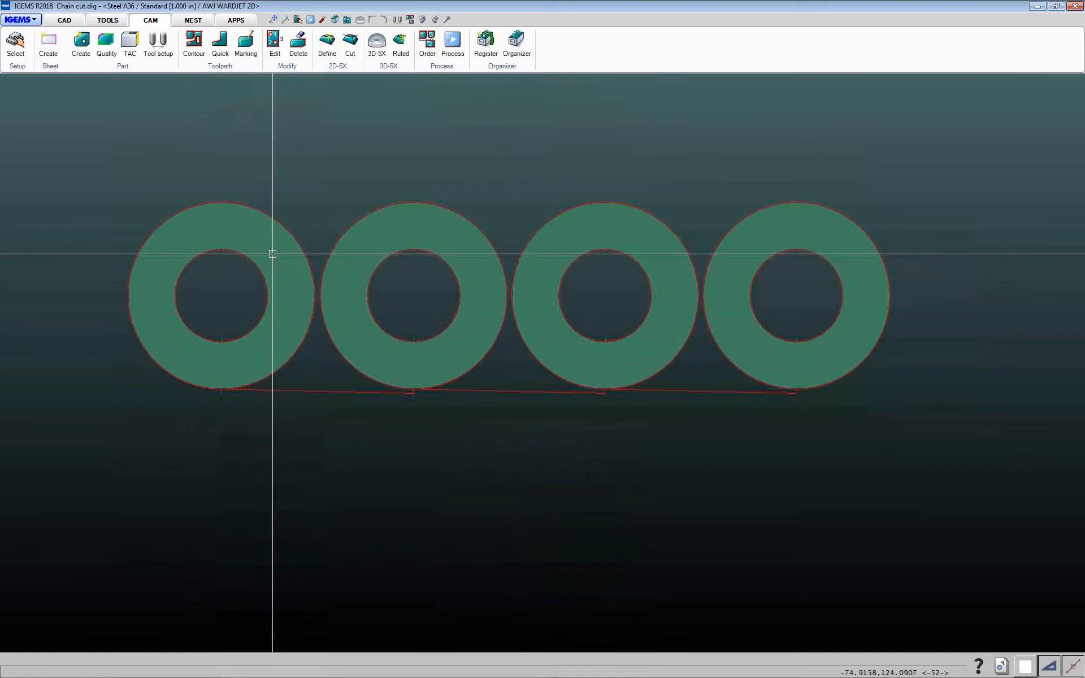
click(236, 67)
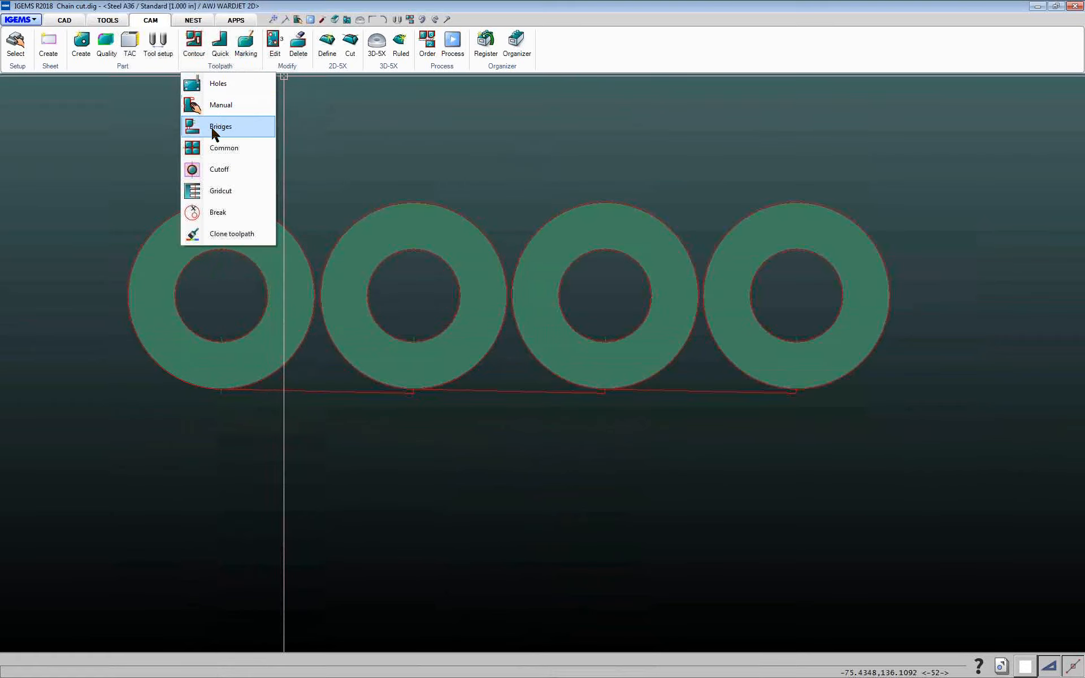
click(300, 4)
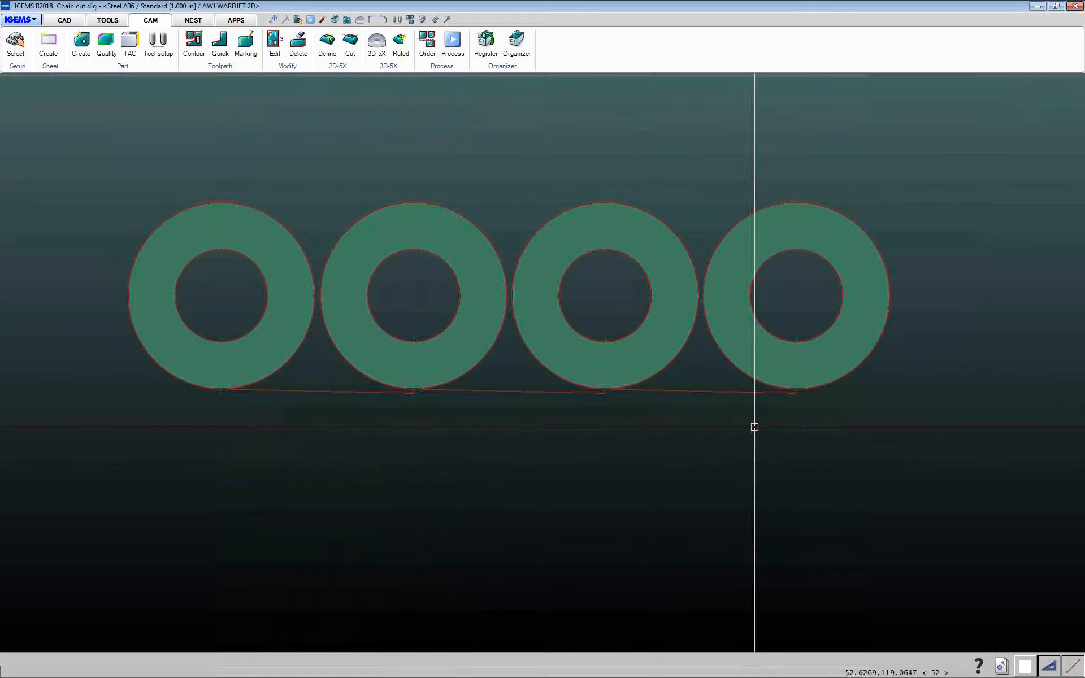
Switch to the Common Cut.dig drawing
click(1004, 668)
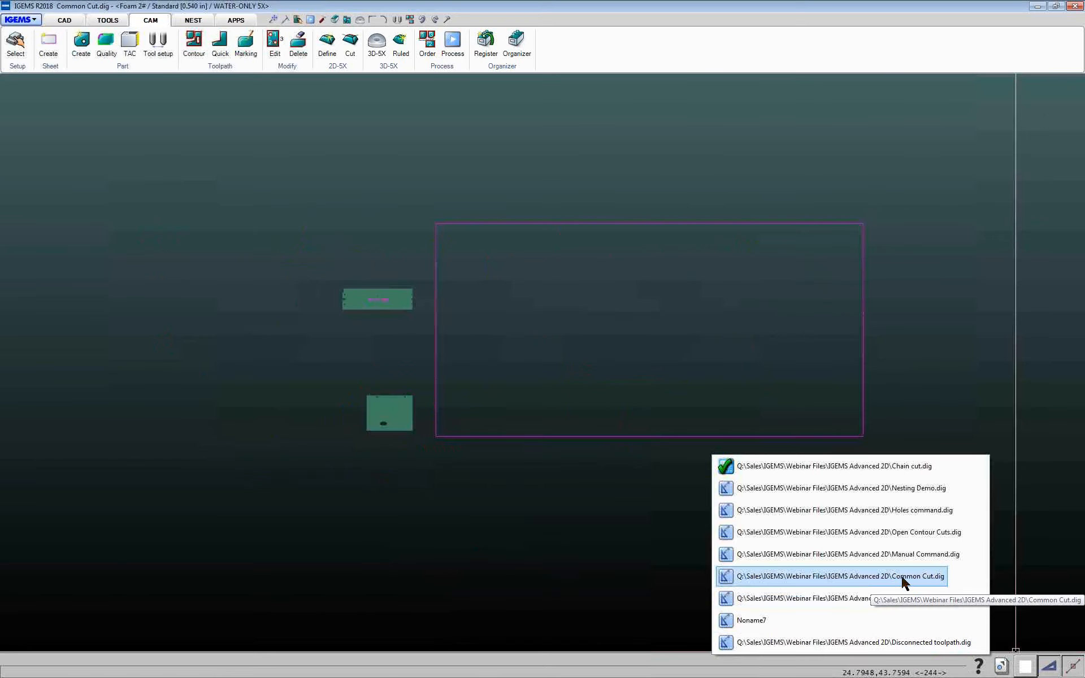
click(902, 577)
Copy the rectangular Test Cut Shape part and place the copy directly above the original
scroll(388, 354, up, 2)
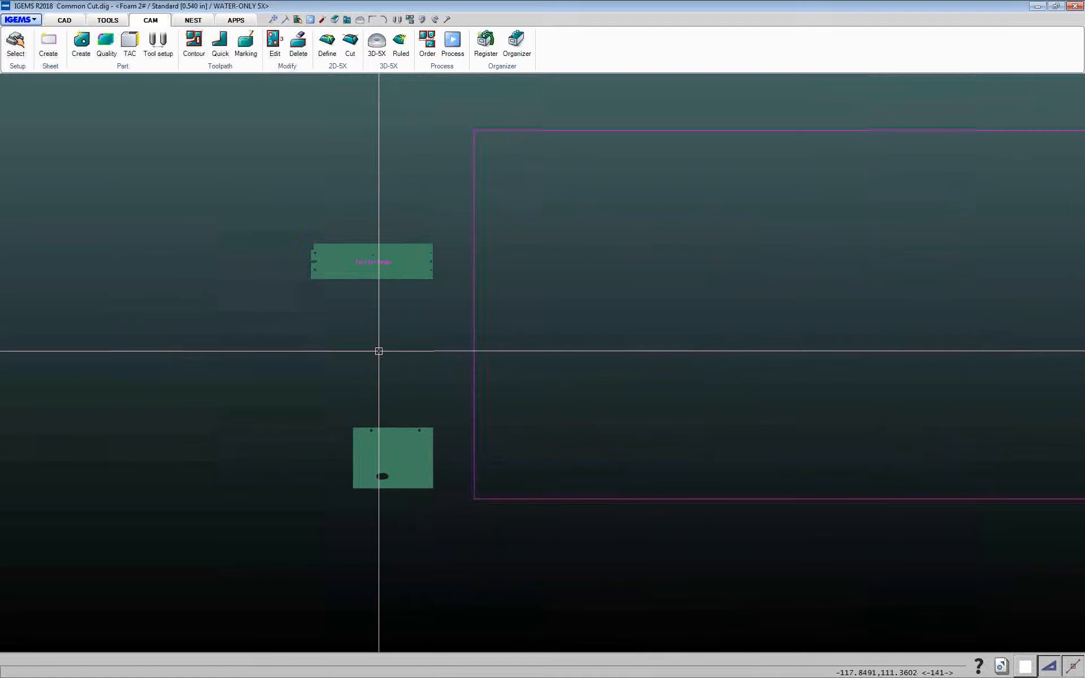
scroll(378, 351, up, 1)
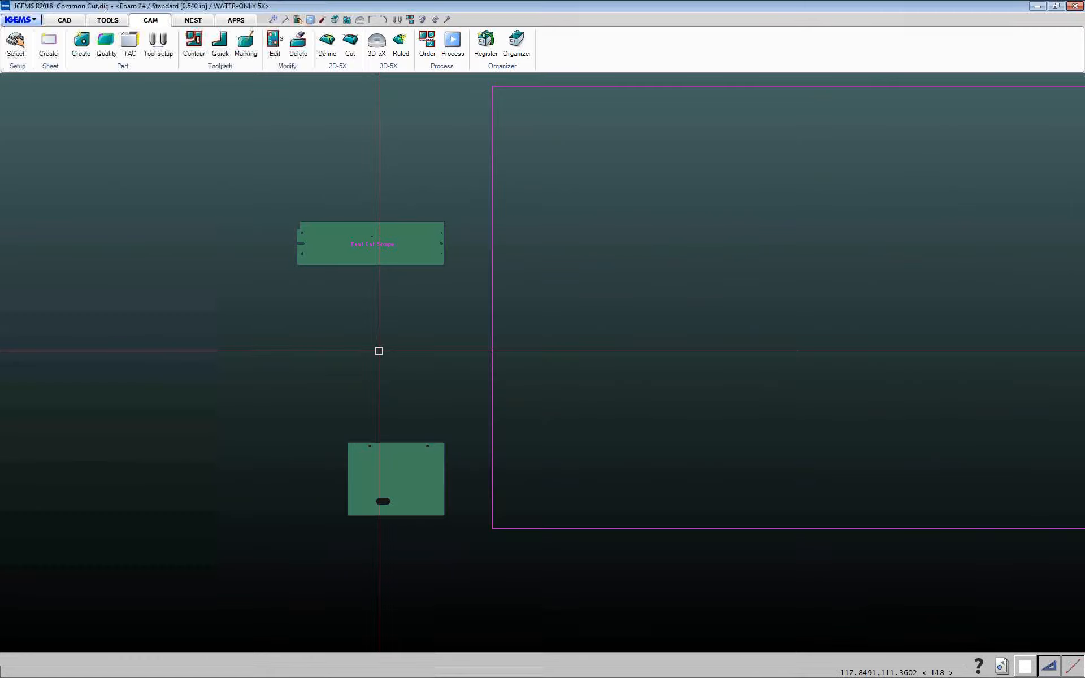
scroll(379, 351, up, 1)
scroll(378, 351, down, 6)
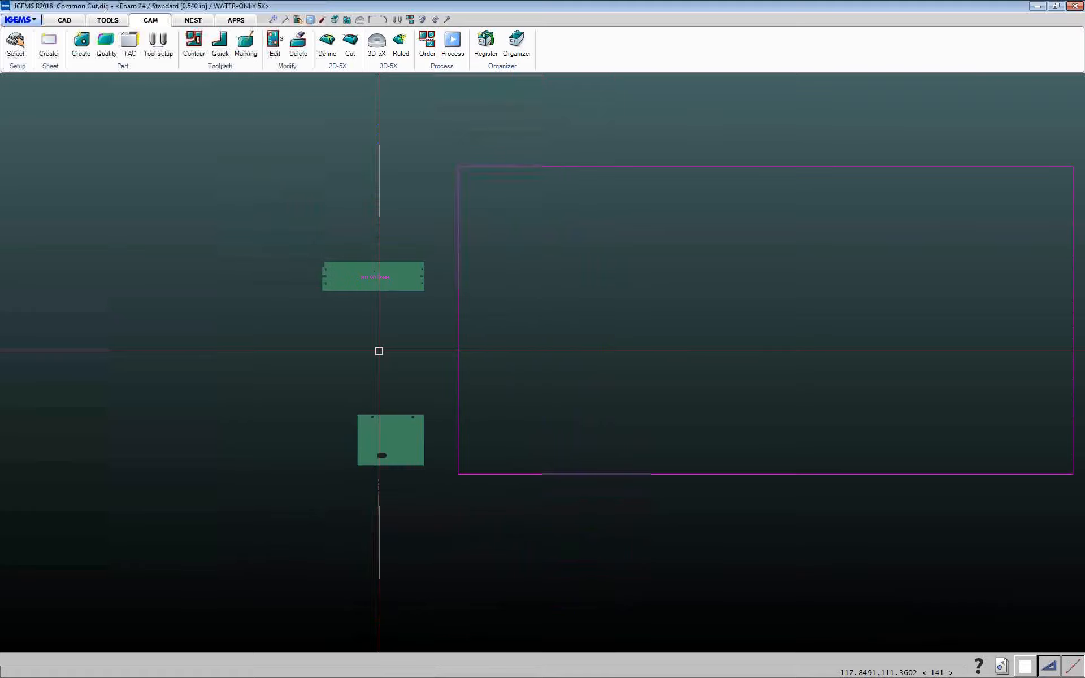
middle_drag(379, 351, 537, 349)
scroll(315, 320, up, 4)
scroll(315, 320, up, 5)
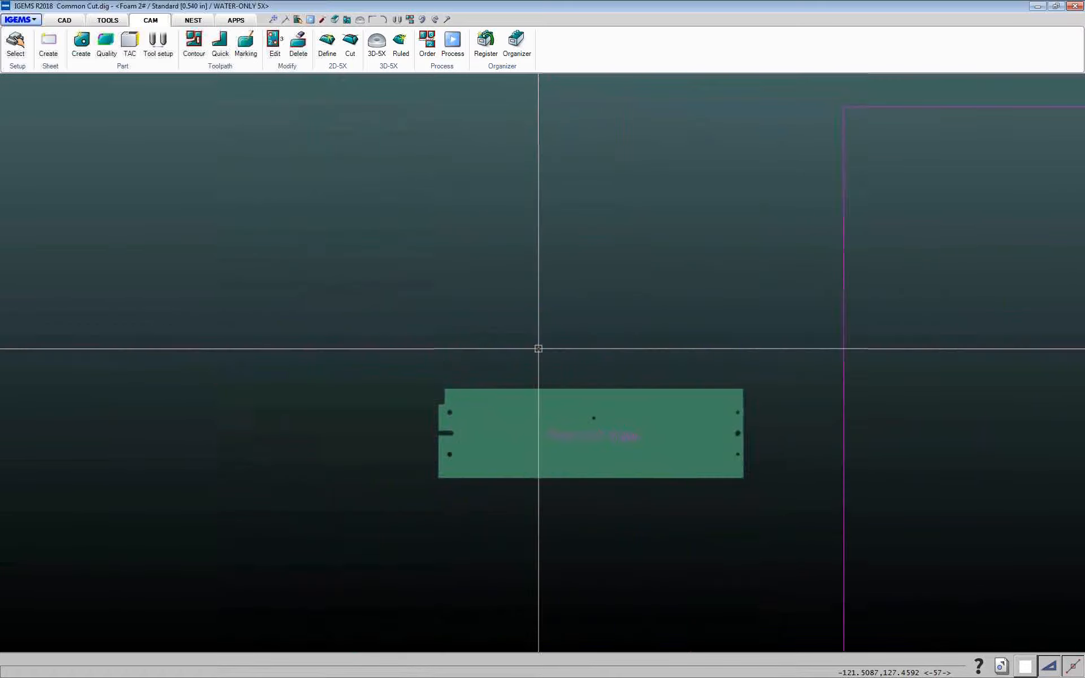
scroll(485, 290, up, 2)
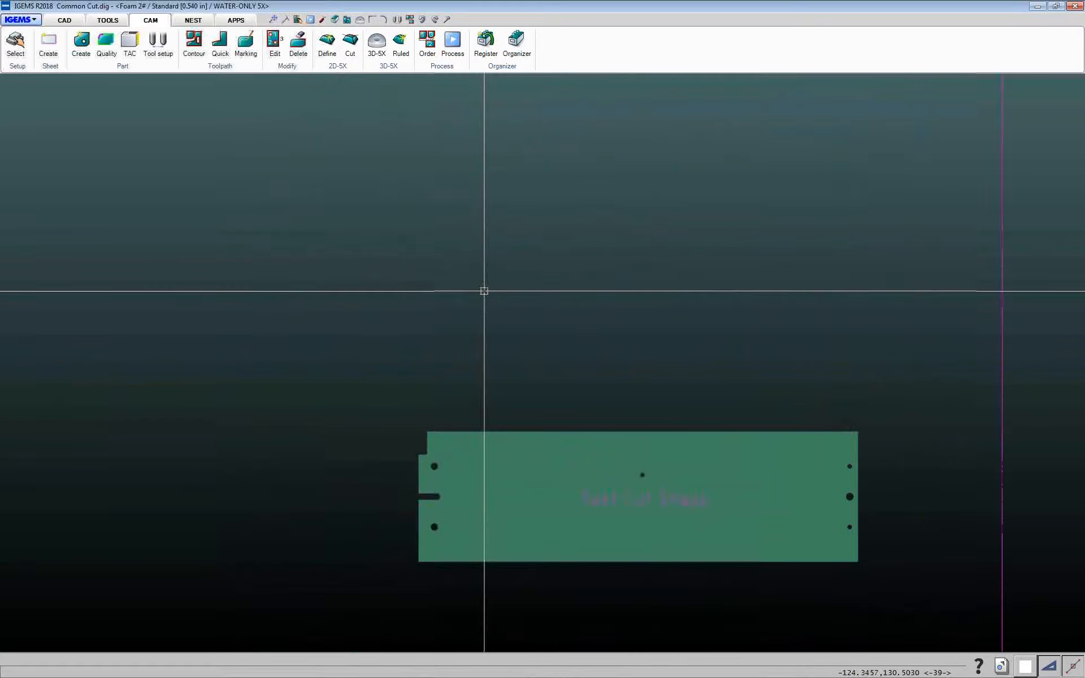
scroll(484, 291, down, 4)
scroll(792, 304, down, 3)
middle_drag(797, 303, 635, 393)
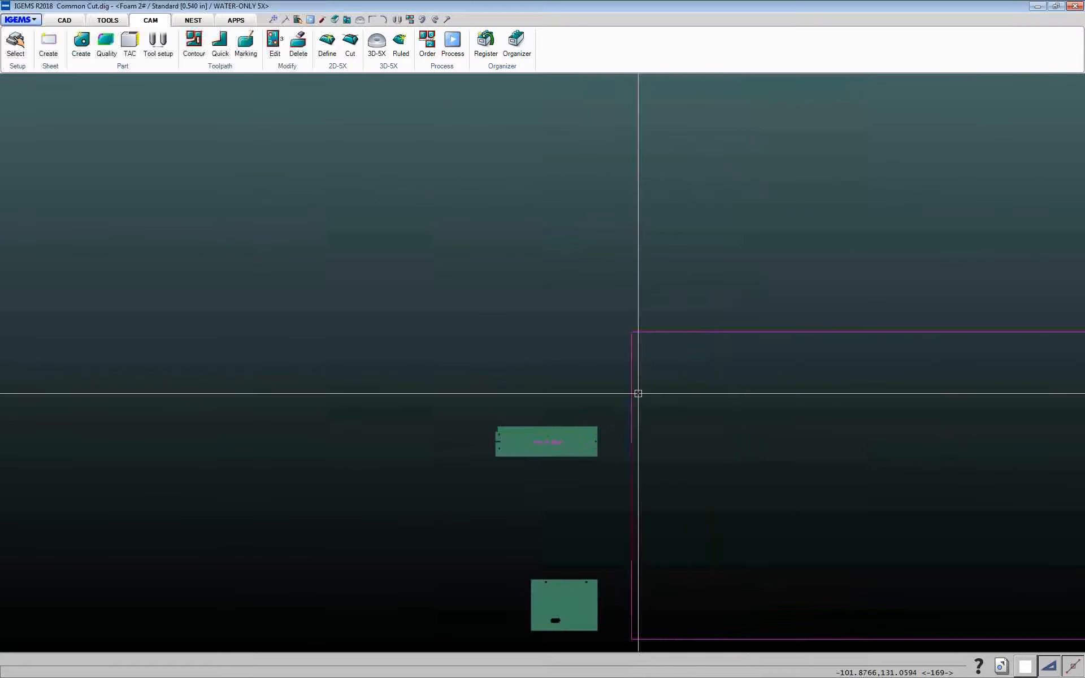
scroll(557, 480, up, 3)
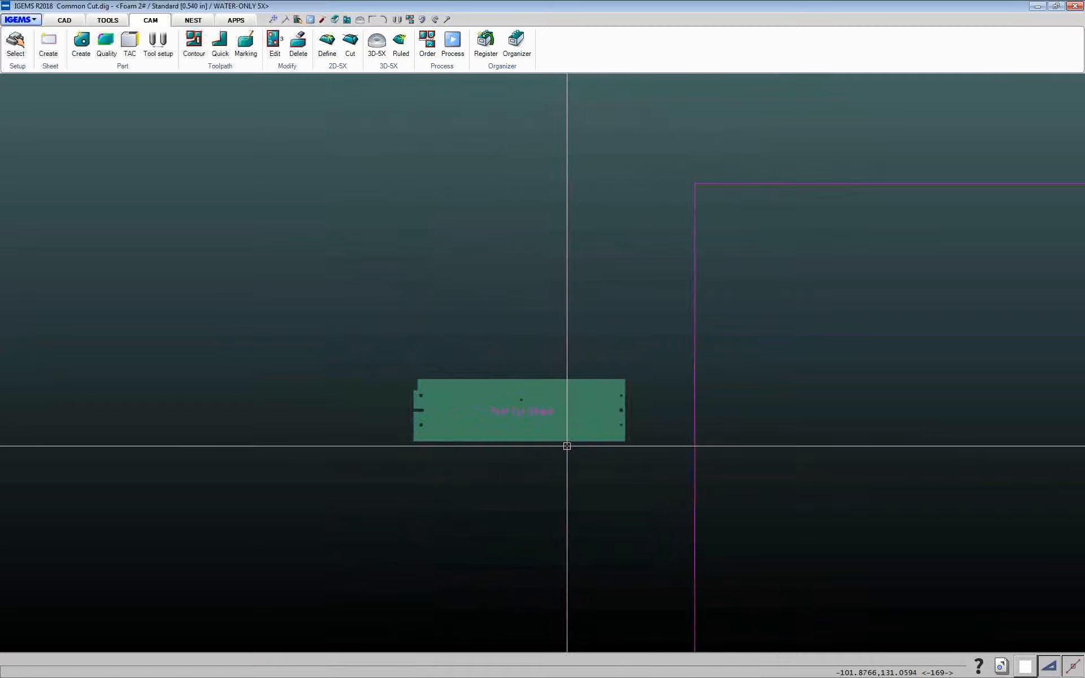
click(568, 442)
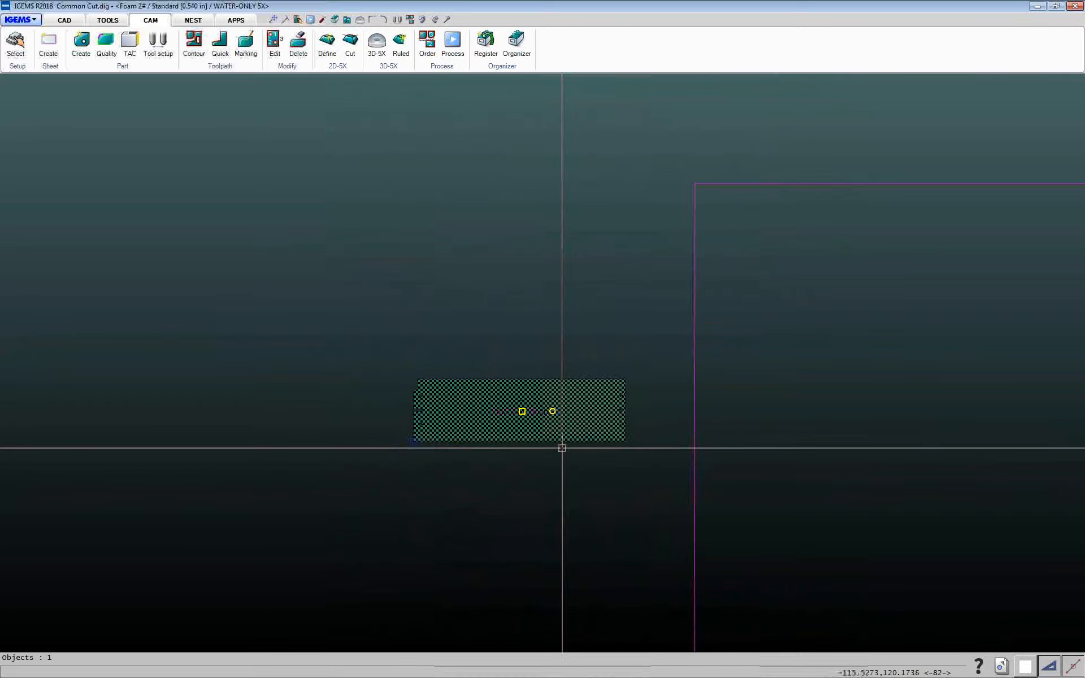
key(c)
click(563, 462)
middle_drag(317, 432, 591, 420)
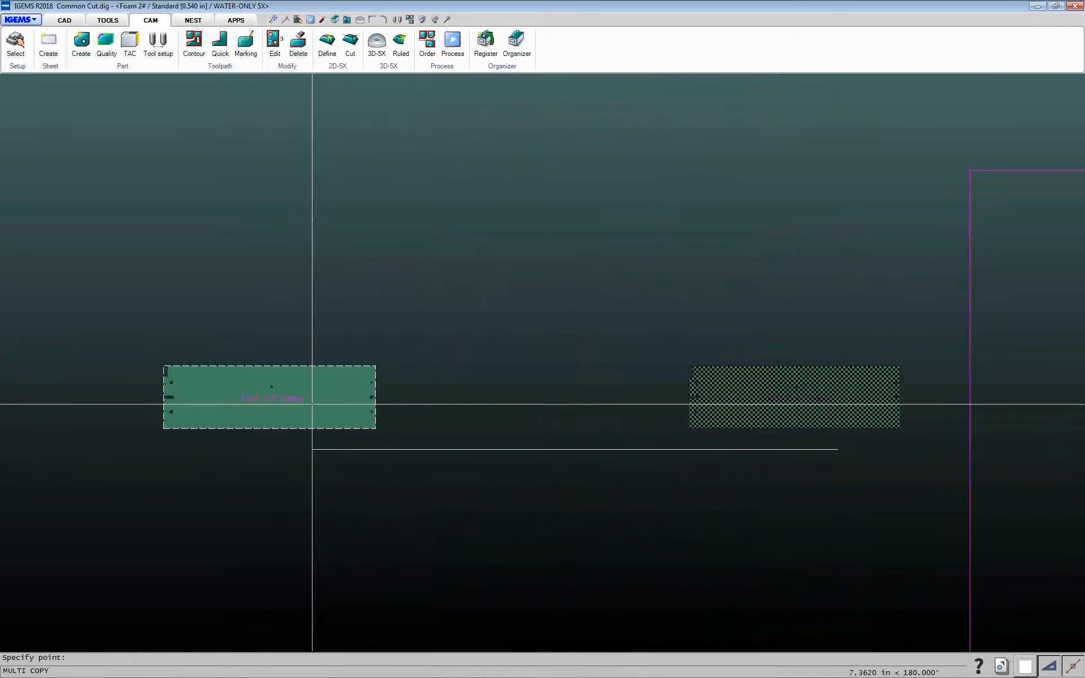
middle_drag(148, 380, 529, 370)
click(233, 370)
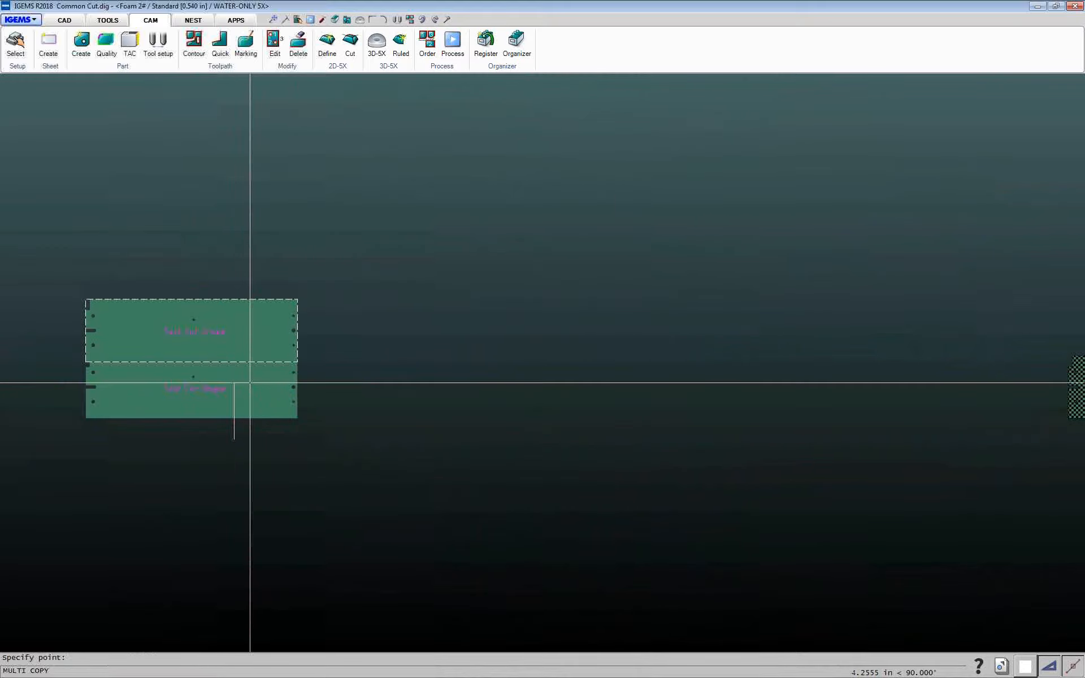
key(Escape)
Start an Array of the Test Cut Shape part and measure Delta Y from the part's top to bottom edge
scroll(272, 415, up, 3)
scroll(272, 415, down, 3)
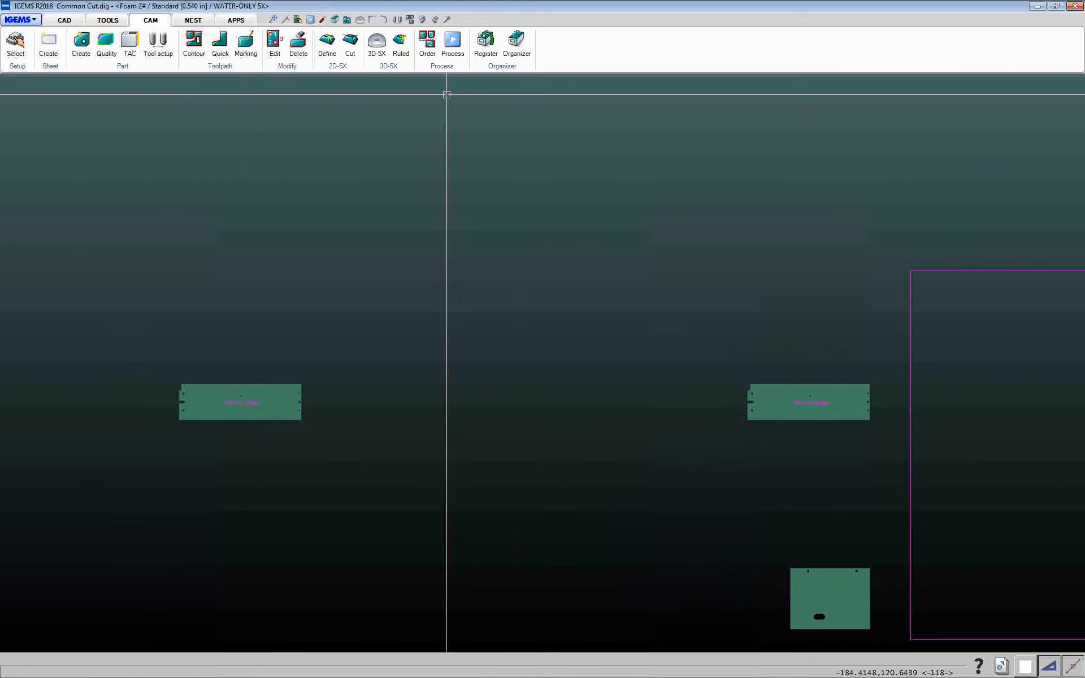
click(67, 19)
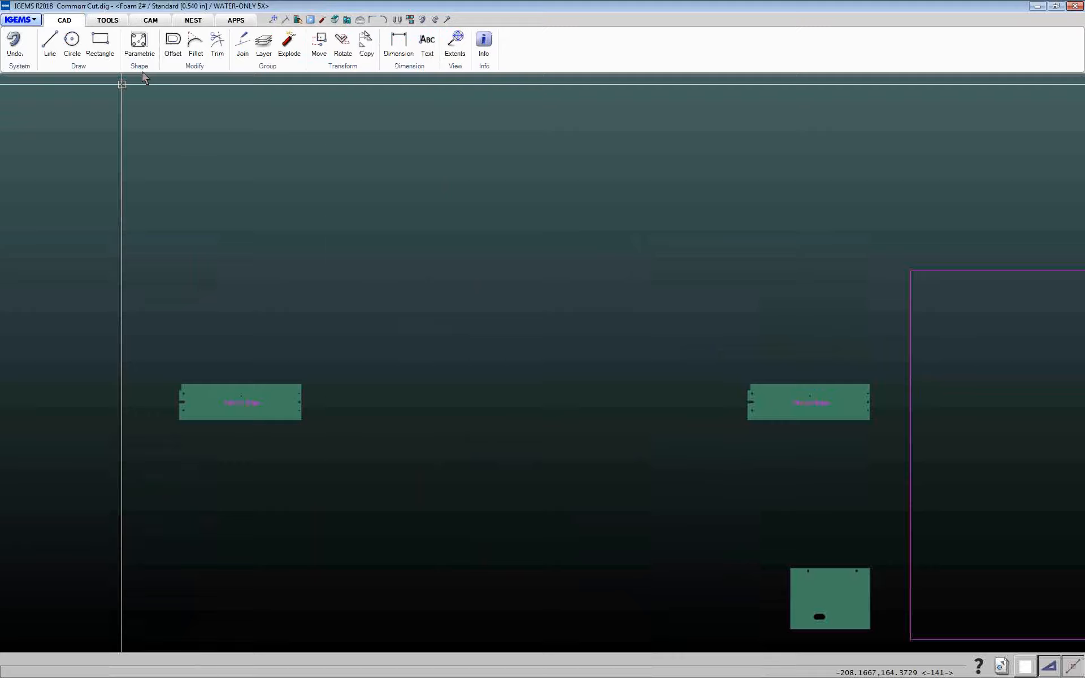
click(346, 67)
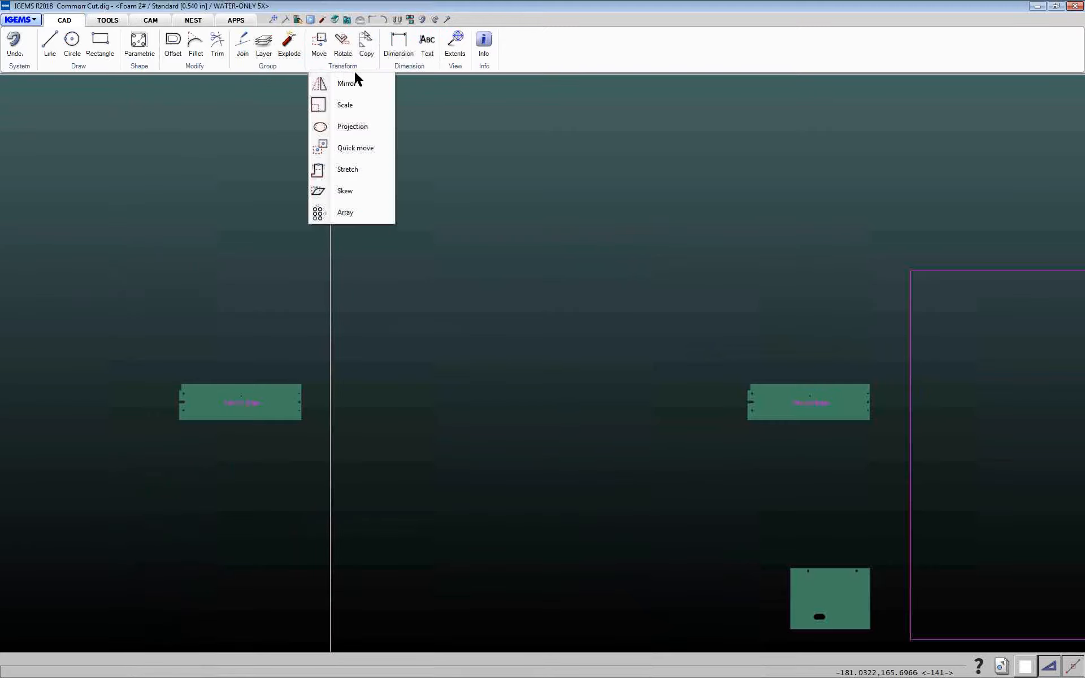
click(346, 213)
drag(103, 343, 356, 461)
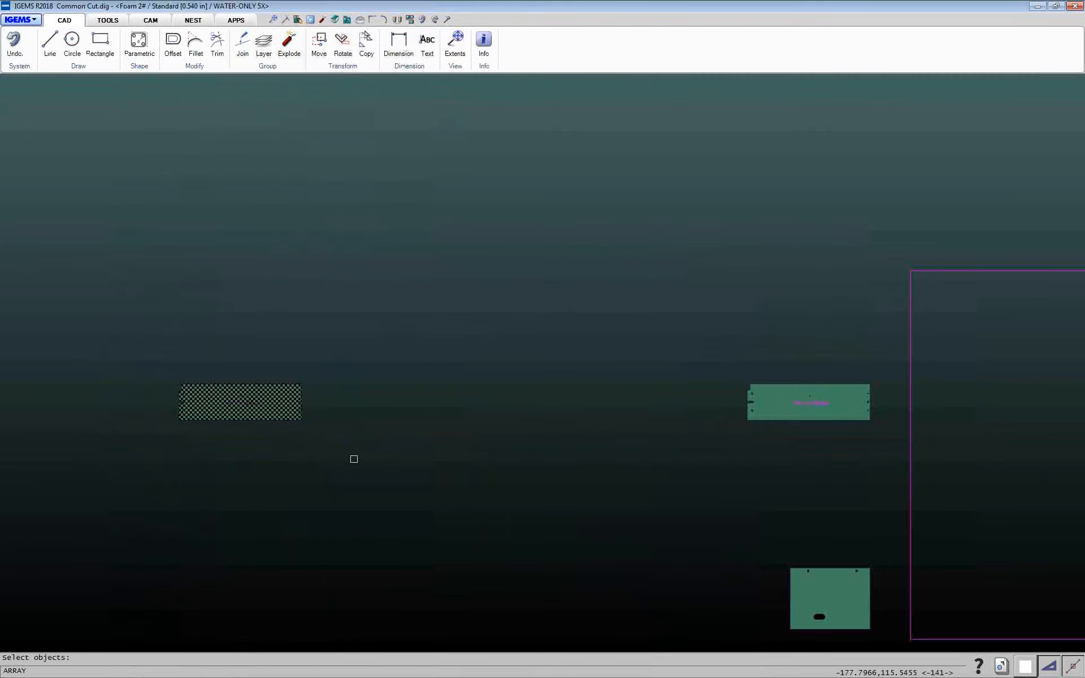
right_click(352, 459)
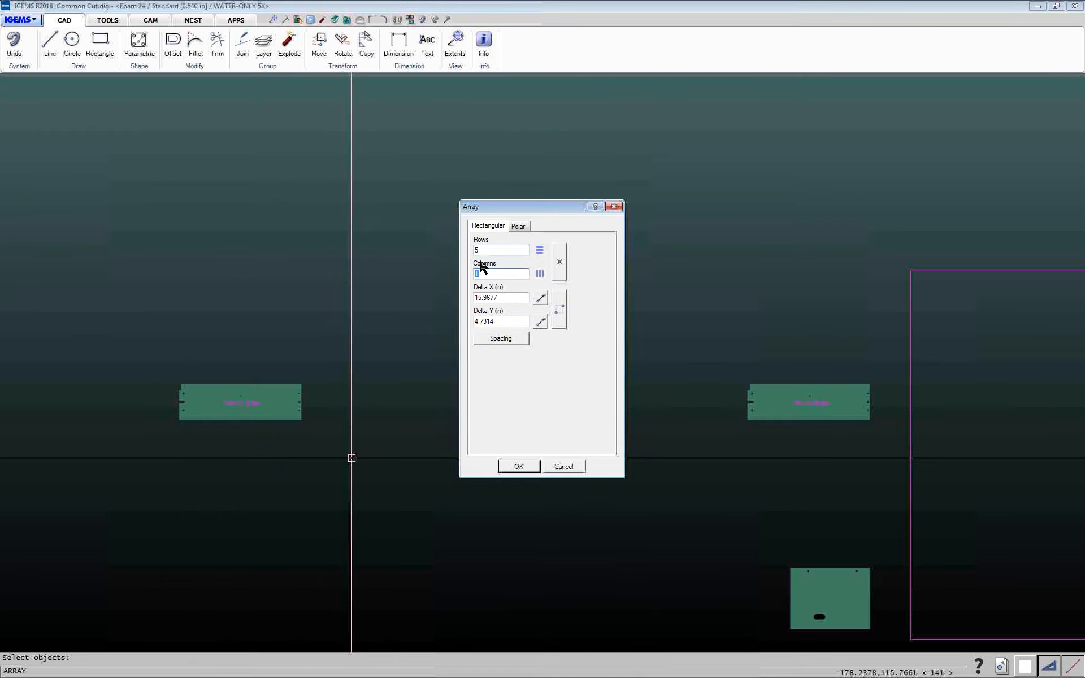
key(Tab)
click(540, 321)
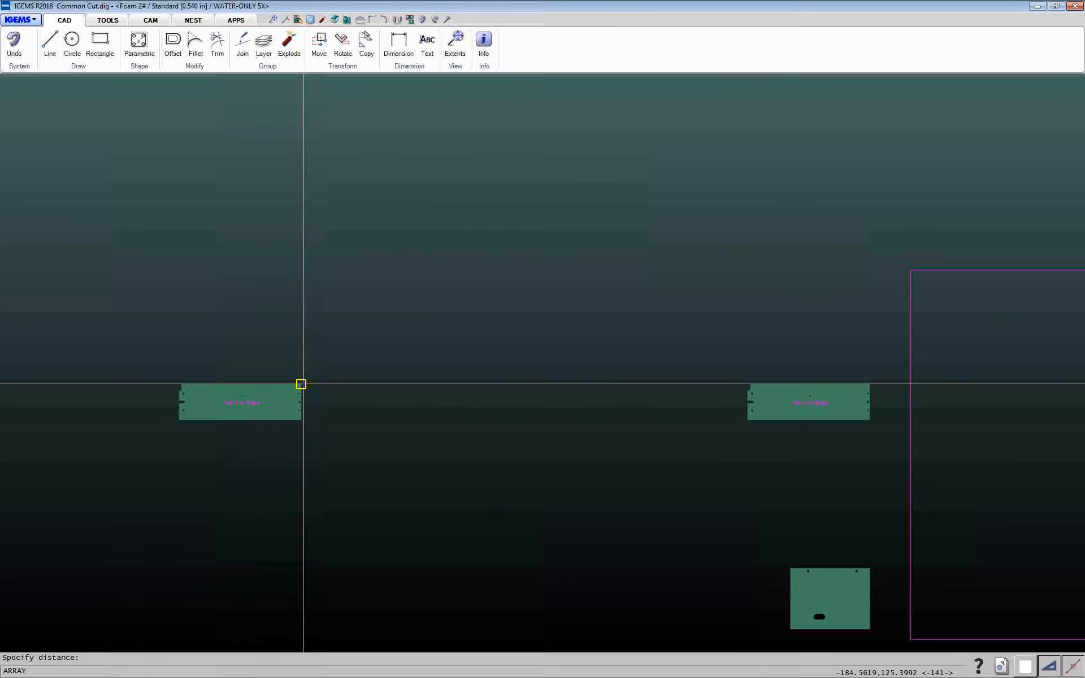
click(301, 384)
click(303, 421)
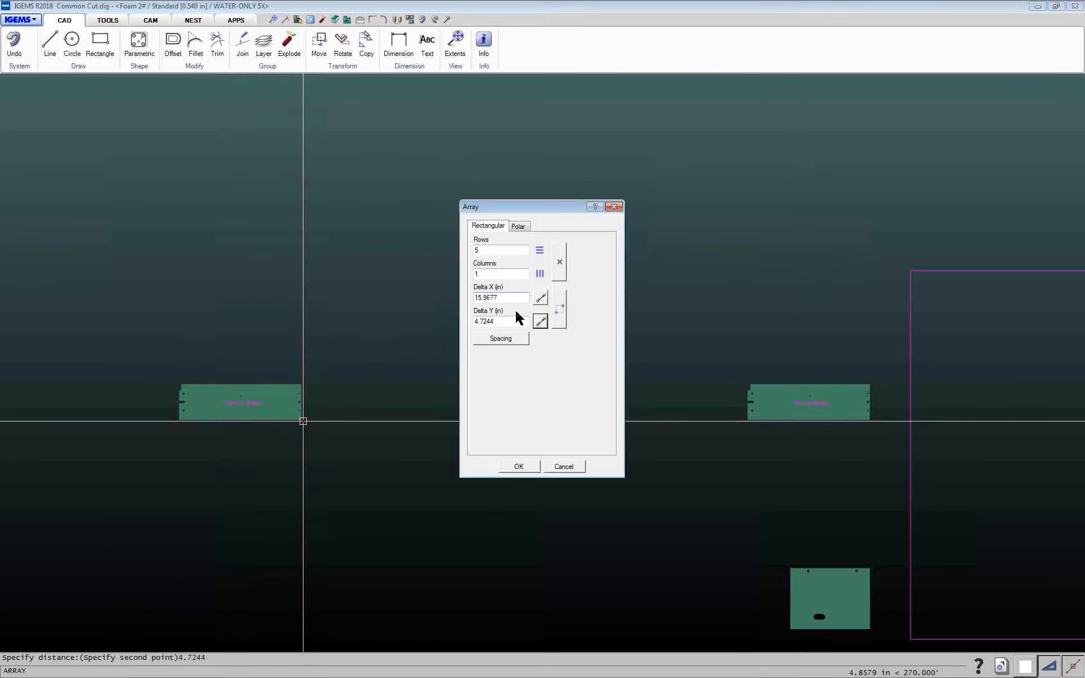
Set the Y spacing between rows to .007 in and create the 5-row, 1-column array
double_click(500, 321)
click(500, 339)
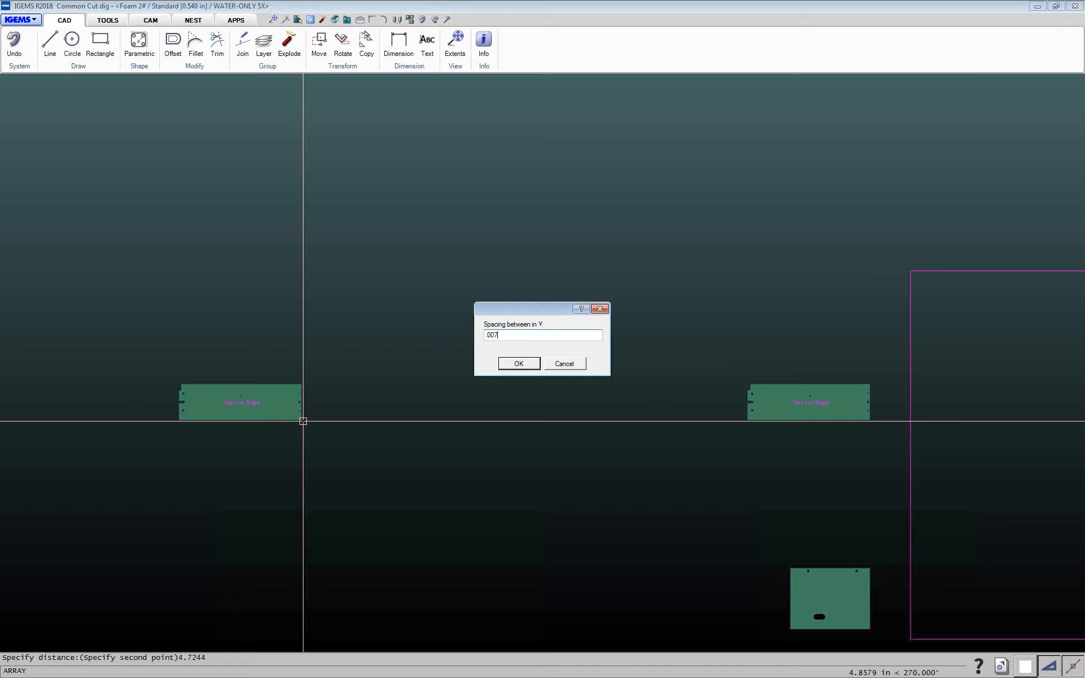
key(Return)
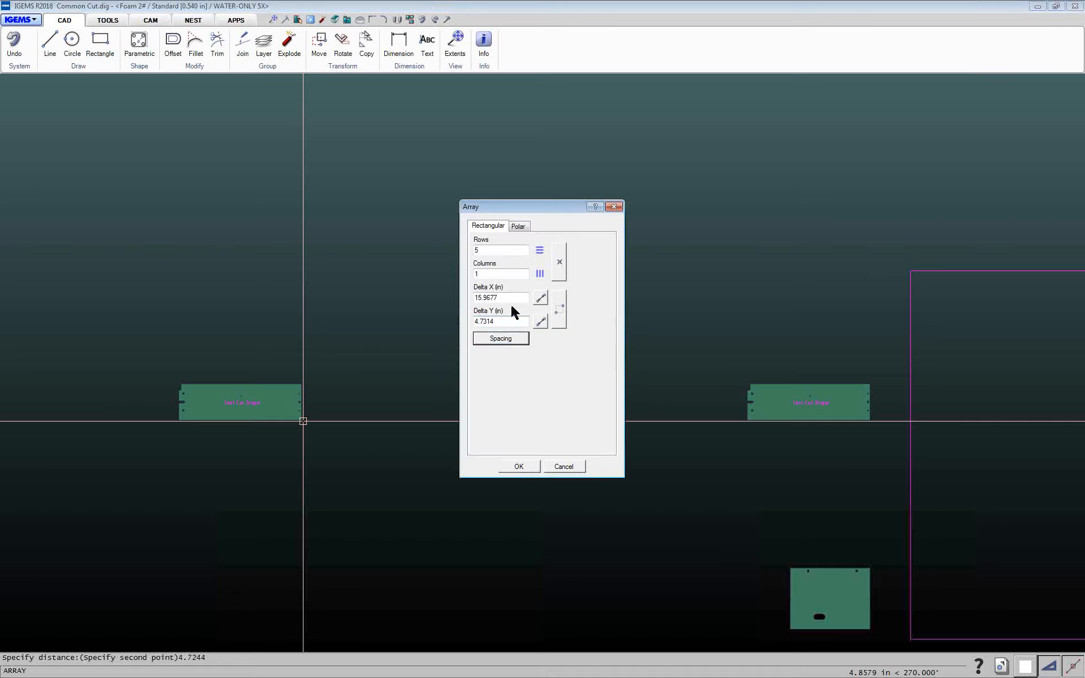
click(517, 467)
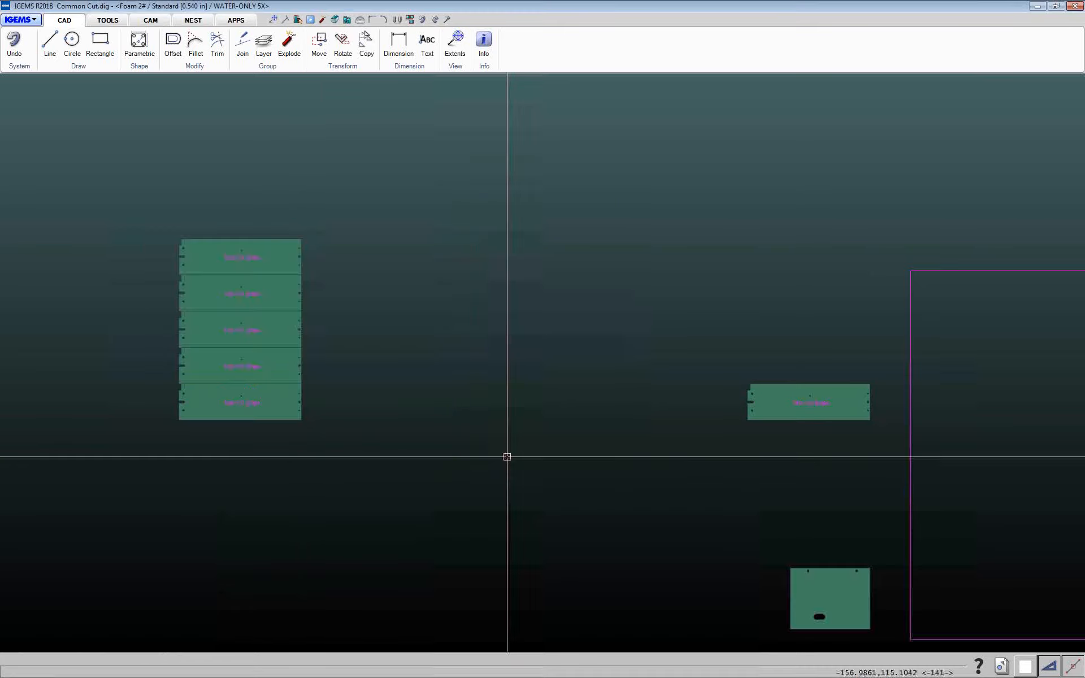
Measure the gap between two adjacent arrayed parts
scroll(313, 332, up, 5)
scroll(313, 333, up, 10)
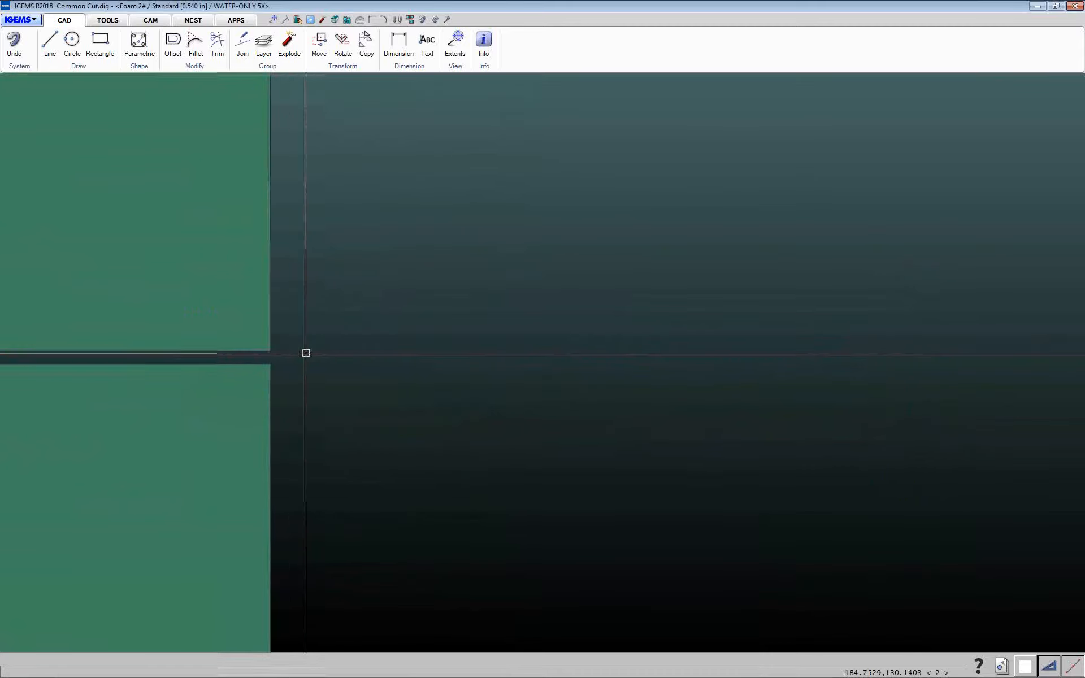
click(446, 19)
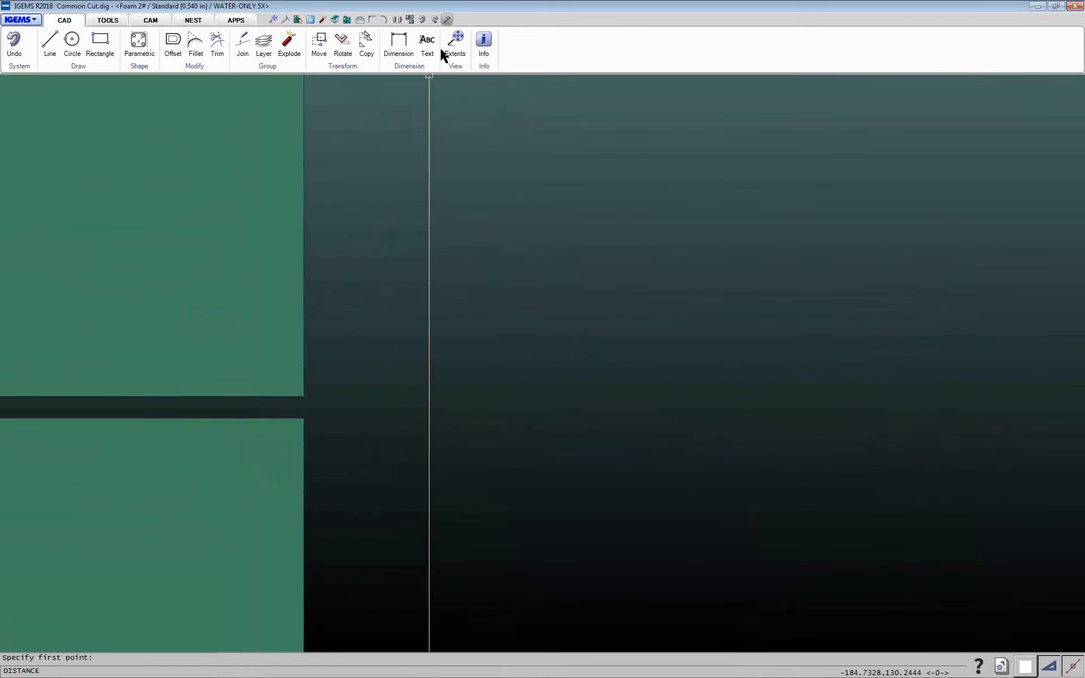
click(303, 396)
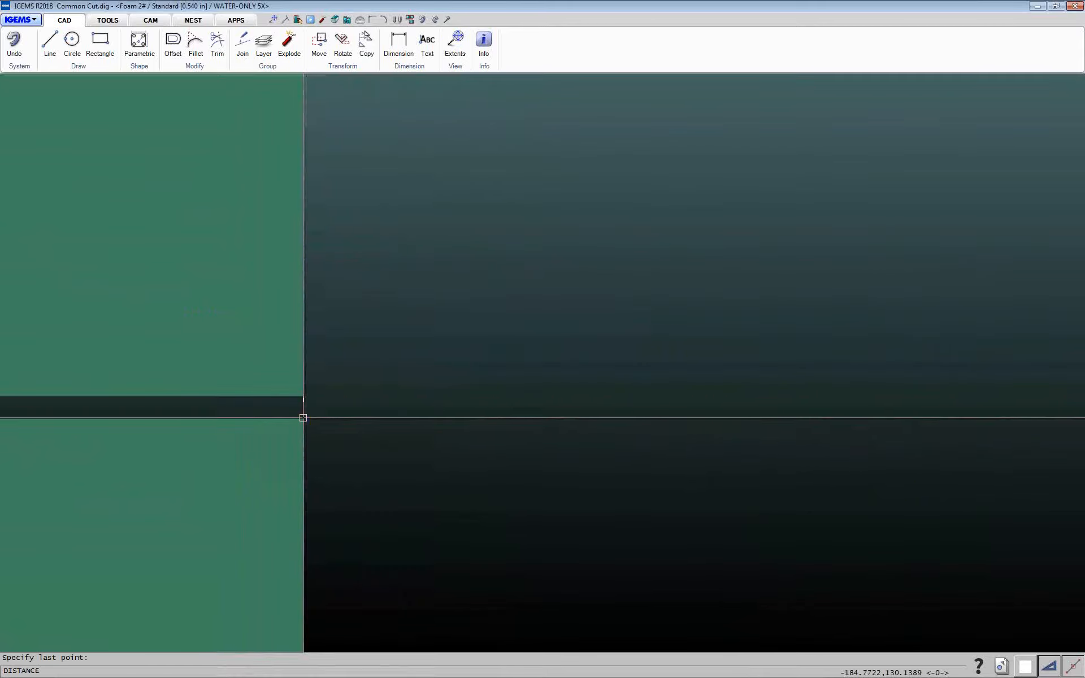
click(303, 418)
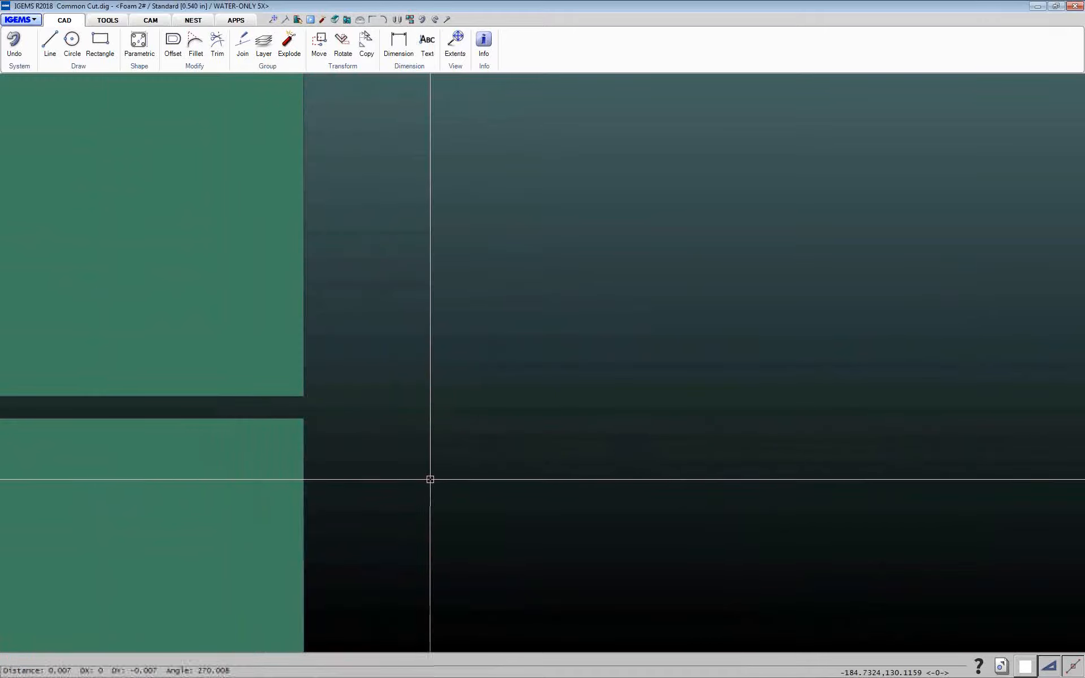
scroll(431, 479, down, 6)
scroll(460, 502, down, 5)
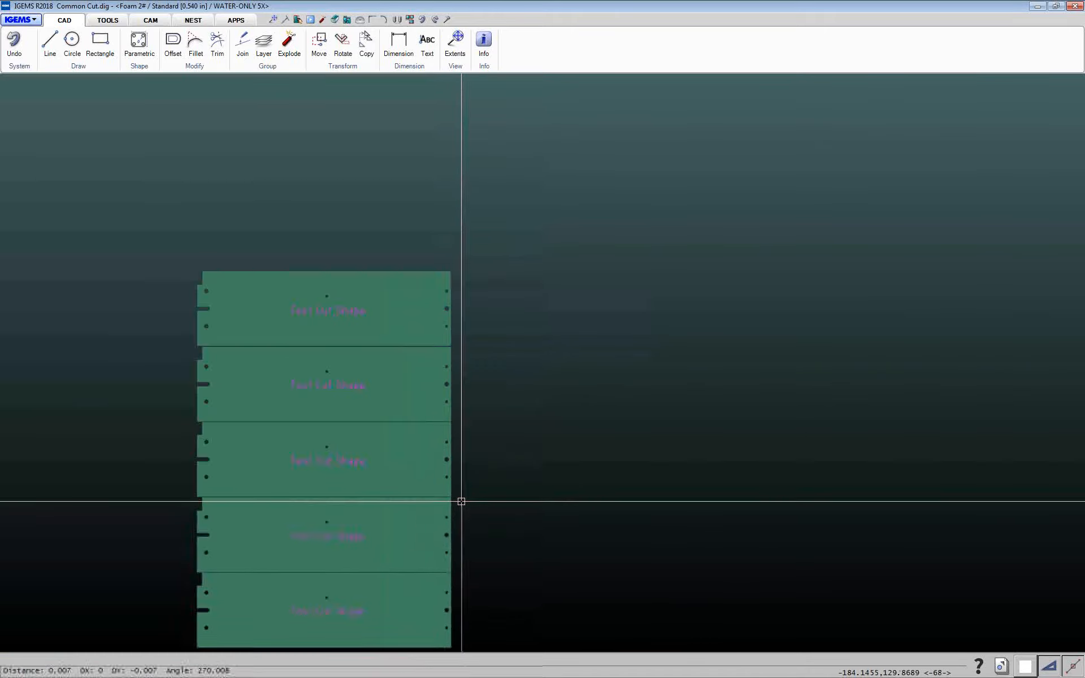
Mirror the column of five parts about its right edge, keeping the originals
middle_drag(419, 443, 361, 405)
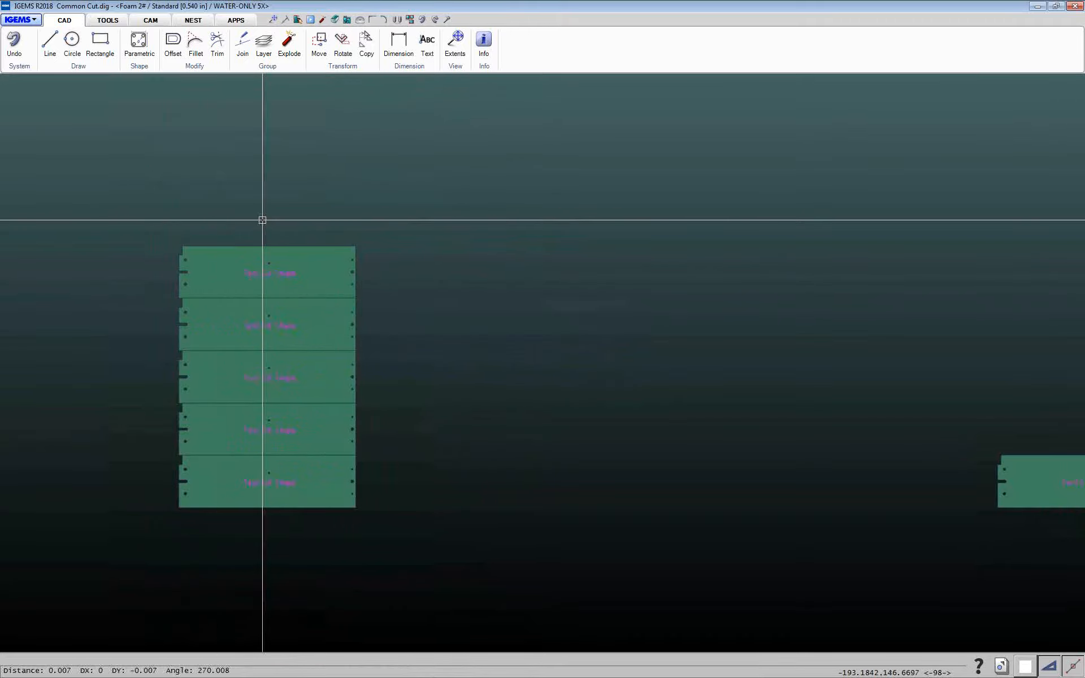
click(346, 66)
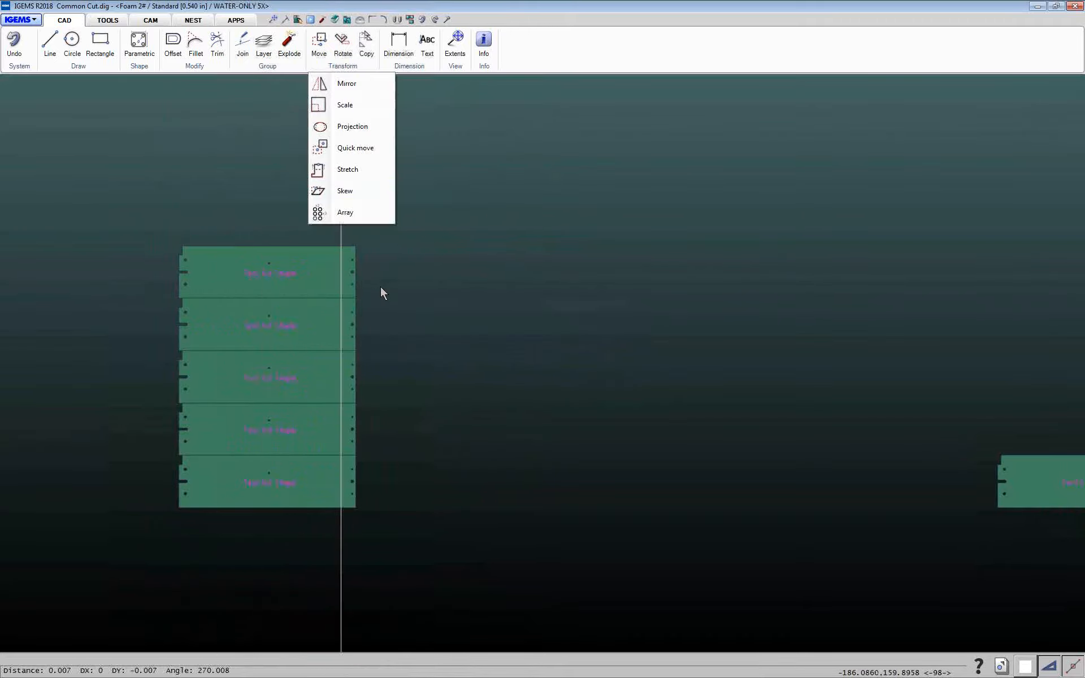
click(334, 83)
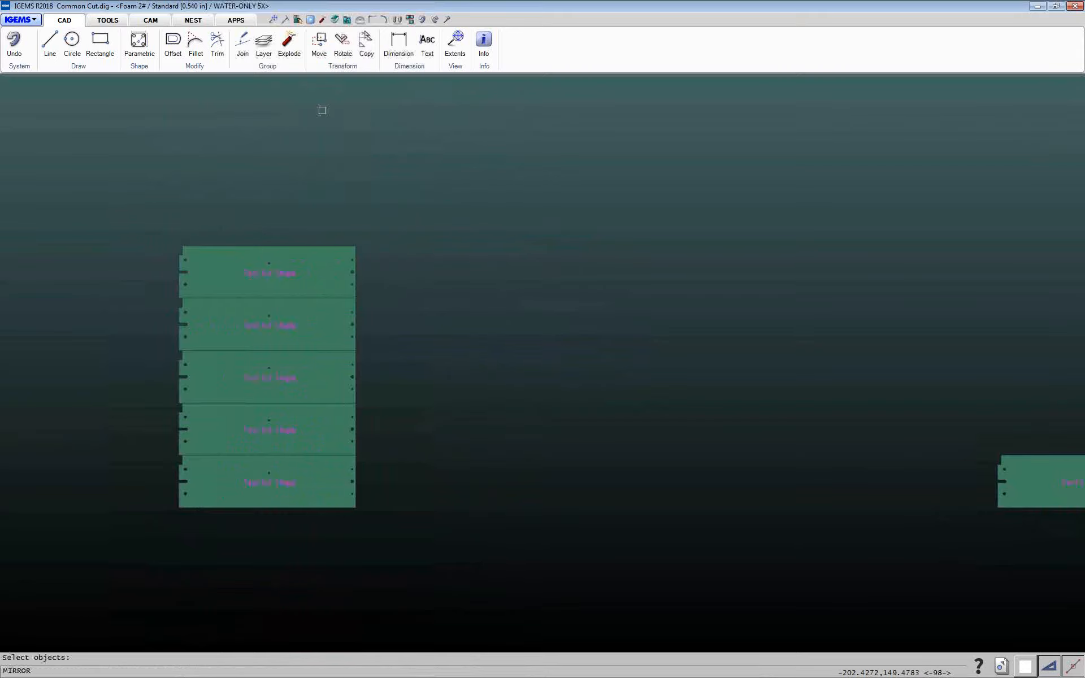
drag(158, 192, 398, 574)
key(Return)
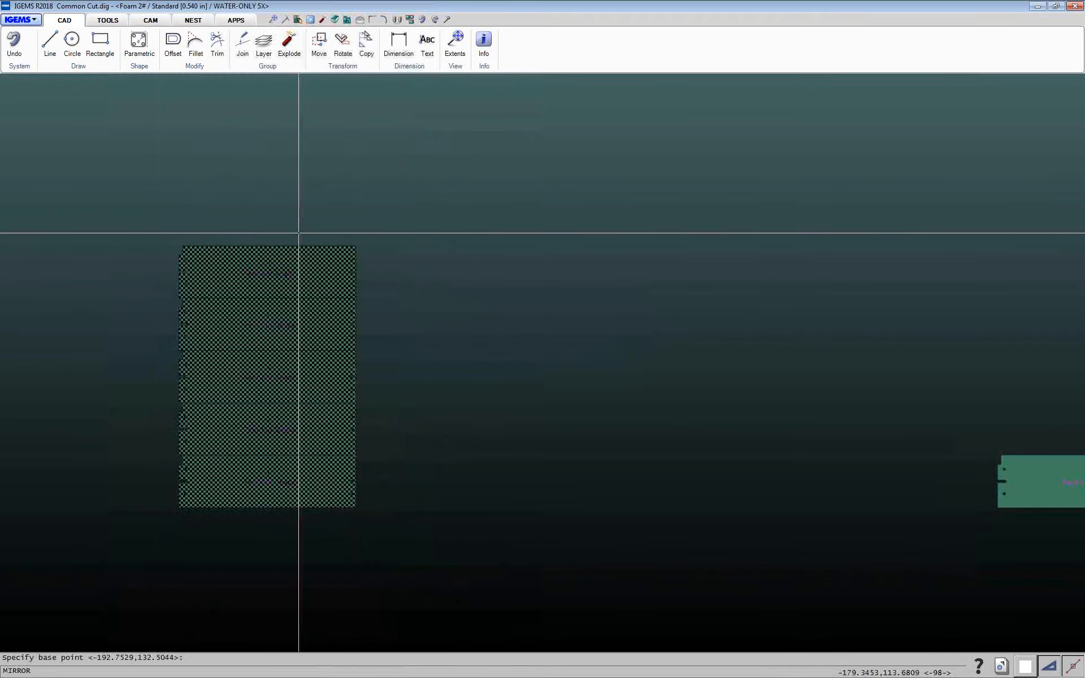
click(356, 246)
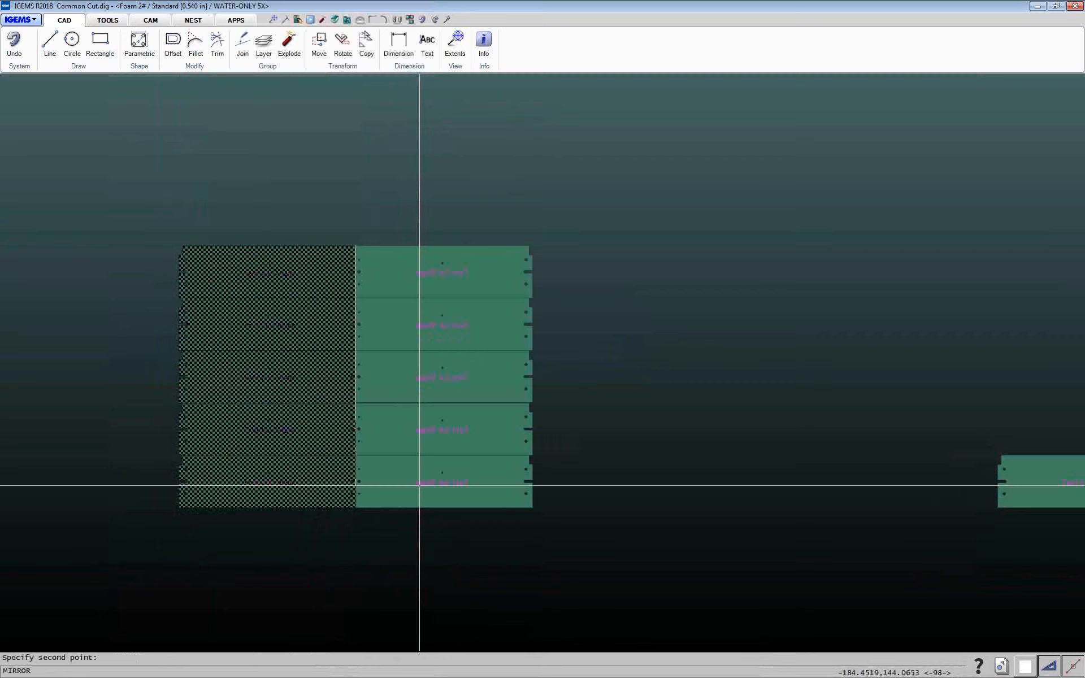
click(356, 508)
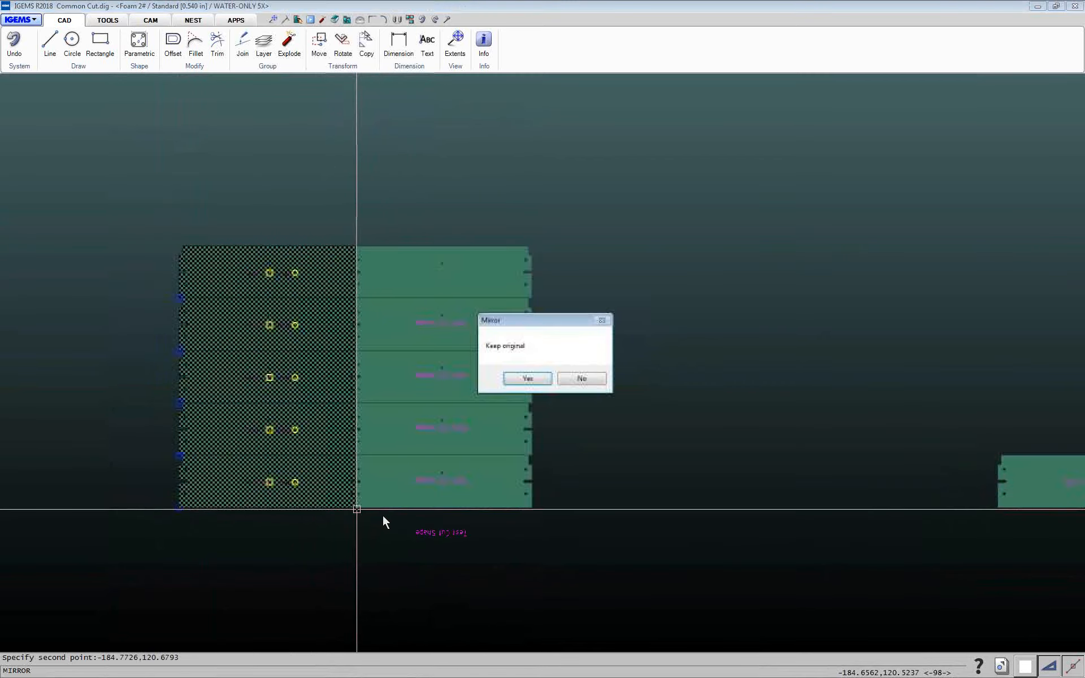
click(525, 378)
Move the mirrored column .007 in away from the original column
text(m)
key(Return)
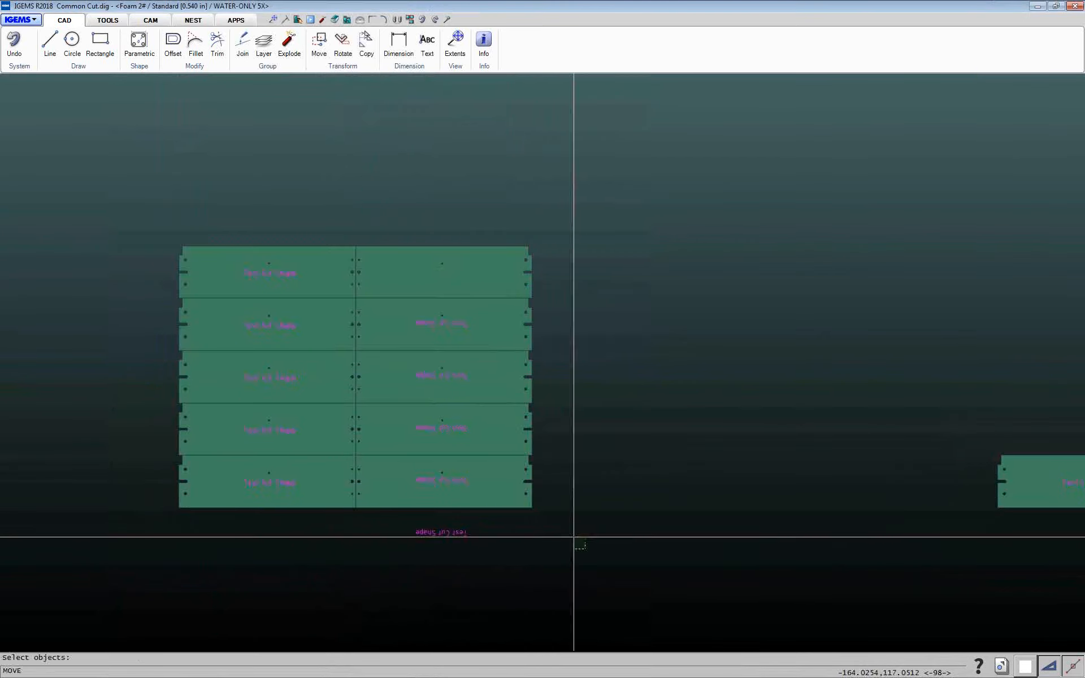
drag(585, 549, 497, 221)
click(497, 221)
key(Return)
click(489, 581)
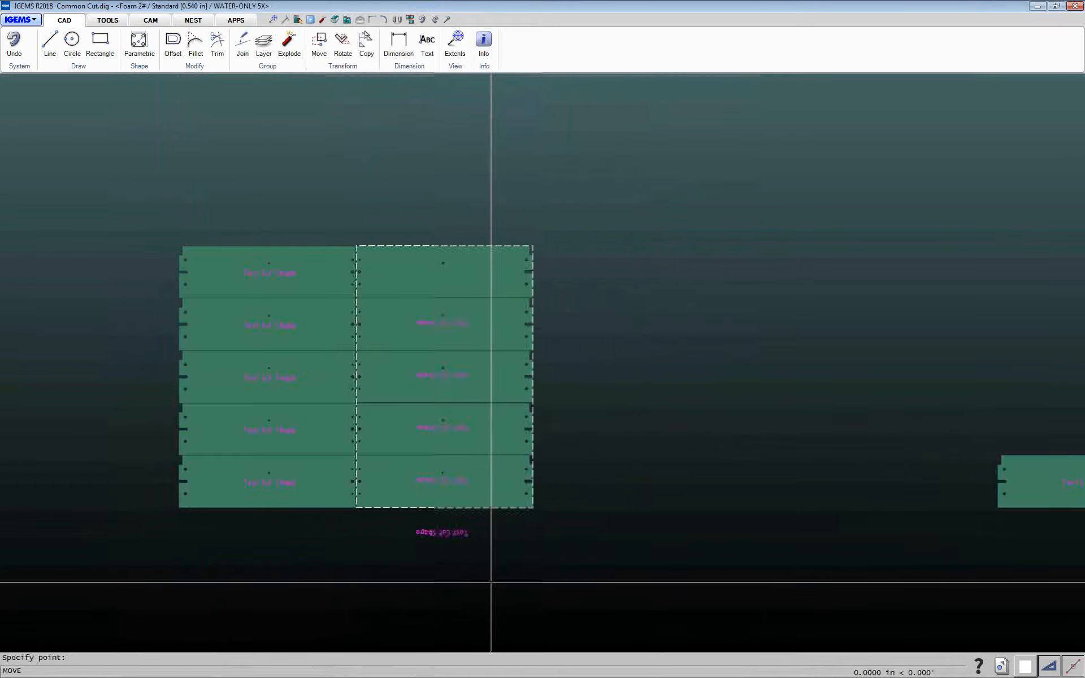
text(.007)
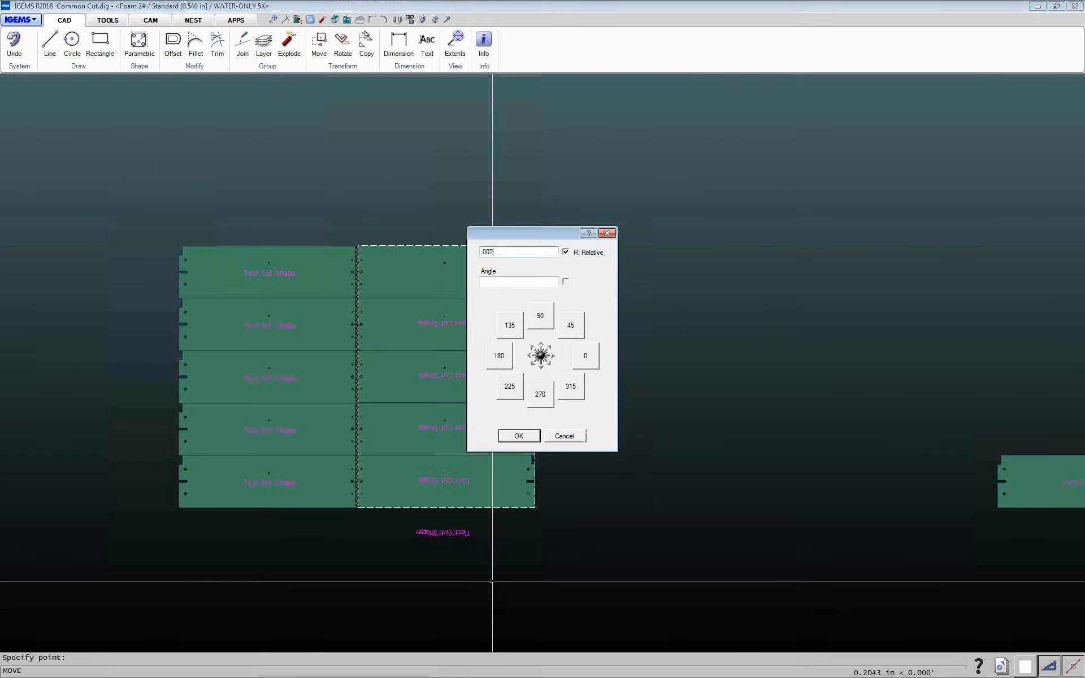
key(Return)
Zoom in to inspect the gap between the two columns of parts
scroll(365, 482, down, 2)
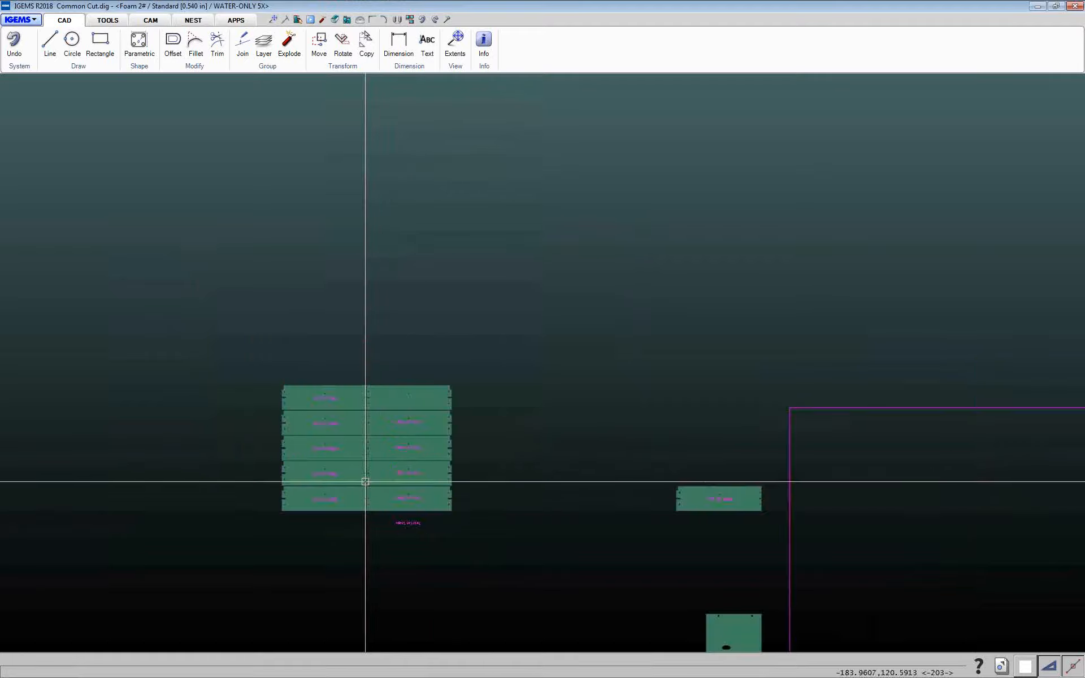
scroll(366, 481, up, 8)
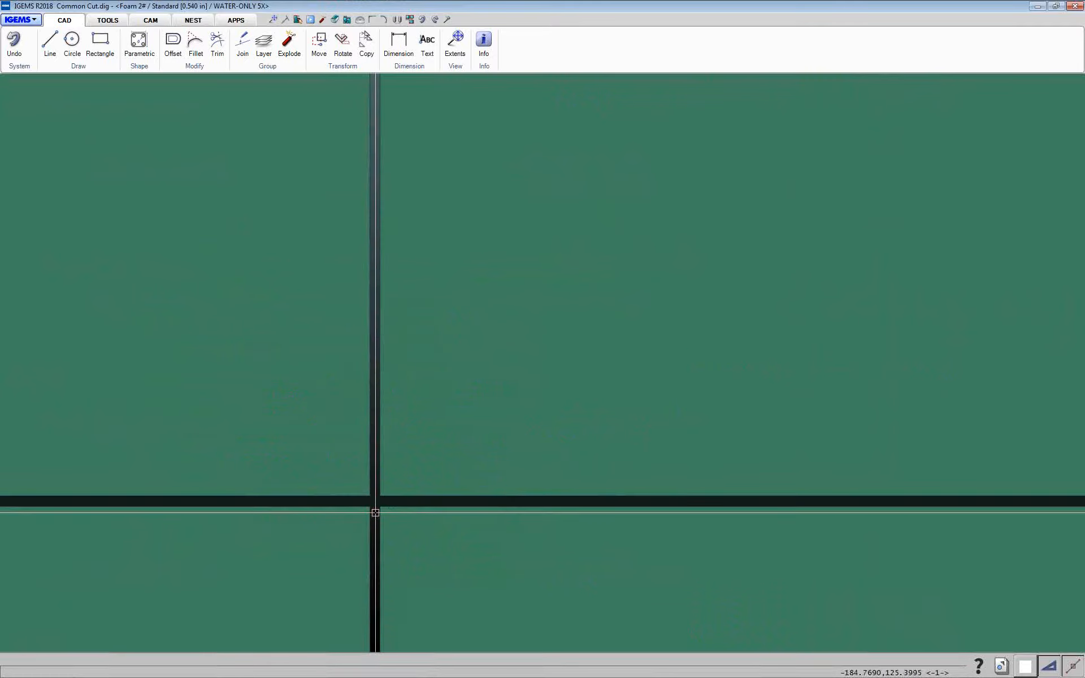
scroll(376, 513, down, 6)
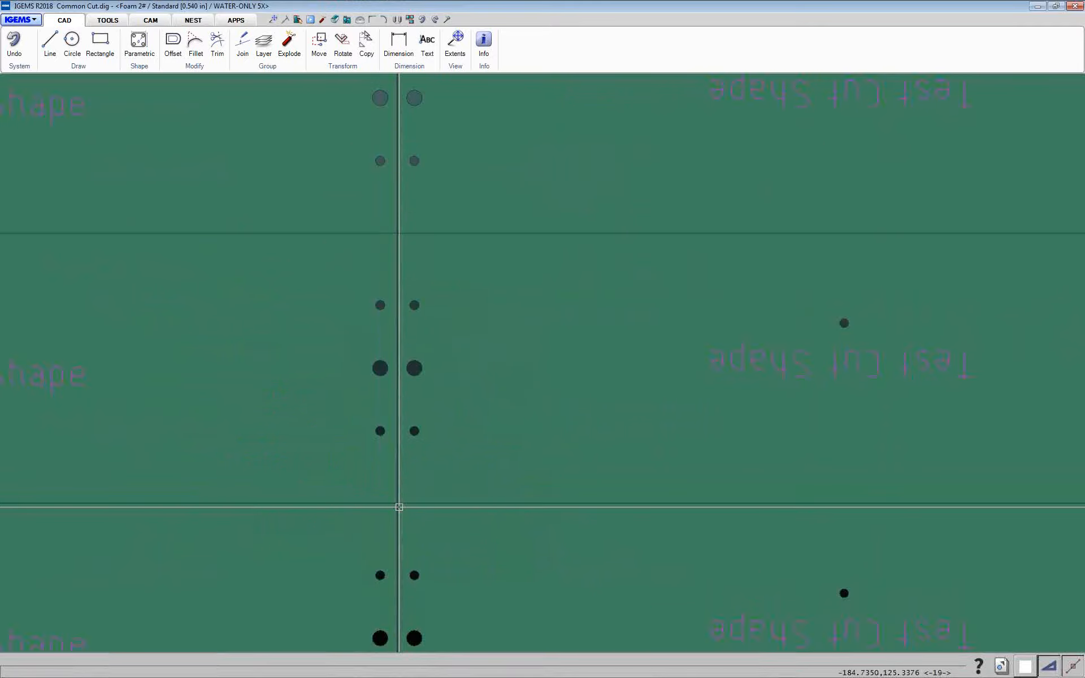
scroll(399, 507, down, 3)
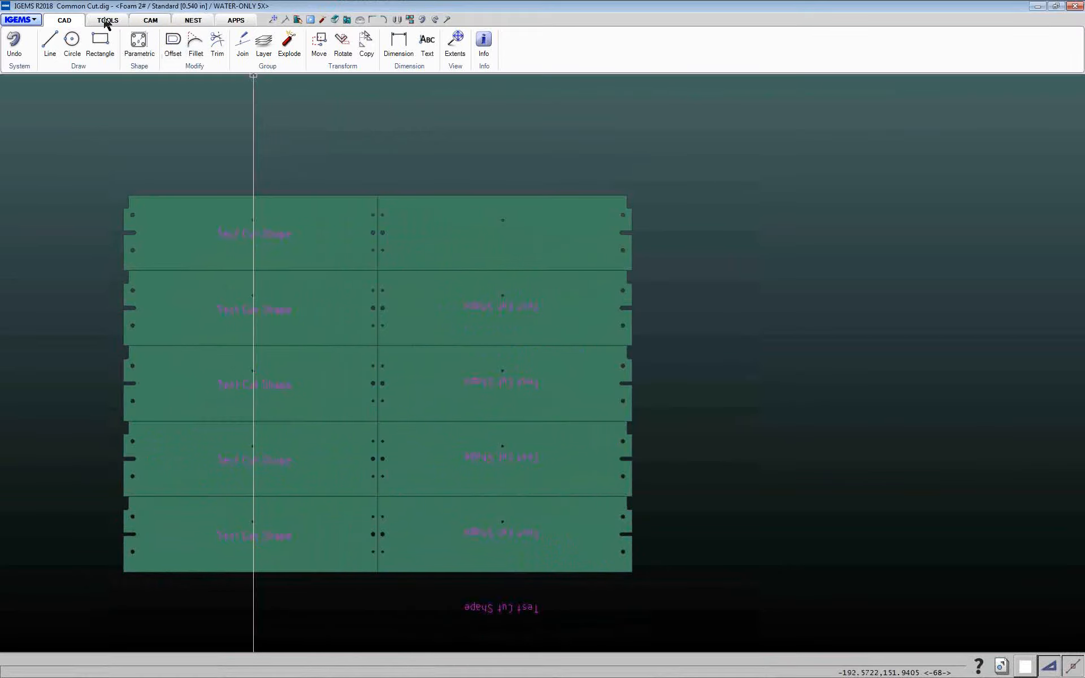
Start a Common cutlines toolpath set to Partwise with tool diameter used, and begin selecting the parts
click(146, 22)
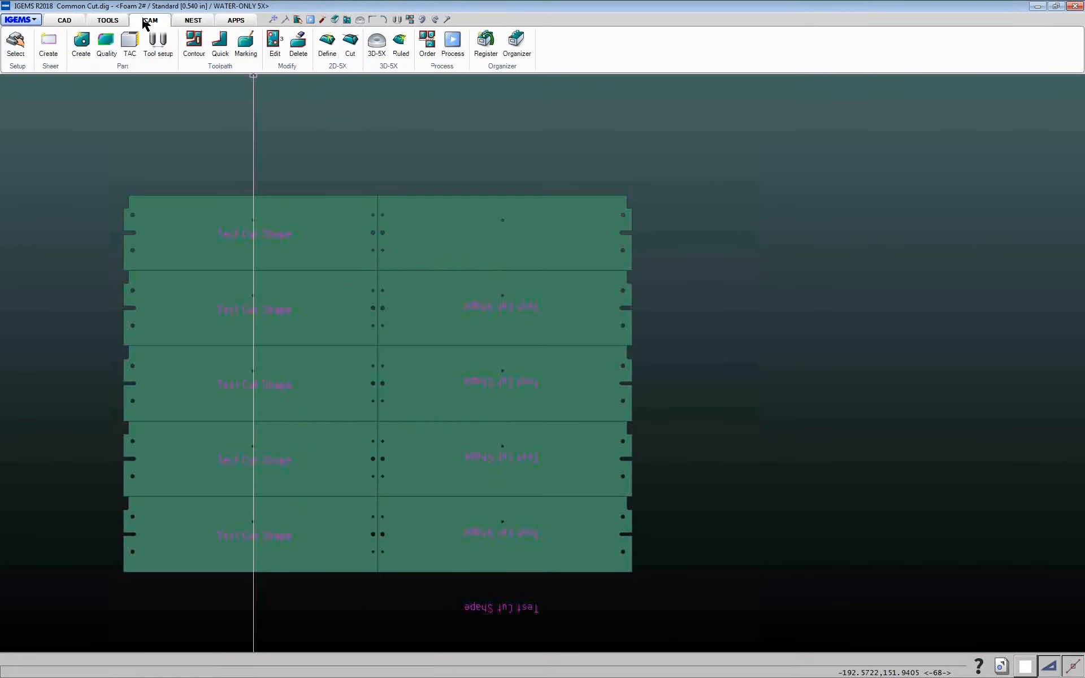
click(219, 50)
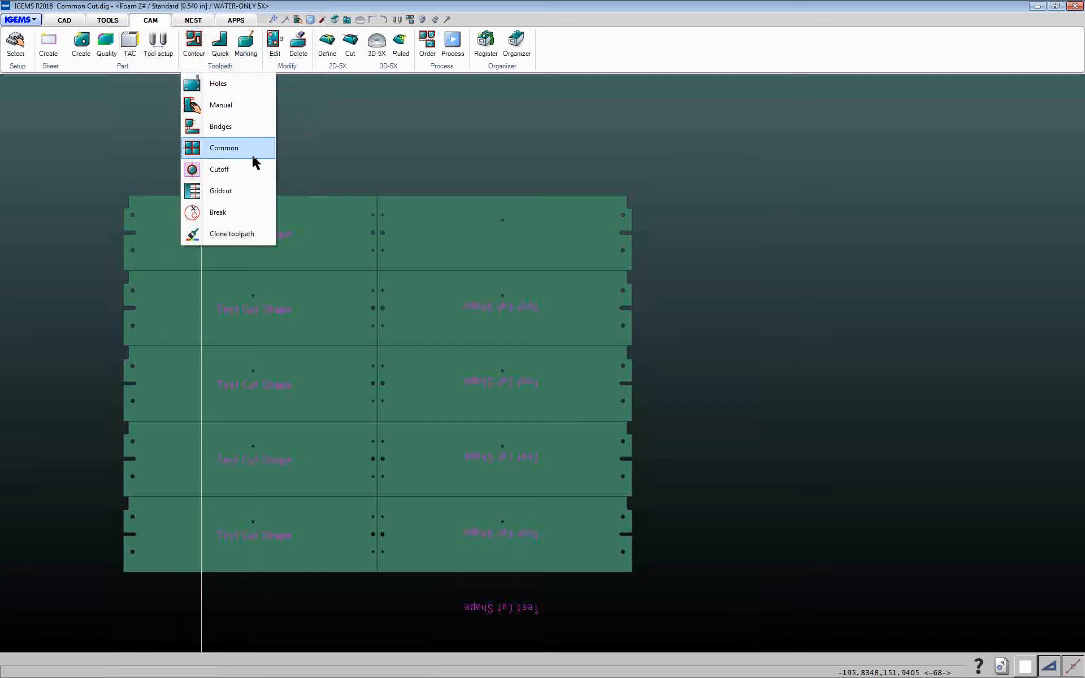
click(224, 148)
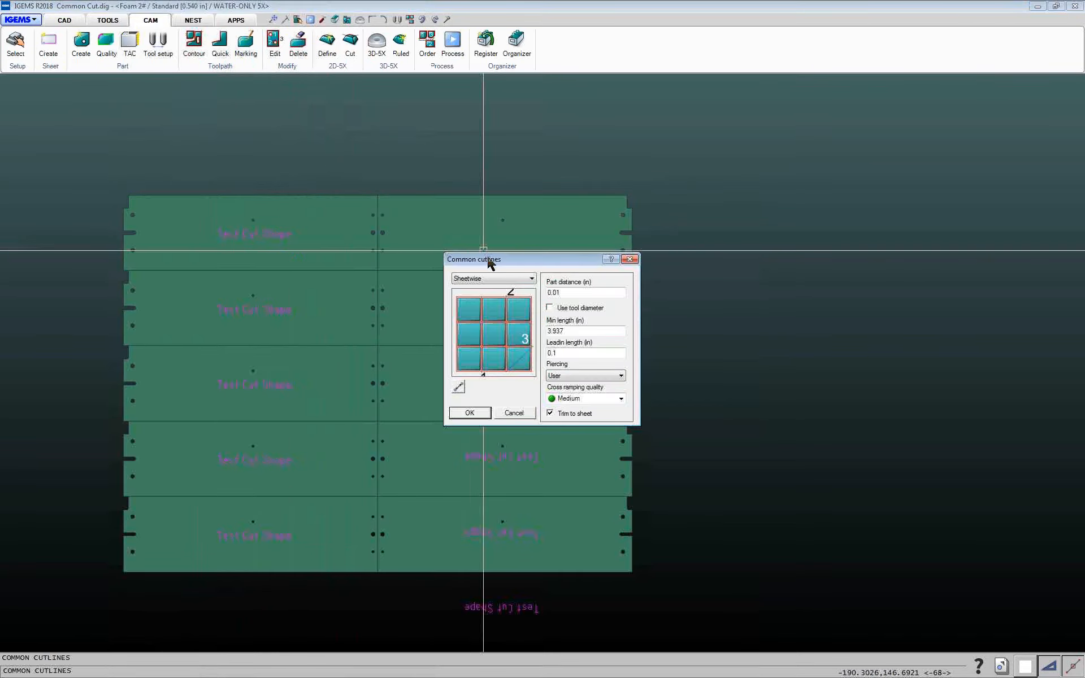
click(531, 280)
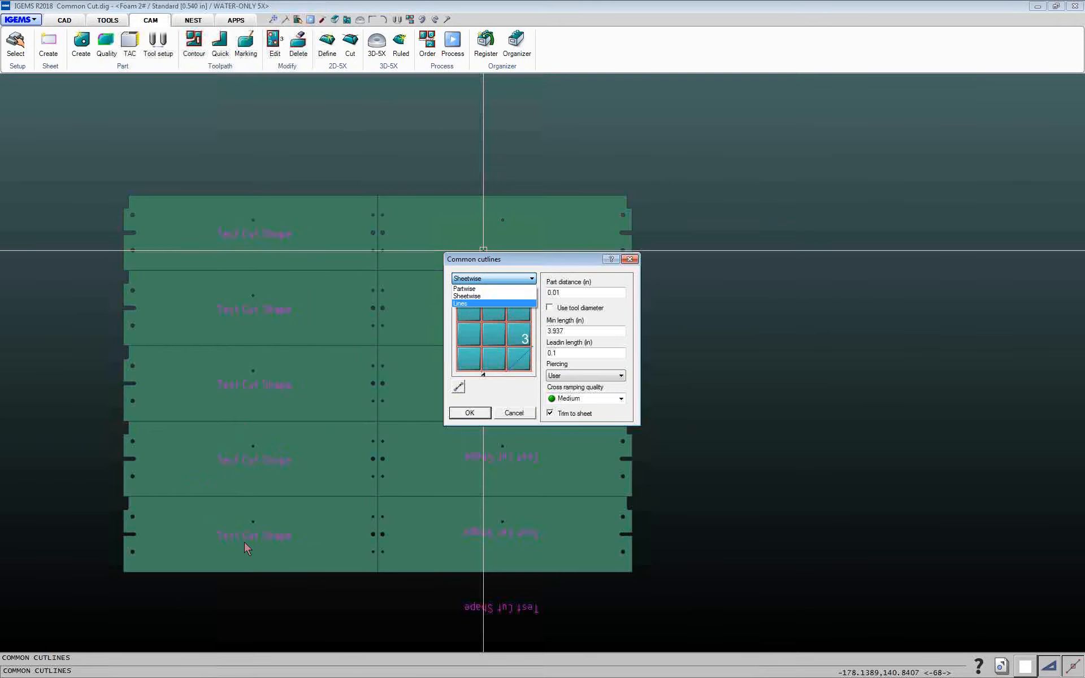
click(233, 369)
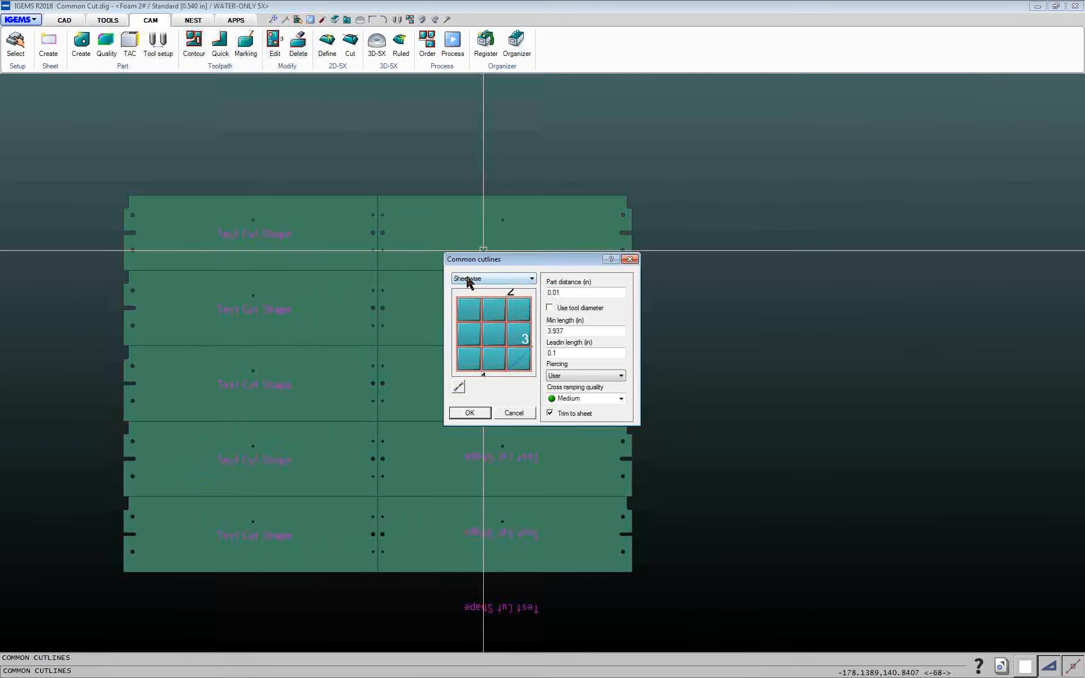
click(467, 279)
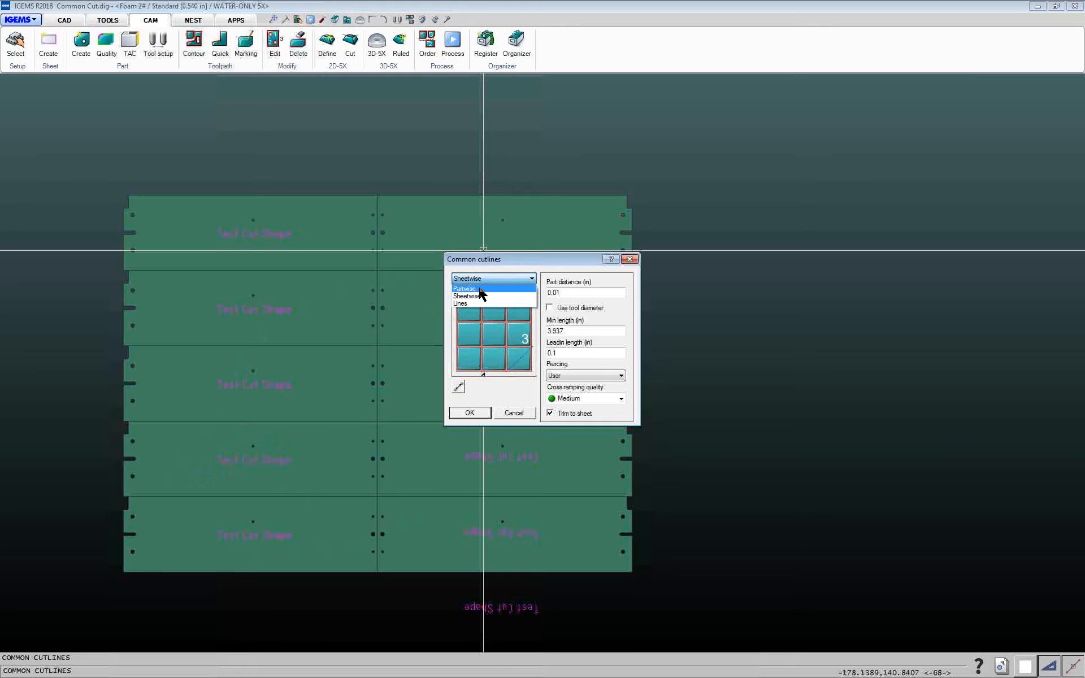
click(472, 289)
click(558, 308)
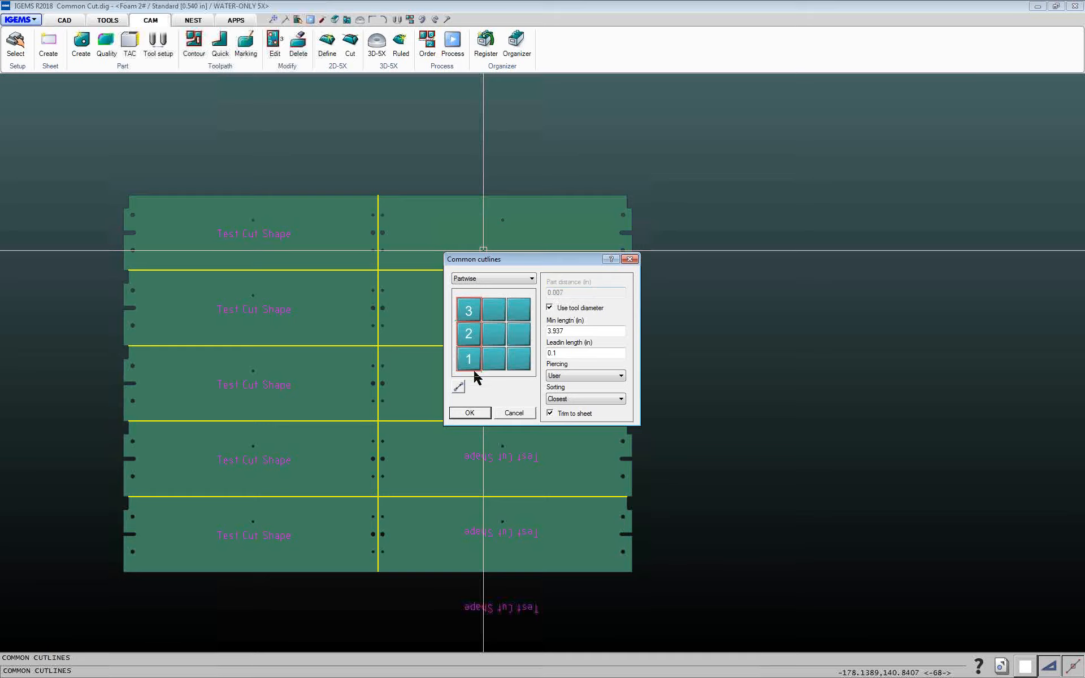
click(459, 388)
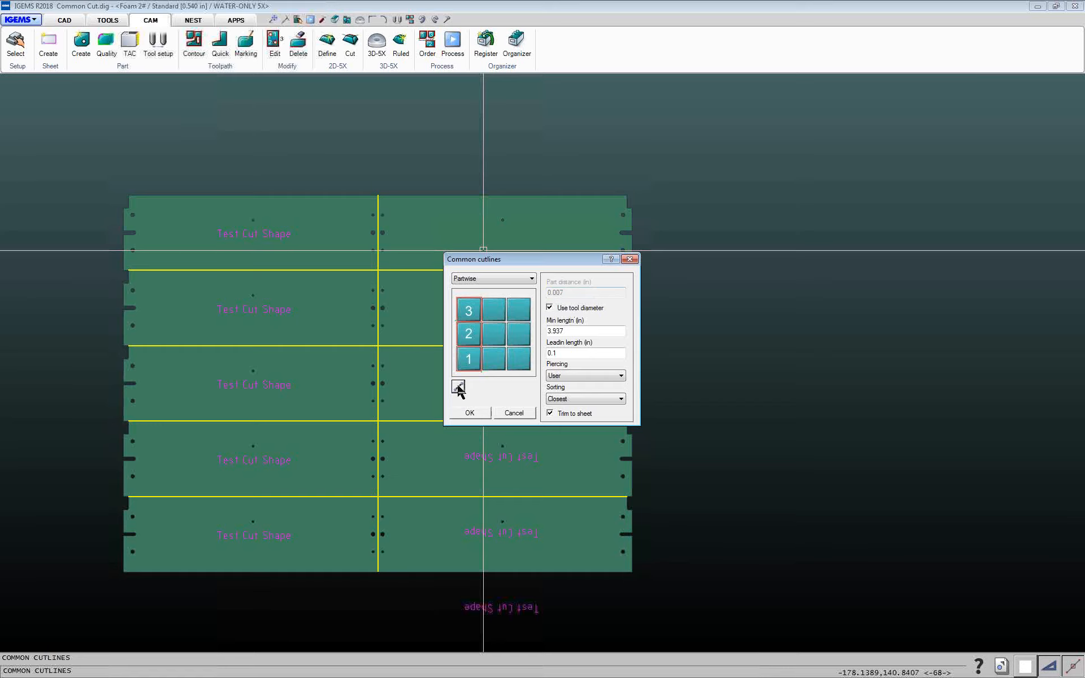
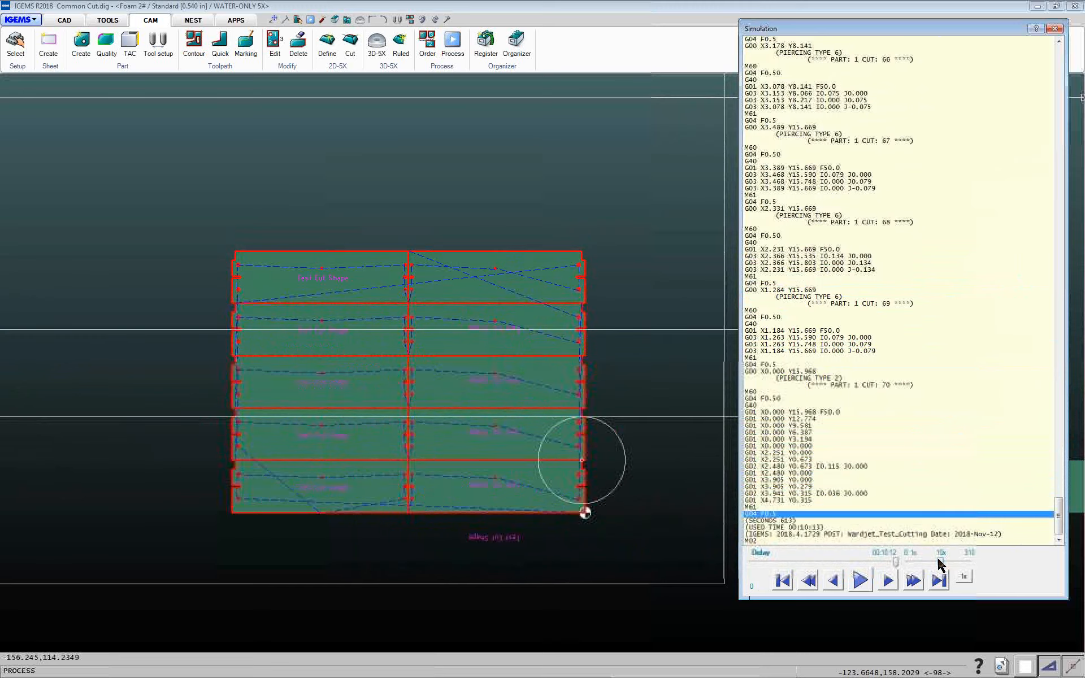
Close the simulation and apply Common cutlines, using tool diameter, to all ten parts in the two columns
click(1055, 28)
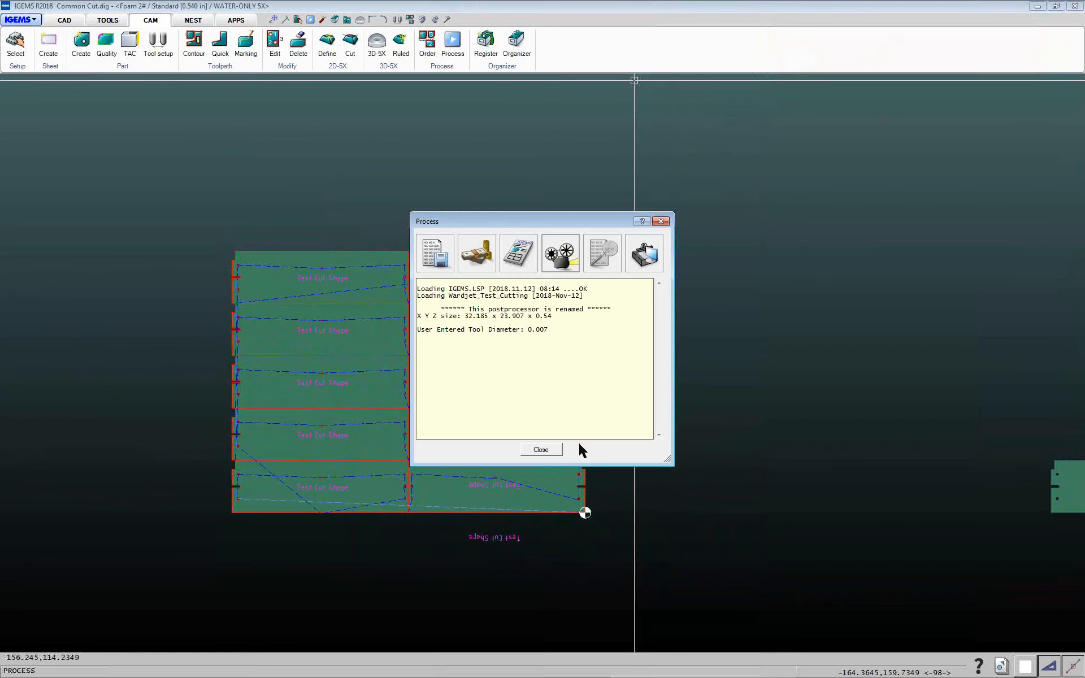
click(544, 449)
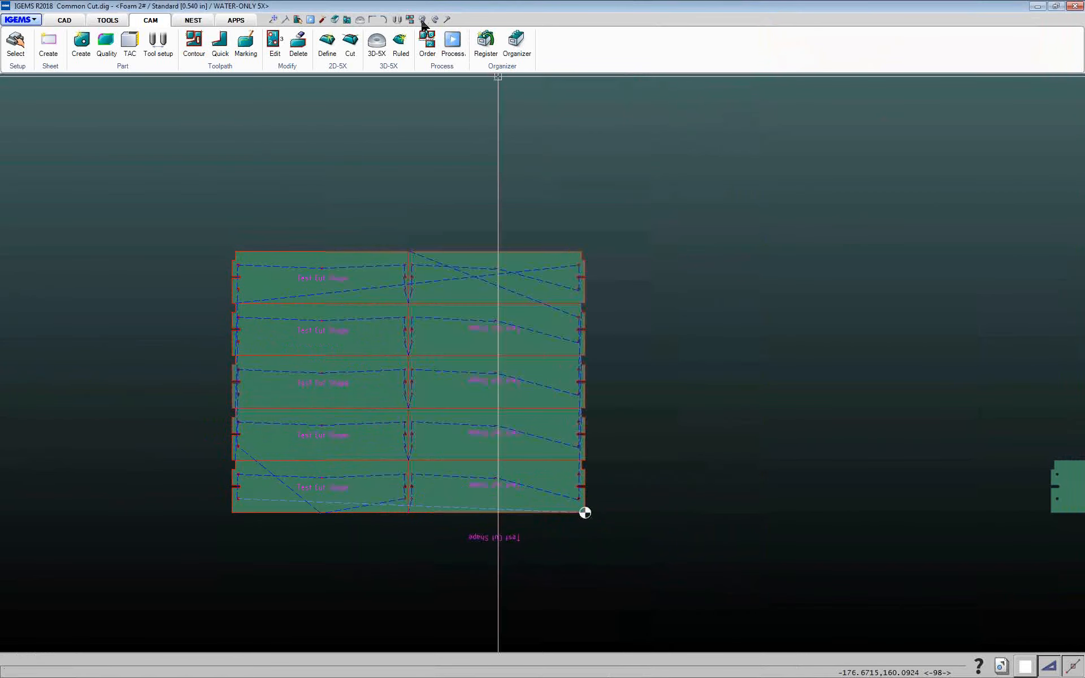
click(422, 21)
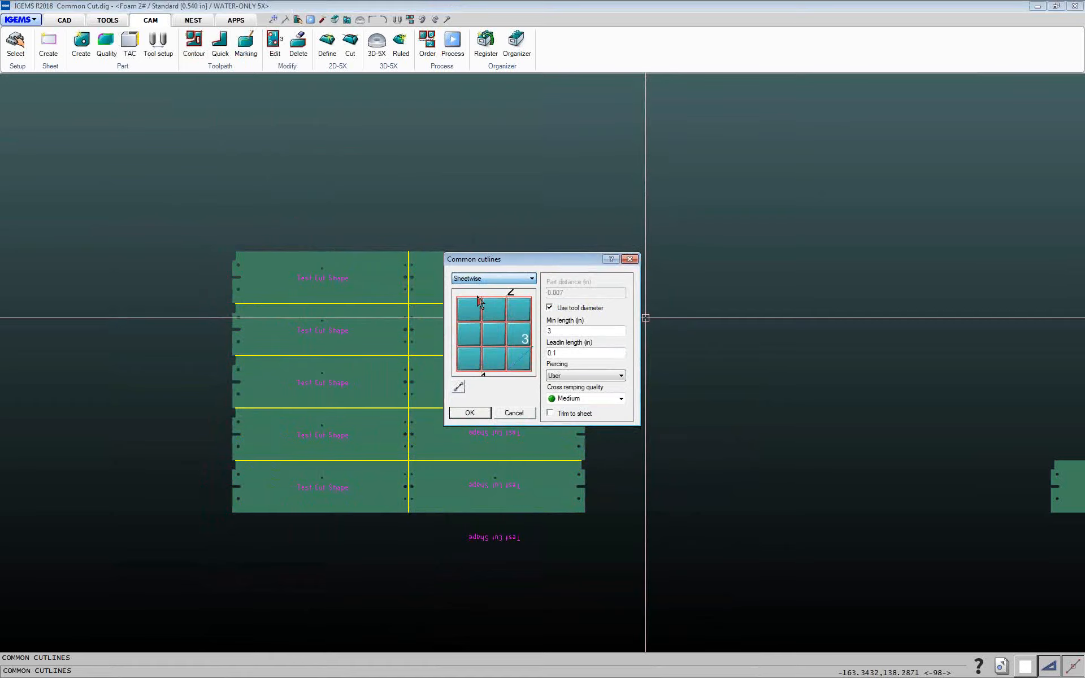
click(480, 413)
drag(171, 211, 688, 626)
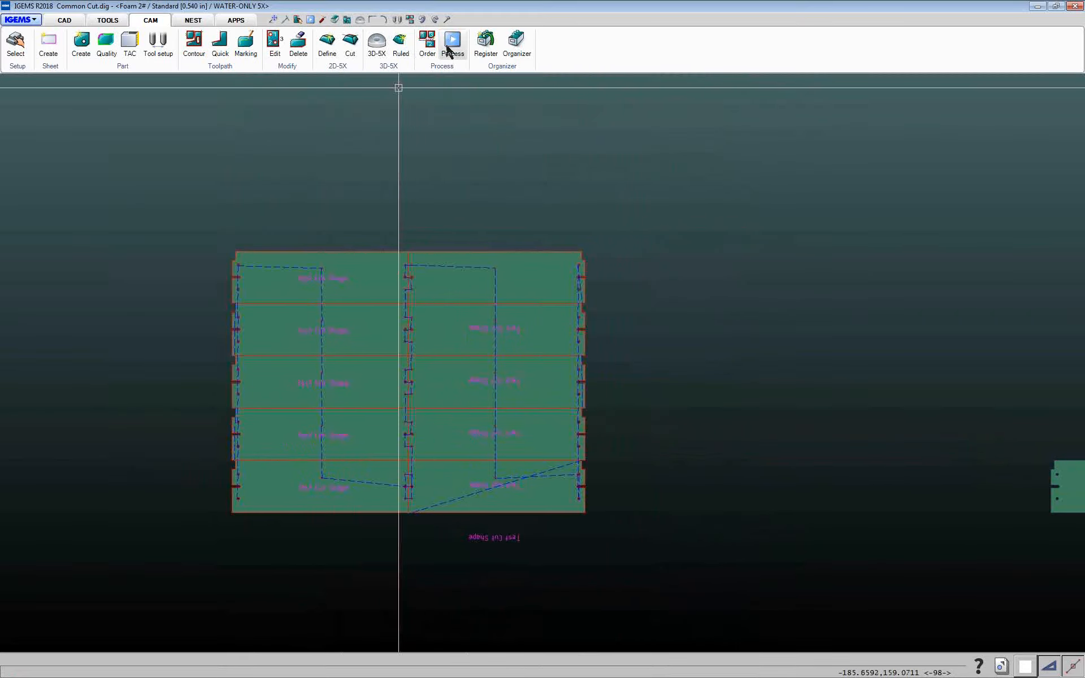
Set the cut order for all the common-cut parts
mouse_move(107, 136)
mouse_down()
mouse_move(663, 591)
mouse_move(741, 630)
mouse_up()
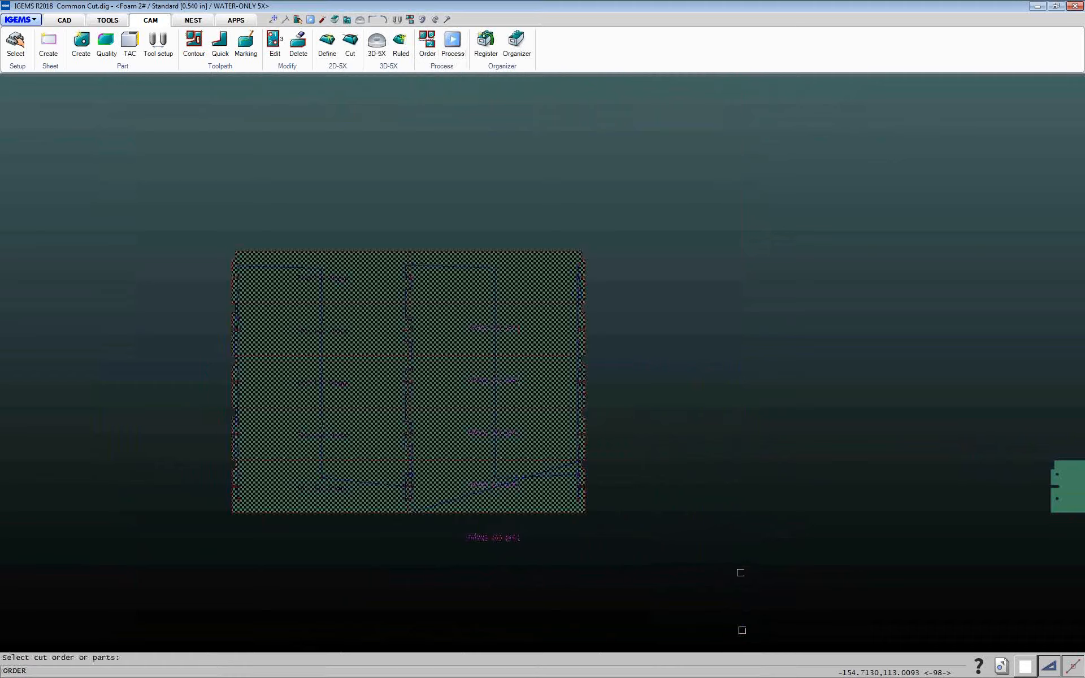
right_click(741, 572)
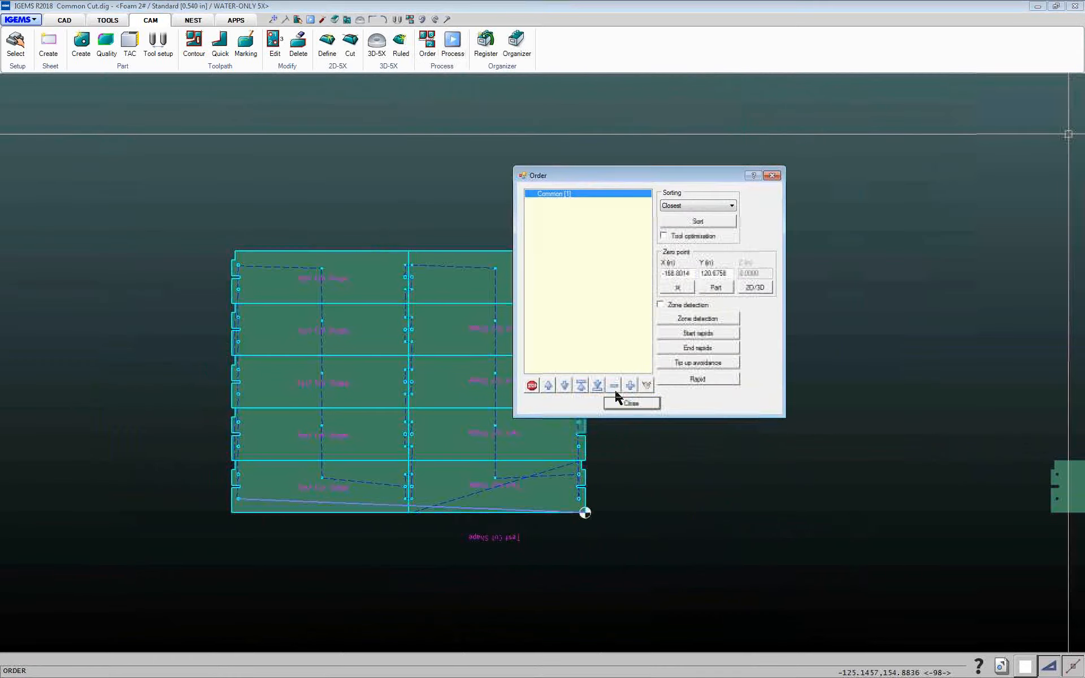
click(626, 405)
Process the parts to NC code with tool diameter 0.0070 and play the cutting simulation
click(452, 43)
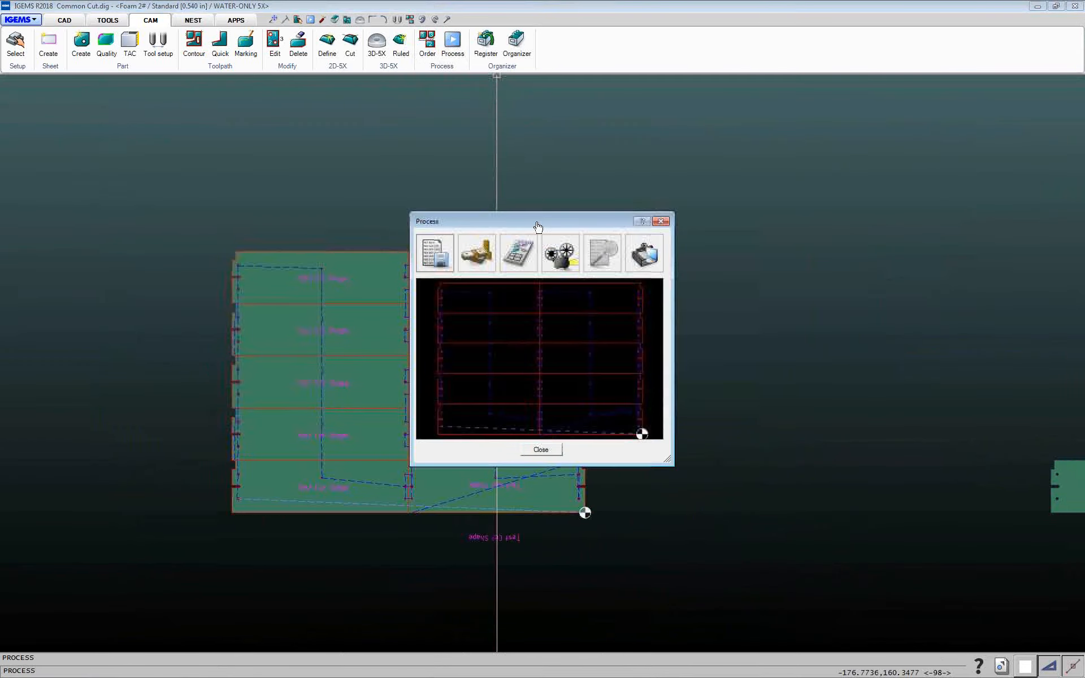
click(560, 252)
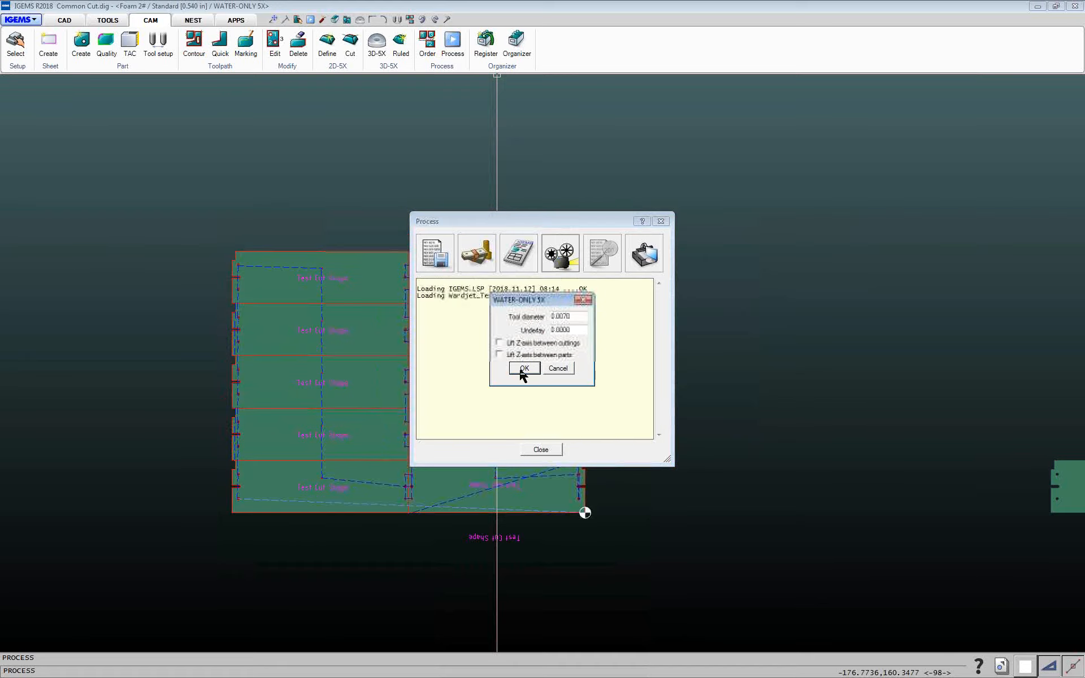
click(524, 369)
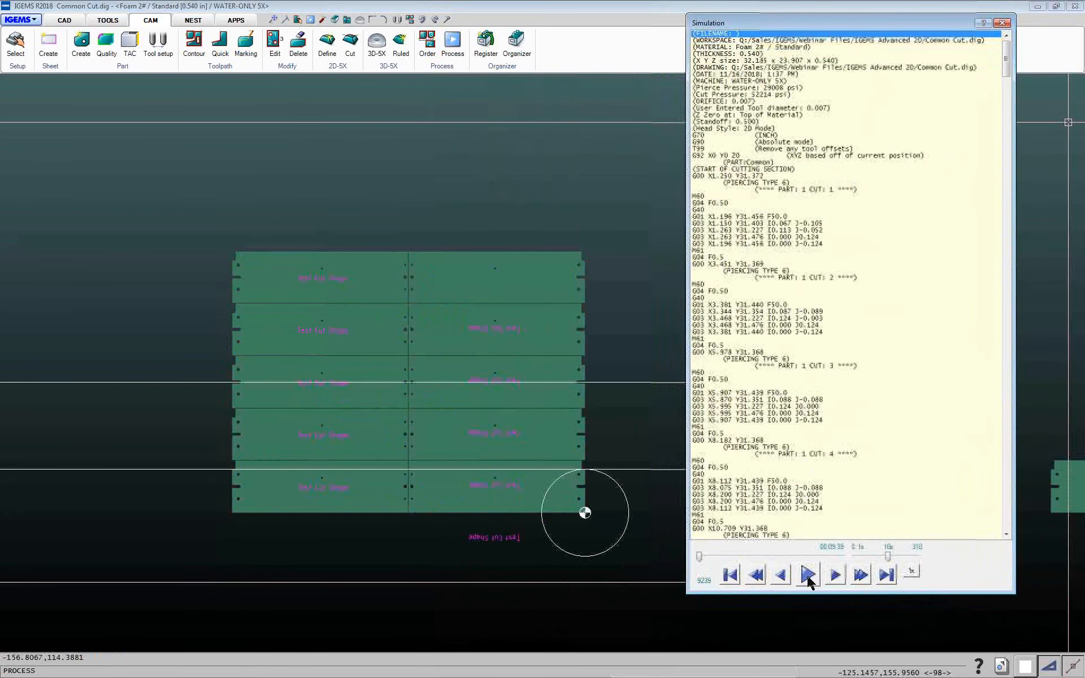
click(808, 576)
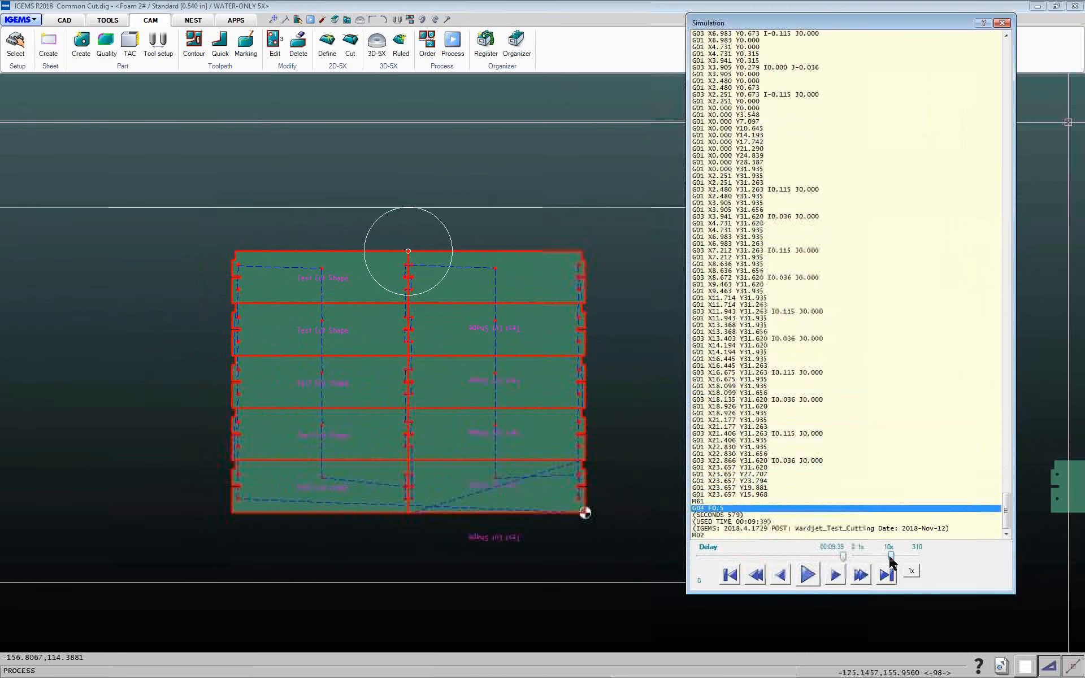
click(1002, 24)
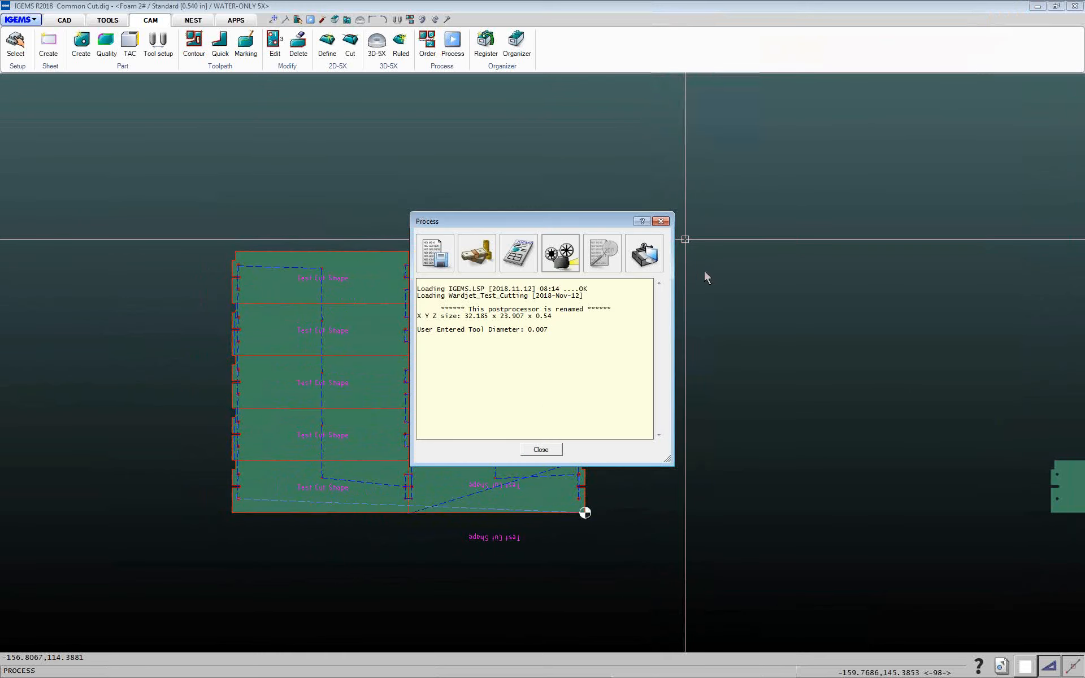
click(541, 450)
Auto-nest the single part onto the sheet with Common cutline enabled and tool diameter used as the gap
scroll(695, 415, down, 1)
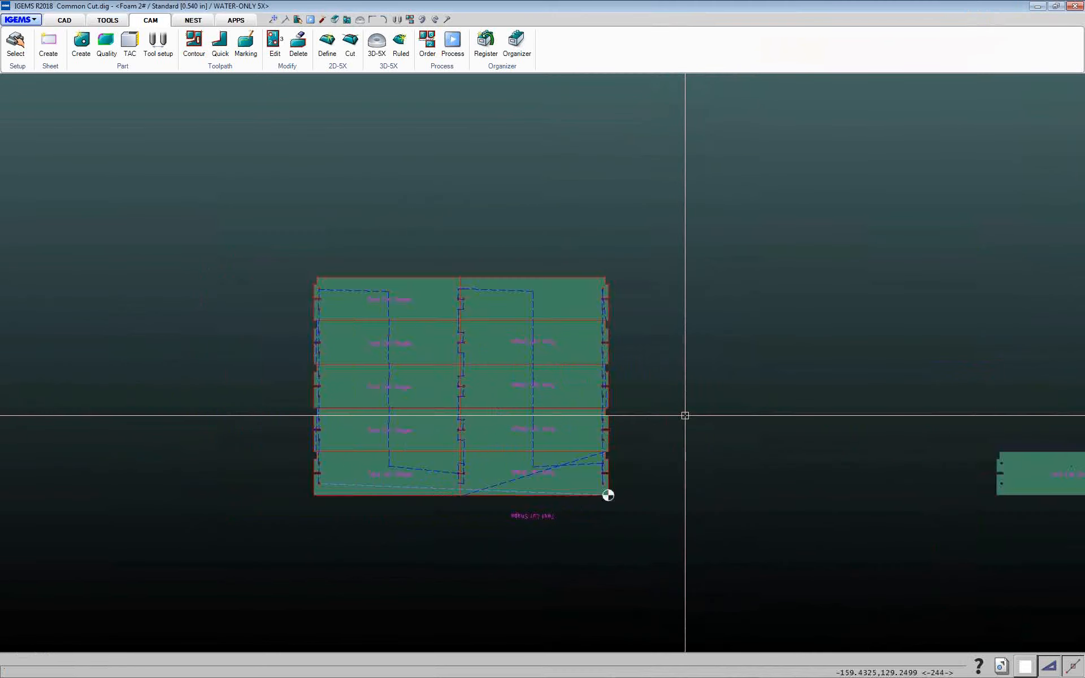
scroll(568, 375, up, 1)
scroll(716, 407, down, 2)
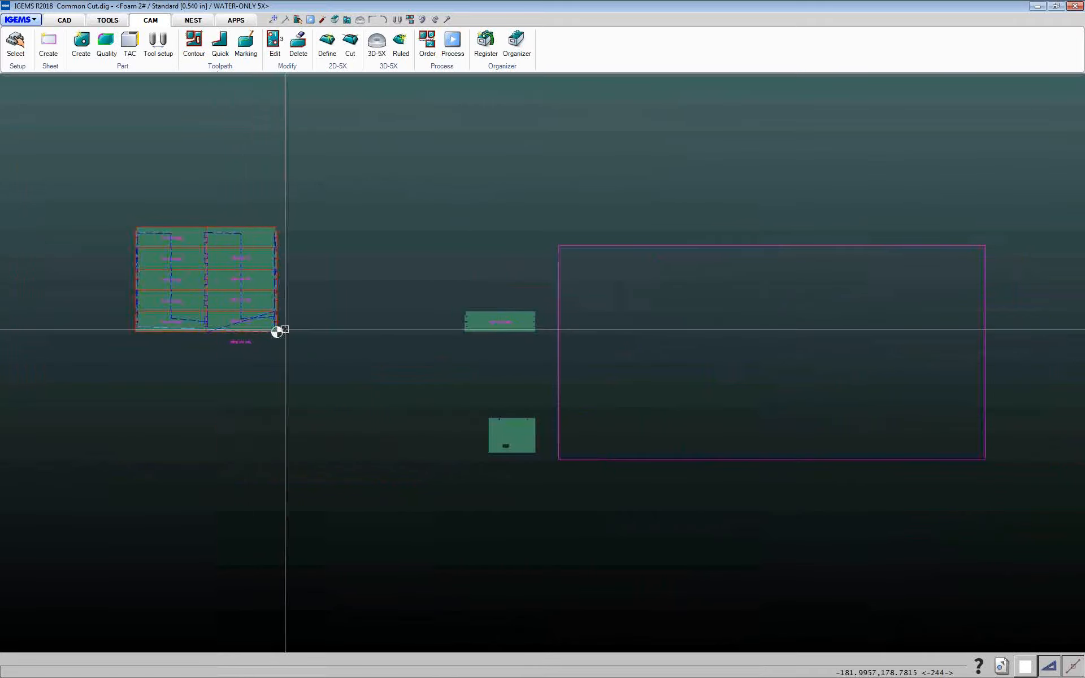
click(199, 24)
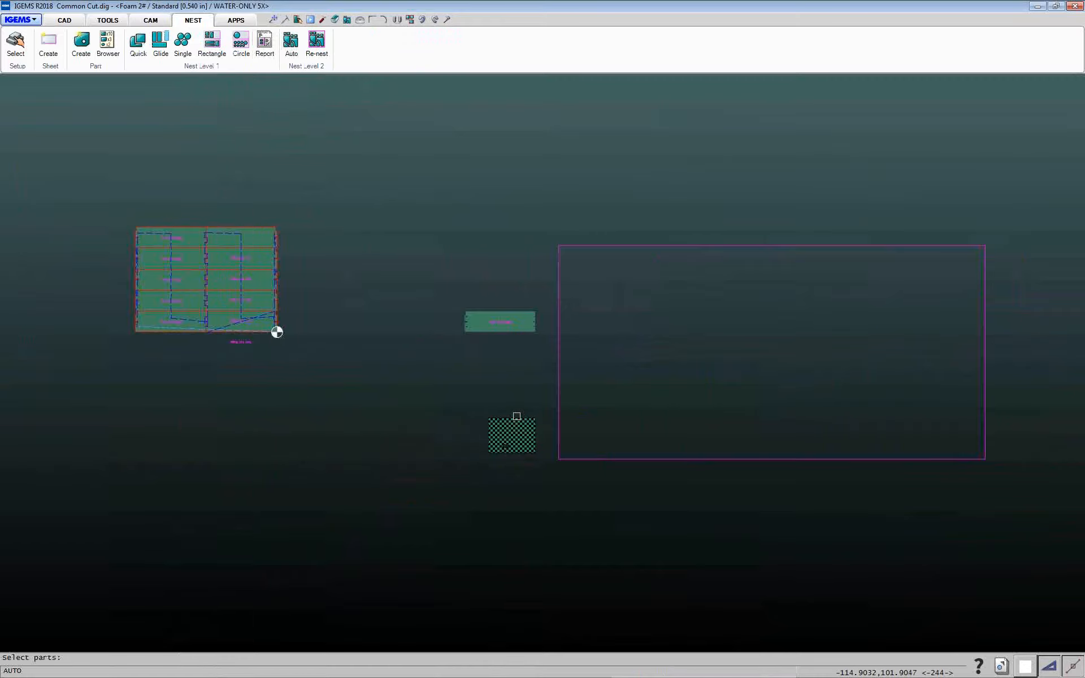
right_click(560, 396)
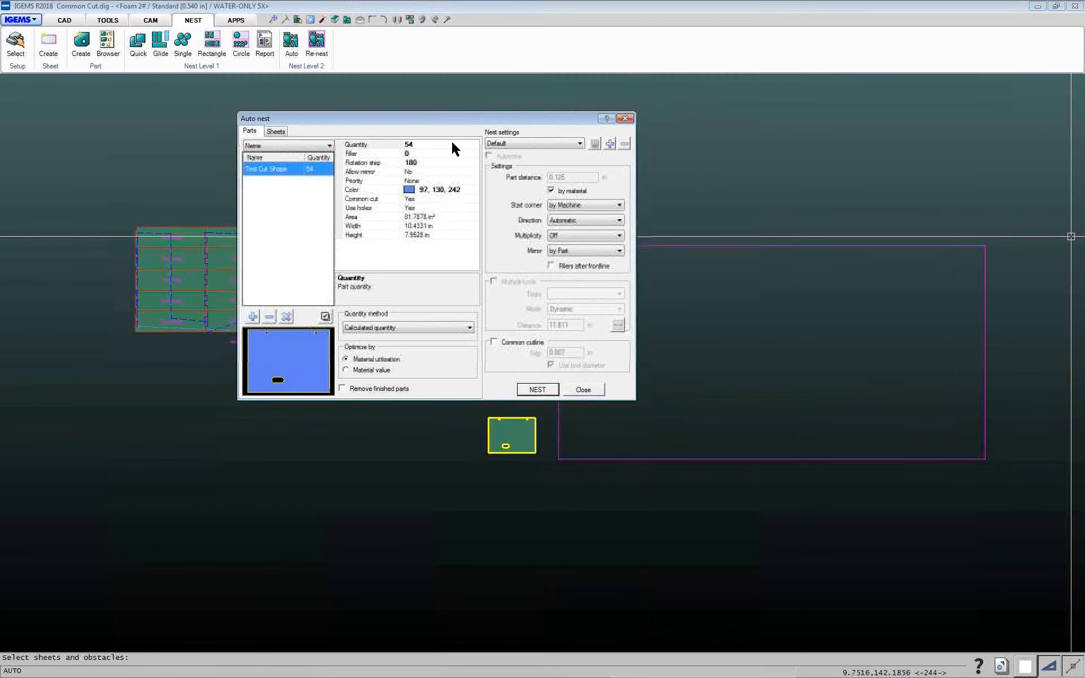
click(446, 145)
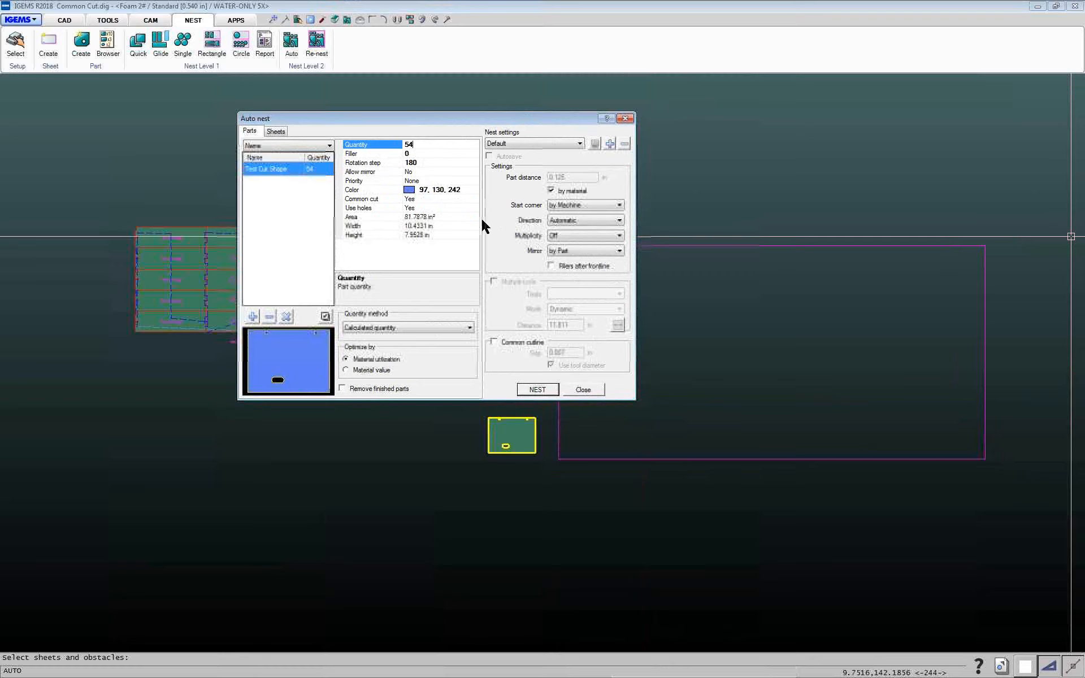
click(494, 342)
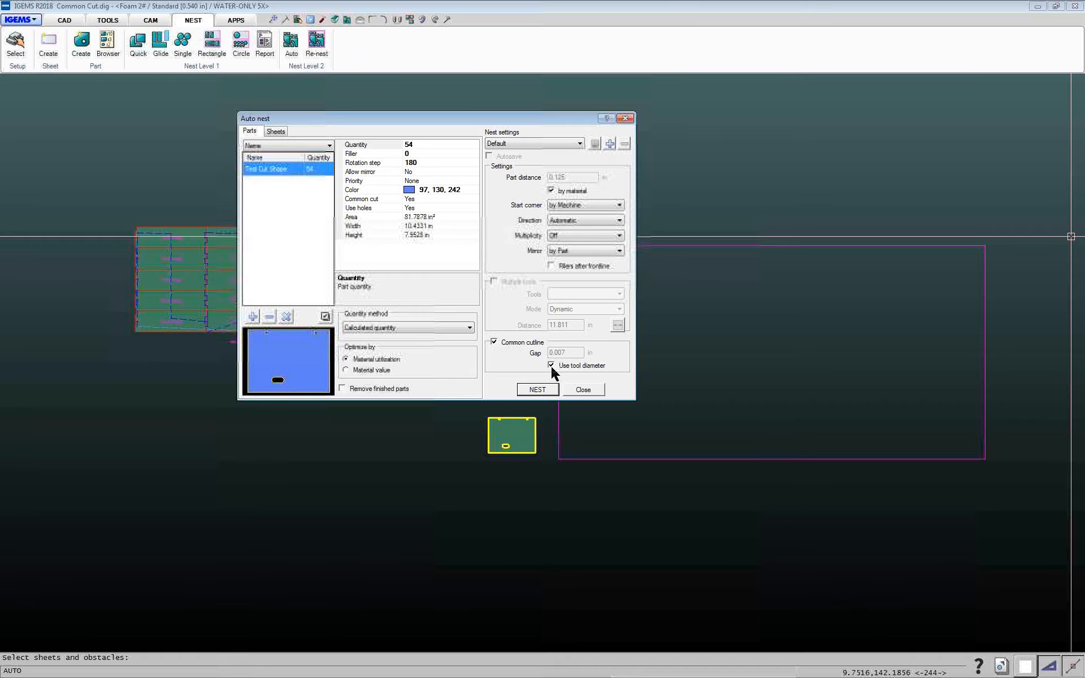
click(538, 391)
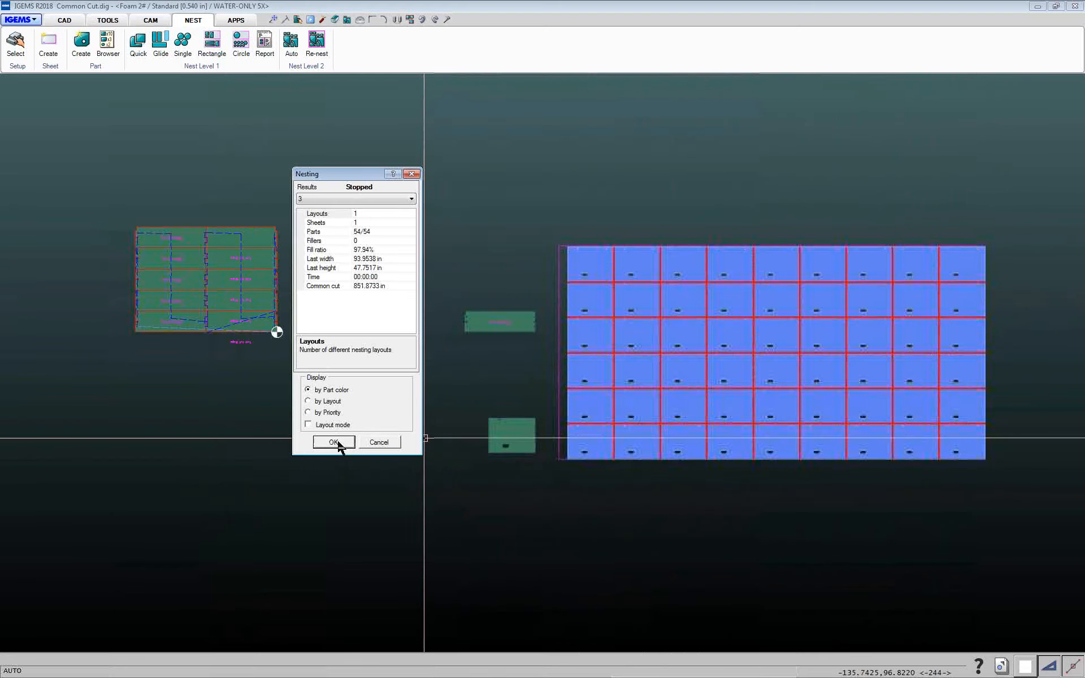
click(334, 443)
Zoom into the nested sheet's corners to inspect the spacing between parts and the sheet edge
middle_drag(521, 347, 182, 331)
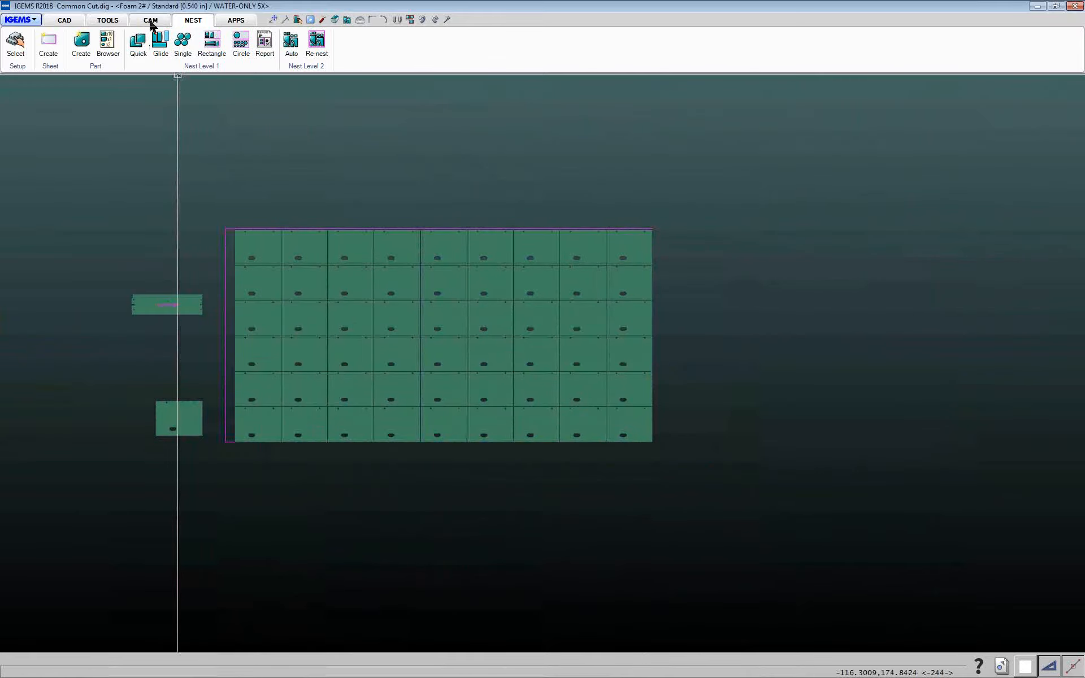
scroll(656, 441, up, 6)
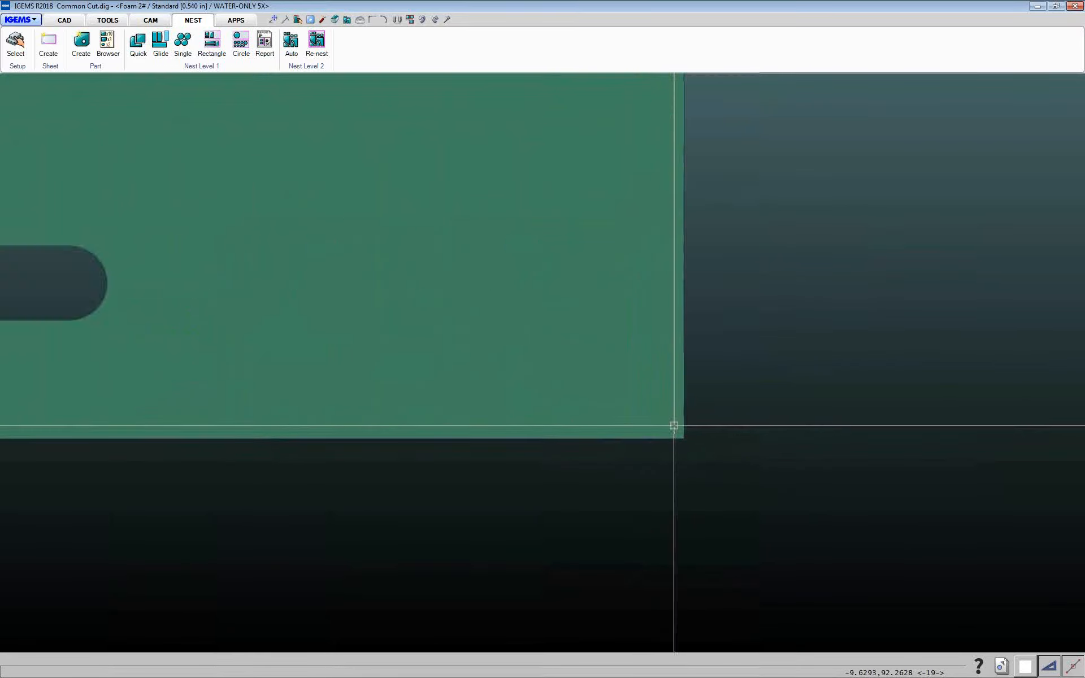
scroll(674, 425, up, 3)
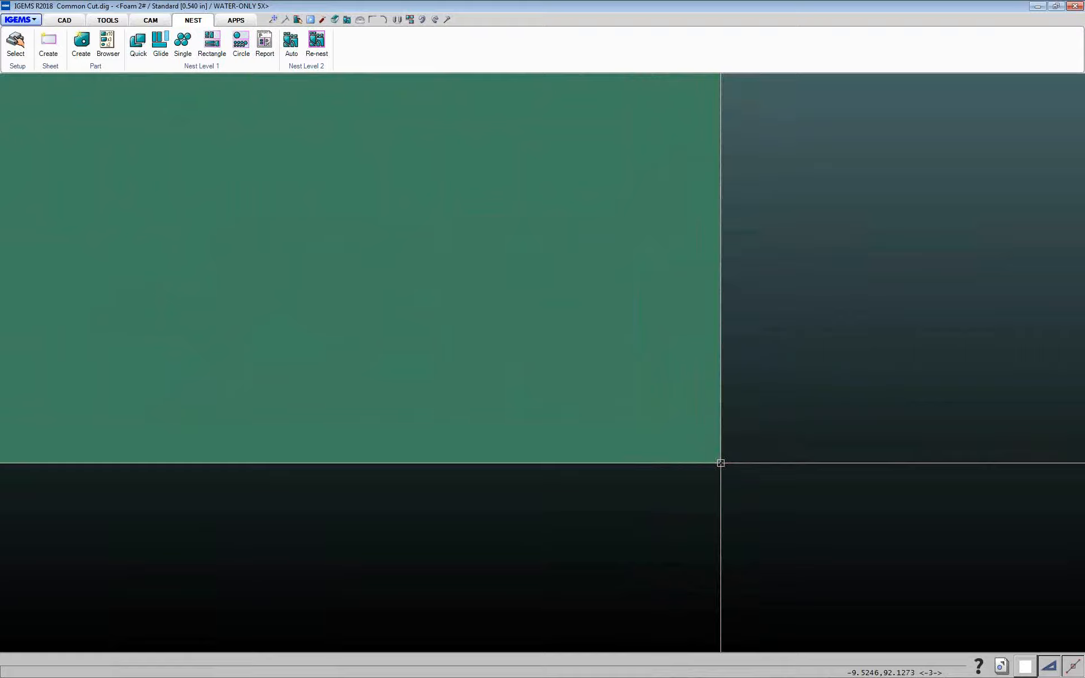
scroll(720, 463, down, 10)
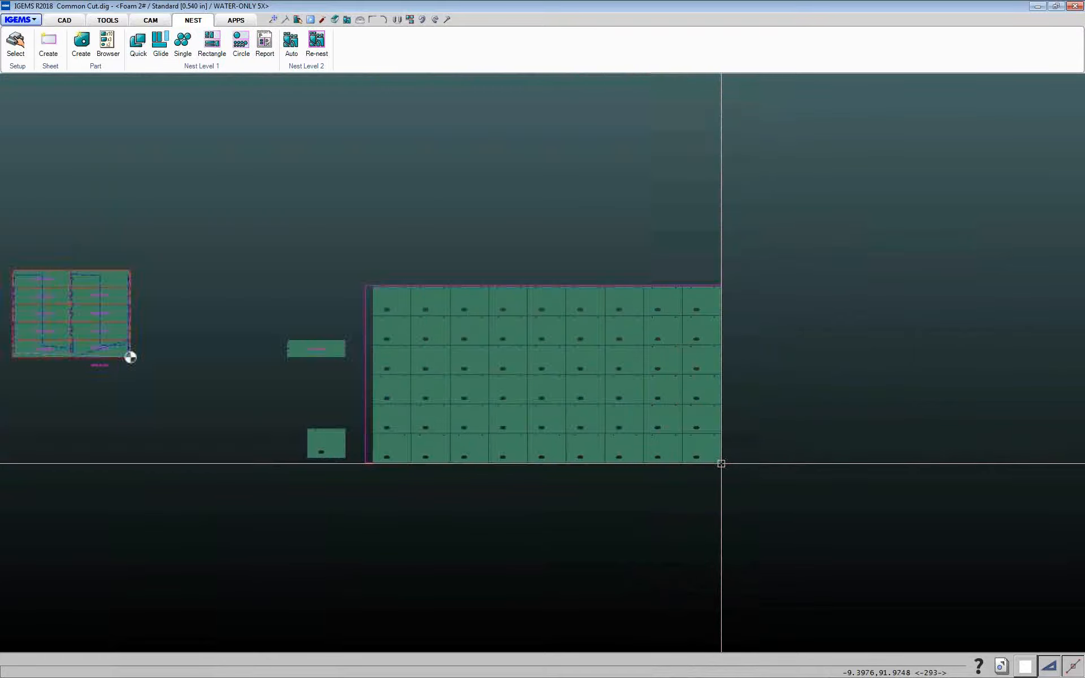
scroll(718, 285, up, 10)
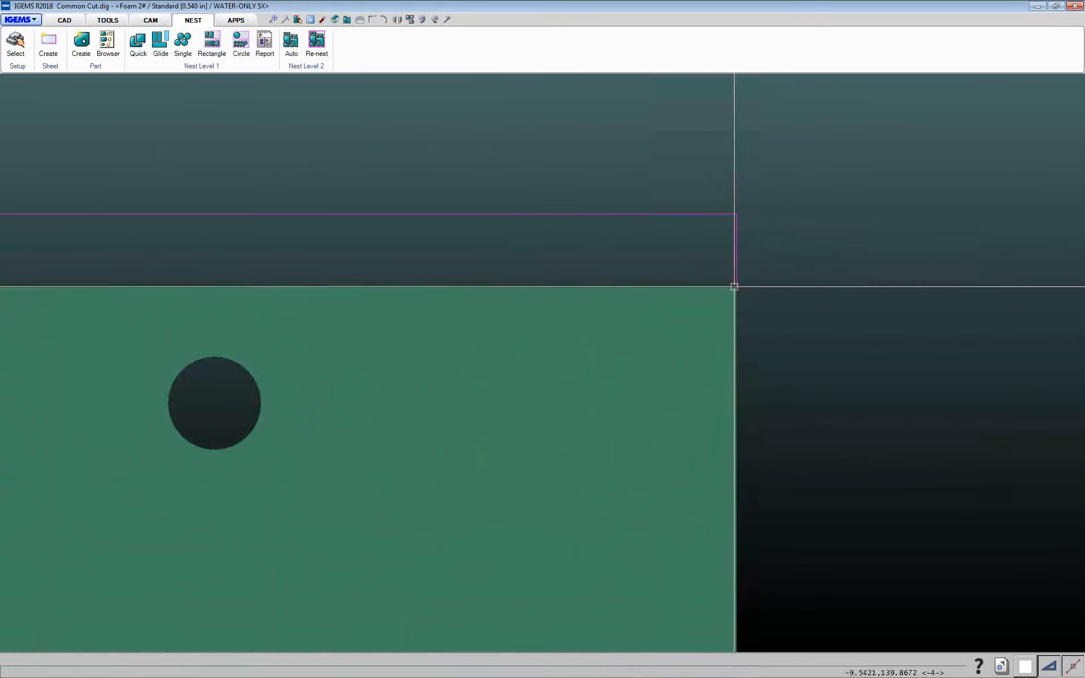
scroll(735, 286, down, 5)
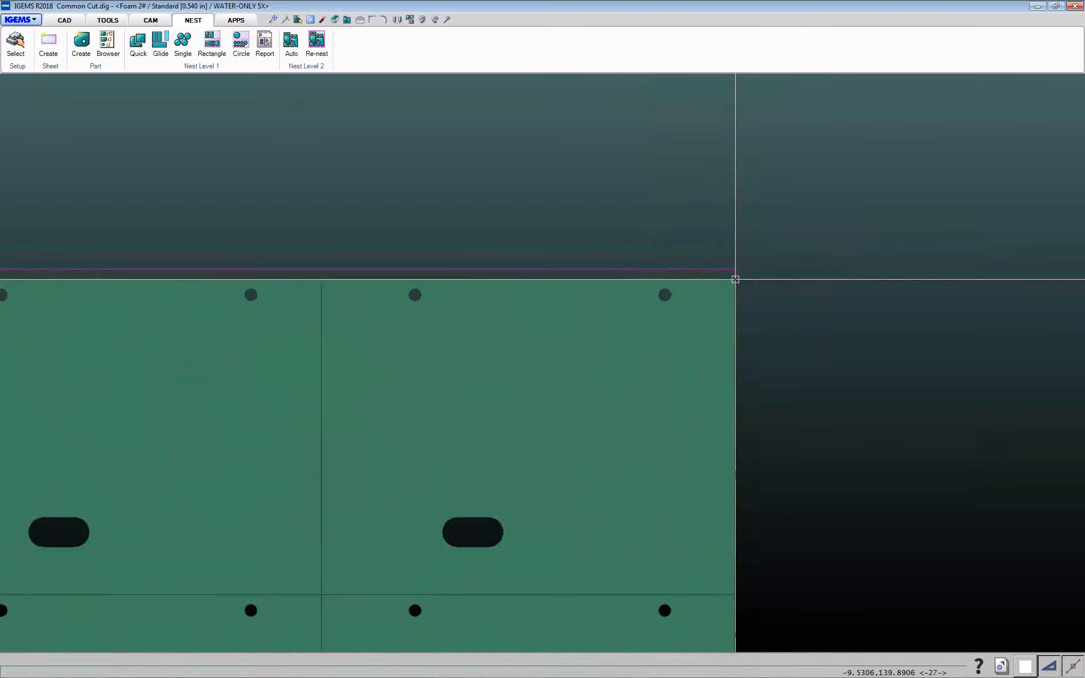
scroll(735, 279, down, 8)
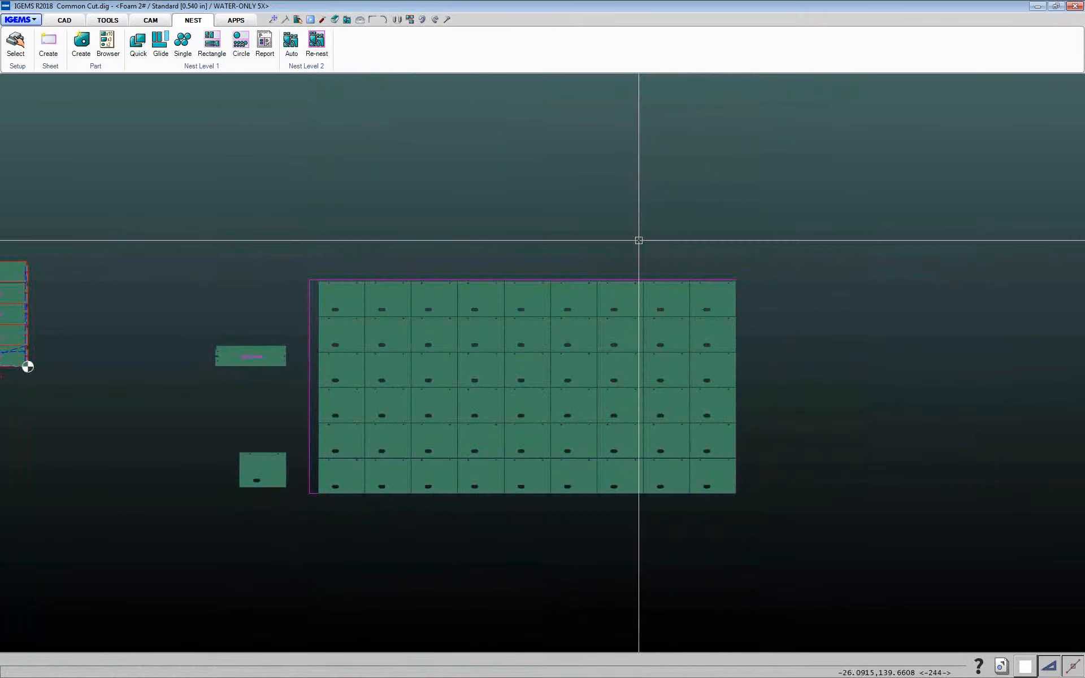
Apply Common cutlines to all nested parts on the sheet with Trim to sheet enabled
click(150, 20)
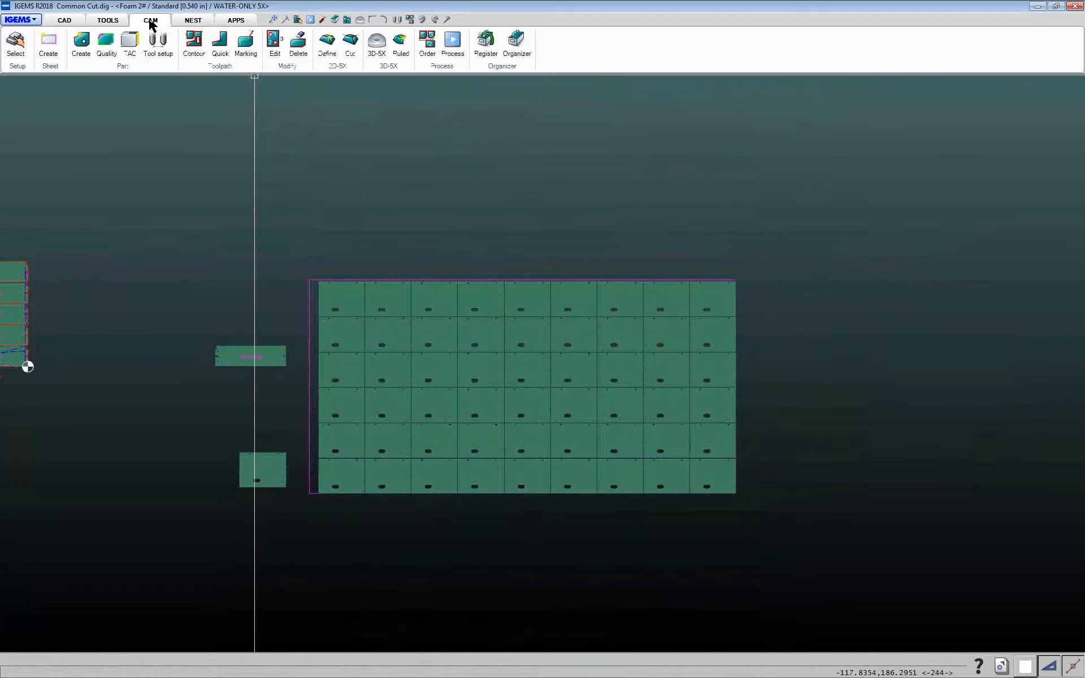
click(224, 67)
click(224, 148)
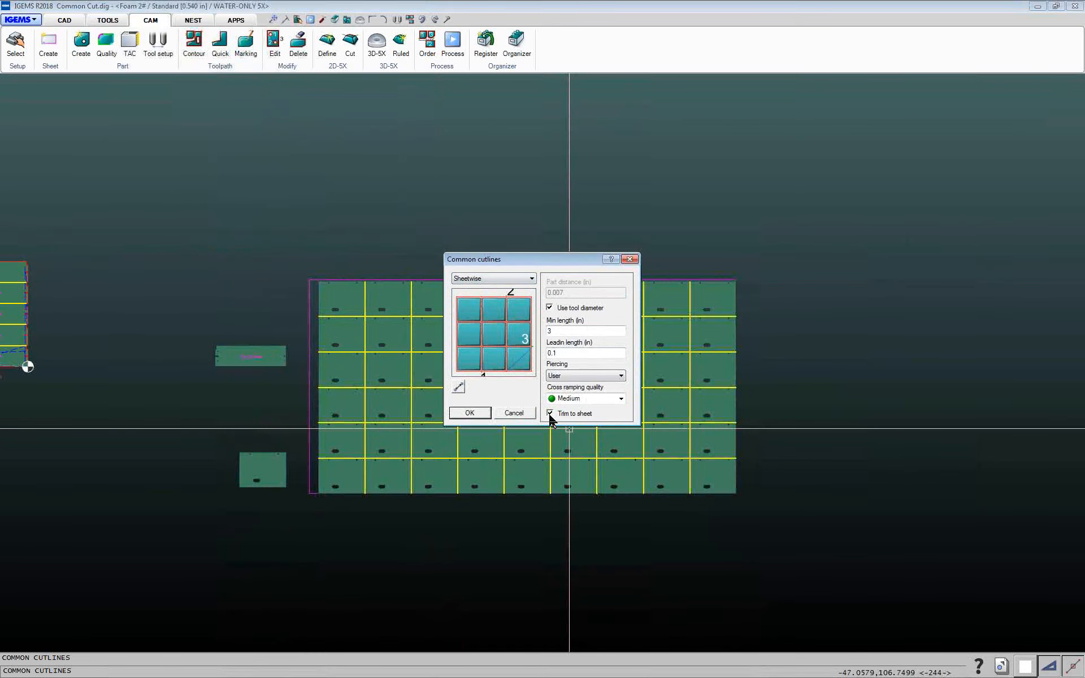
click(482, 416)
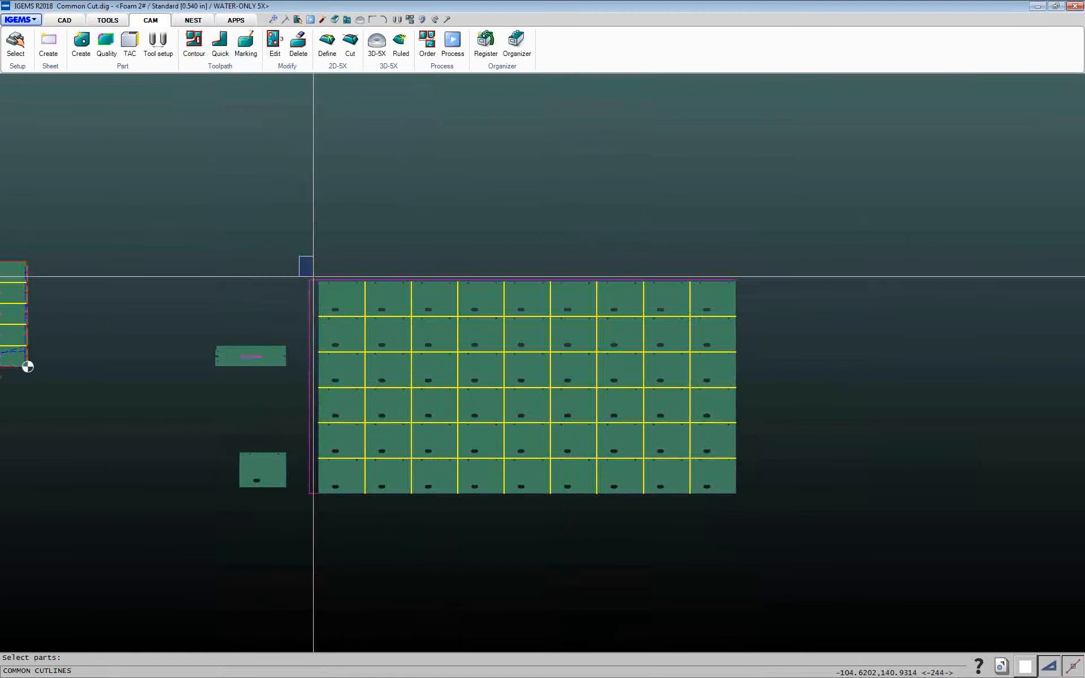
drag(313, 277, 802, 533)
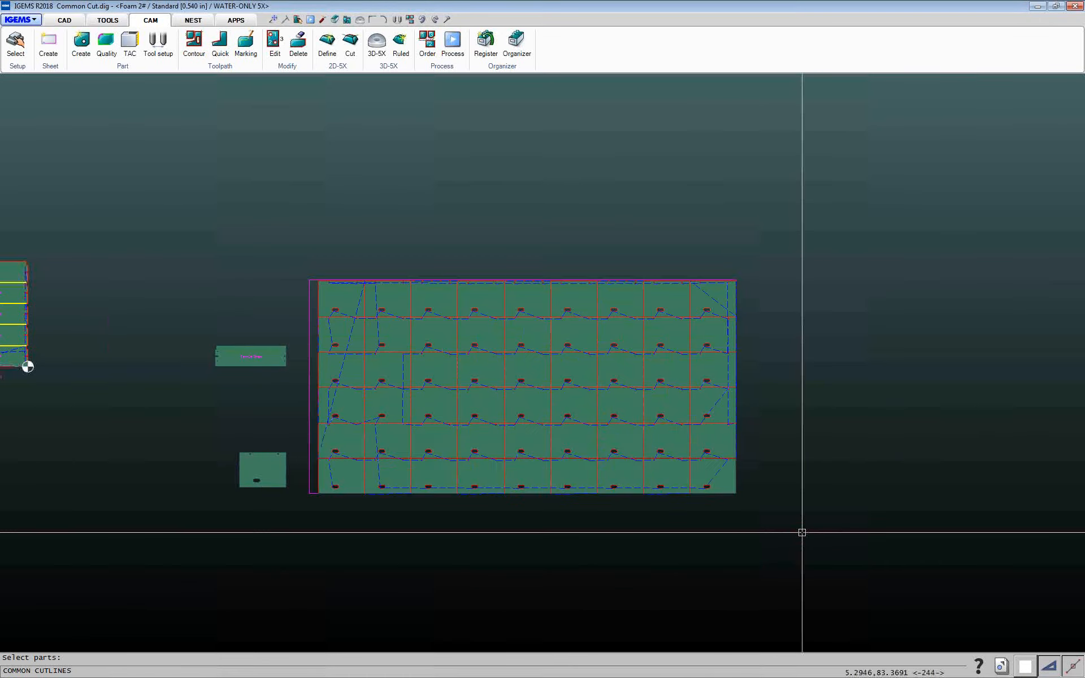
Set the cut order for all the nested, common-cut parts on the sheet
scroll(736, 283, up, 5)
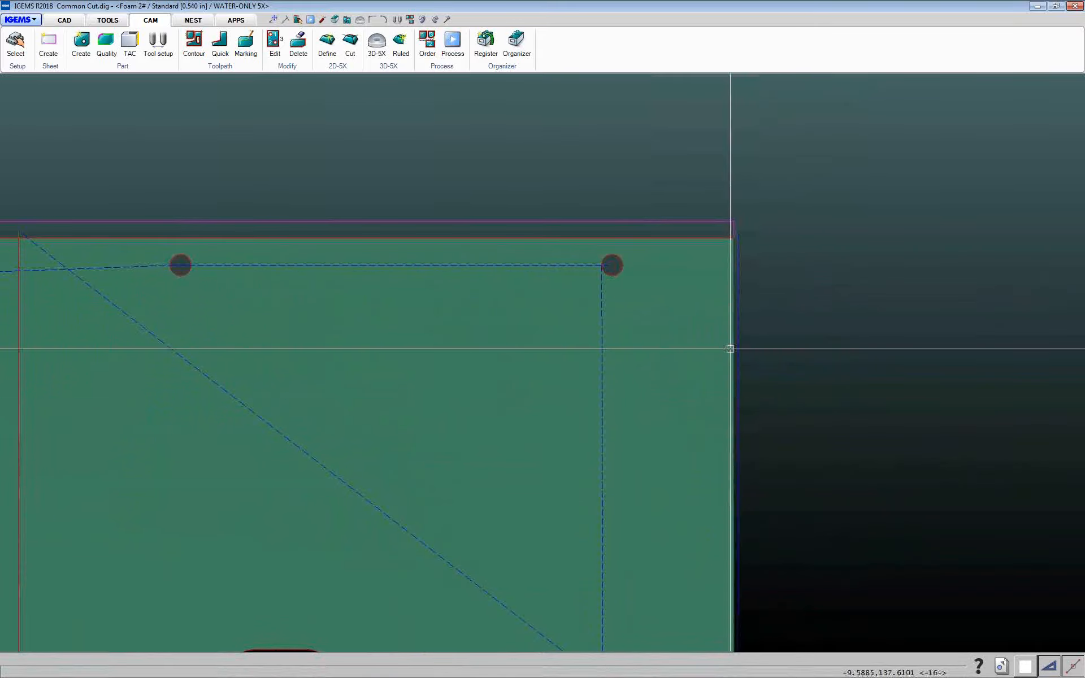
scroll(738, 527, down, 3)
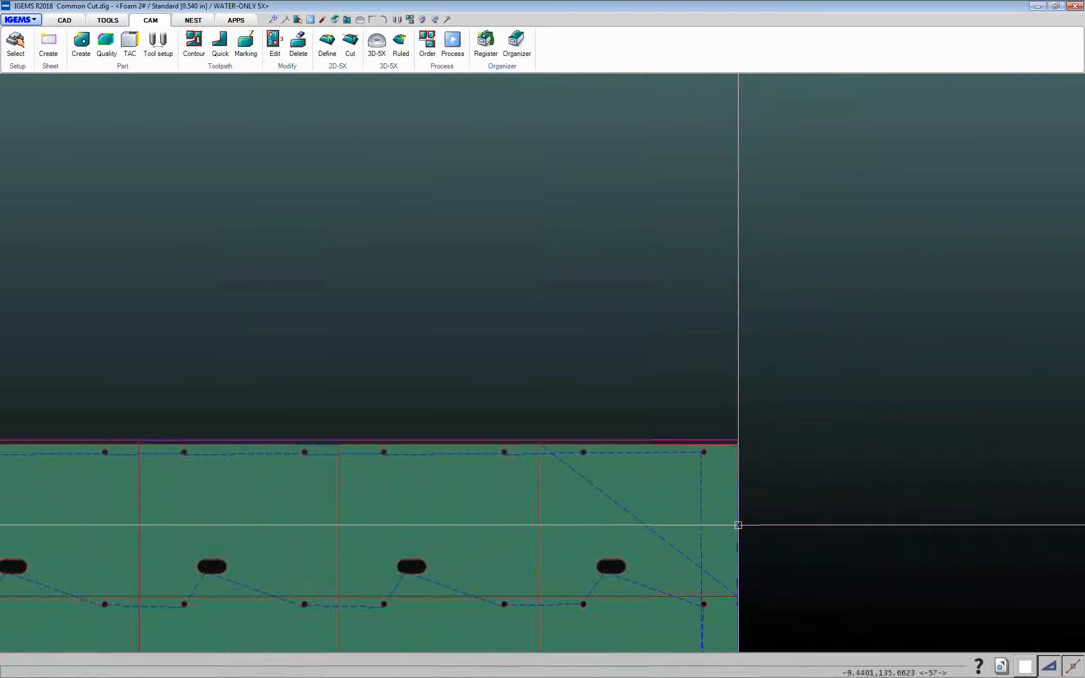
scroll(738, 526, down, 9)
middle_drag(728, 537, 610, 390)
scroll(610, 389, up, 1)
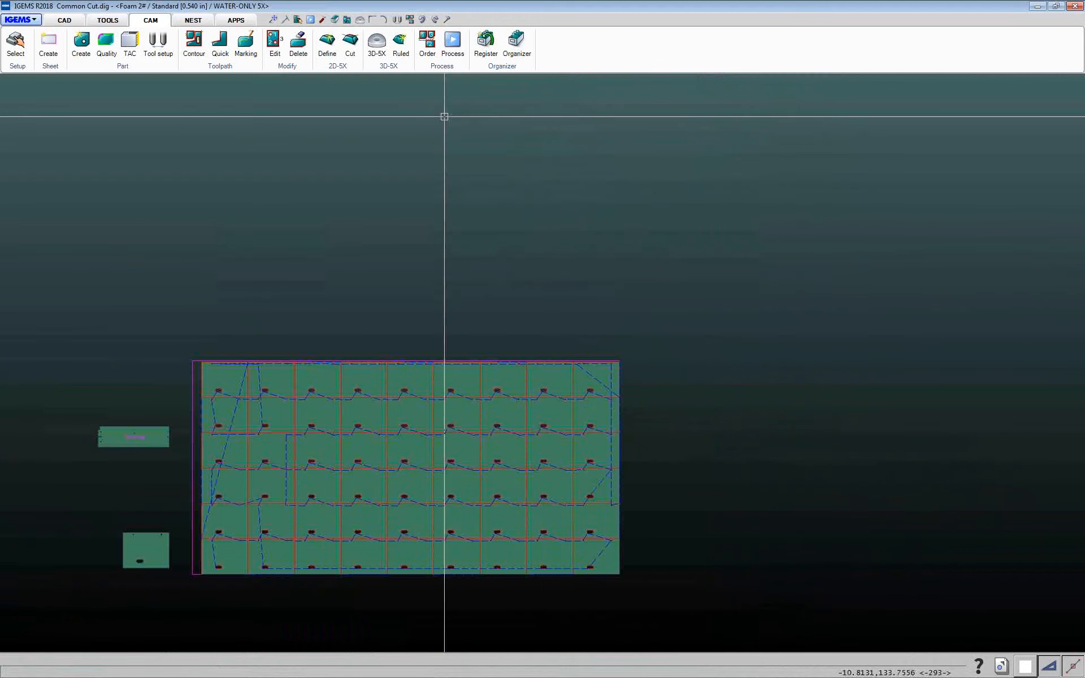
click(428, 42)
mouse_move(182, 332)
mouse_down()
mouse_move(529, 542)
mouse_move(702, 610)
mouse_up()
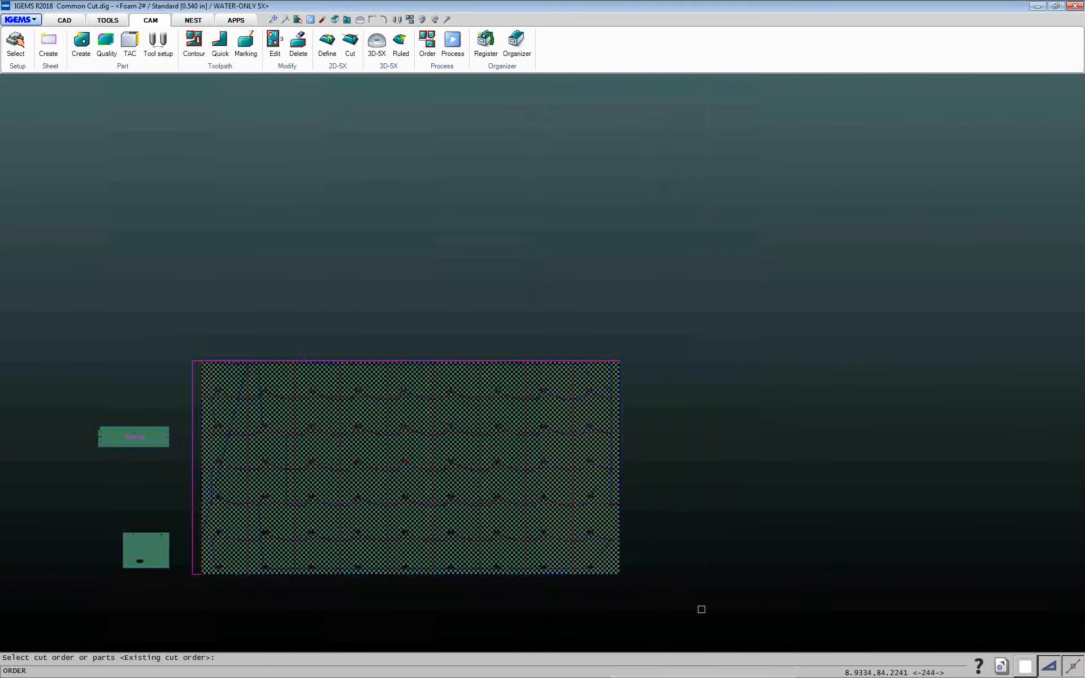
right_click(701, 609)
drag(1084, 170, 756, 203)
click(775, 432)
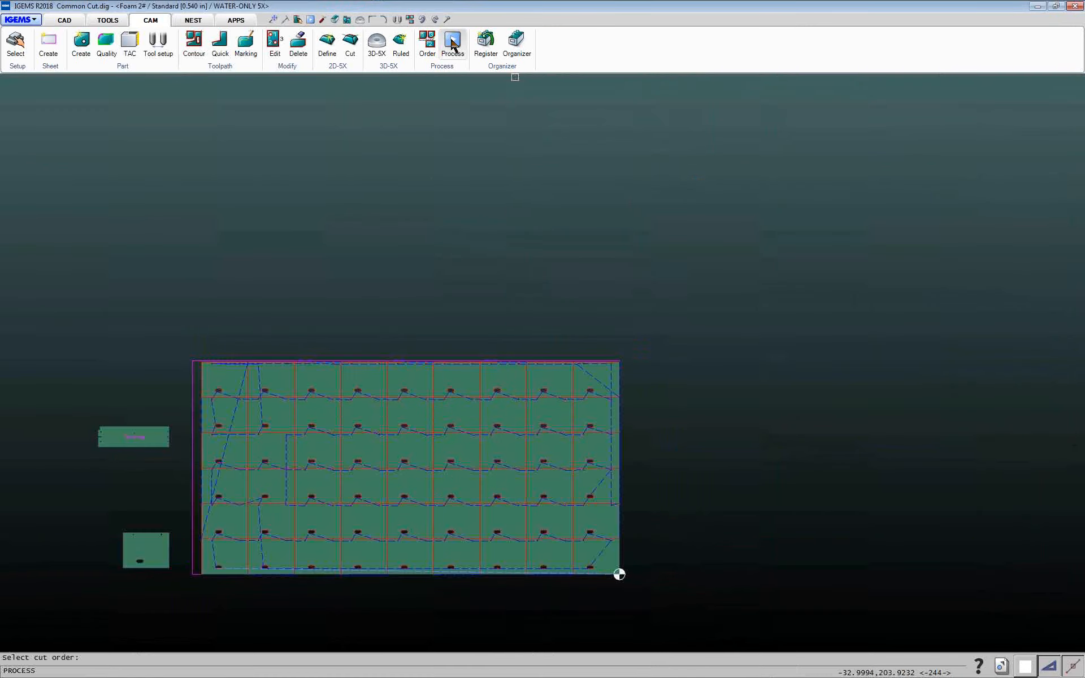
Process the nested sheet to NC code with tool diameter 0.0070 and play the cutting simulation at a faster speed
click(600, 572)
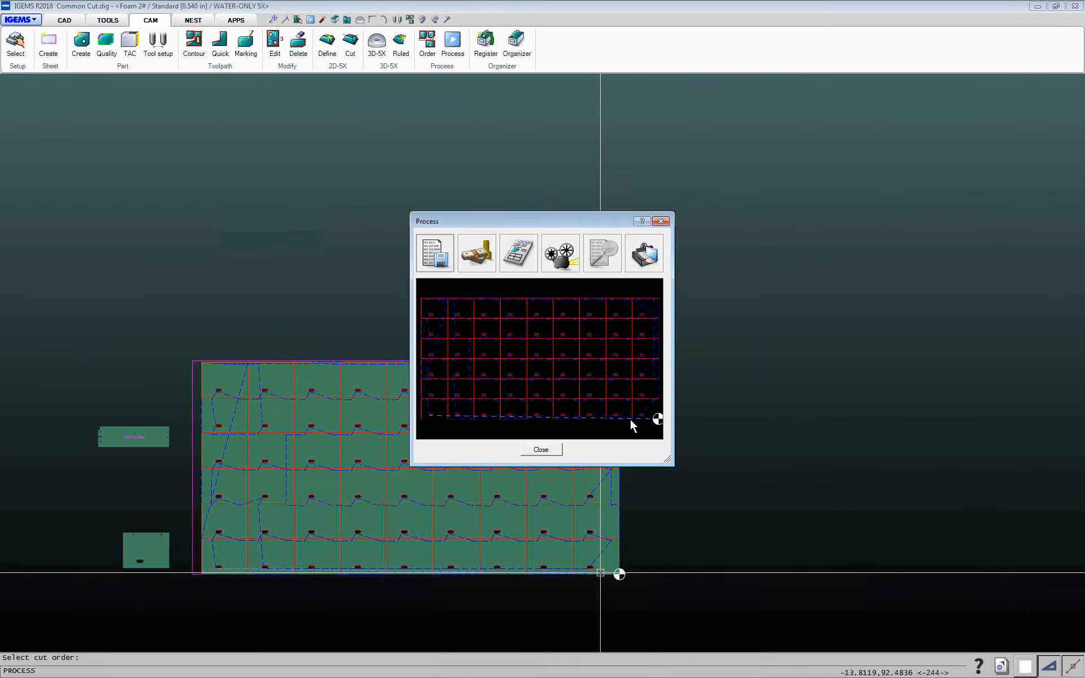
click(586, 261)
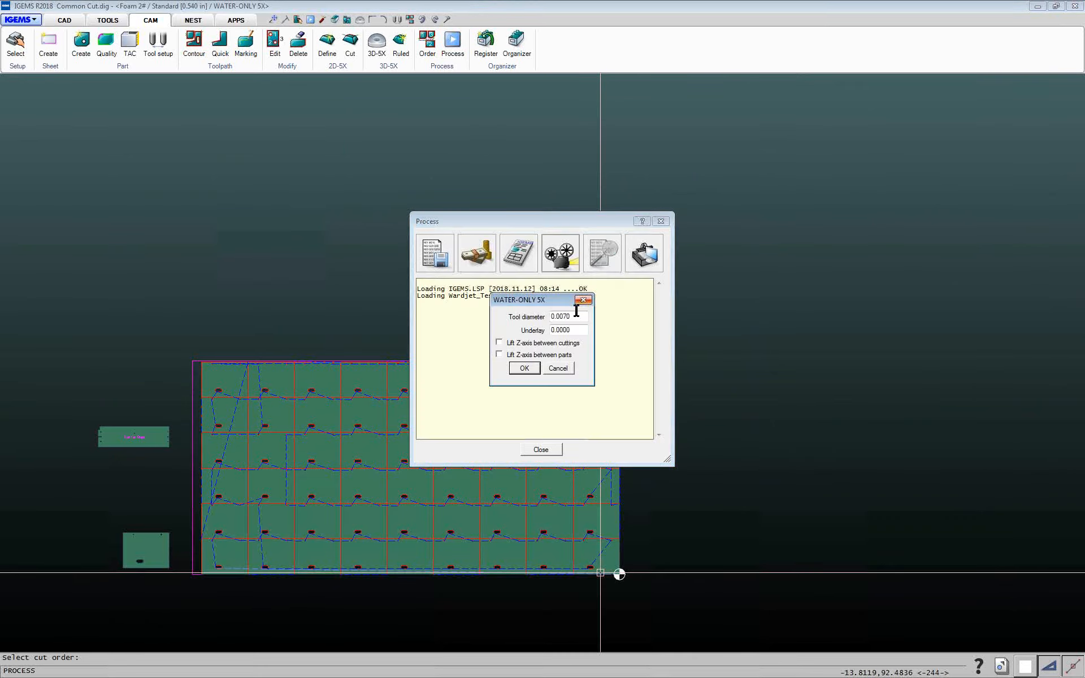
click(525, 368)
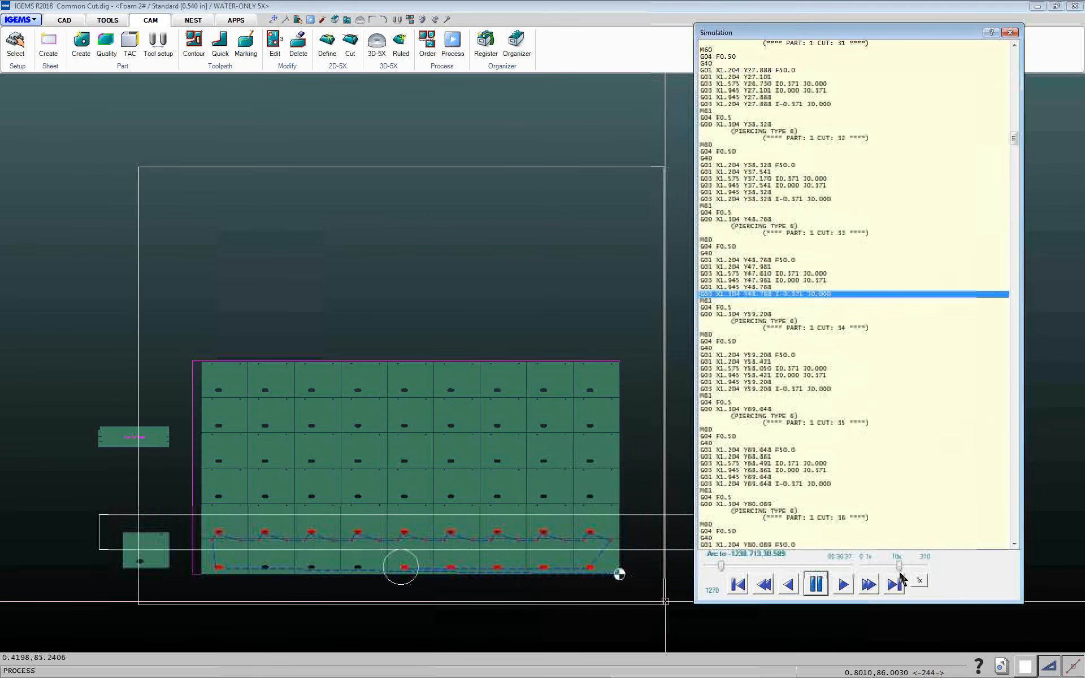
drag(900, 567, 909, 565)
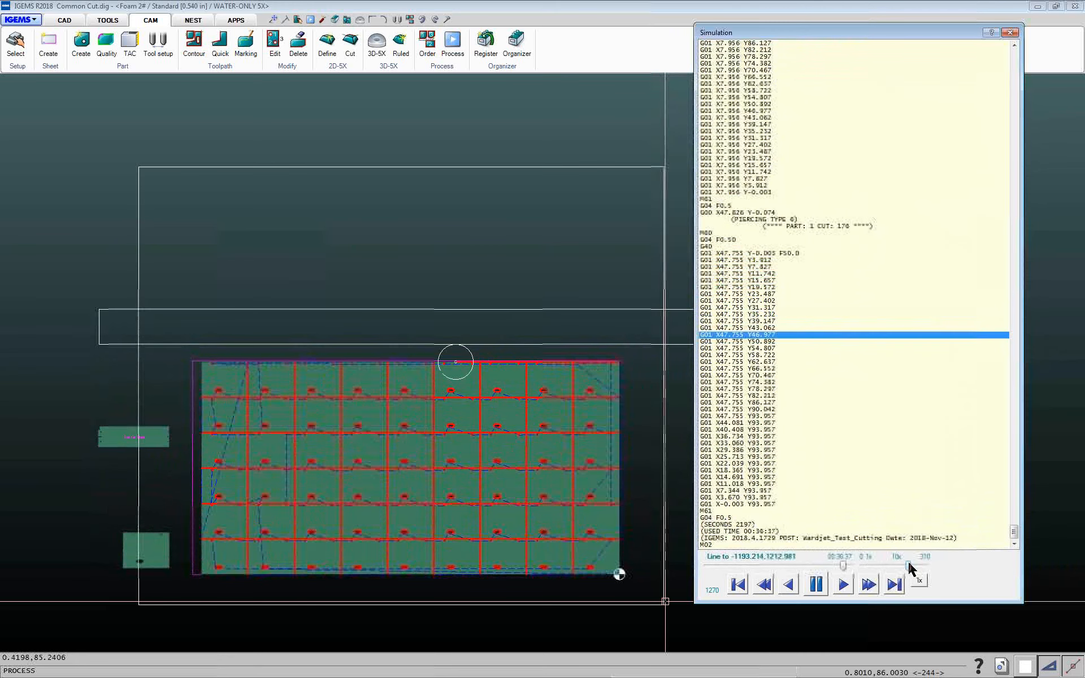
click(1010, 33)
click(541, 451)
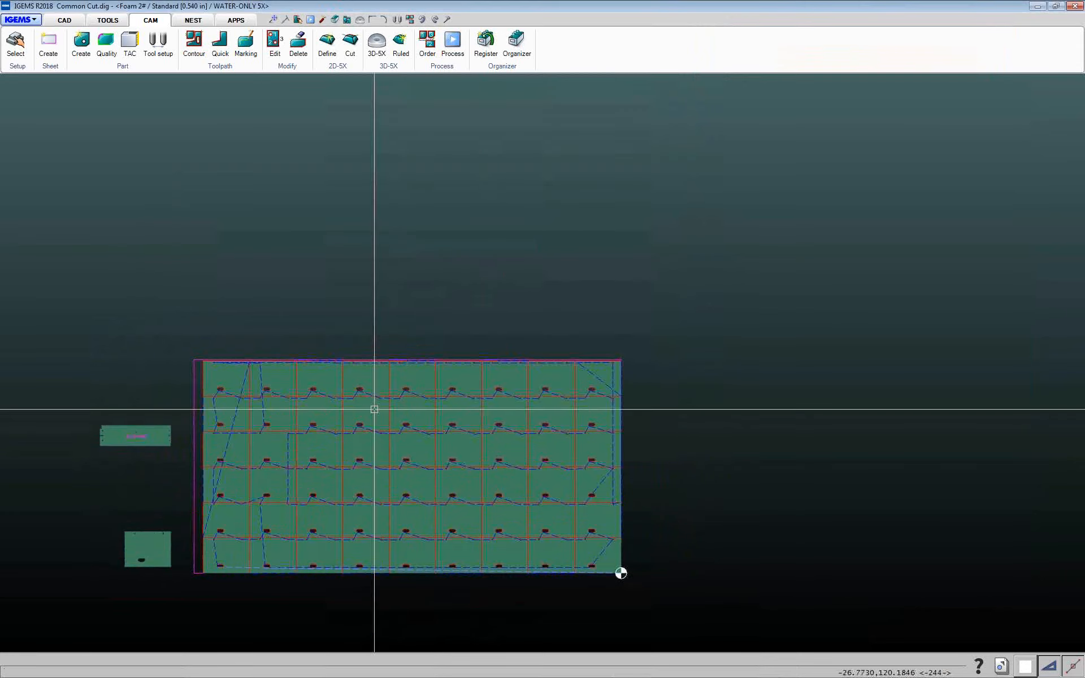
Delete the toolpaths from all nested parts on the sheet
middle_drag(373, 407, 735, 388)
middle_drag(324, 316, 90, 271)
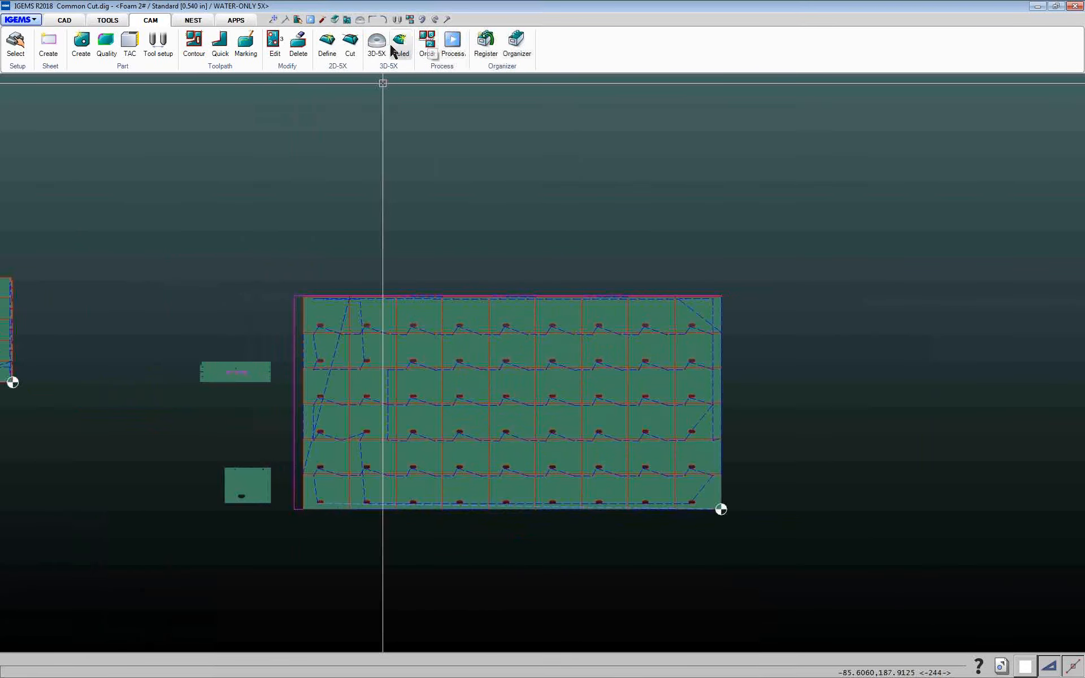
mouse_move(299, 263)
mouse_down()
mouse_move(460, 363)
mouse_move(786, 530)
mouse_up()
key(Return)
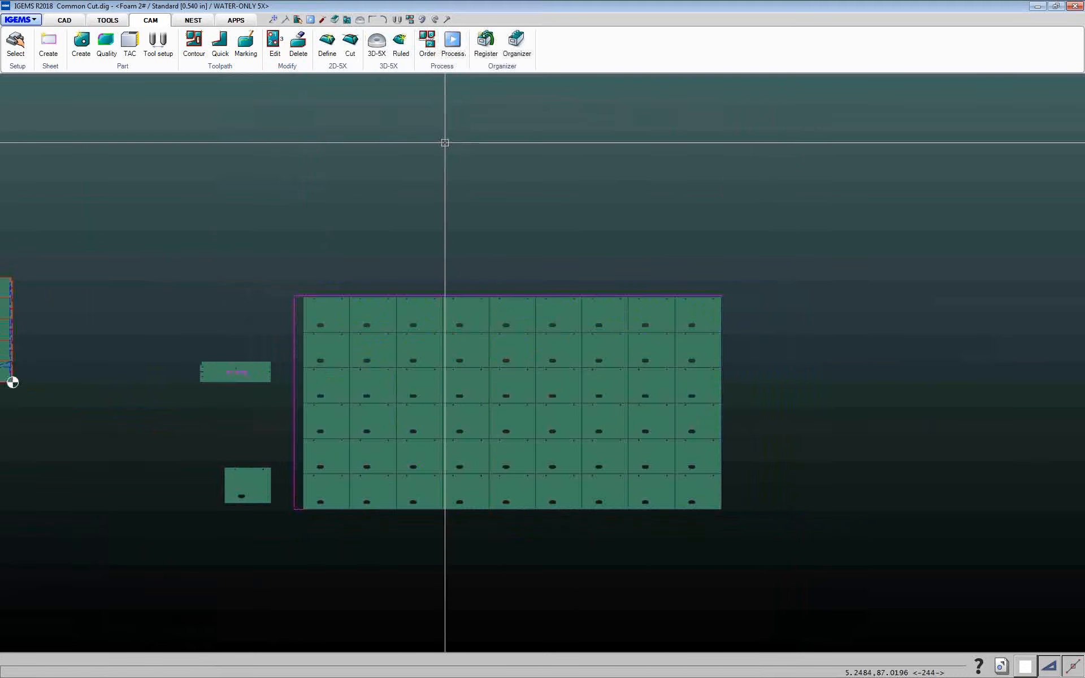
Apply Common cutlines in Lines mode with minimum length 3 to all nested parts on the sheet
click(237, 68)
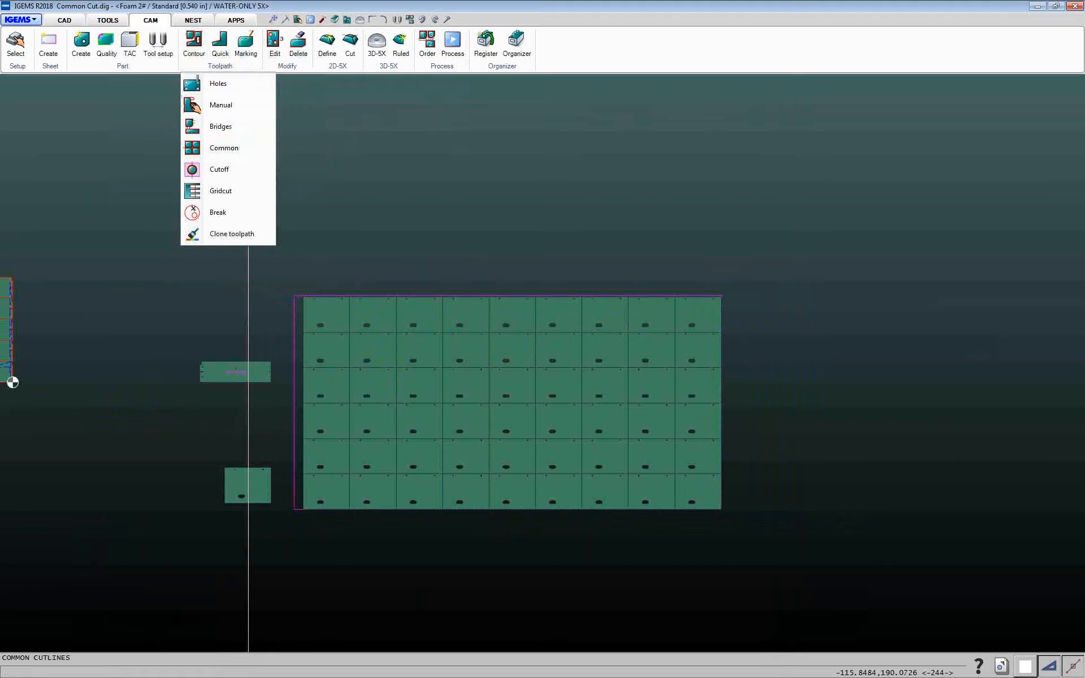
click(224, 148)
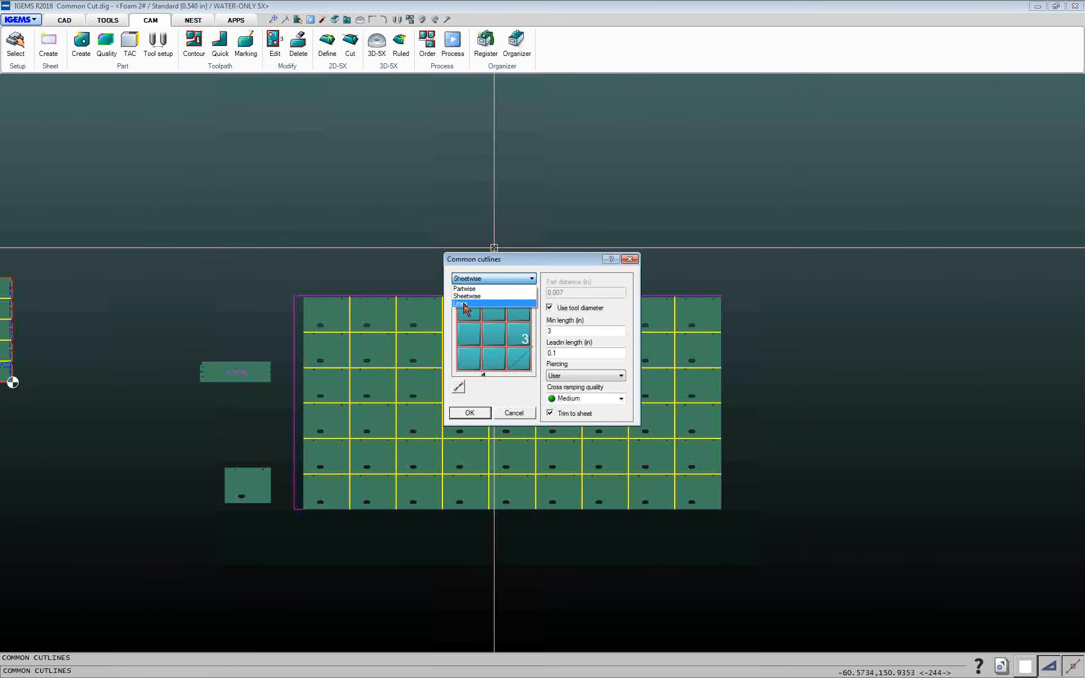
click(463, 305)
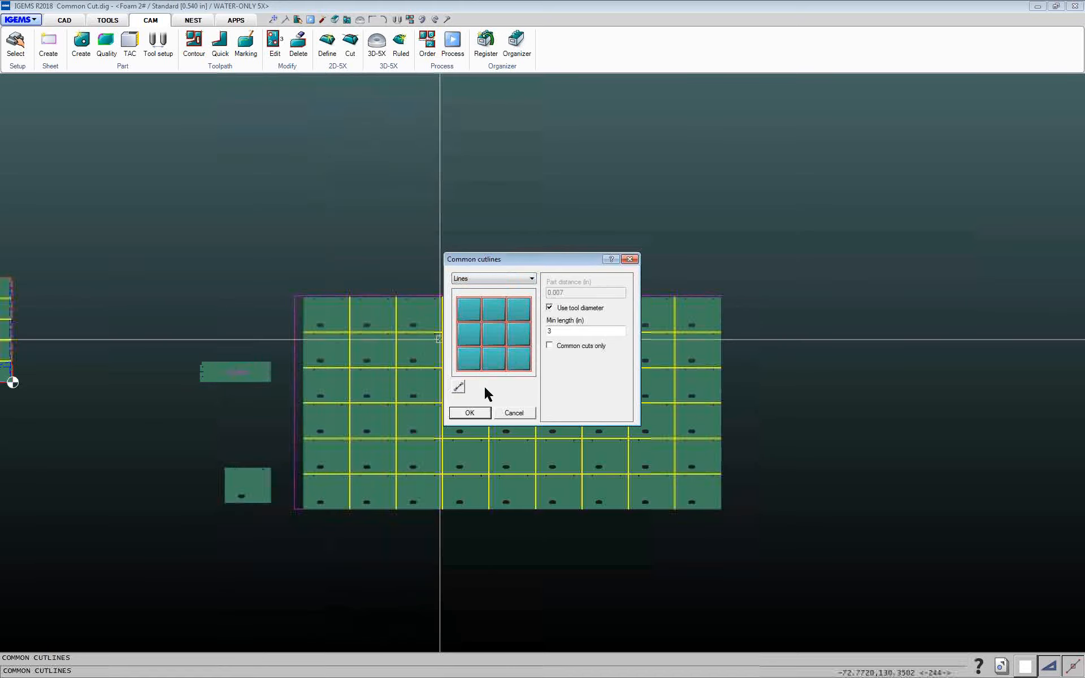
click(470, 413)
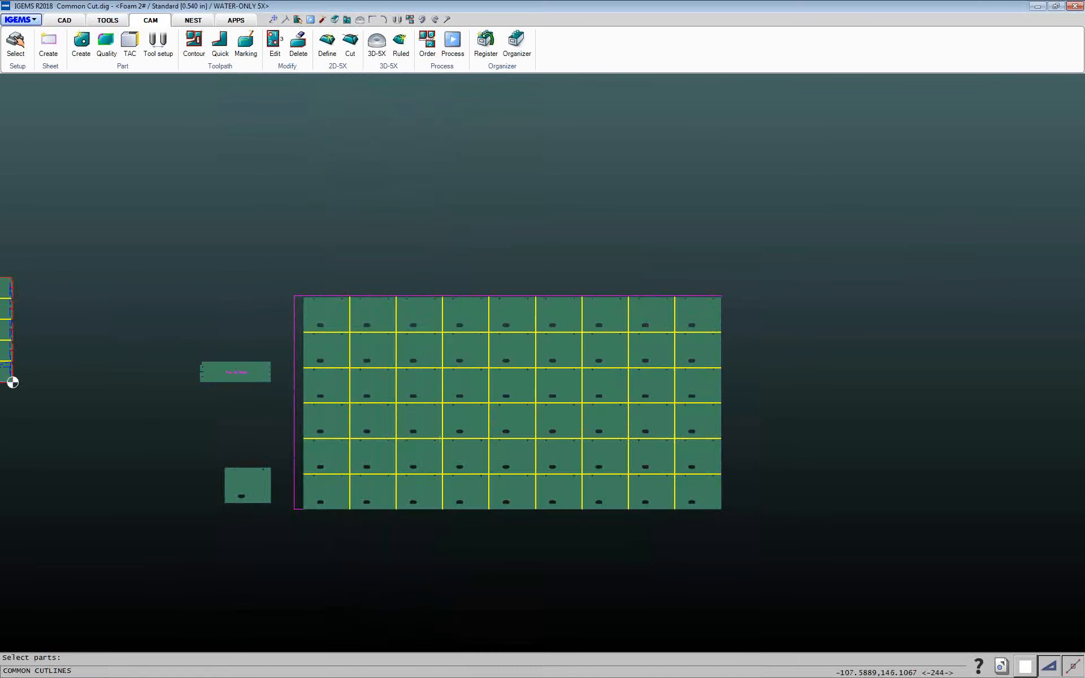
drag(286, 269, 781, 534)
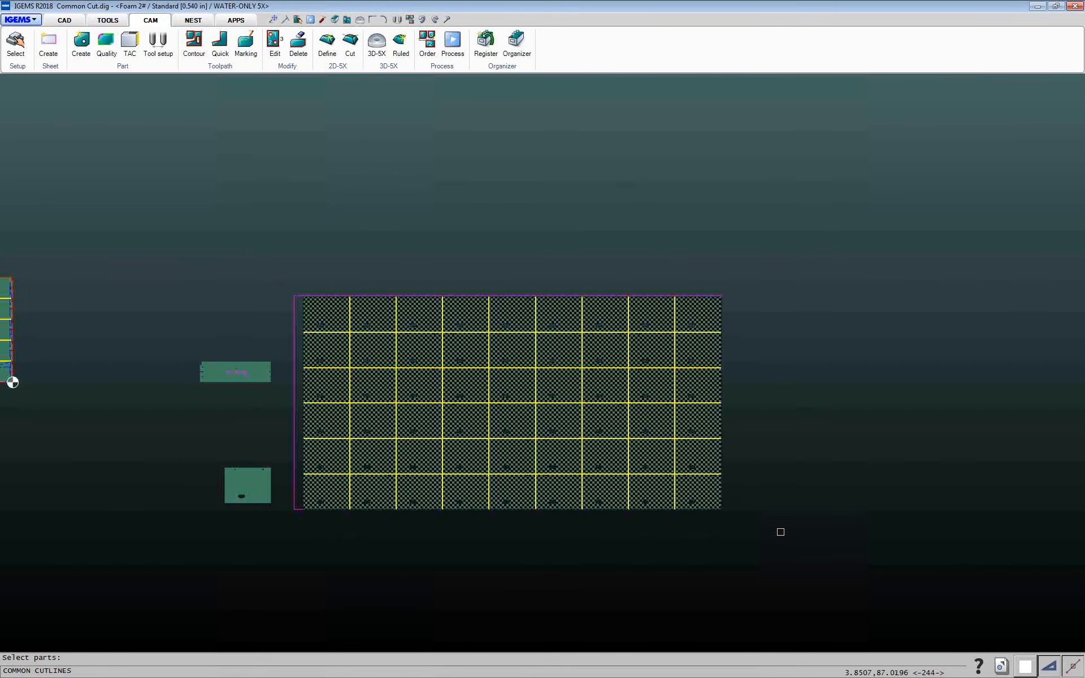
right_click(781, 531)
Zoom into the sheet's top edge to inspect the line cuts between adjacent parts
scroll(575, 359, up, 3)
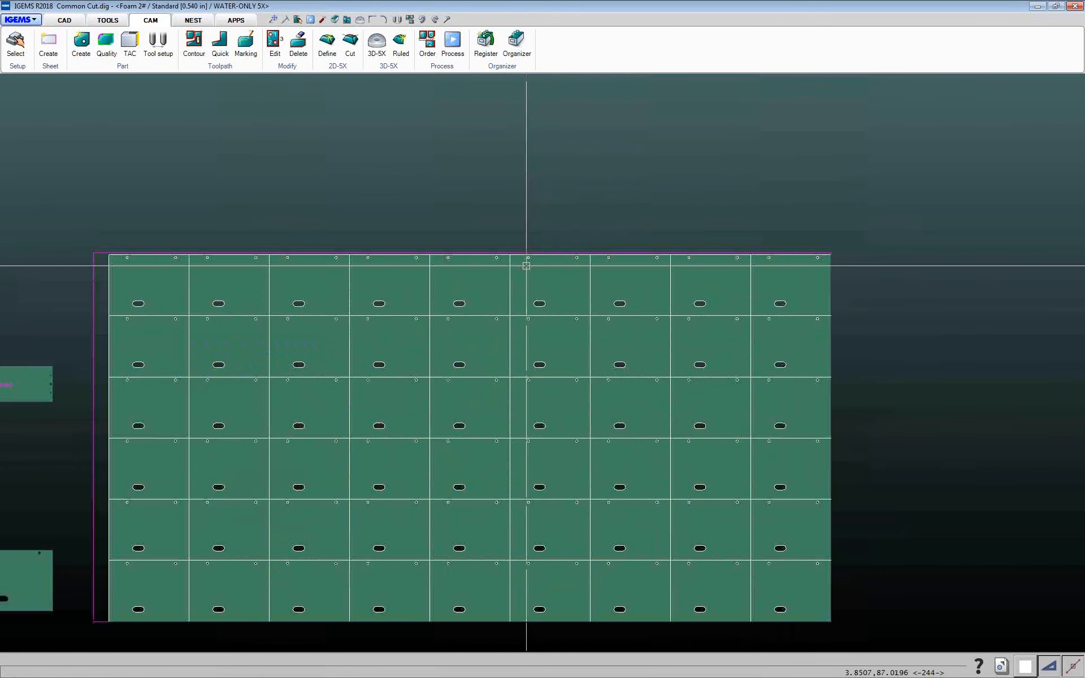
scroll(517, 264, up, 6)
scroll(510, 271, up, 5)
middle_drag(431, 226, 545, 494)
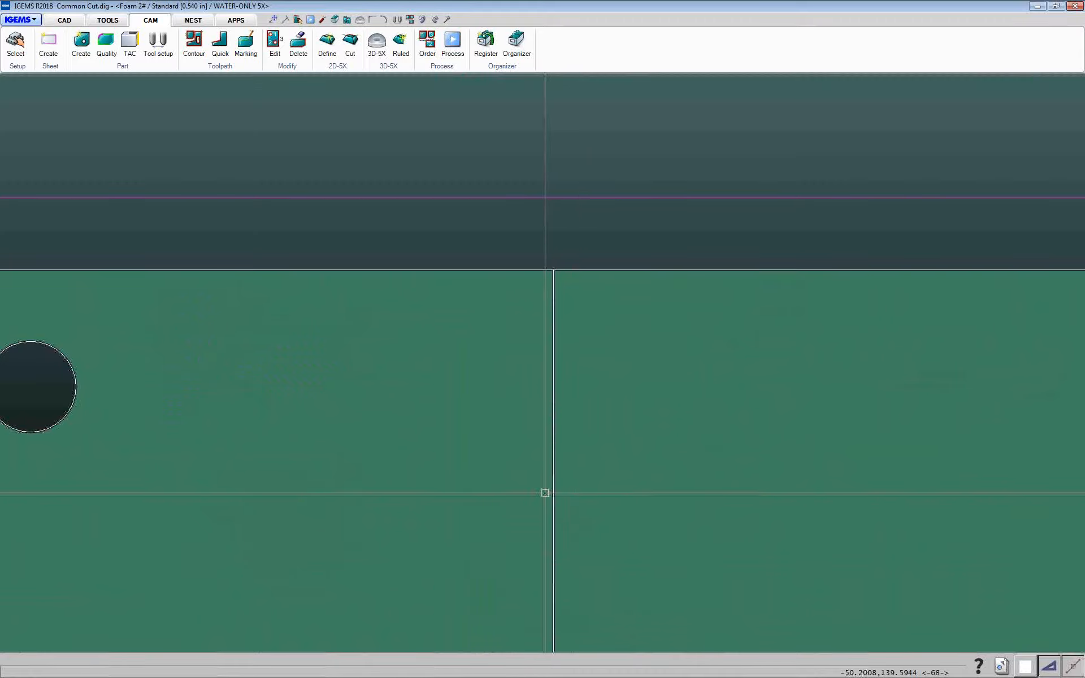
scroll(558, 404, up, 3)
scroll(568, 122, up, 2)
scroll(534, 221, up, 2)
scroll(532, 210, down, 5)
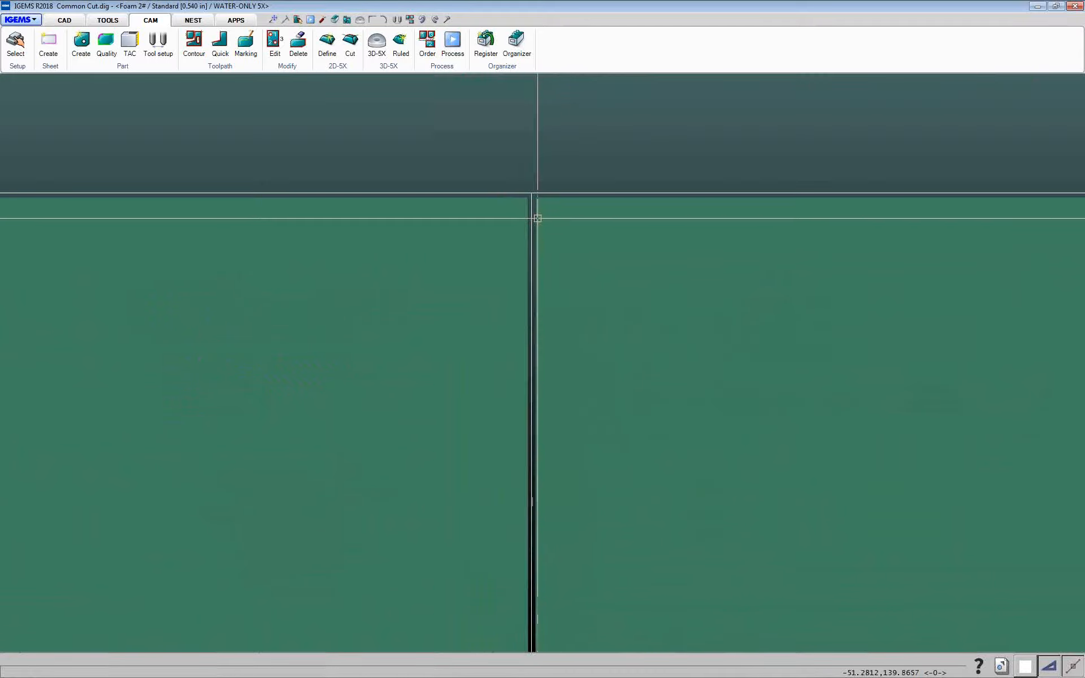
scroll(586, 343, down, 6)
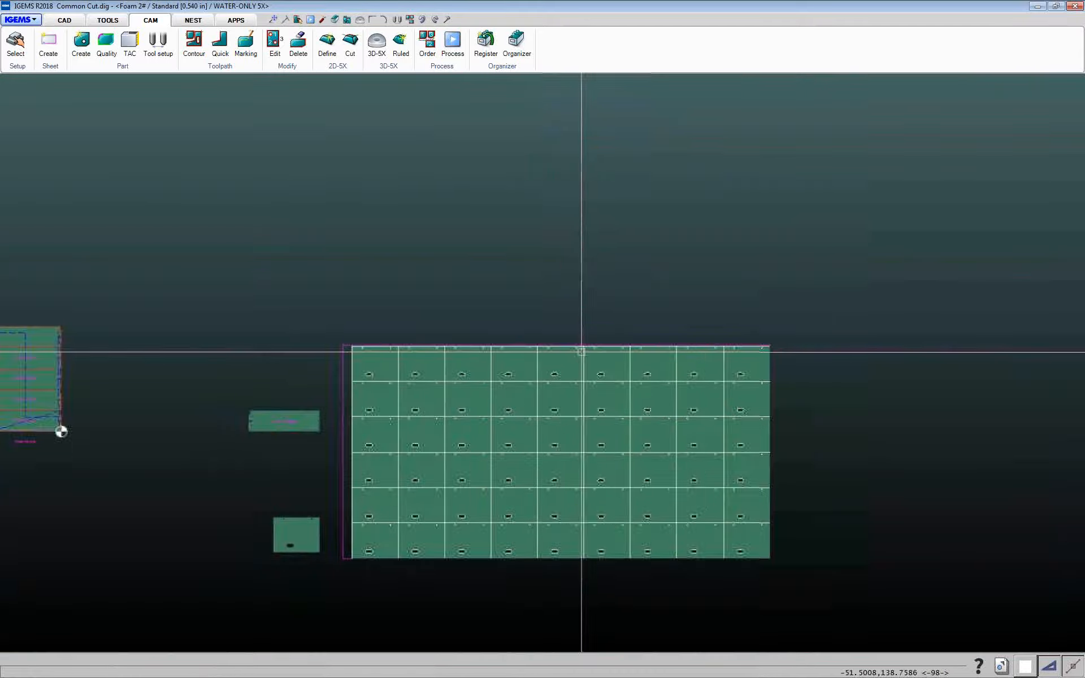
middle_drag(574, 356, 471, 332)
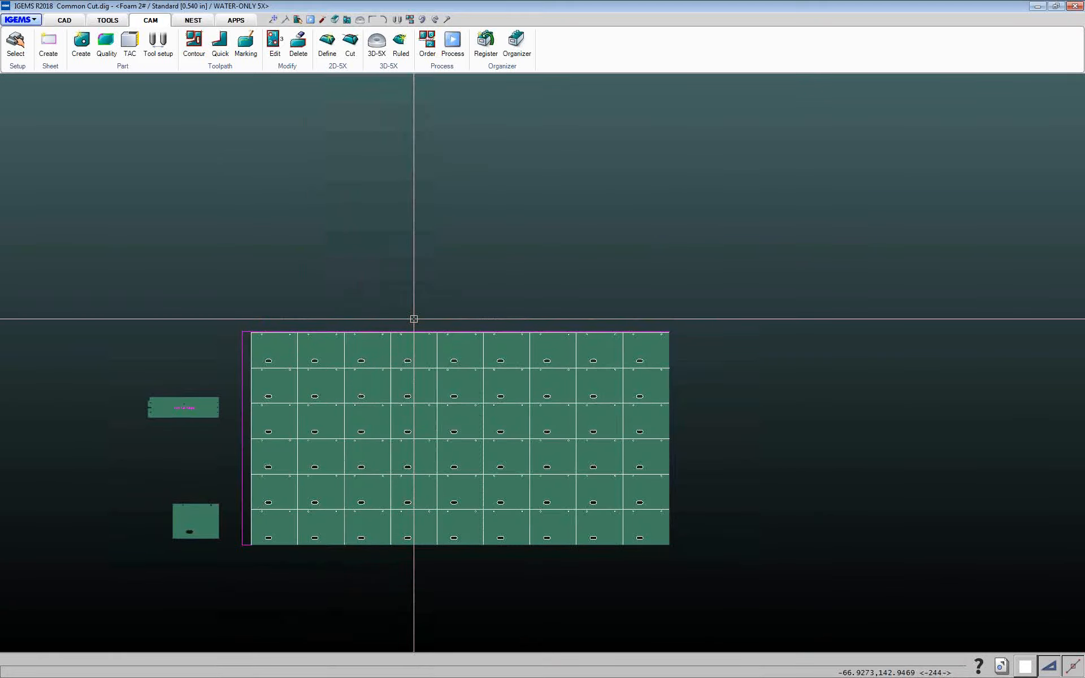
scroll(395, 329, up, 1)
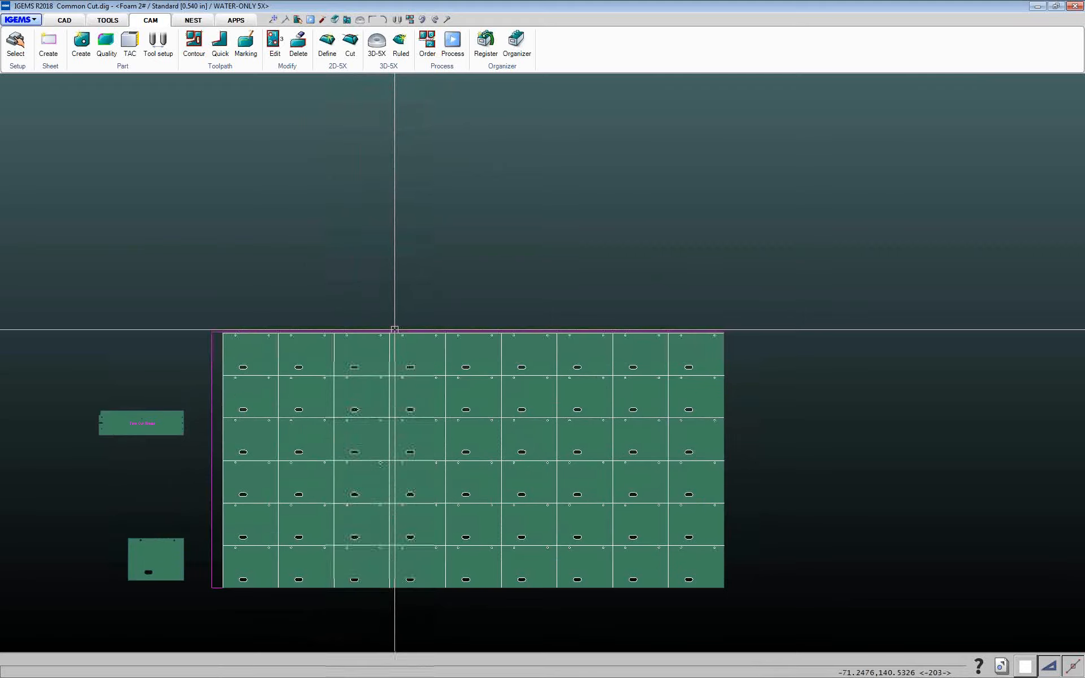
scroll(363, 286, down, 2)
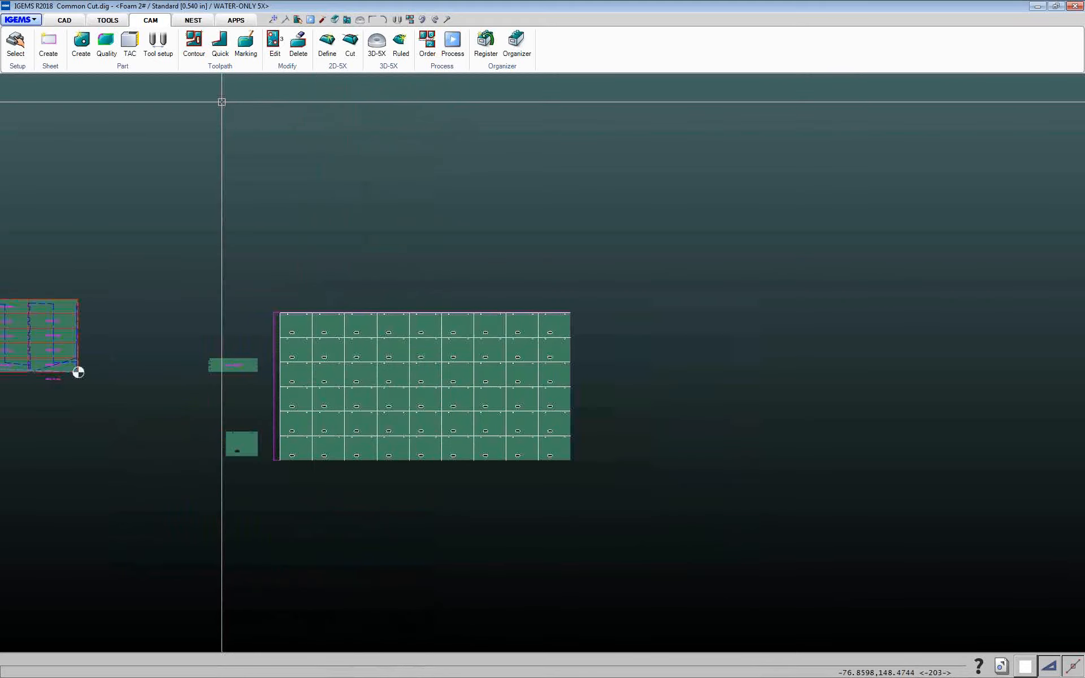
click(209, 73)
click(213, 145)
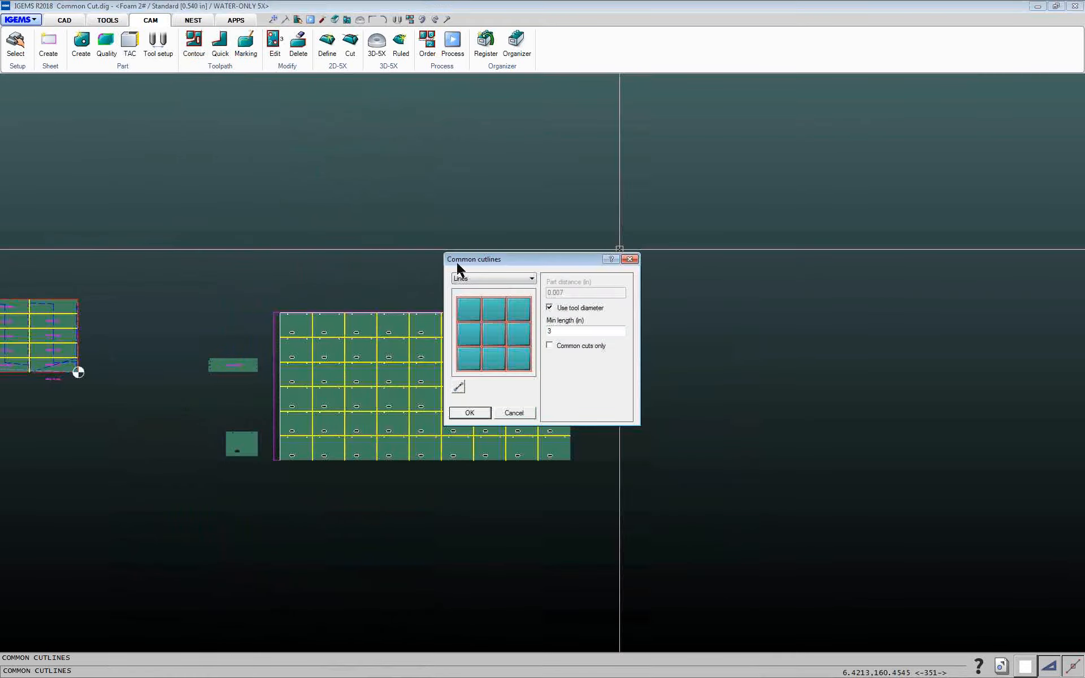
click(467, 279)
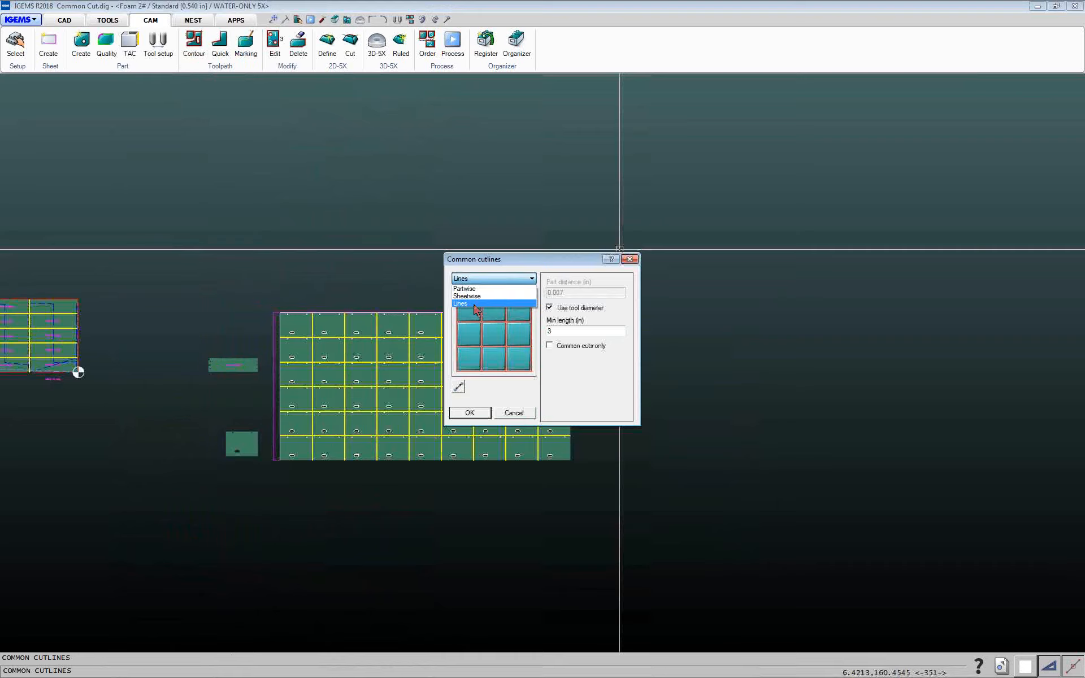
click(477, 306)
click(476, 280)
click(474, 296)
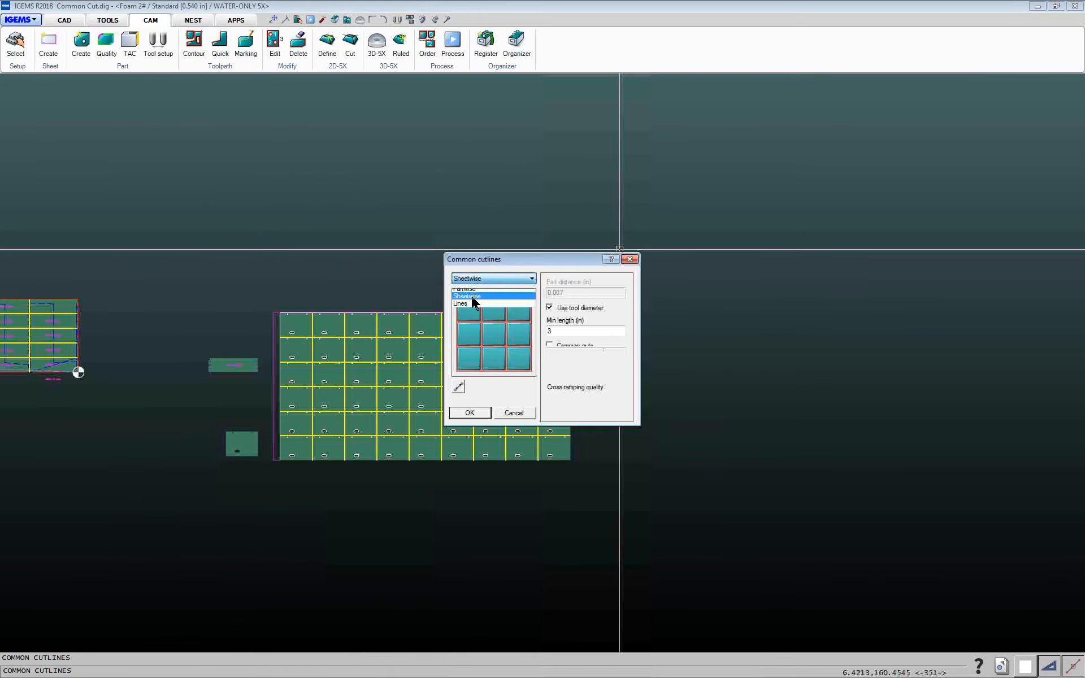
click(512, 413)
Switch to the Holes command.dig drawing from the recent files list
middle_drag(506, 412, 548, 321)
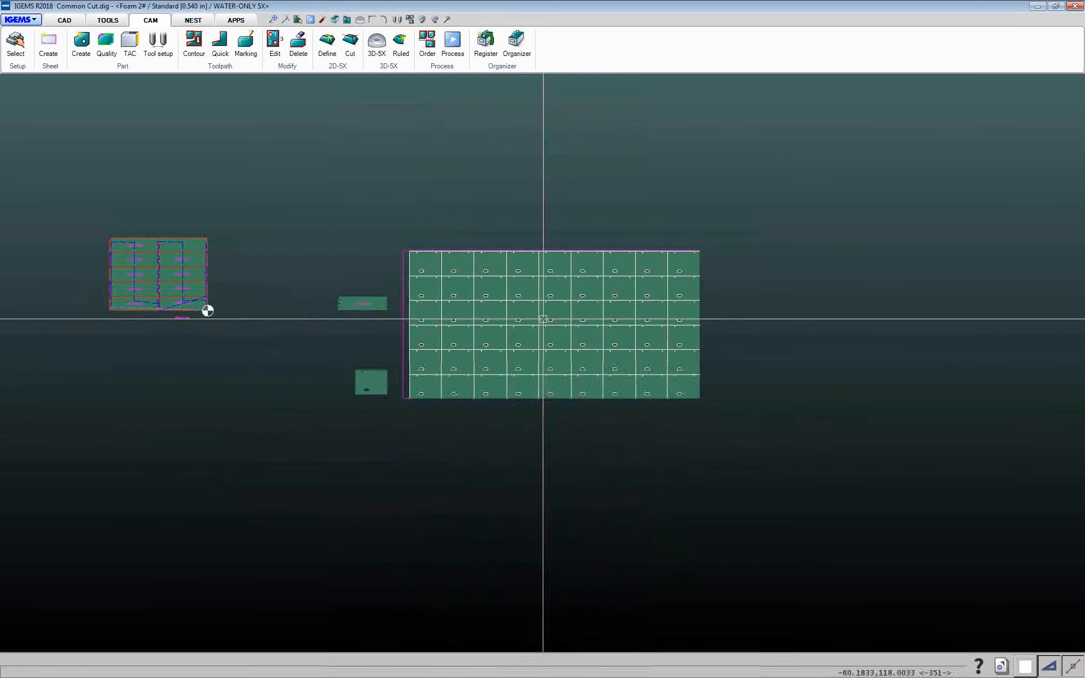
middle_drag(480, 295, 520, 298)
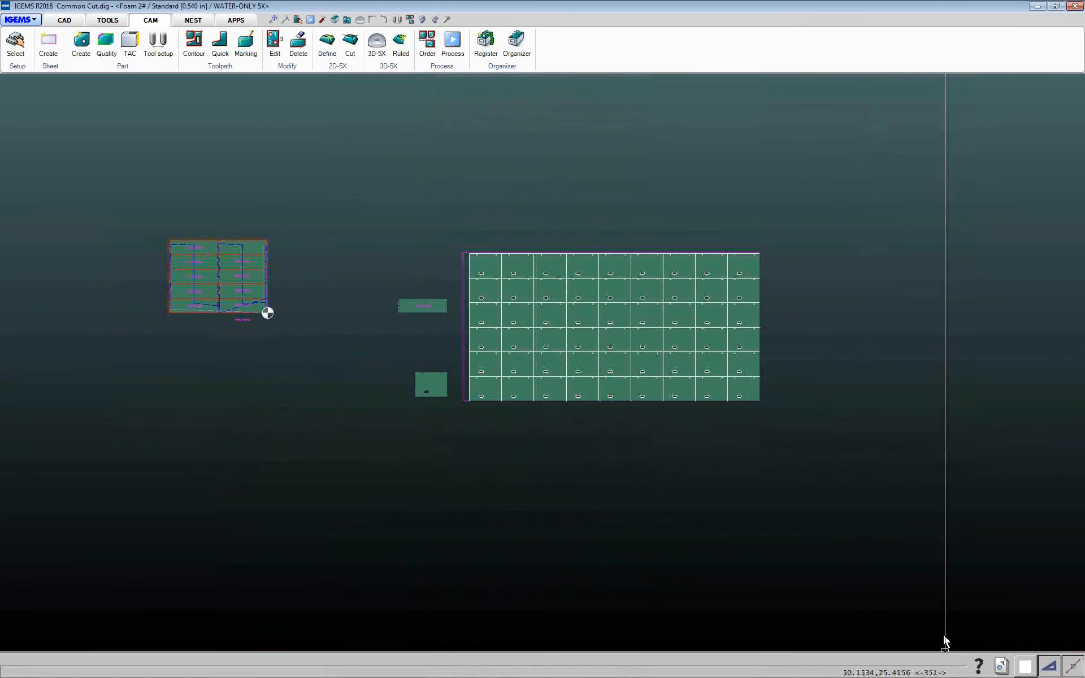
click(1001, 668)
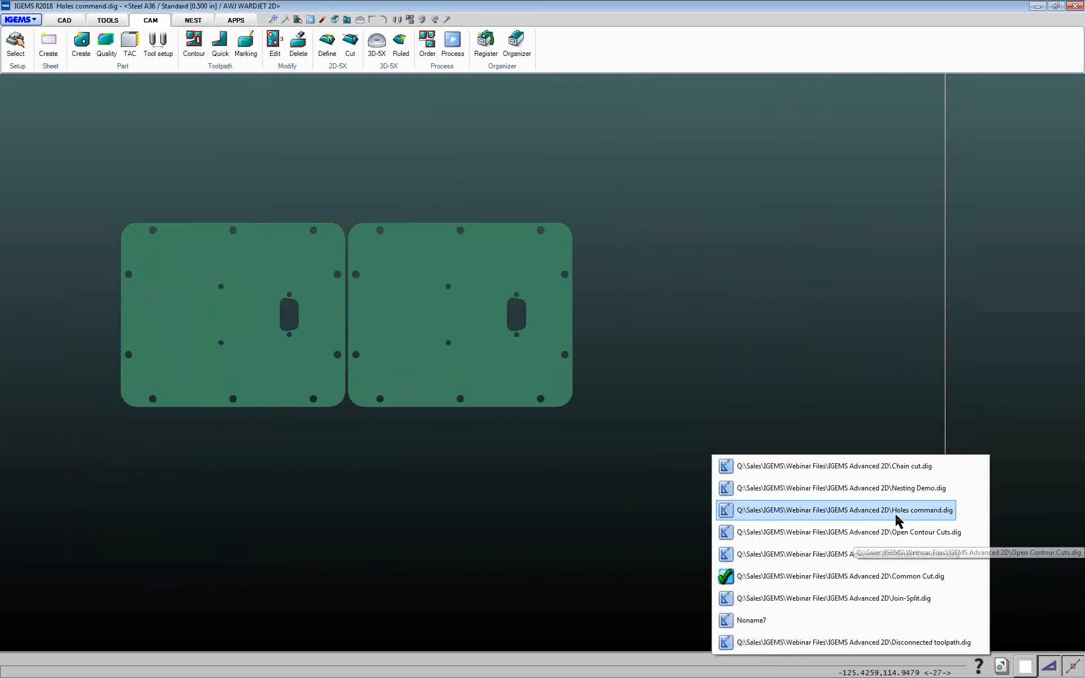
click(898, 520)
Start Contour and set the external lead type to Outside with tab, reviewing its lead parameters
middle_drag(578, 458, 627, 468)
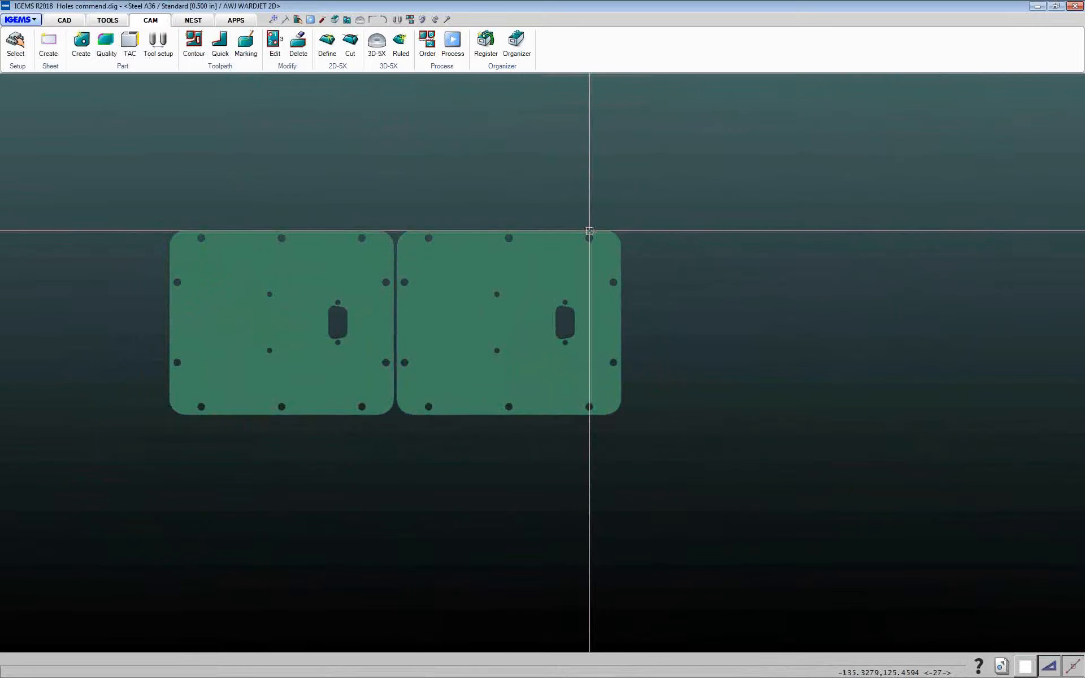
click(193, 43)
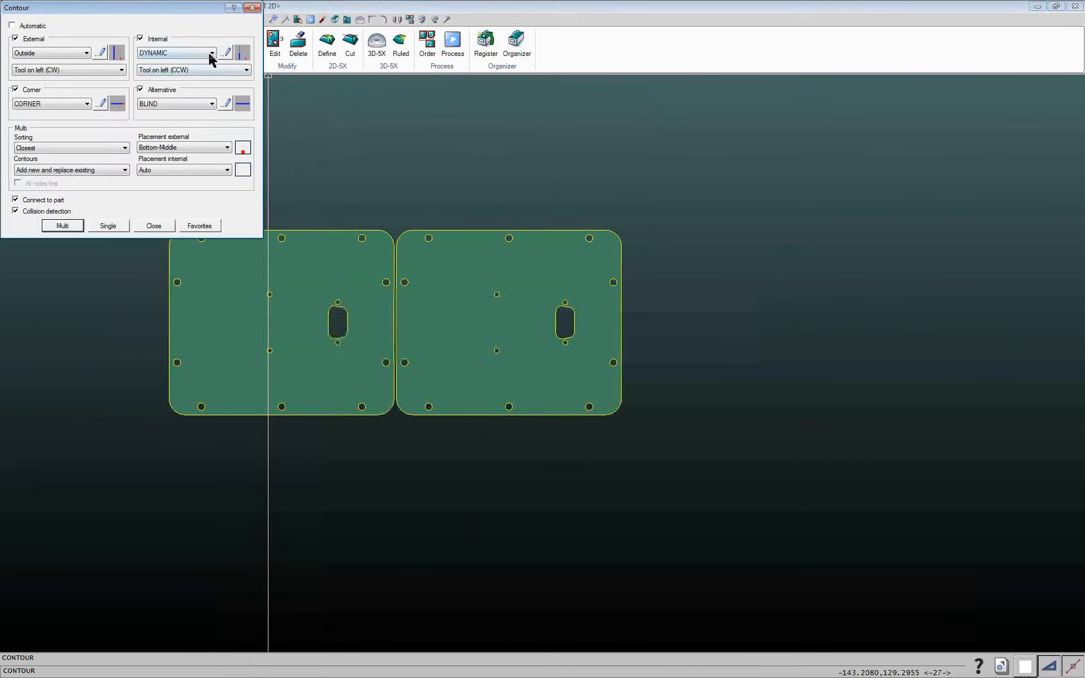
click(70, 56)
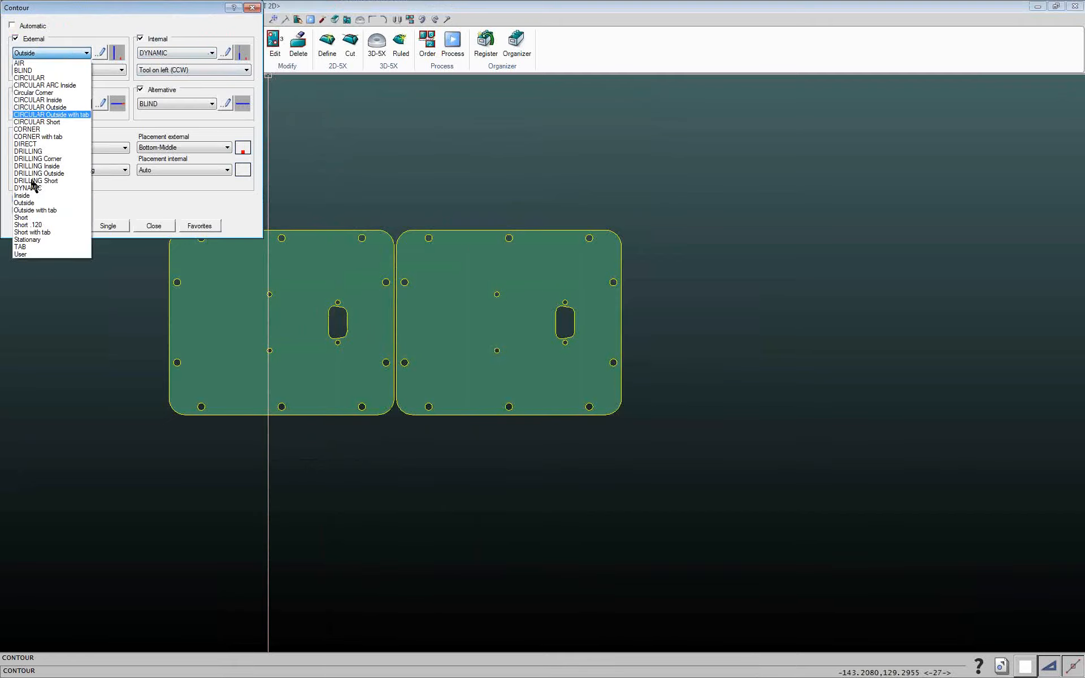
click(32, 212)
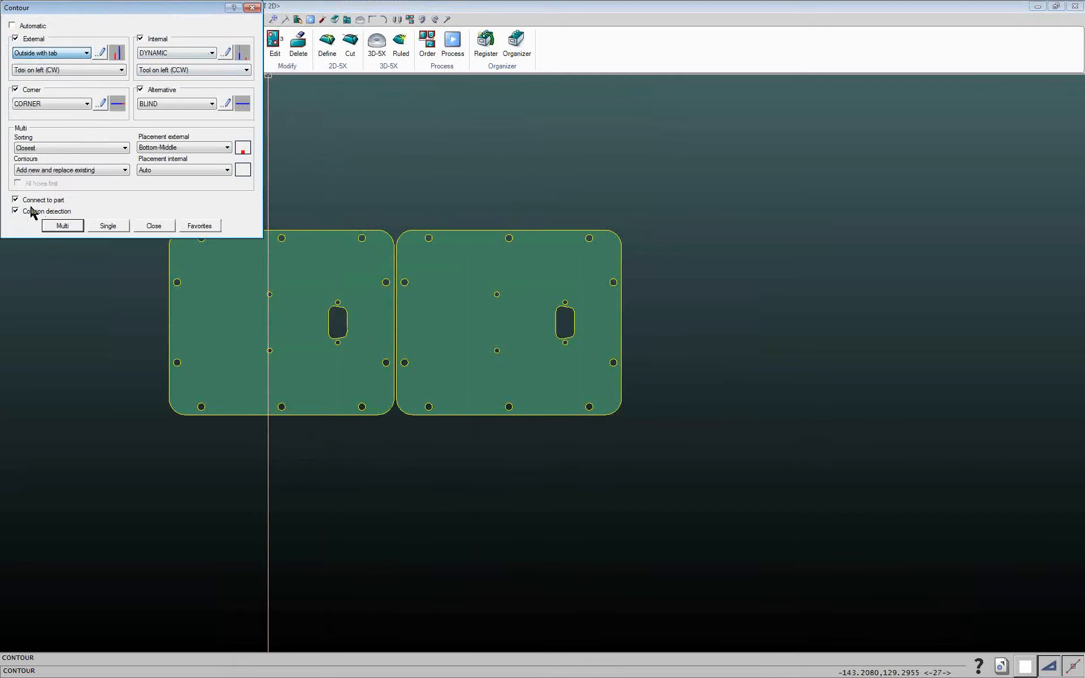
click(100, 53)
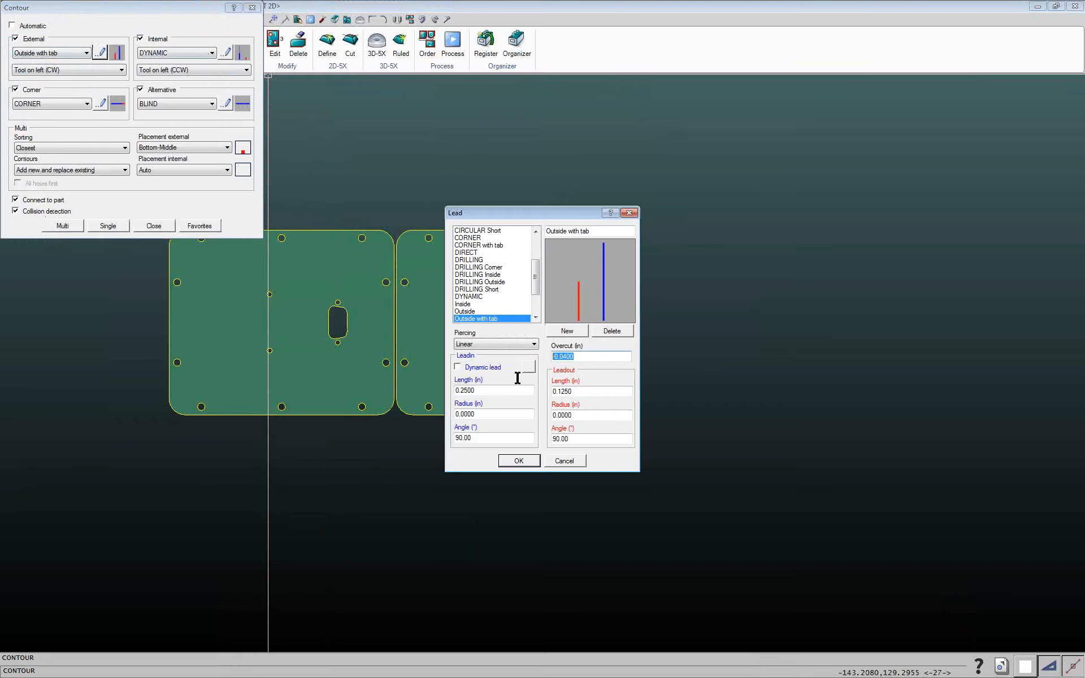
click(565, 461)
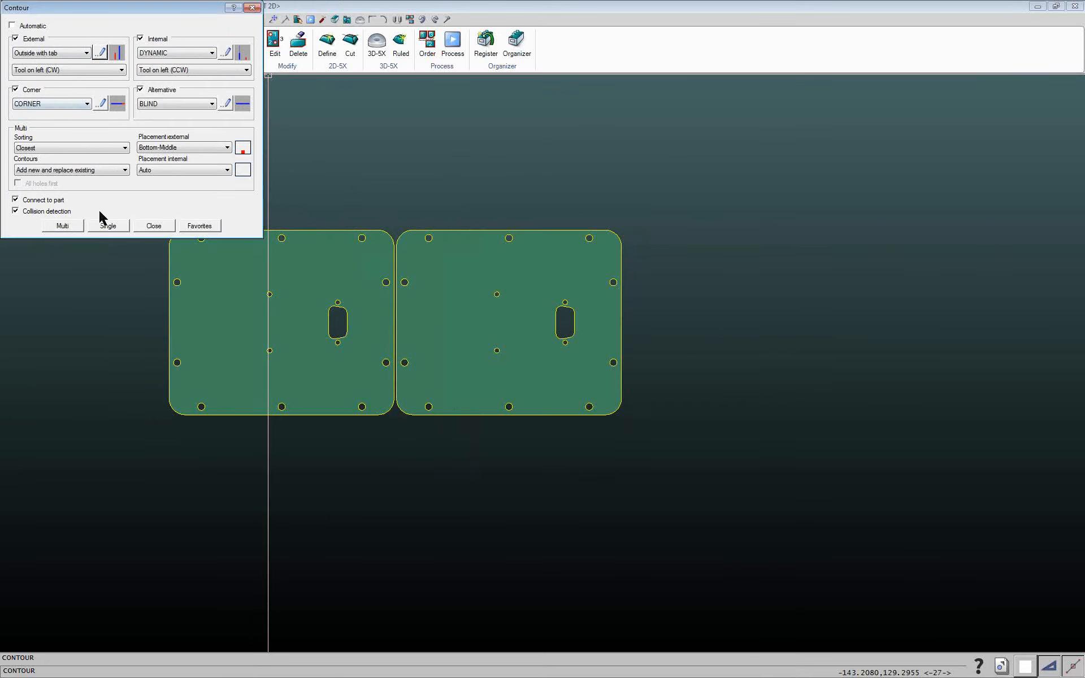
Contour both nested parts in Multi mode by window-selecting them
click(73, 225)
drag(565, 194, 273, 347)
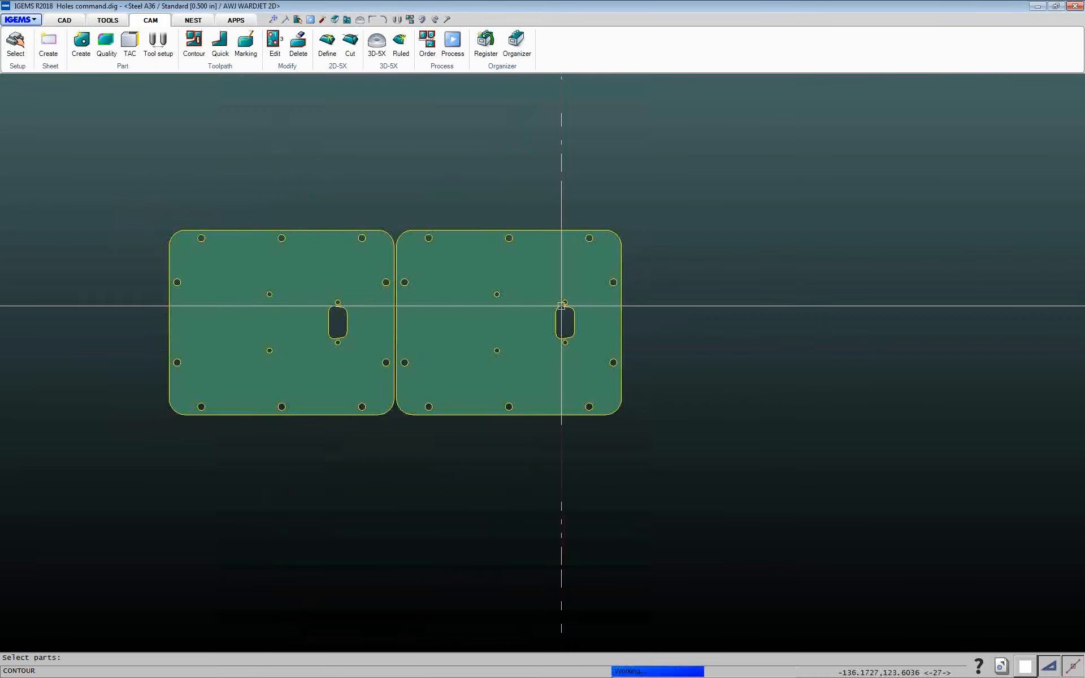
scroll(290, 417, up, 5)
scroll(259, 424, down, 4)
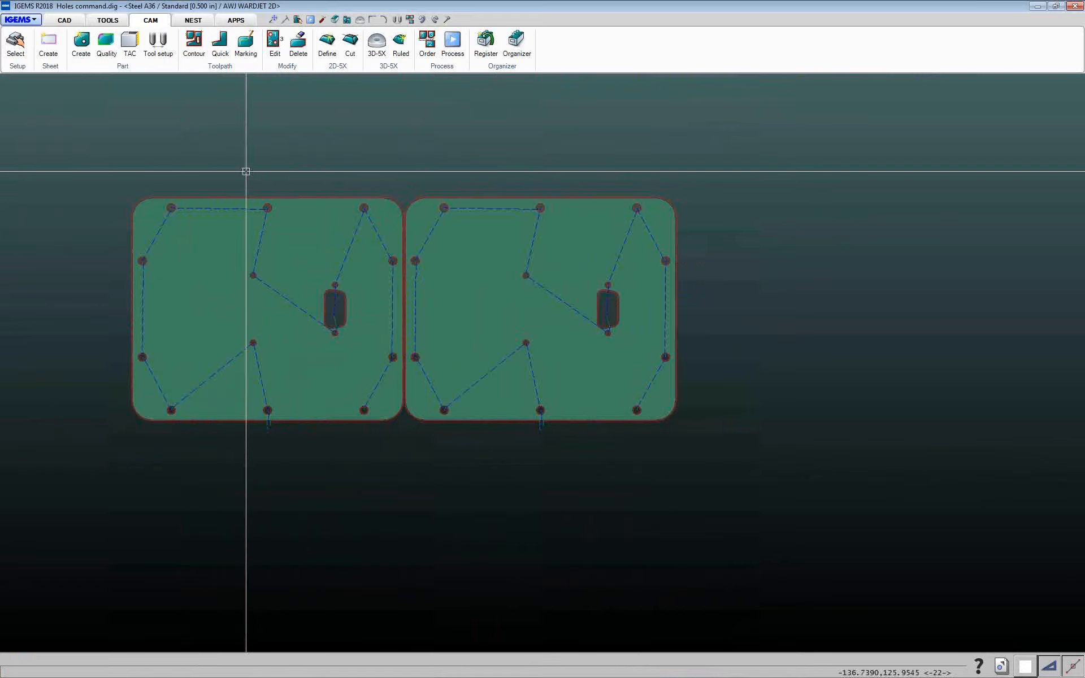
middle_drag(262, 105, 283, 147)
Open Micro joints in Jet off/on mode with MICRO-JOINT1, reviewing its lead parameters
click(285, 68)
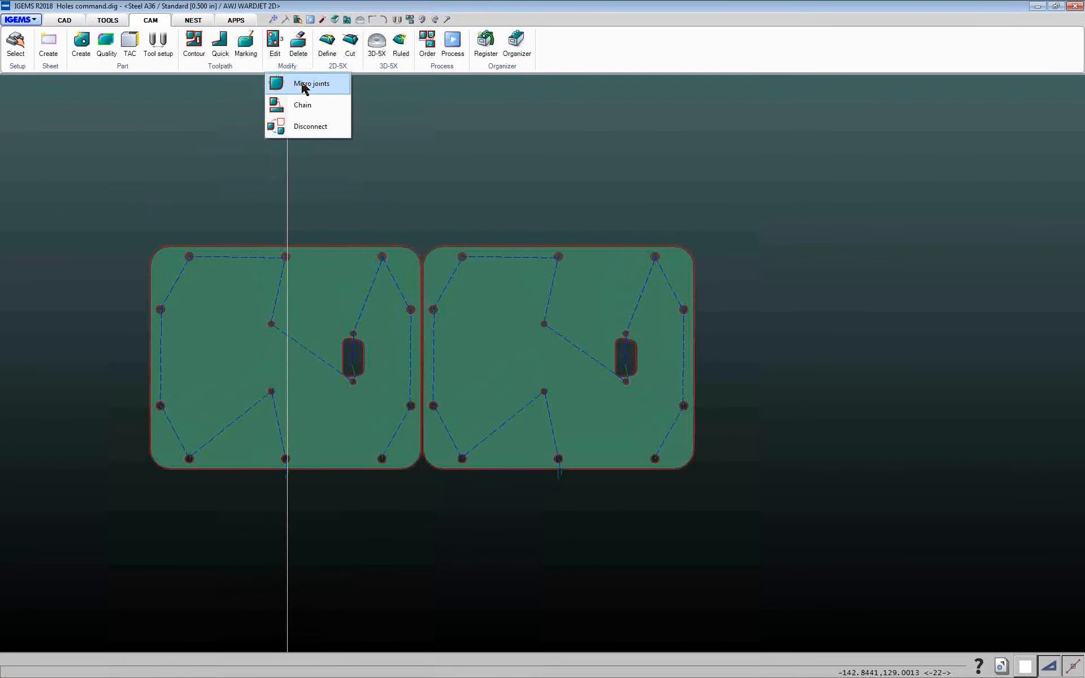
click(303, 85)
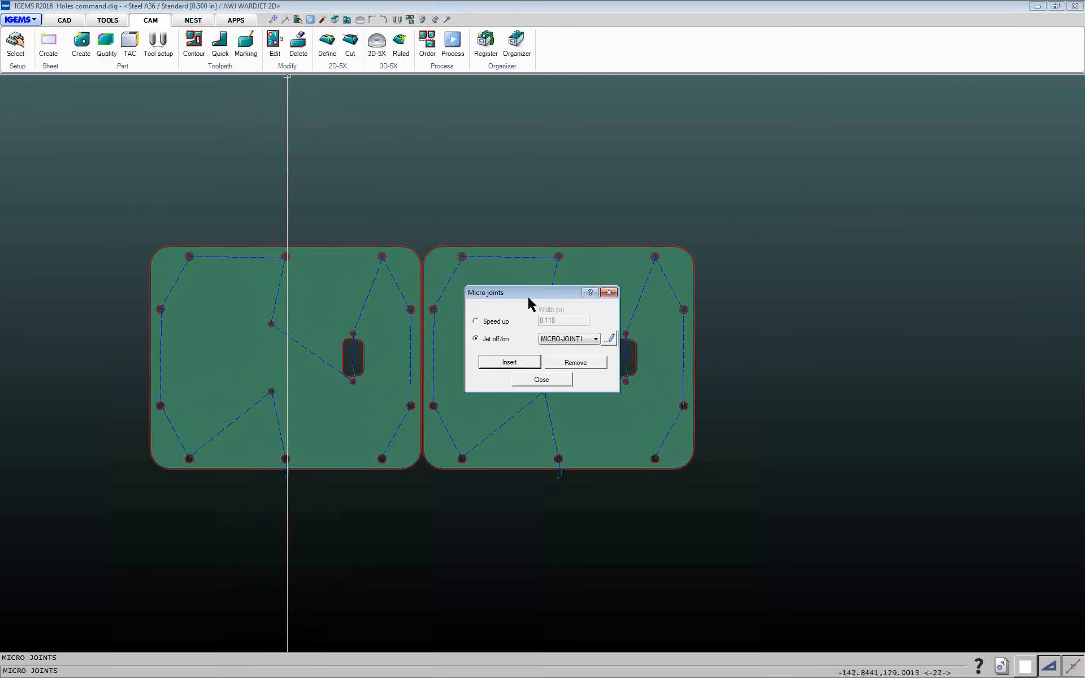
drag(528, 298, 459, 263)
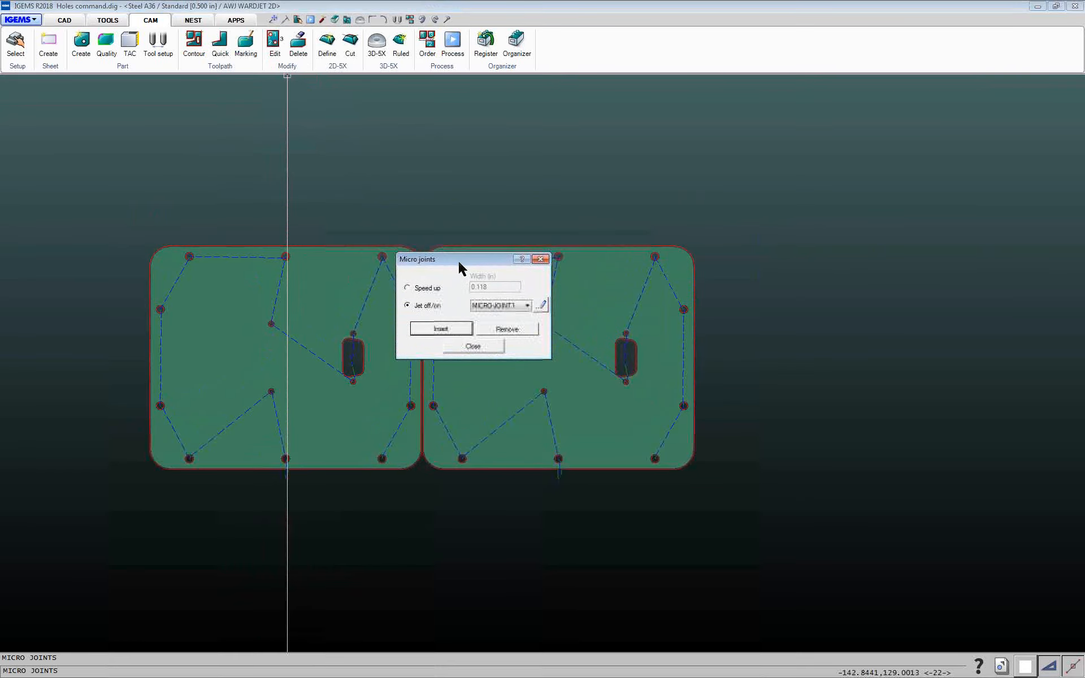
click(520, 306)
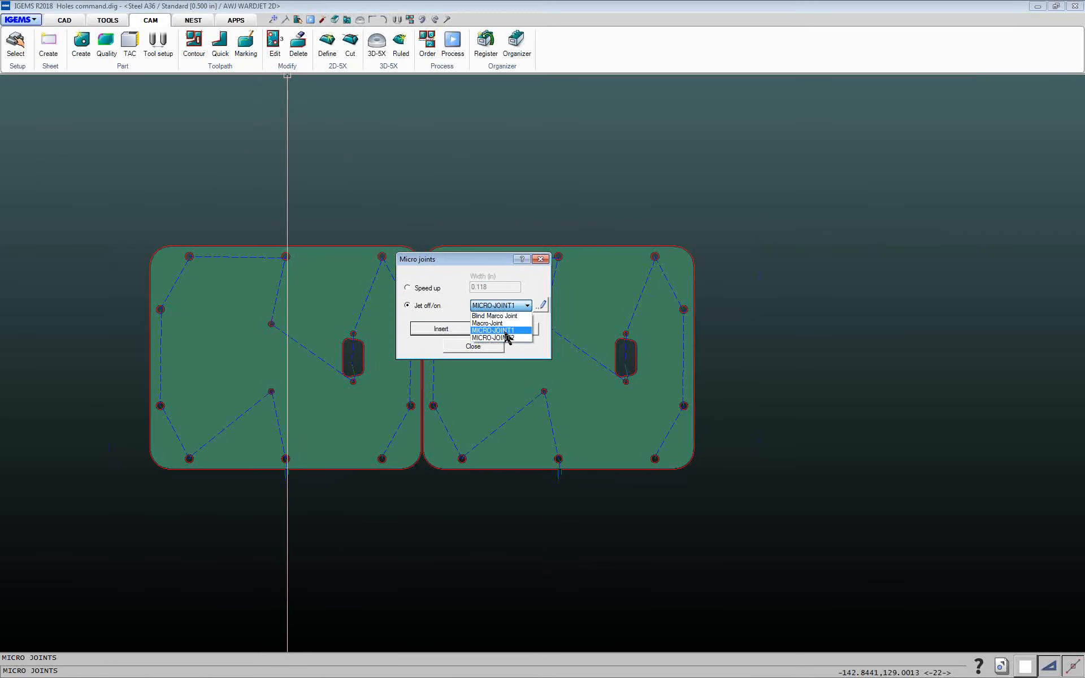
click(506, 333)
click(542, 307)
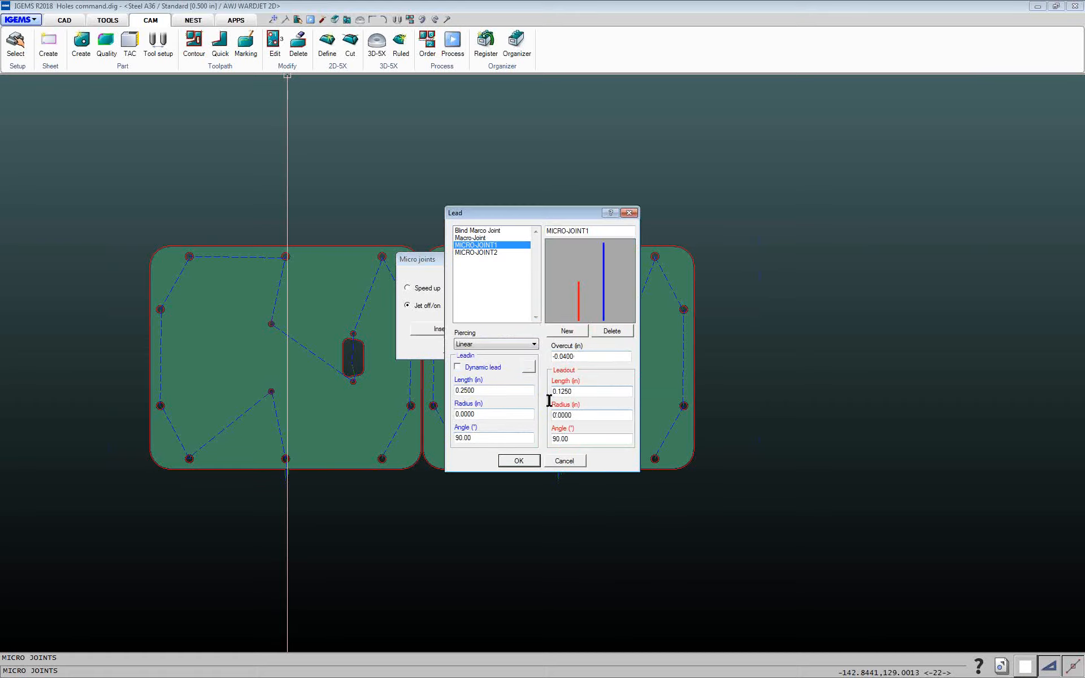
click(517, 462)
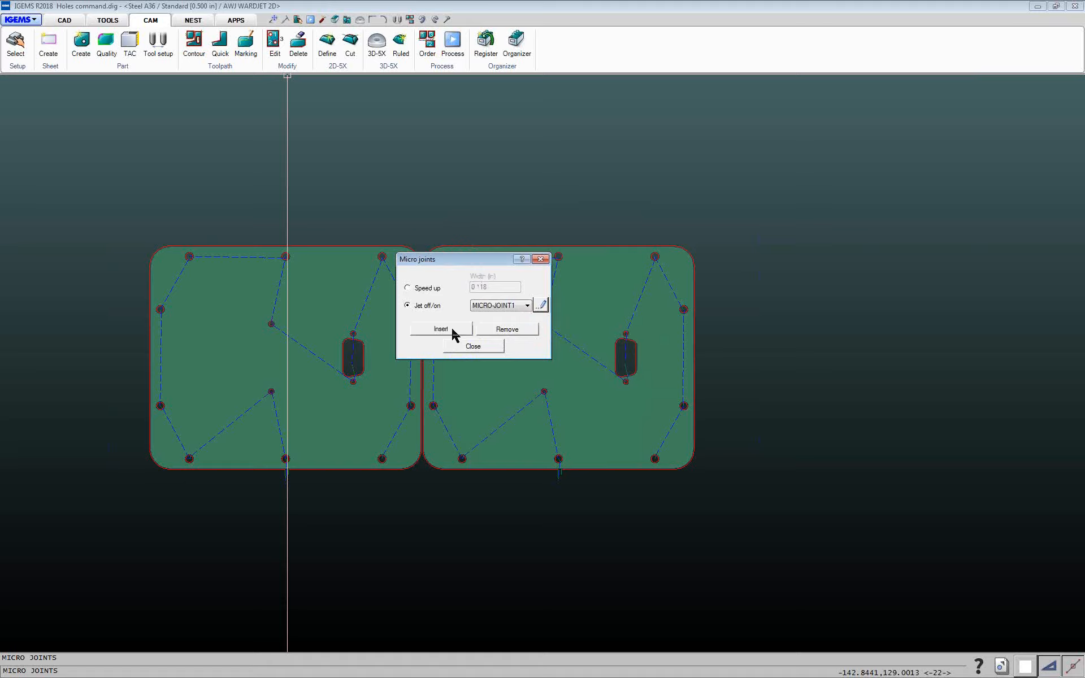
Insert micro joints on the top and right edges of the right part's outer contour
click(452, 330)
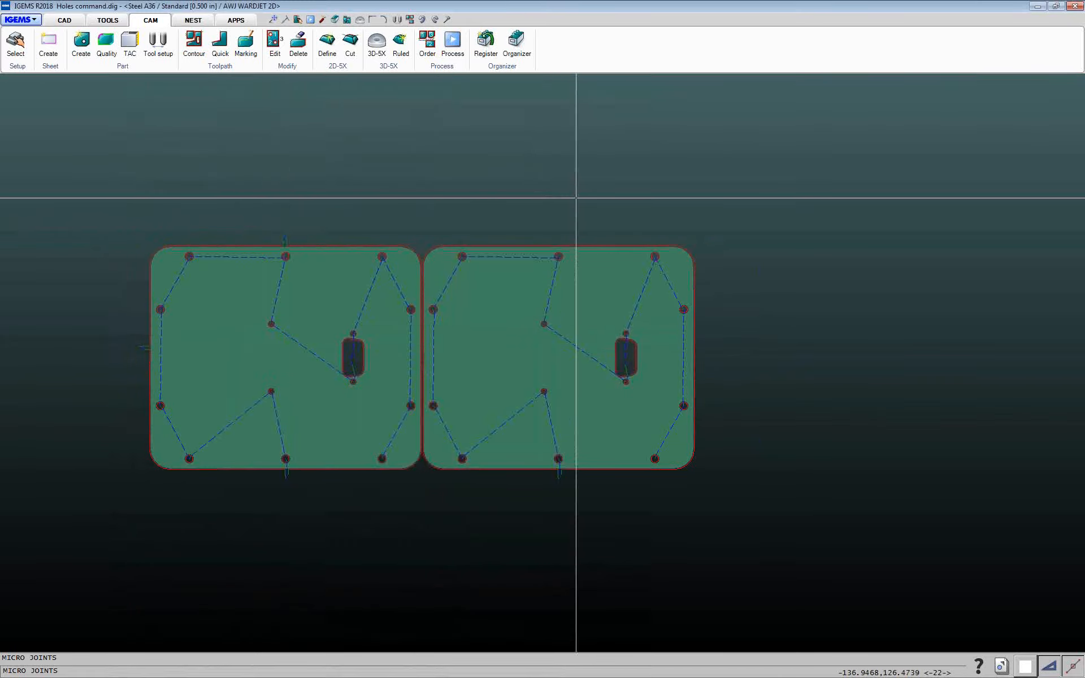
click(557, 246)
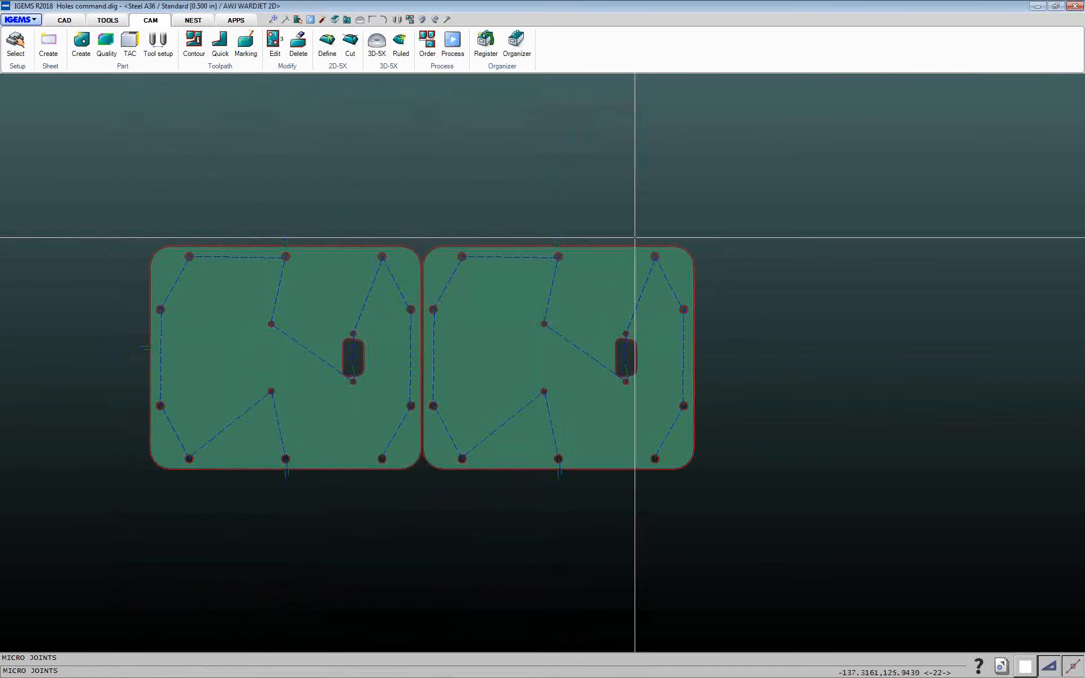
click(707, 373)
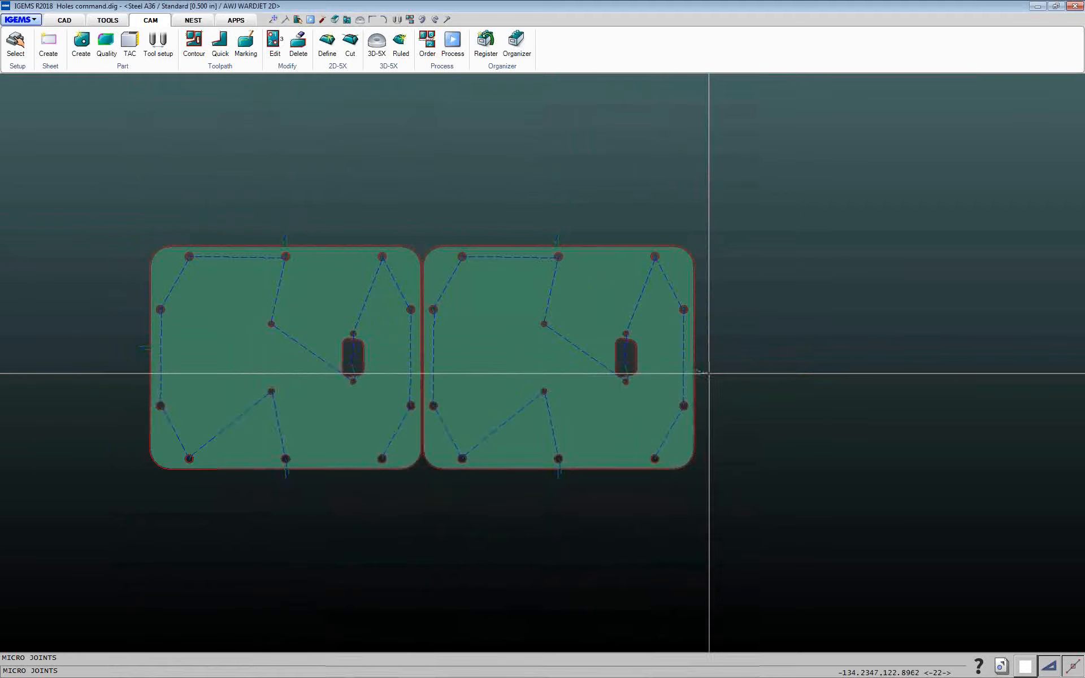
right_click(739, 324)
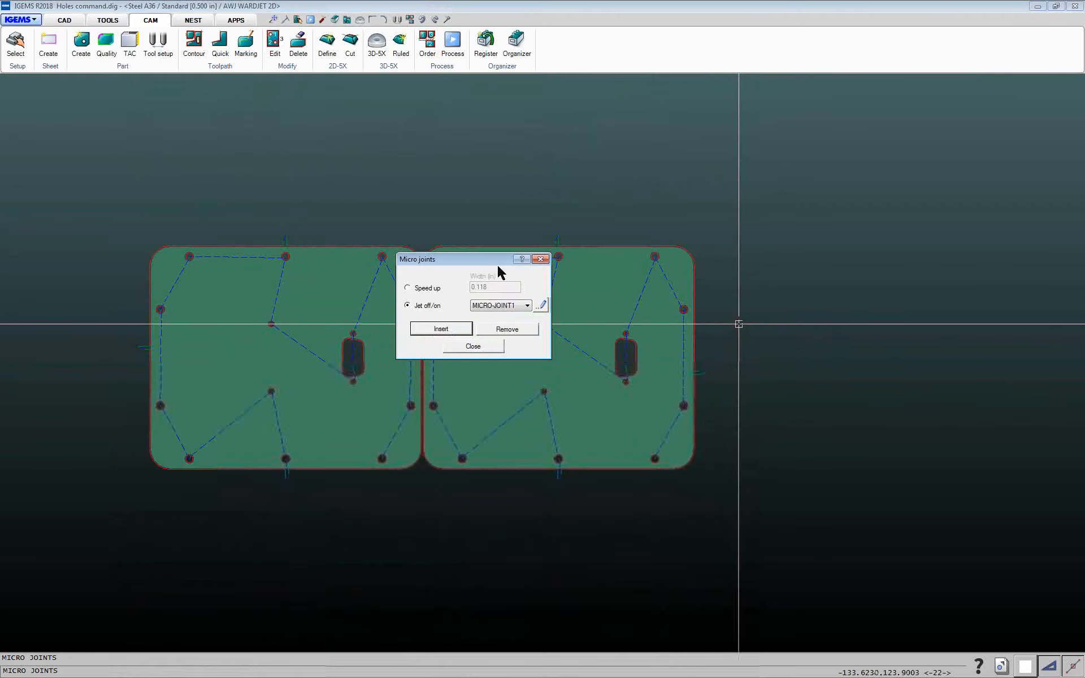
Remove the micro joints by window-selecting the parts, then close the Micro joints dialog
drag(467, 260, 448, 241)
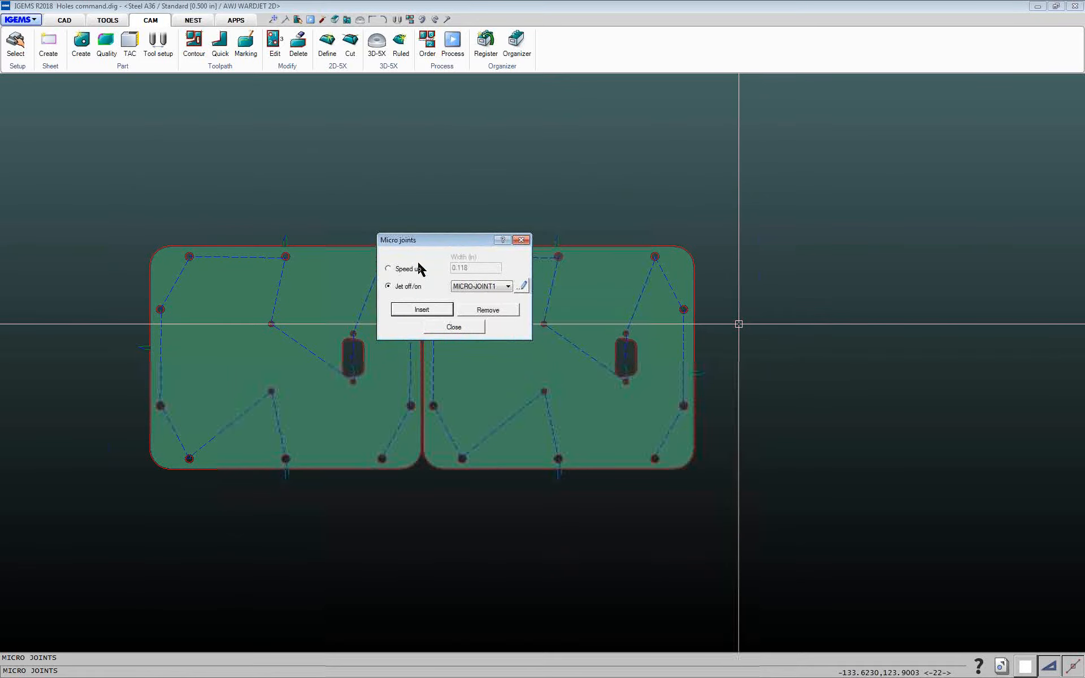
click(488, 310)
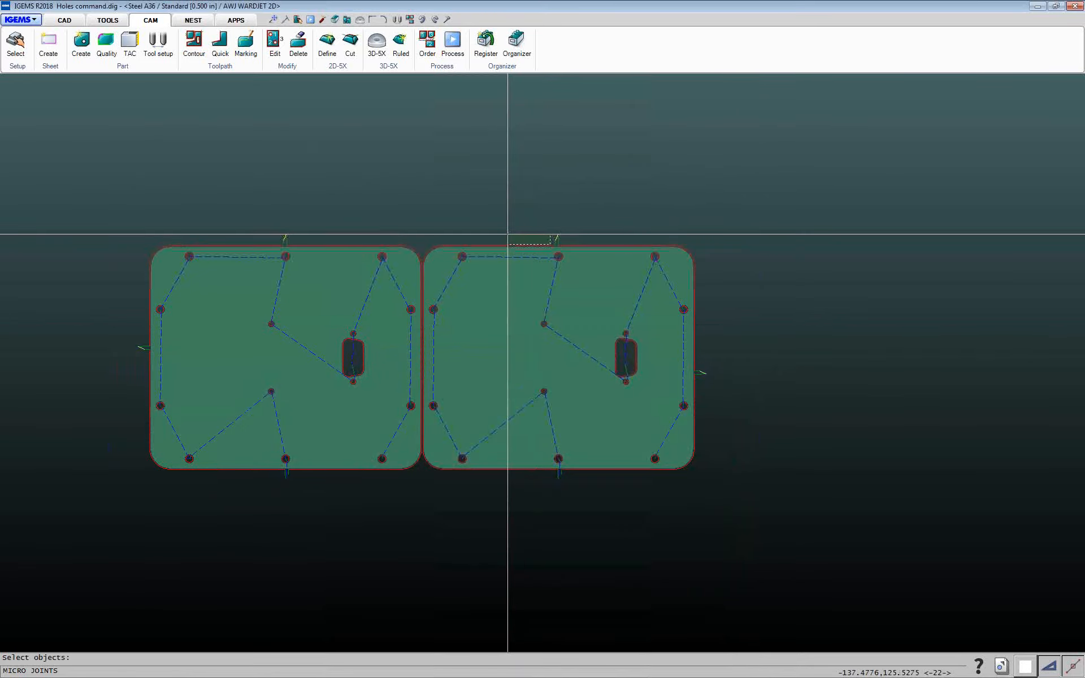
click(93, 188)
click(934, 395)
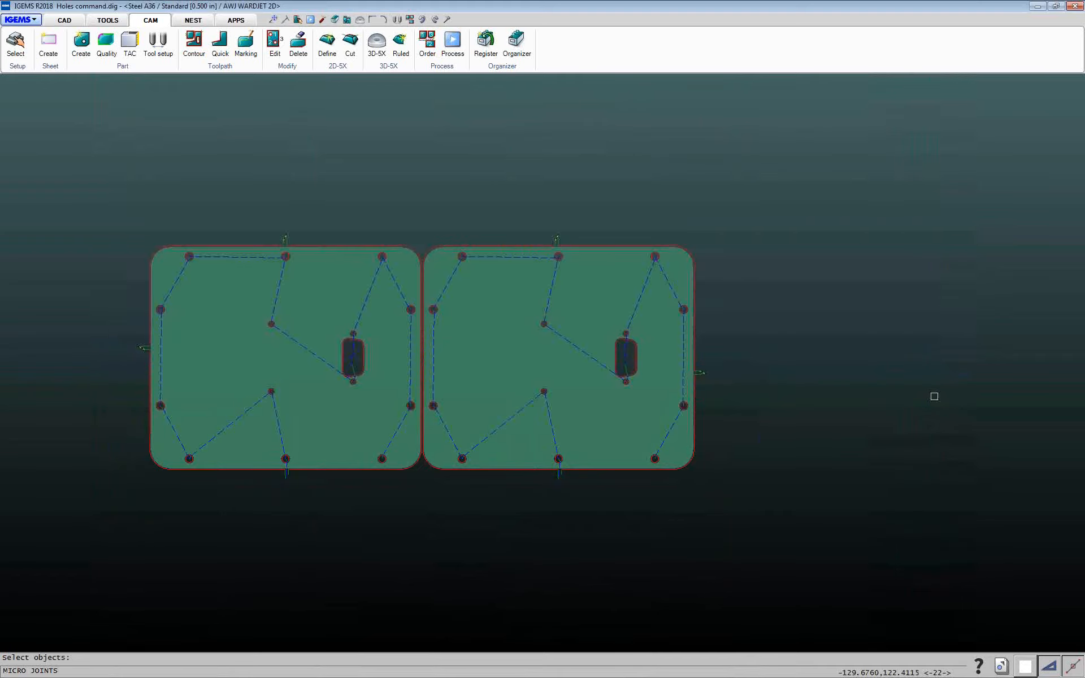
right_click(930, 397)
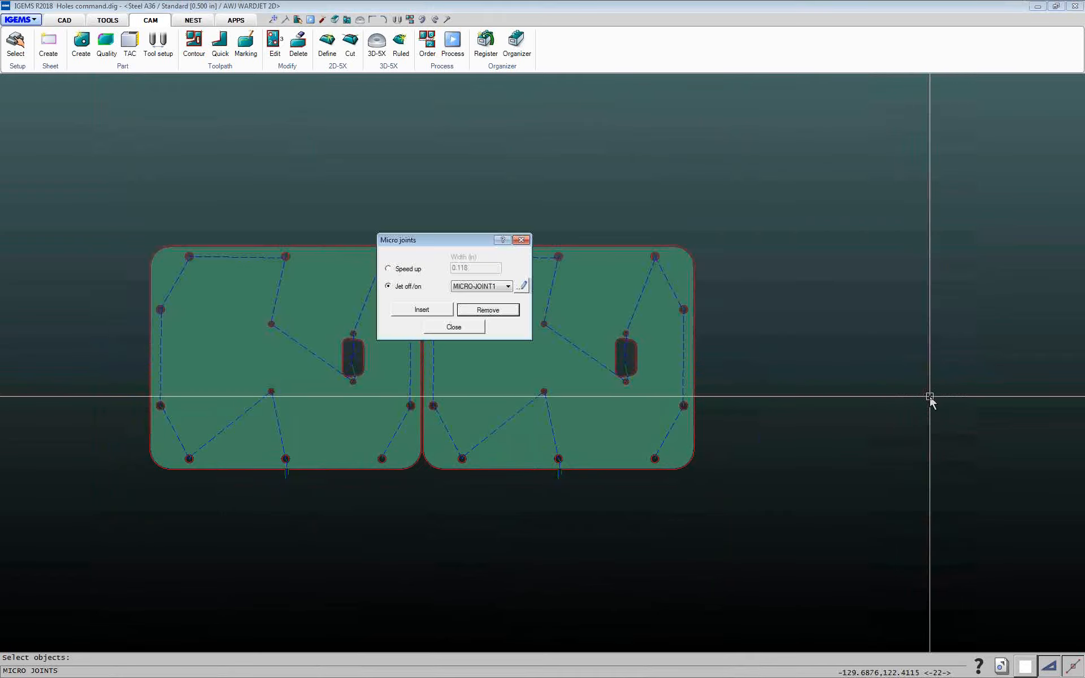
click(462, 332)
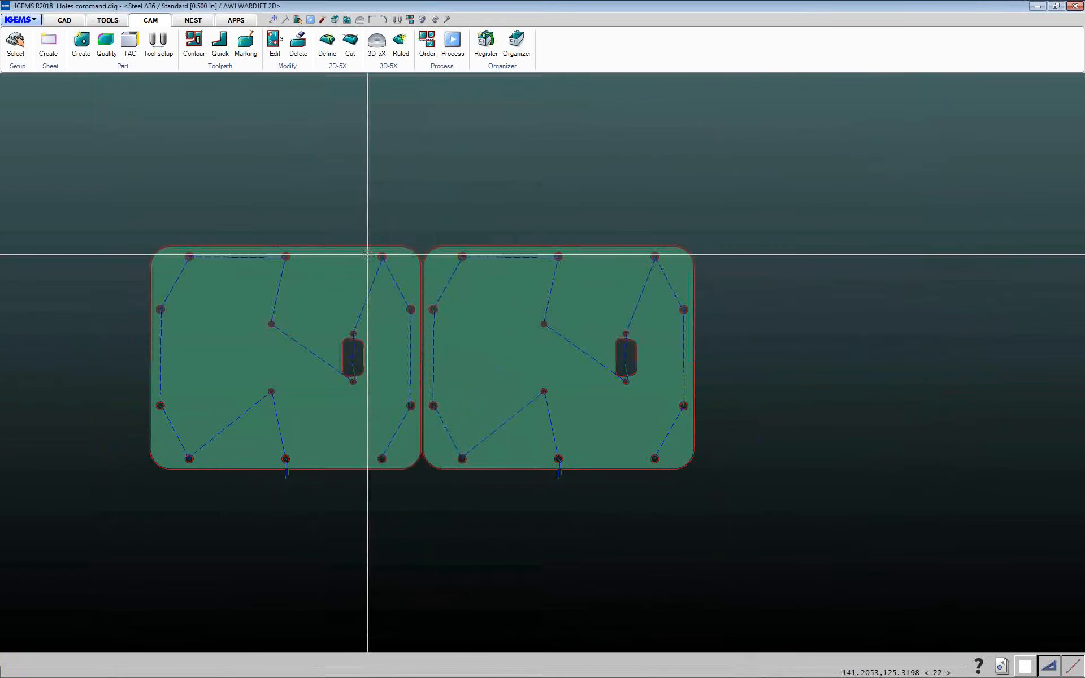
Open the Join-Split.dig drawing from the recent files list
middle_drag(335, 234, 385, 209)
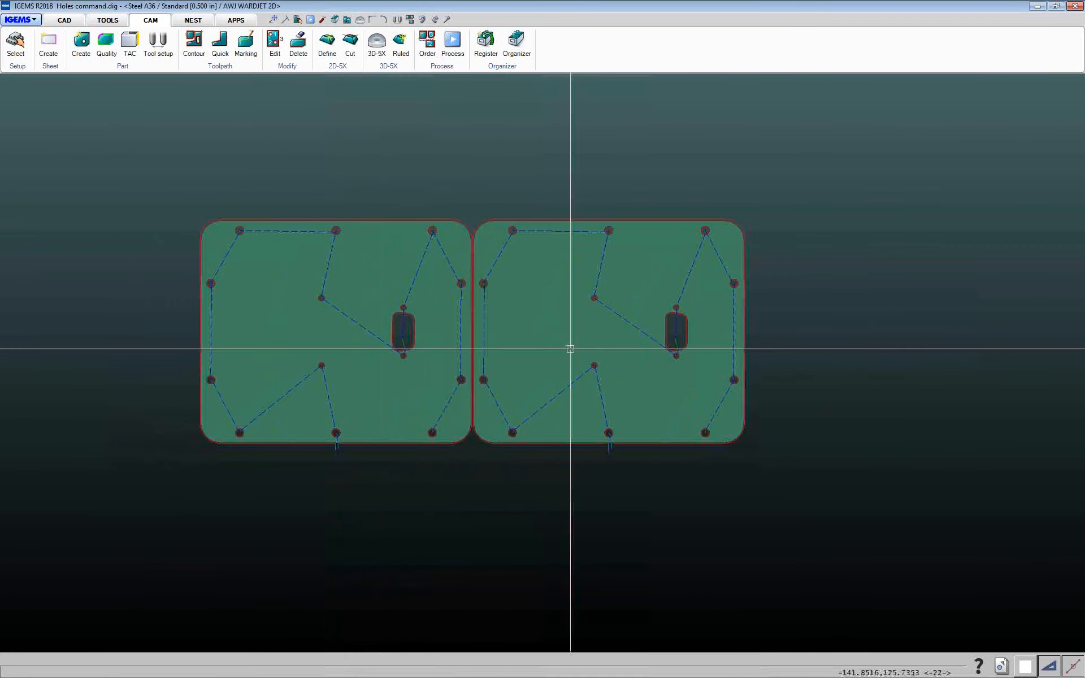
click(1001, 669)
click(853, 642)
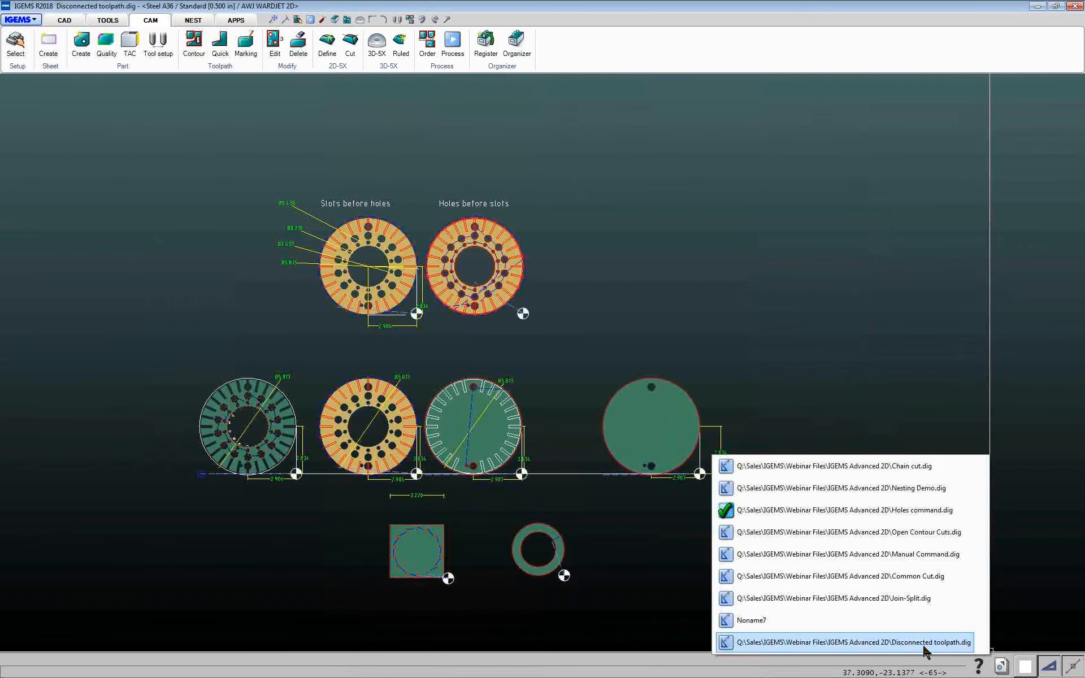
click(898, 600)
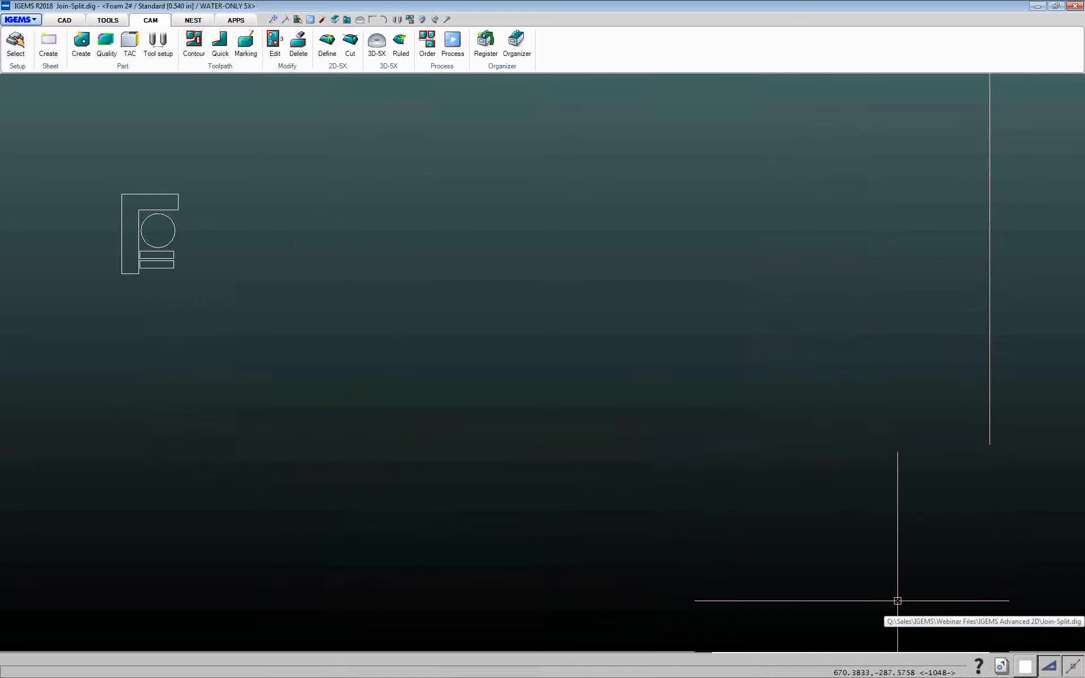
scroll(242, 308, up, 3)
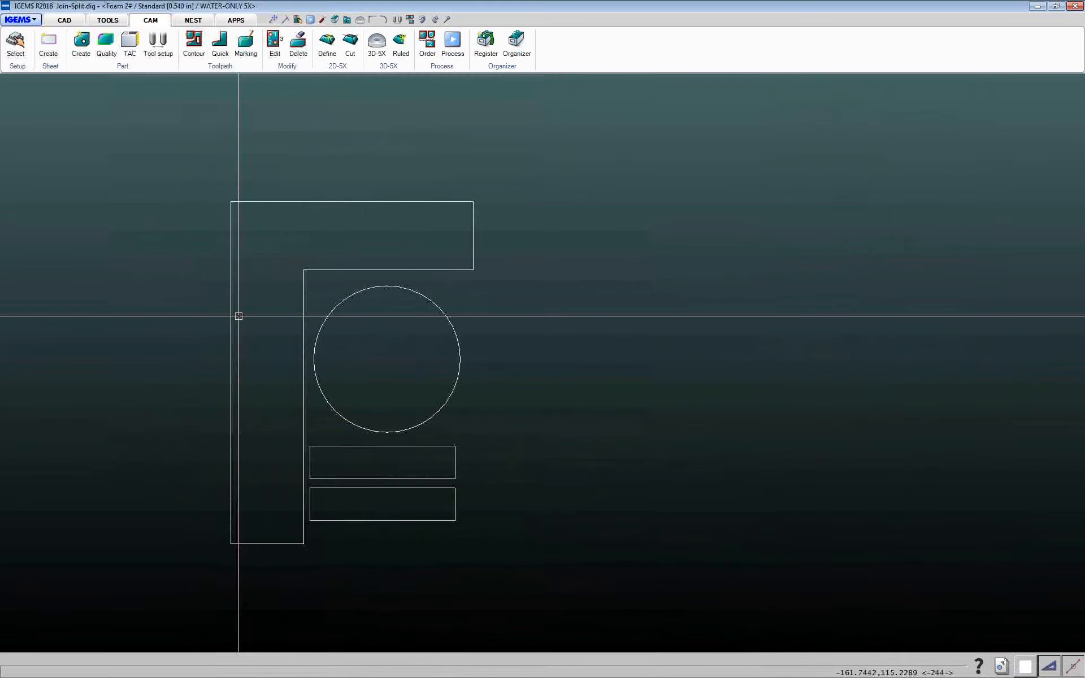
Create a part named Test Cut Shape from all the drawing's geometry
click(126, 67)
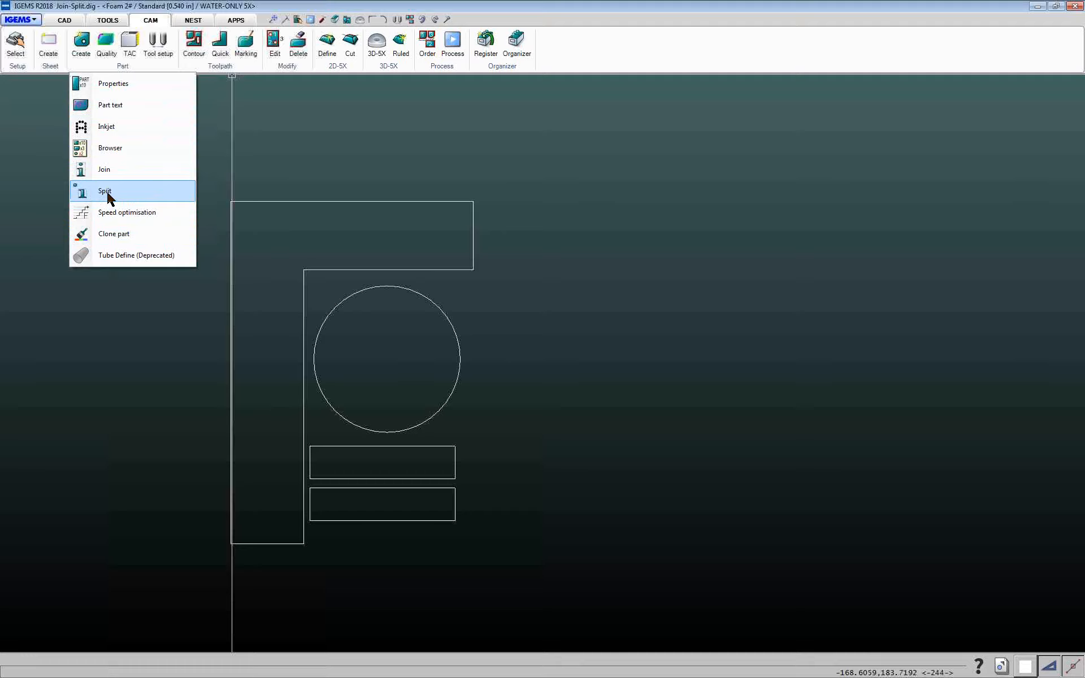
click(219, 3)
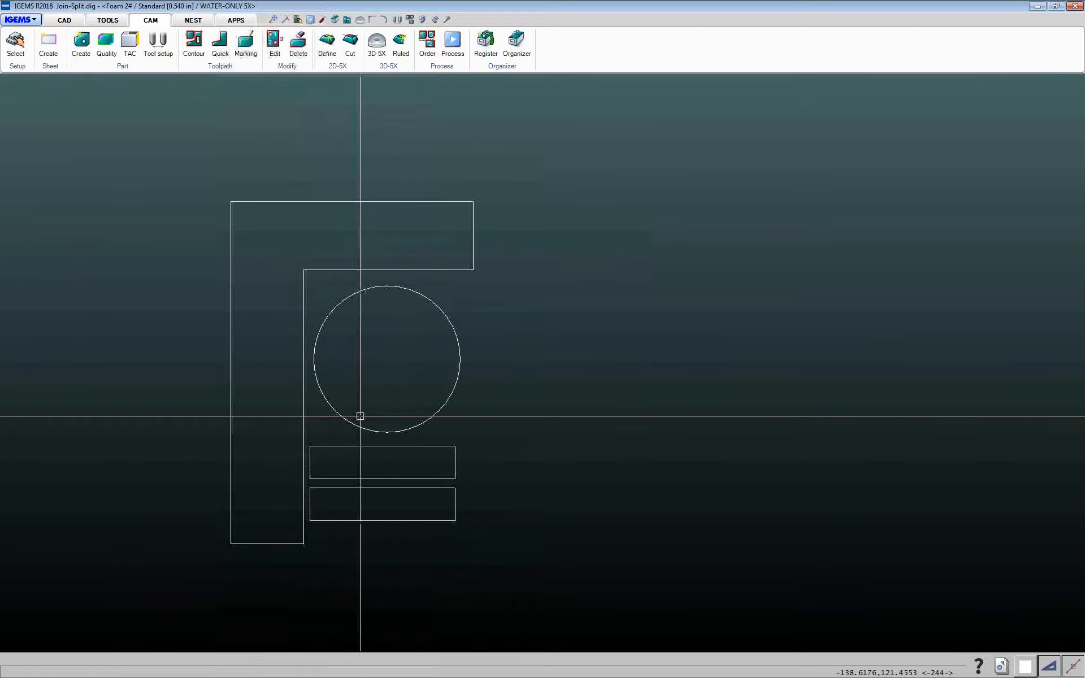
scroll(367, 417, up, 1)
scroll(368, 417, down, 3)
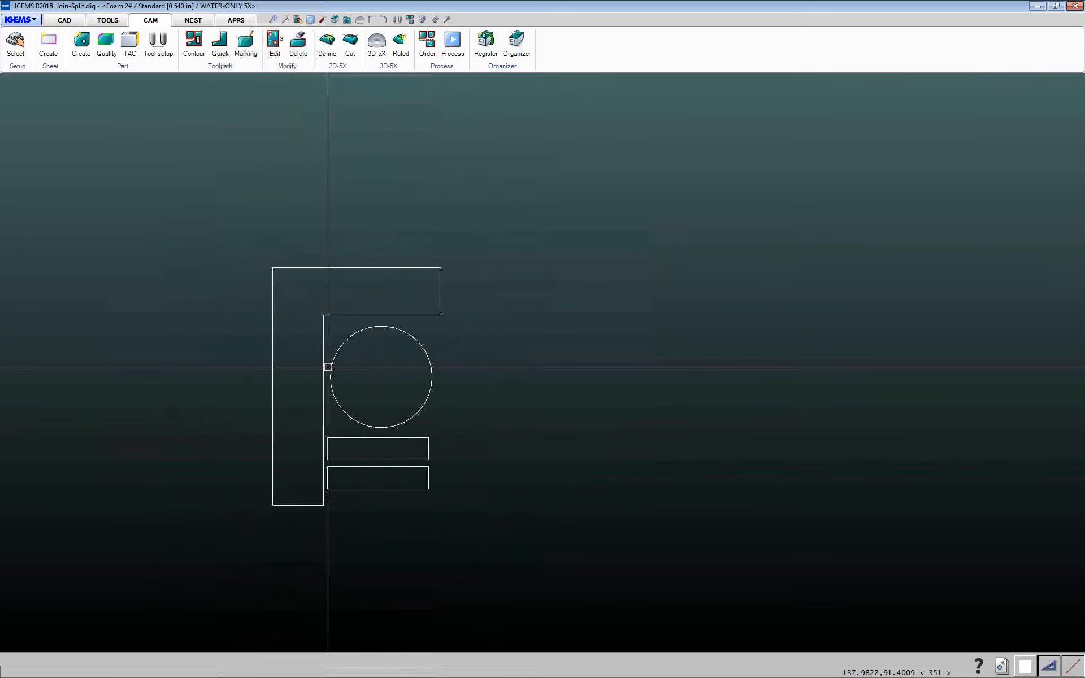
middle_drag(361, 368, 252, 335)
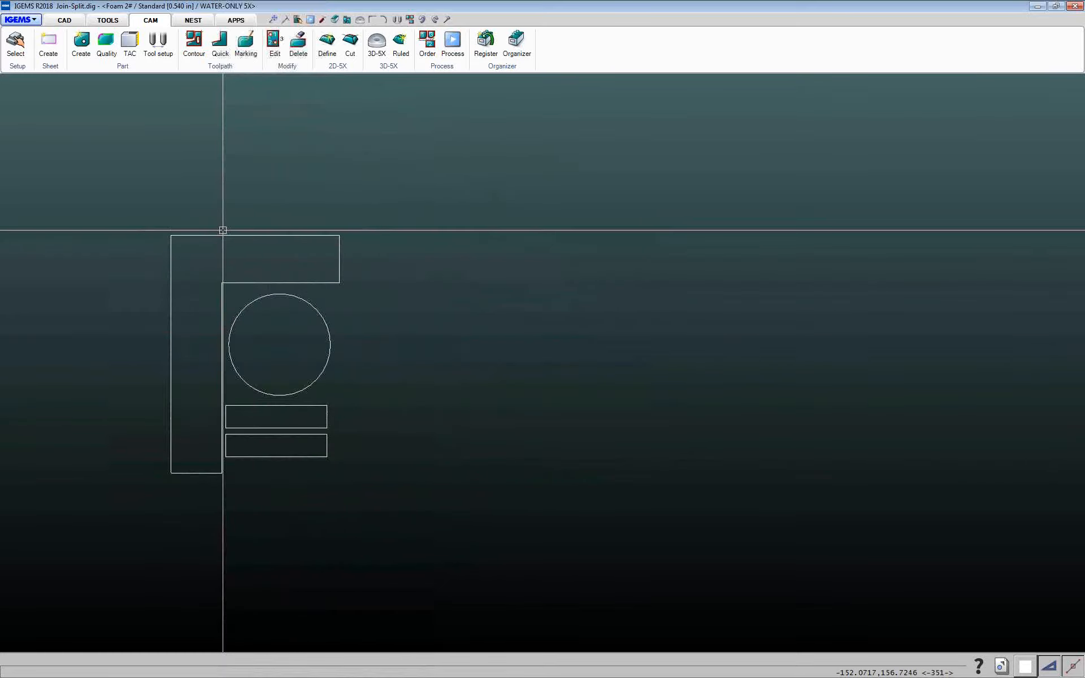
click(84, 46)
drag(115, 191, 455, 515)
right_click(456, 515)
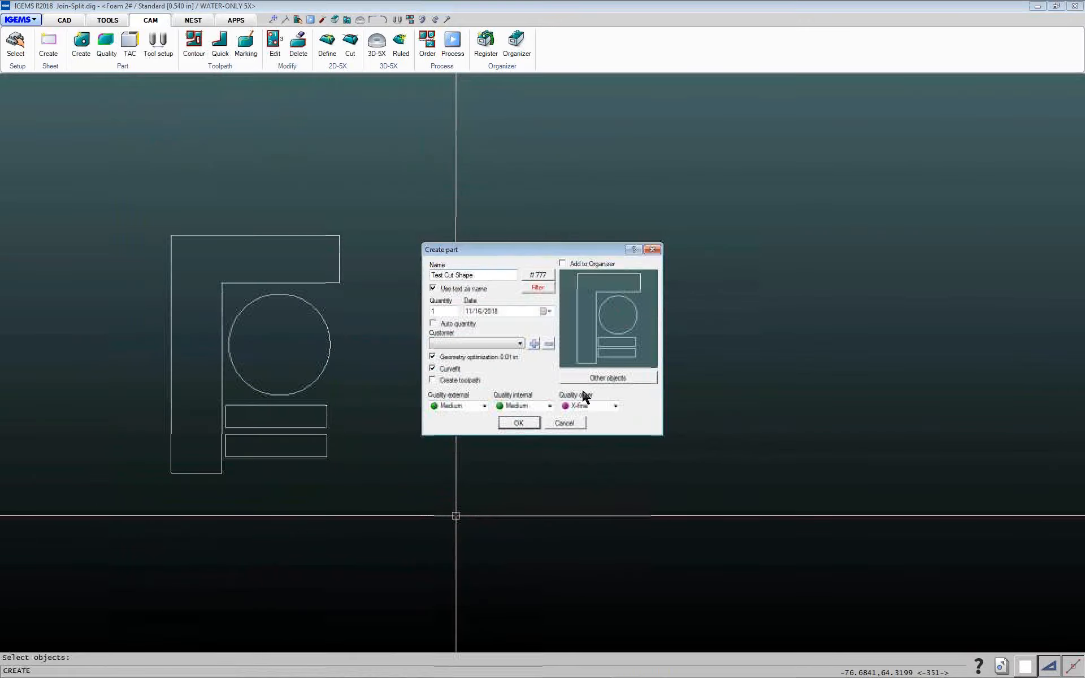
click(518, 423)
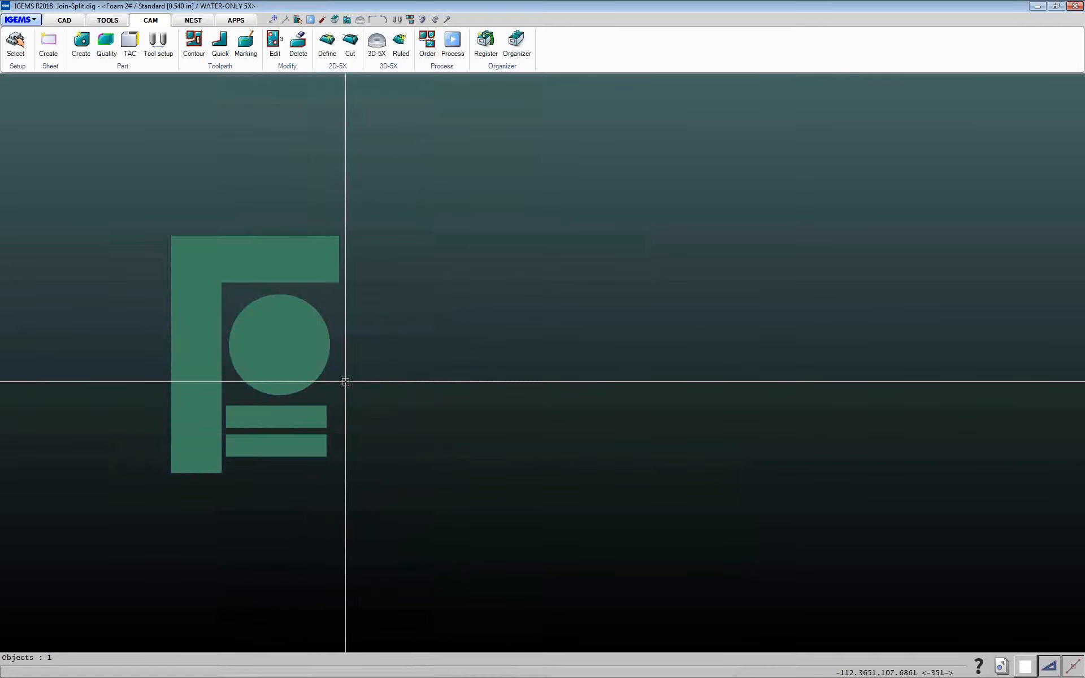
Join the circle and the two bars to the L-shaped Test Cut Shape part by window-selecting them
scroll(346, 383, up, 1)
scroll(347, 383, down, 3)
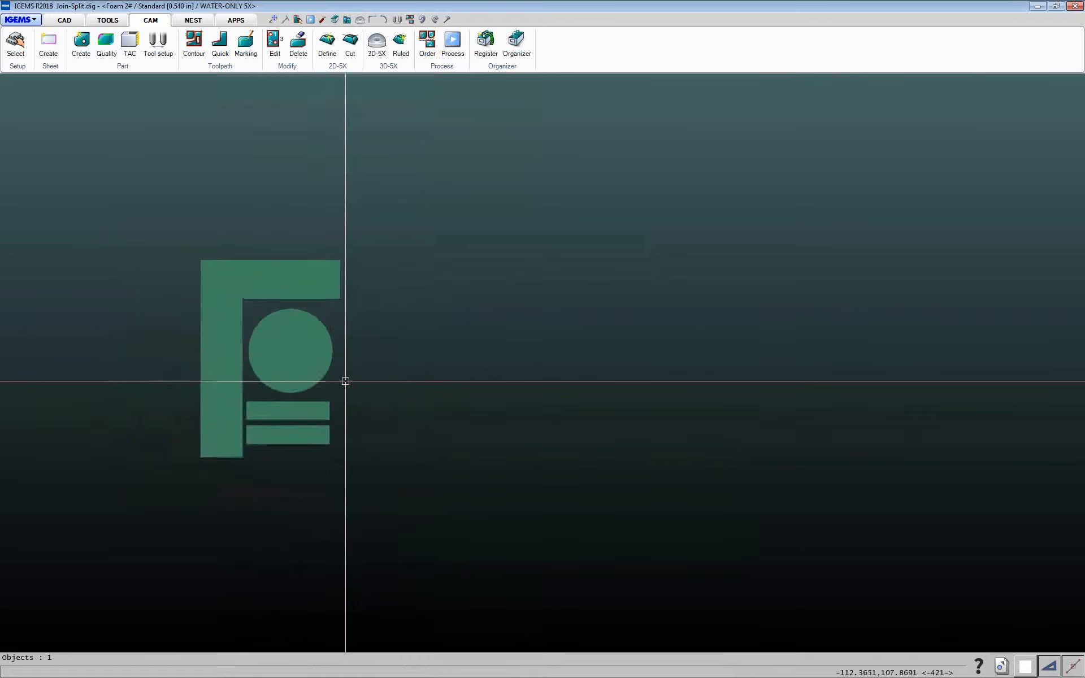
click(120, 67)
click(107, 169)
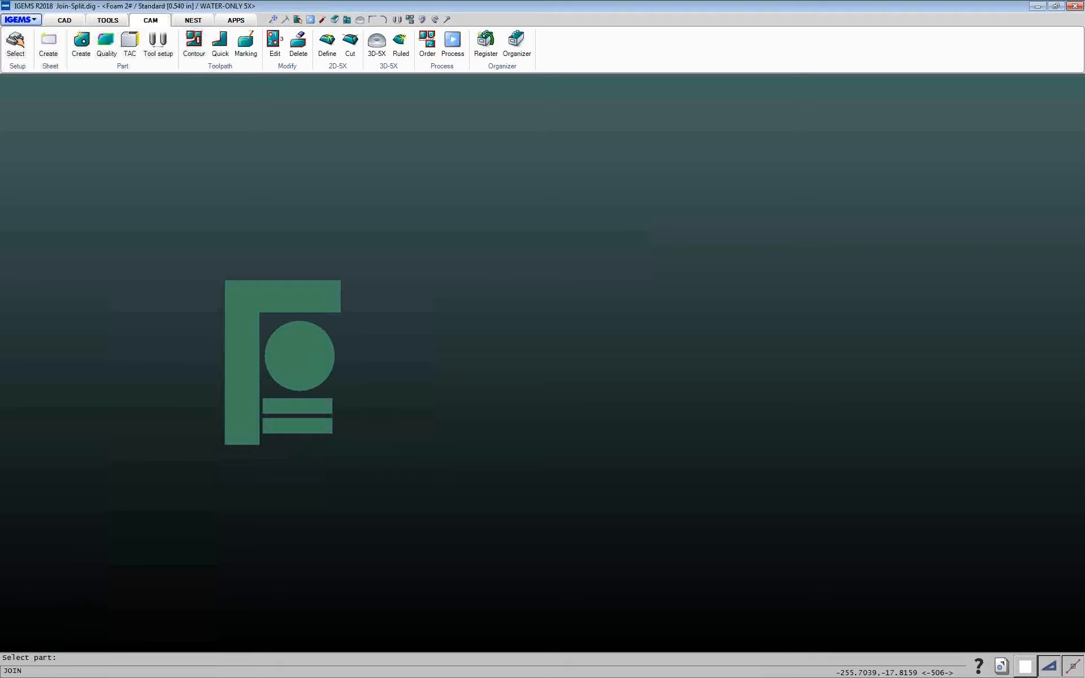
click(279, 279)
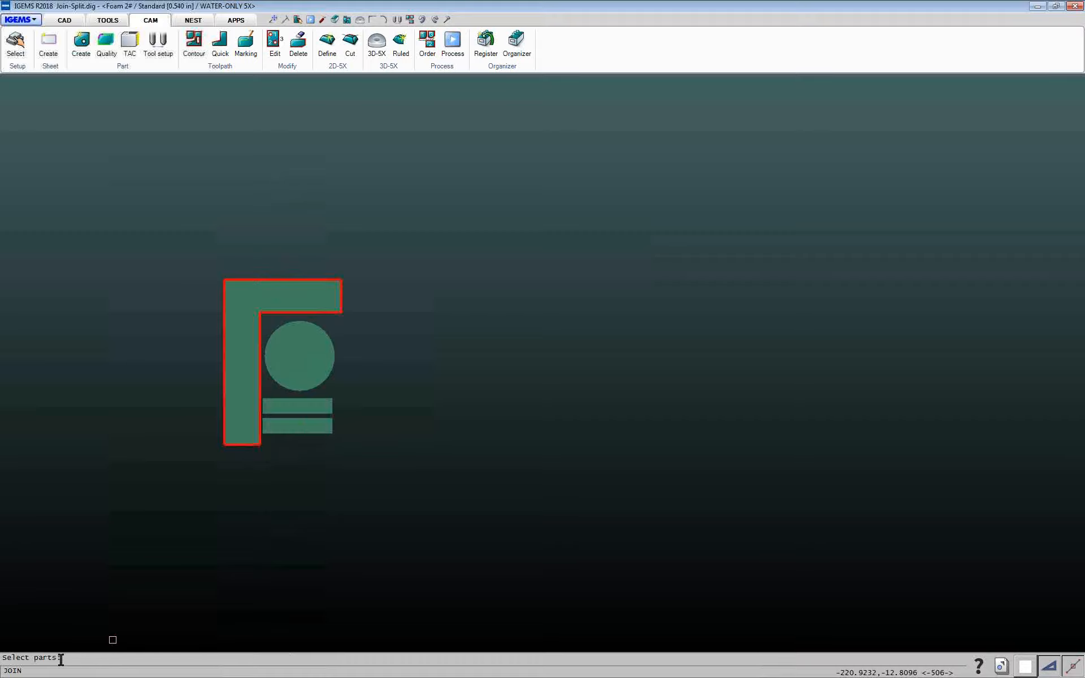
drag(164, 237, 467, 524)
right_click(467, 524)
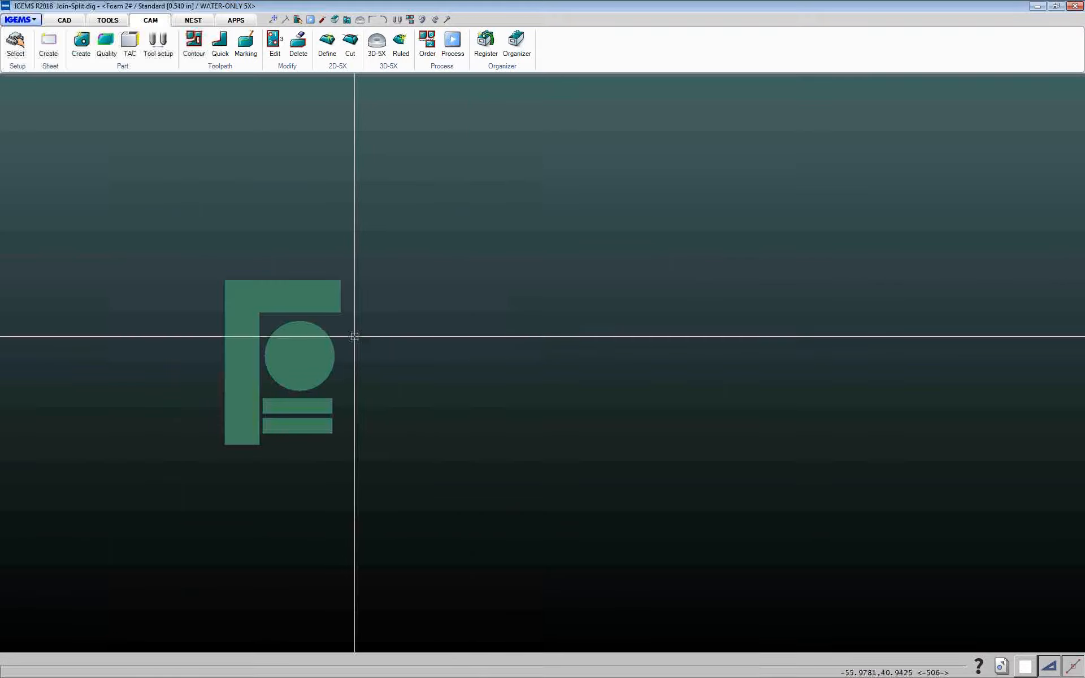
click(326, 281)
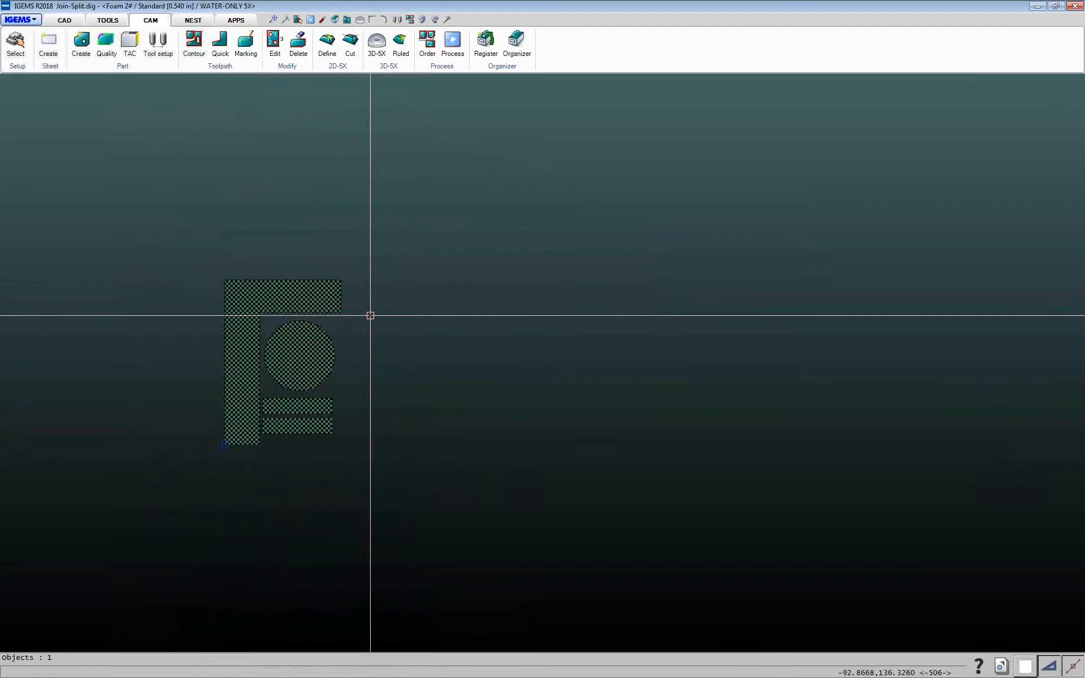
Split the joined part back into its separate parts
click(121, 67)
click(105, 190)
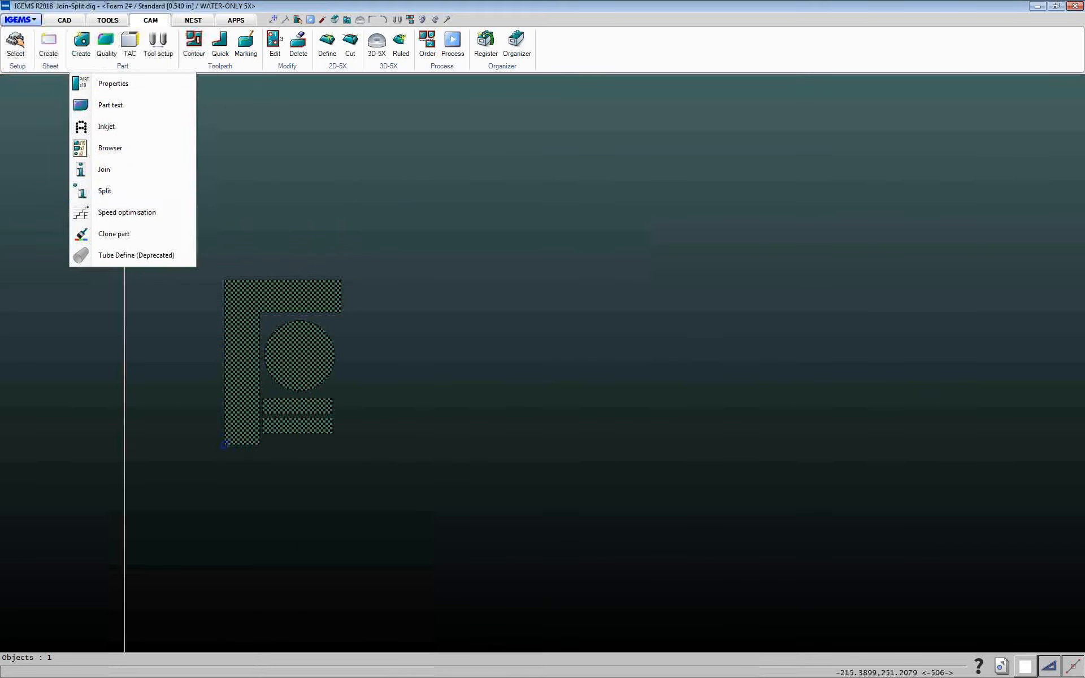
click(265, 280)
key(Escape)
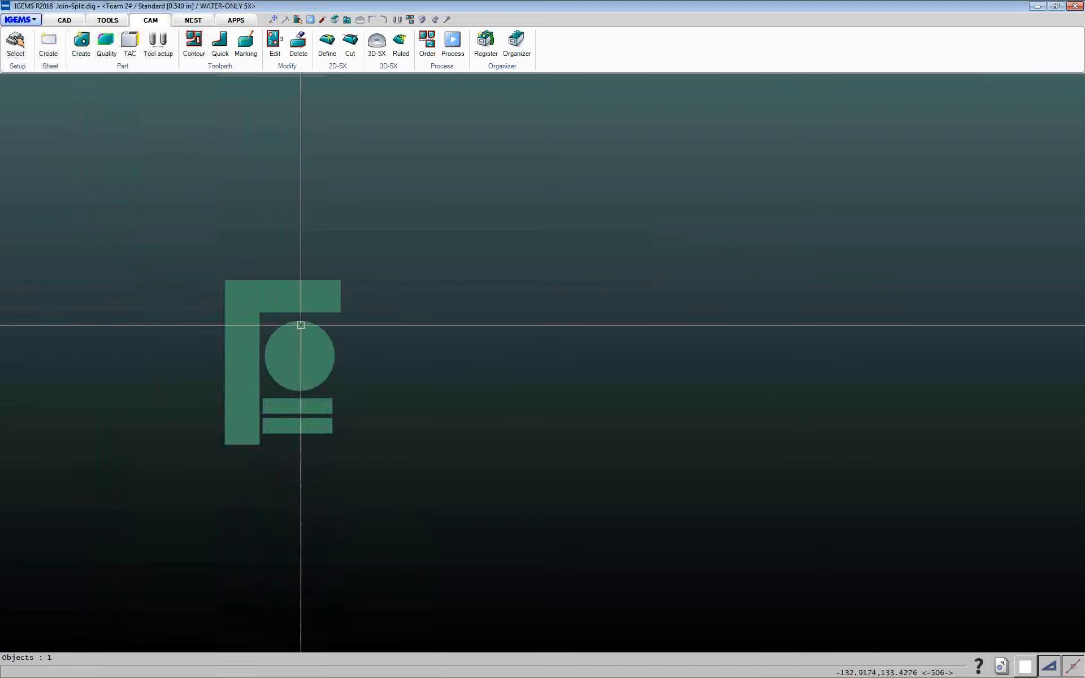
click(301, 322)
key(Escape)
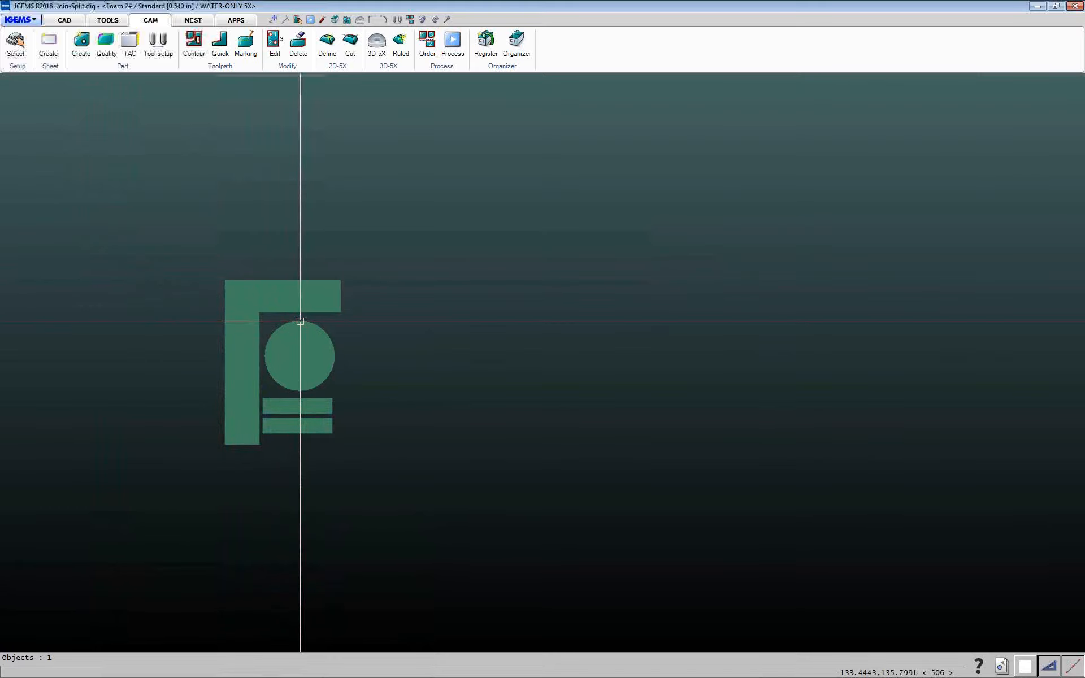
Open the L-shaped part's properties and set its Quantity to 10 and Rotation step to 180
middle_drag(443, 315, 404, 297)
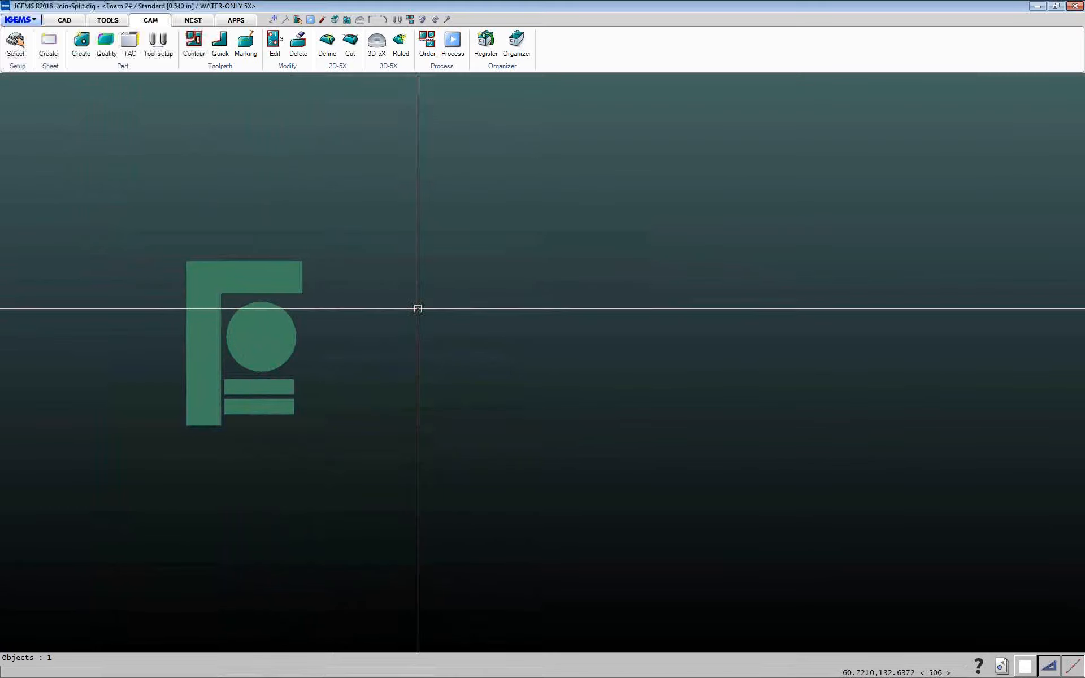
scroll(418, 308, down, 1)
scroll(476, 342, down, 1)
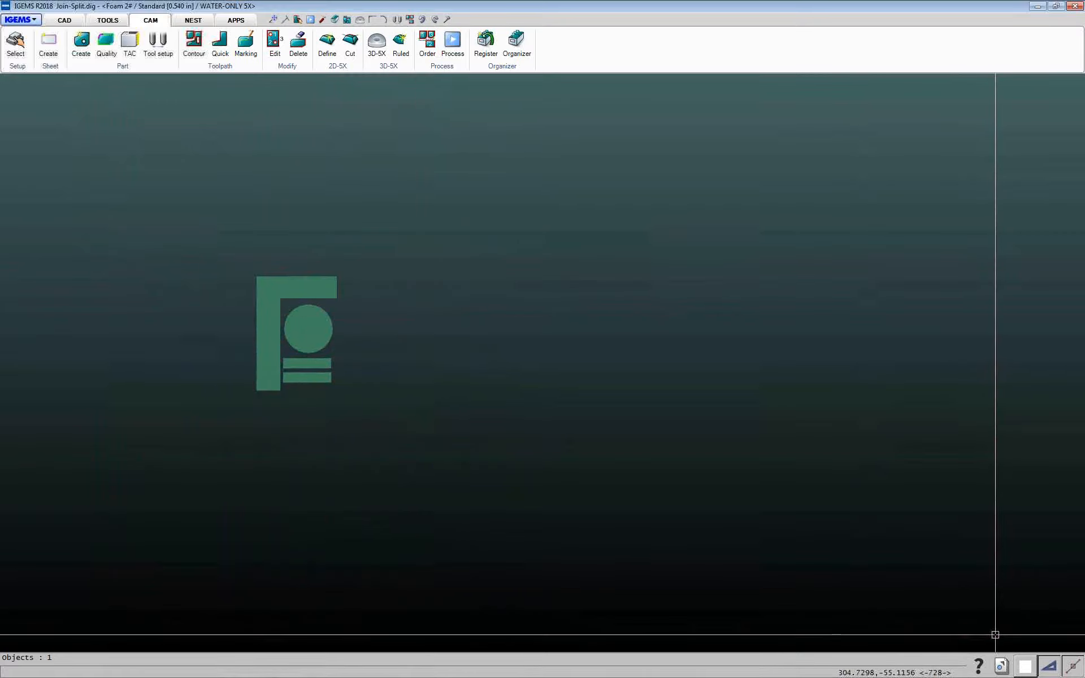
click(126, 69)
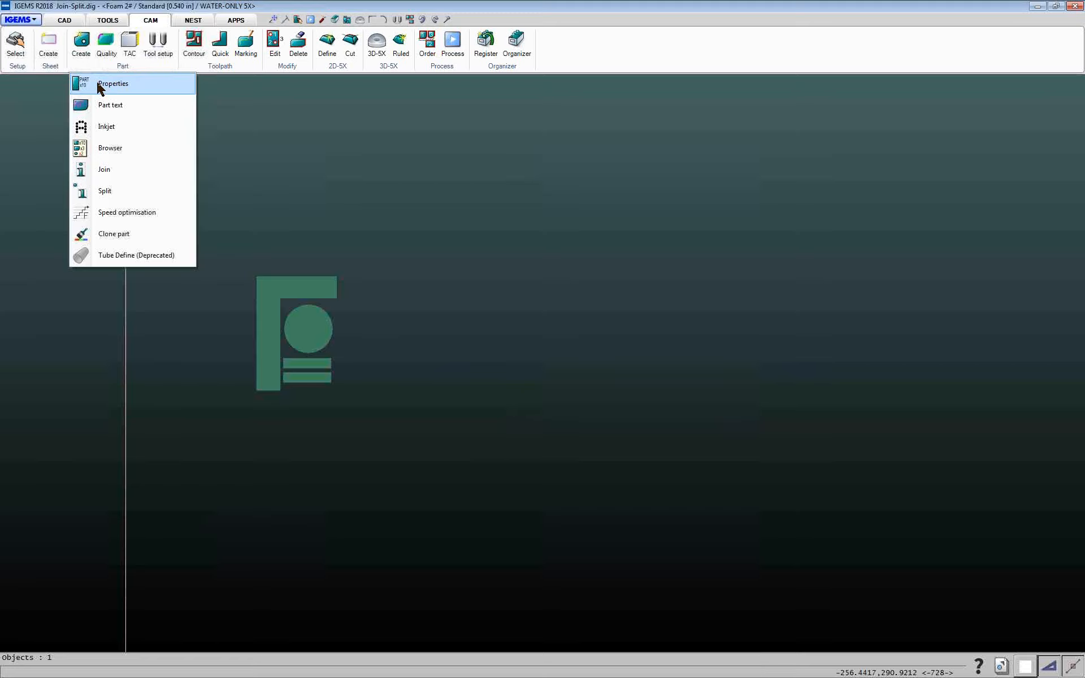
click(113, 83)
click(303, 277)
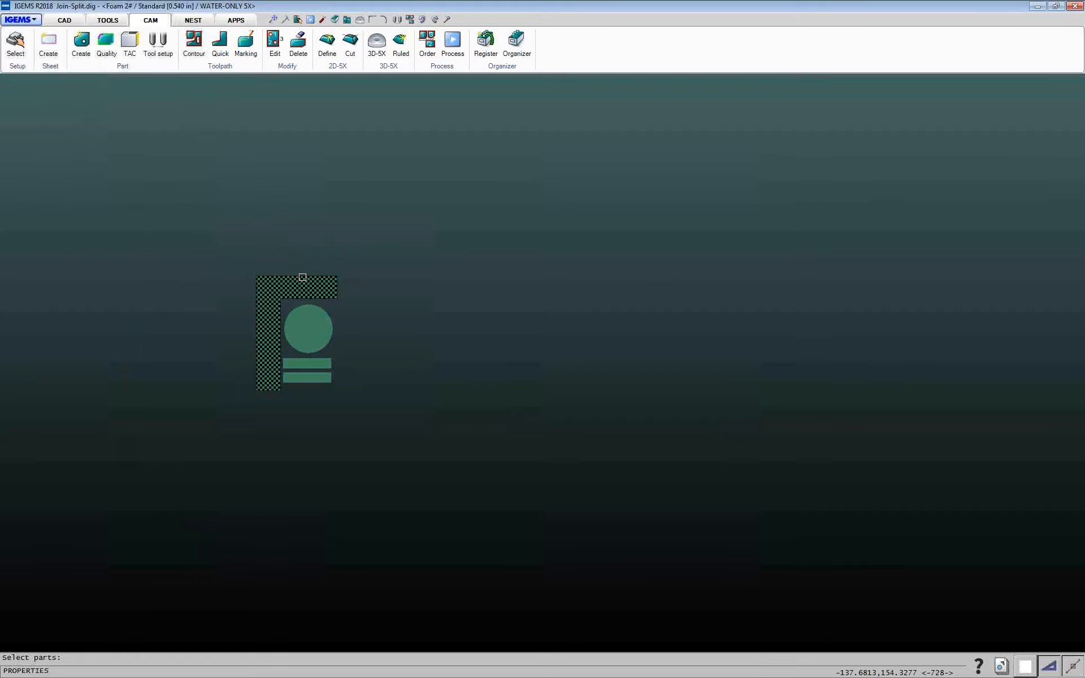
right_click(301, 275)
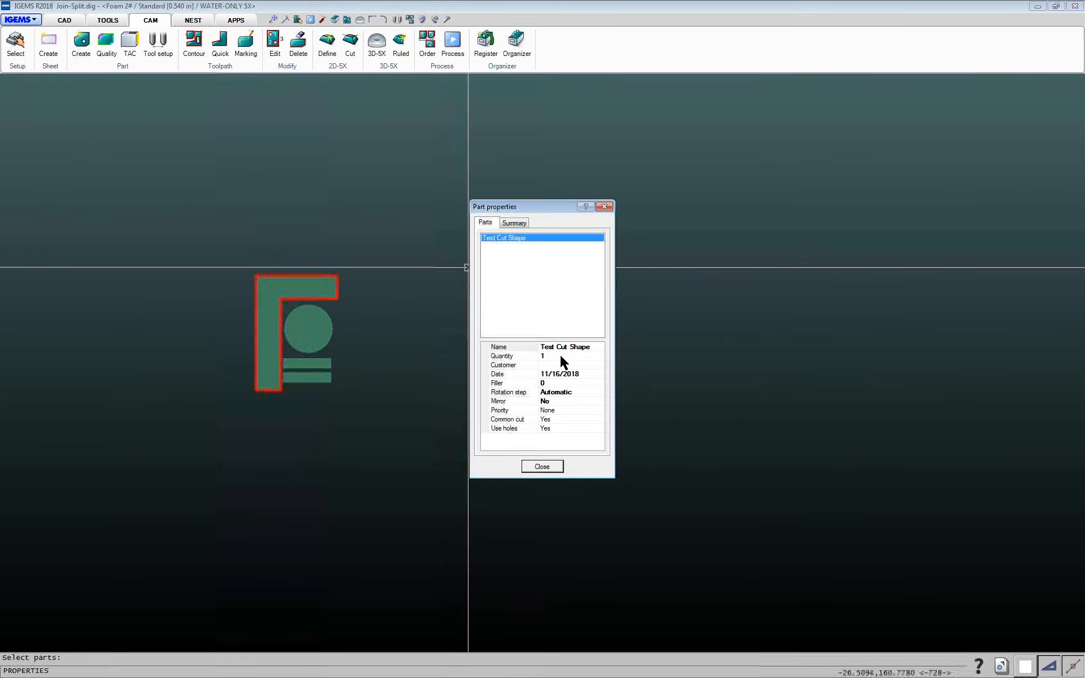
click(560, 356)
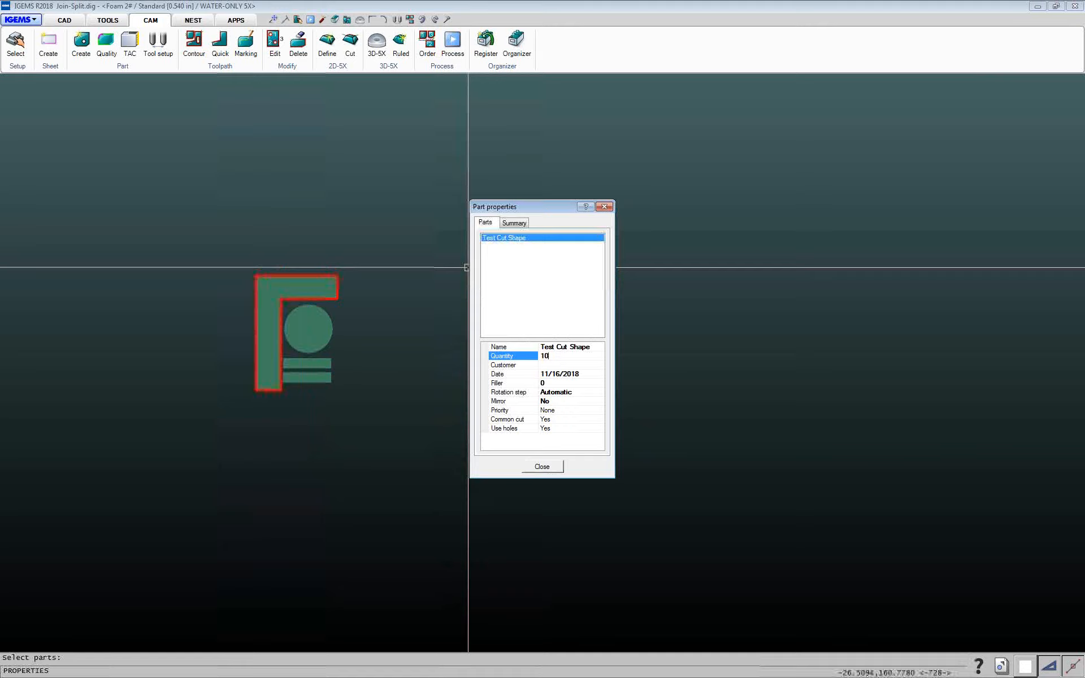
click(596, 348)
click(566, 366)
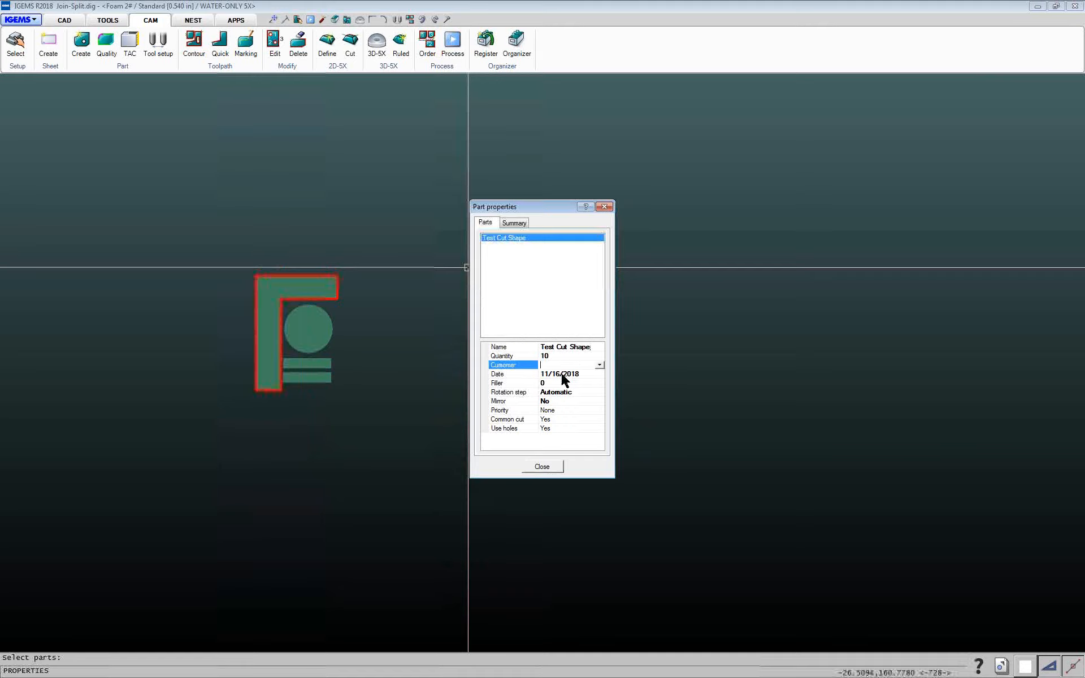
click(560, 392)
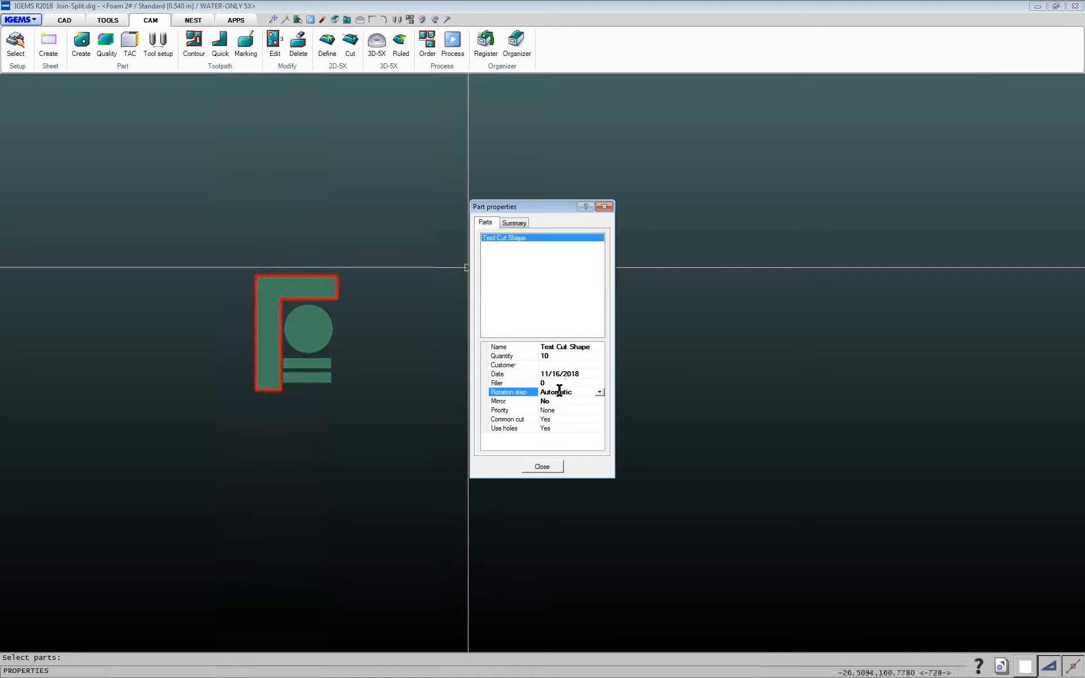
click(601, 392)
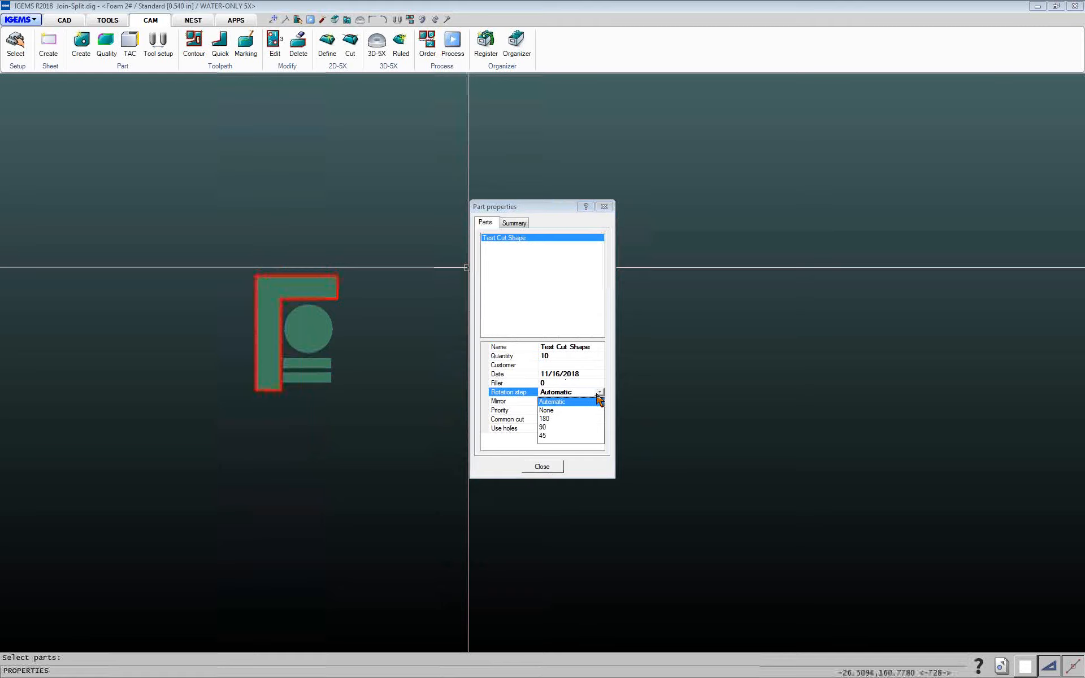
click(544, 419)
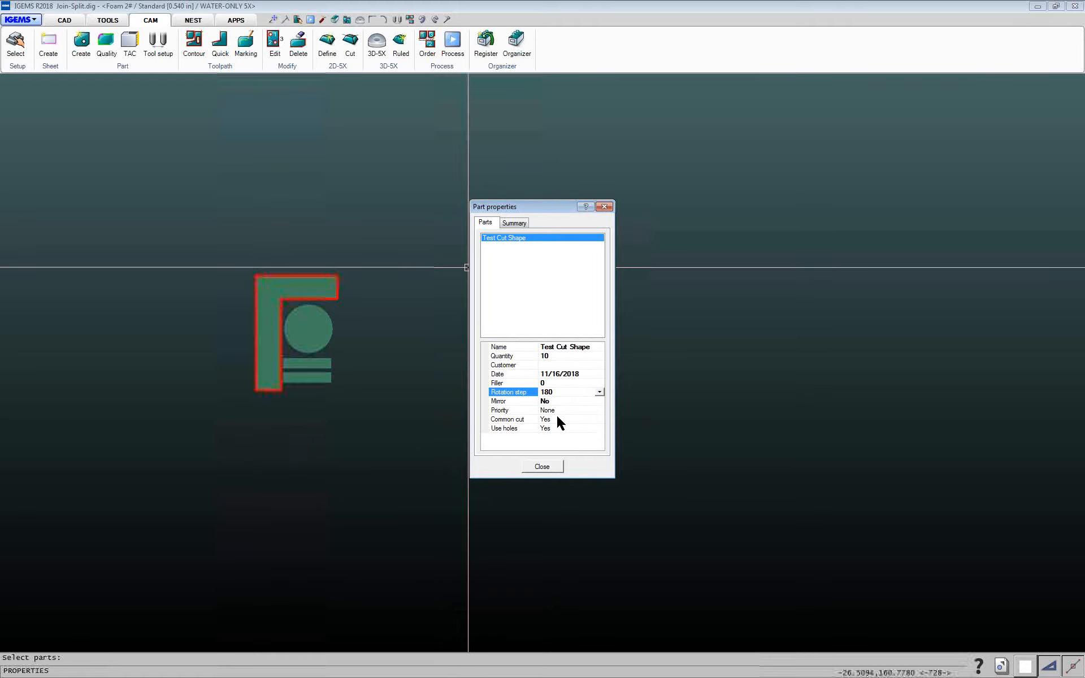
Review the part's length, area and weight summary, then close the Part properties dialog
click(515, 223)
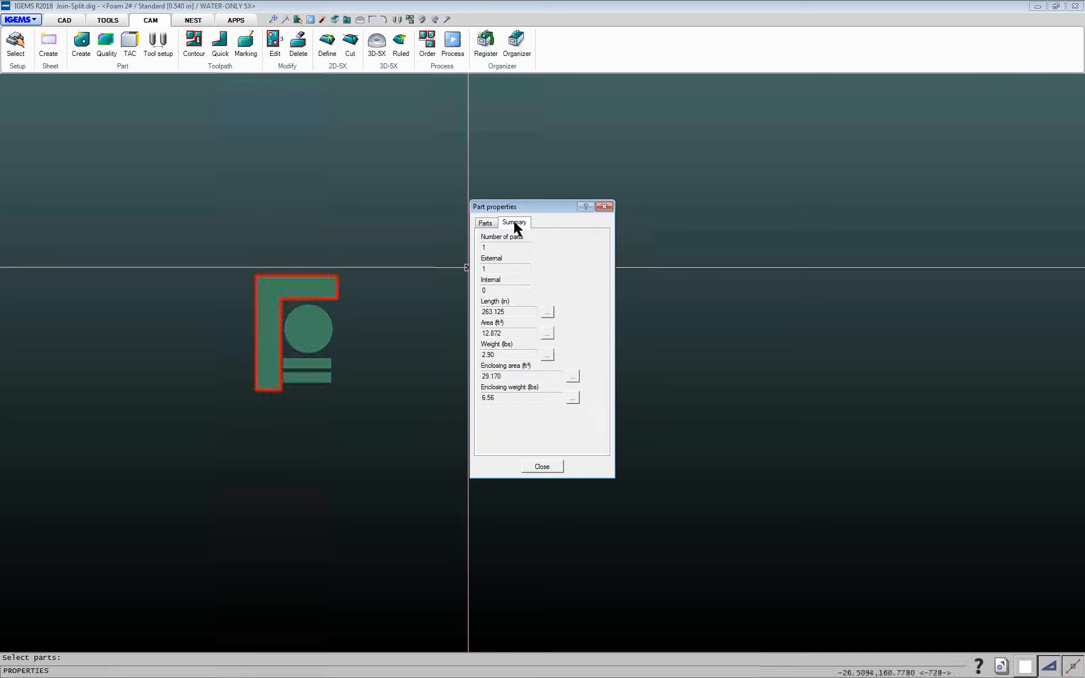
double_click(516, 314)
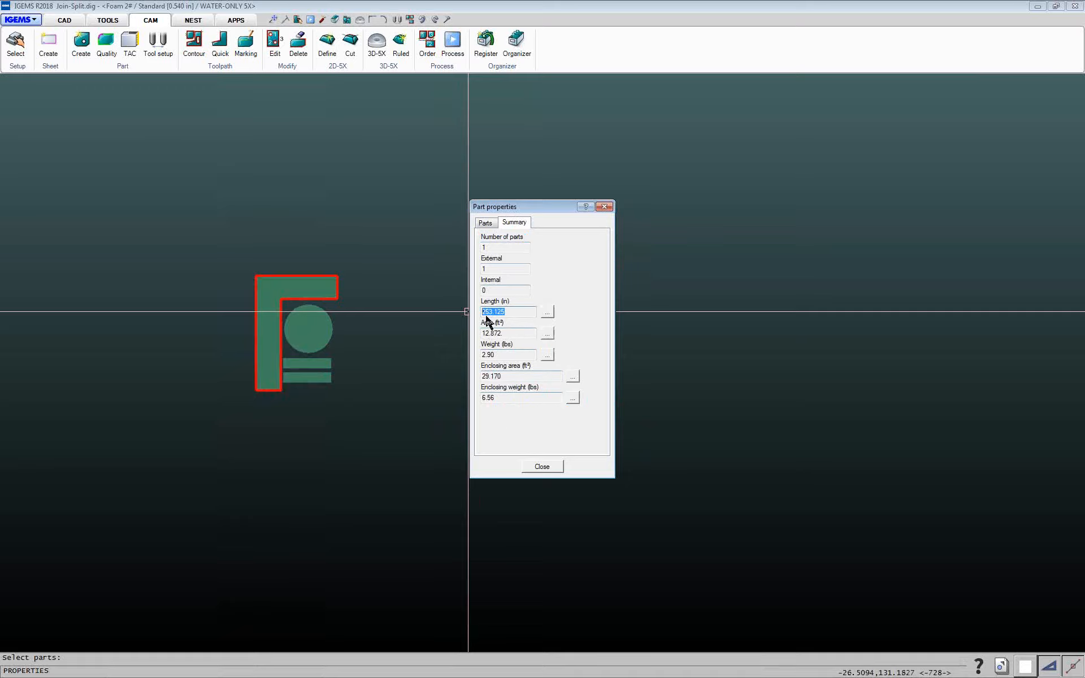
click(485, 223)
click(511, 223)
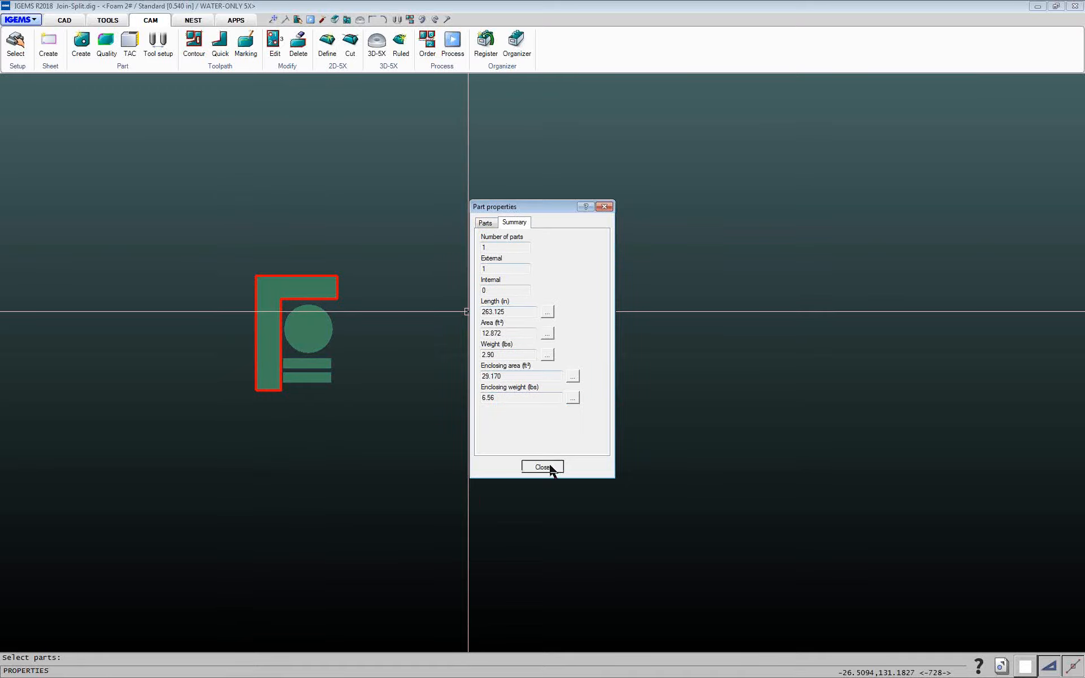
click(551, 466)
Switch to the Nesting Demo.dig drawing from the recent files and open the Part browser
click(1002, 667)
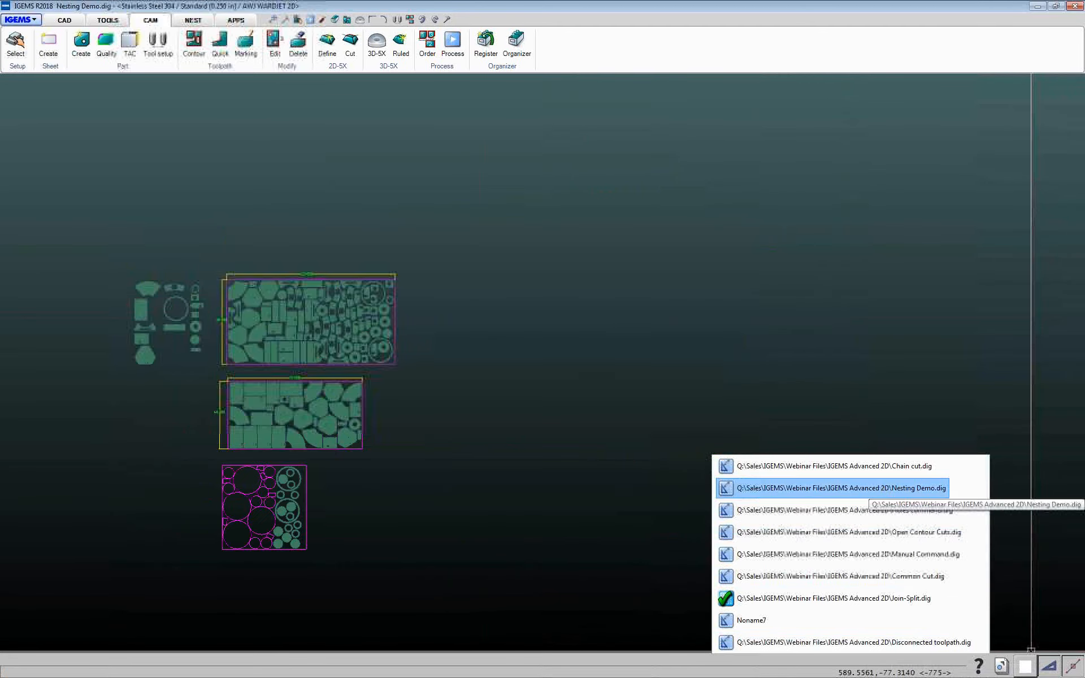
click(865, 489)
click(136, 67)
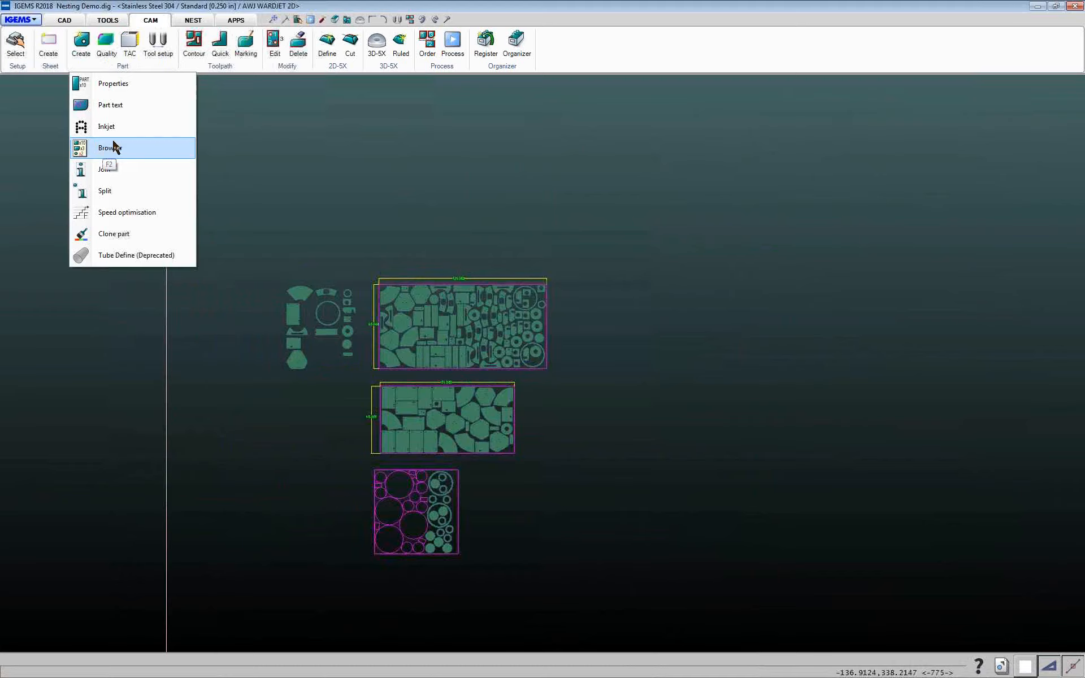
click(191, 21)
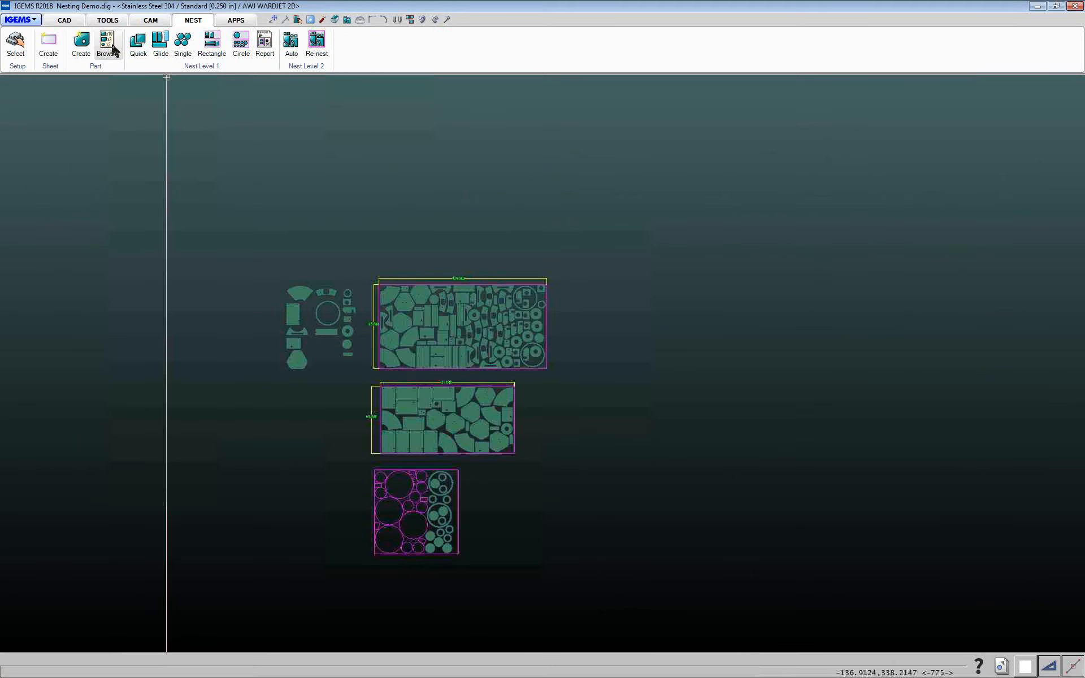
click(146, 20)
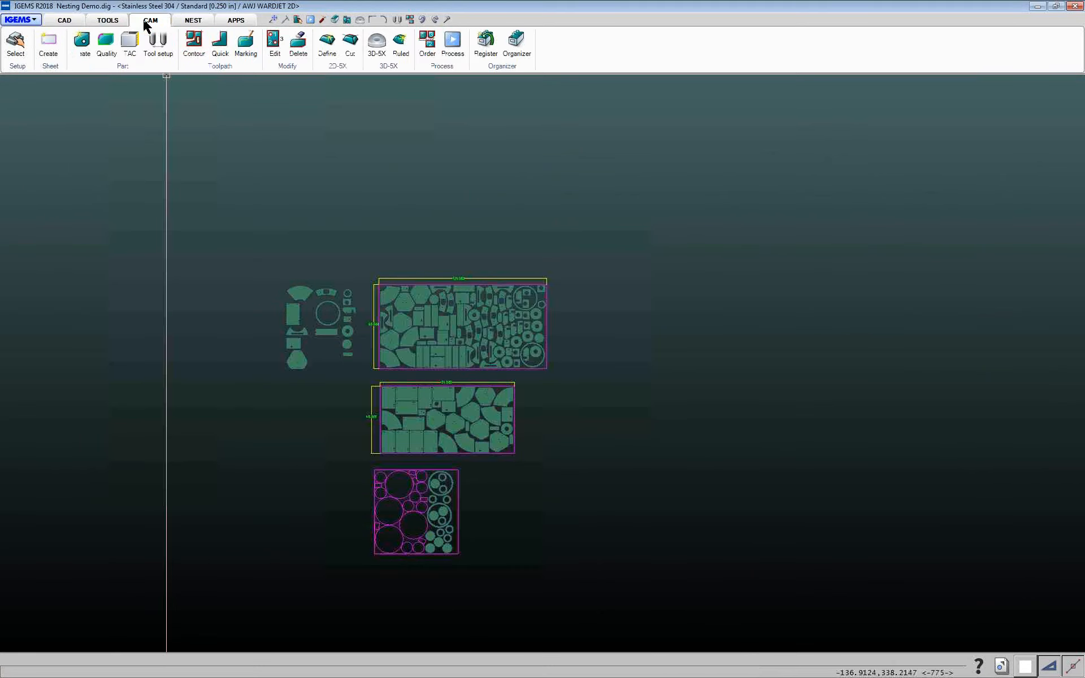
click(131, 66)
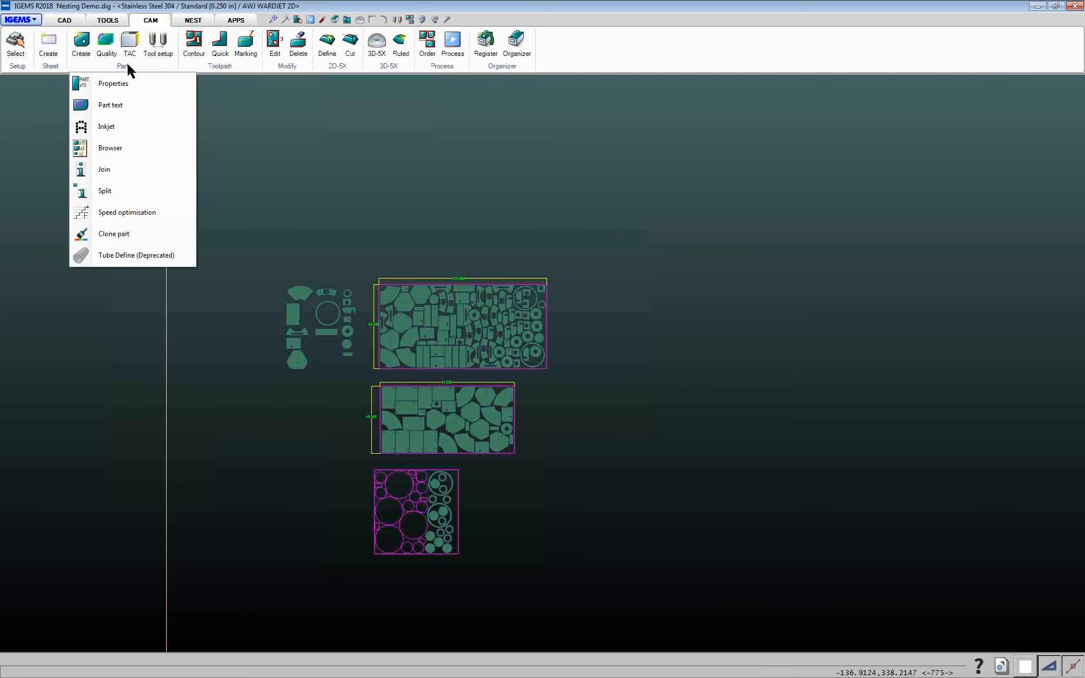
click(105, 148)
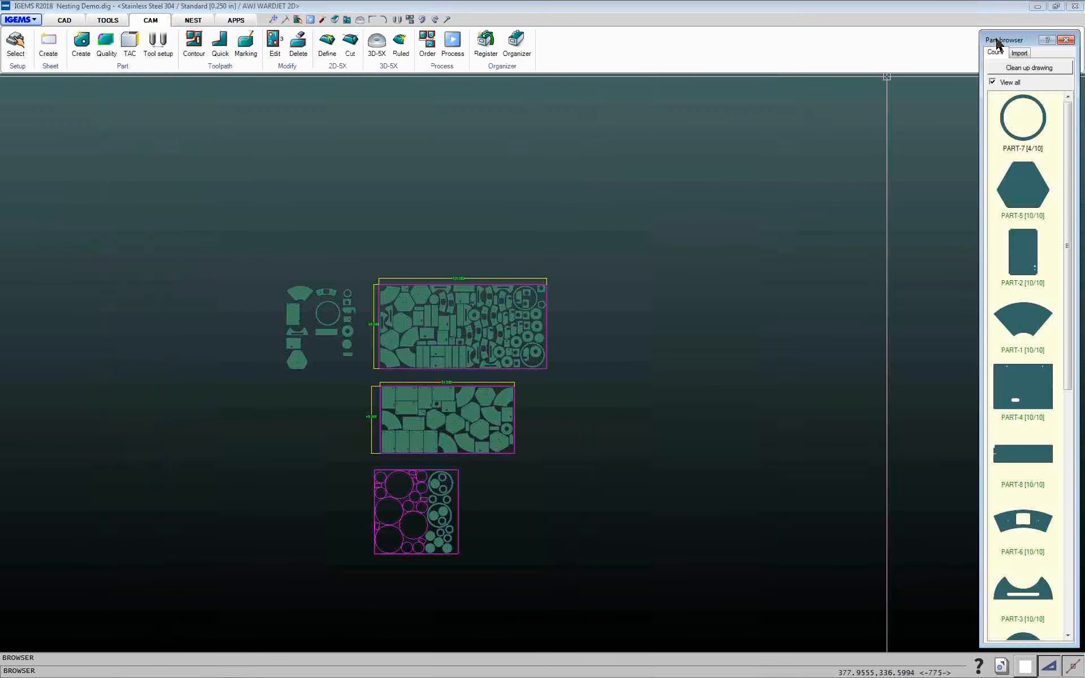
drag(999, 45, 746, 19)
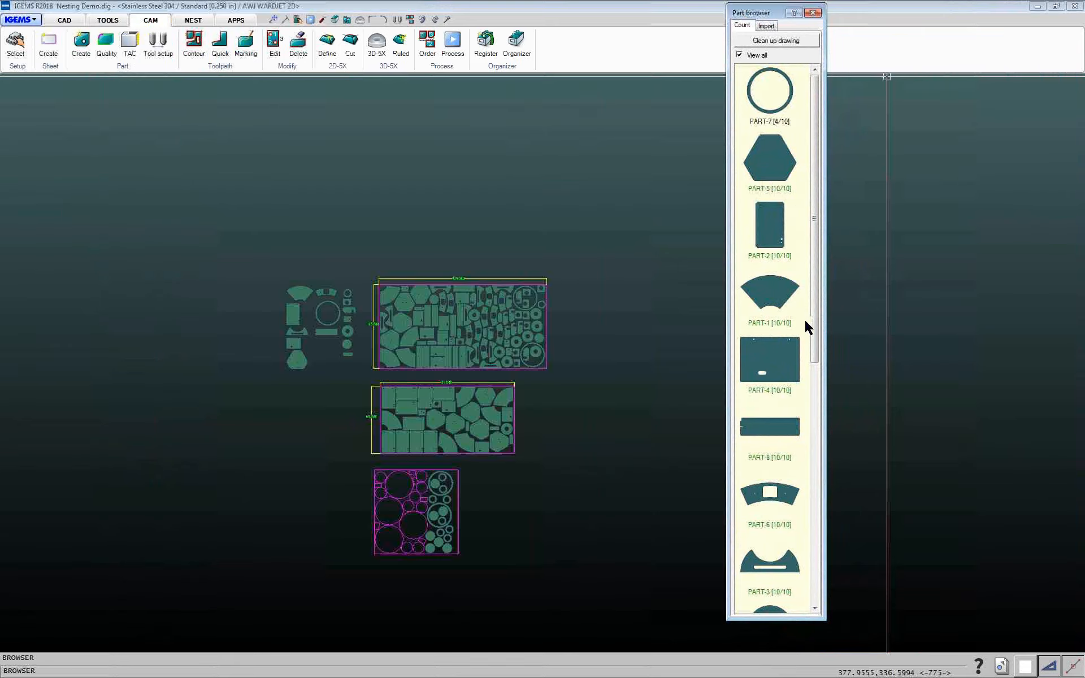
Select PART-7, PART-5, PART-2, PART-1 and PART-4 in the browser to highlight their instances in the drawing
drag(816, 273, 832, 239)
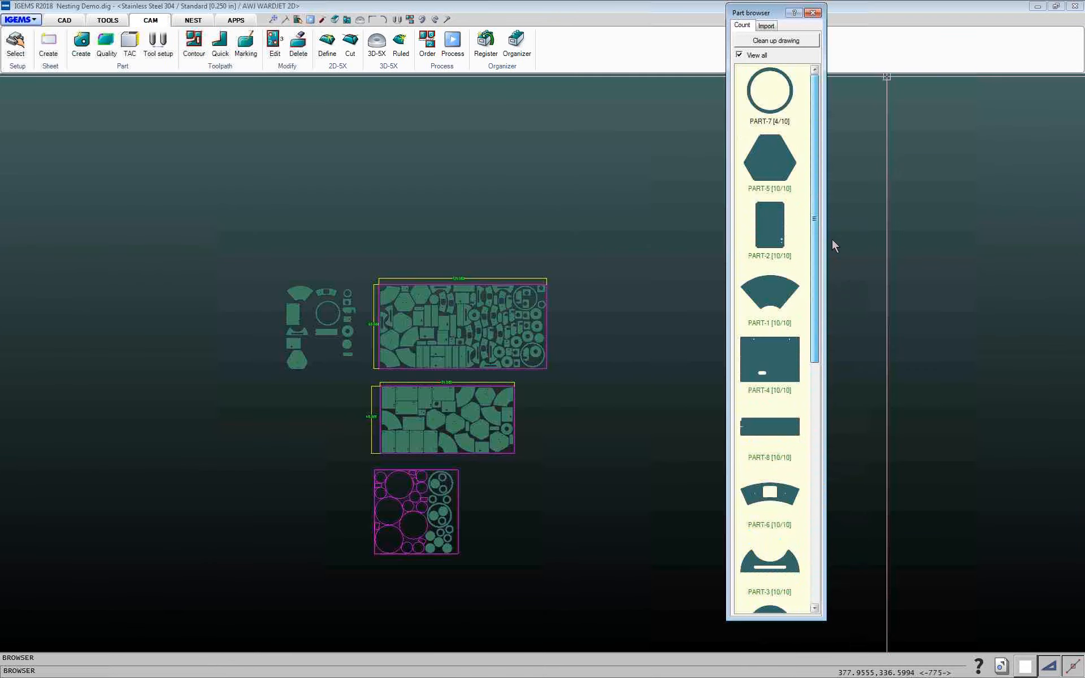
click(776, 117)
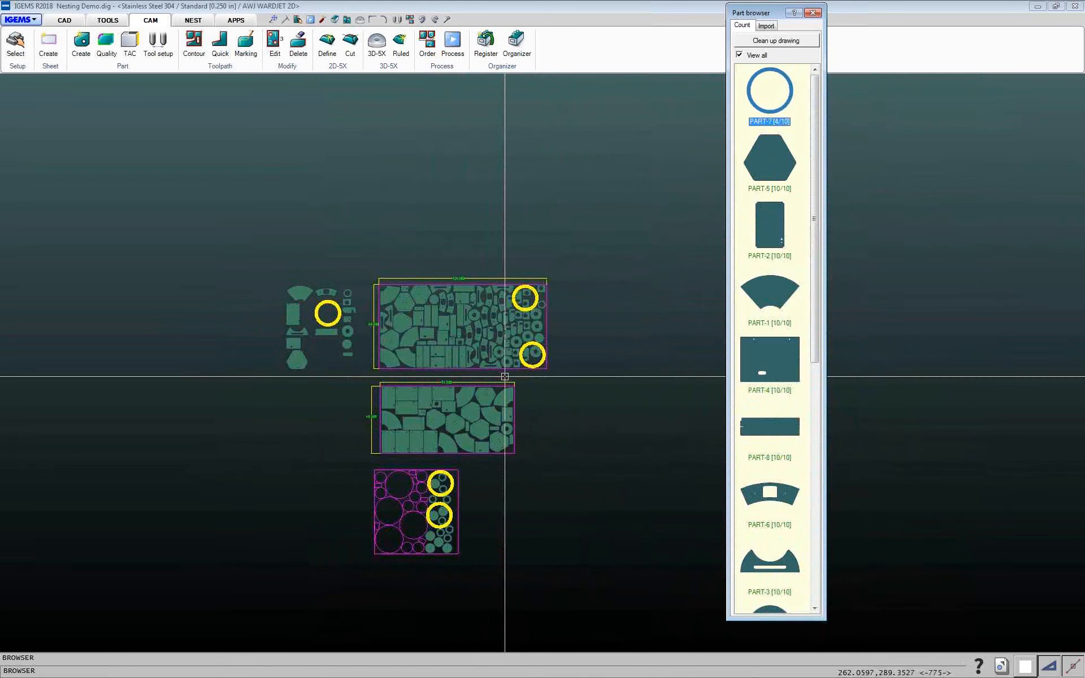
click(762, 164)
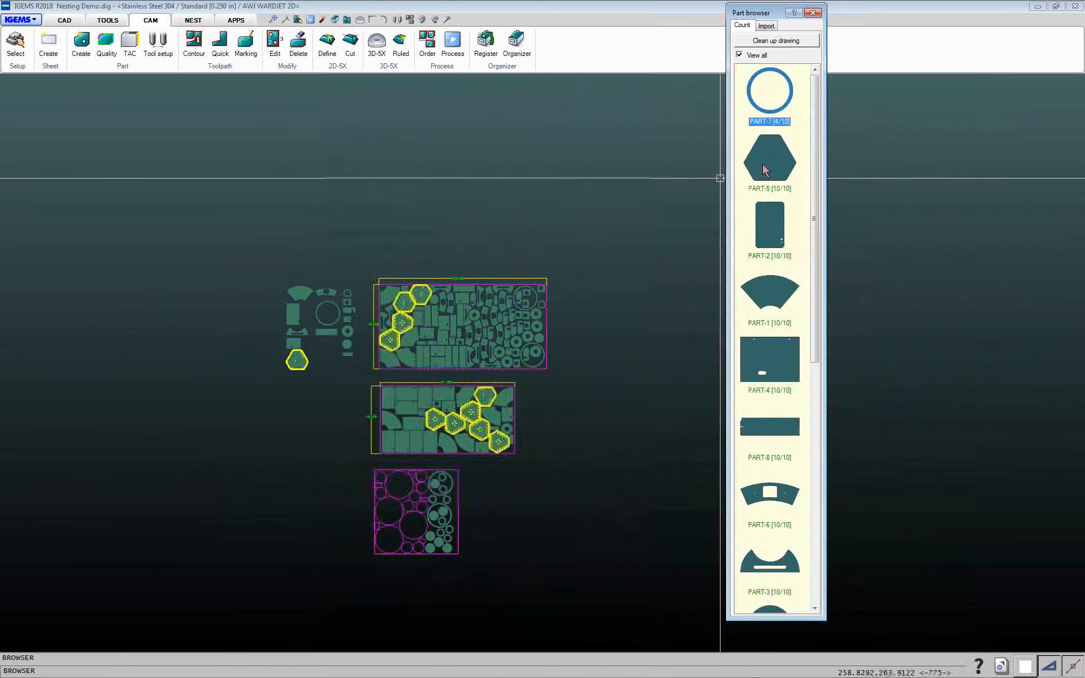
click(782, 233)
click(781, 299)
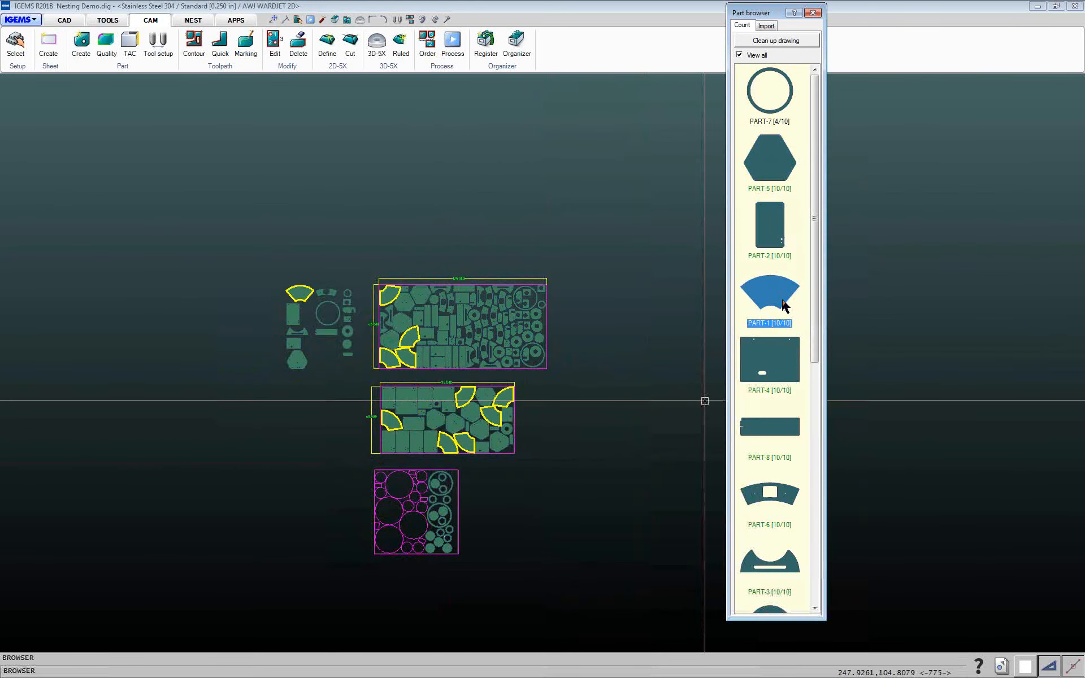
click(773, 355)
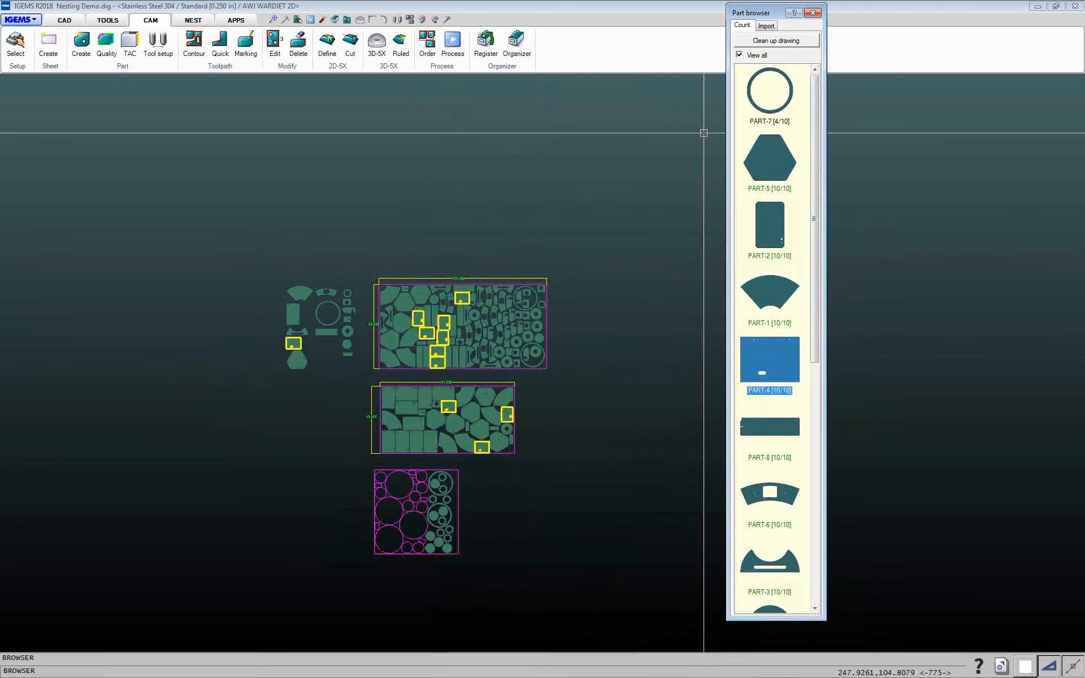
Turn off View all in the Part browser and clean up the drawing
click(740, 55)
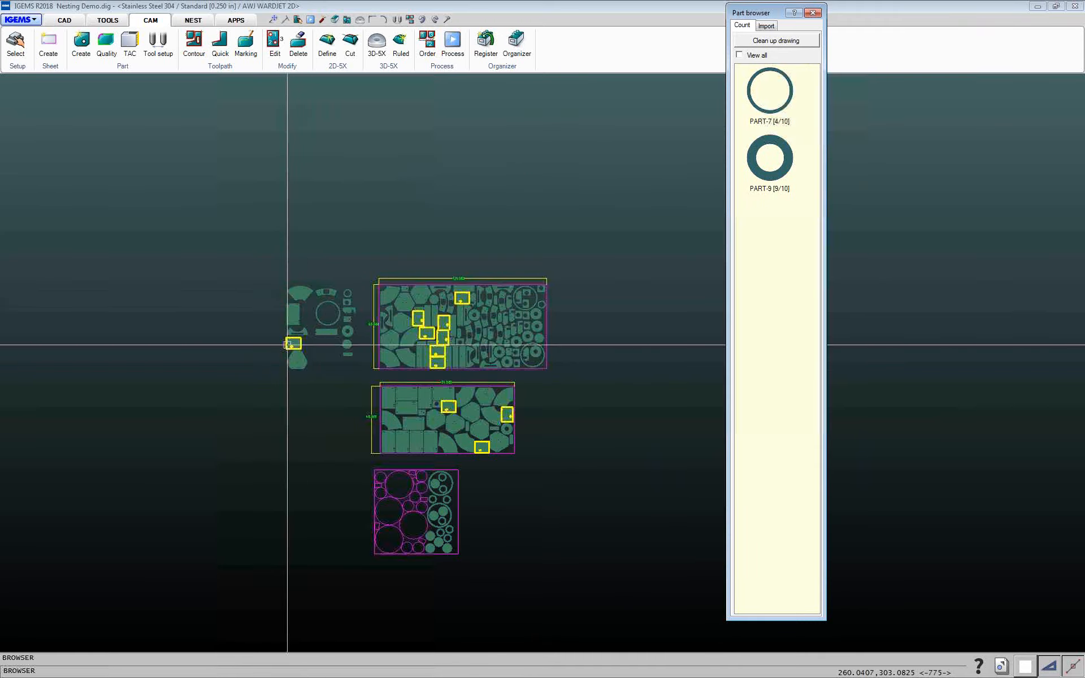
click(782, 42)
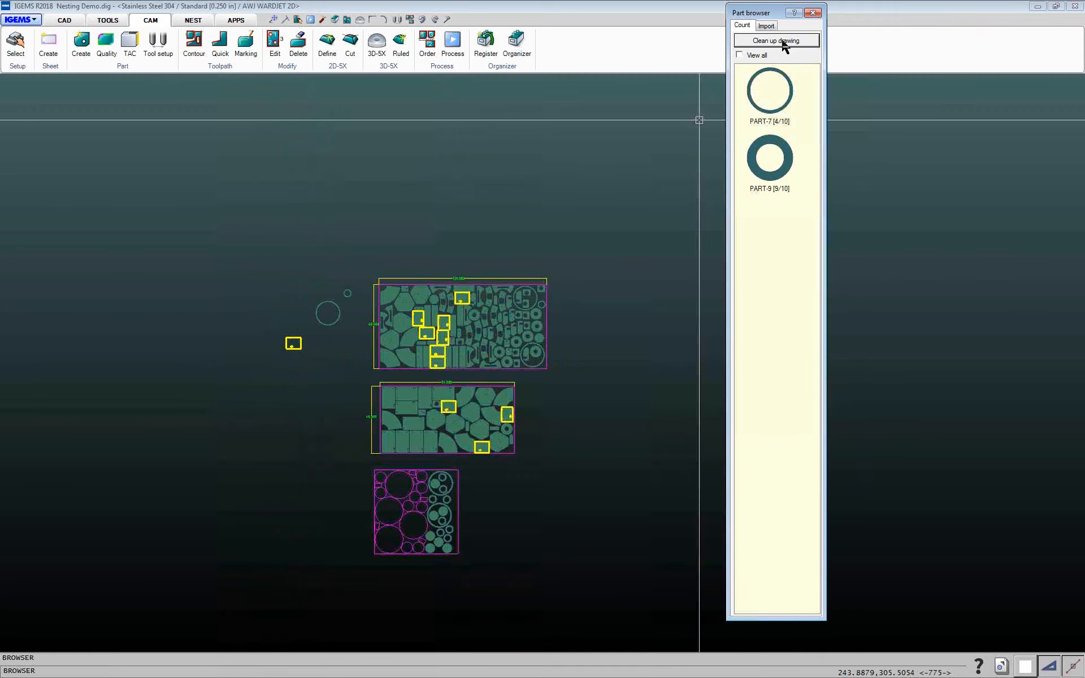
Select PART-9 and PART-7 in the Part browser to highlight their instances in the drawing
click(770, 164)
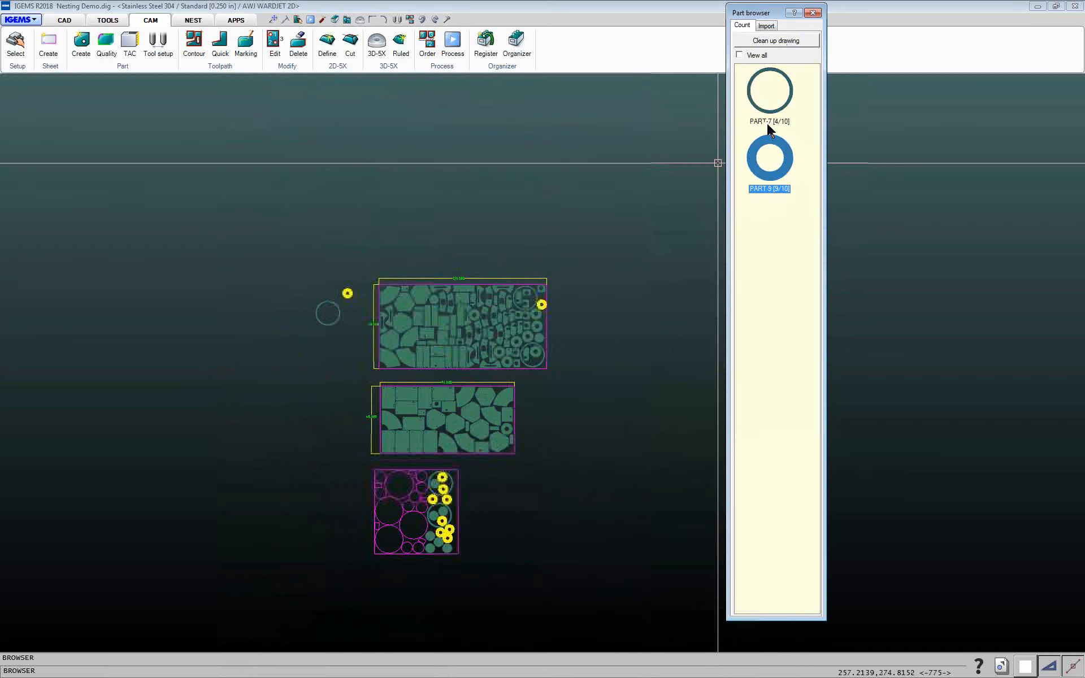
click(770, 107)
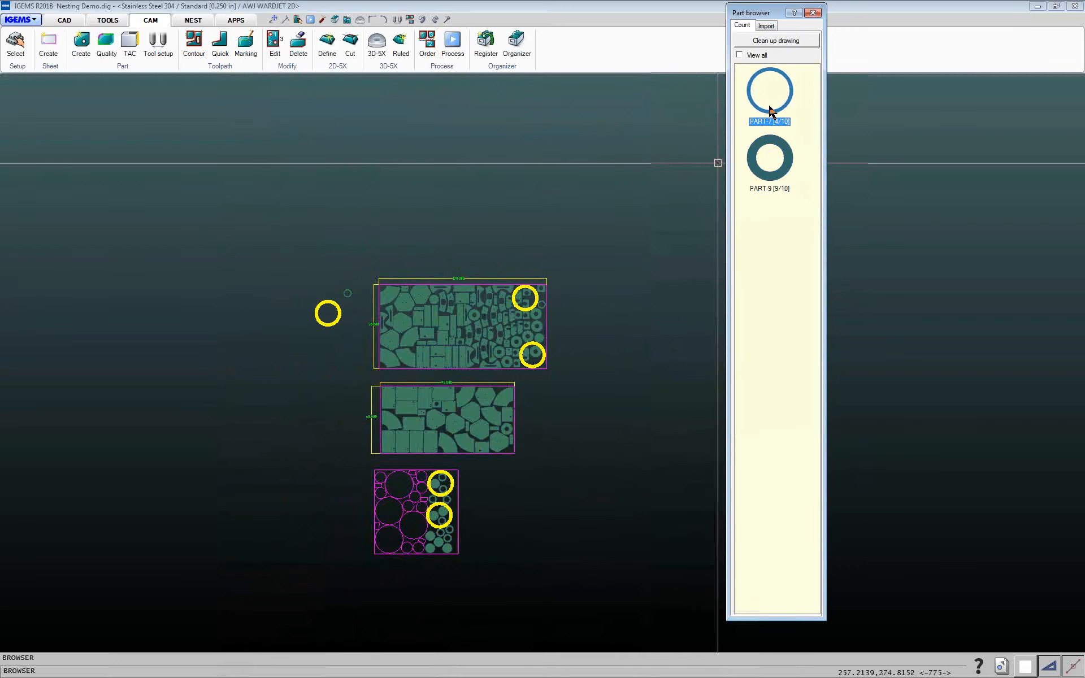
click(765, 155)
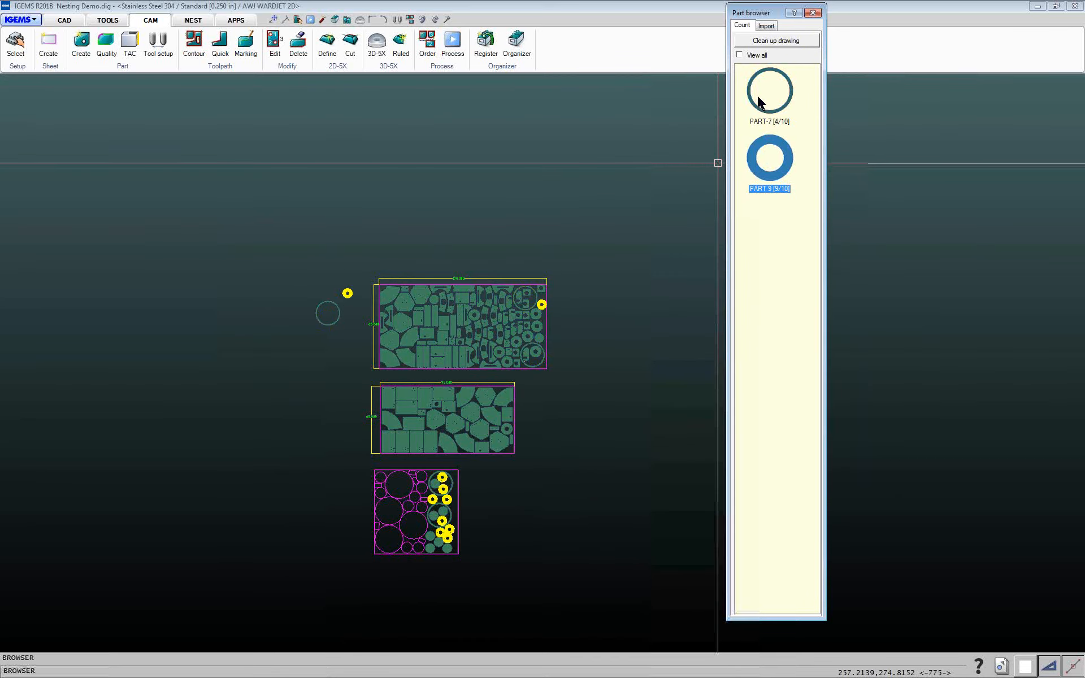
Turn View all back on, then place the first Test Cut Shape from the Import list into the drawing
click(739, 55)
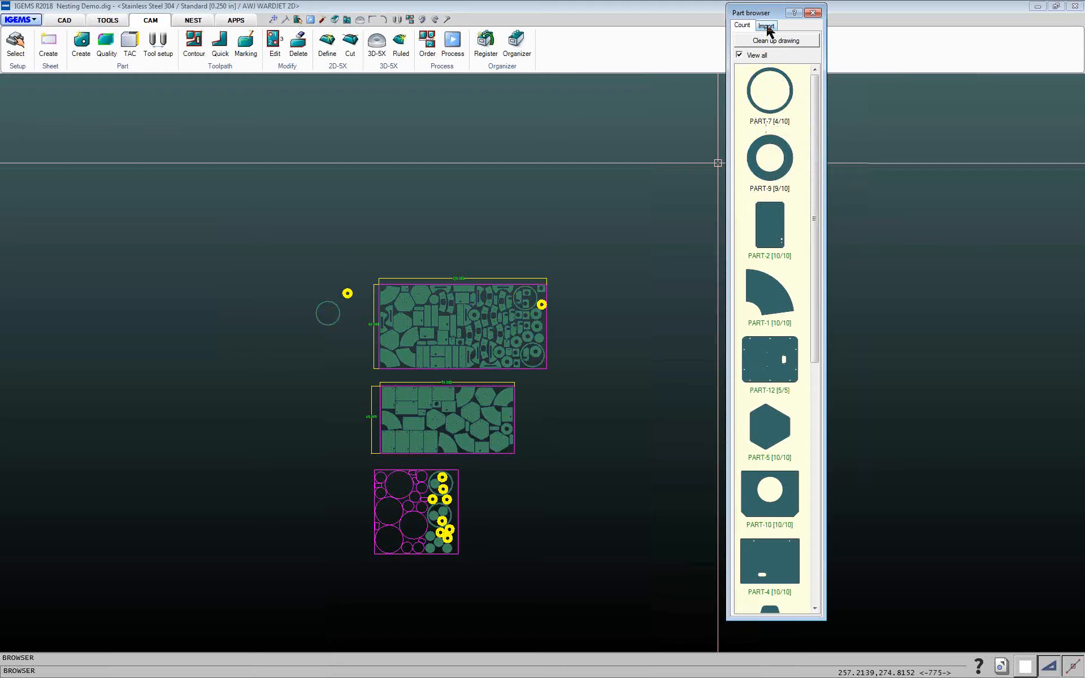
drag(767, 15, 784, 14)
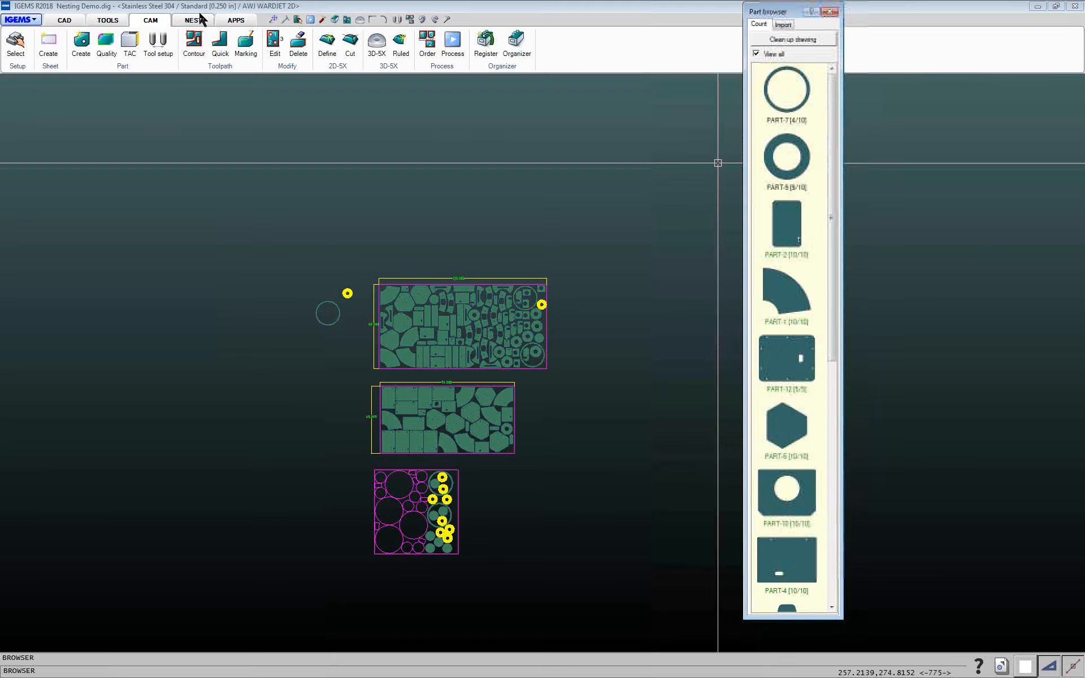
click(782, 26)
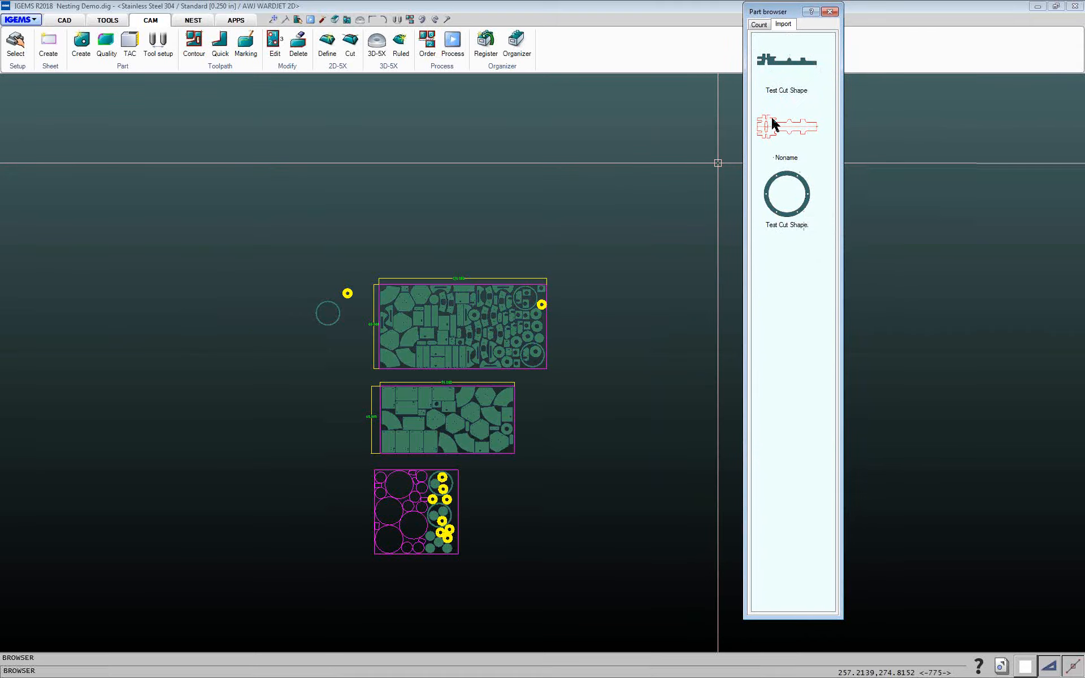
click(791, 68)
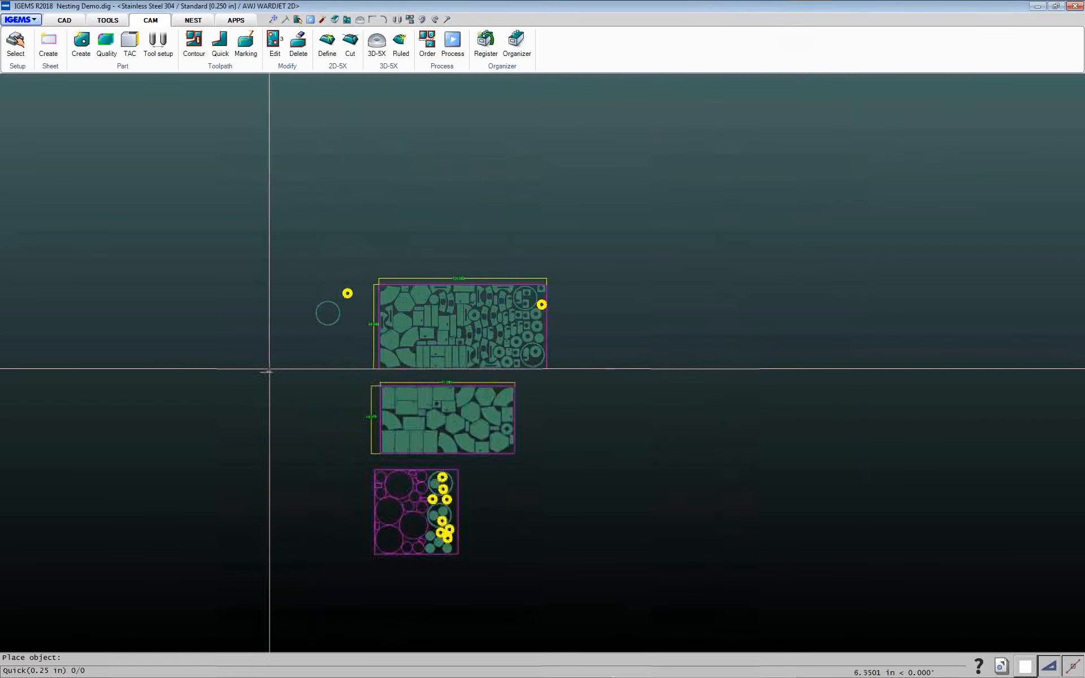
scroll(261, 372, up, 6)
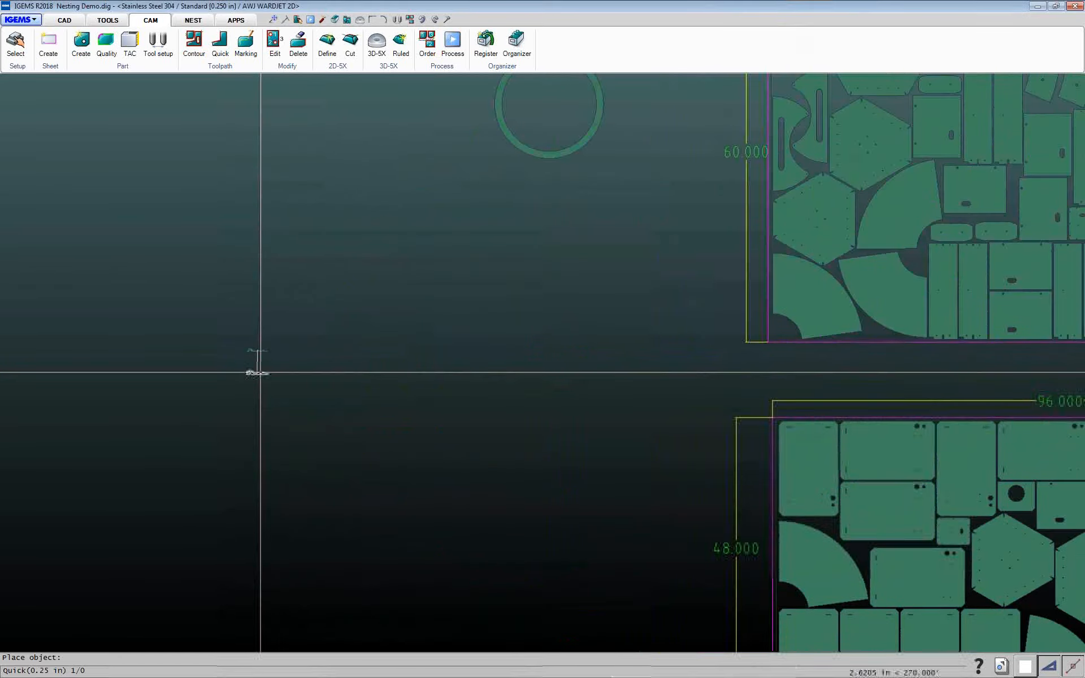
scroll(261, 372, up, 2)
right_click(262, 371)
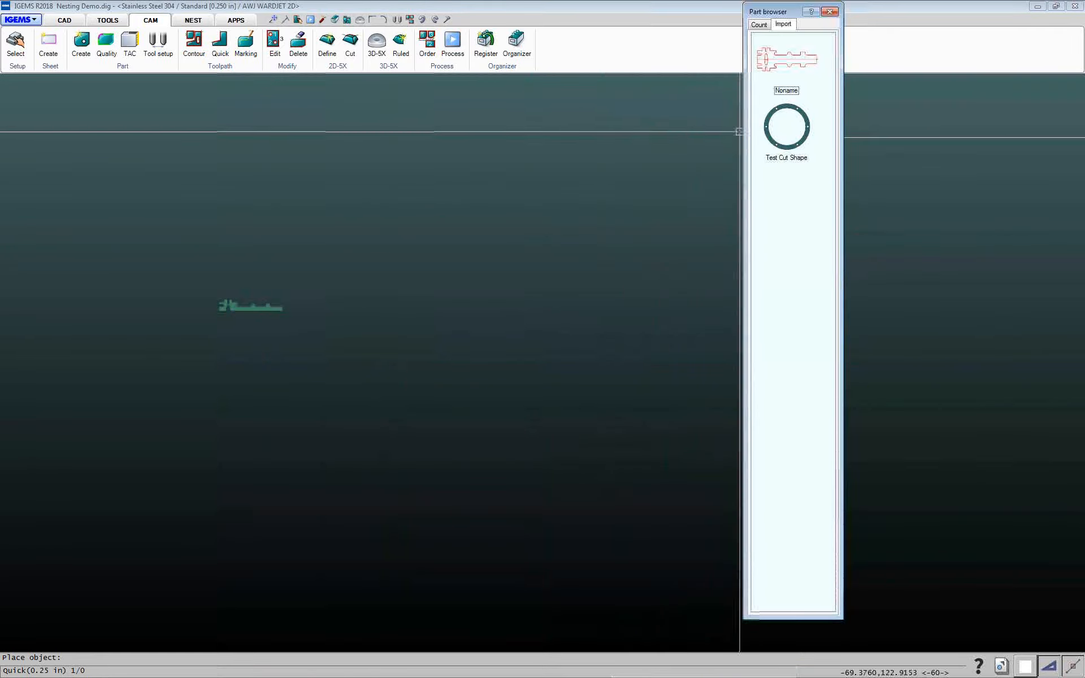
Place the ring-shaped Test Cut Shape from the Import list to the left of the sheets
click(774, 142)
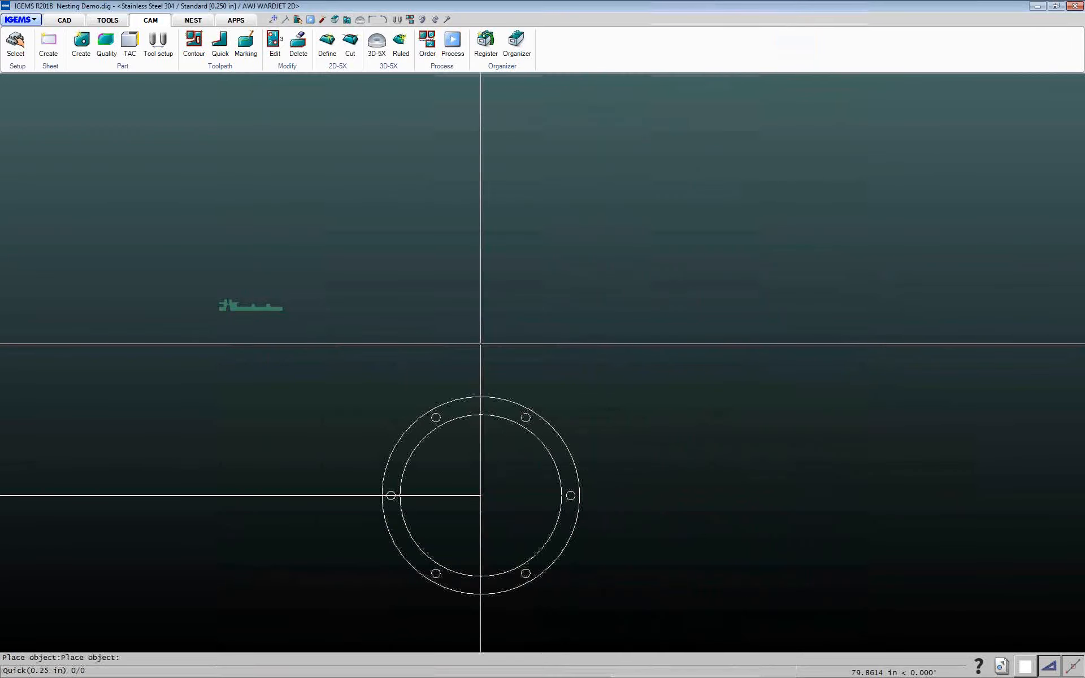
scroll(479, 344, down, 5)
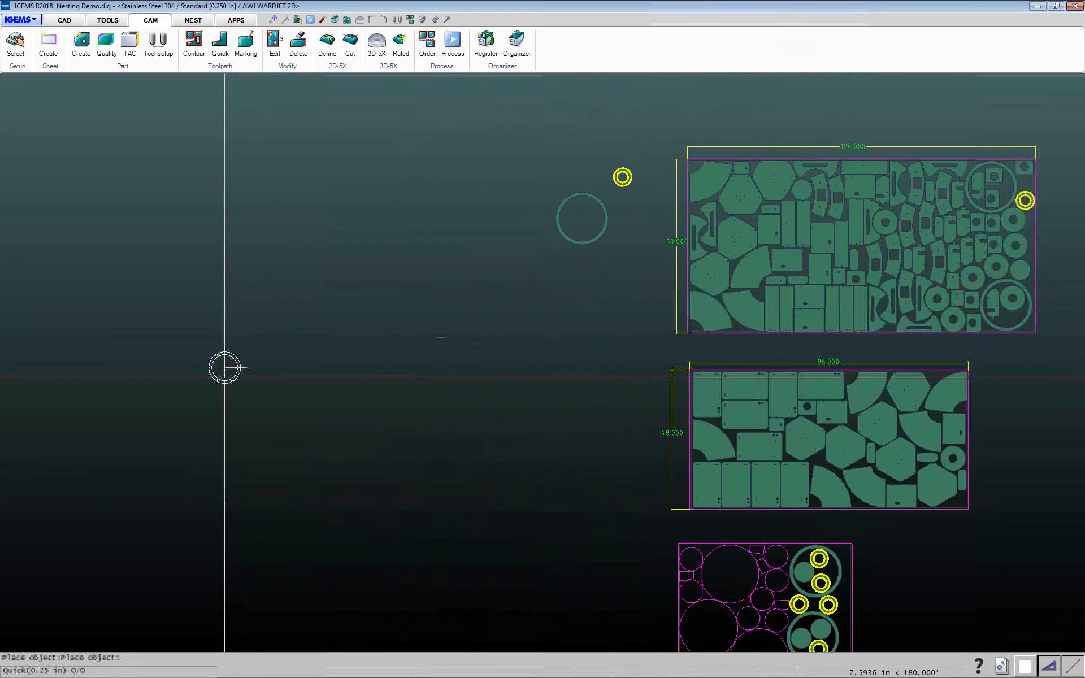
click(225, 368)
right_click(298, 367)
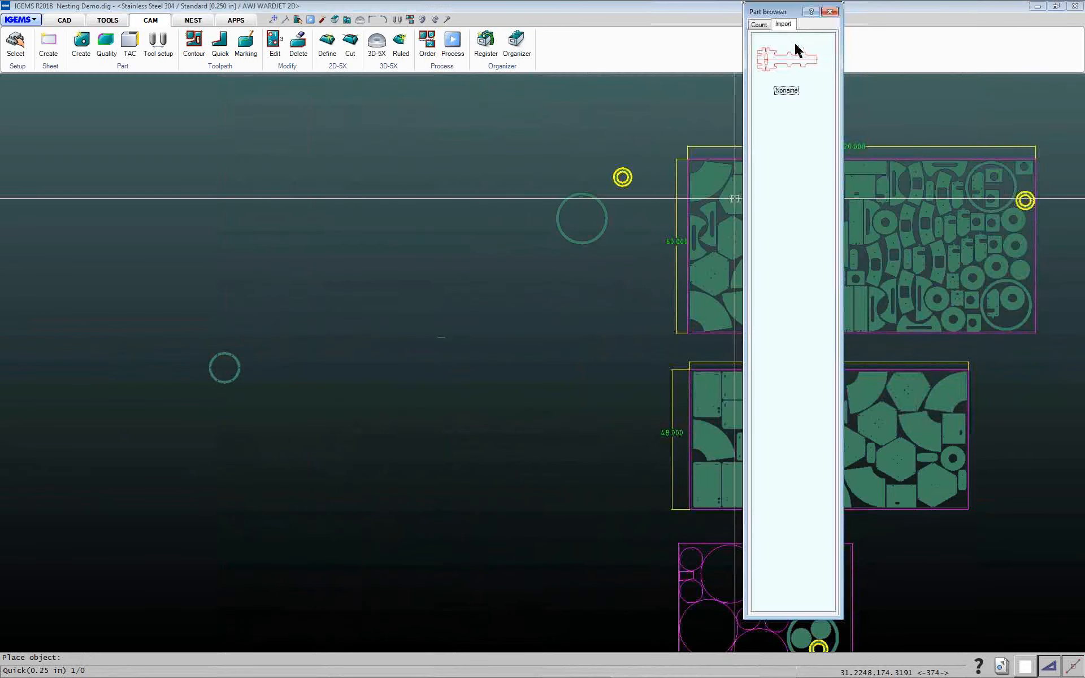
Switch between the Count and Import lists, then close the Part browser
click(760, 26)
click(782, 26)
click(759, 25)
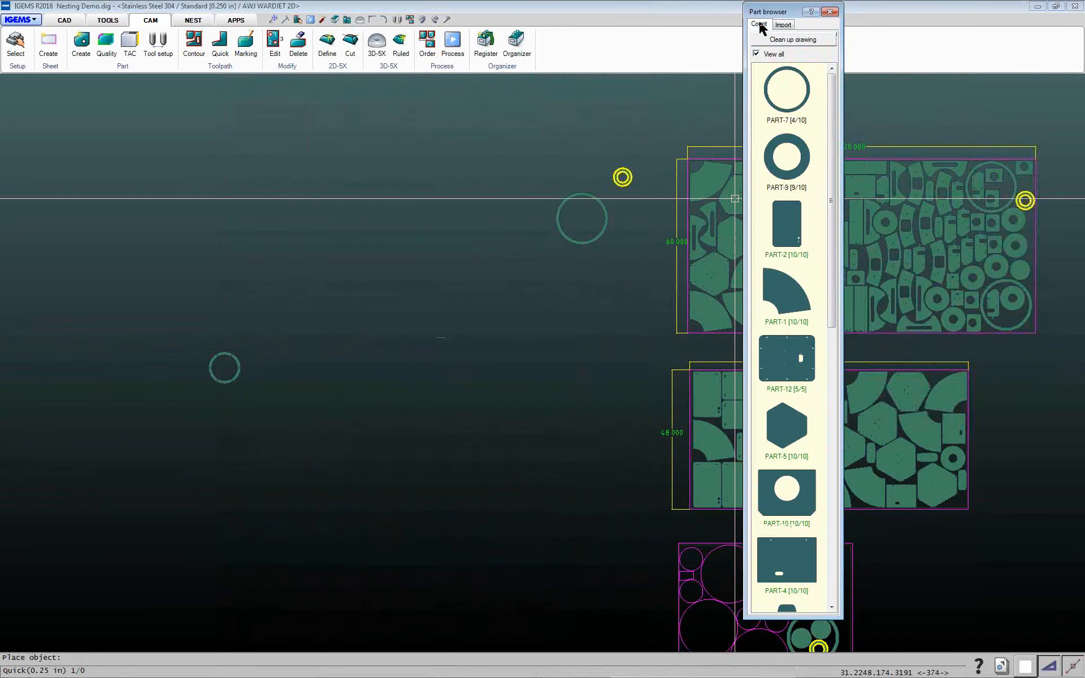
click(830, 12)
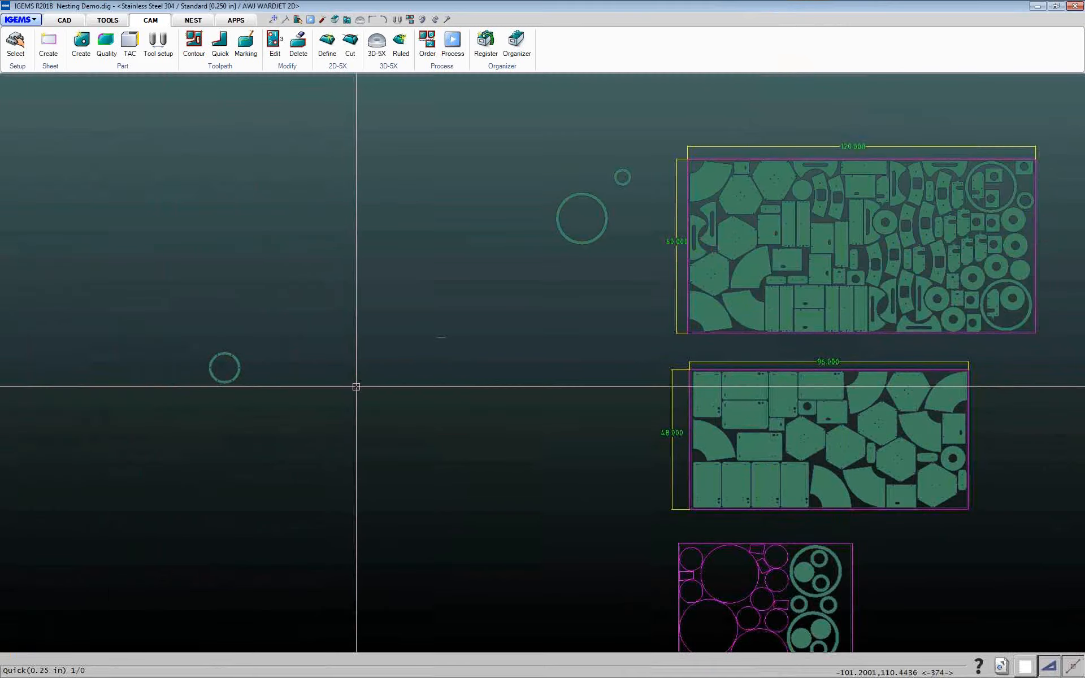
Switch to the Noname7 drawing from the recent files
scroll(368, 389, down, 5)
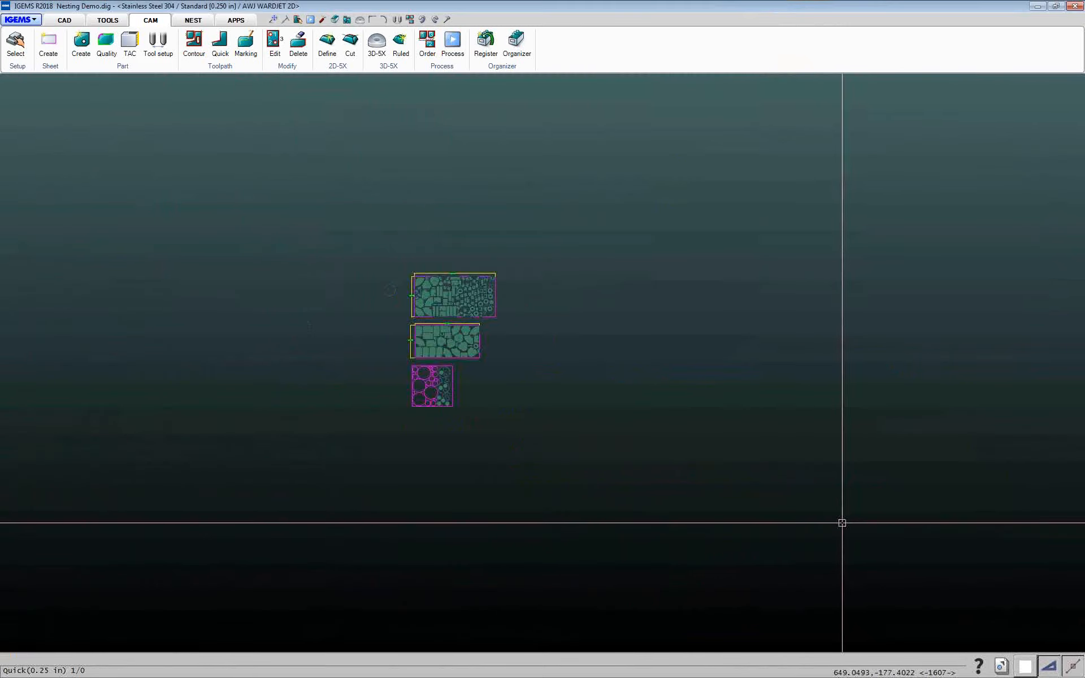
click(1001, 667)
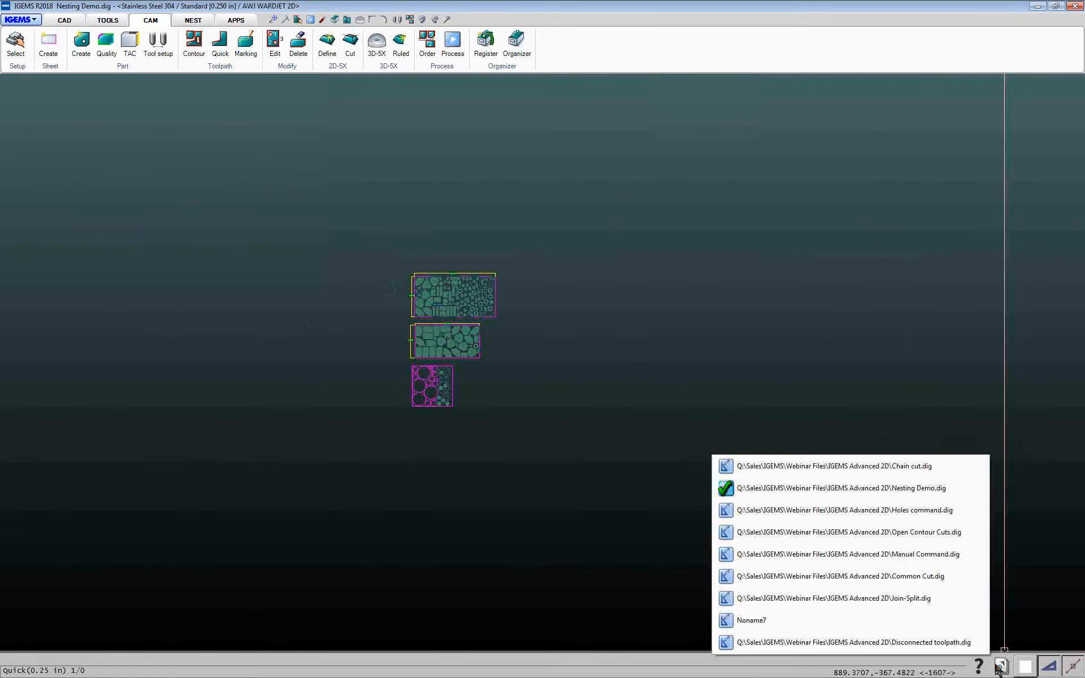
click(752, 620)
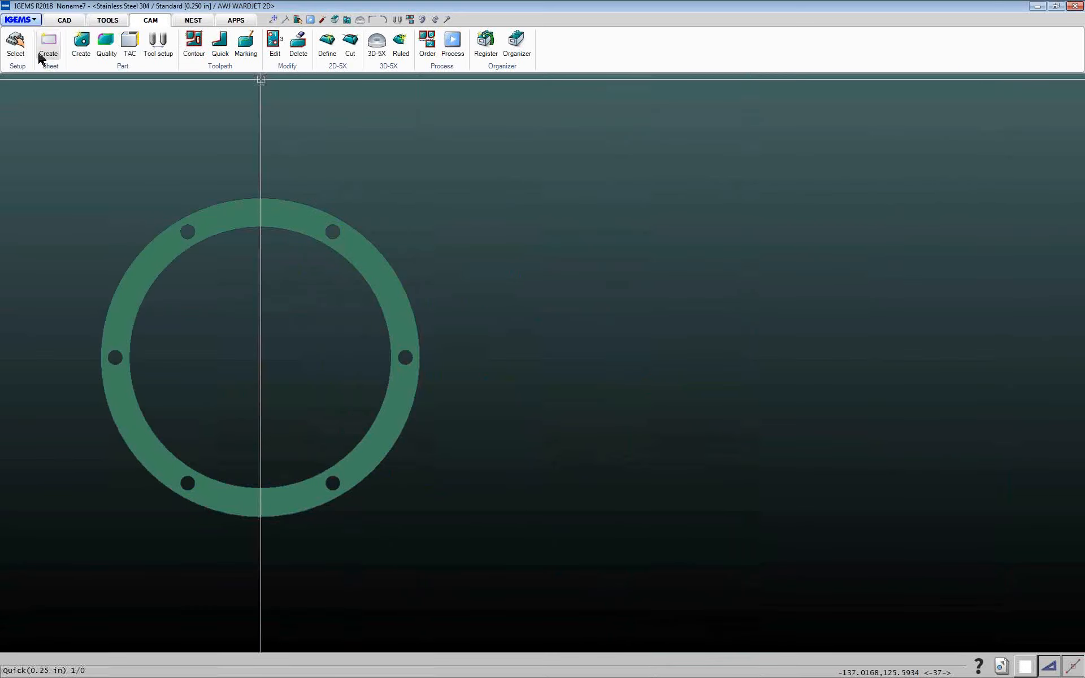
Create a new drawing
click(22, 21)
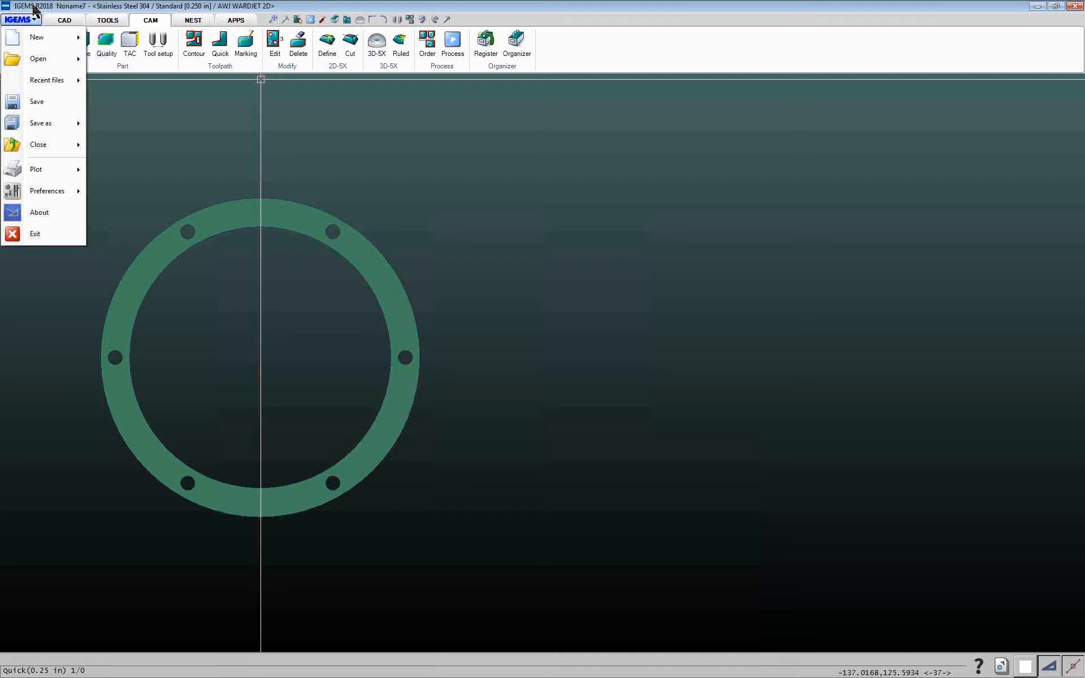
click(35, 38)
click(65, 20)
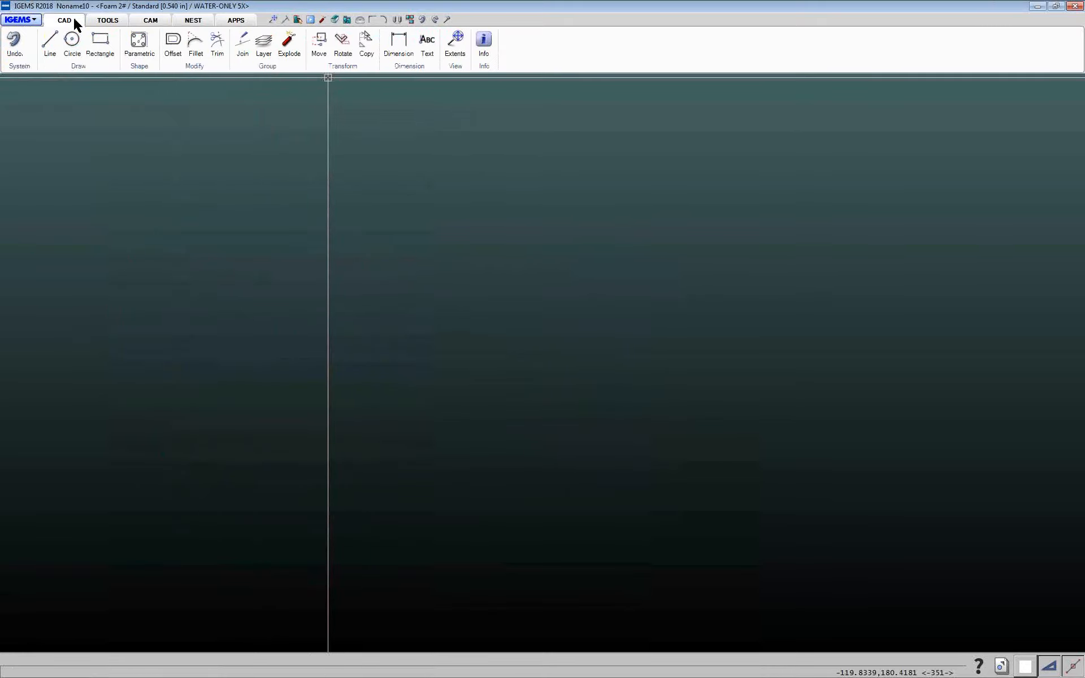
Set the dimension style's text height to 1 and decimal places to 3, then confirm
click(407, 66)
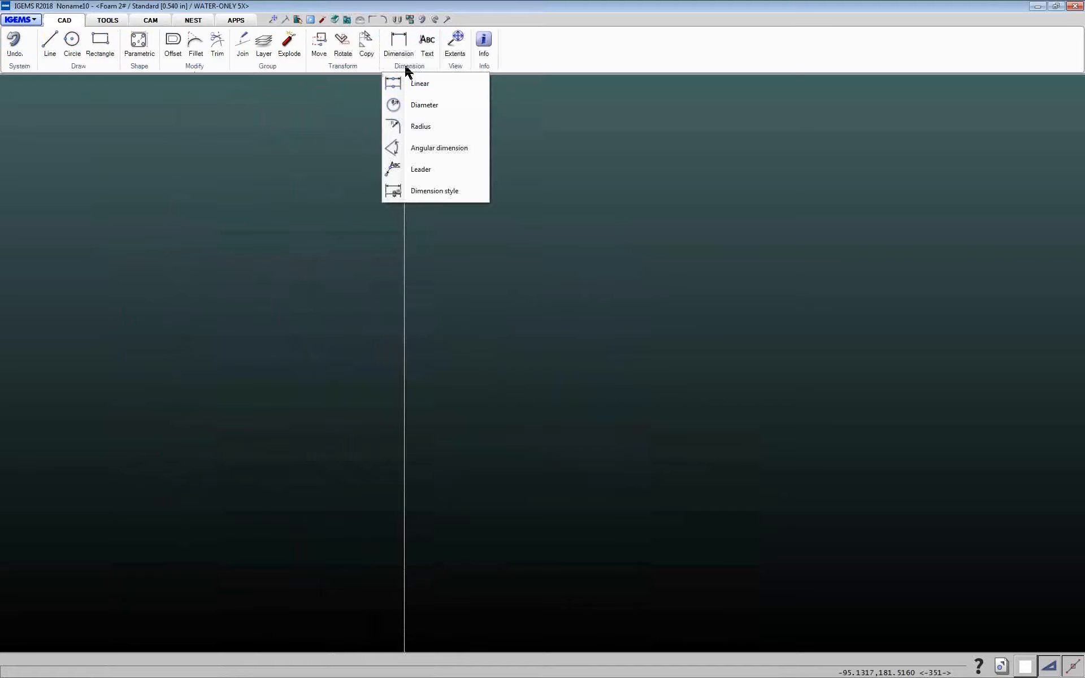
click(441, 191)
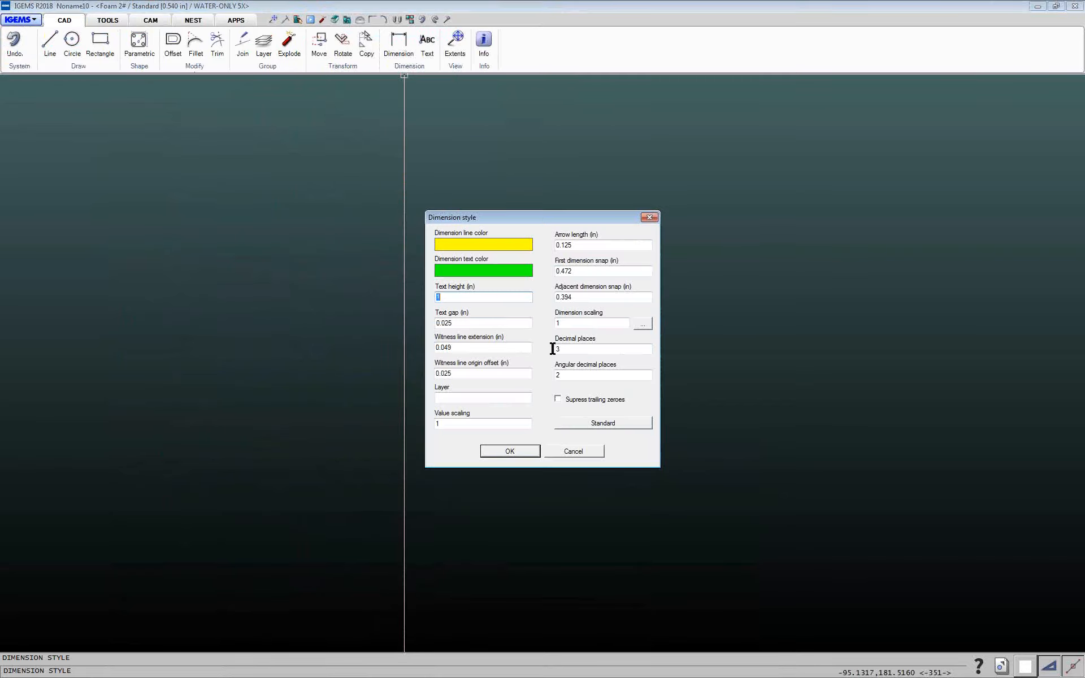
double_click(577, 350)
double_click(467, 298)
click(497, 296)
click(571, 349)
click(569, 349)
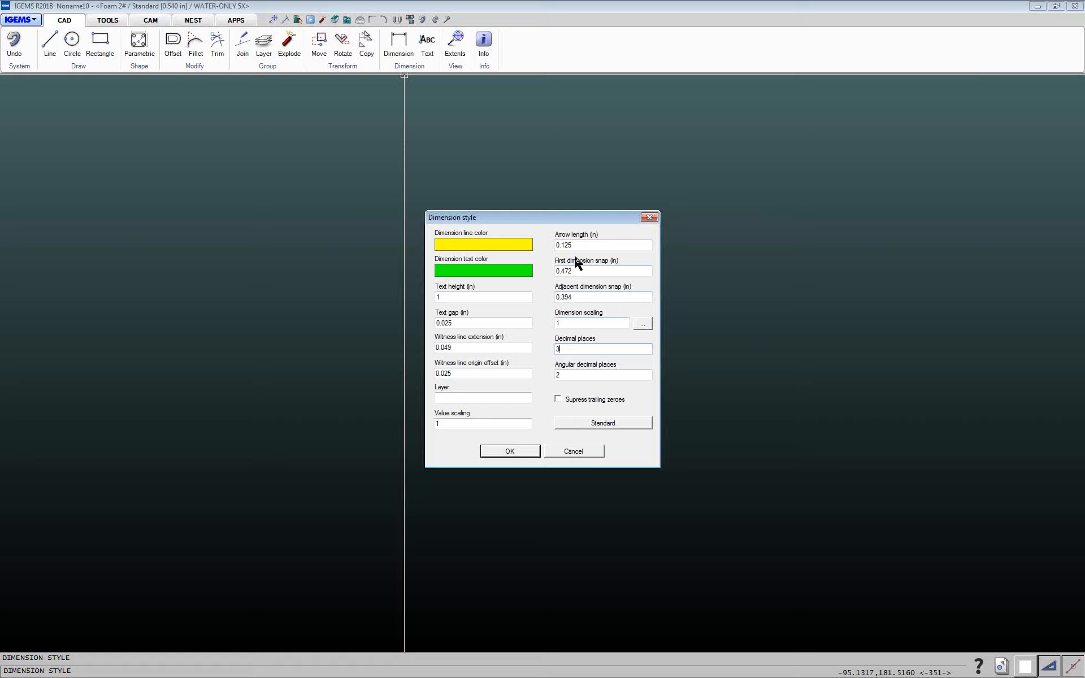
click(510, 451)
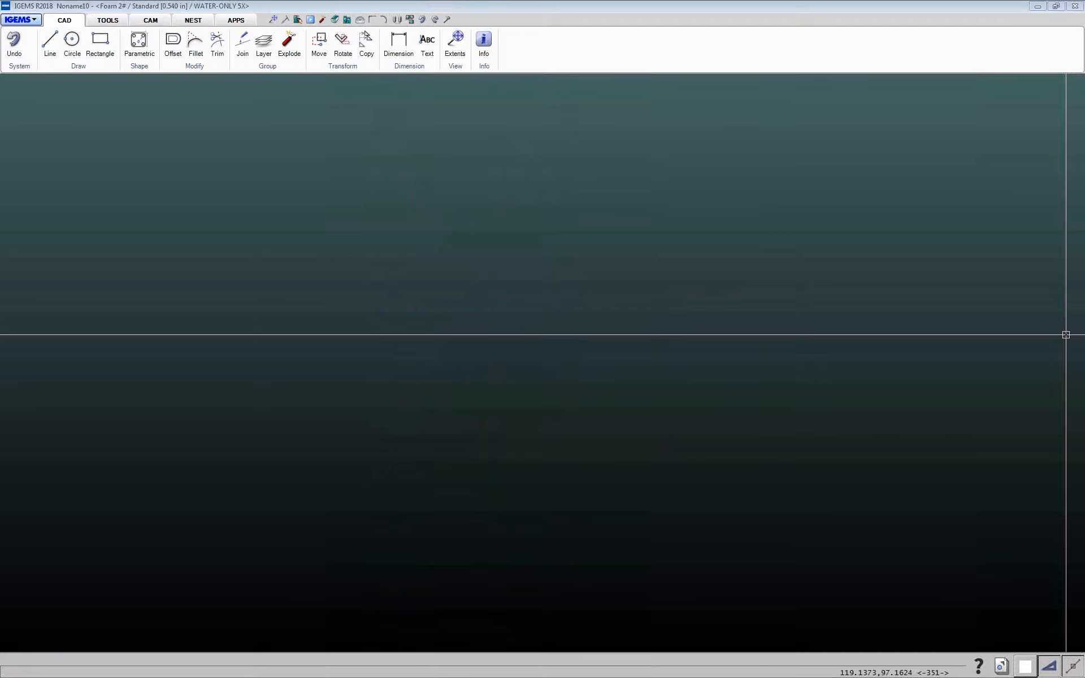
Specify a point to place the drawing frame with title block in the new drawing
scroll(430, 363, up, 3)
click(429, 366)
scroll(451, 338, up, 10)
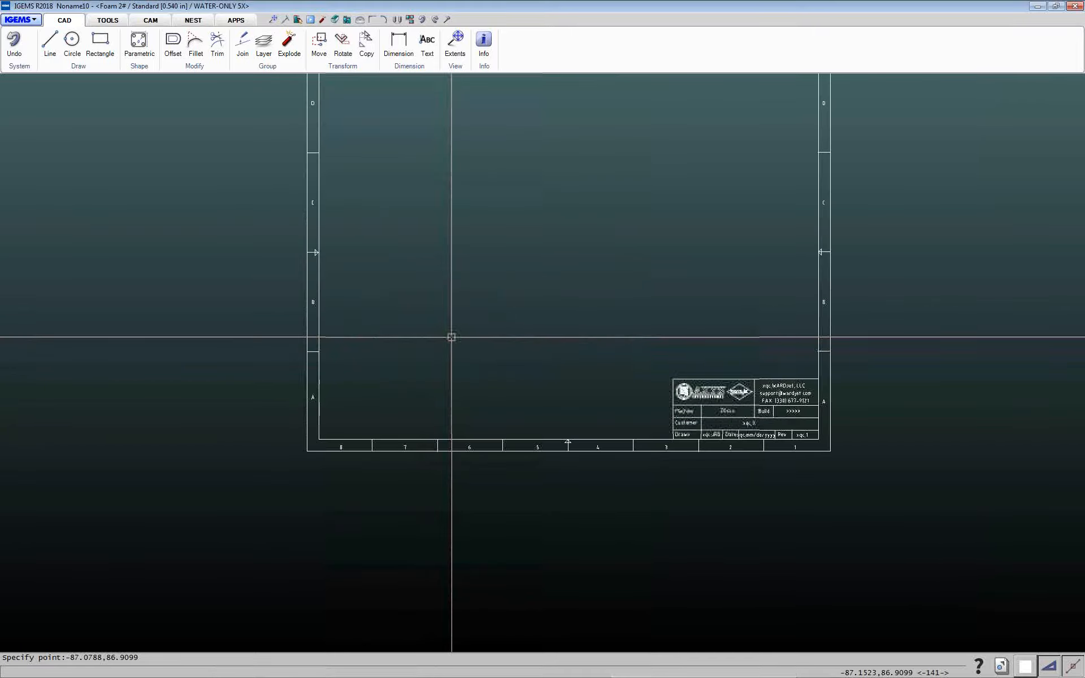
middle_drag(450, 338, 377, 421)
scroll(377, 421, up, 1)
scroll(377, 421, down, 2)
scroll(375, 421, up, 1)
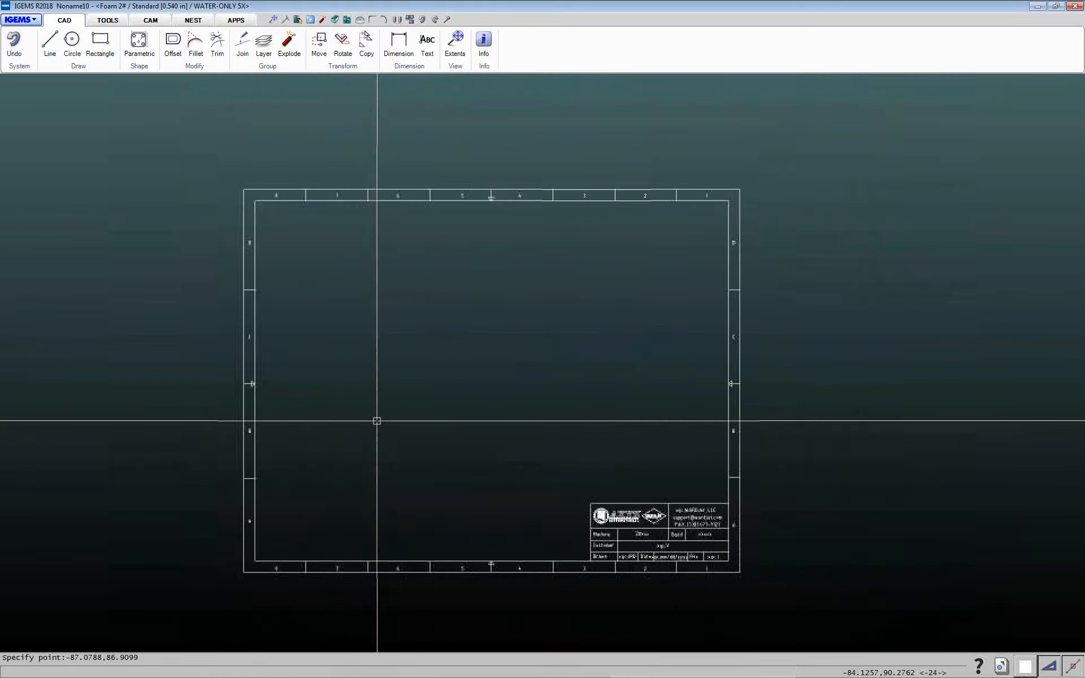
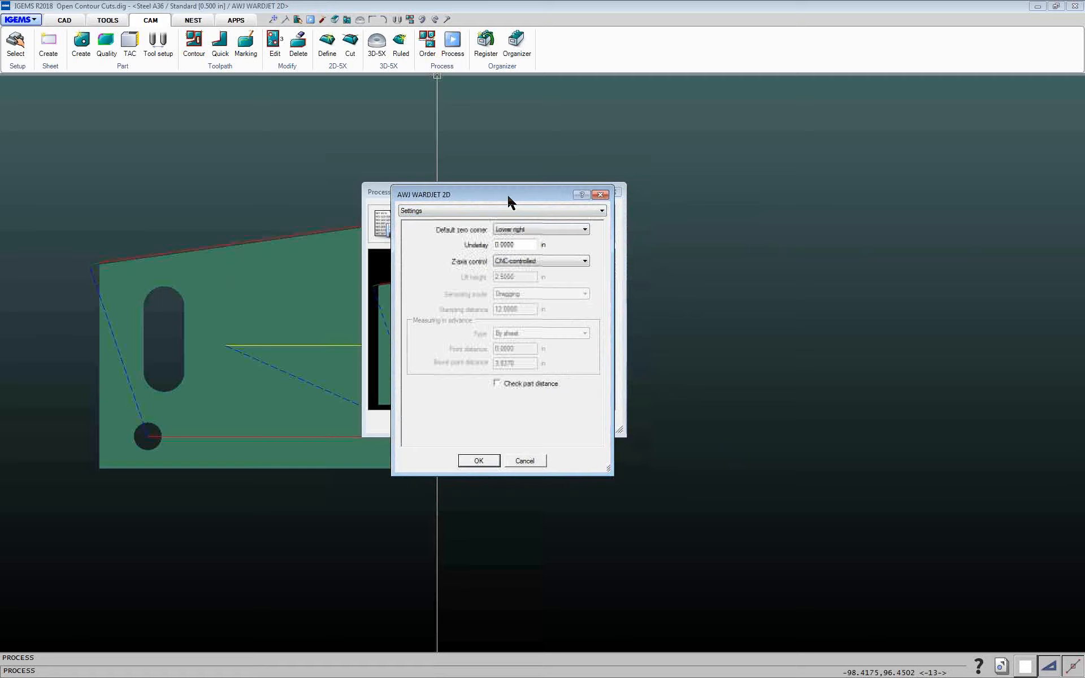
Keep the Z-axis control setting at CNC-controlled in the postprocessor settings
click(503, 261)
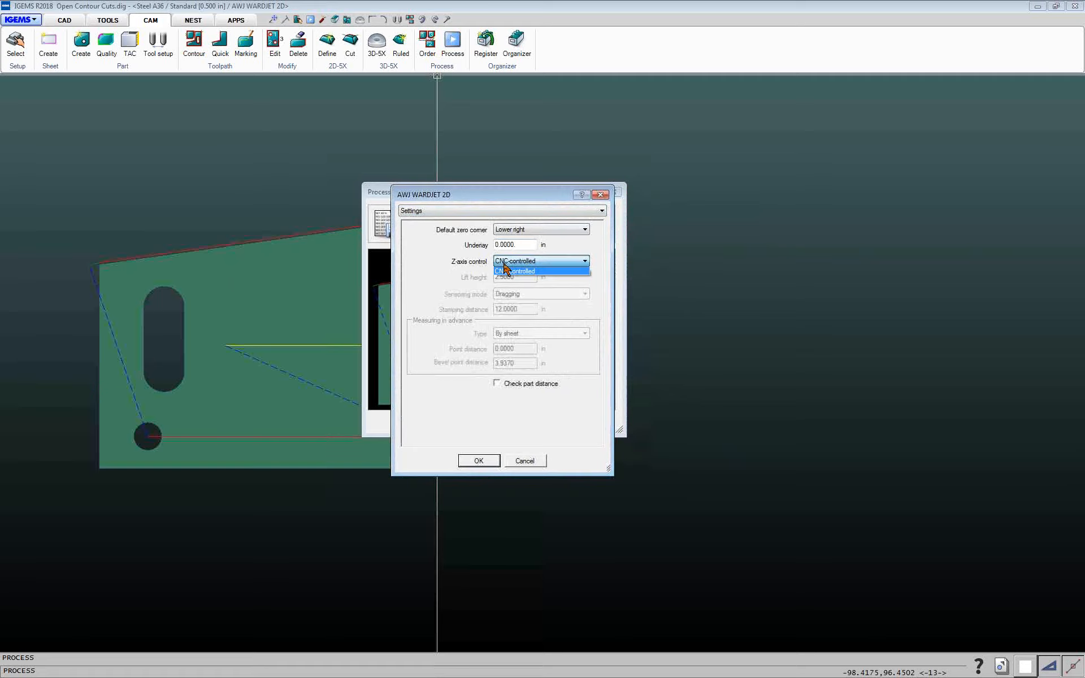
click(532, 271)
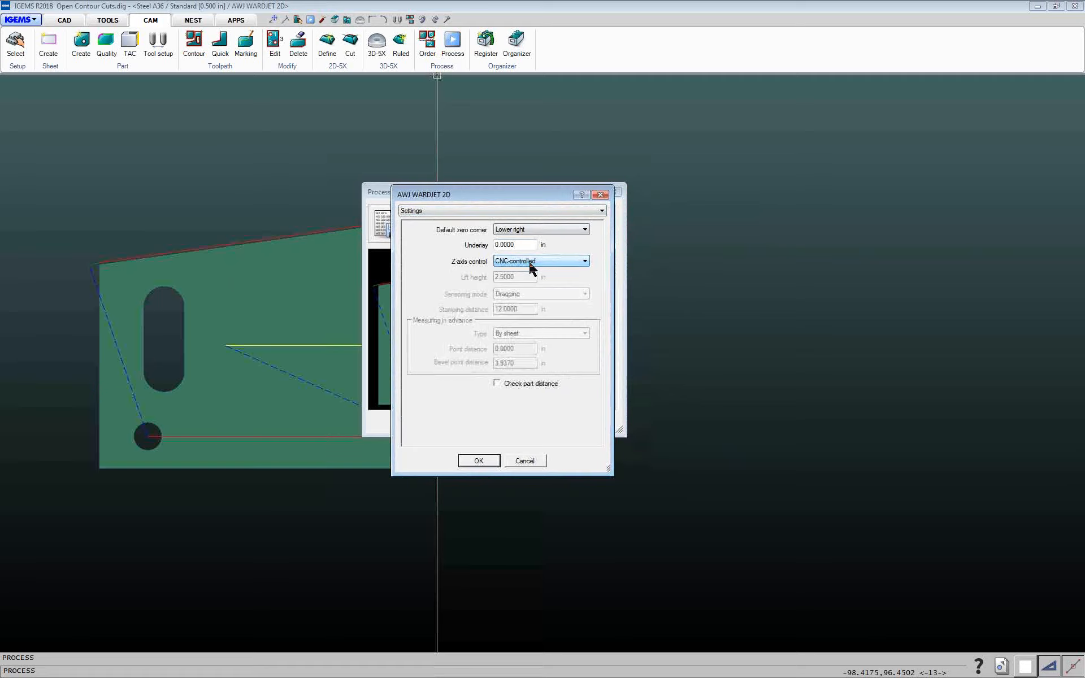
click(530, 263)
click(532, 269)
On the Cutting page, set Lift Z-axis between cuttings to No but ask and confirm the strategy dialog
click(452, 215)
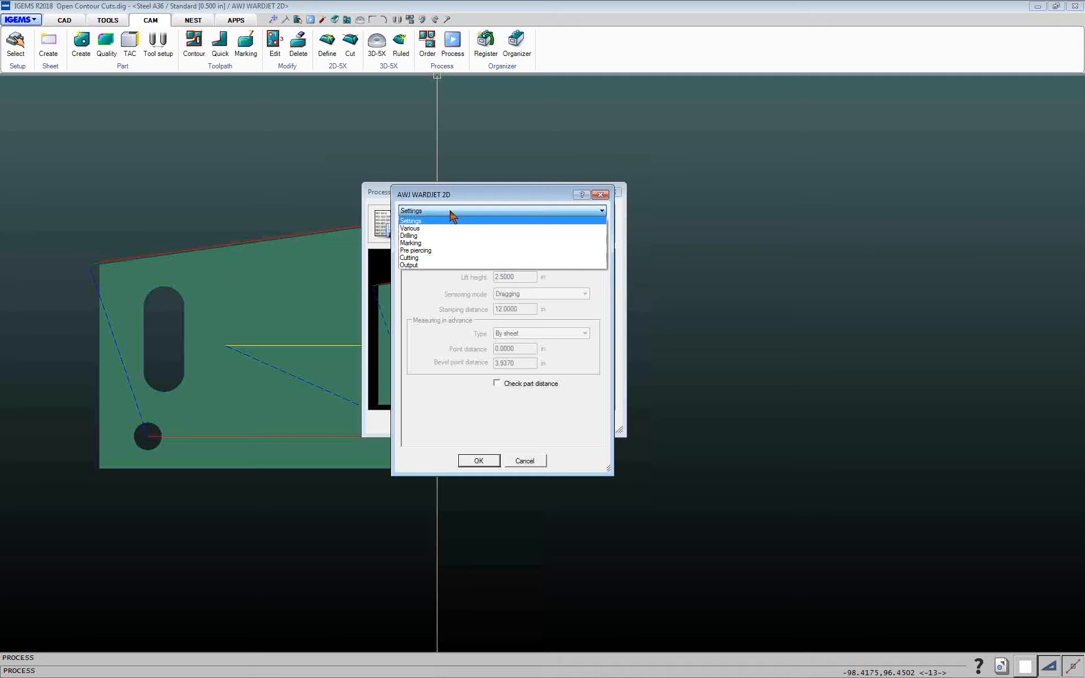
click(419, 258)
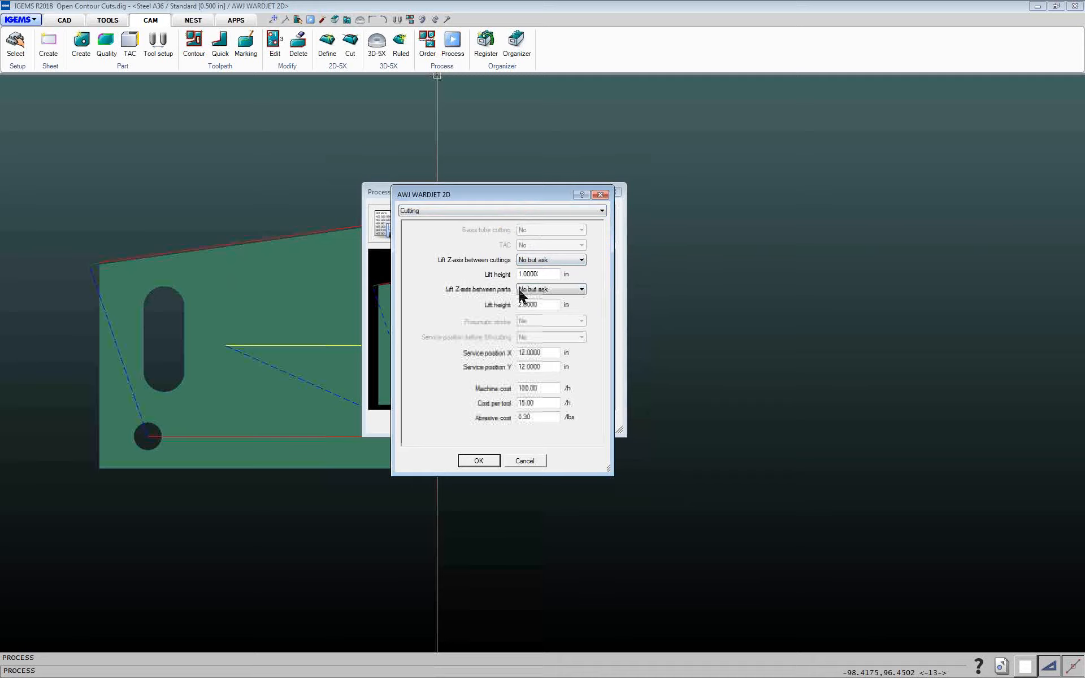
click(543, 260)
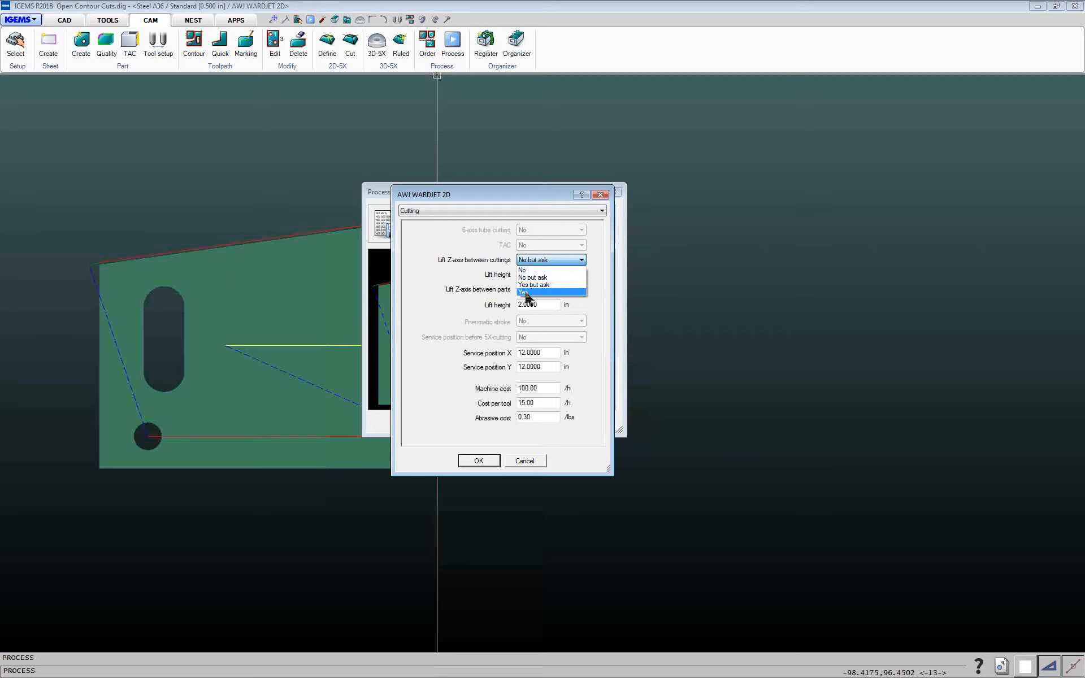
click(537, 277)
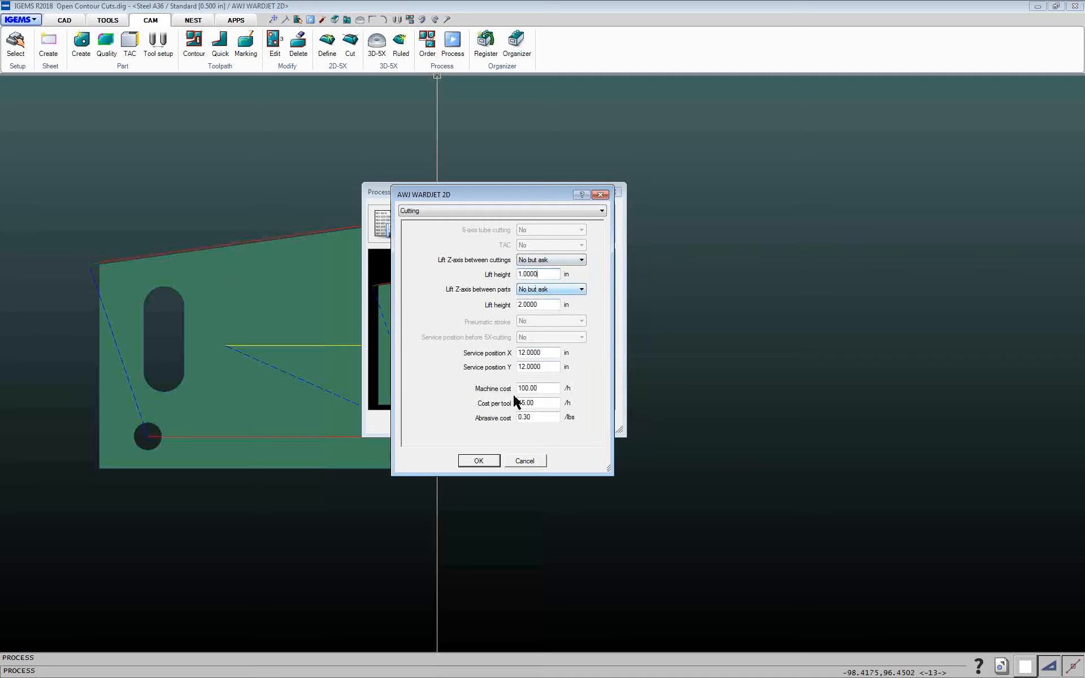
click(484, 460)
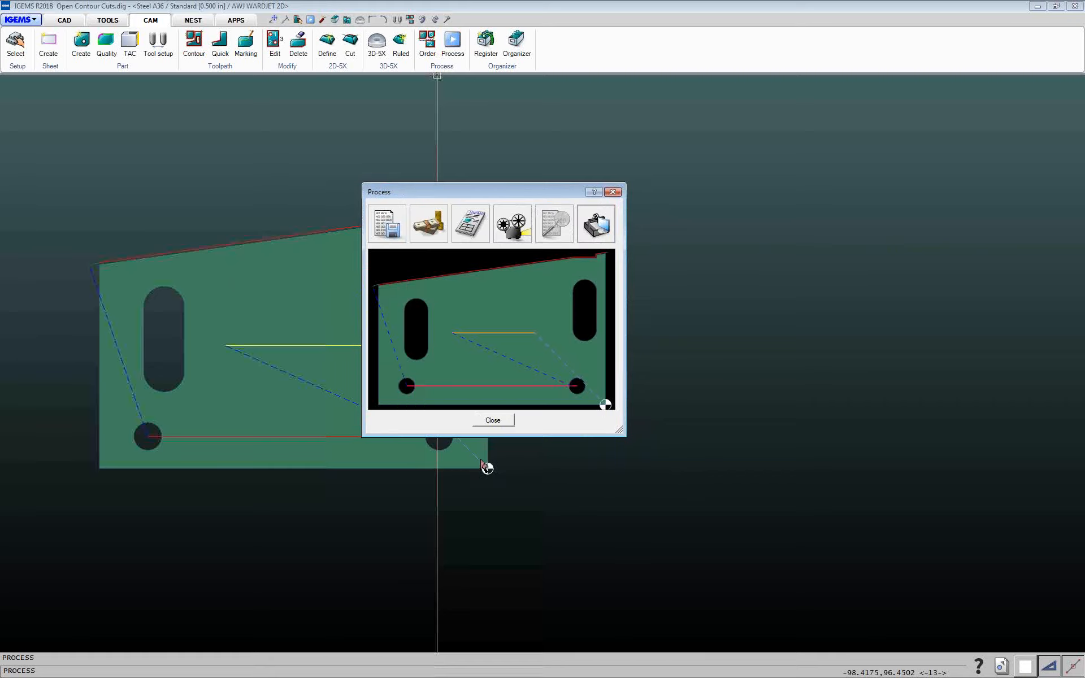
Start the simulation with Lift Z-axis between cuttings enabled
click(527, 231)
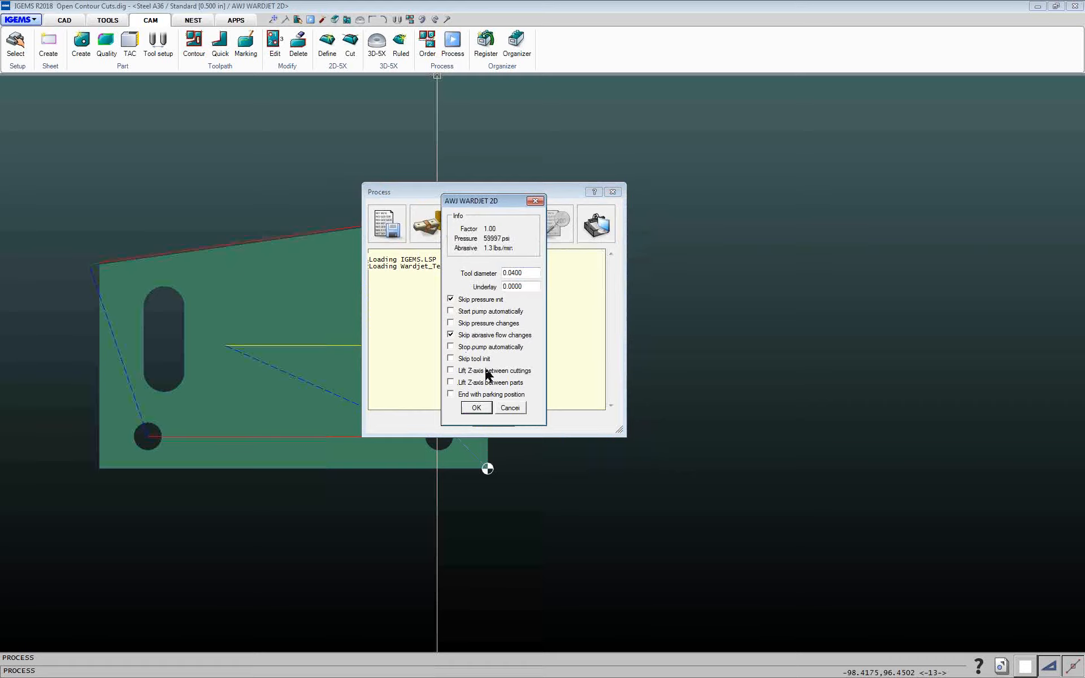
click(471, 373)
click(476, 407)
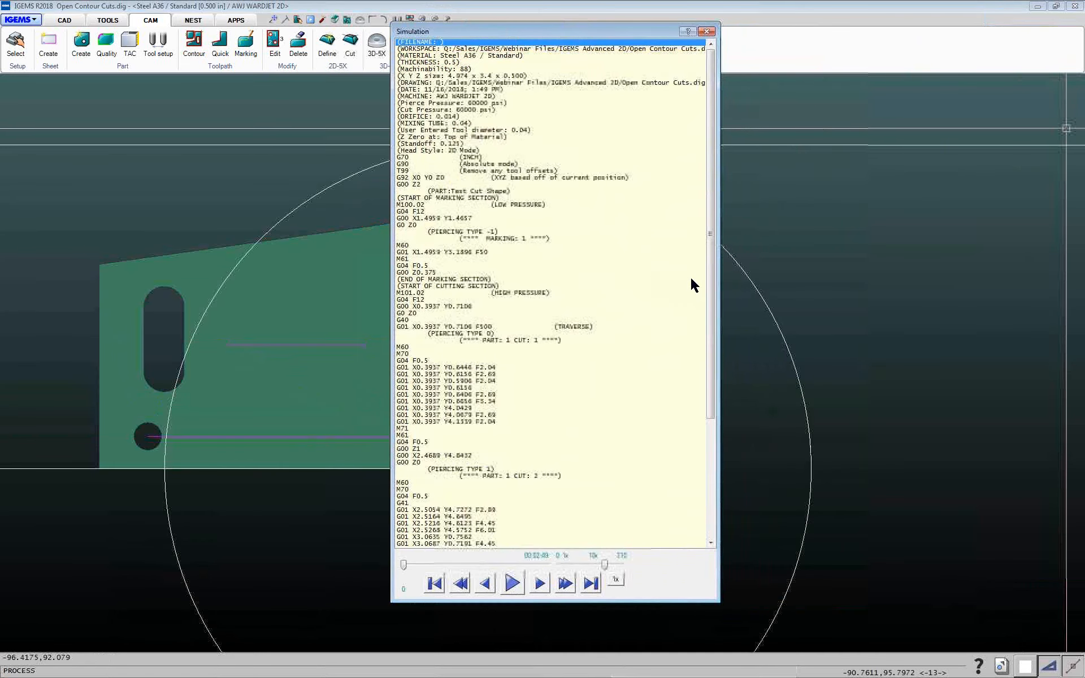
Step through the NC code lines in the simulation to examine the Z-axis movements between cuts, then close it
scroll(678, 328, down, 5)
click(418, 367)
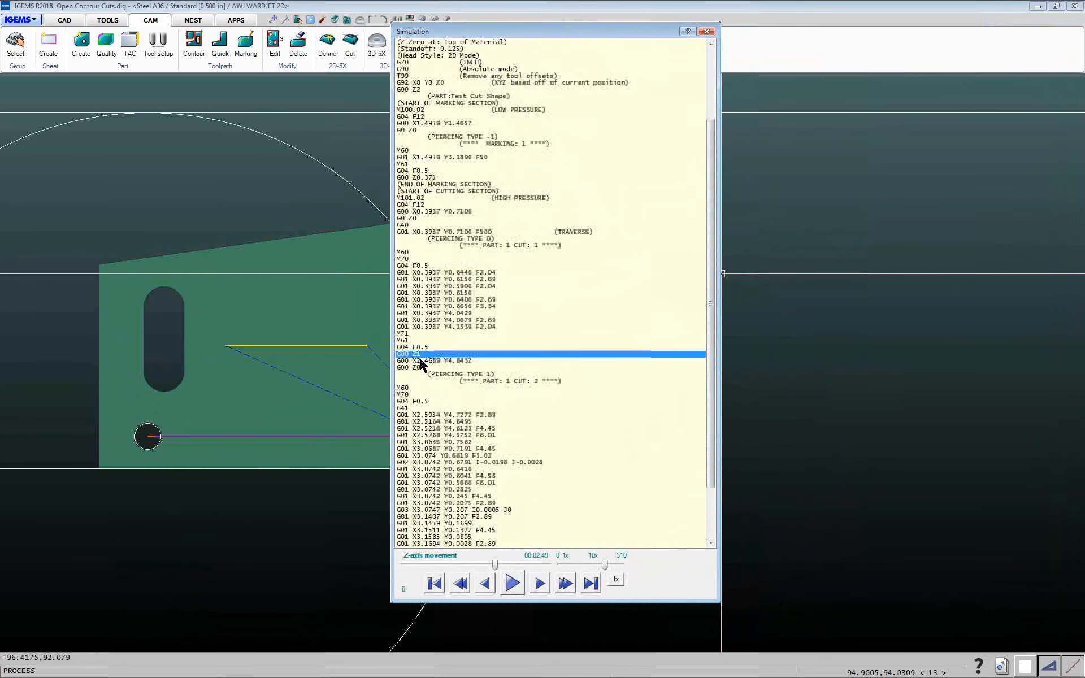
click(418, 355)
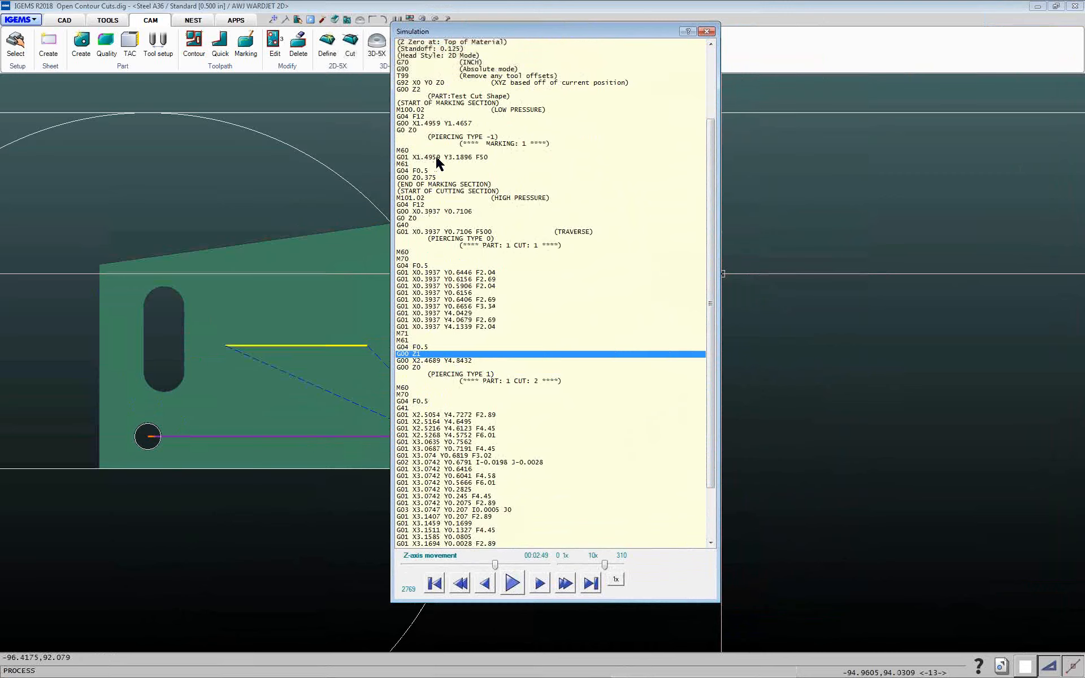
click(420, 123)
click(419, 117)
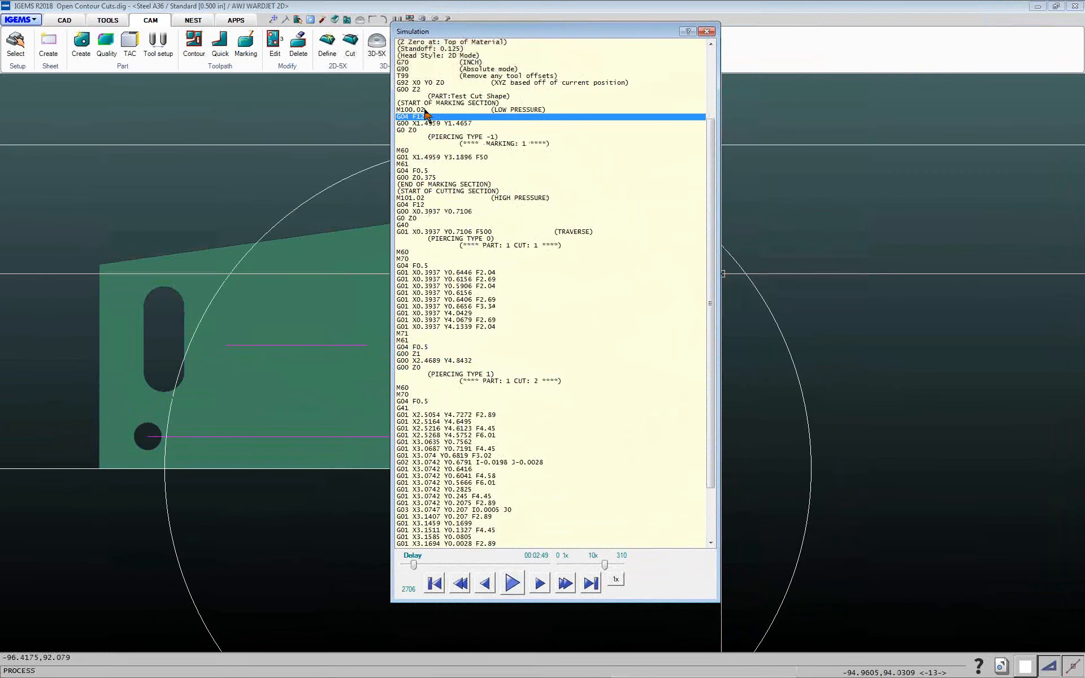
click(418, 89)
click(417, 89)
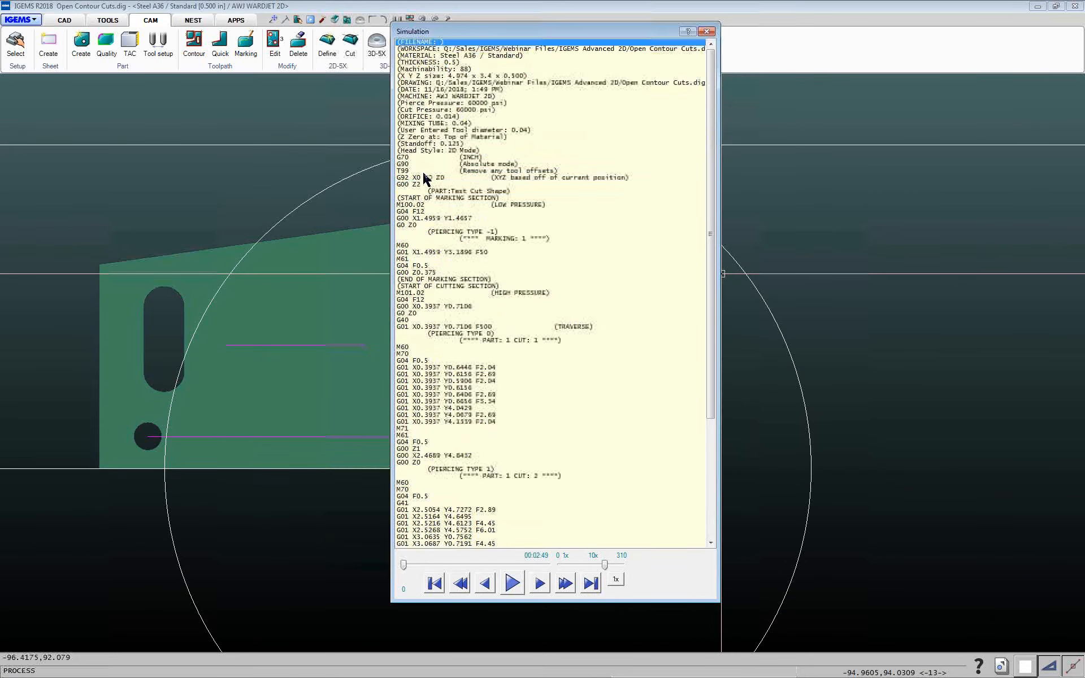
click(414, 228)
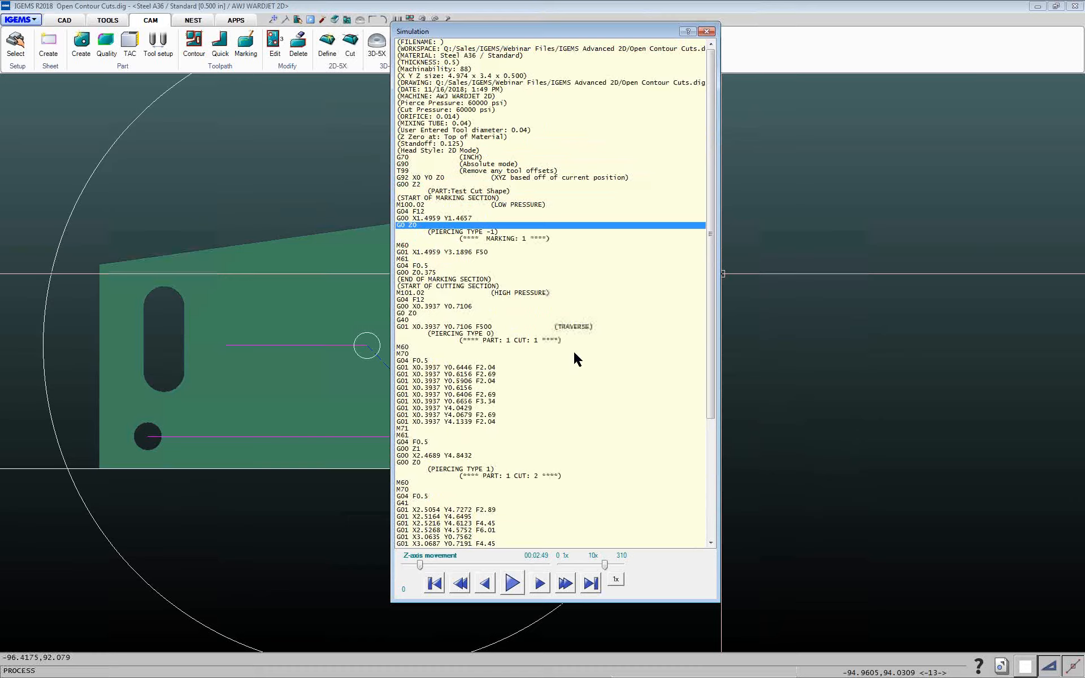
click(419, 453)
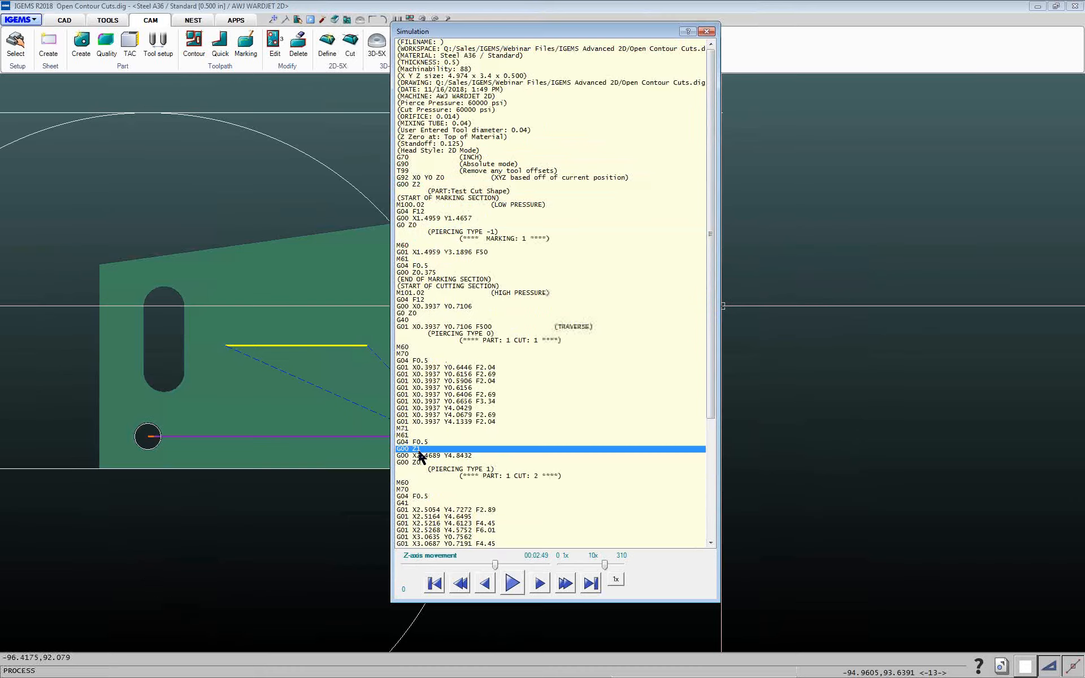
drag(715, 376, 713, 528)
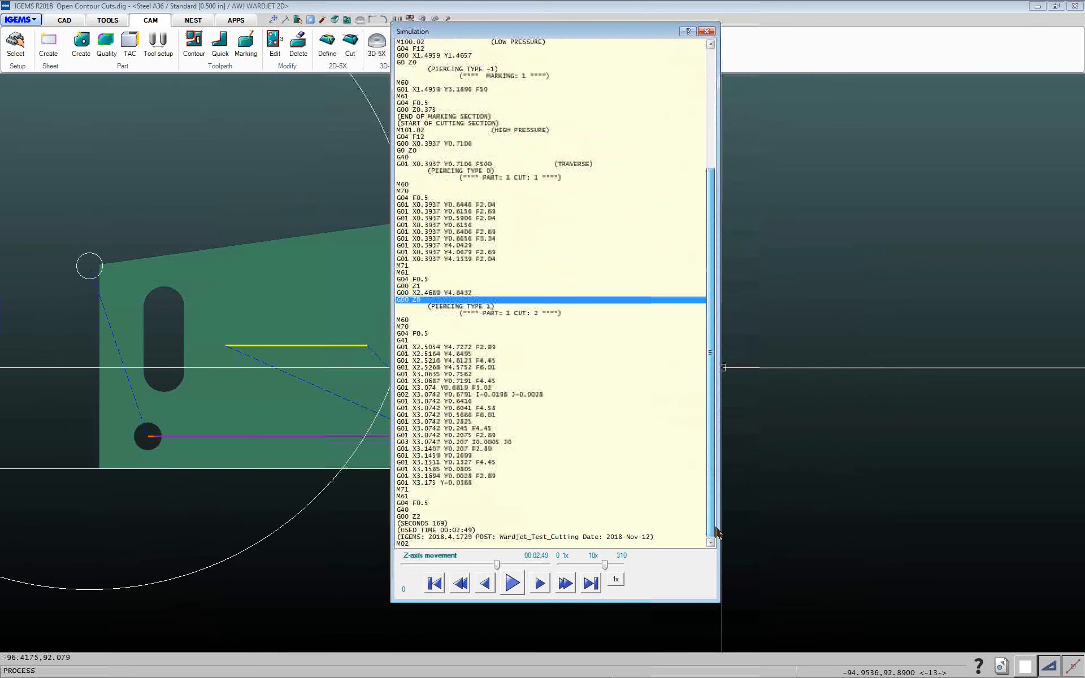
click(421, 518)
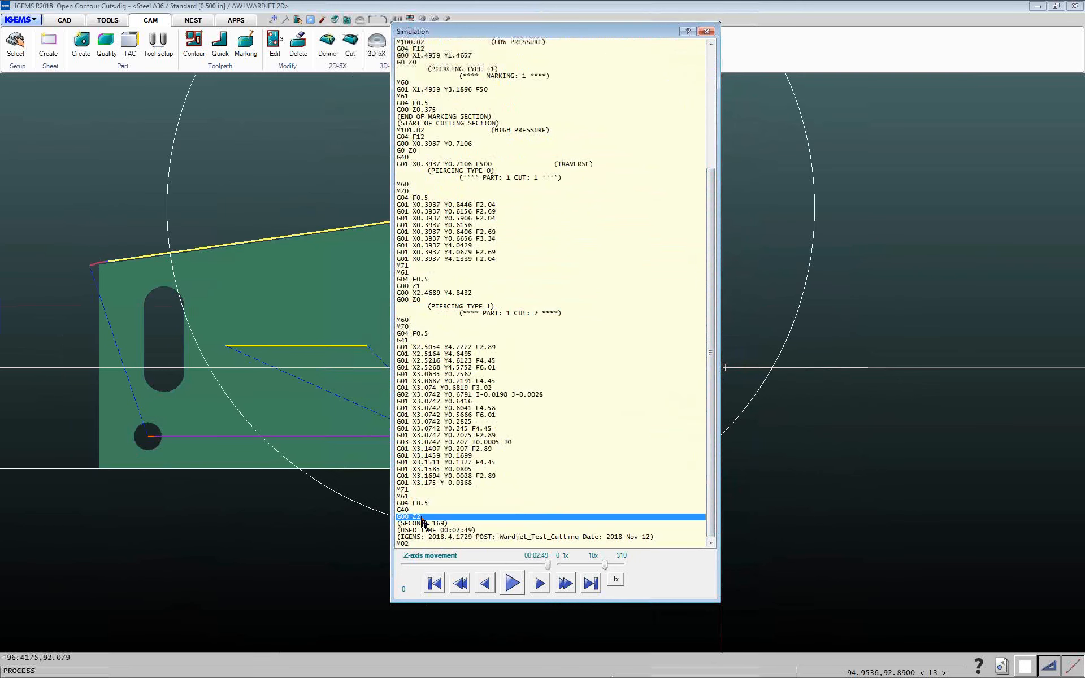
click(706, 31)
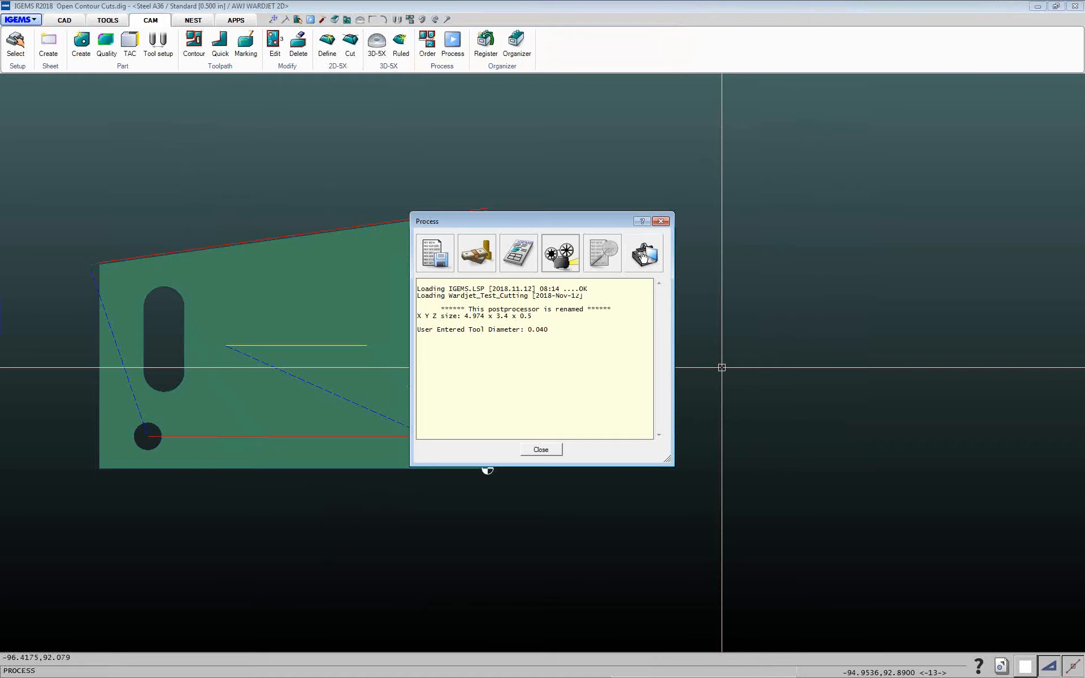
Open the postprocessor strategy settings and switch to the Various page
click(644, 256)
click(665, 272)
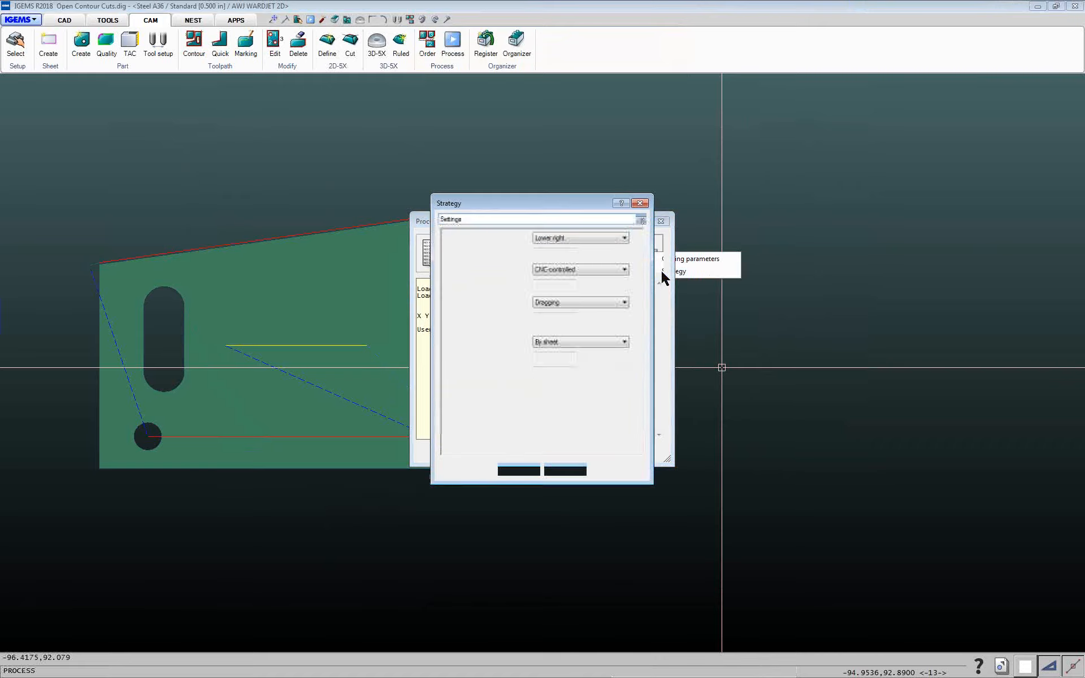
click(473, 219)
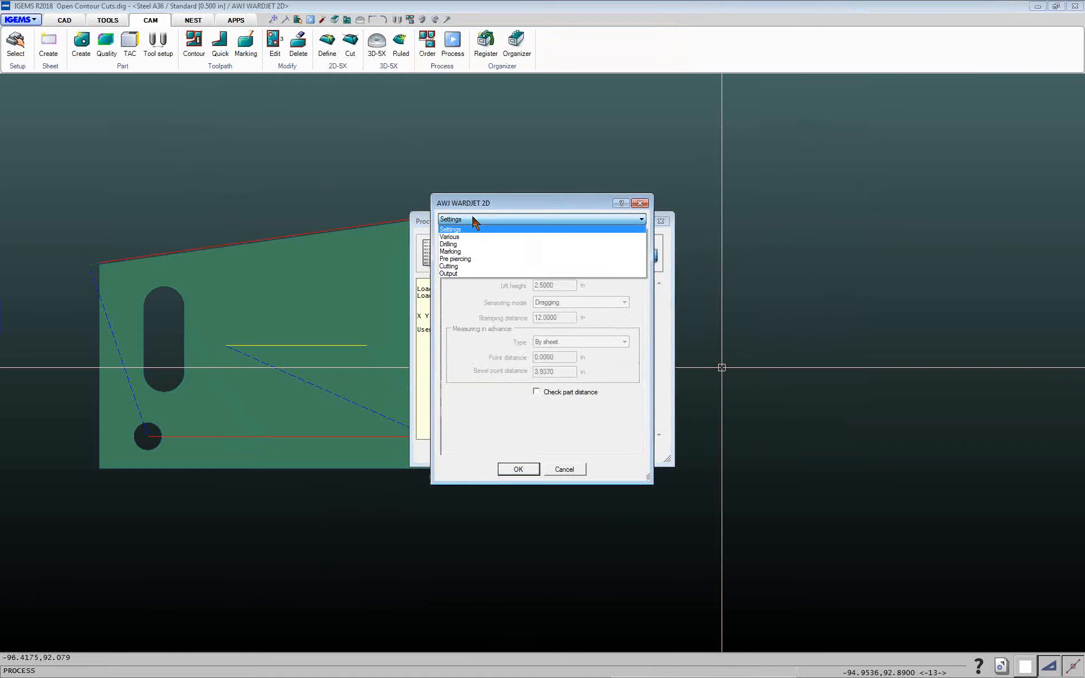
click(454, 237)
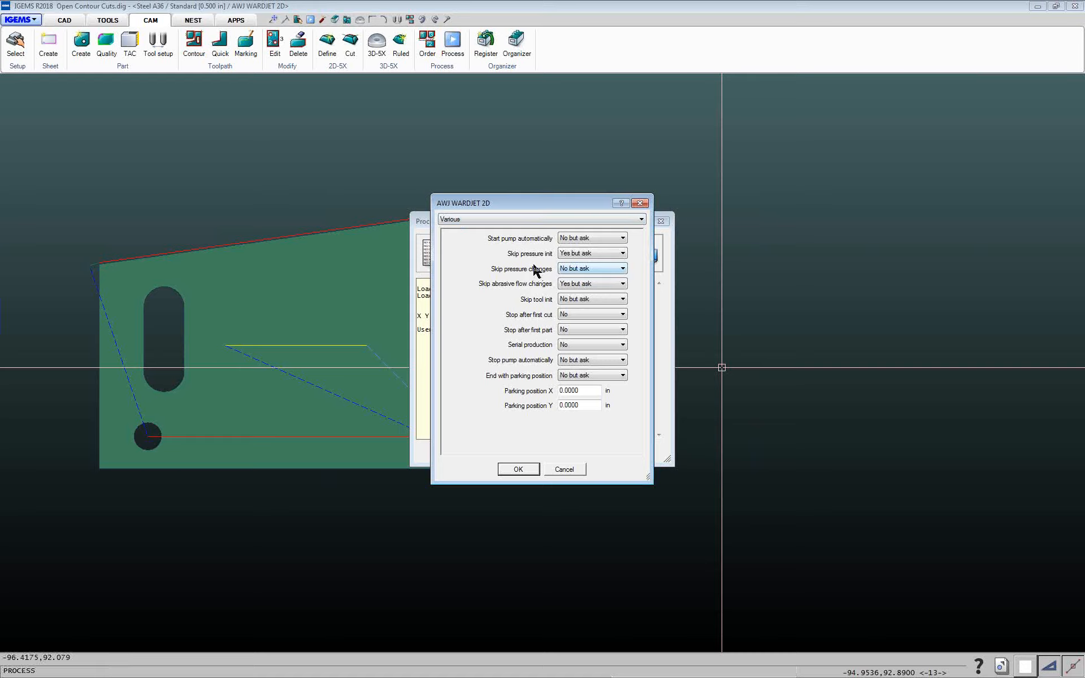
Set Skip pressure changes to No but ask
click(574, 271)
click(575, 273)
click(566, 272)
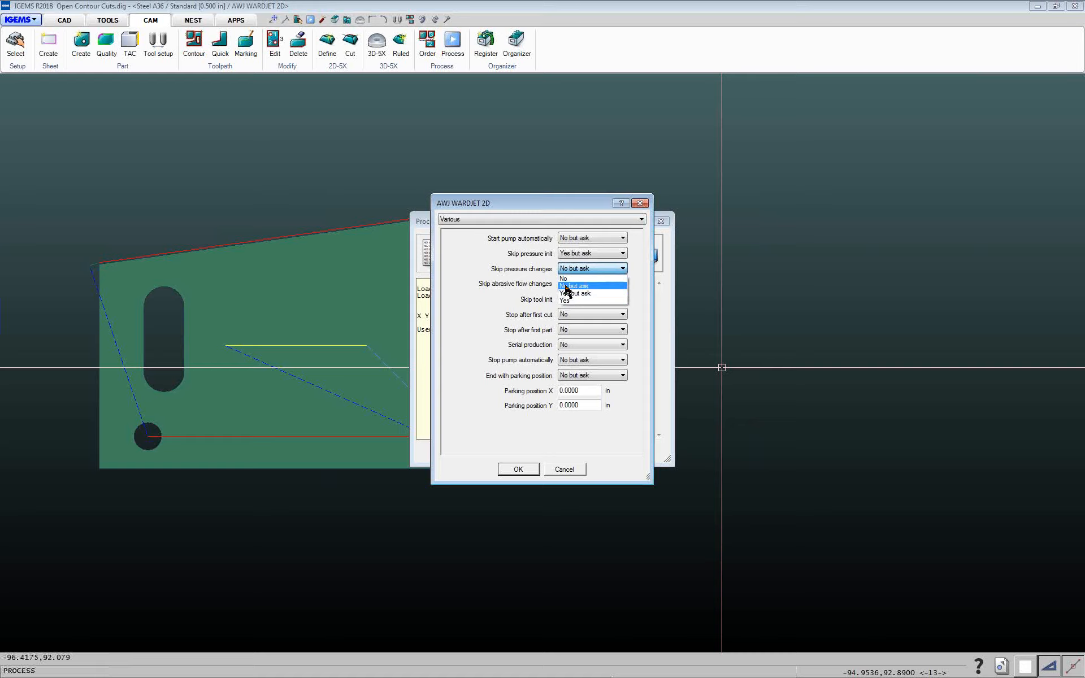
click(536, 275)
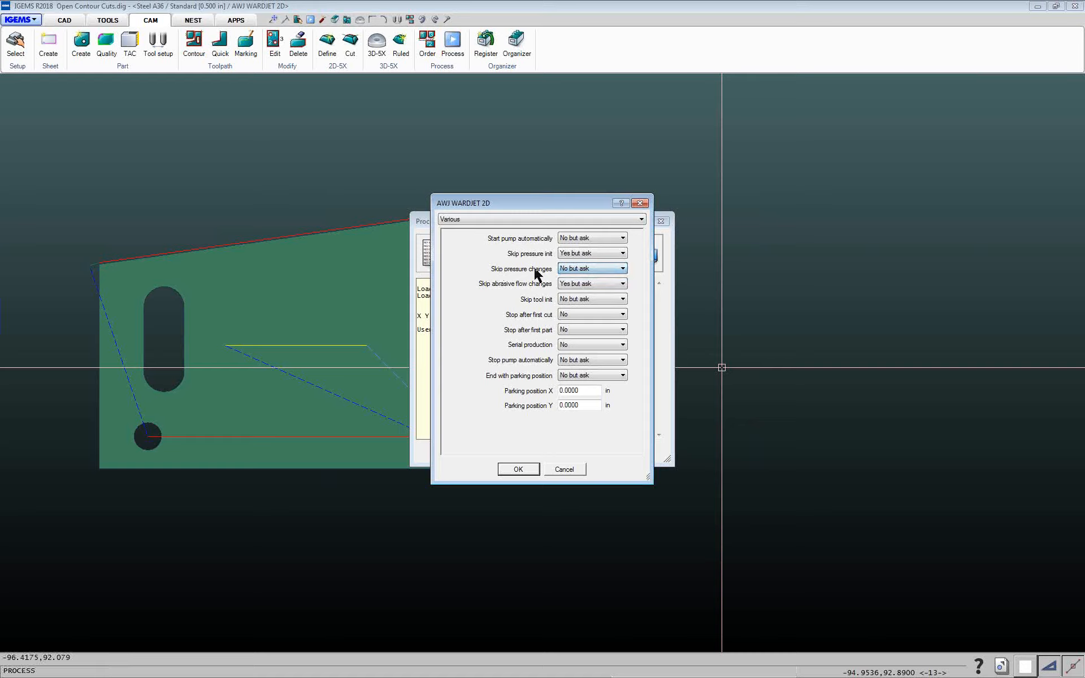
click(567, 273)
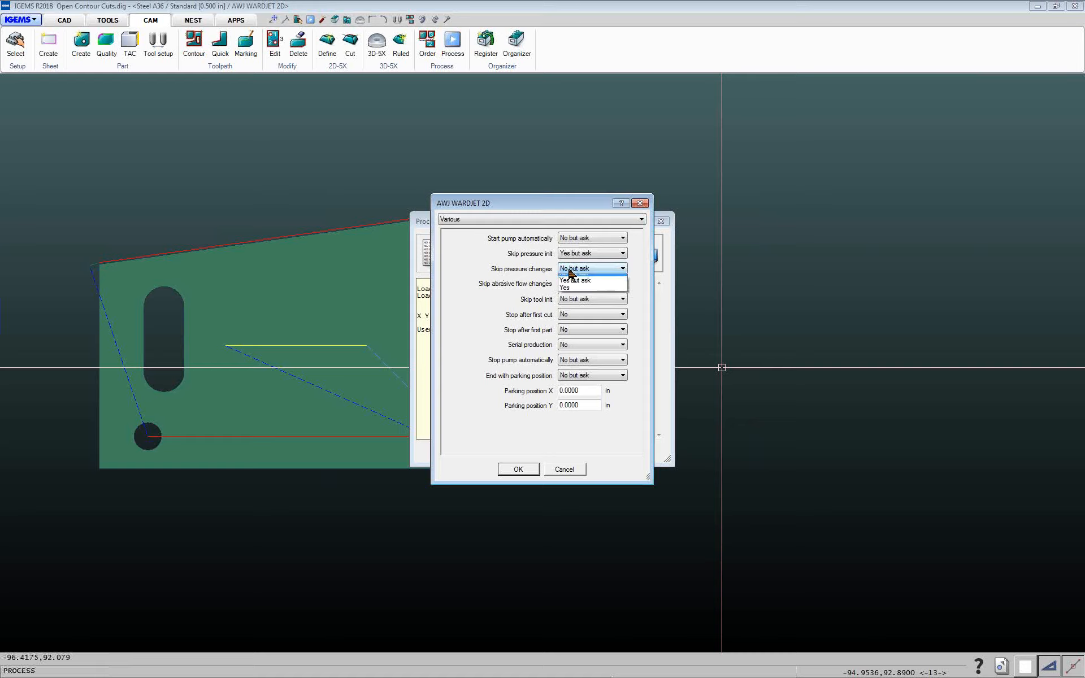
click(571, 276)
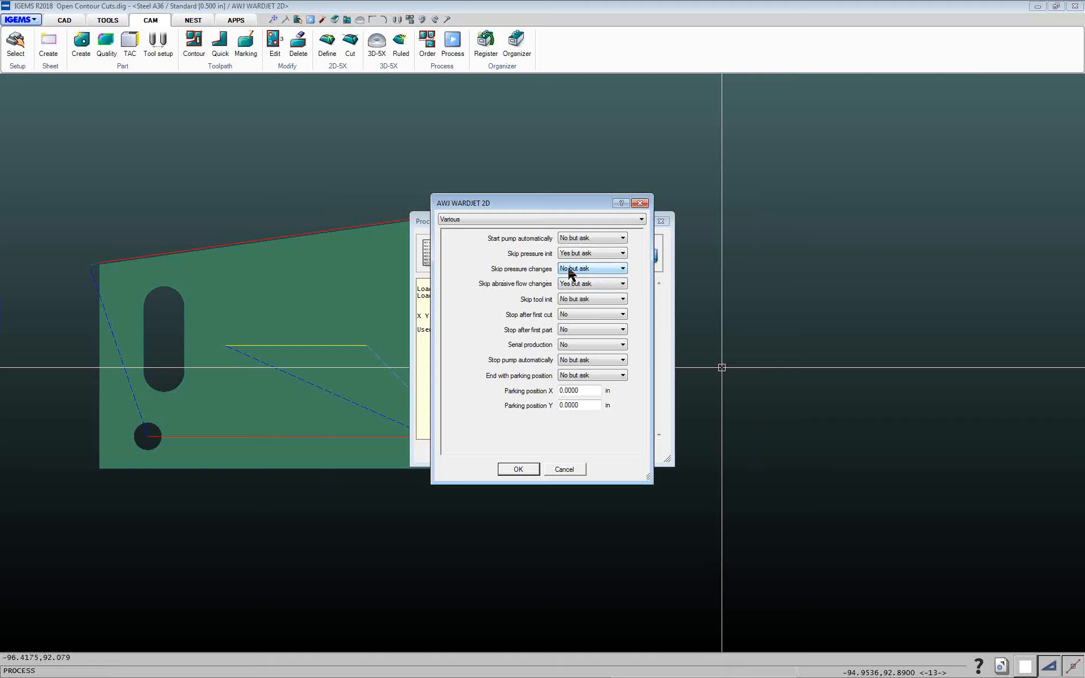
On the Output page, set View output file to Yes but ask and confirm
click(507, 221)
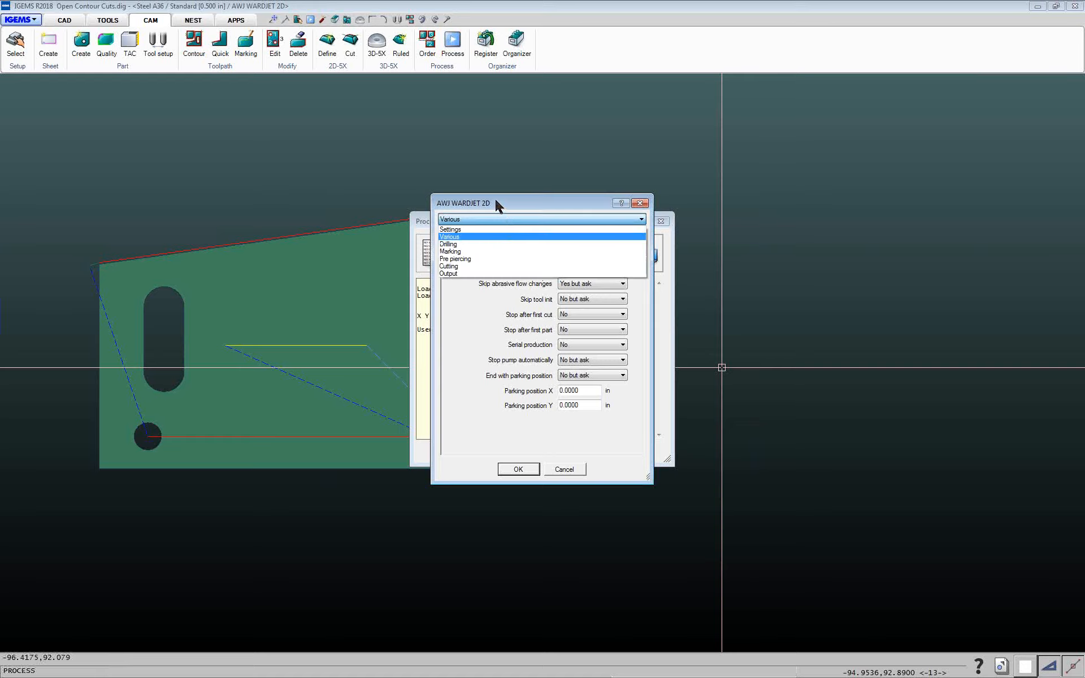
click(452, 274)
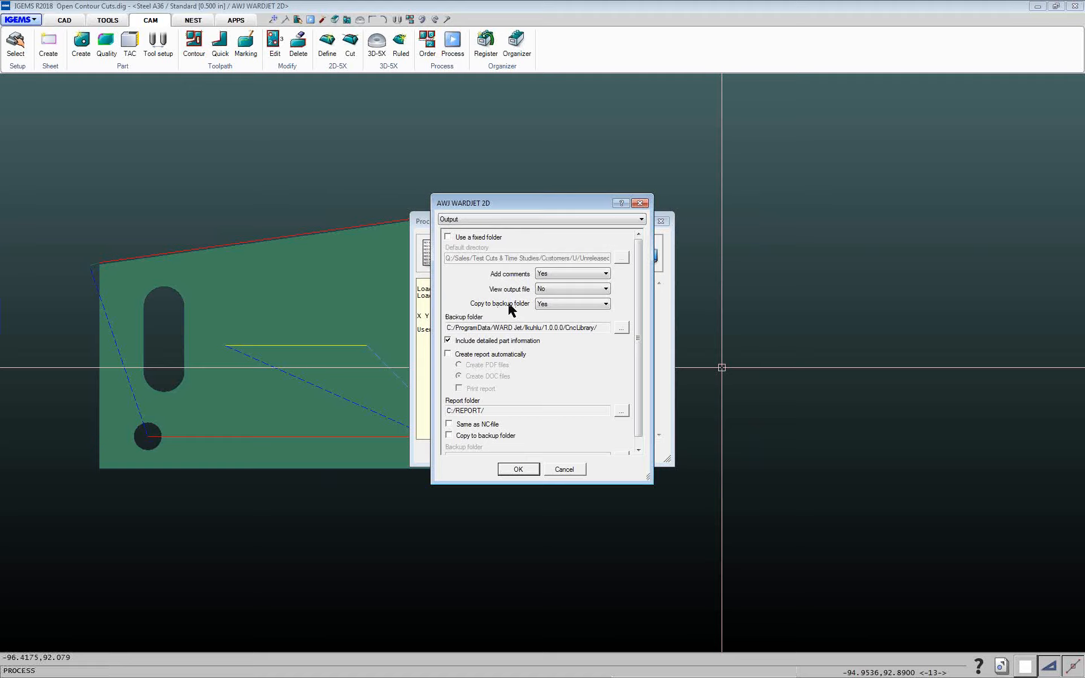
click(541, 294)
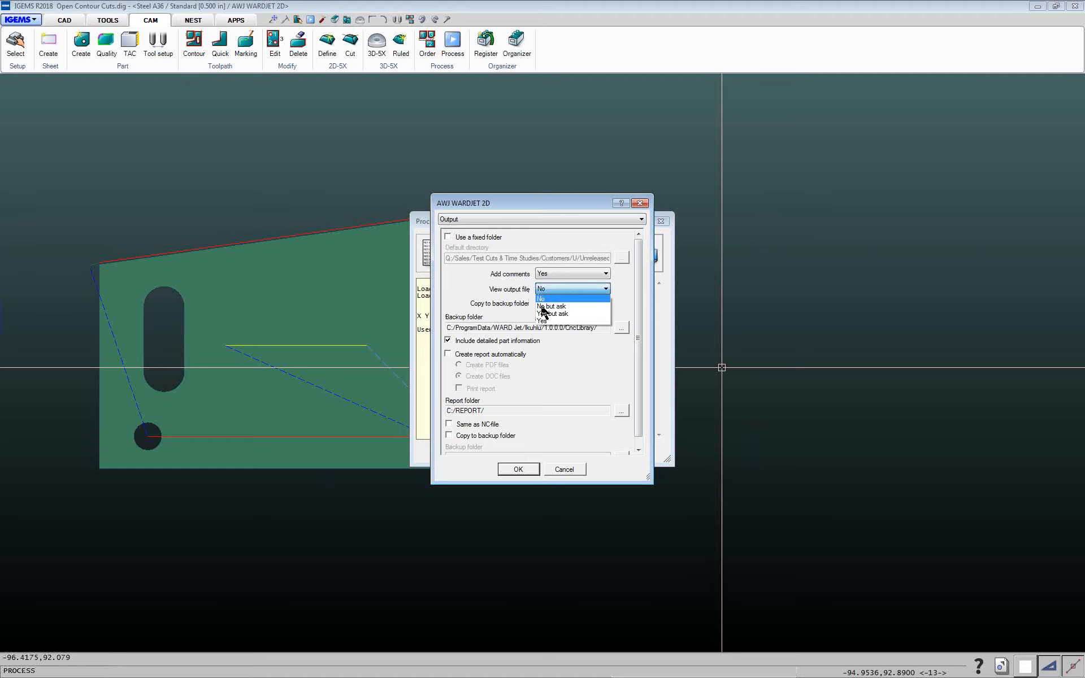
click(544, 313)
click(517, 470)
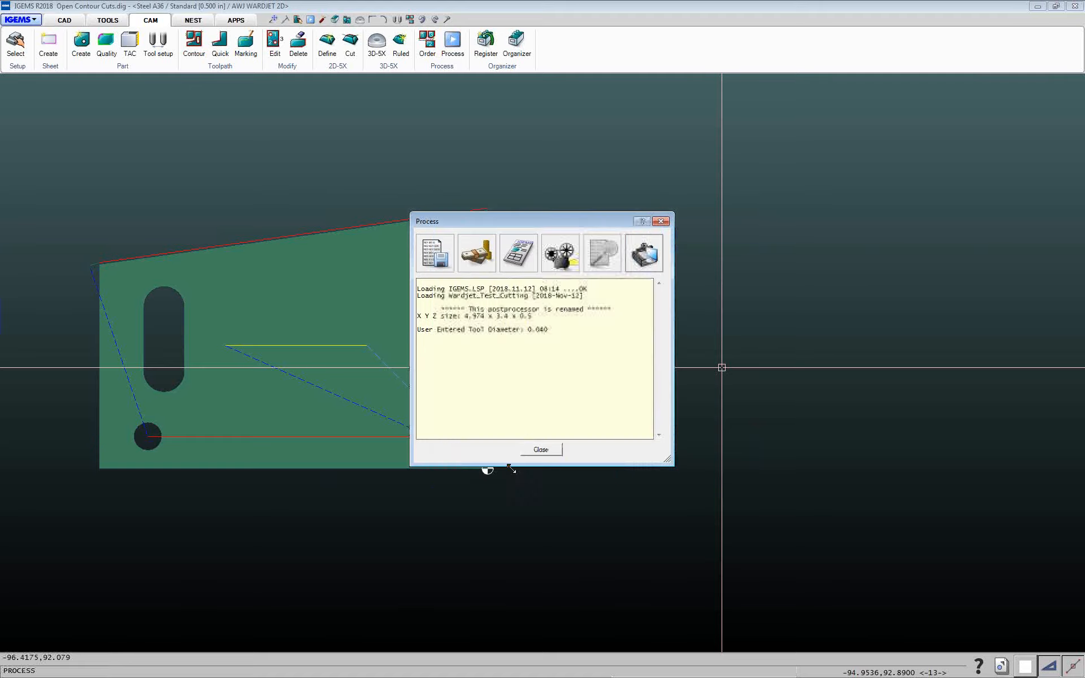
Run the postprocessor with the current options and save the NC file as Open Contour Cuts.CNC
click(579, 267)
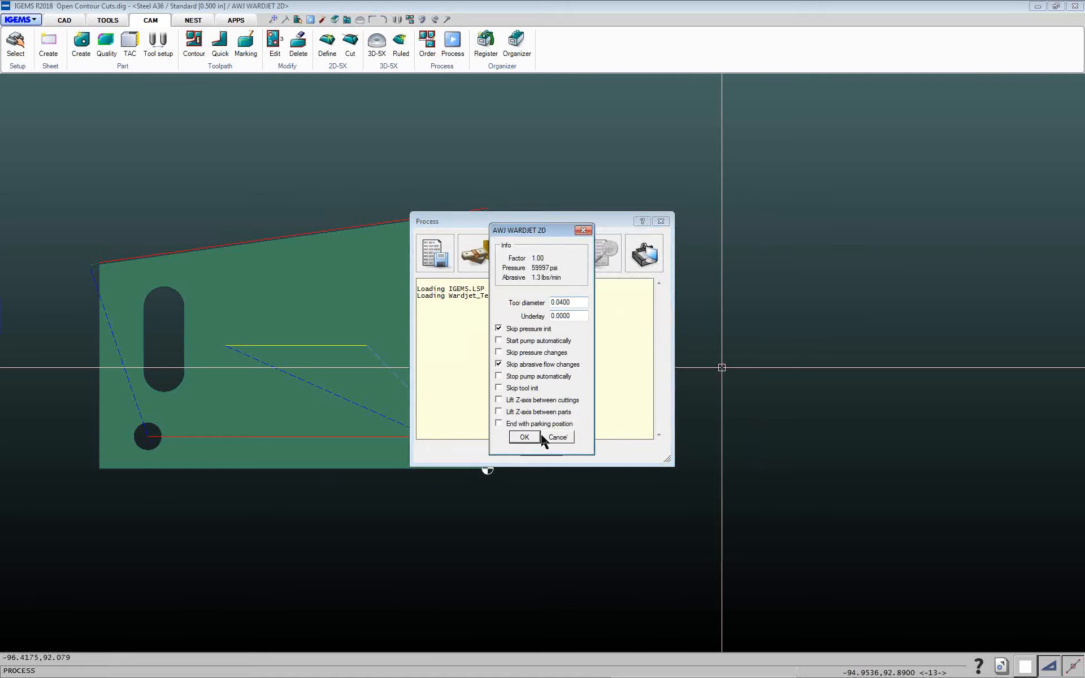
click(531, 437)
click(562, 425)
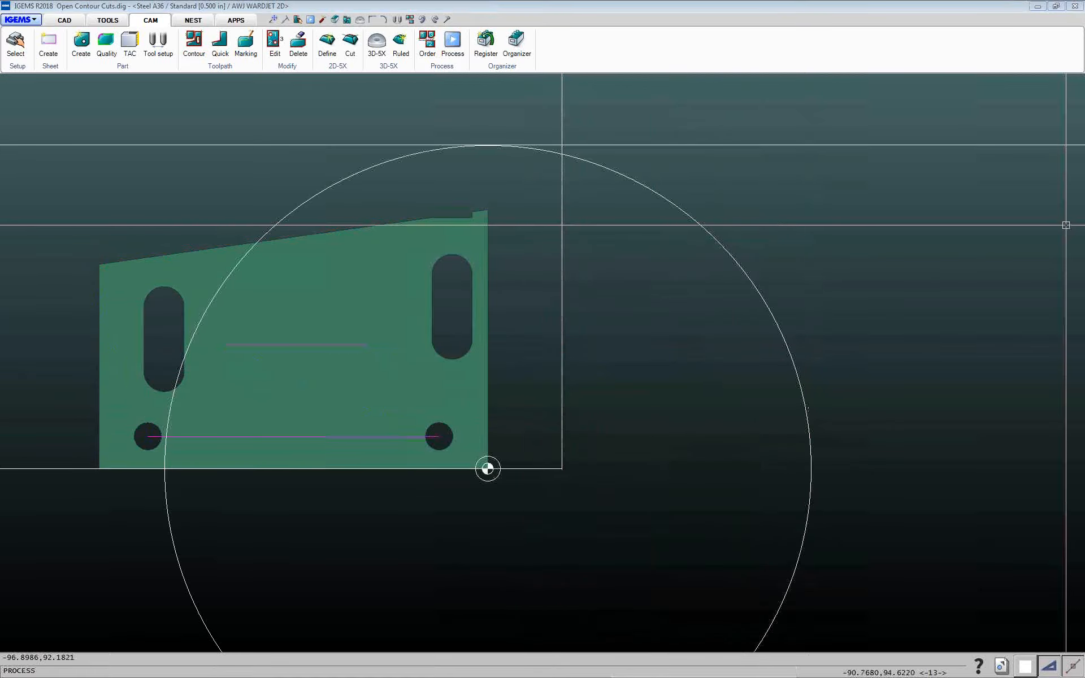
click(440, 251)
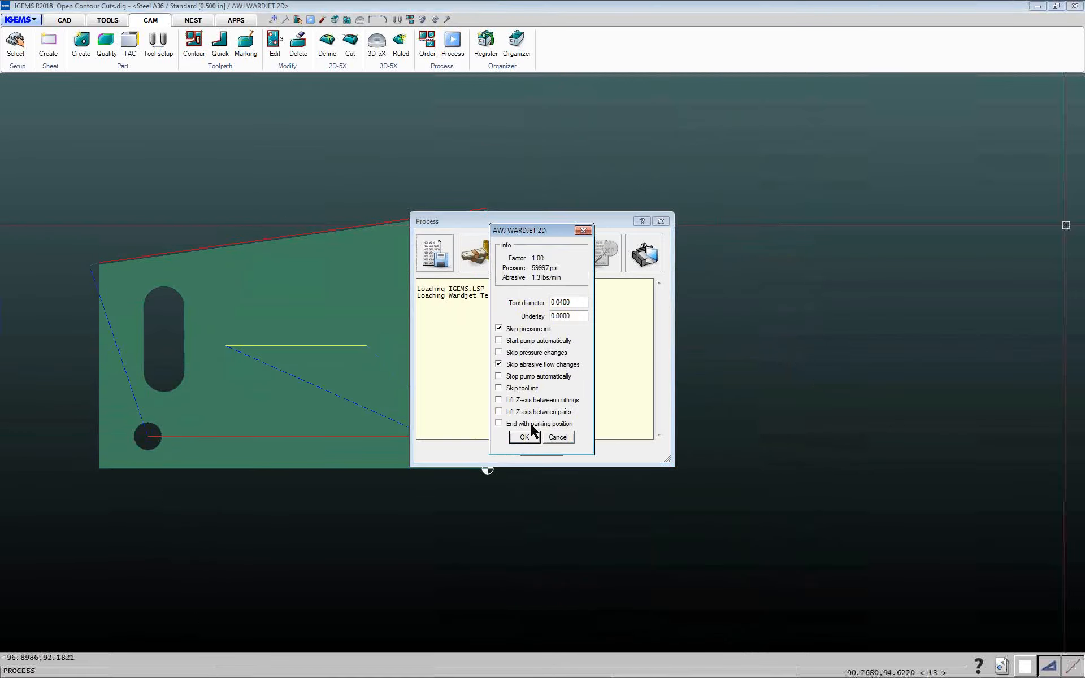
click(524, 443)
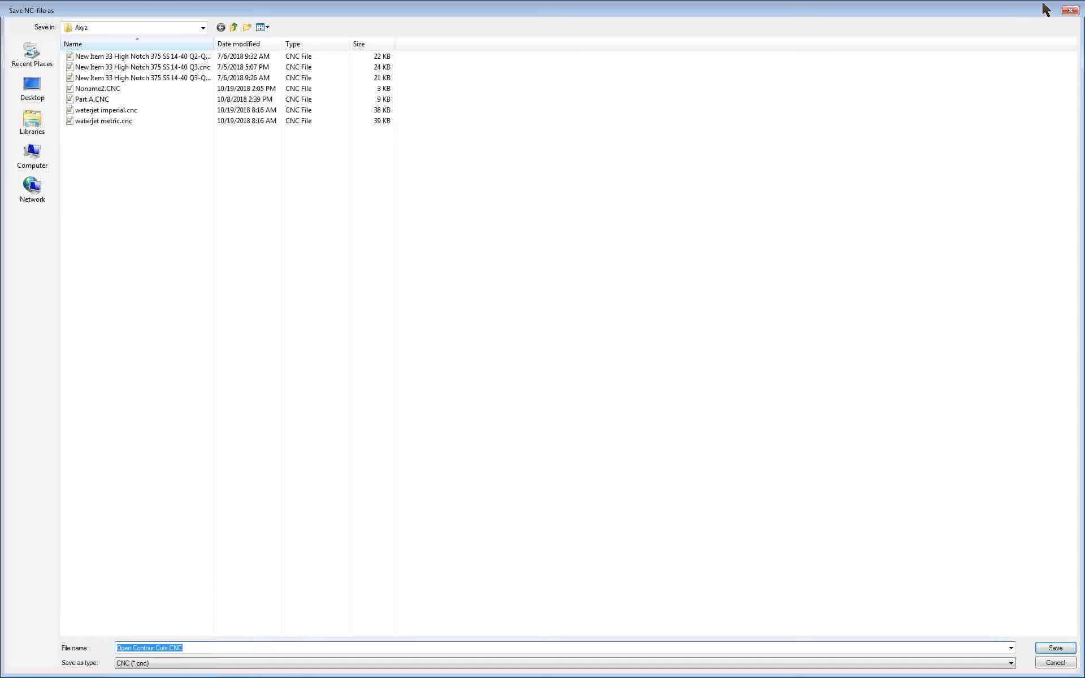
click(1056, 648)
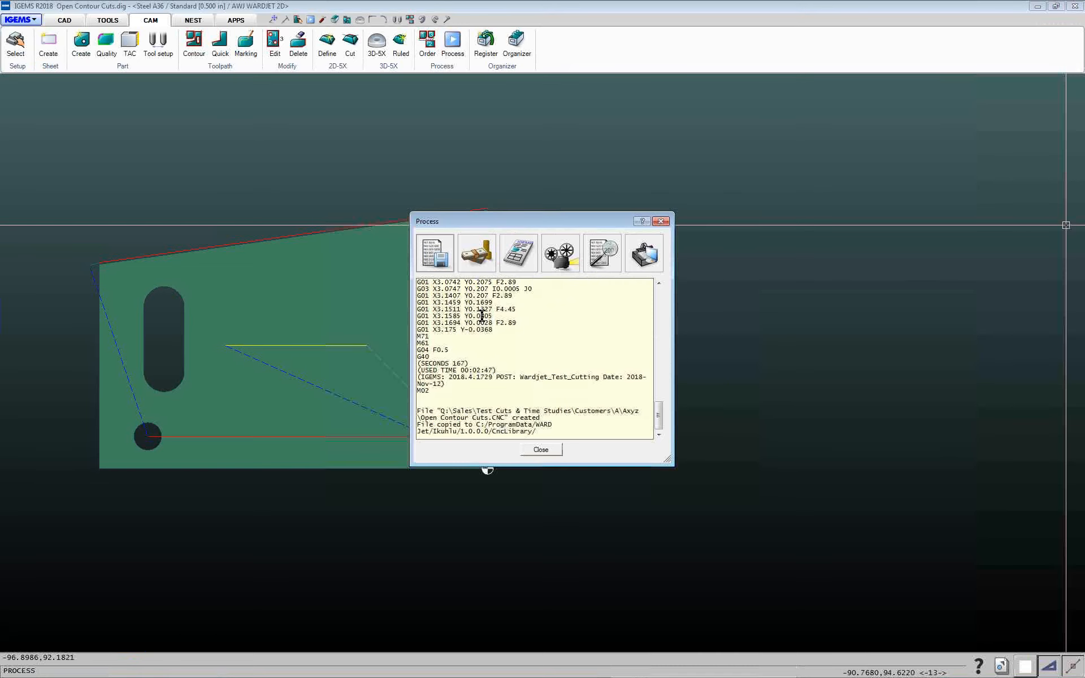
drag(657, 413, 716, 596)
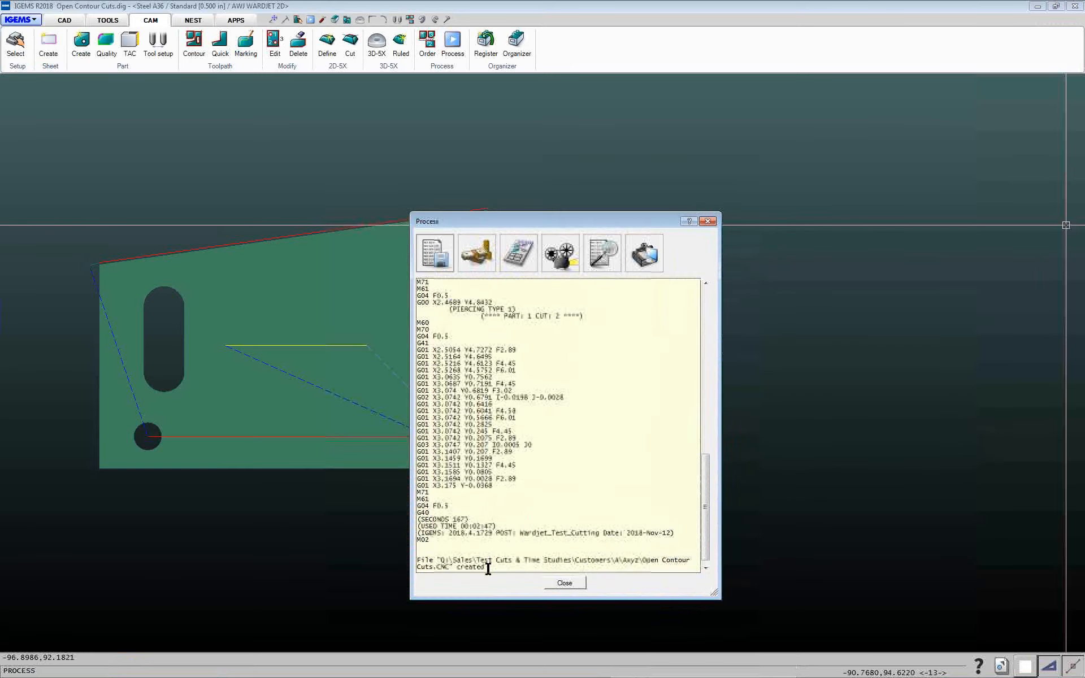
click(645, 253)
click(662, 277)
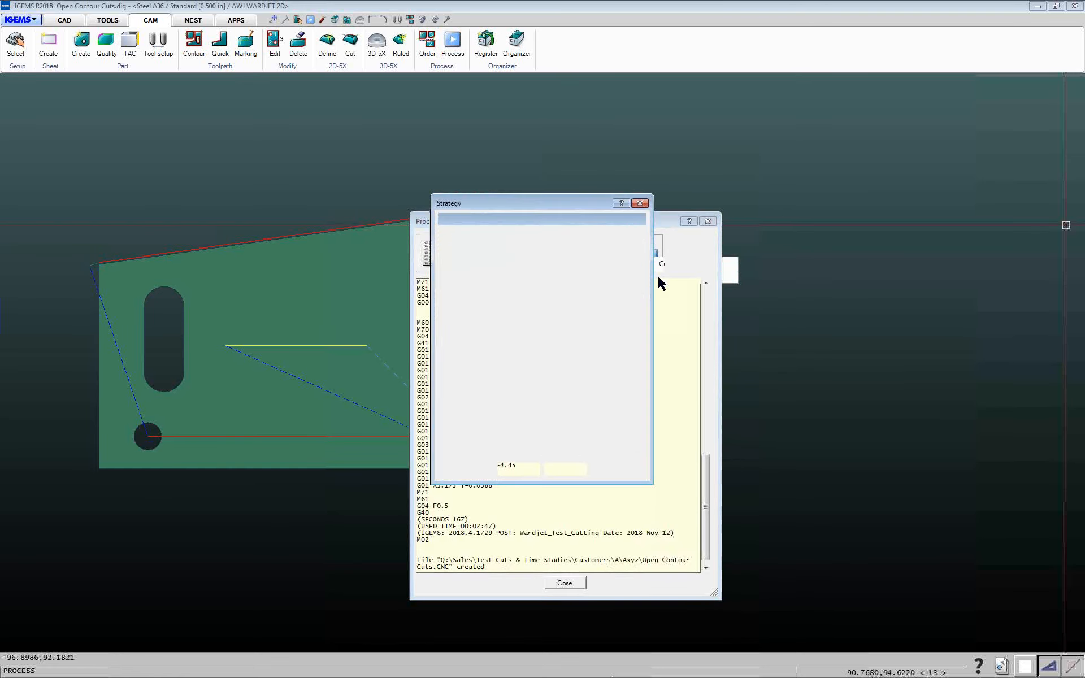
click(622, 219)
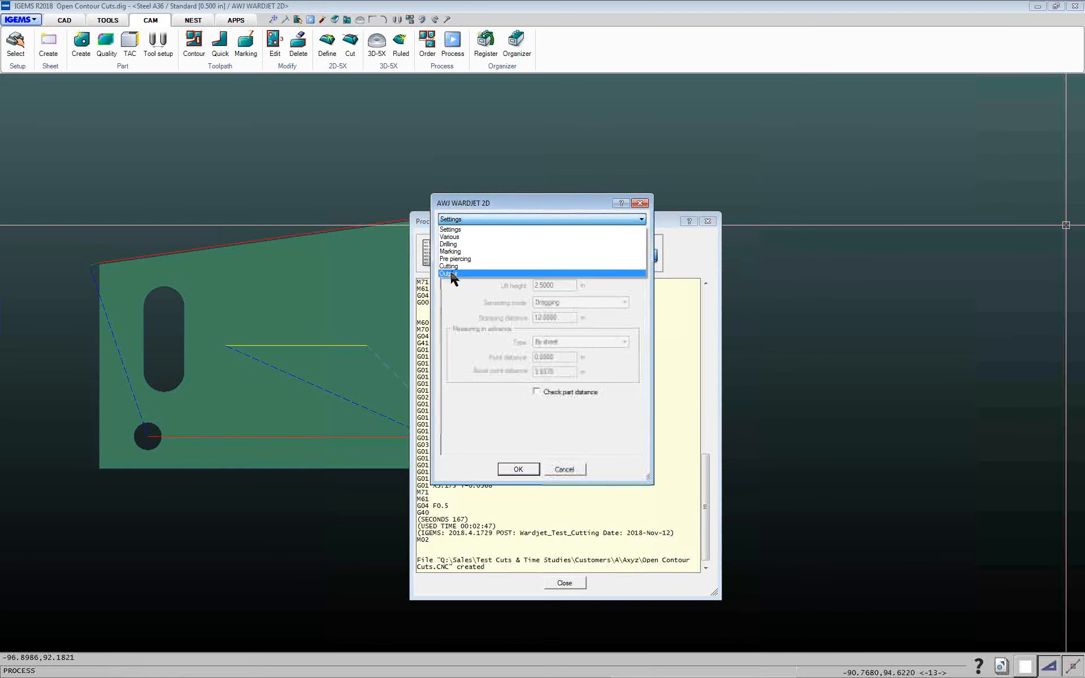
click(450, 275)
click(541, 291)
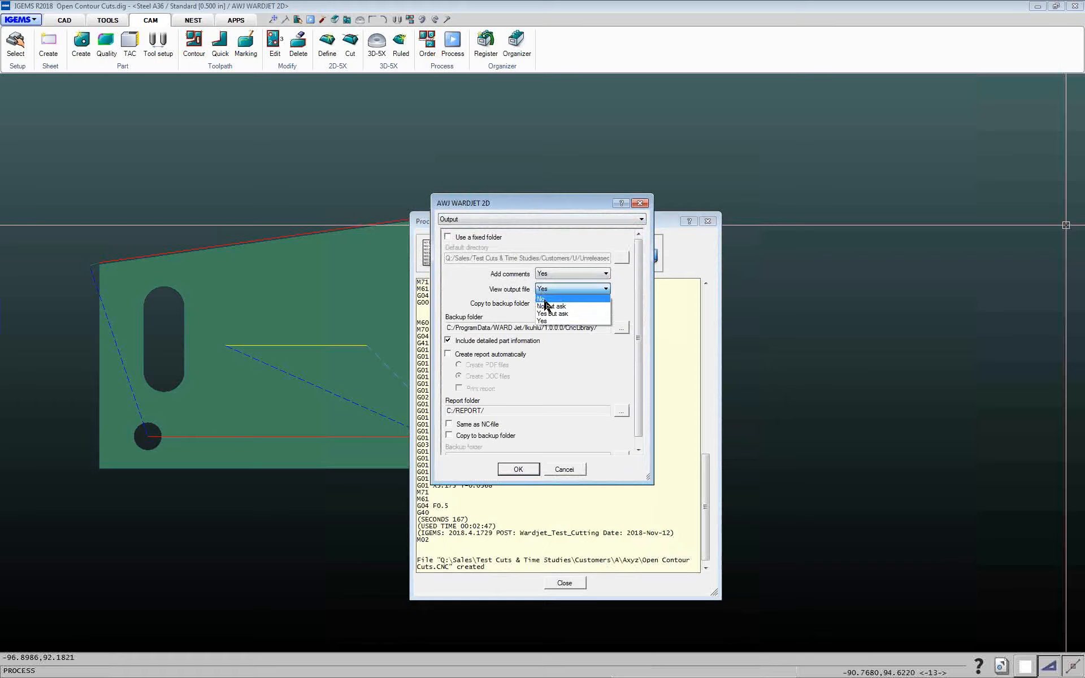
click(544, 299)
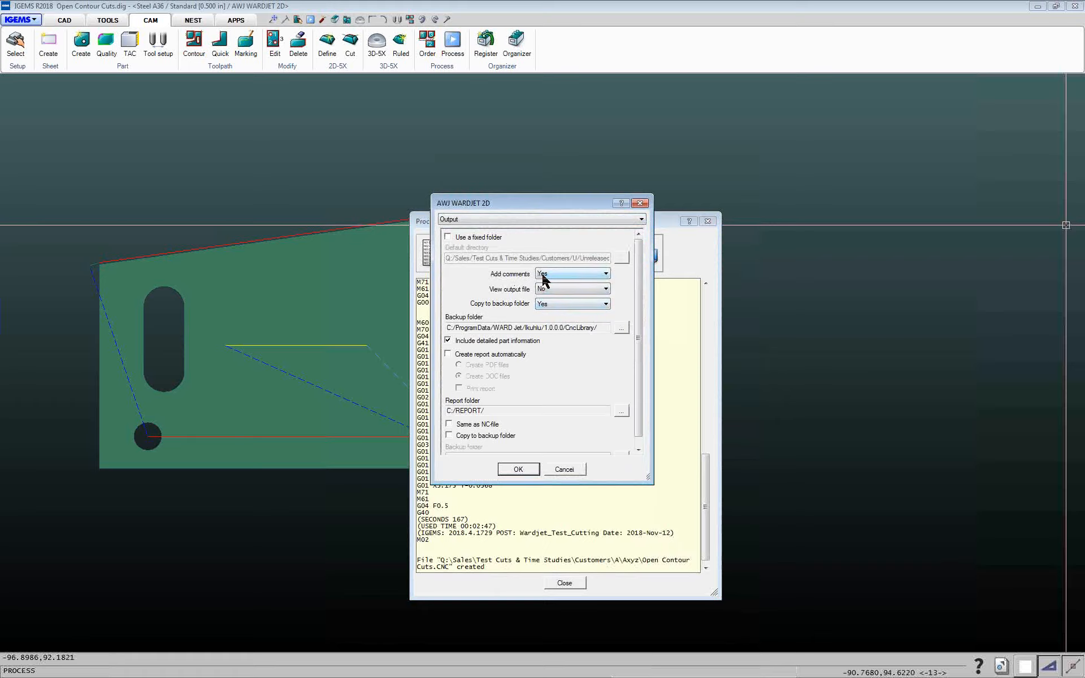
drag(526, 202, 822, 201)
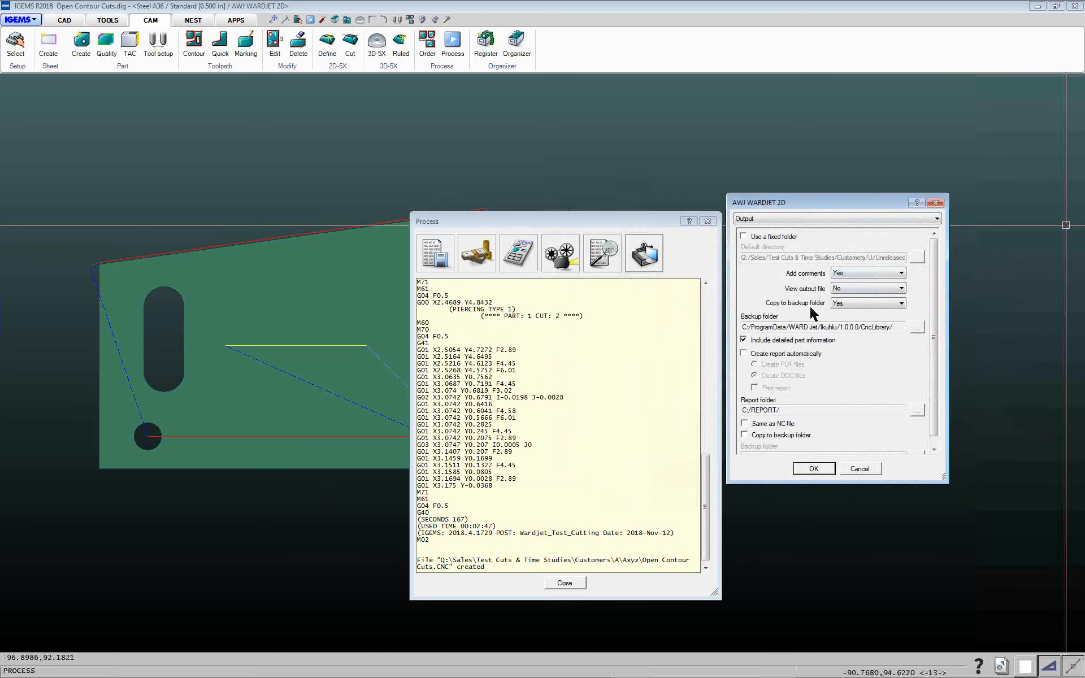
click(858, 469)
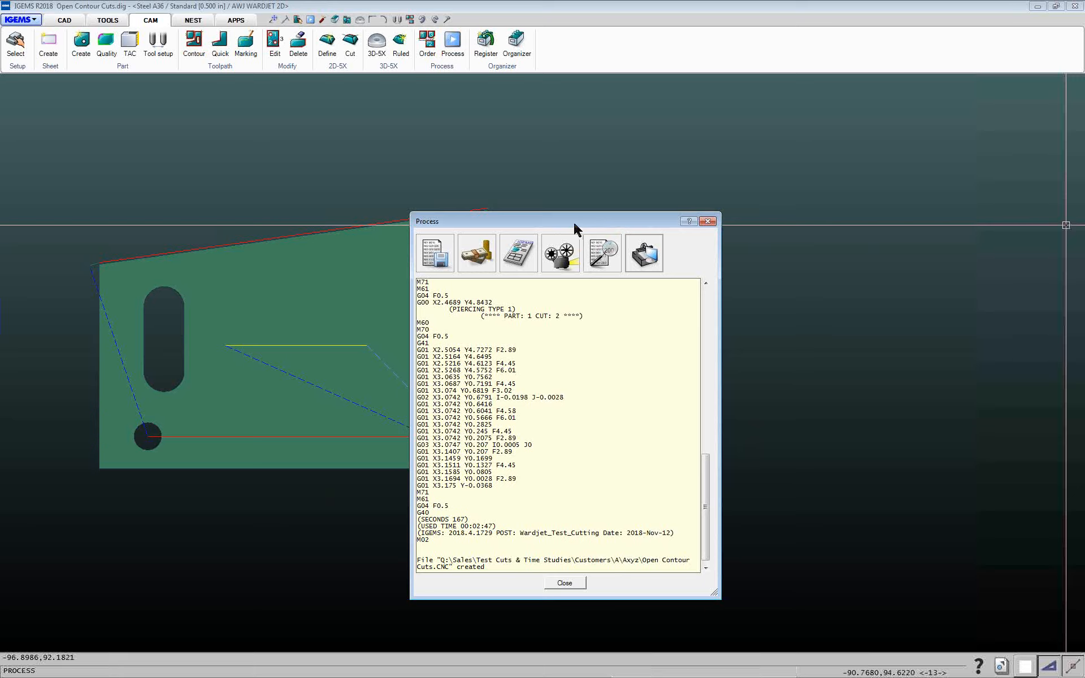
Close the Process dialog and return to the open-contour part drawing
drag(574, 224, 540, 125)
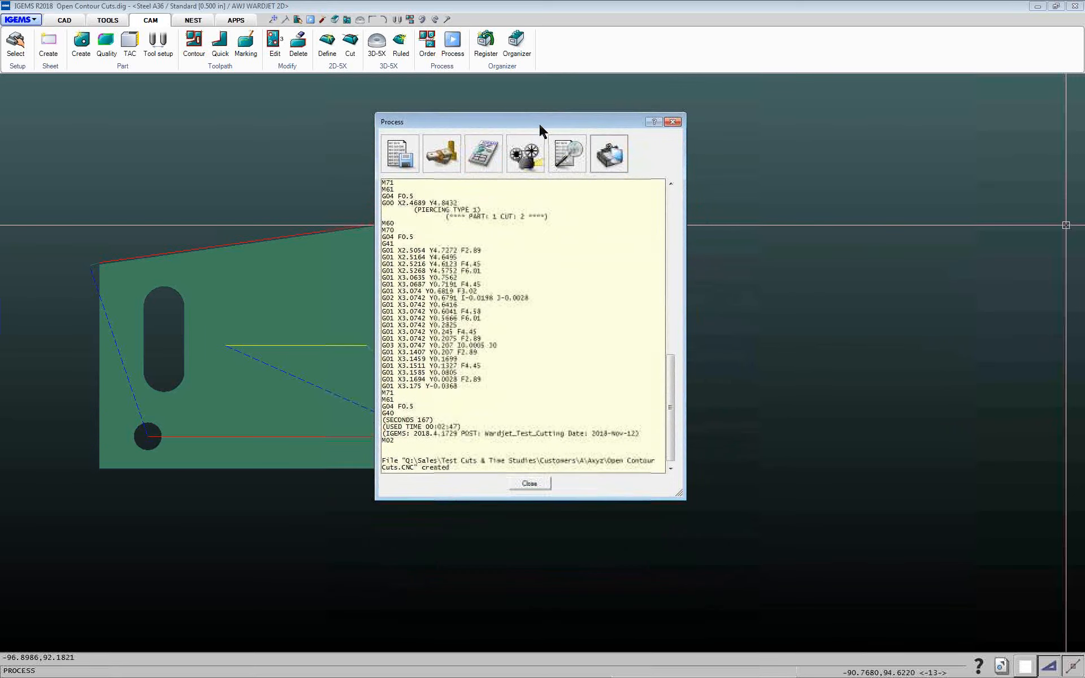
click(529, 484)
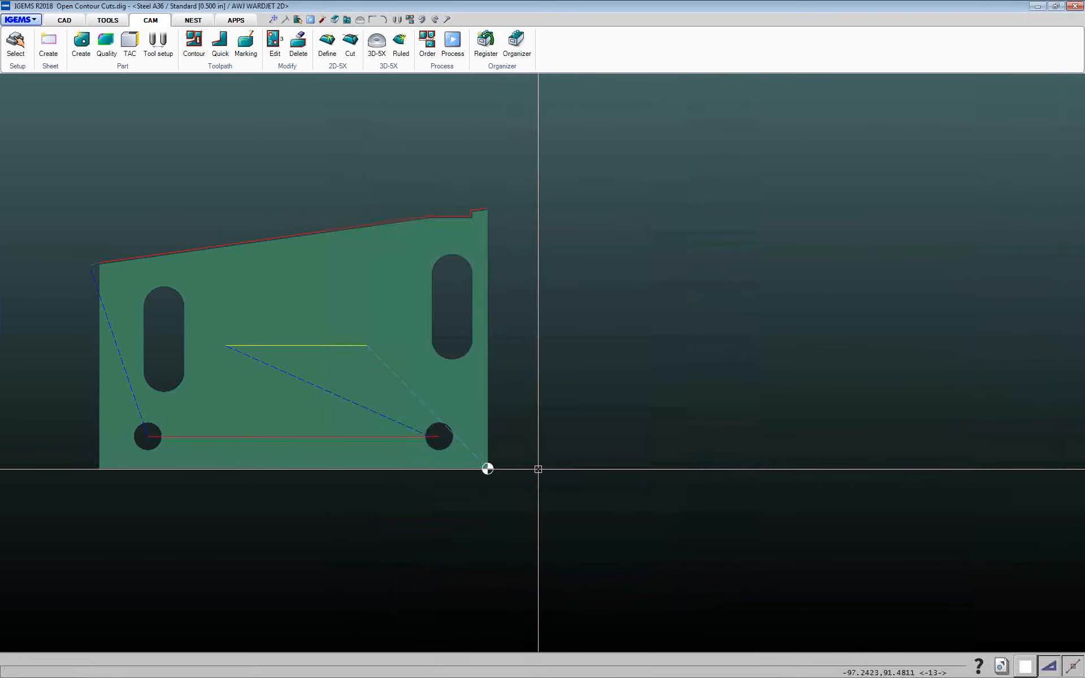
middle_drag(531, 458, 654, 435)
scroll(654, 435, up, 1)
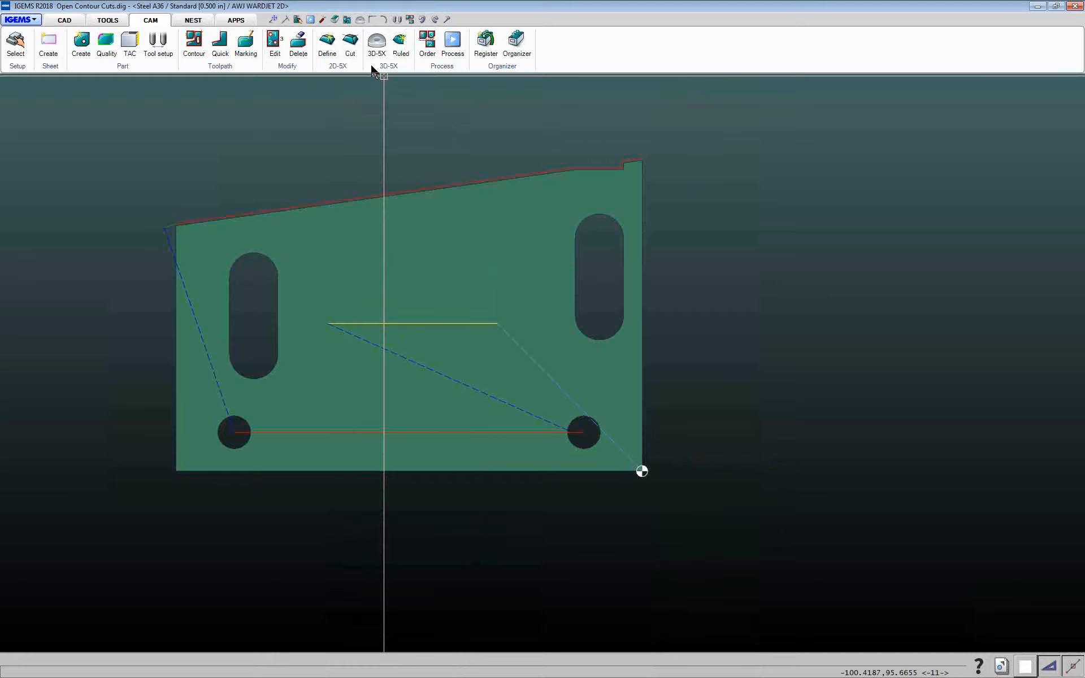
scroll(348, 168, up, 2)
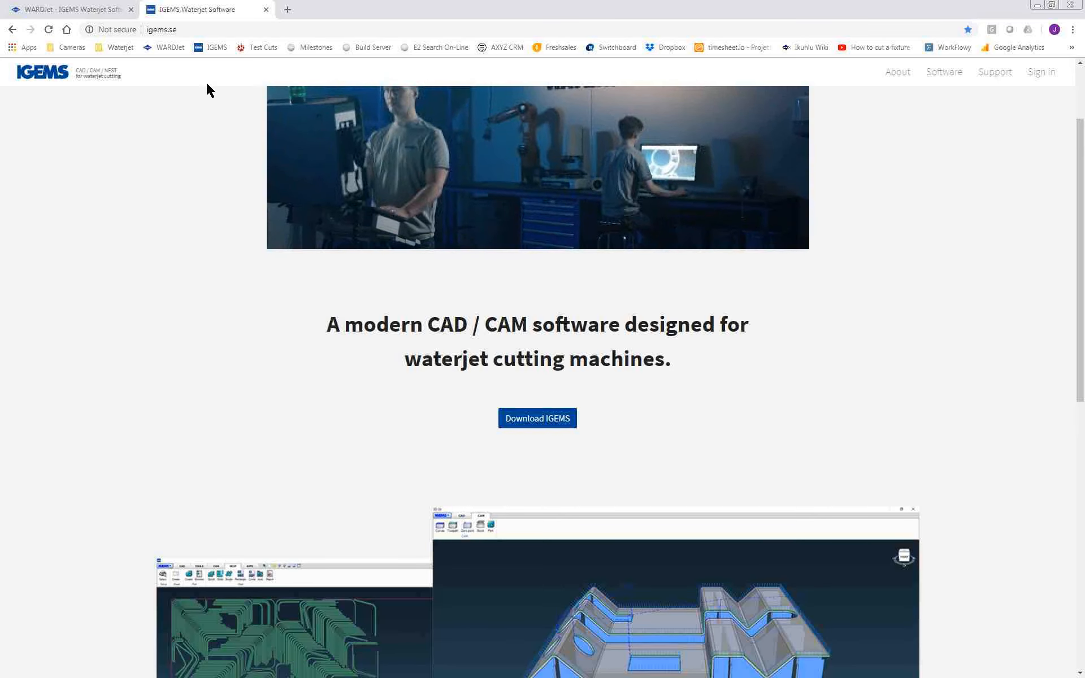
Switch to the browser and browse the IGEMS training video tutorials on the WARDJet support site
click(92, 9)
mouse_move(728, 82)
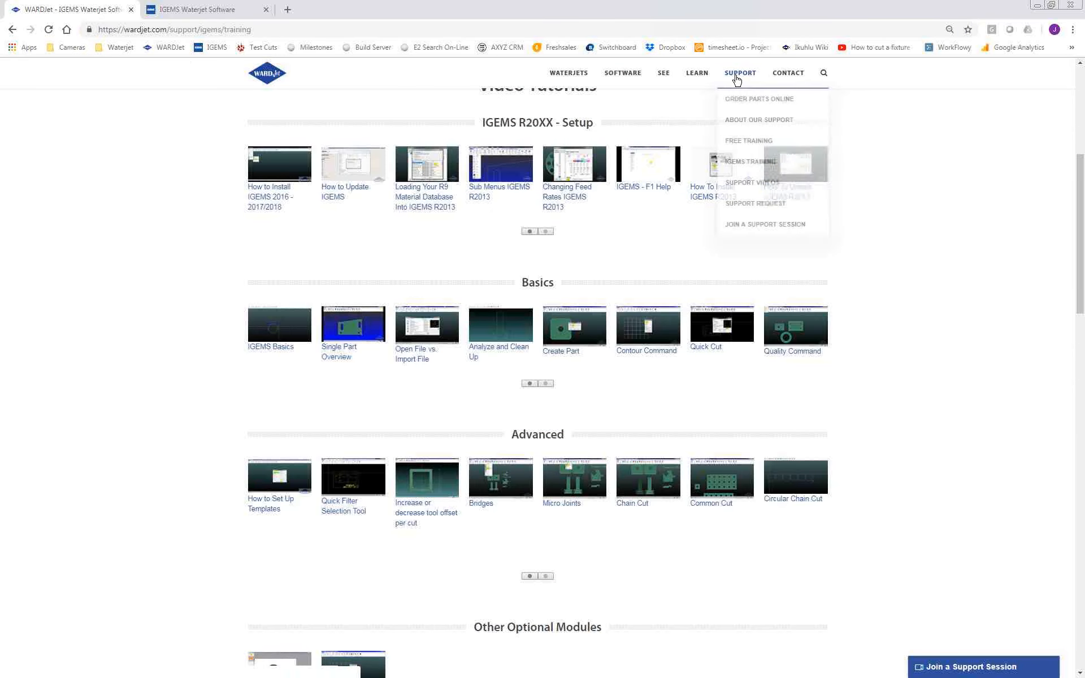
click(753, 164)
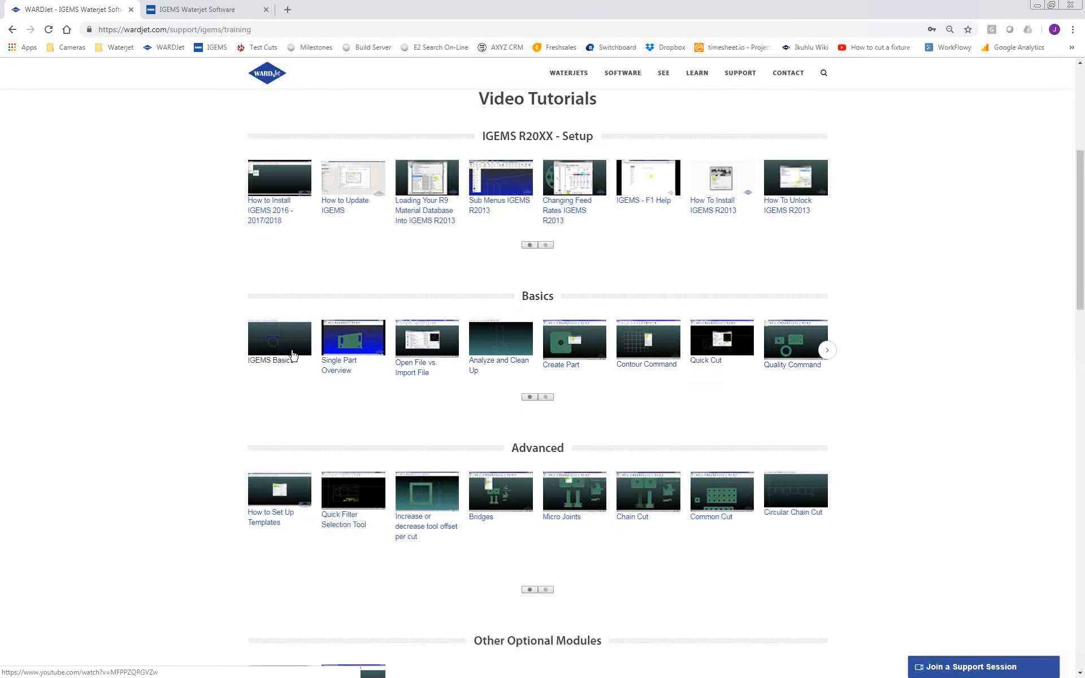
click(829, 351)
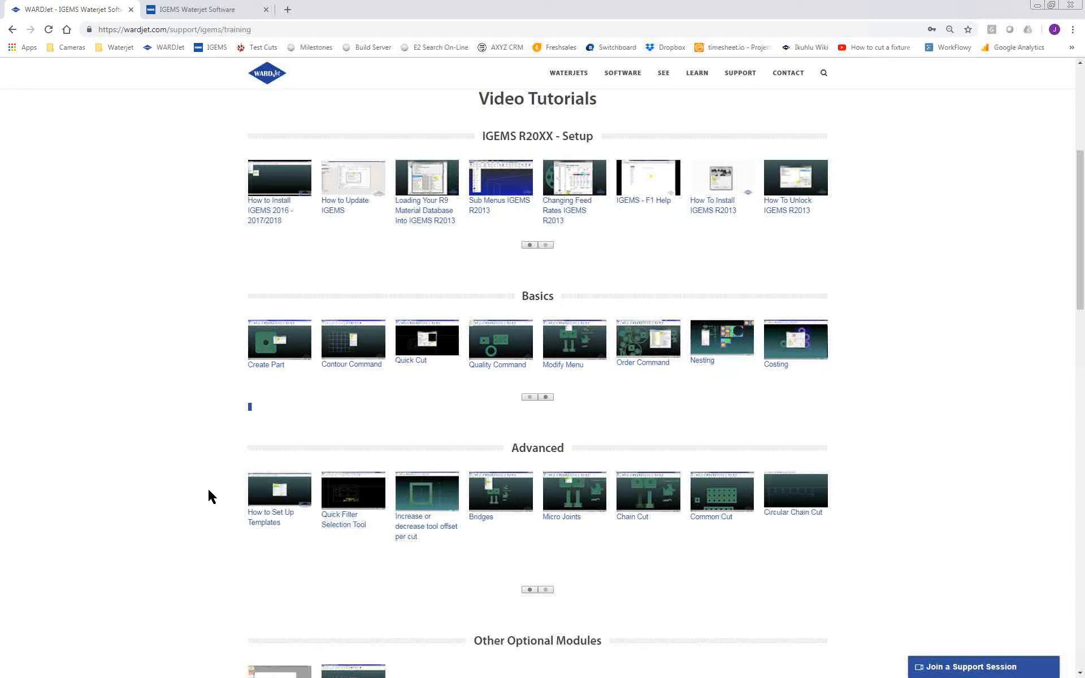
Open YouTube in a new tab and search for igems basics
click(288, 9)
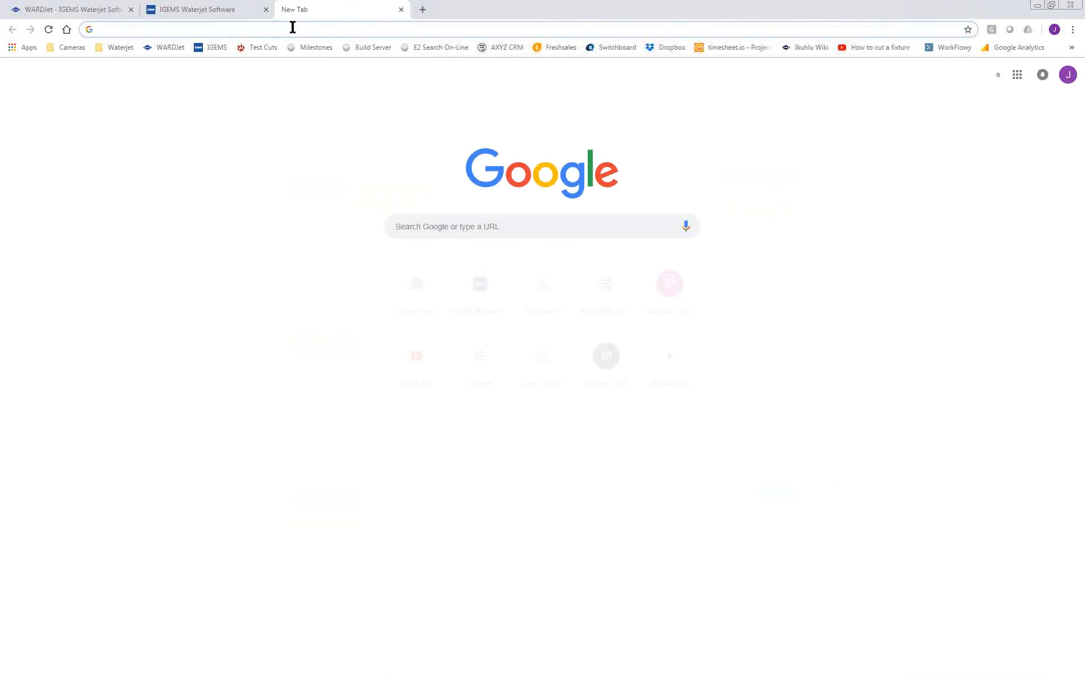
text(yout)
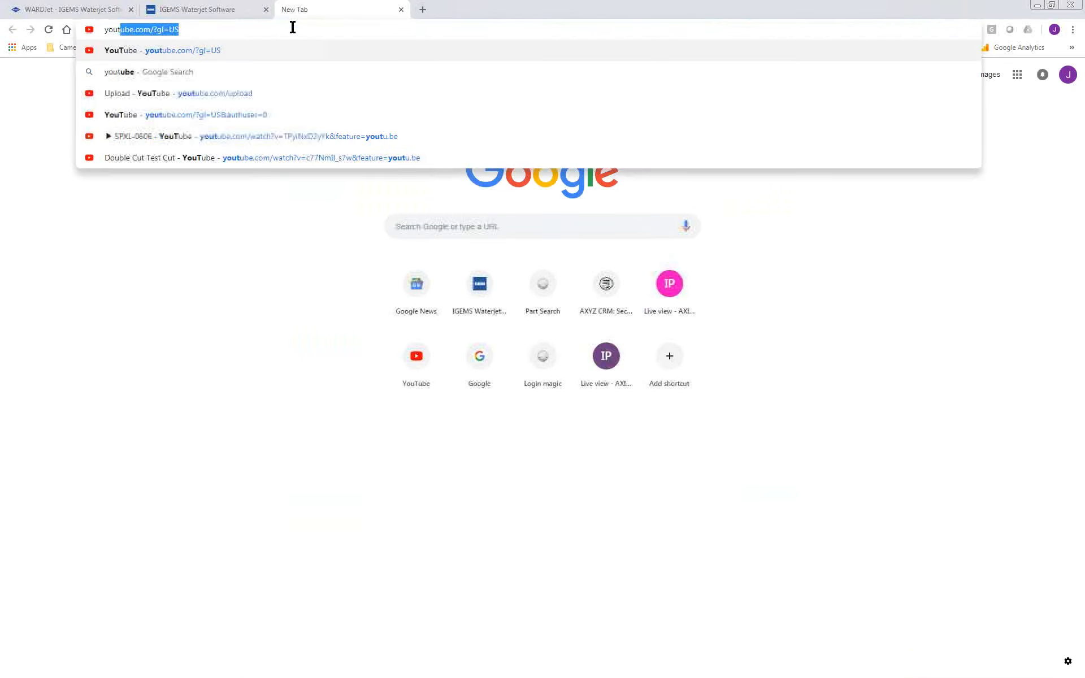
text(ube)
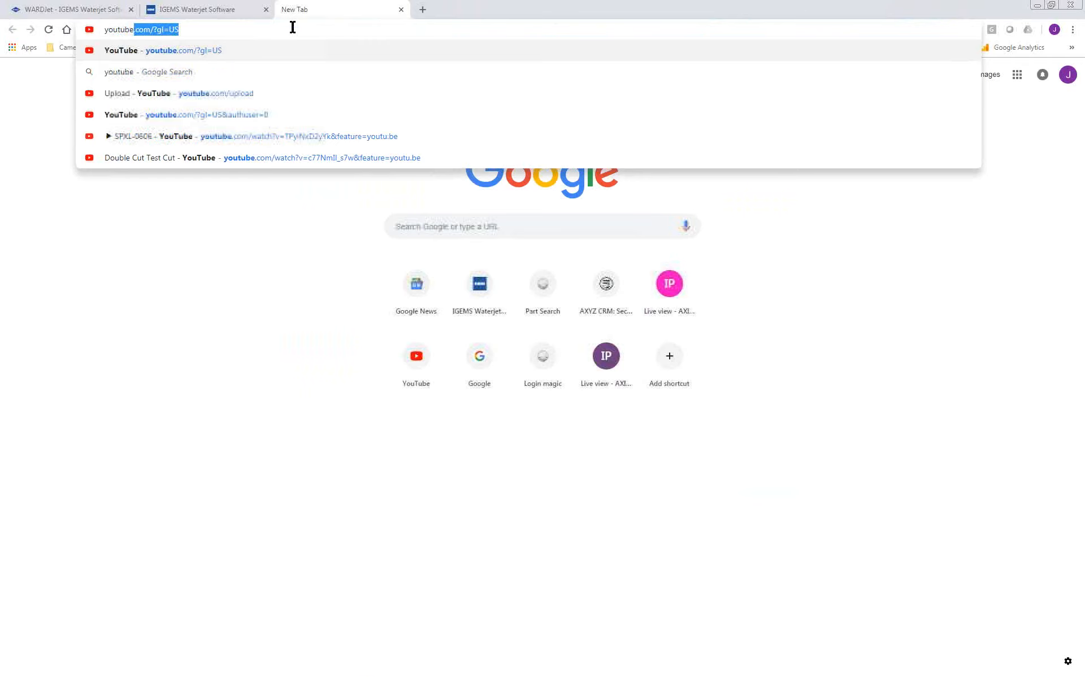
key(Return)
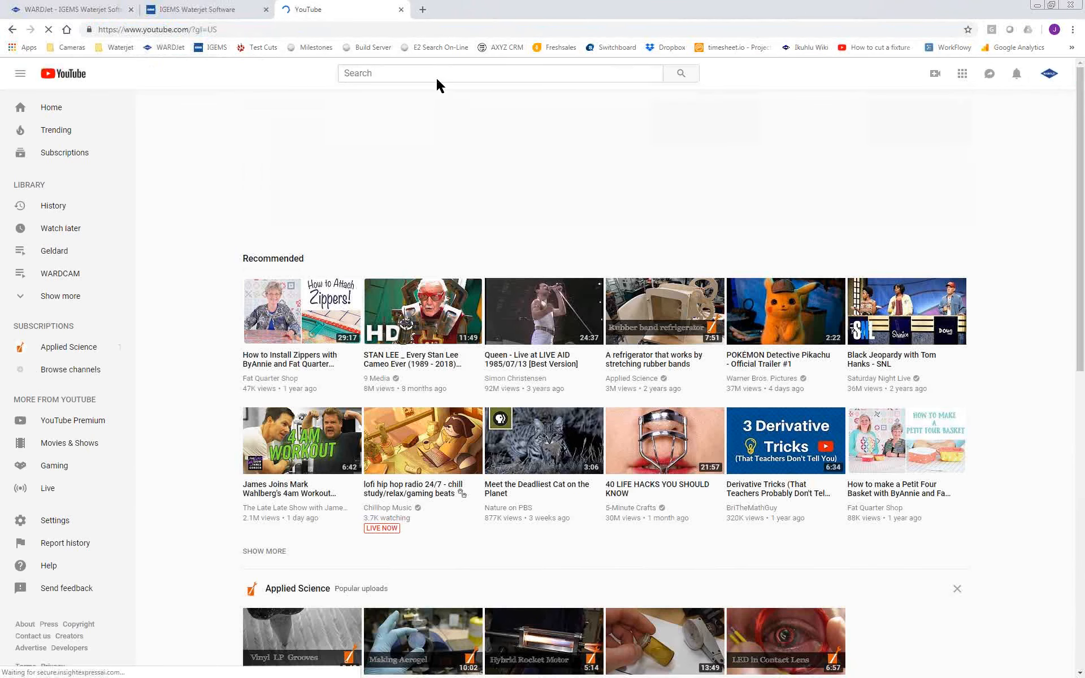
click(436, 75)
text(igems)
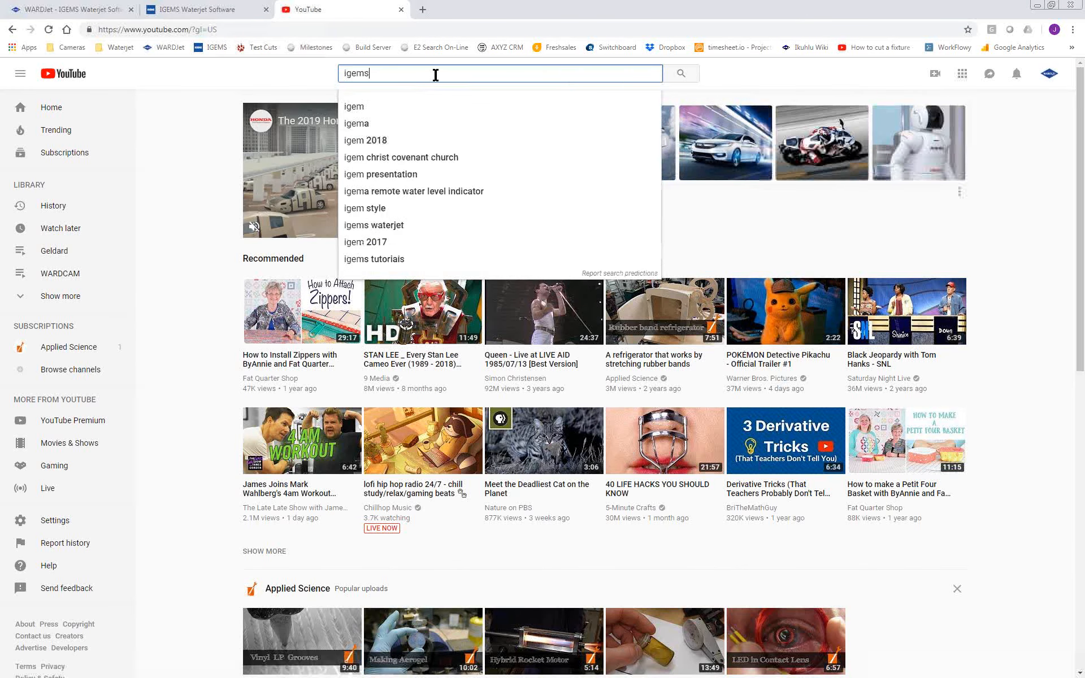
text( basics)
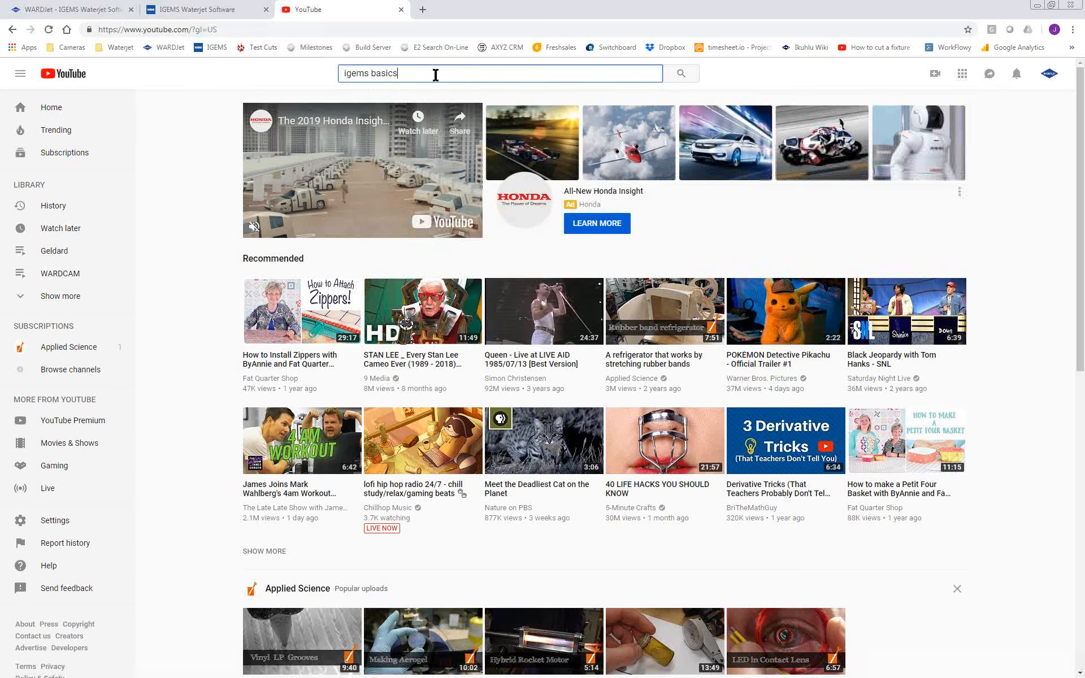
key(Return)
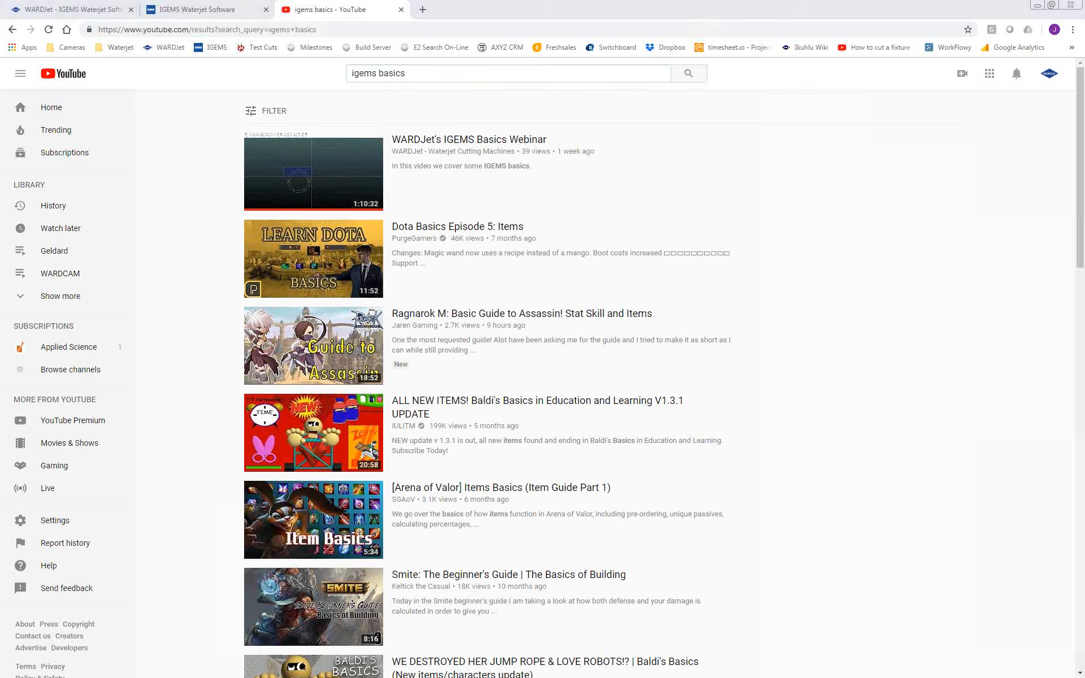
Return to IGEMS and open the recent drawing Common Cut.dig
click(1038, 6)
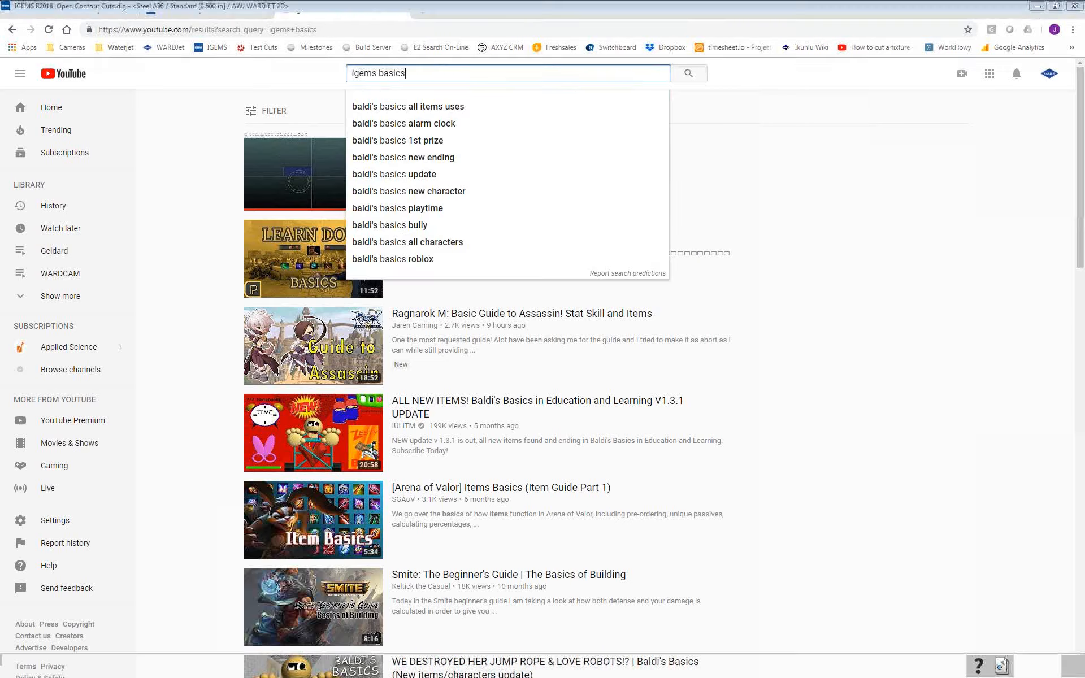
scroll(543, 235, up, 2)
scroll(535, 241, down, 7)
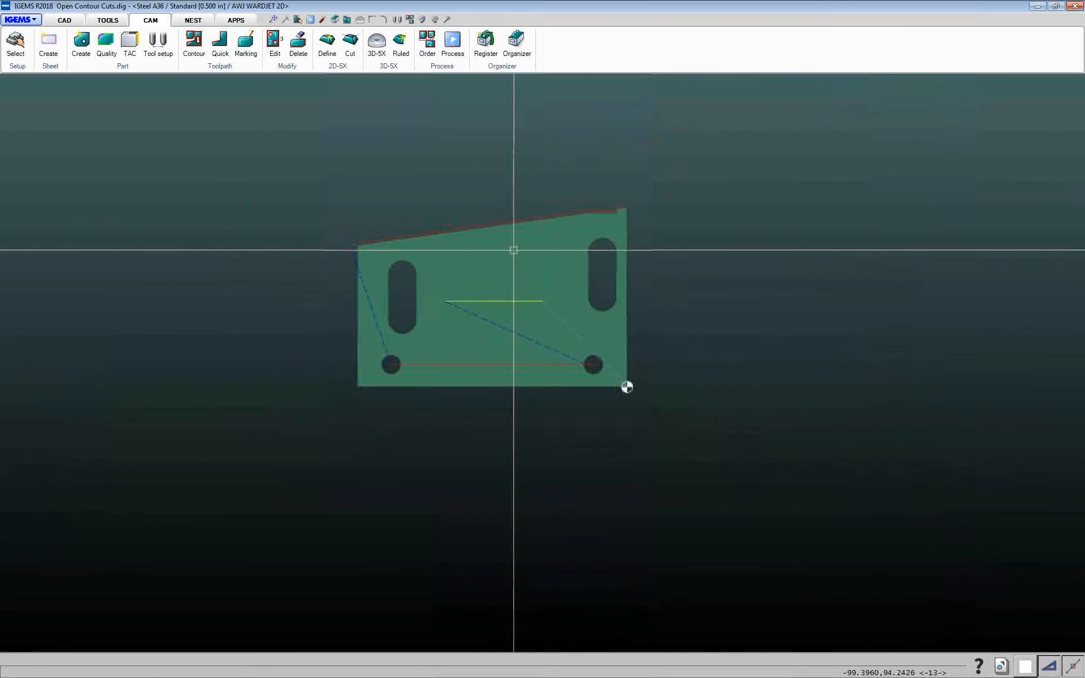
middle_drag(435, 223, 293, 200)
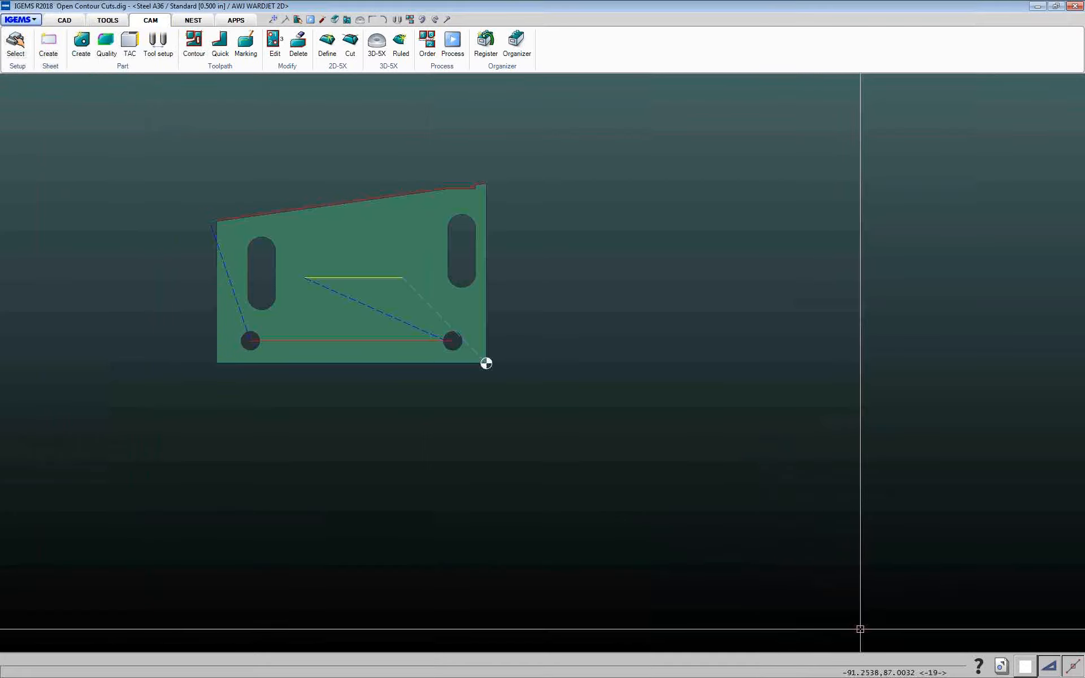
click(1000, 668)
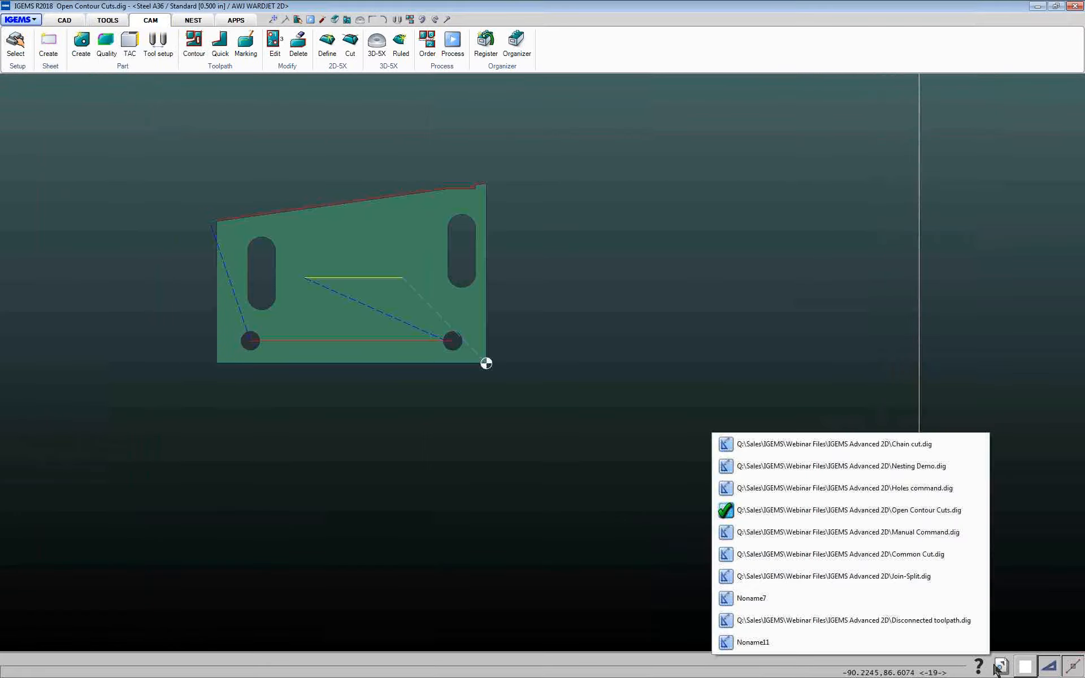
click(907, 554)
Run the NC simulation for the common-cut nest with the default tool diameter, step through the code, and close it
scroll(266, 303, up, 5)
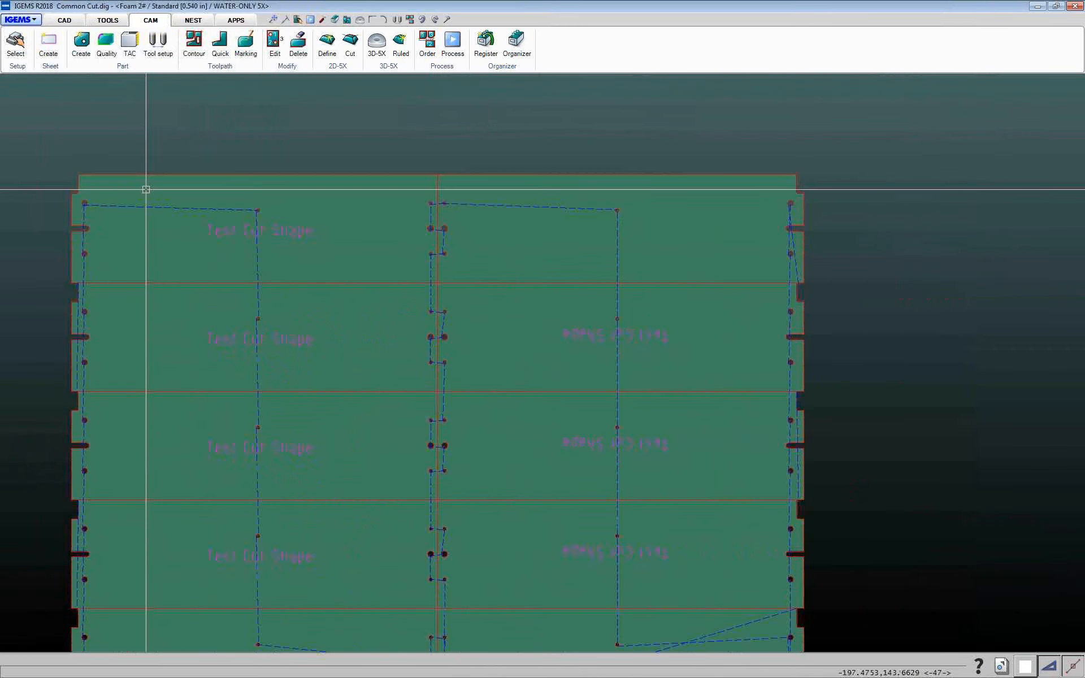
scroll(146, 190, down, 2)
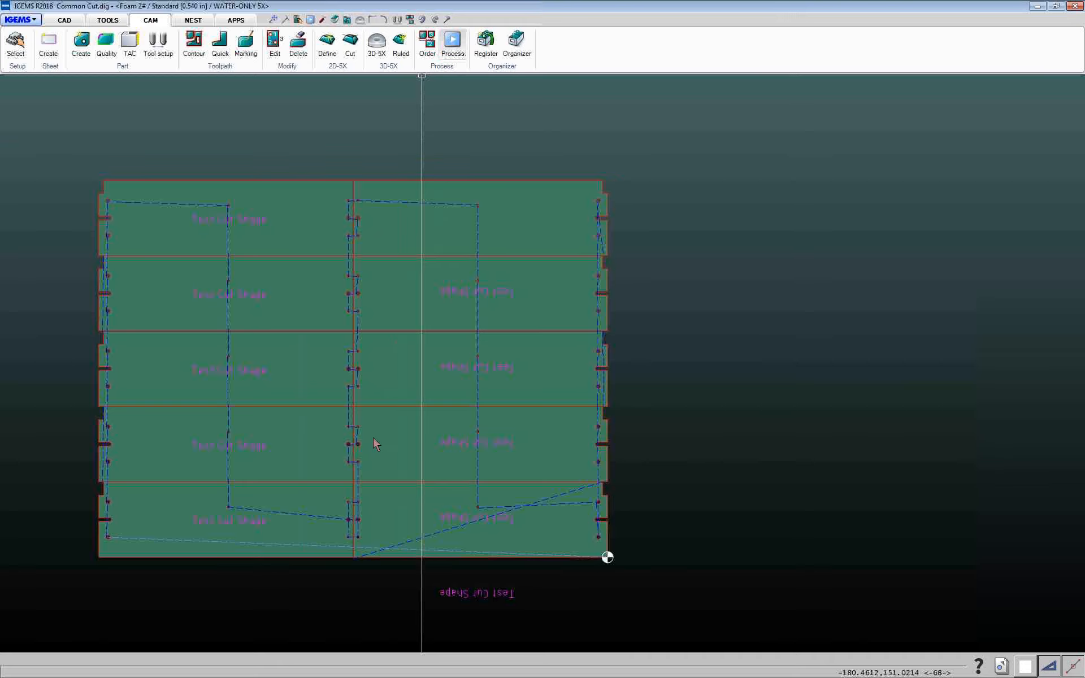
click(572, 262)
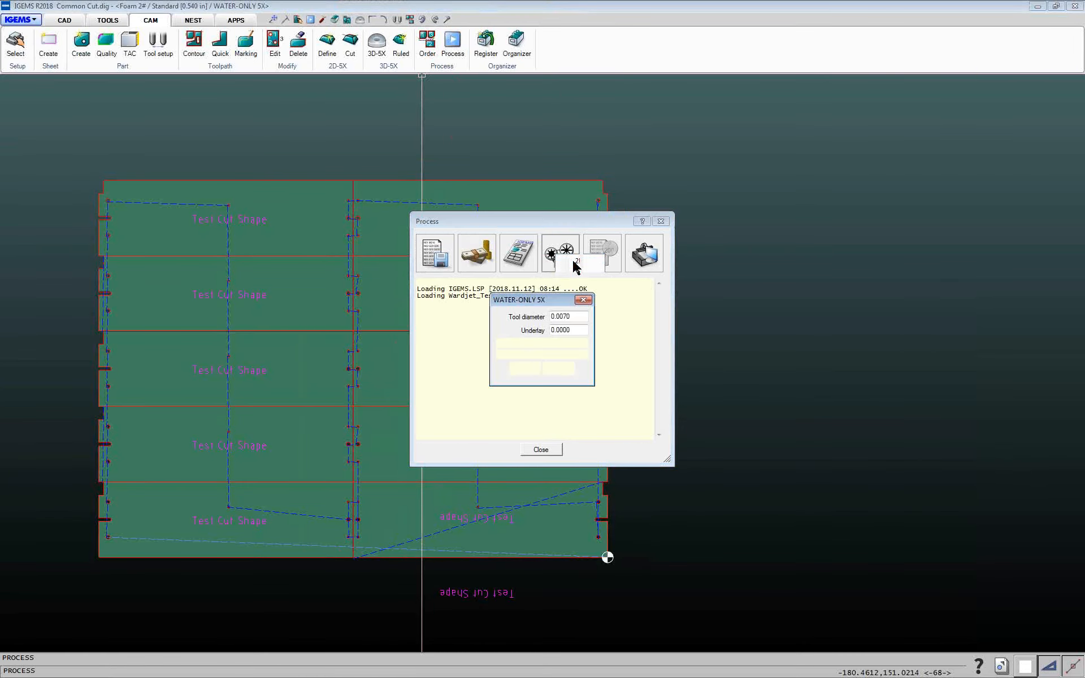
click(531, 368)
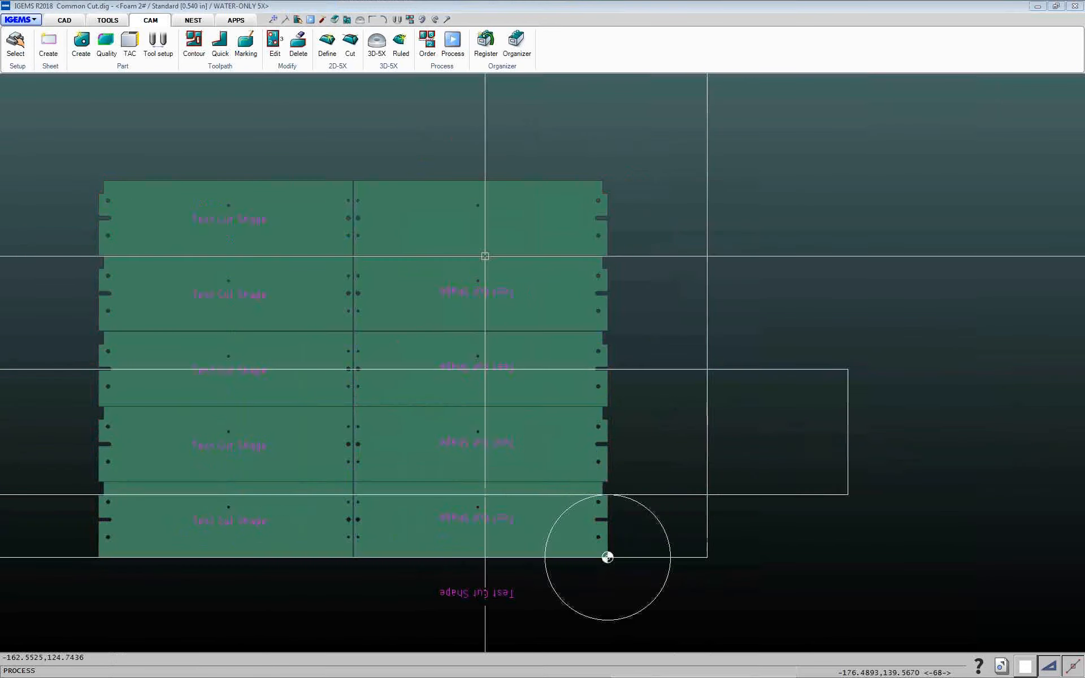
drag(816, 21, 376, 46)
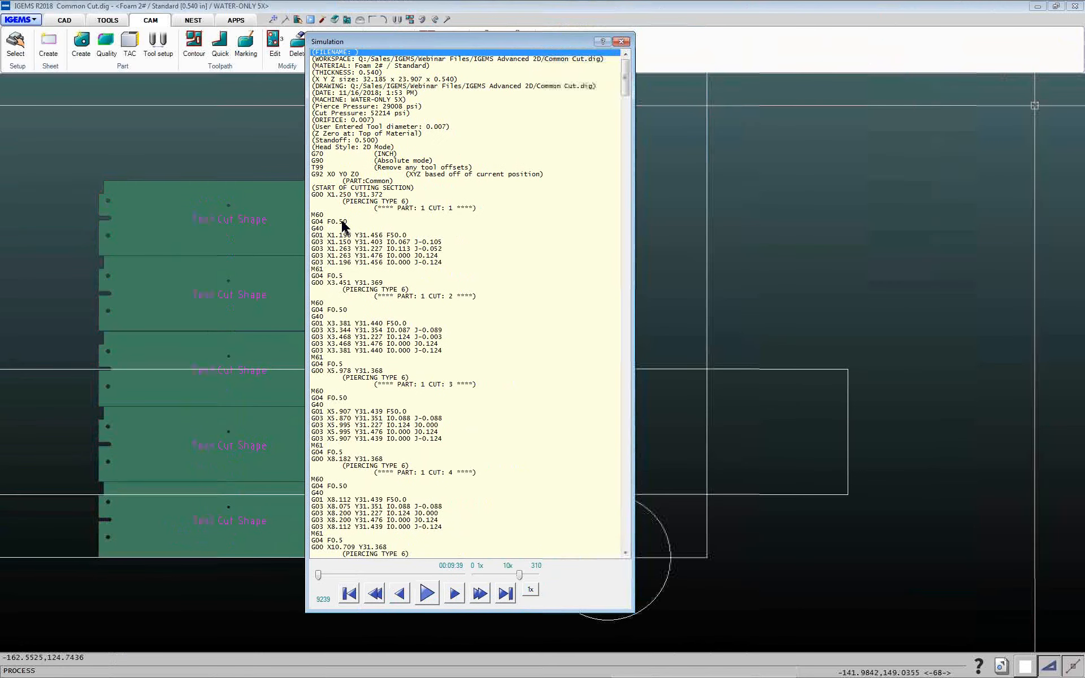
click(334, 277)
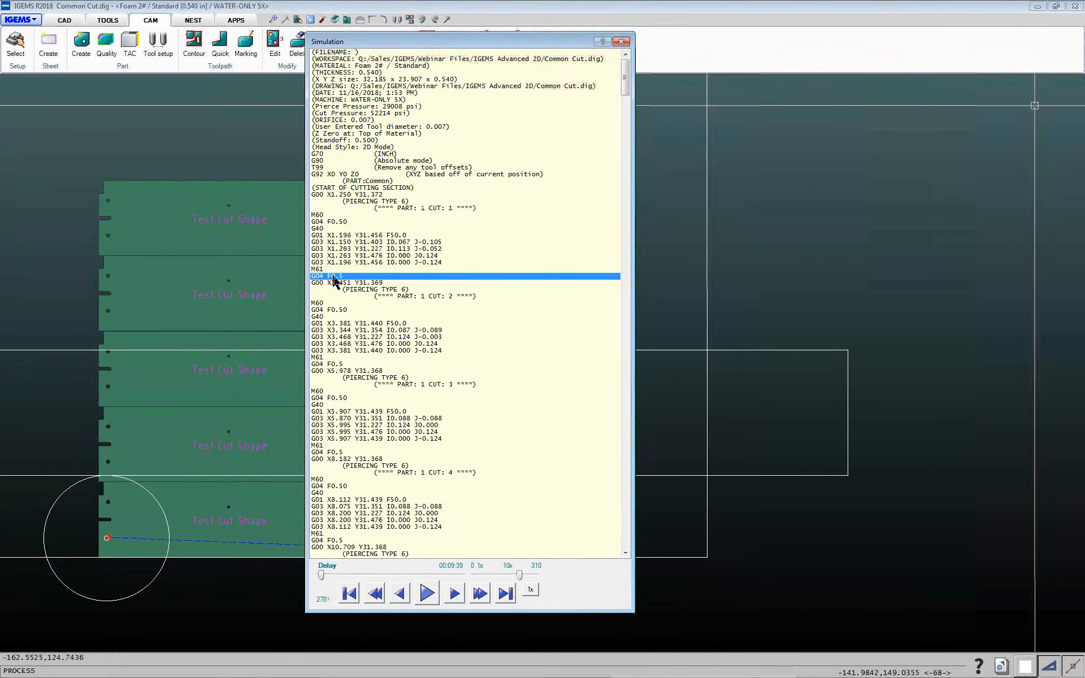
click(622, 42)
click(541, 449)
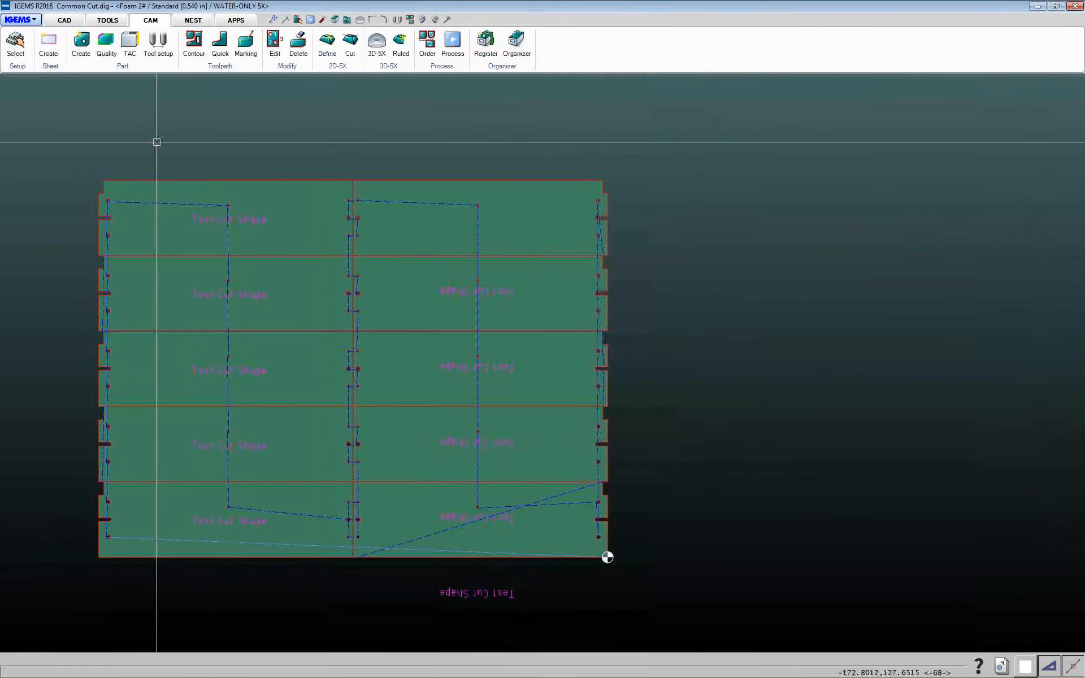
Open the WATER-ONLY 5X machine settings and switch to the Cutting equipment page
click(15, 45)
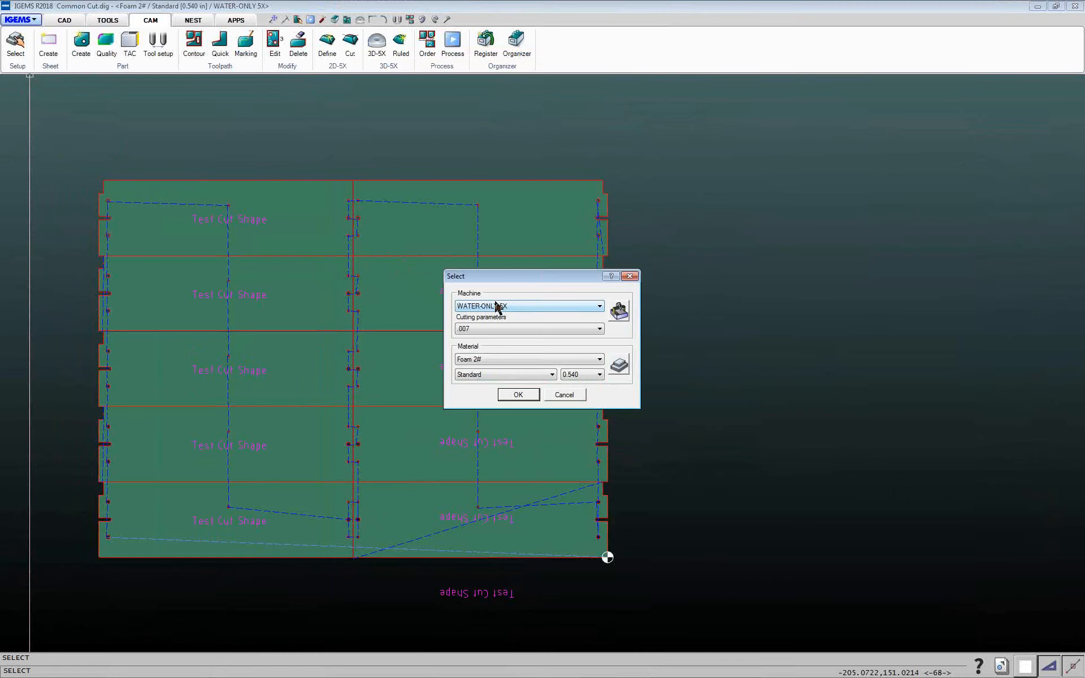
click(619, 312)
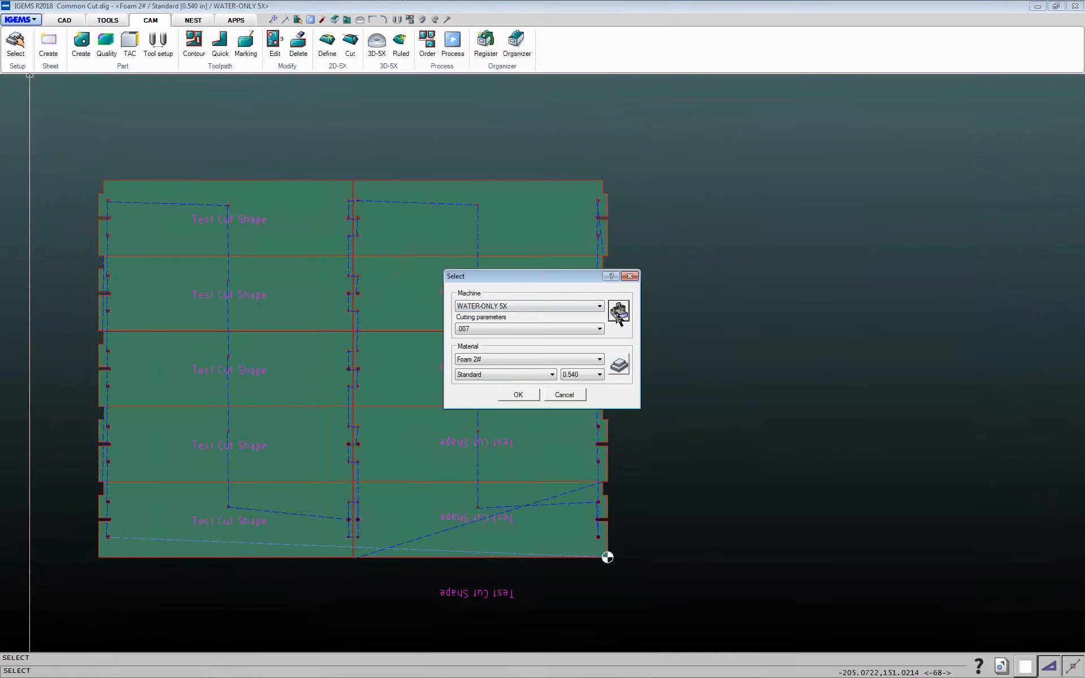
click(483, 205)
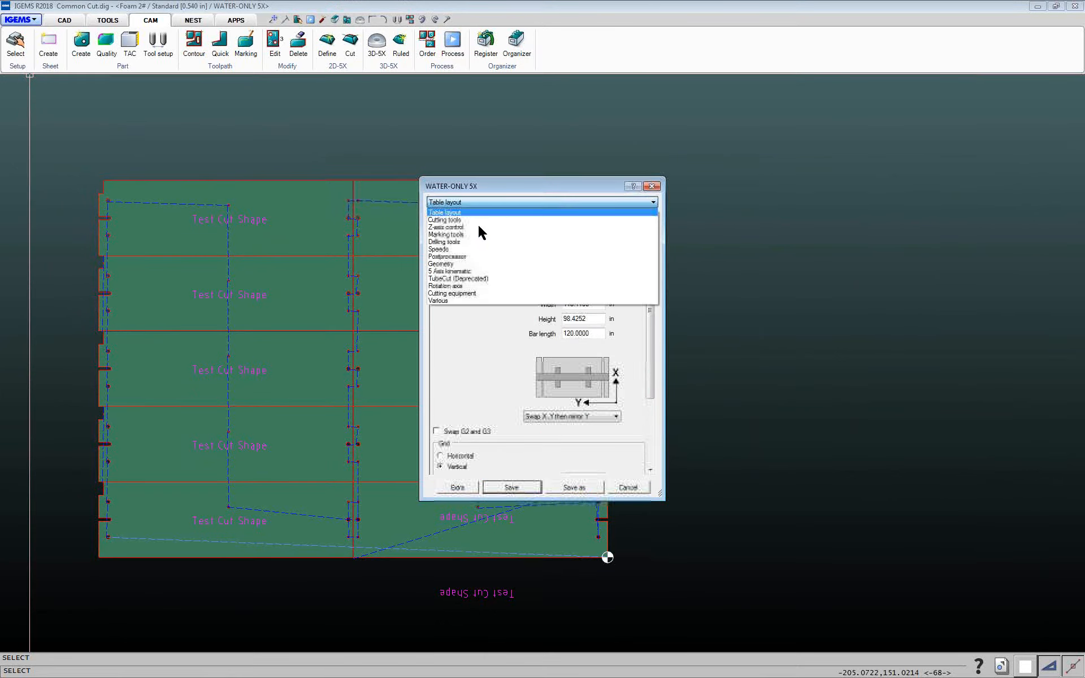
click(471, 294)
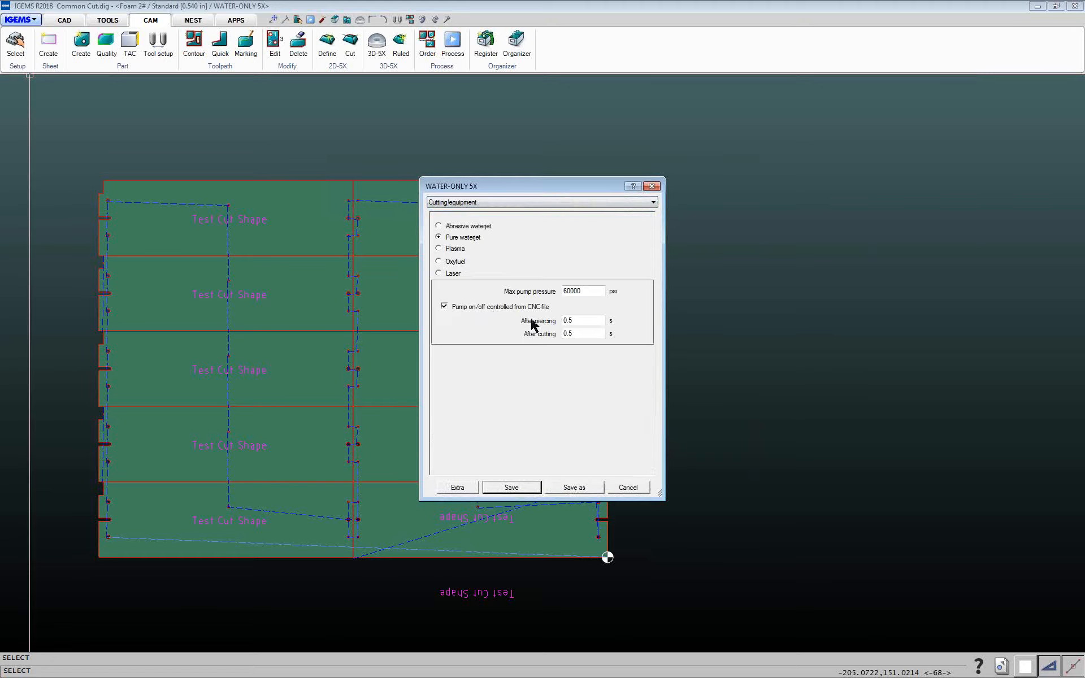
Set the pump's after-piercing and after-cutting delays to 0 s and save the machine settings
drag(581, 321, 508, 327)
drag(582, 334, 512, 331)
drag(582, 322, 497, 327)
text(0)
drag(579, 334, 521, 329)
text(0)
click(583, 319)
click(512, 487)
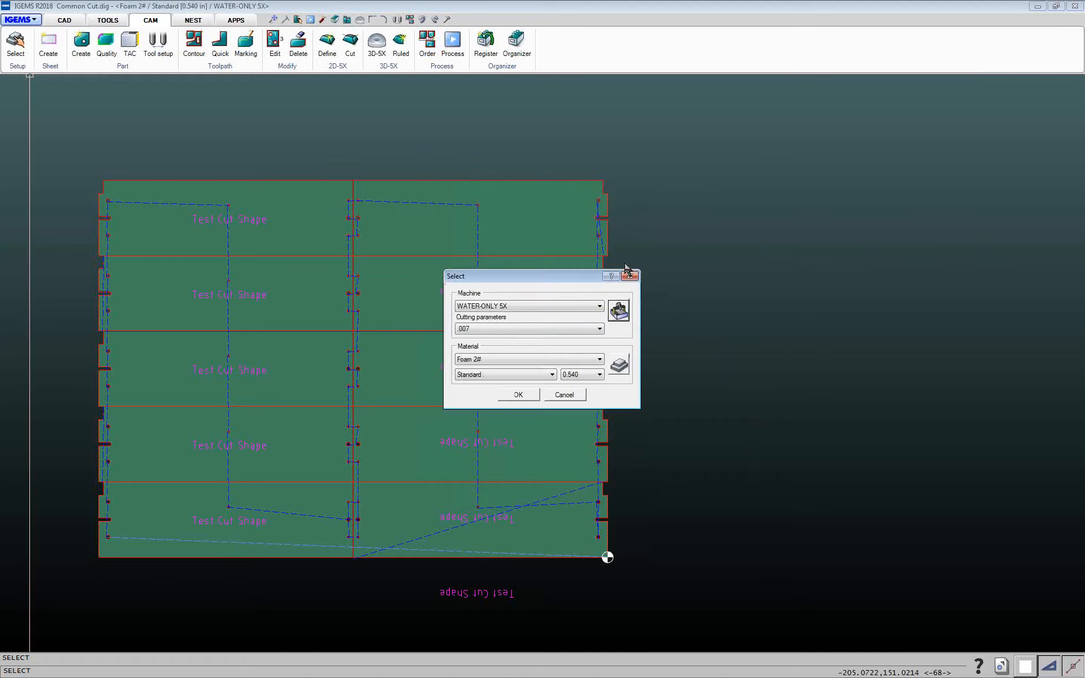
In the material setup, set the piercing time for Foam 2# Standard 0.540 to 0 s and confirm the selection
click(485, 360)
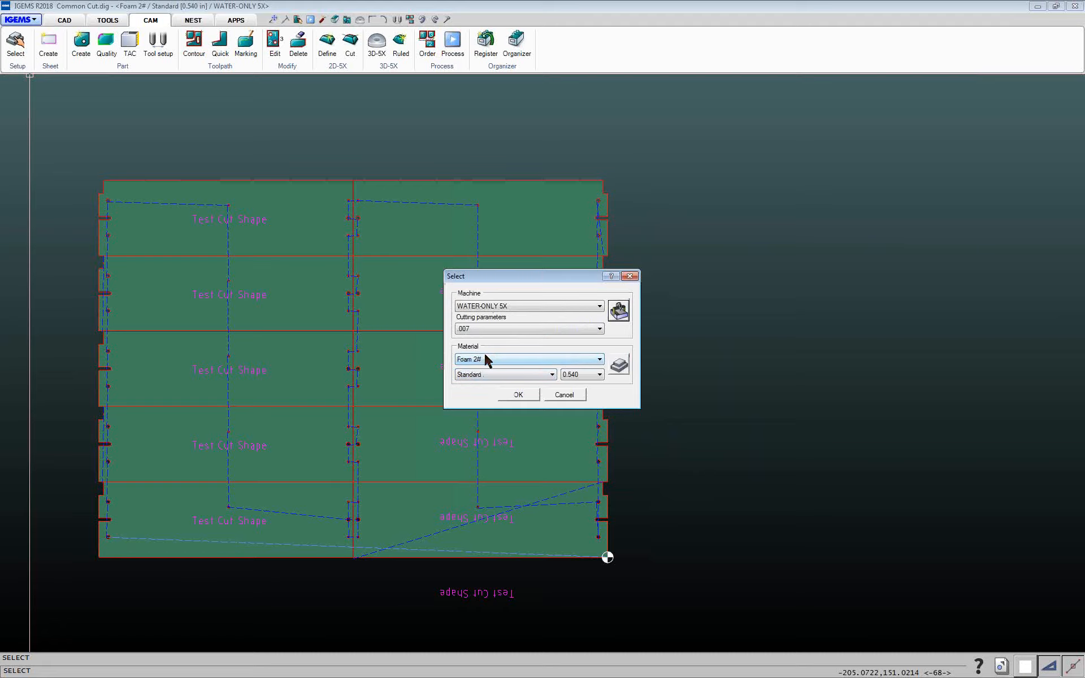
click(619, 366)
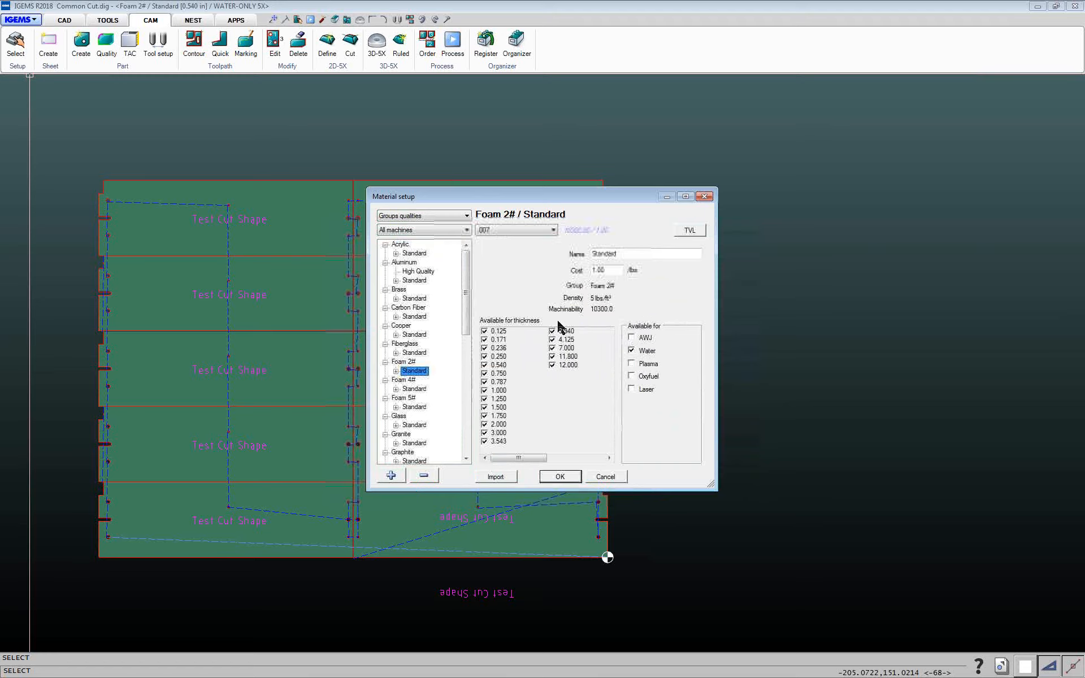
click(396, 371)
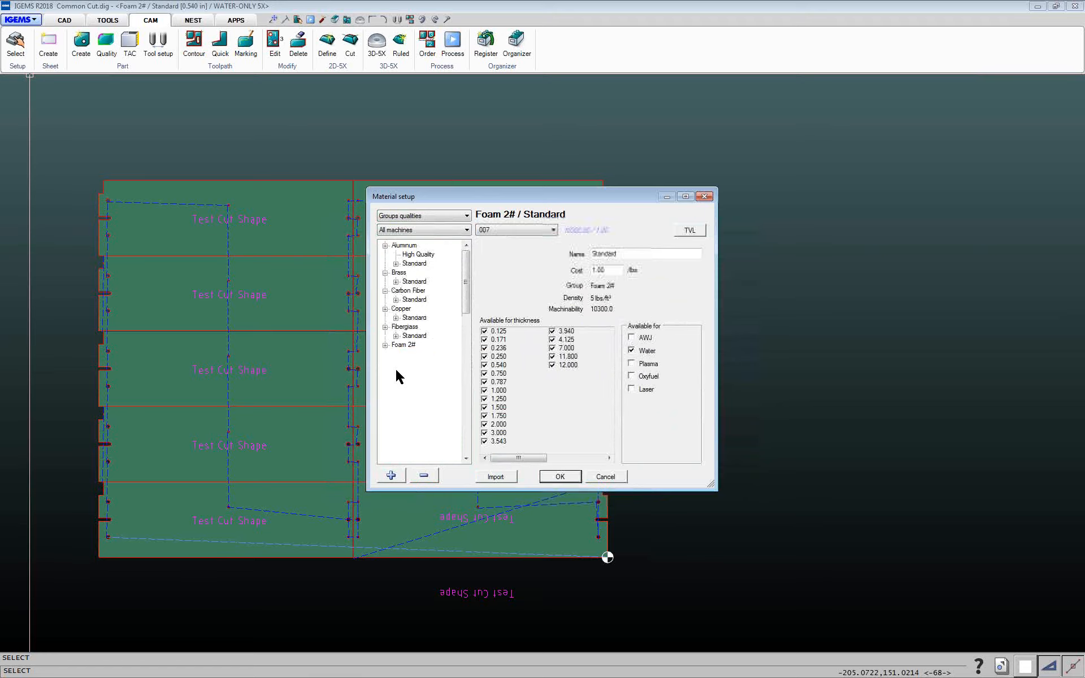
click(412, 216)
click(409, 230)
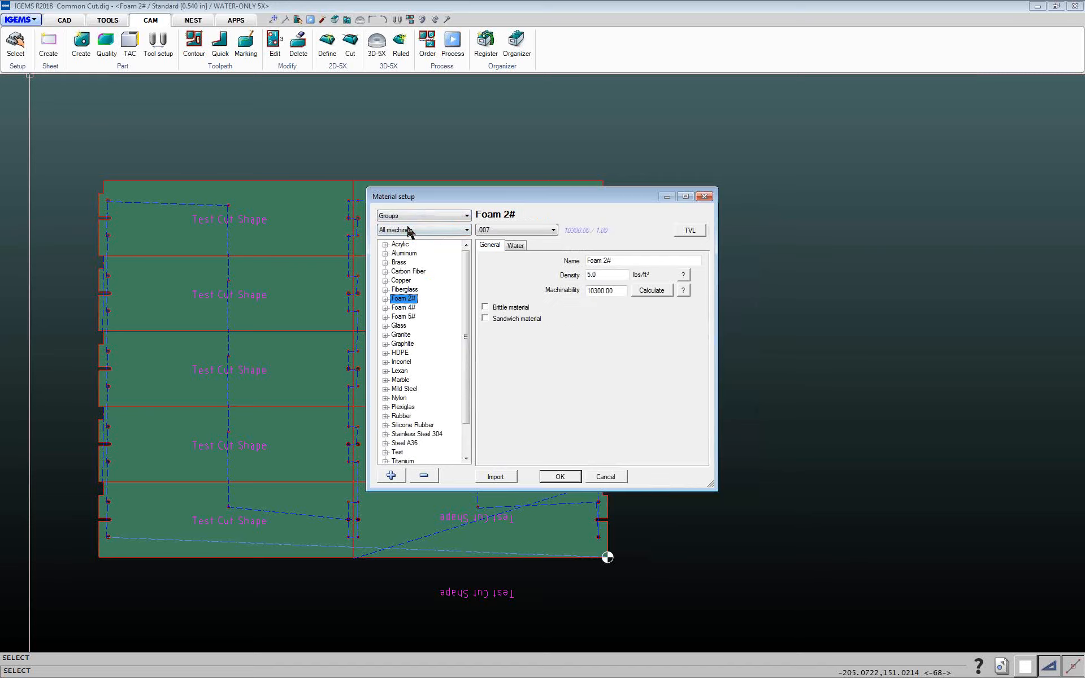
click(385, 299)
click(396, 307)
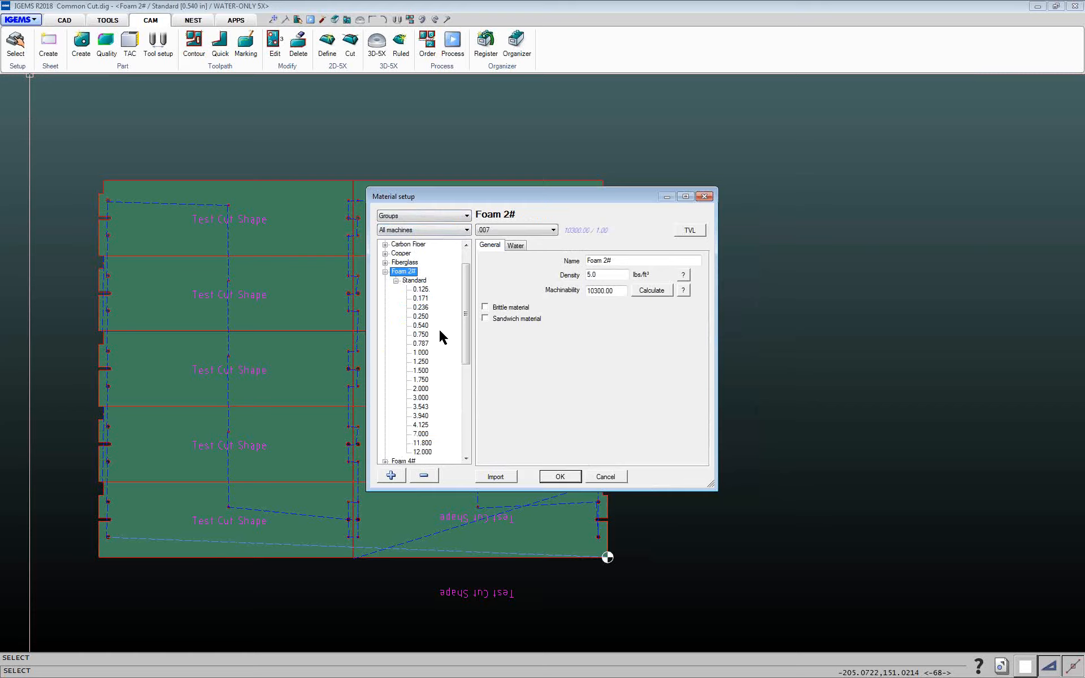
click(423, 327)
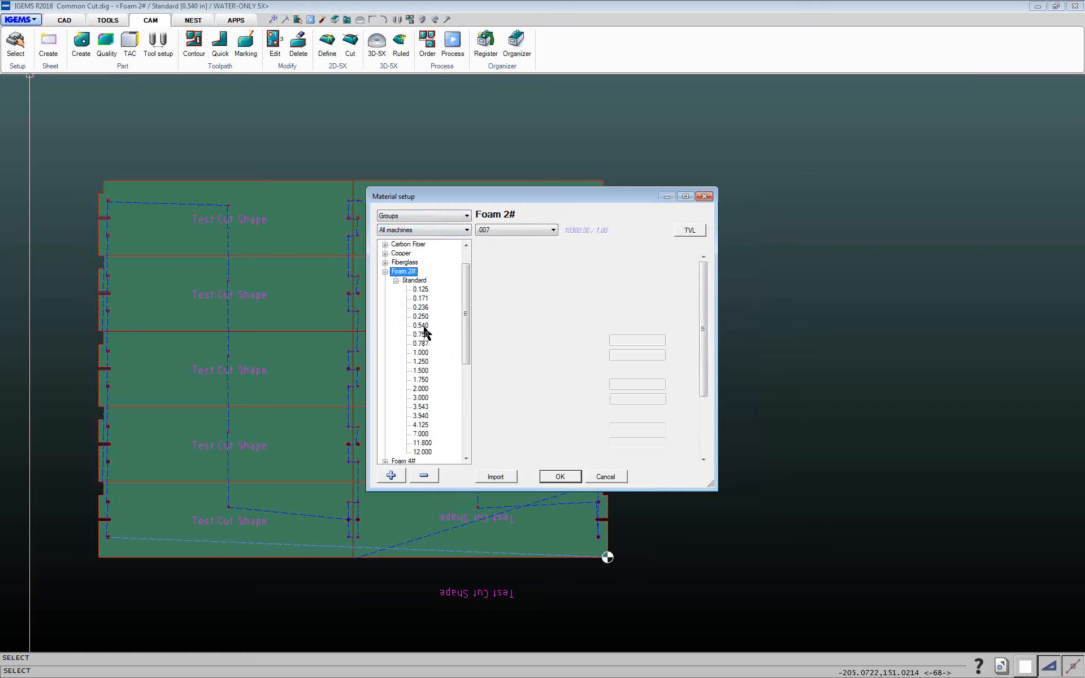
double_click(633, 271)
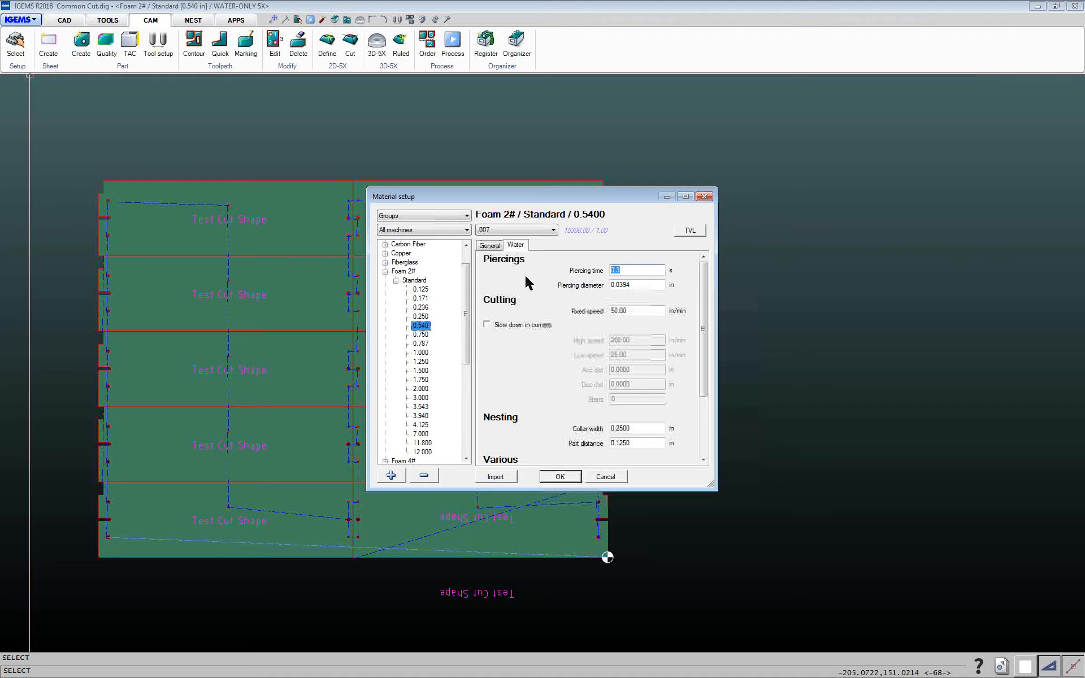
text(0)
click(571, 478)
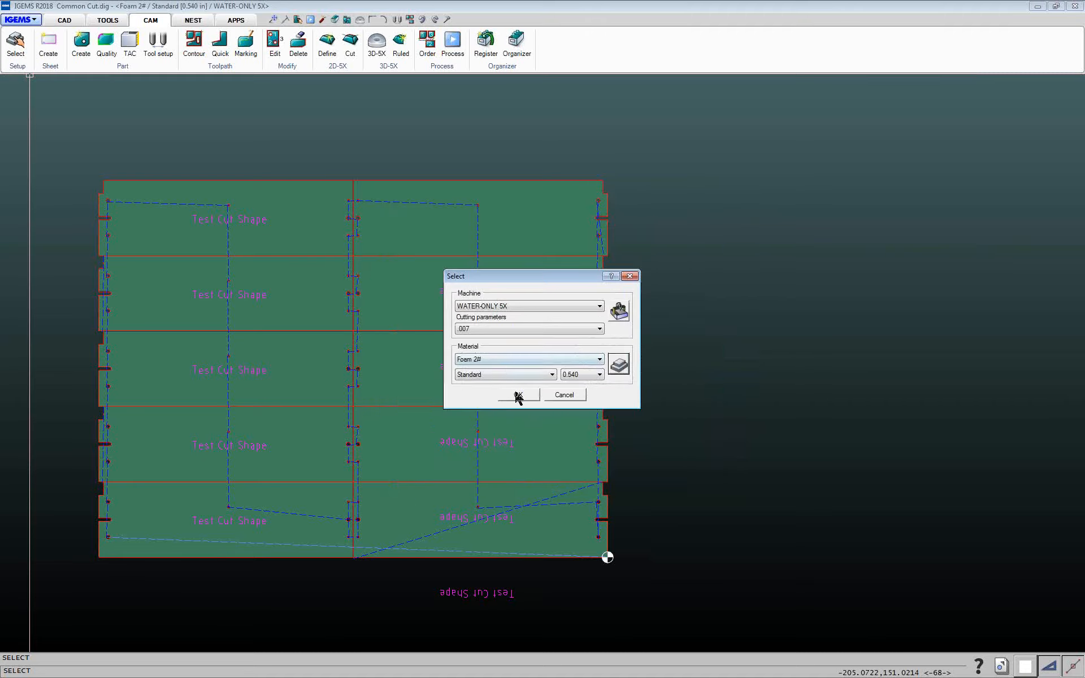
click(516, 396)
Process the nest, run the NC simulation with tool diameter 0.0070, and close it
click(456, 54)
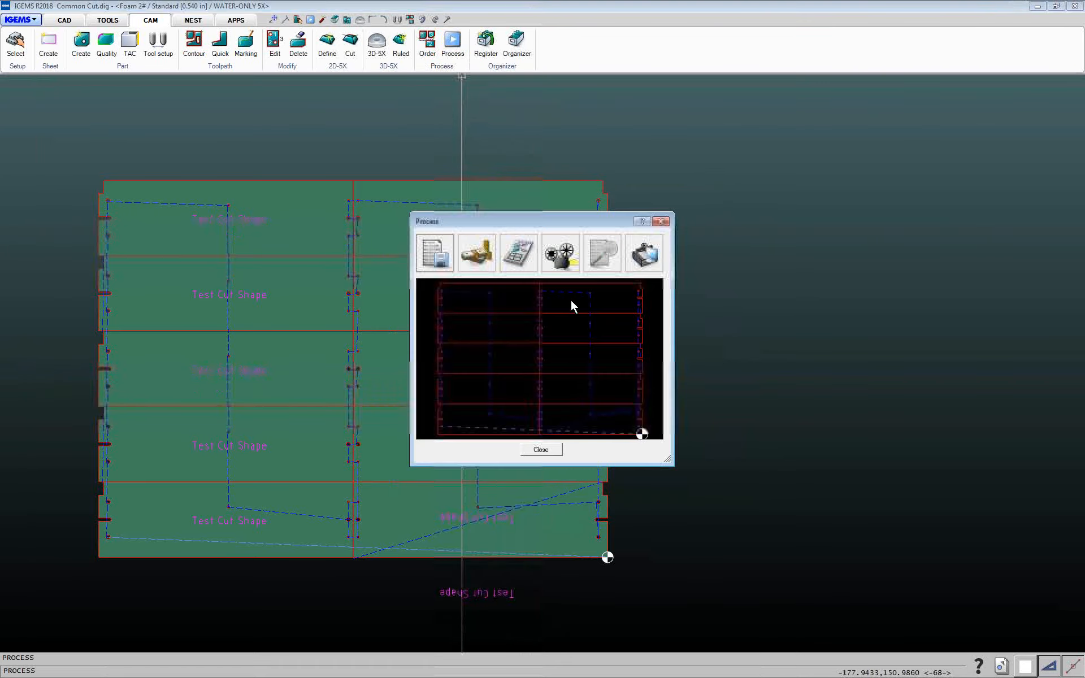
click(569, 255)
click(574, 268)
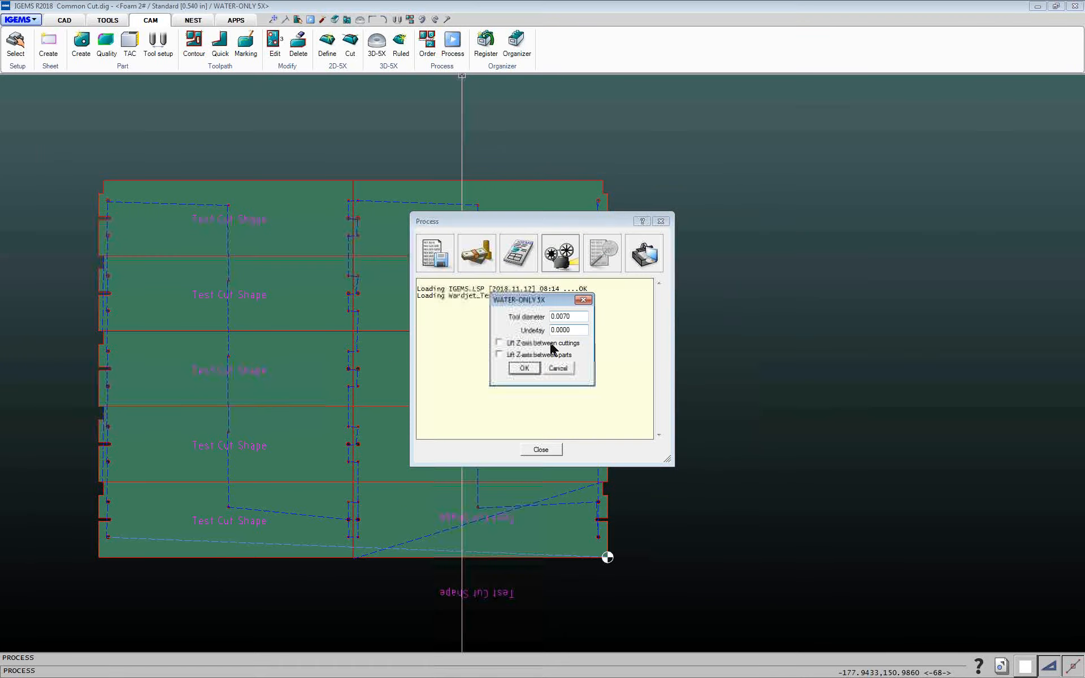
click(534, 370)
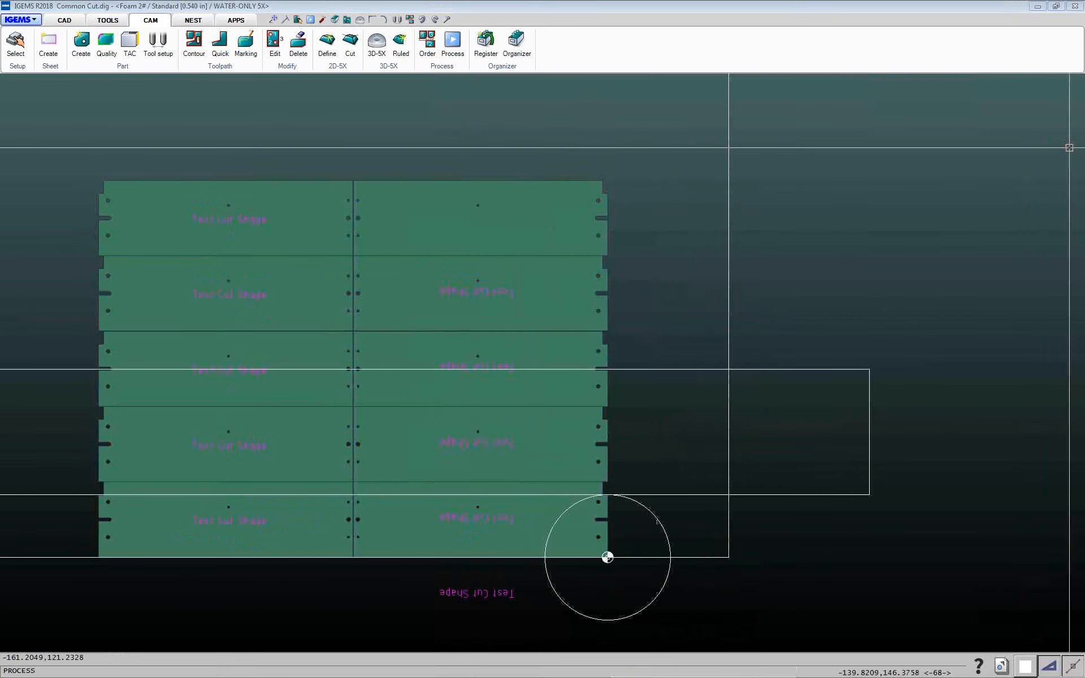
drag(1084, 10, 298, 72)
click(260, 232)
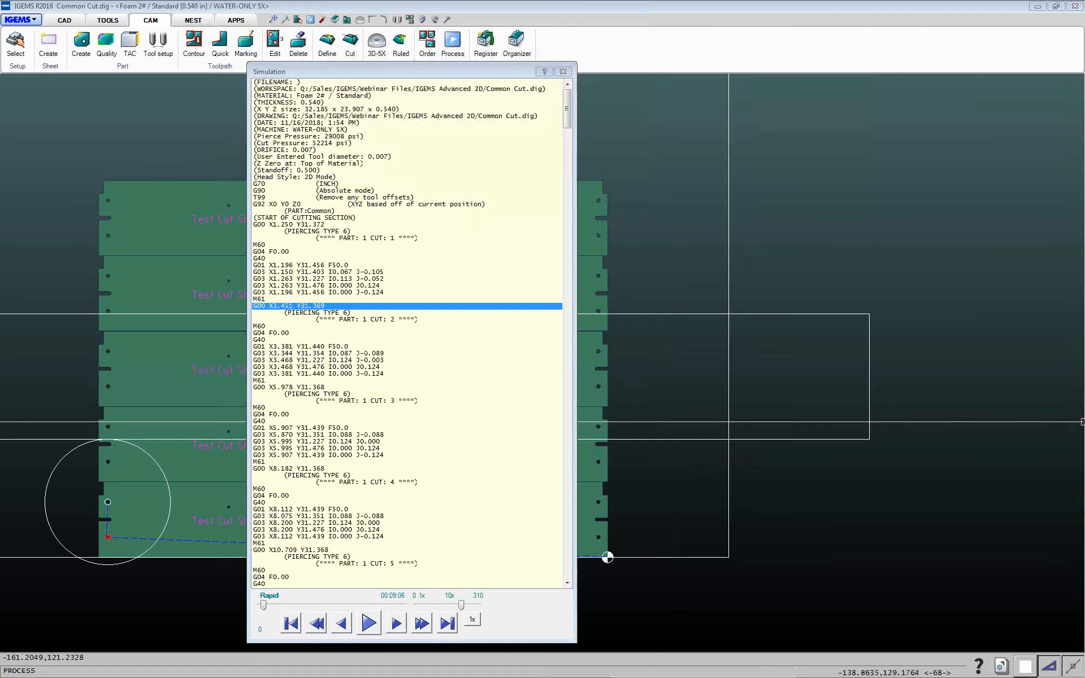
click(563, 72)
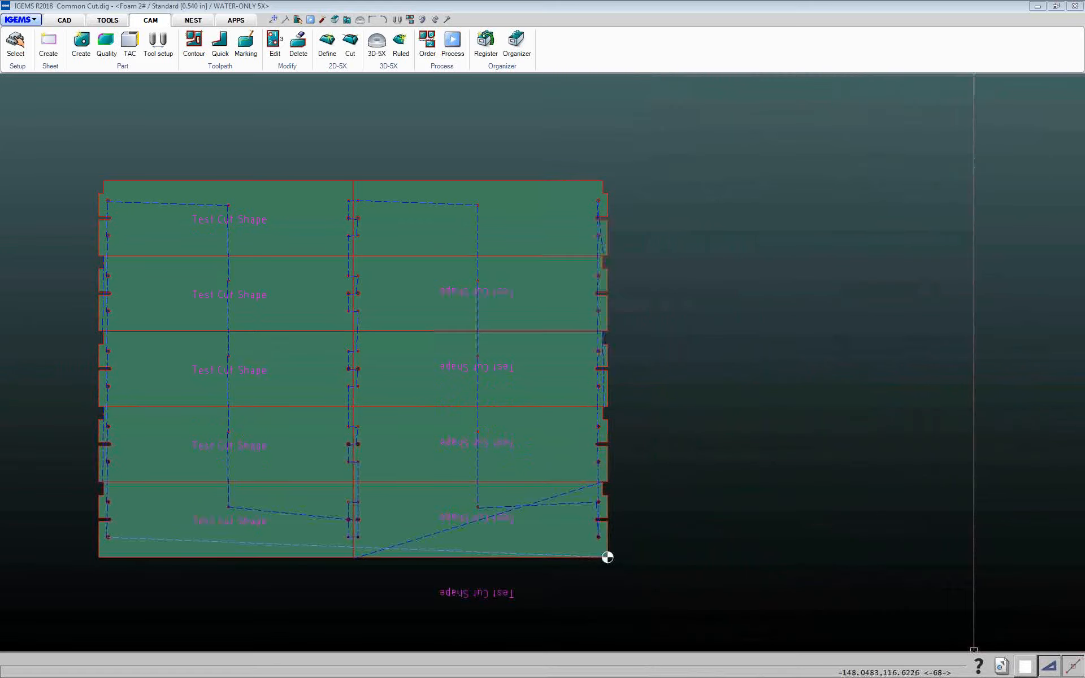
Start a new drawing
click(20, 20)
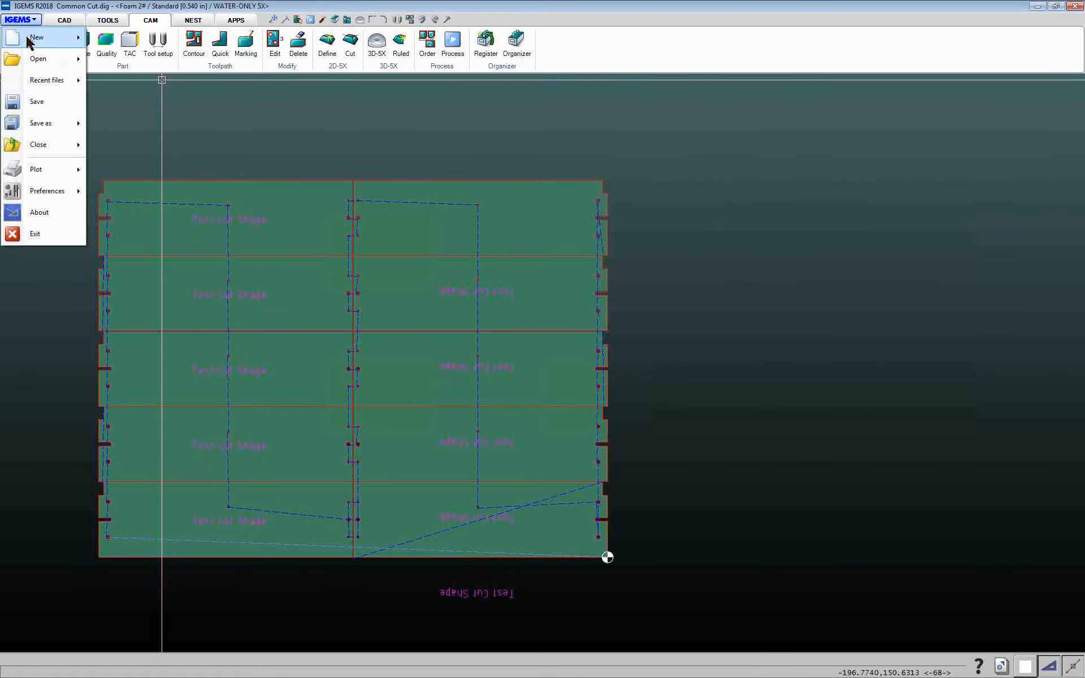
click(33, 36)
drag(94, 104, 711, 528)
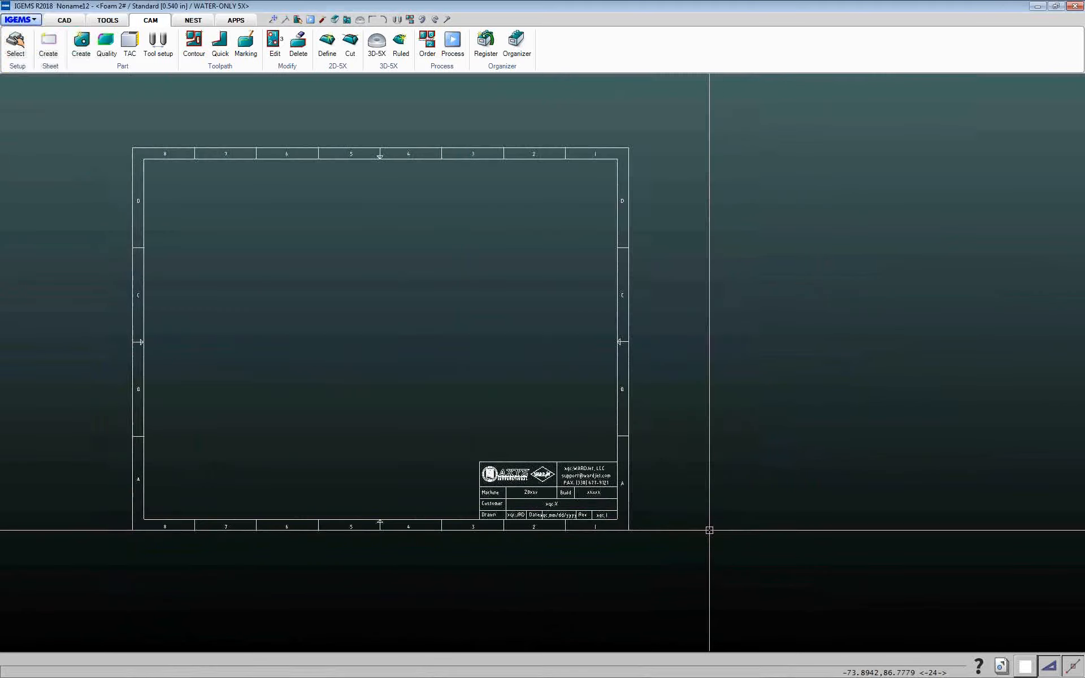
Insert parametric shape 051, a six-hole flange with A 11, B 10, C 0.5, D 9, N 6, as a single shape
click(71, 20)
click(138, 44)
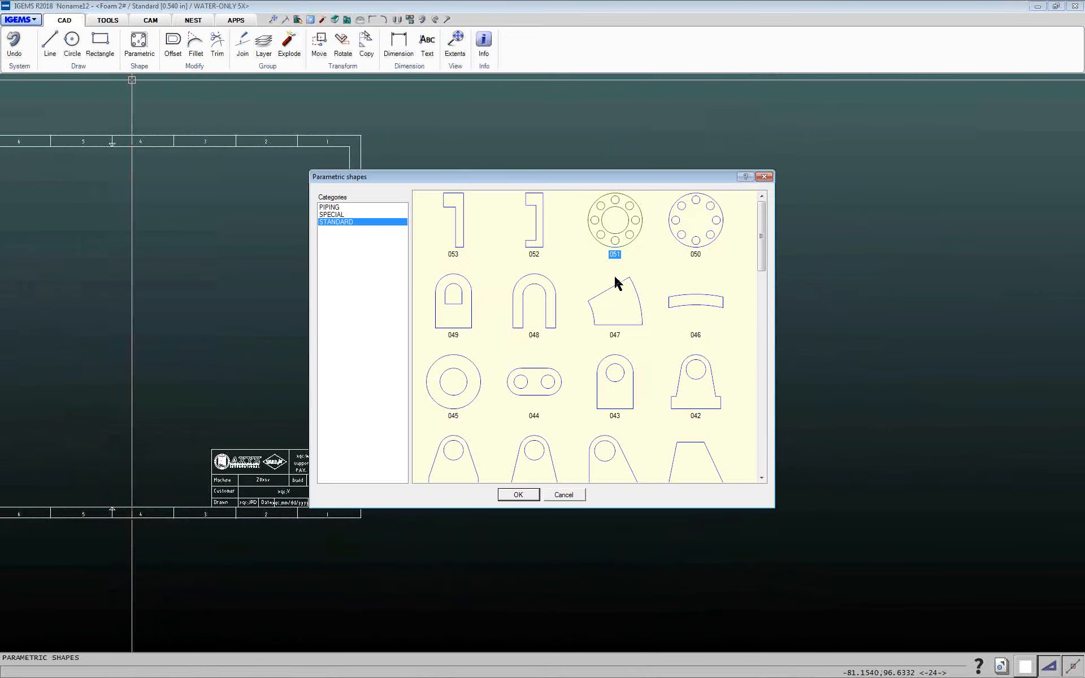
click(519, 495)
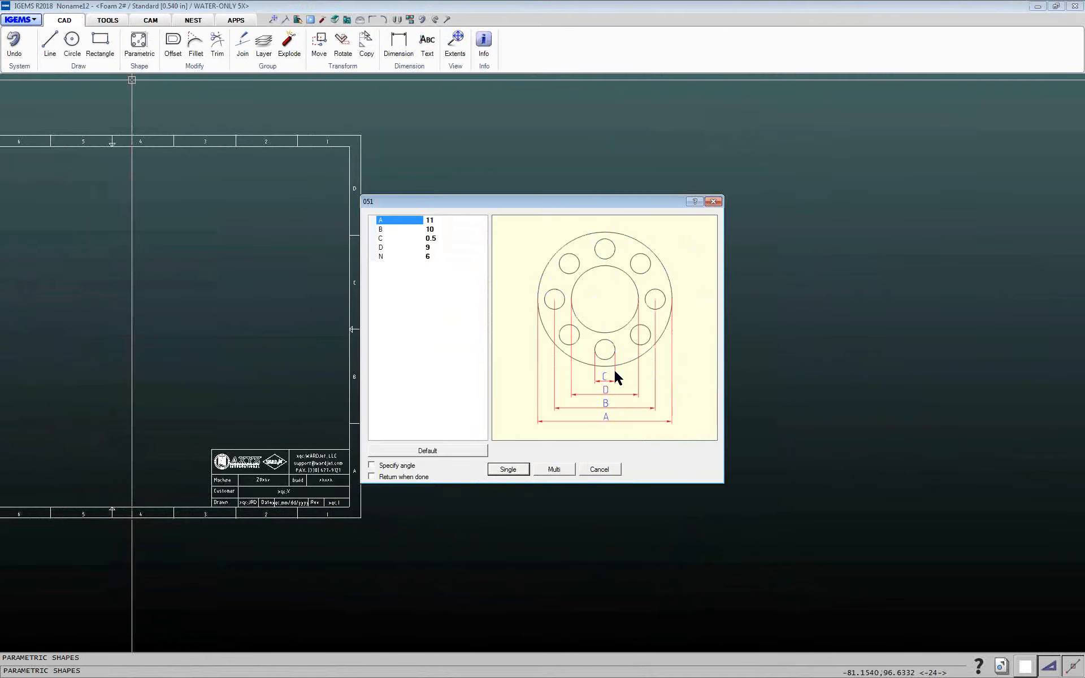
click(521, 471)
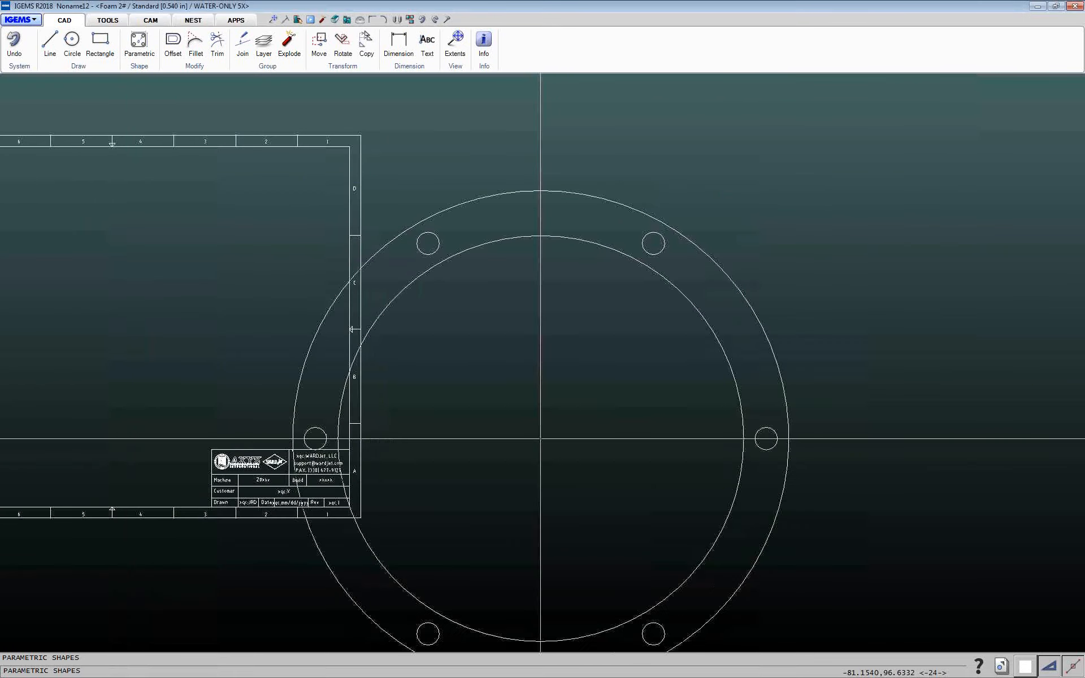
scroll(597, 355, down, 5)
middle_drag(597, 355, 388, 357)
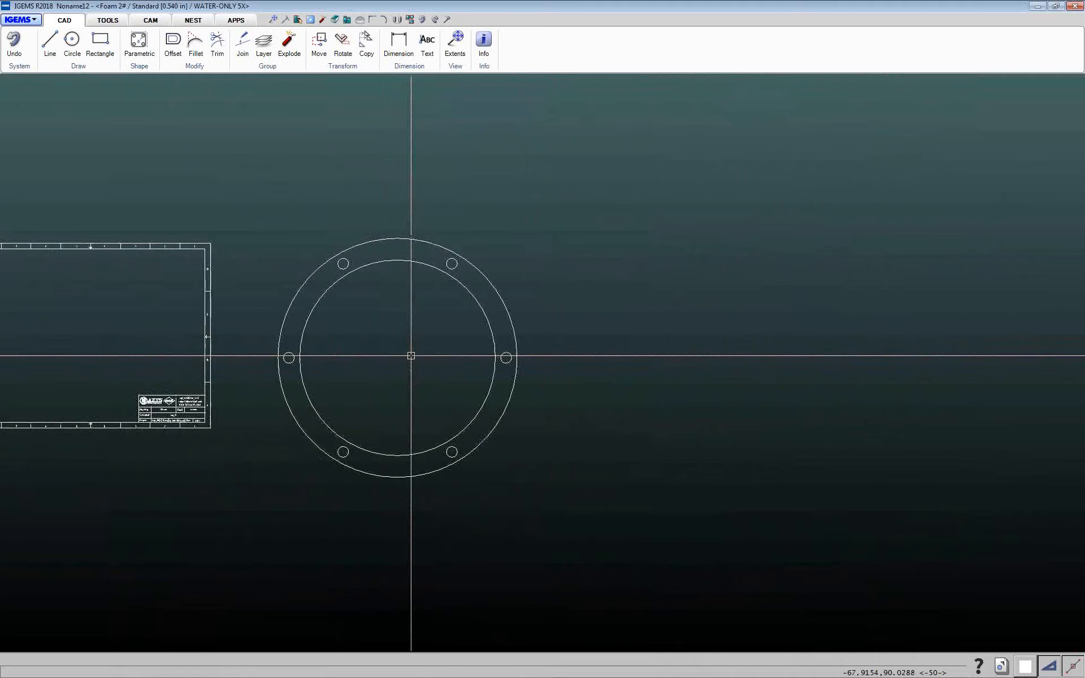
Create a part from the flange geometry with the default part settings
click(148, 20)
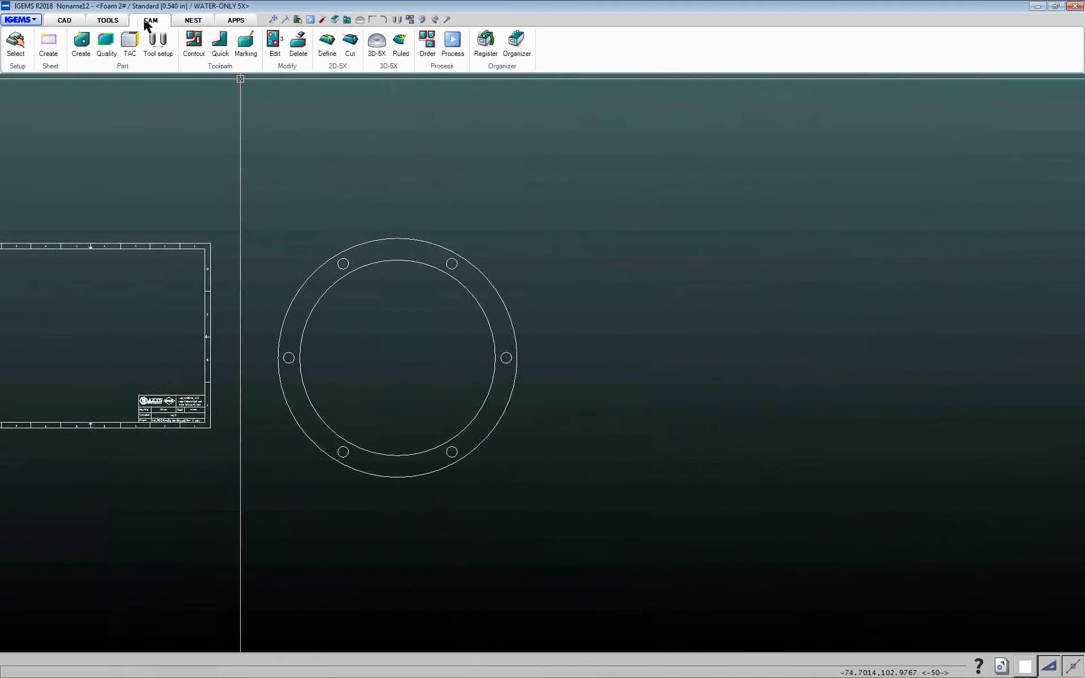
click(80, 43)
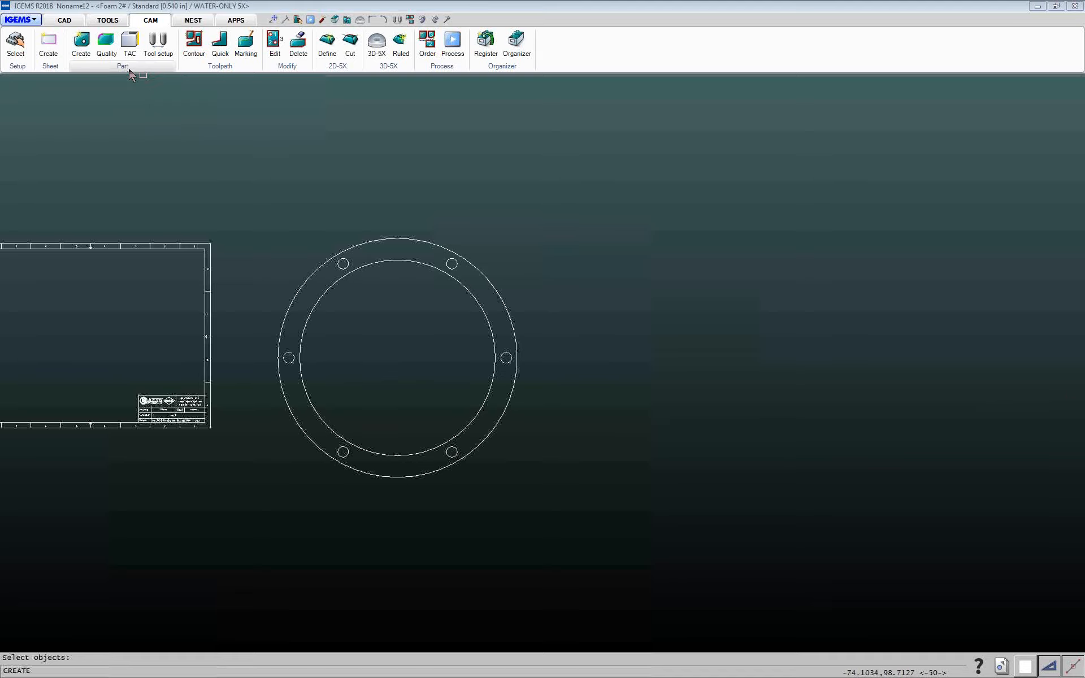
drag(250, 187, 604, 548)
click(604, 548)
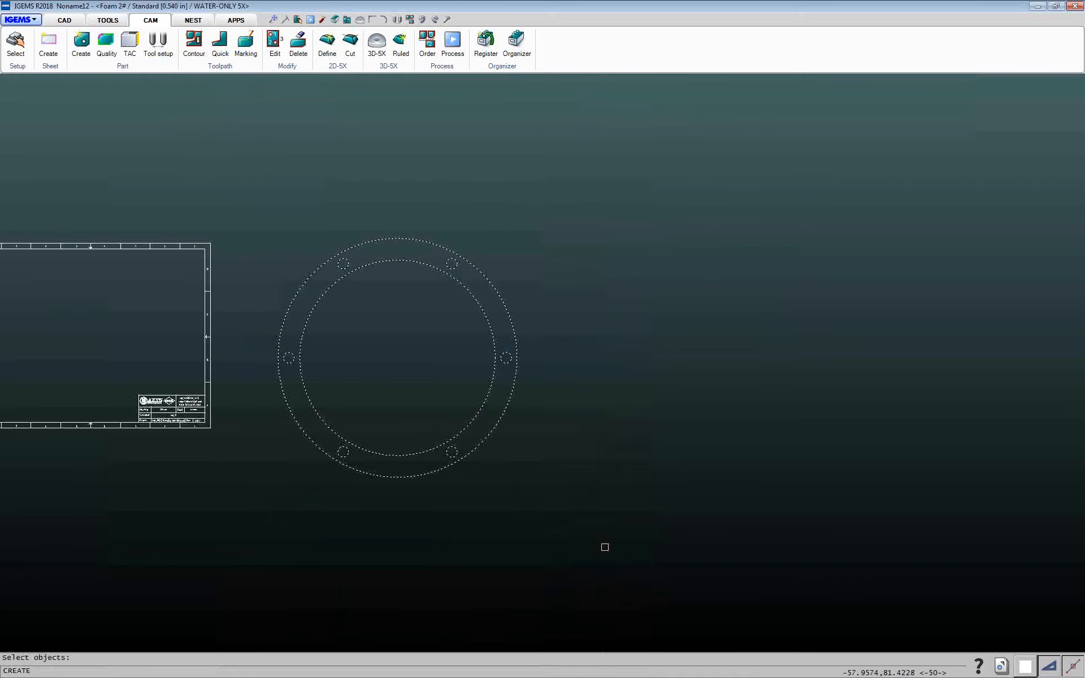
right_click(601, 542)
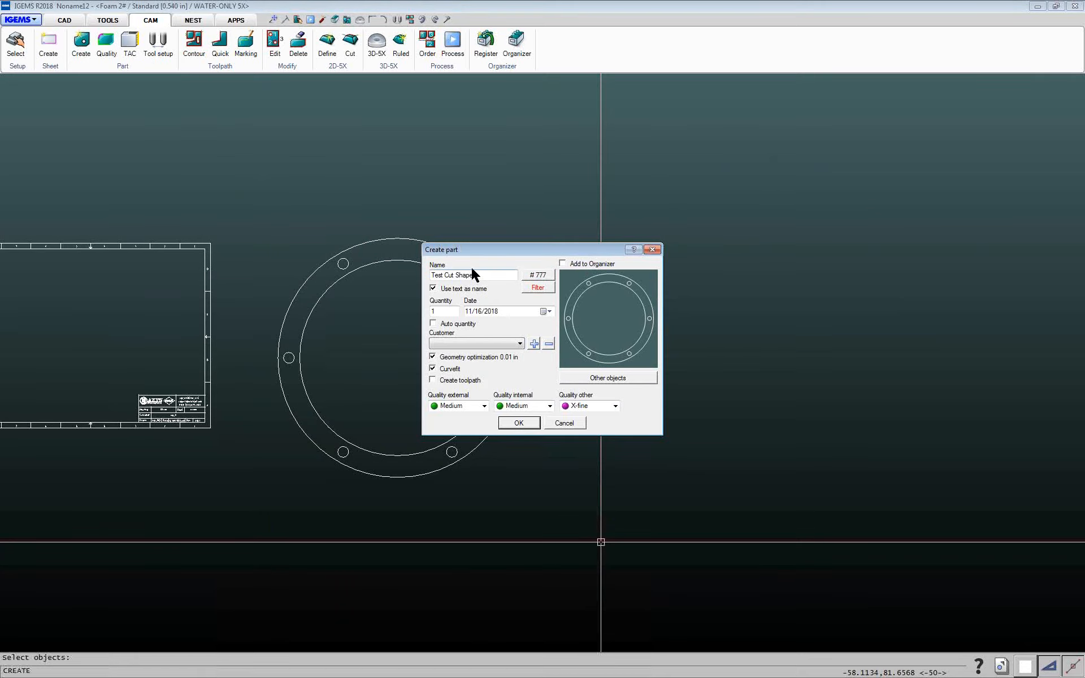
drag(479, 254, 340, 202)
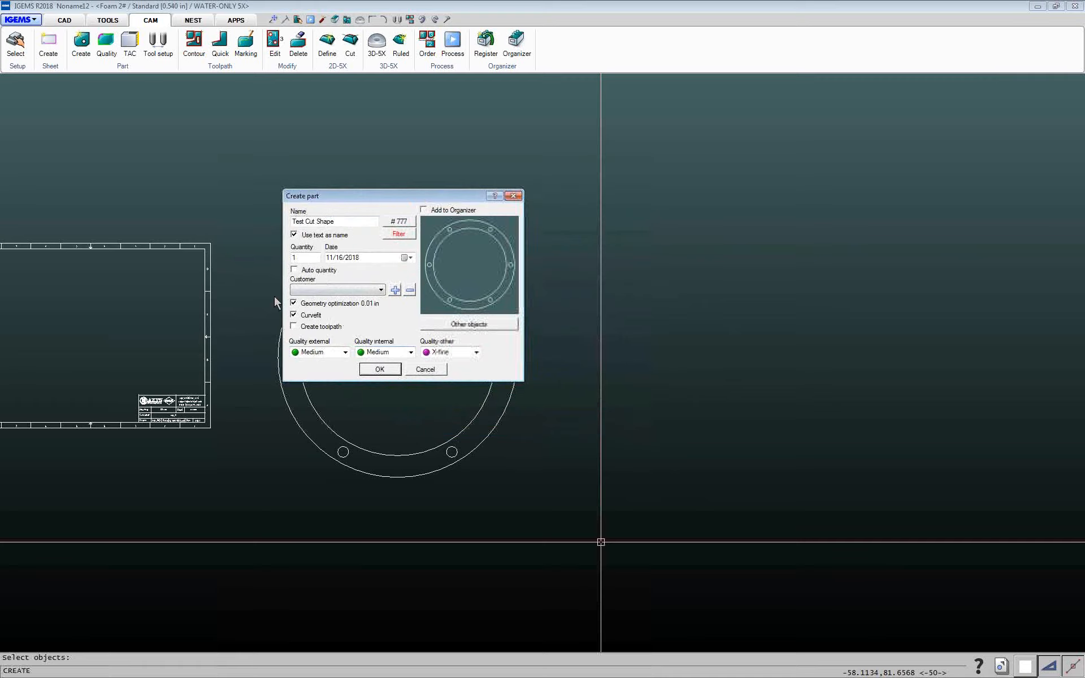
click(380, 369)
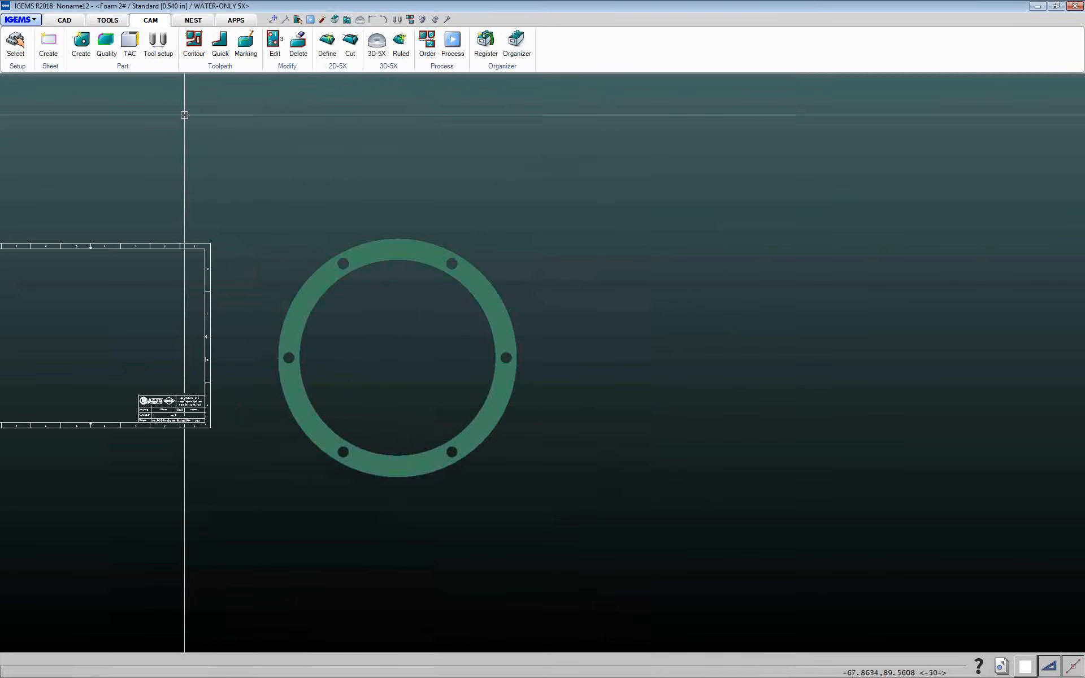
Apply contour toolpaths to all of the flange's contours at once
click(193, 43)
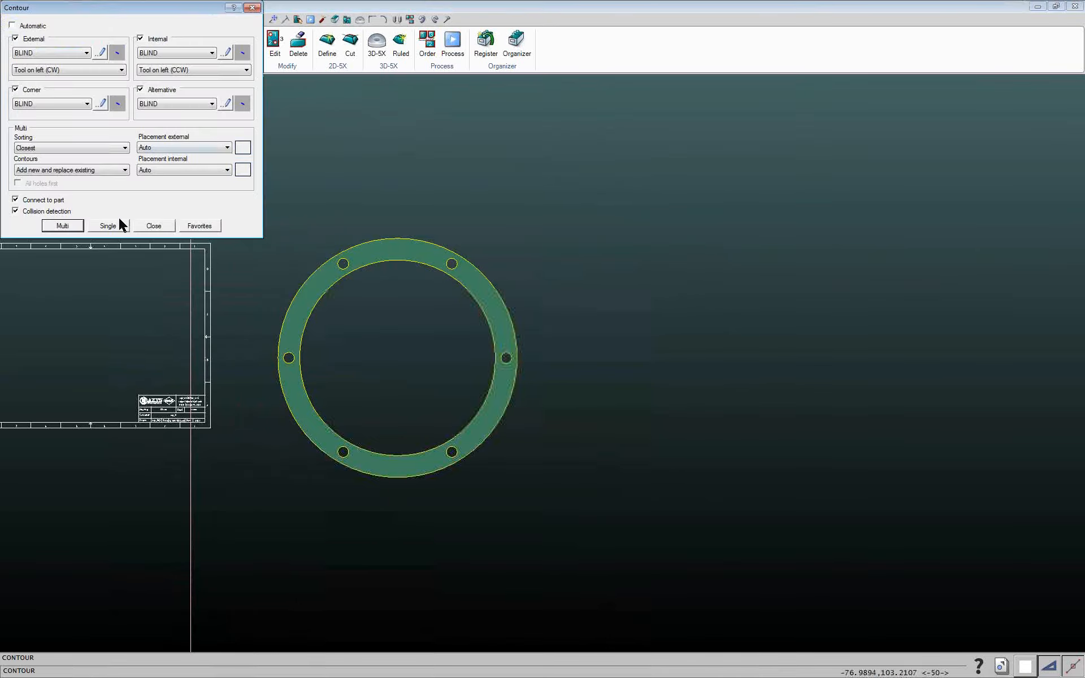
click(75, 225)
drag(247, 207, 634, 547)
right_click(635, 547)
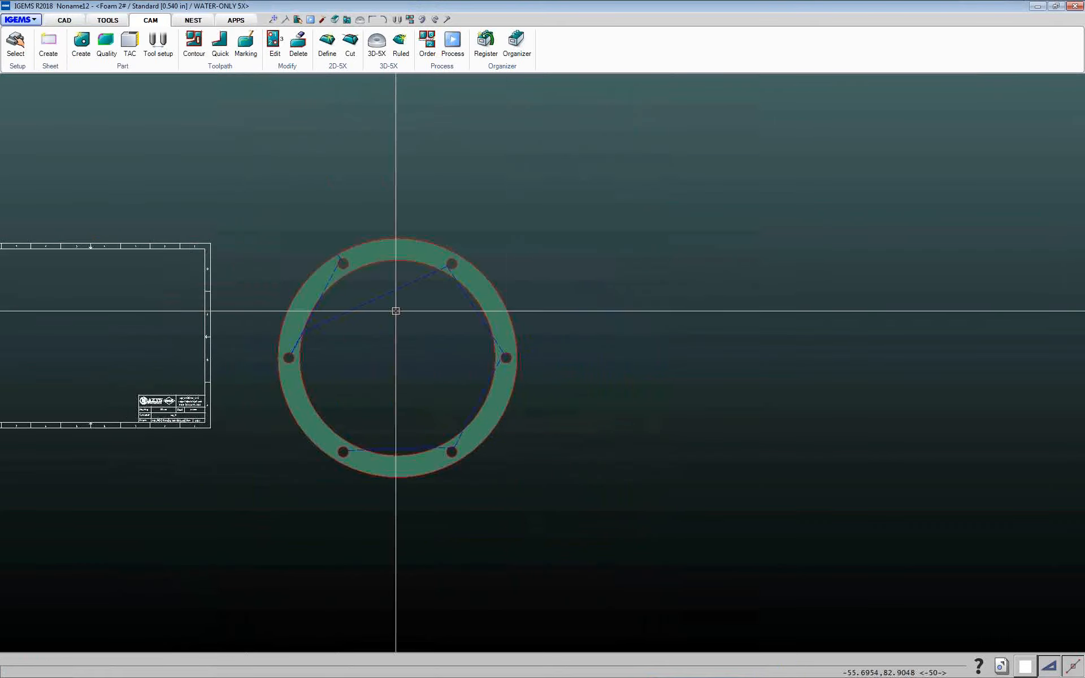
Paint the flange's inner circle with Fine cut quality
click(107, 42)
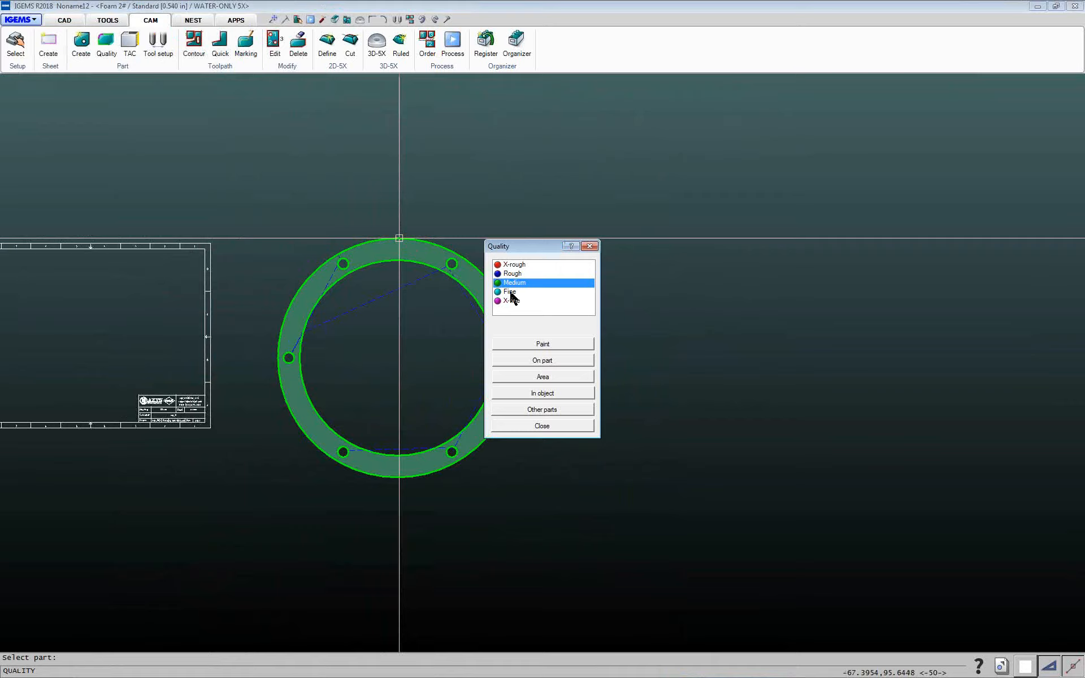
click(511, 292)
click(549, 345)
click(357, 259)
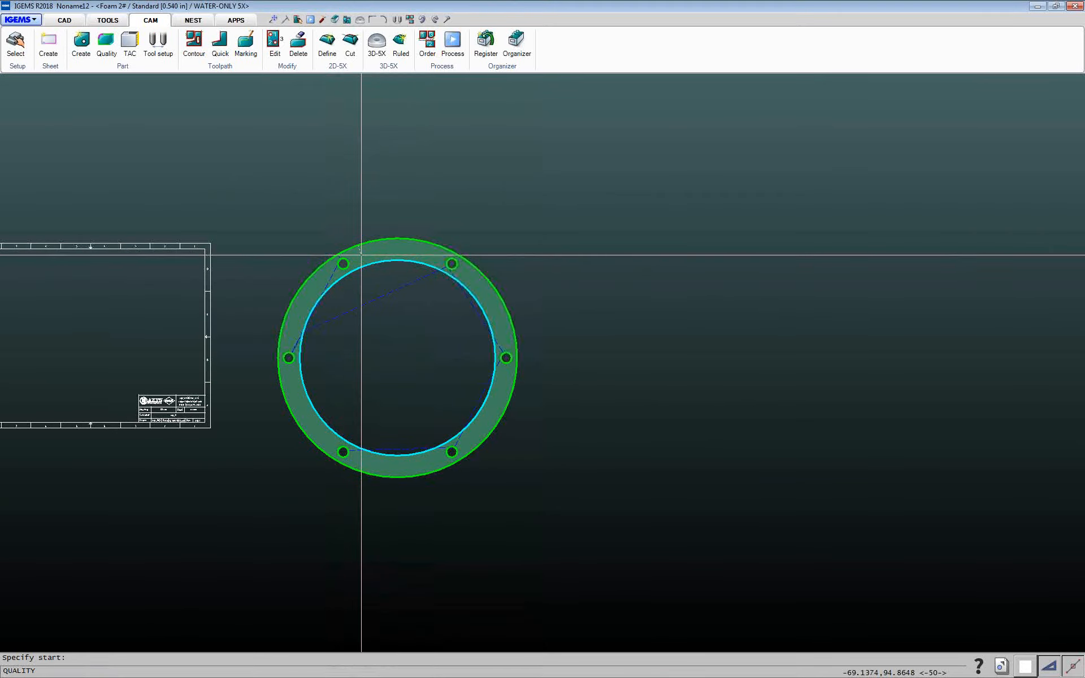
scroll(361, 255, up, 6)
right_click(351, 266)
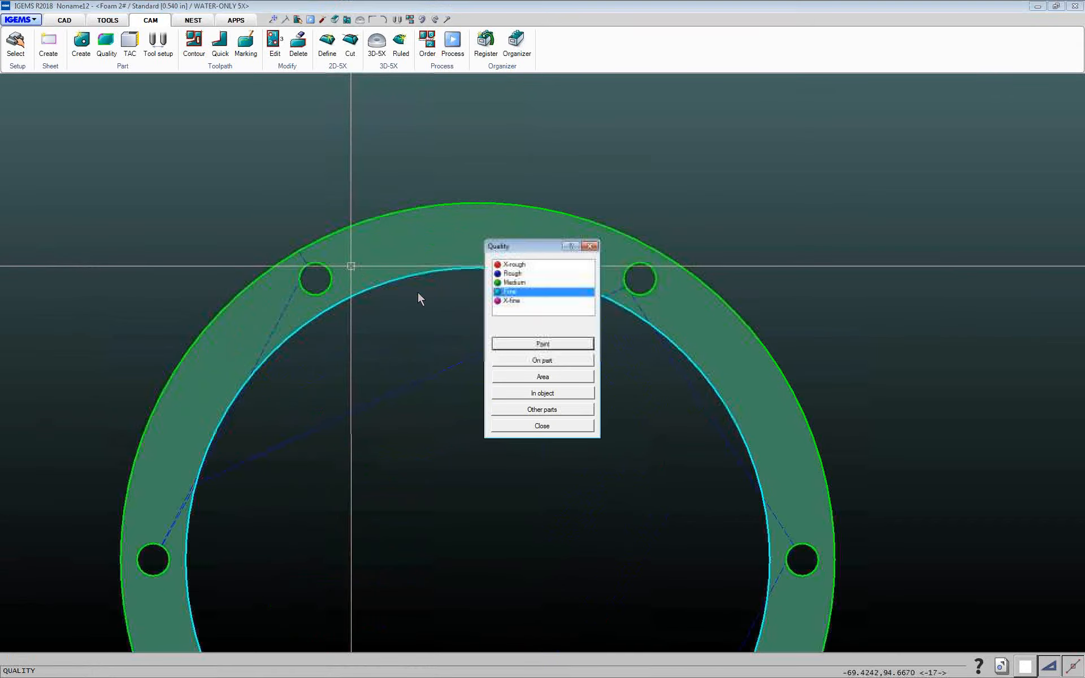
click(541, 426)
scroll(436, 407, down, 3)
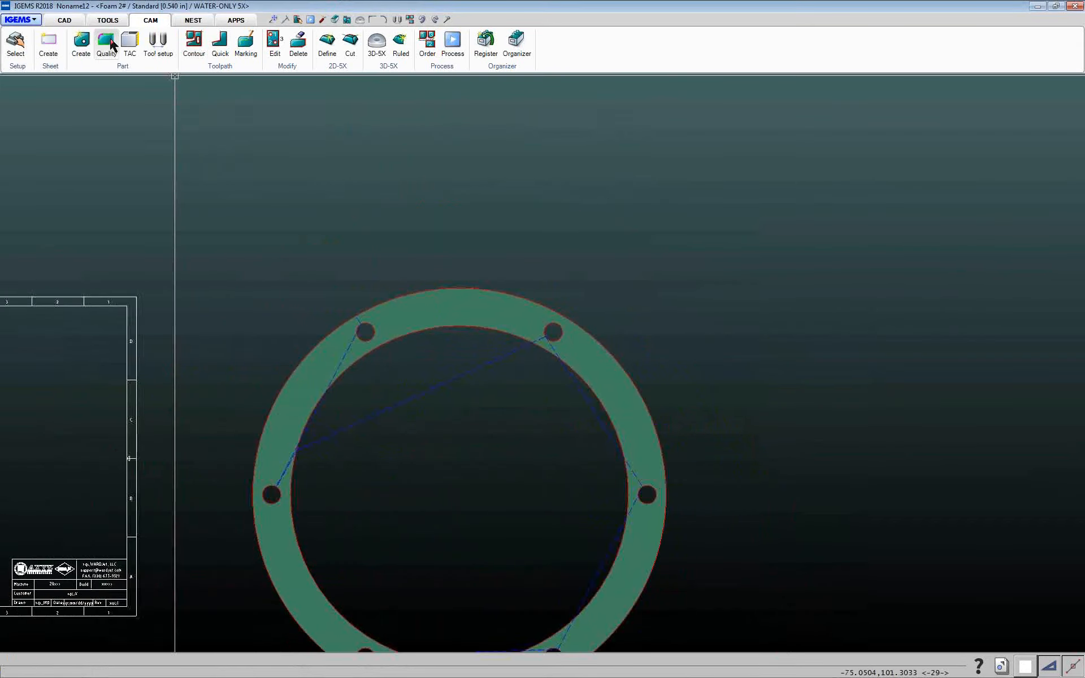
Review the cut qualities assigned to the flange part
click(112, 46)
middle_drag(461, 342, 337, 208)
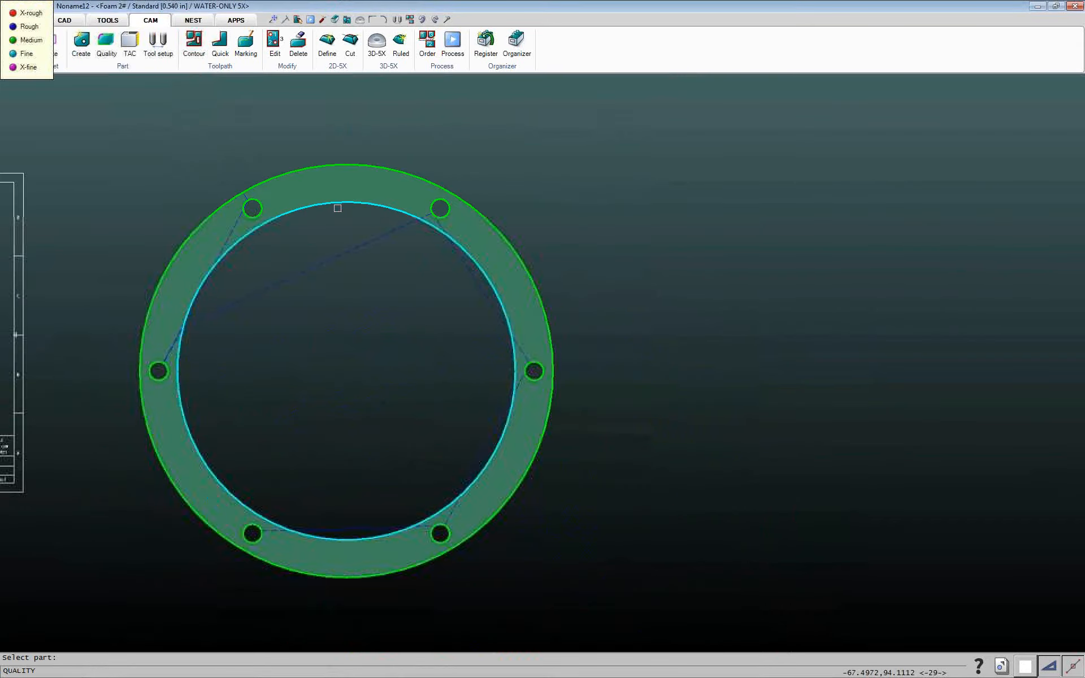
right_click(277, 246)
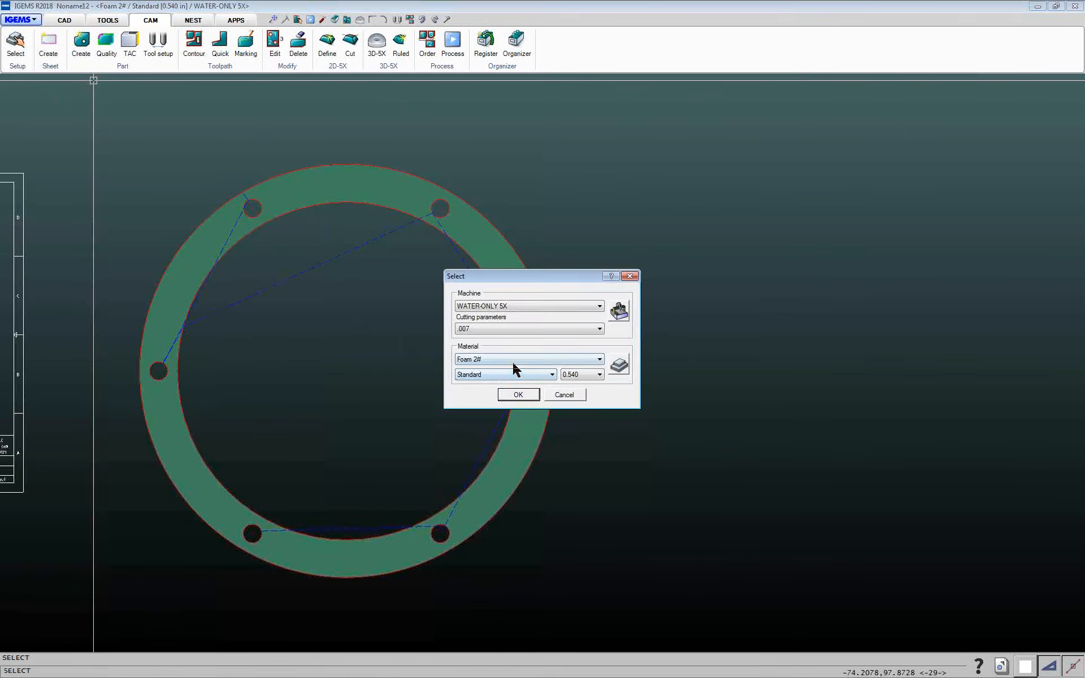
Review the water cutting settings for Foam 2# at 0.540 thickness in the material setup, grouped by thickness
click(625, 371)
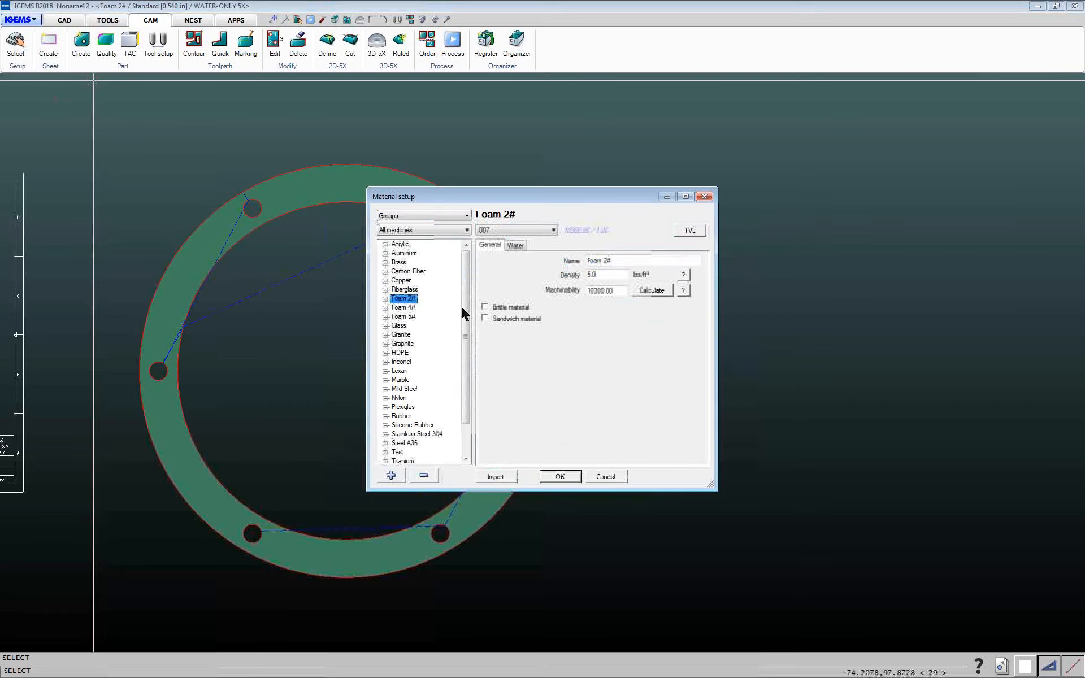
click(402, 216)
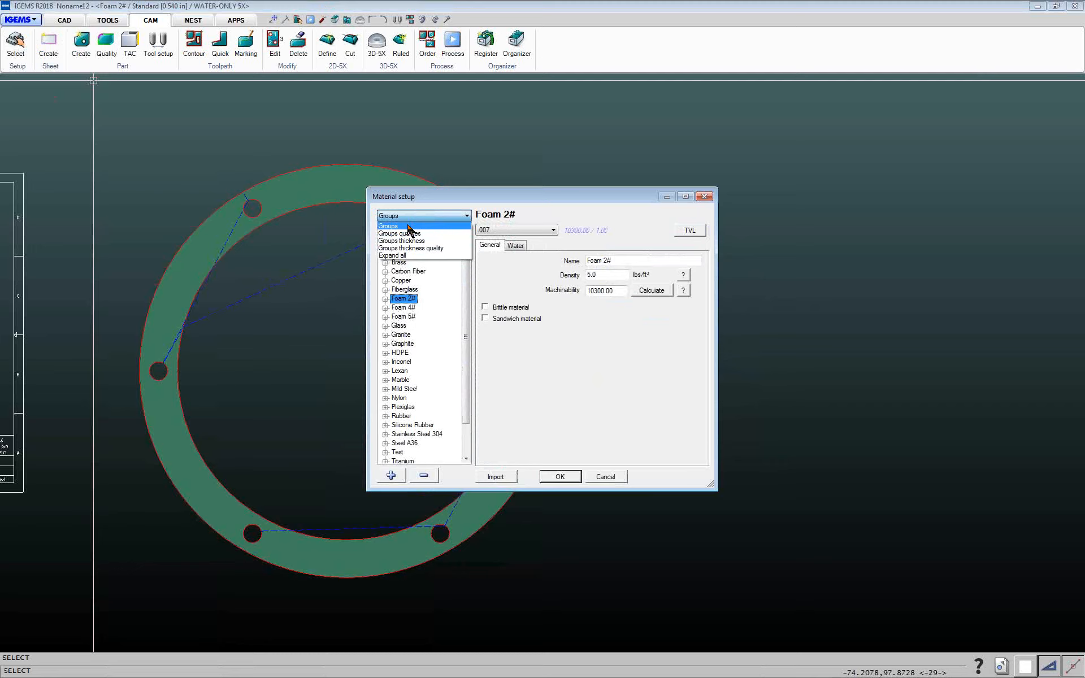
click(406, 241)
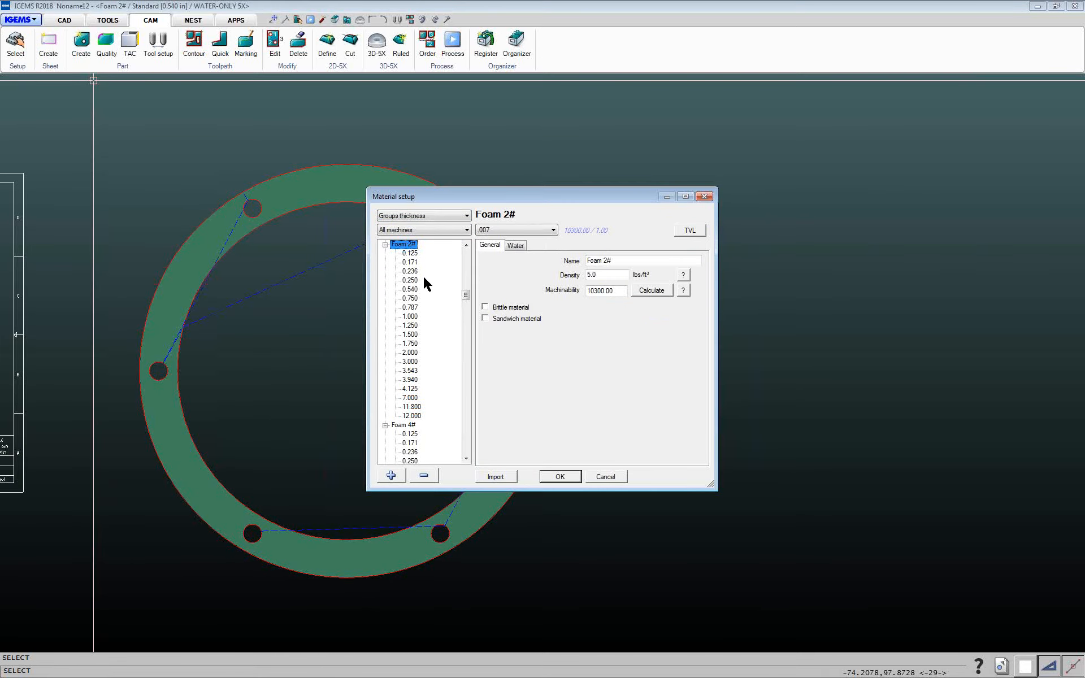
click(411, 290)
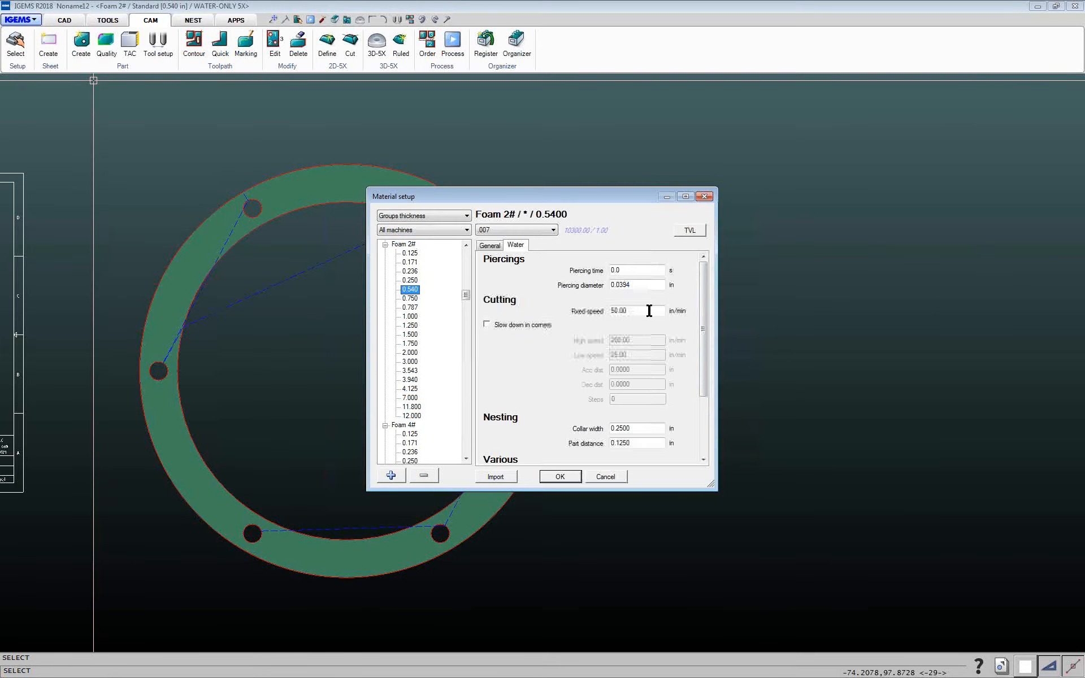
drag(641, 310, 546, 308)
click(560, 477)
click(529, 398)
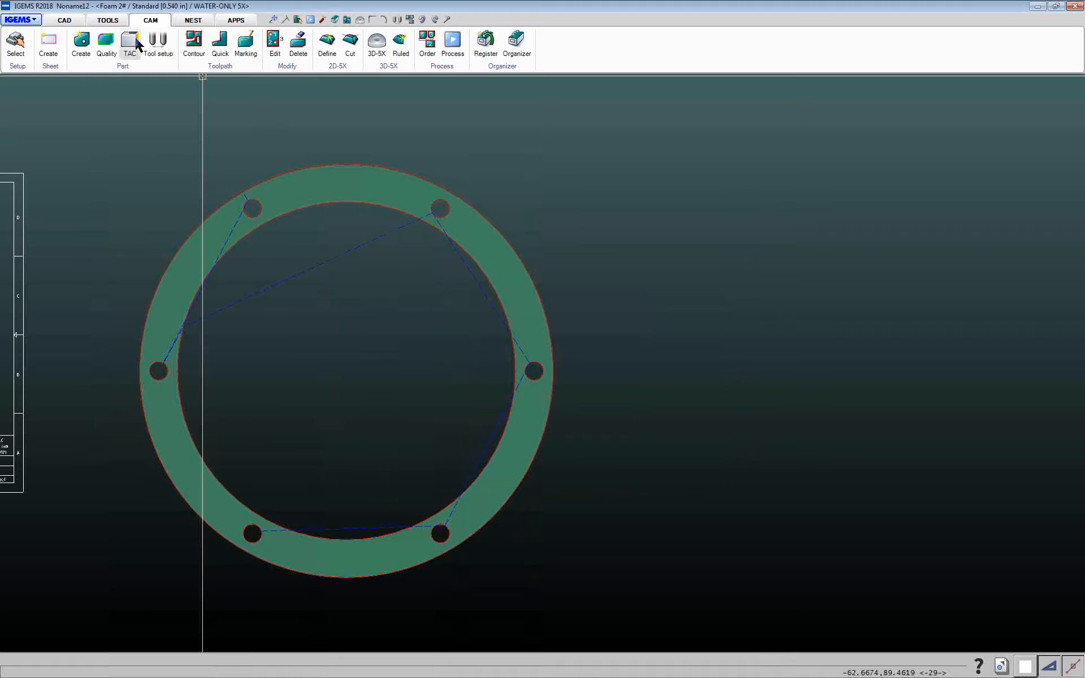
Process the flange part and start the NC simulation with a 0.0070 tool diameter from the start point
click(108, 43)
right_click(299, 201)
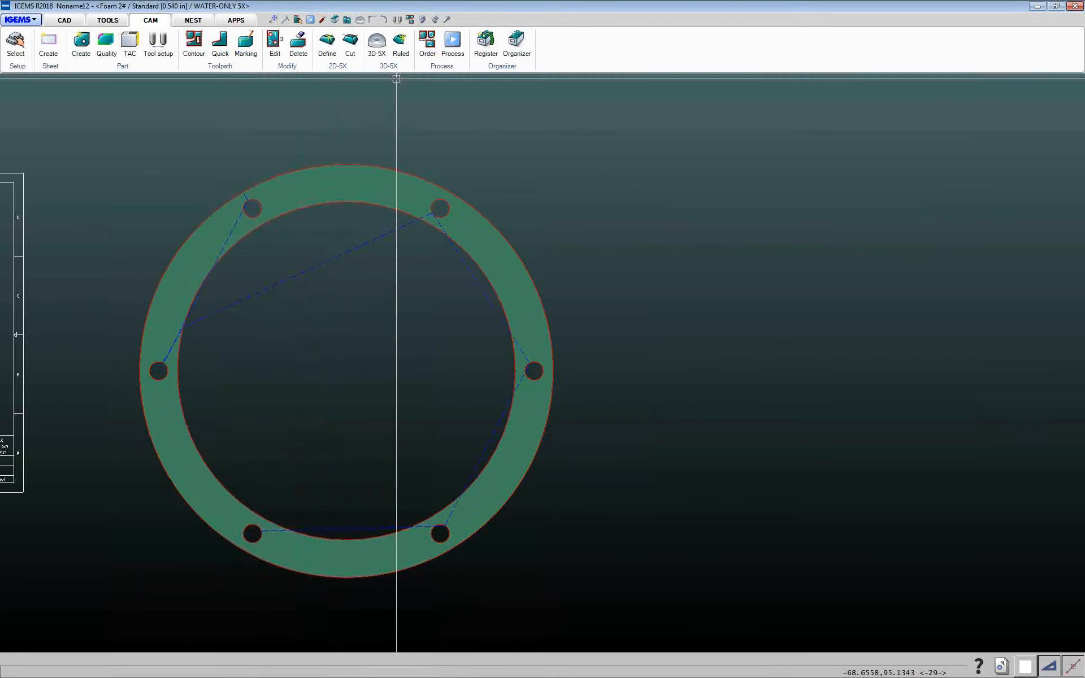
click(452, 43)
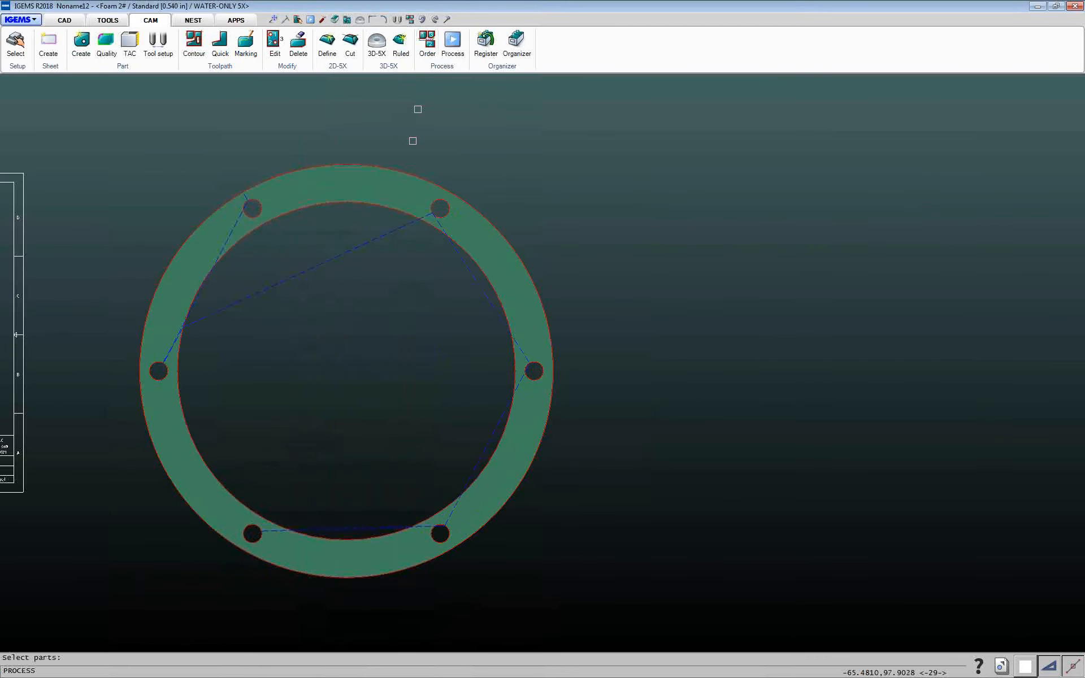
click(406, 171)
right_click(406, 171)
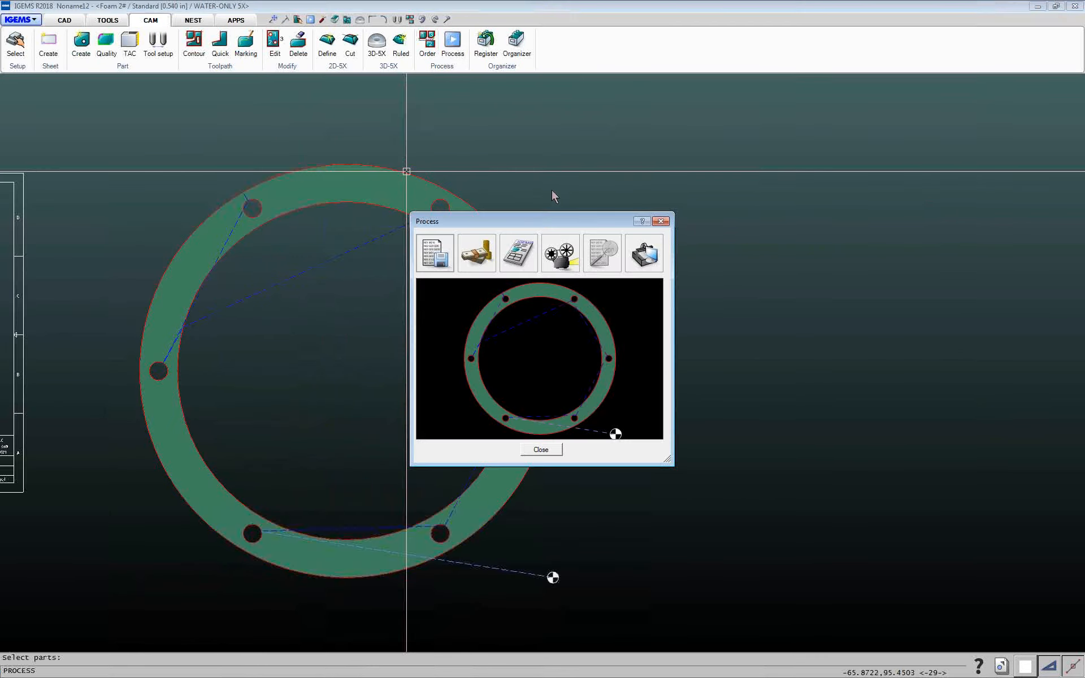
click(568, 264)
click(579, 270)
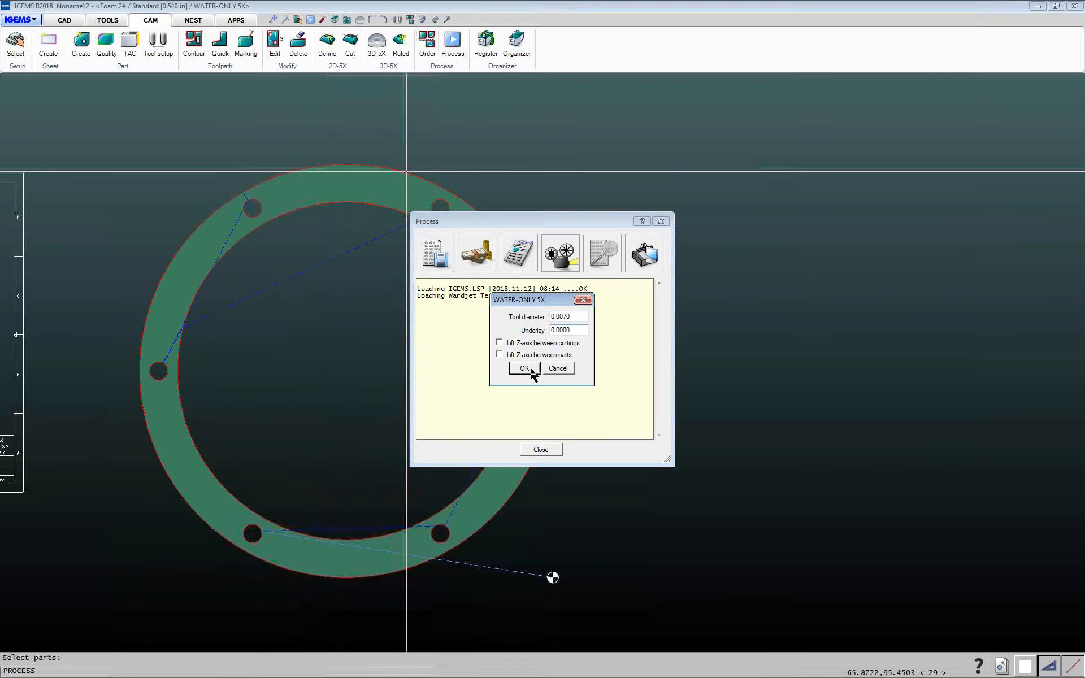
click(531, 370)
click(553, 578)
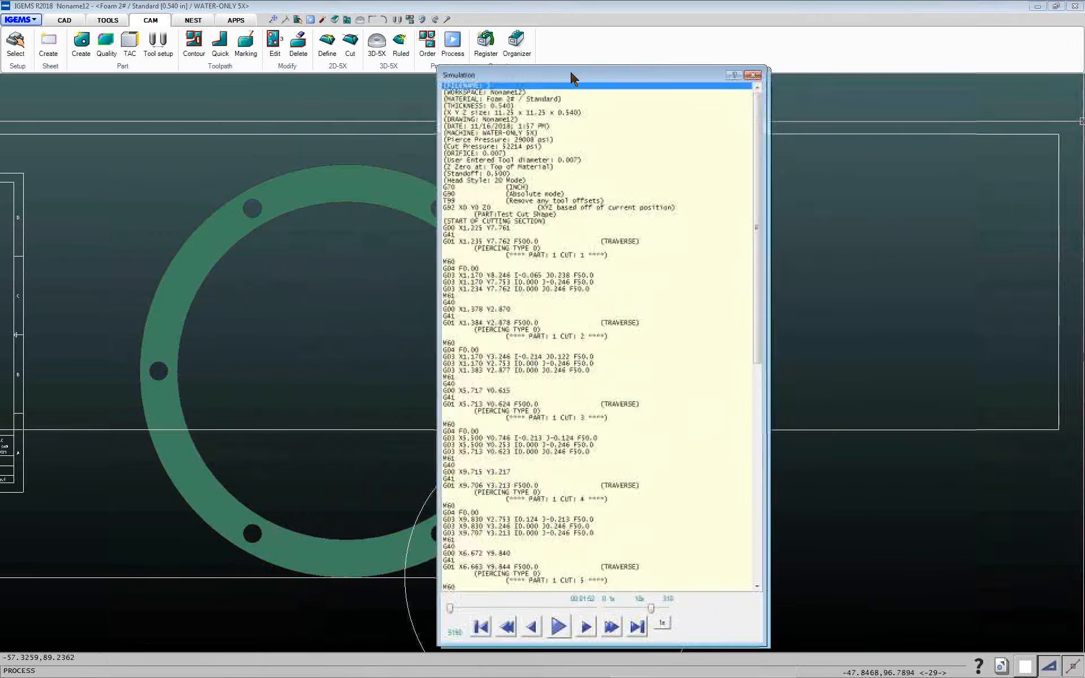
Play the simulation and step through NC code lines to follow the flange's cutting path
click(475, 240)
click(475, 334)
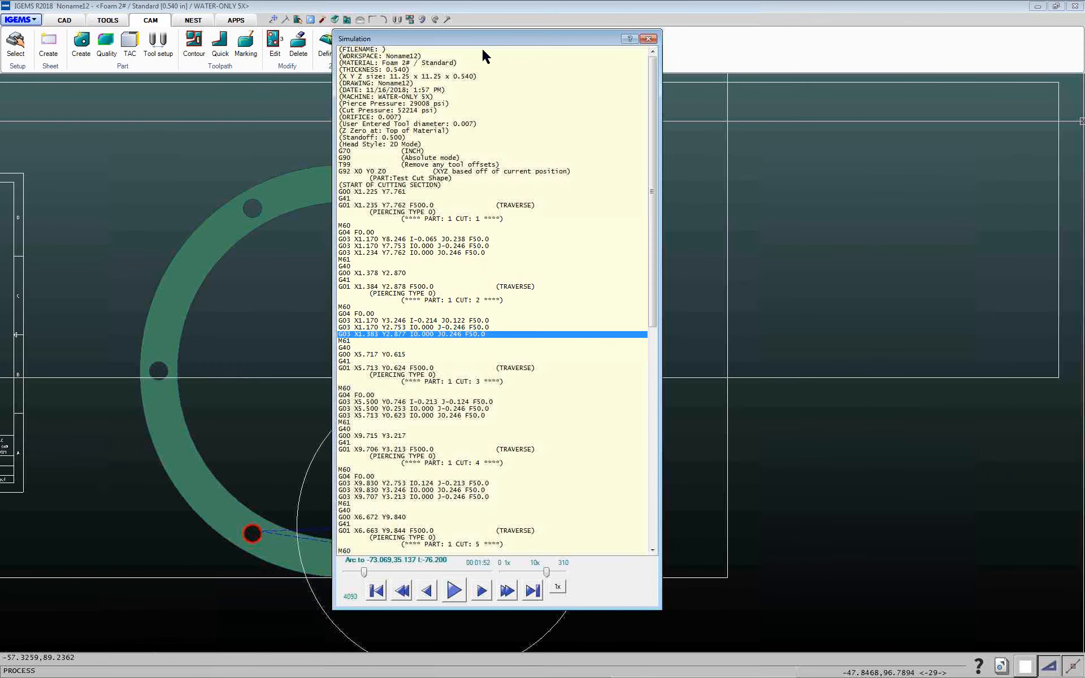
drag(481, 46, 880, 52)
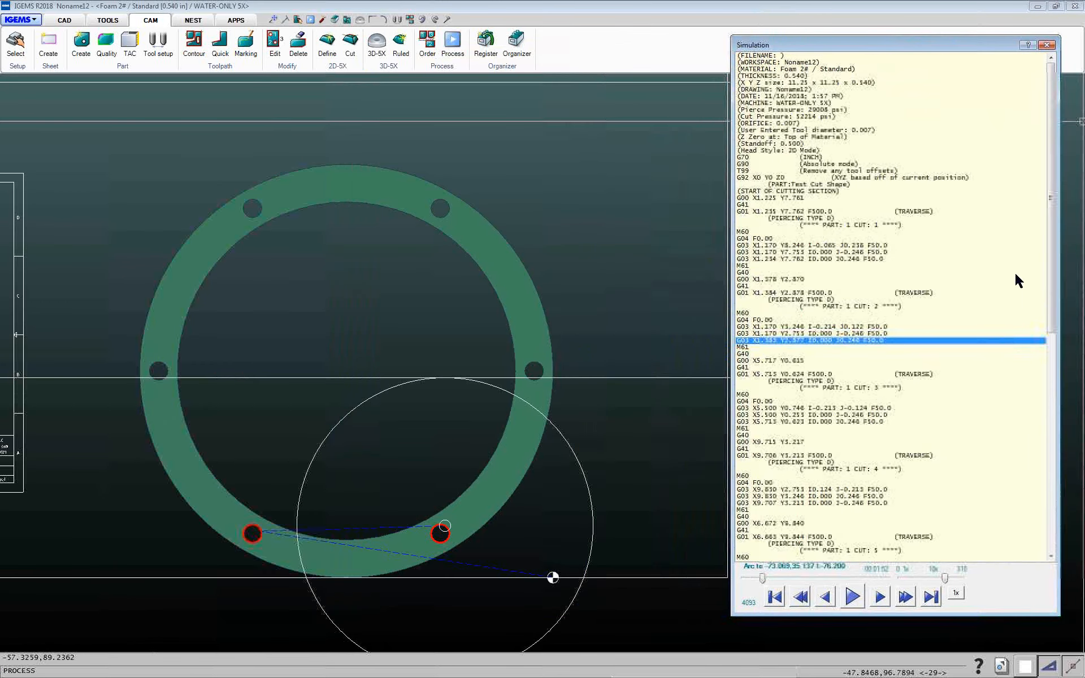
click(851, 599)
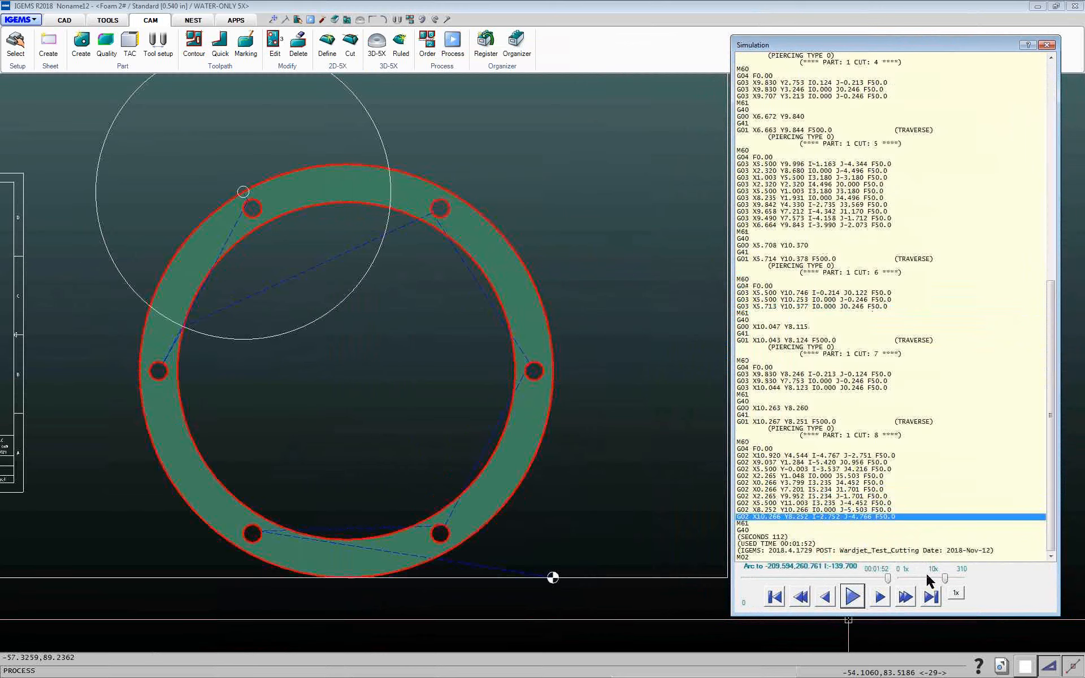
click(856, 599)
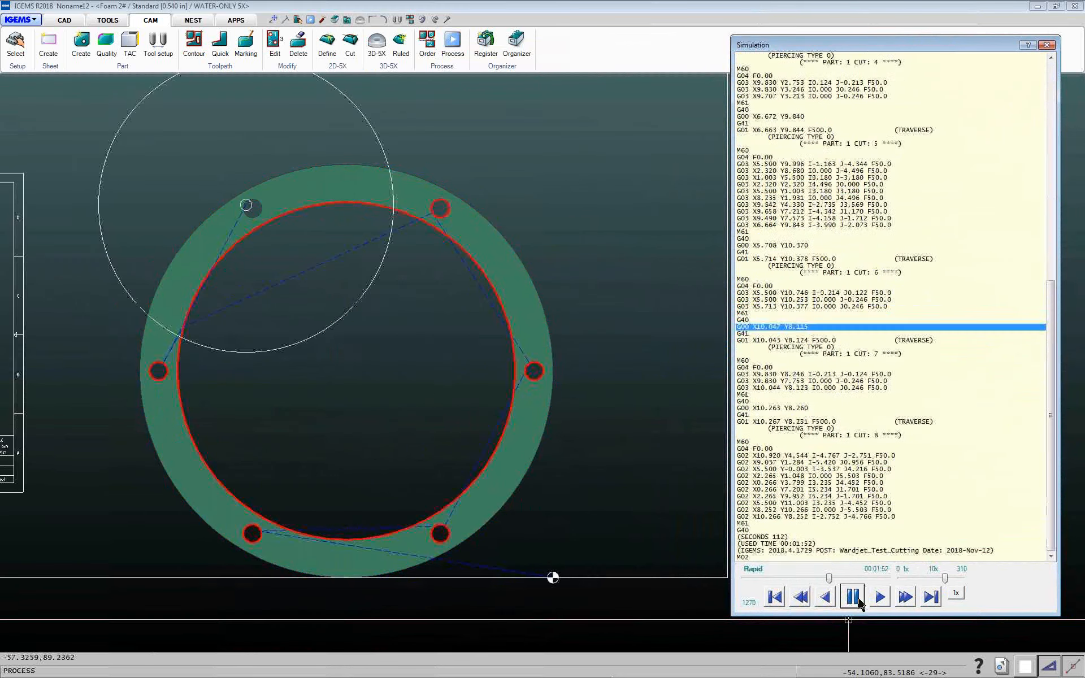
click(788, 382)
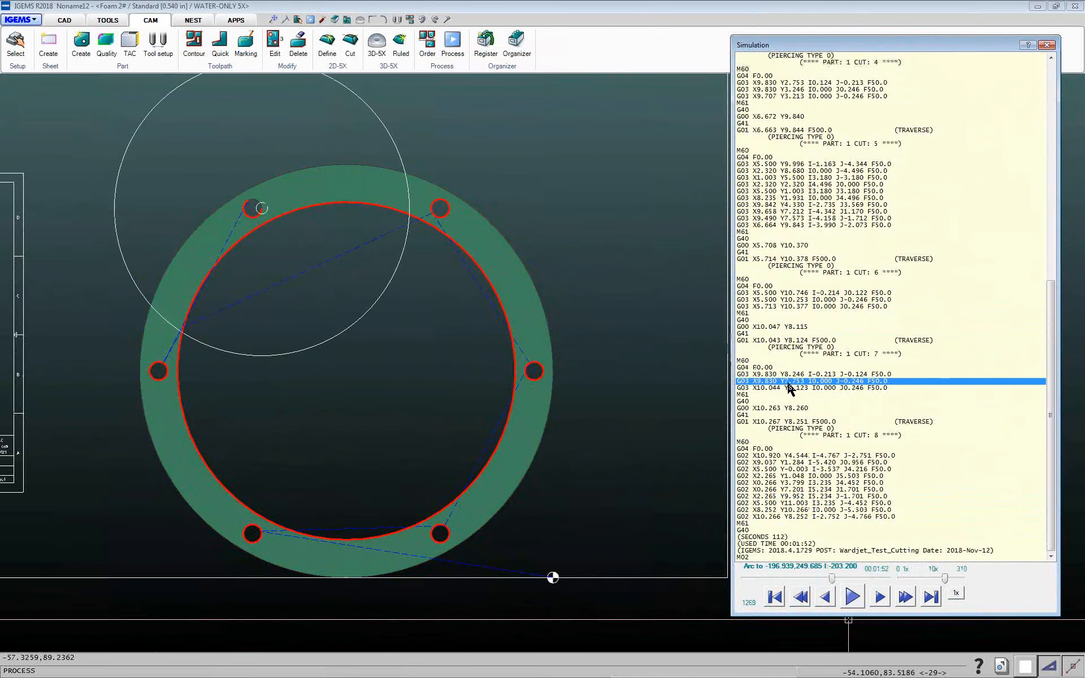
click(791, 185)
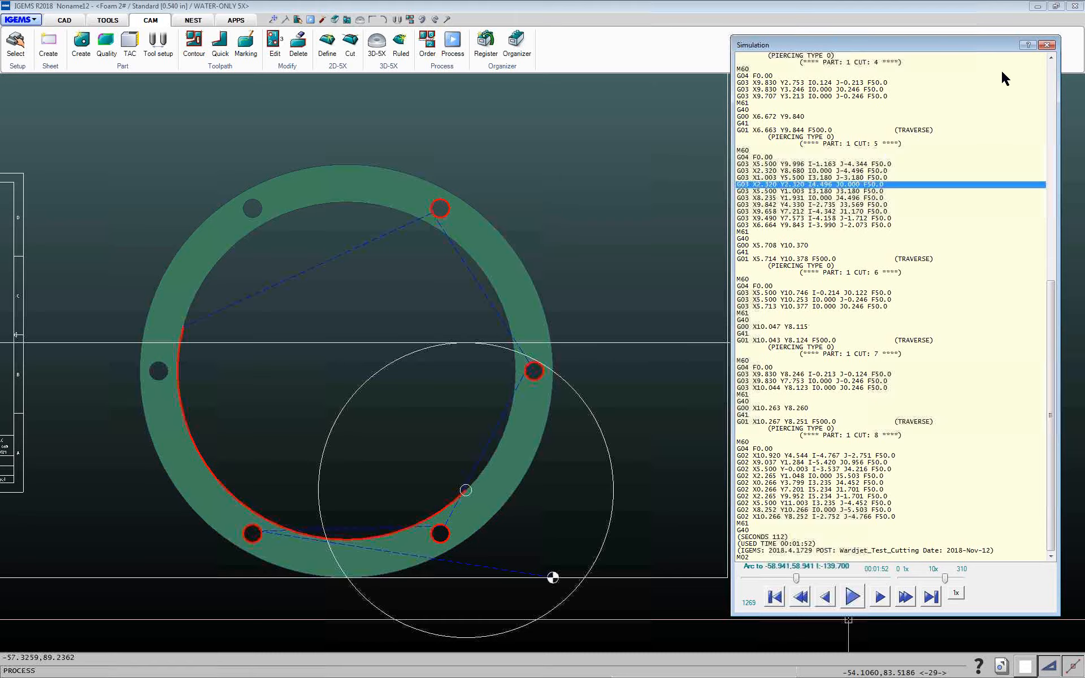
click(1046, 45)
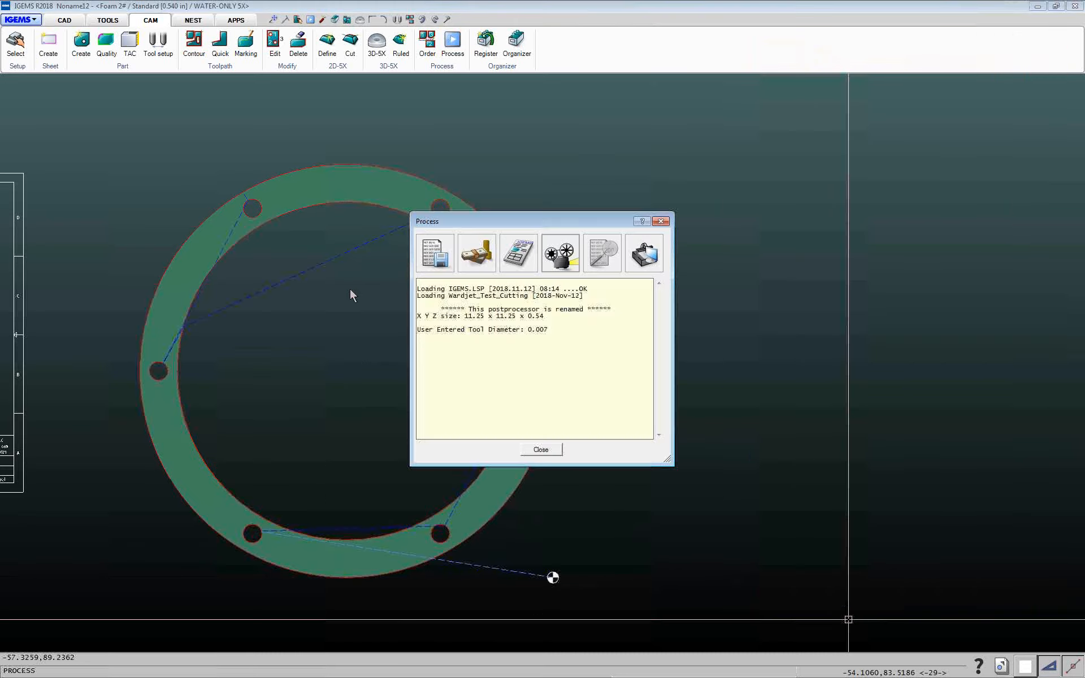
click(541, 449)
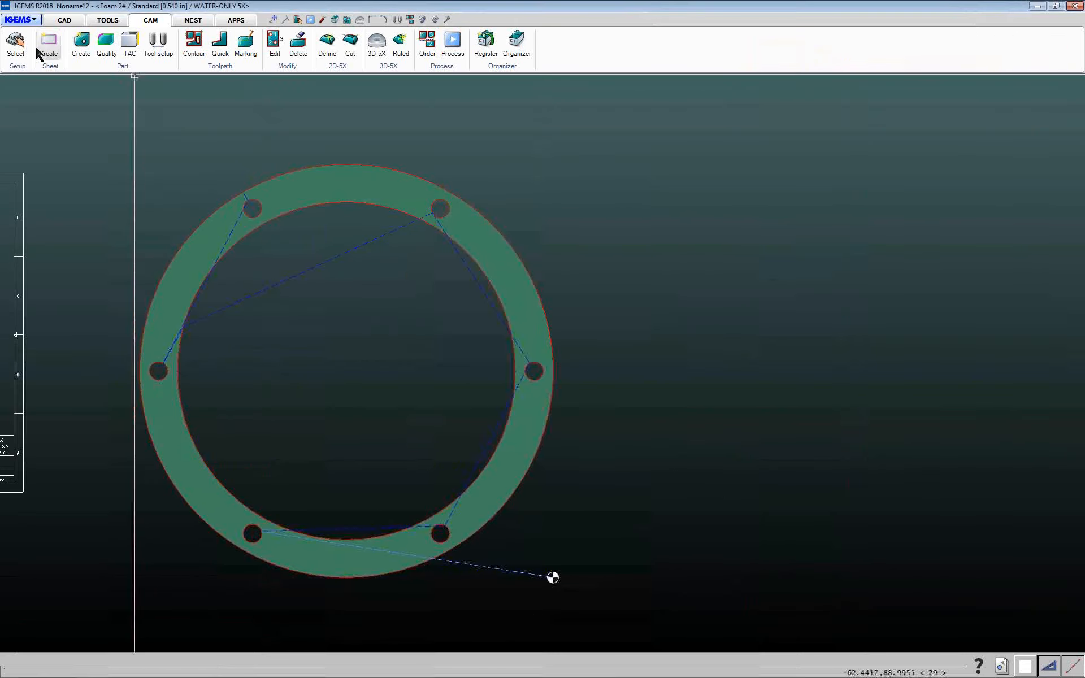
click(16, 46)
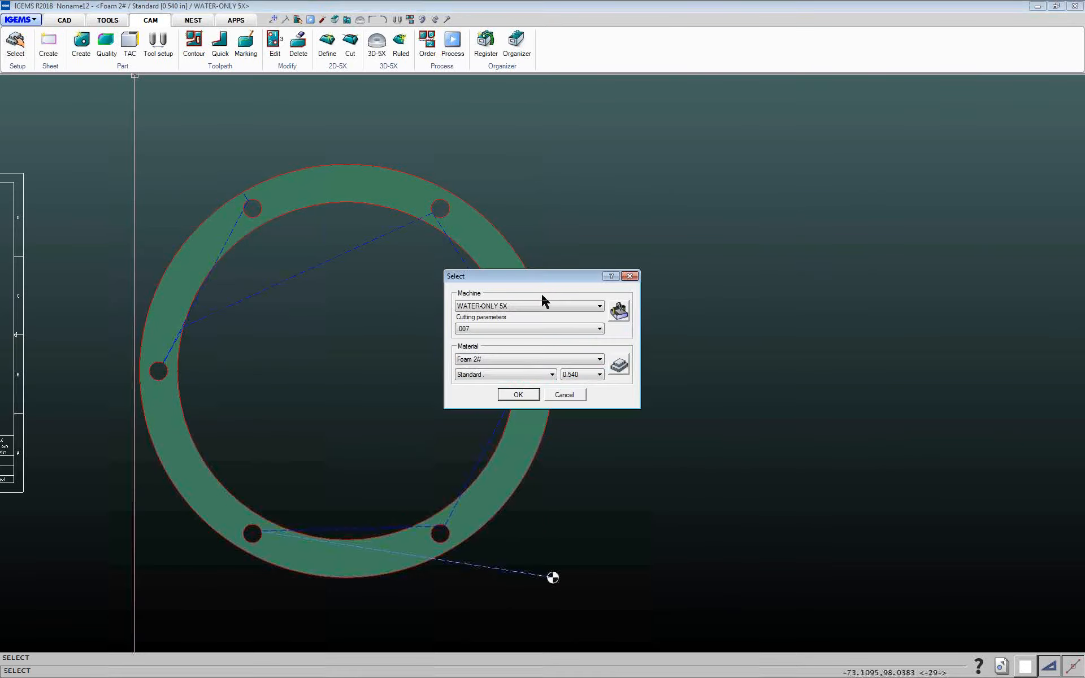
click(619, 366)
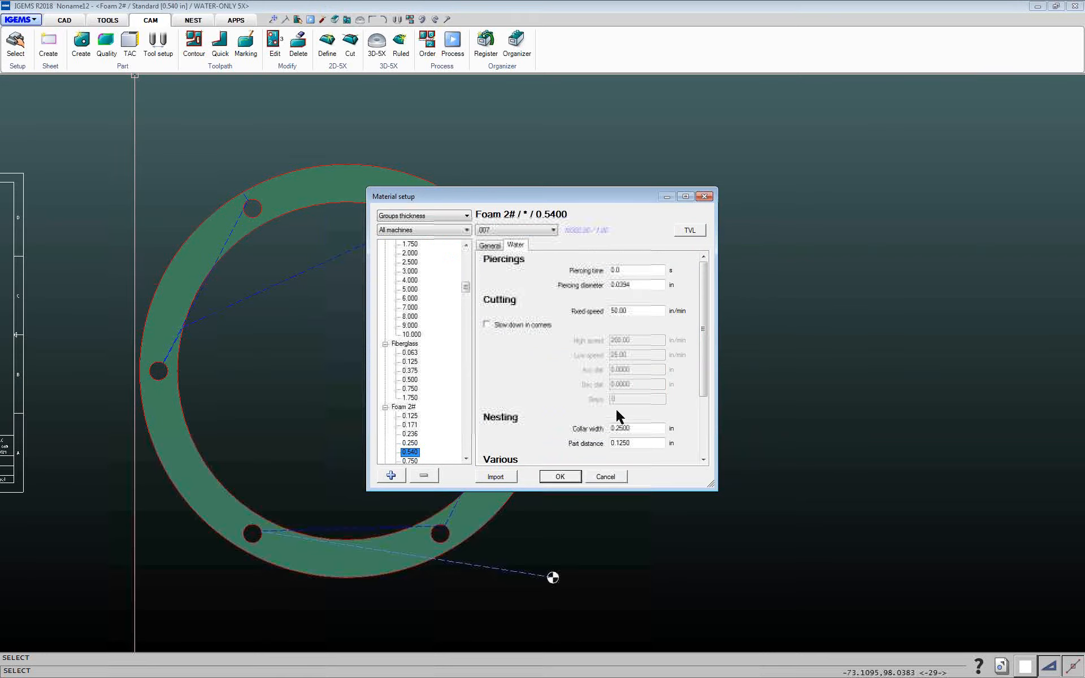
click(606, 477)
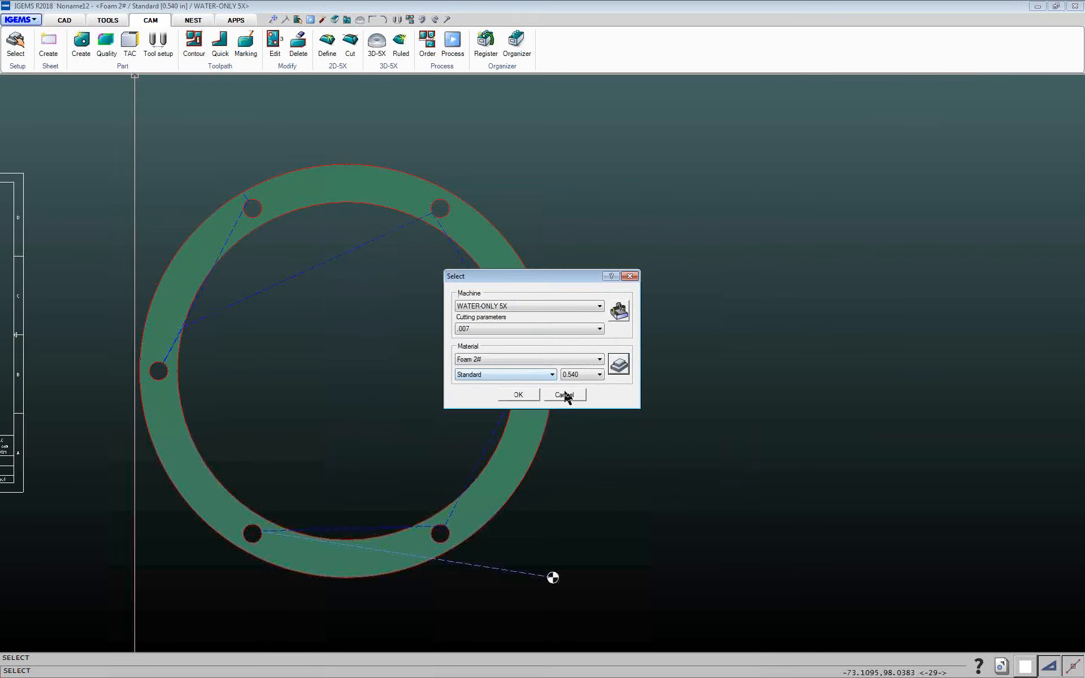
click(566, 395)
Paint the flange's outer contour with X-rough cut quality
click(109, 50)
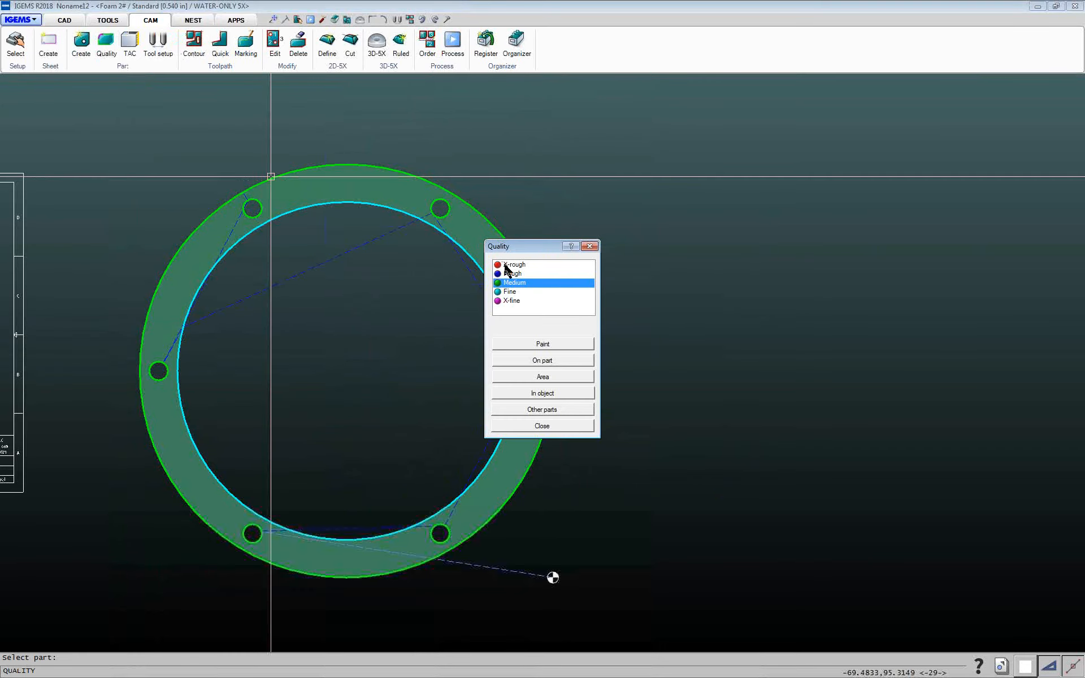
click(506, 265)
click(543, 344)
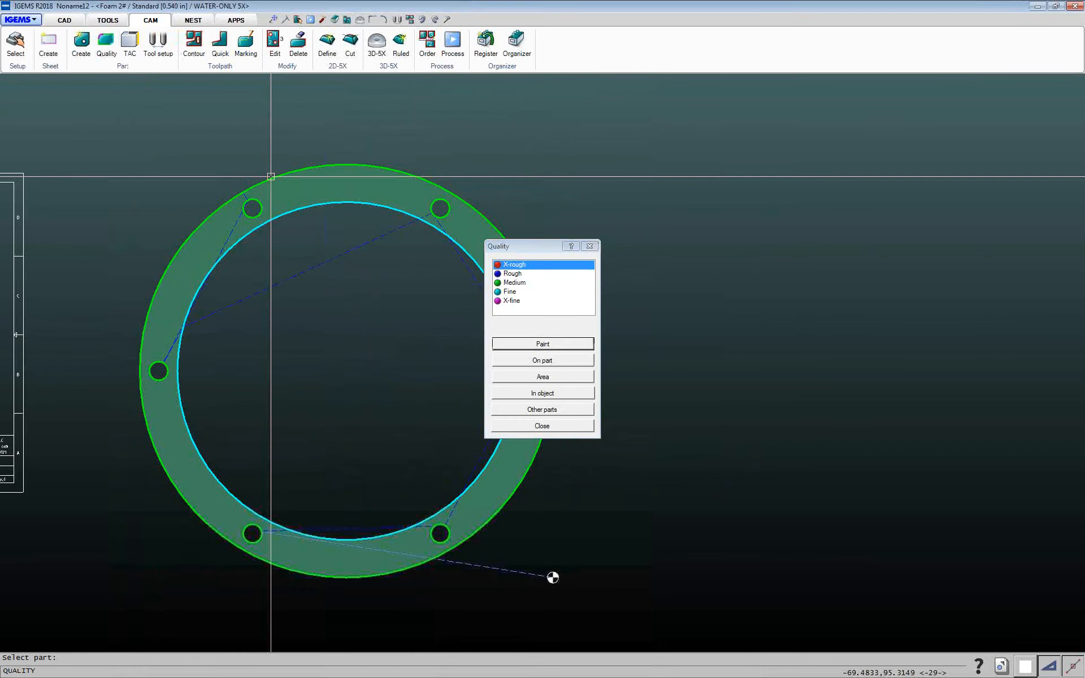
click(505, 427)
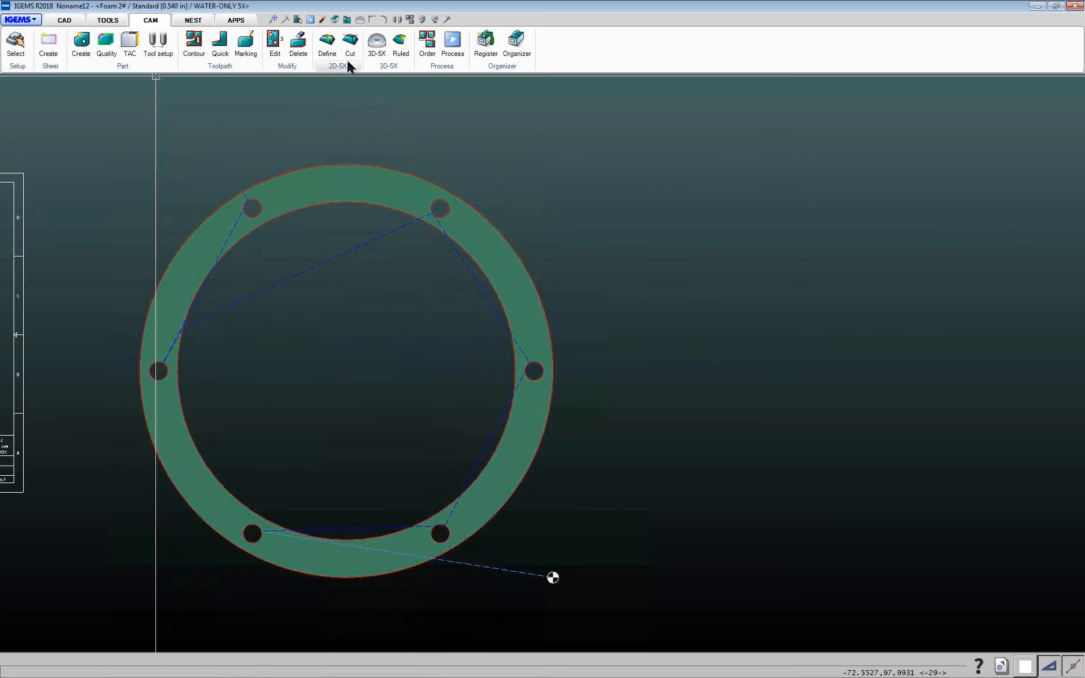
Rerun the NC simulation of the flange part from the same start point
click(453, 43)
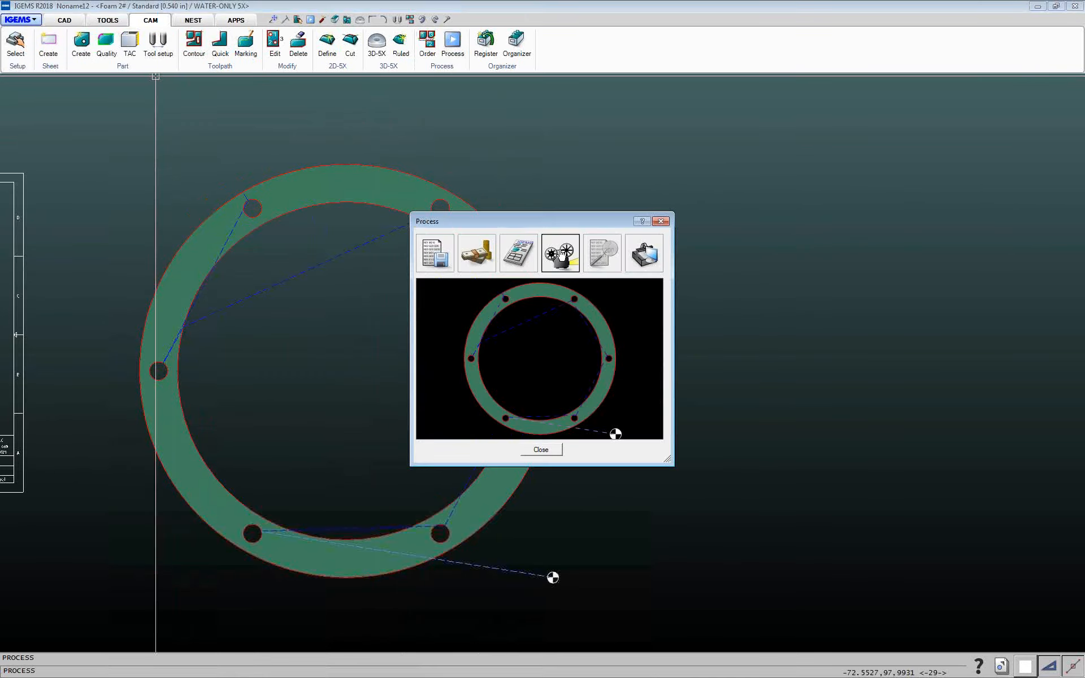
click(578, 262)
click(531, 369)
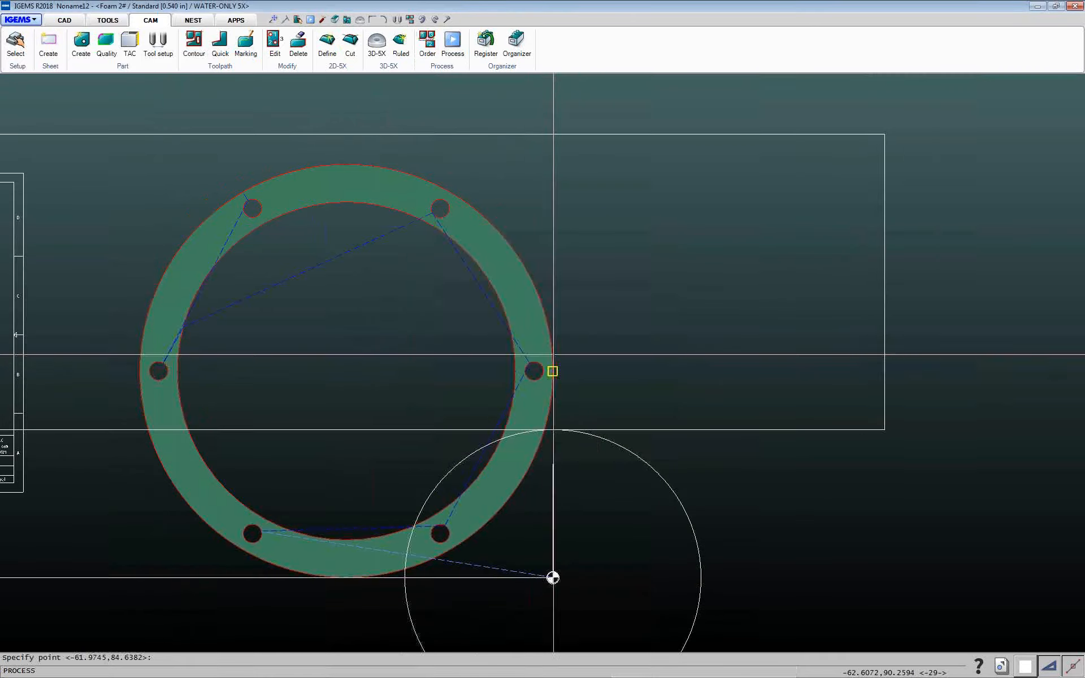
click(553, 577)
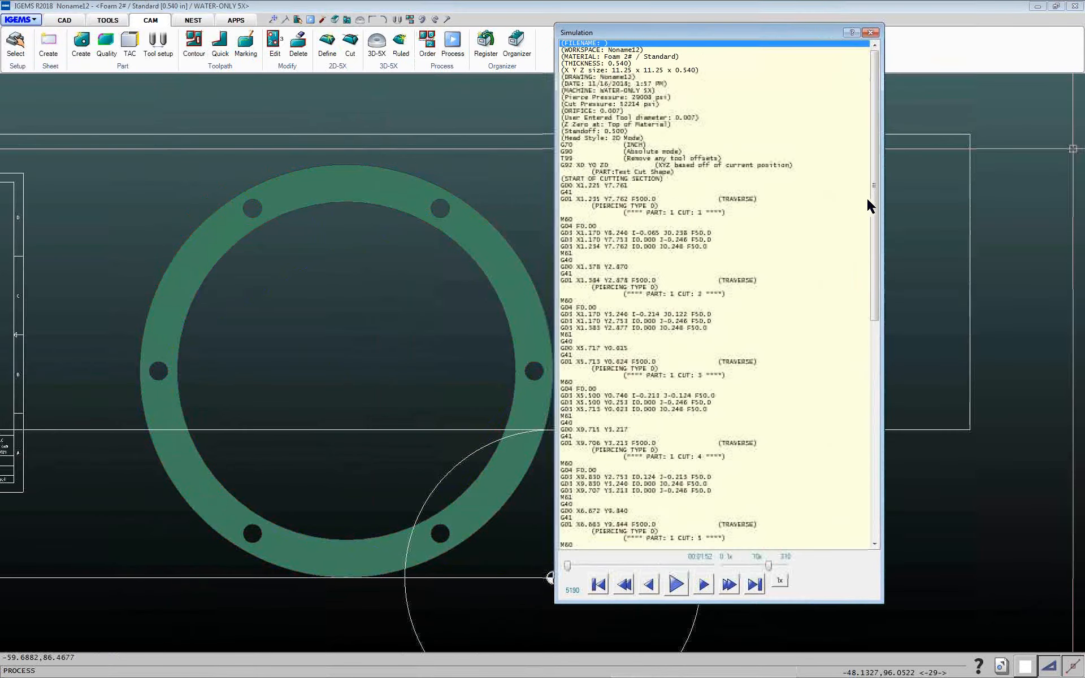
Step through the simulated NC code lines to inspect each contour's cutting moves and feed rates
drag(873, 204, 882, 438)
click(699, 452)
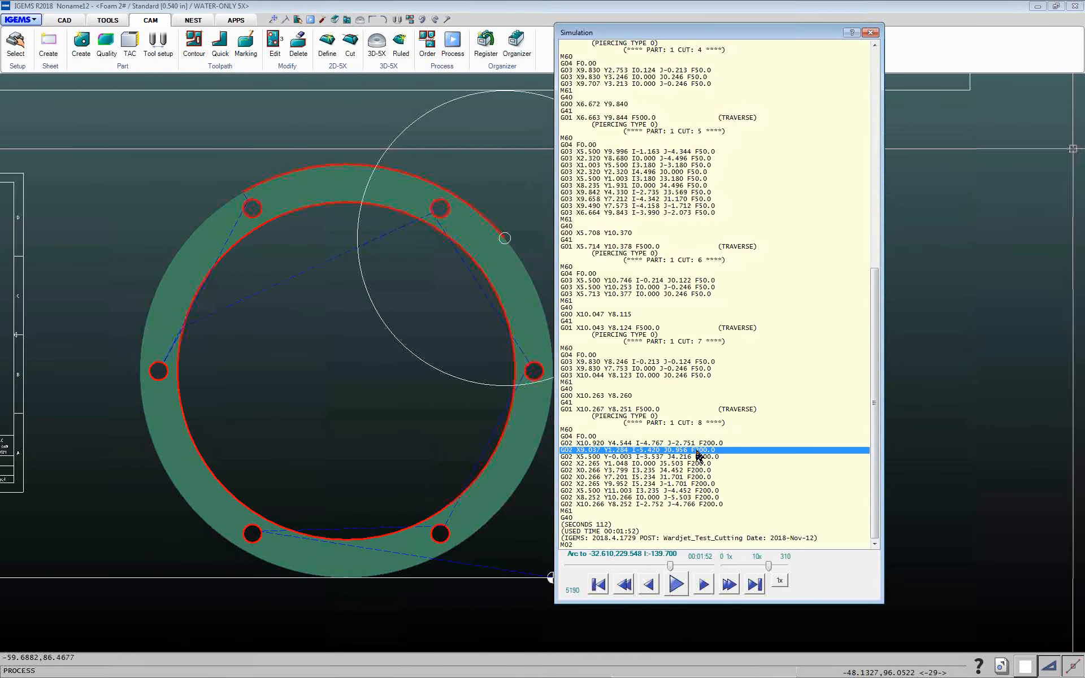
click(701, 443)
click(692, 288)
click(695, 194)
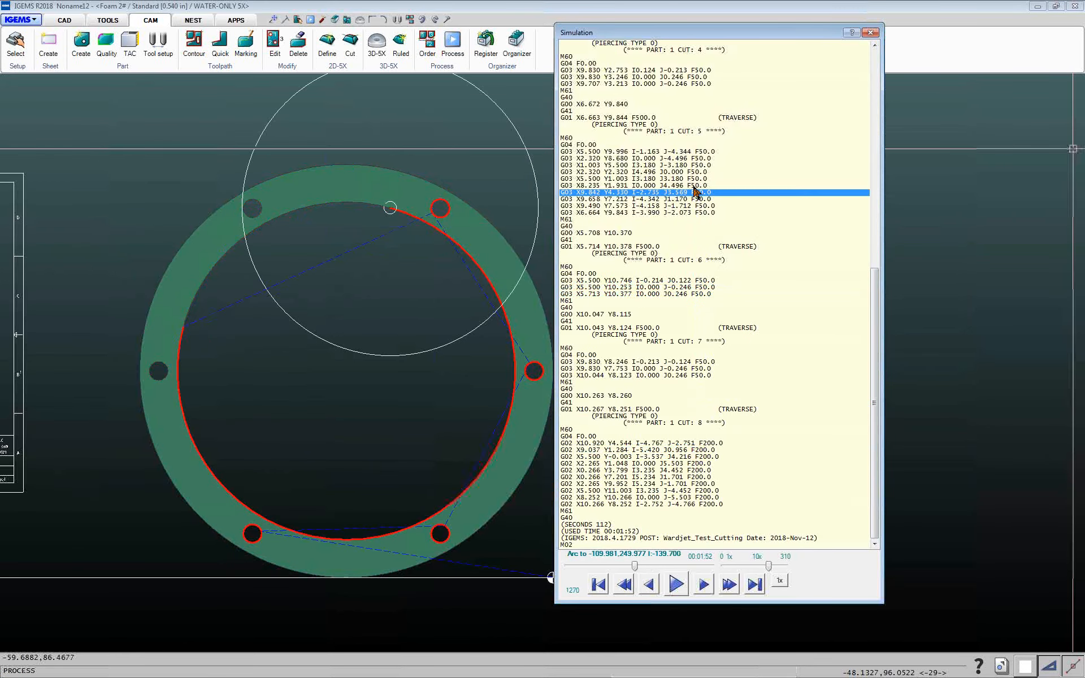
click(698, 176)
click(700, 160)
click(699, 172)
click(696, 287)
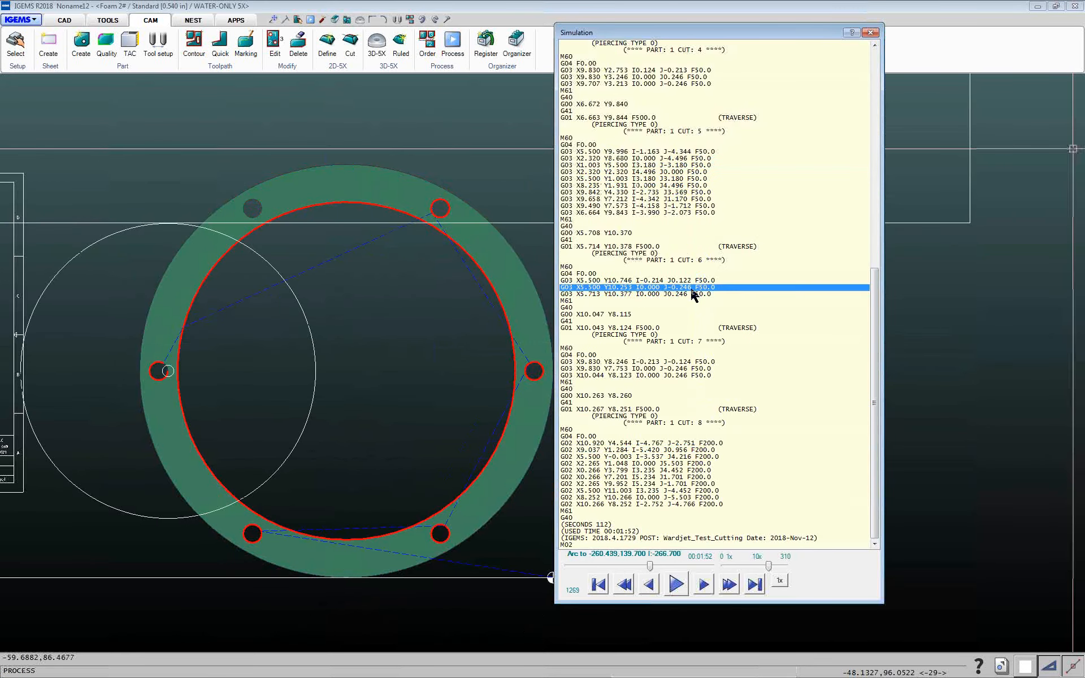
click(696, 368)
click(689, 457)
click(699, 444)
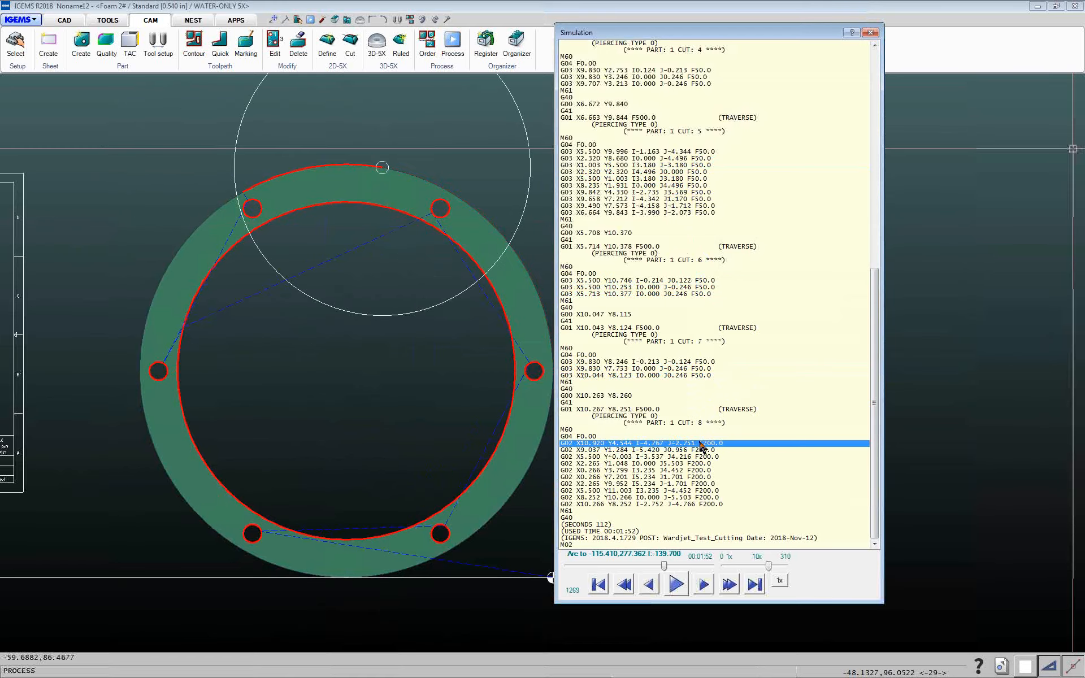
click(700, 463)
click(870, 32)
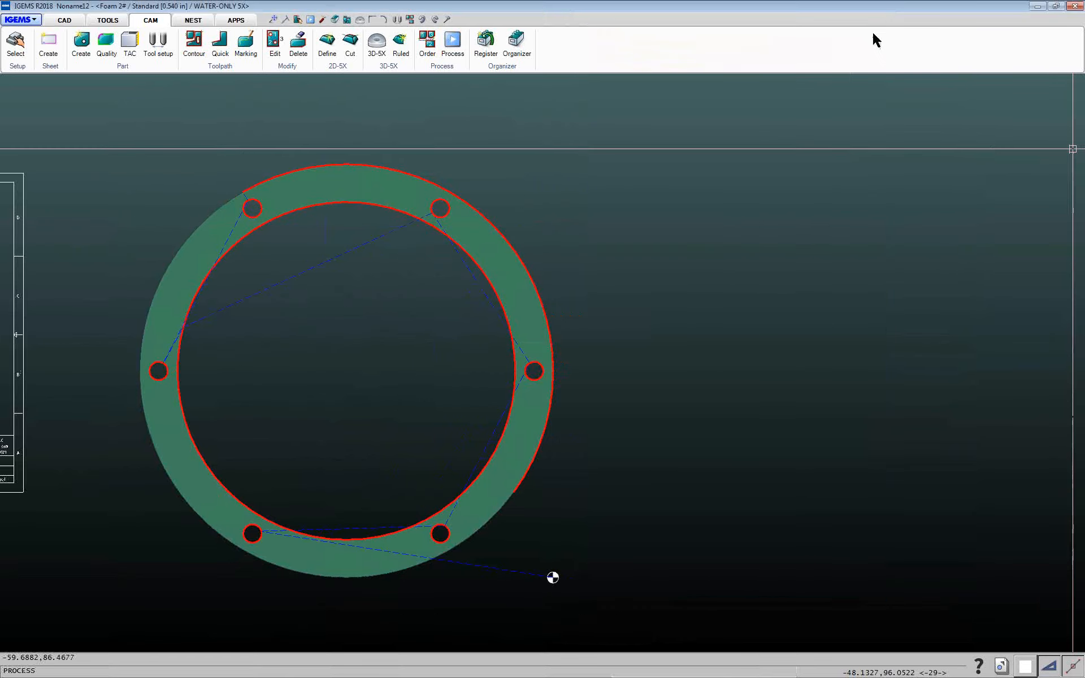
click(557, 452)
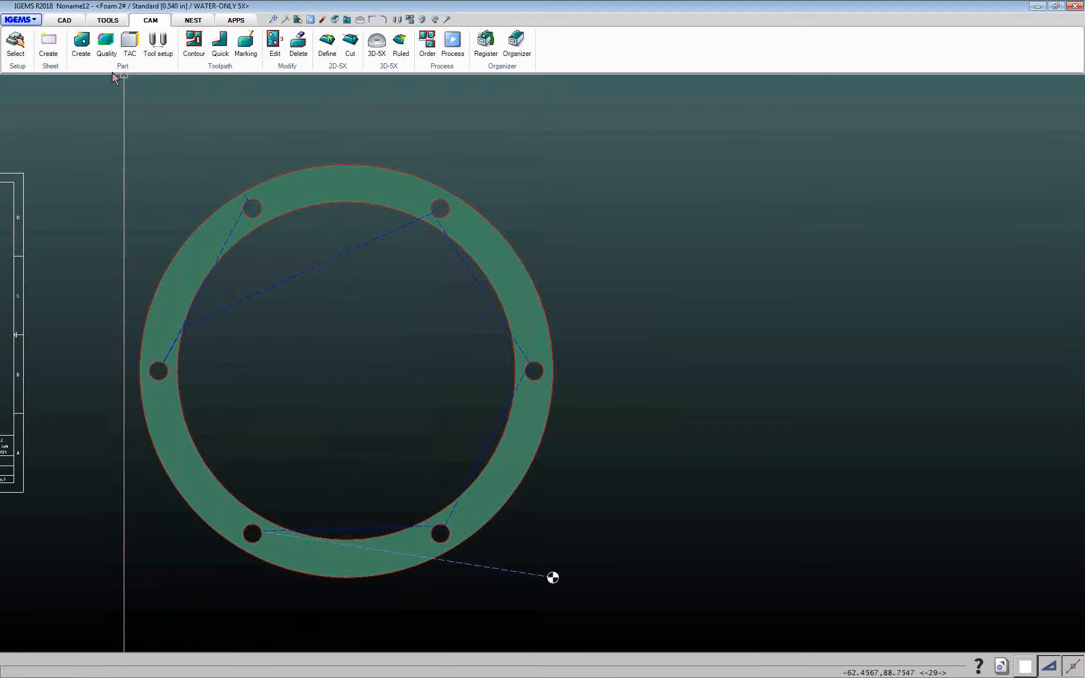
Review the cut qualities now assigned to the flange's contours
click(107, 45)
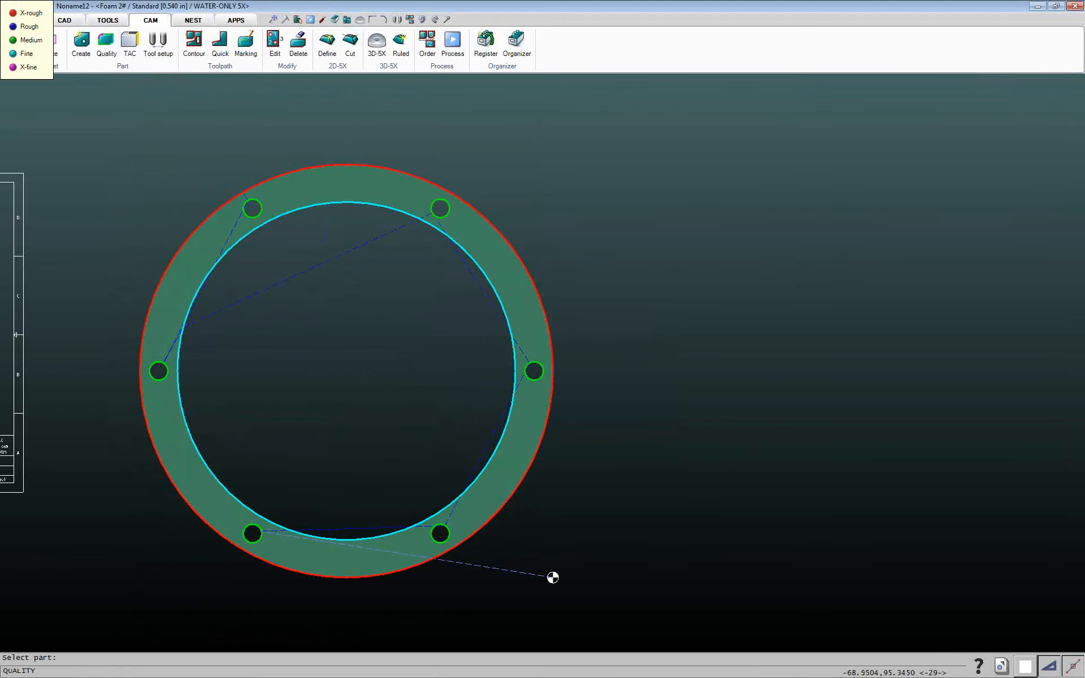
key(Escape)
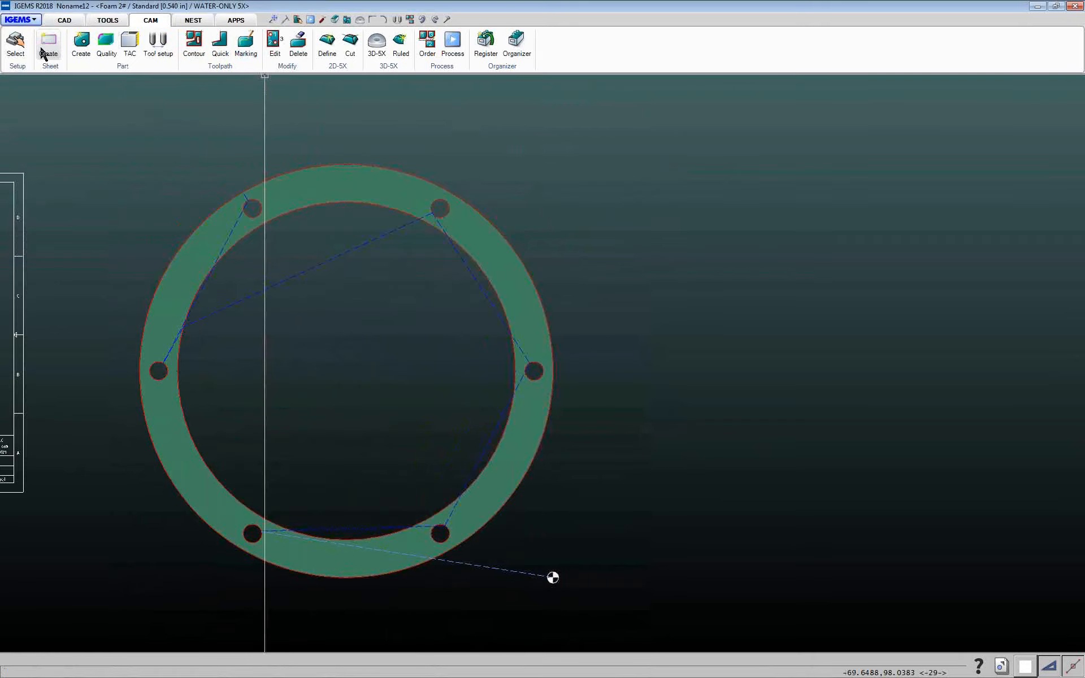
Open the material setup for Foam 2# at 0.540 in thickness, review its cutting parameters, and cancel without changes
click(17, 46)
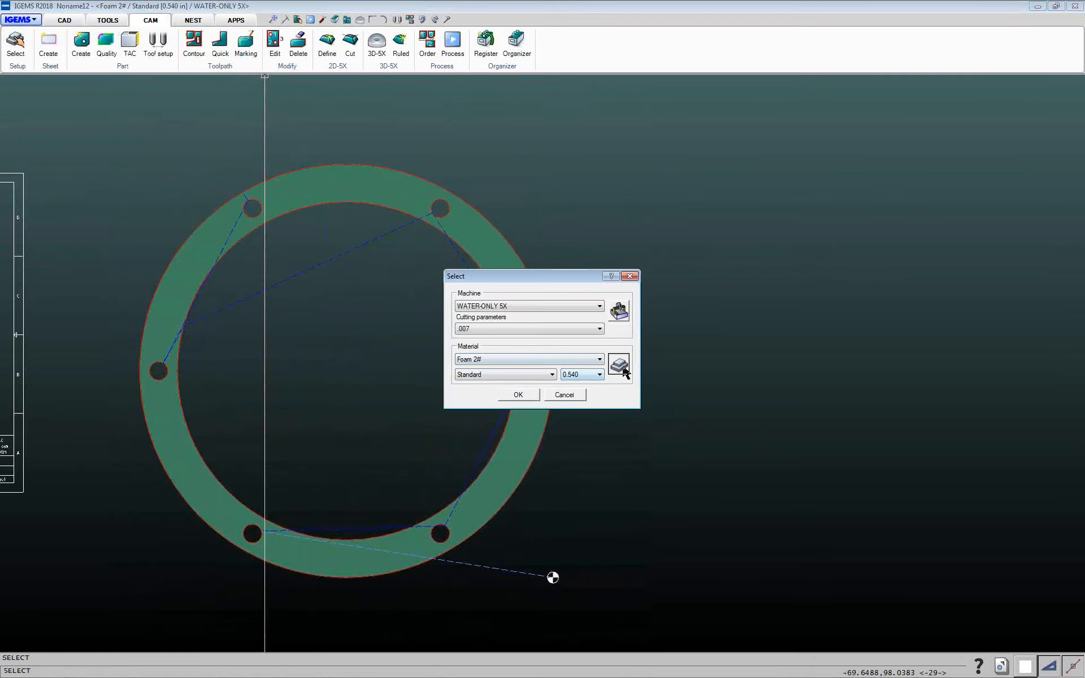
click(619, 366)
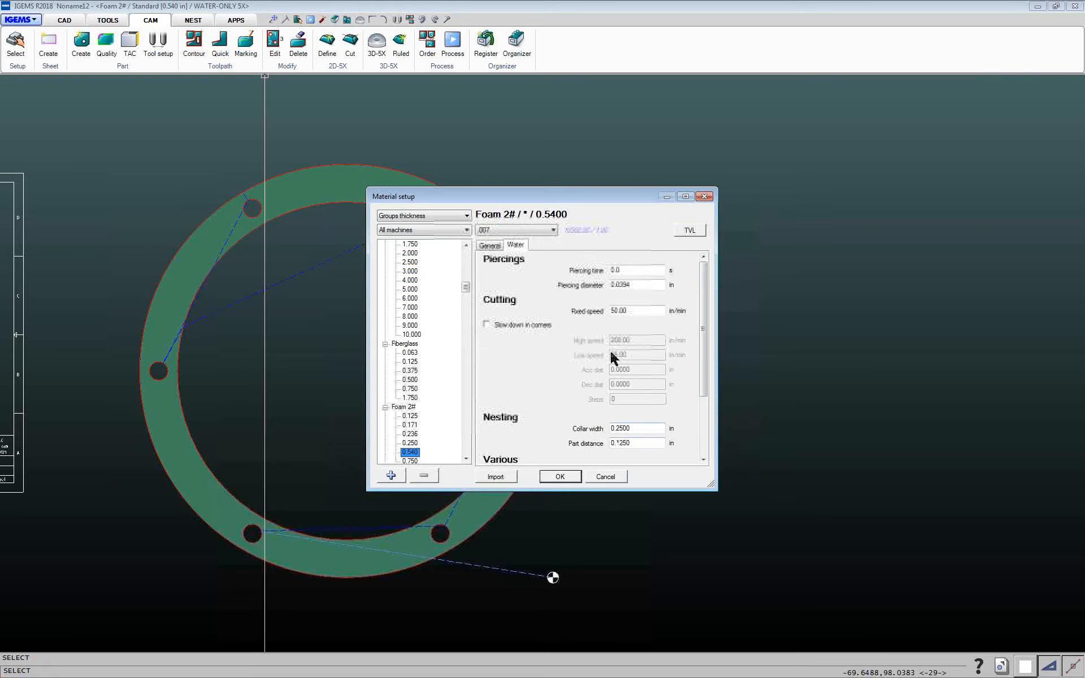
click(604, 477)
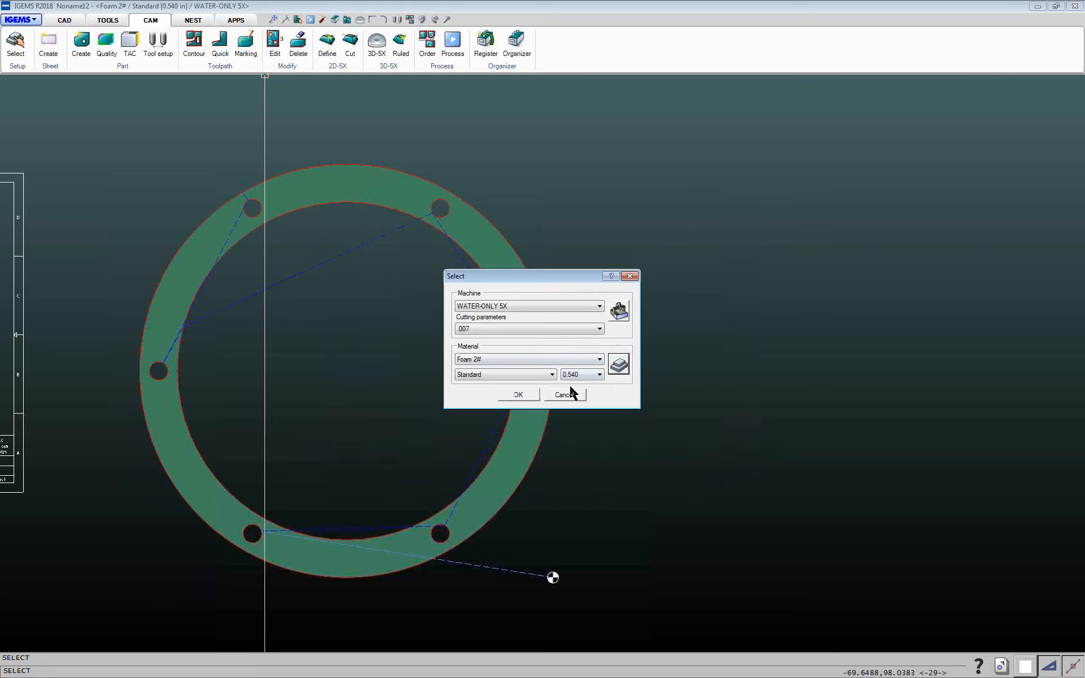
click(563, 395)
Paint the flange's inner contour with X-fine cut quality
click(106, 45)
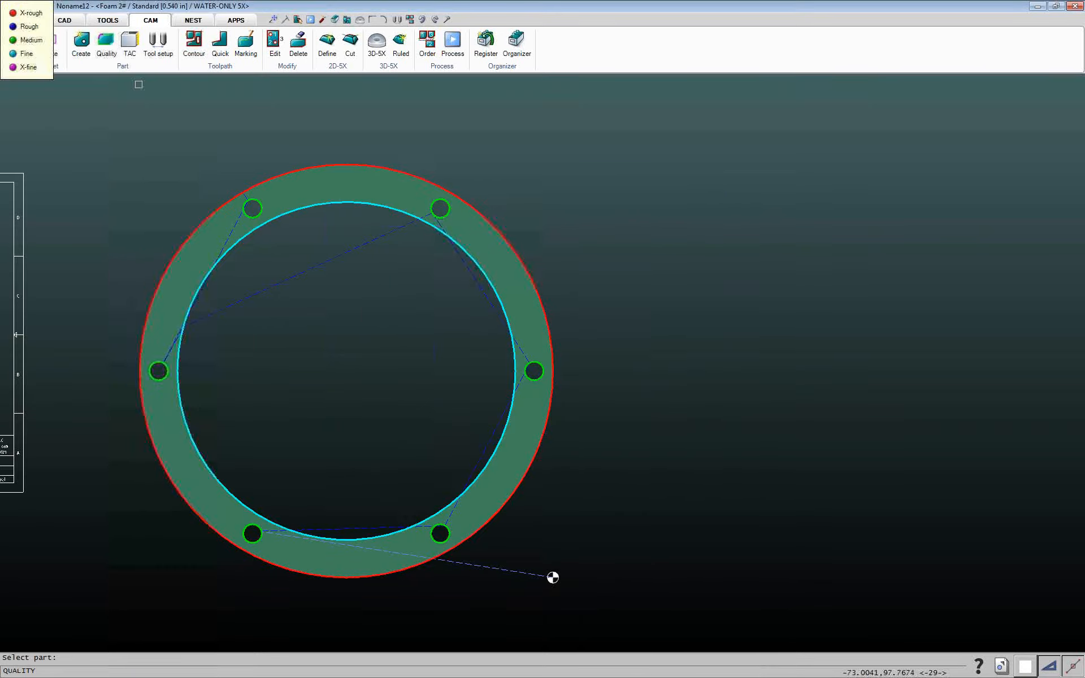
click(513, 301)
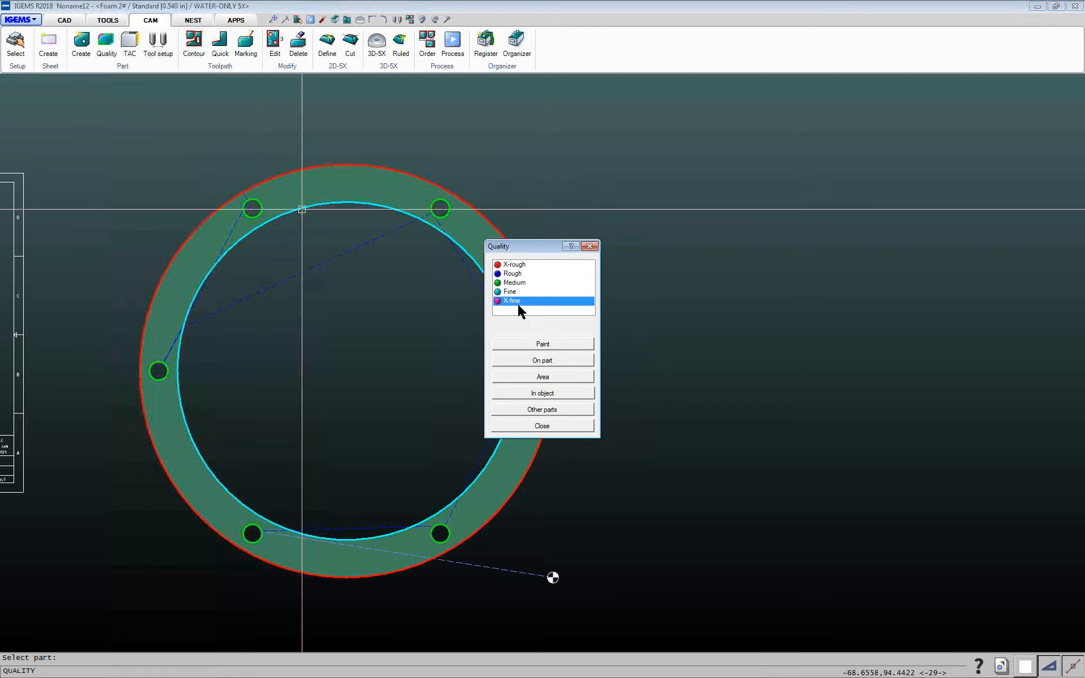
click(541, 344)
click(305, 245)
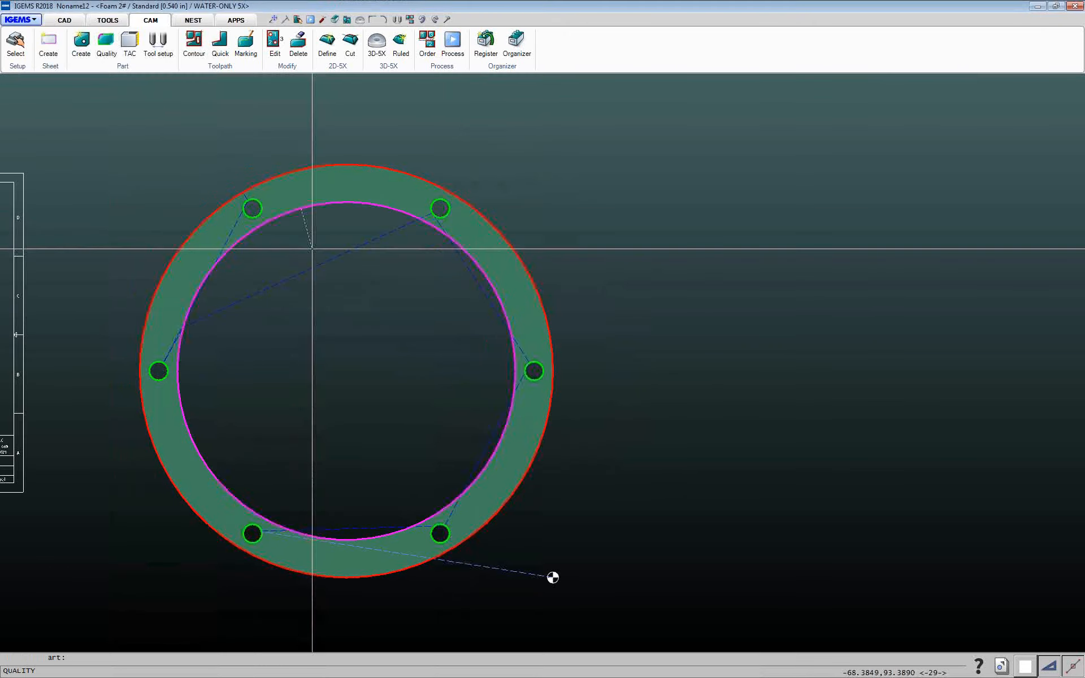
click(541, 426)
Run a 2D NC simulation of the flange part from its start point
click(452, 42)
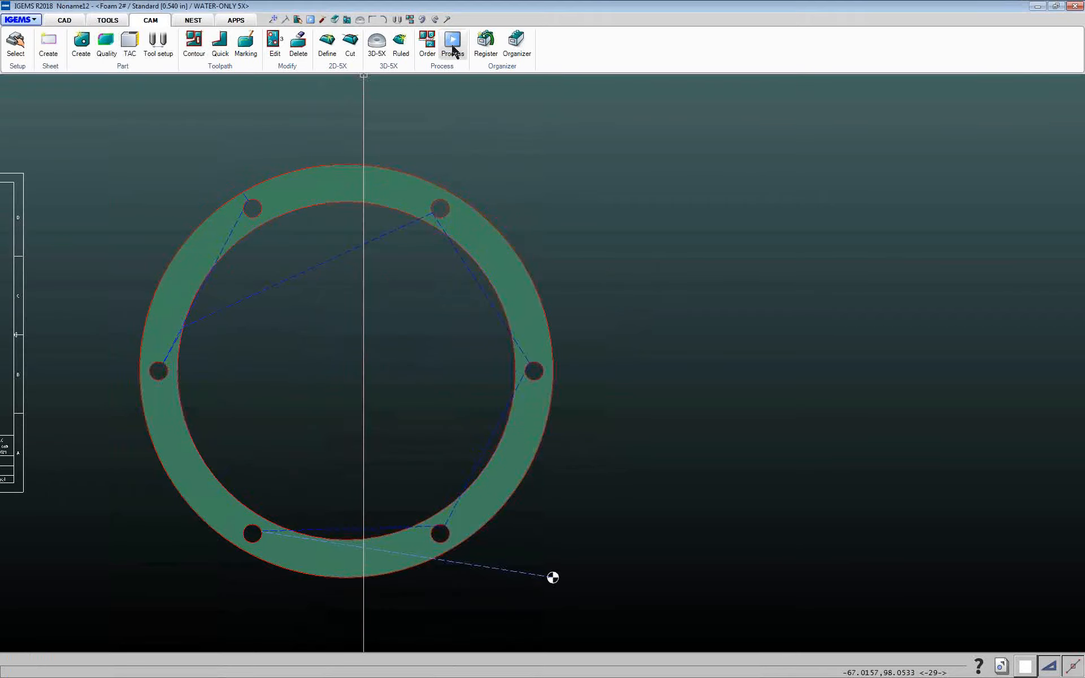
click(569, 267)
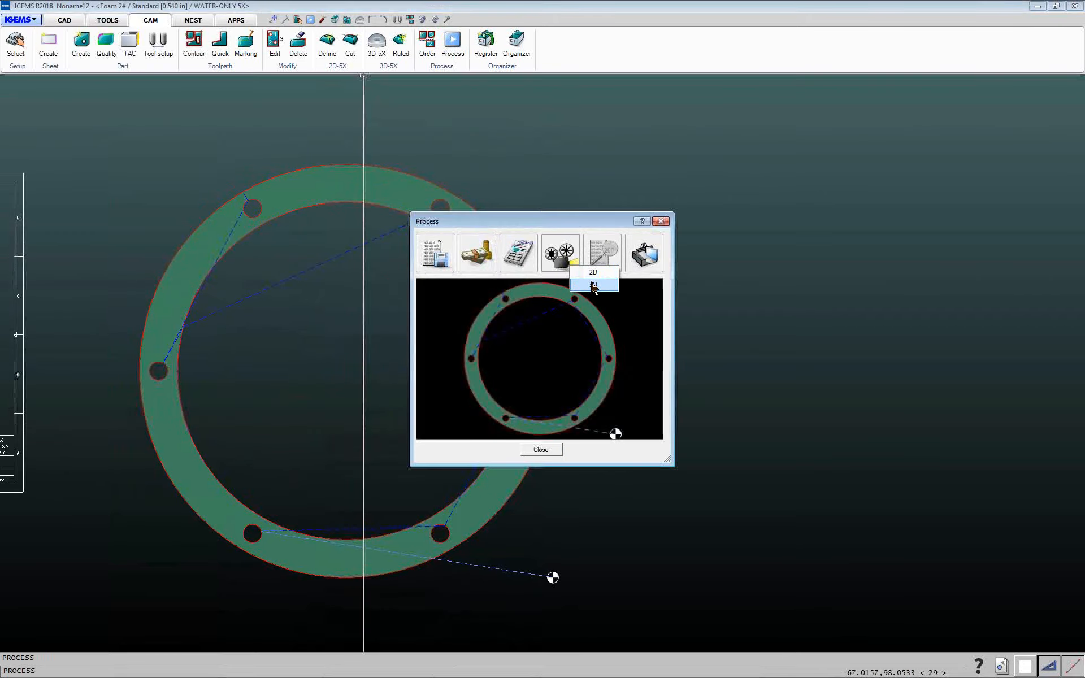
click(590, 275)
click(524, 368)
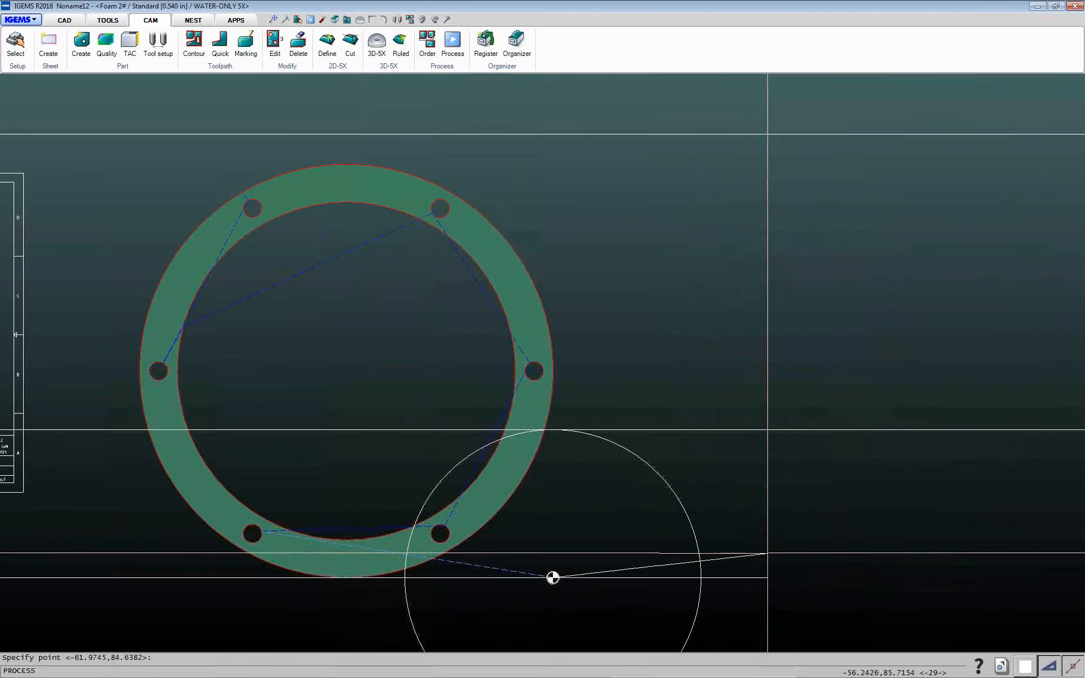
click(553, 577)
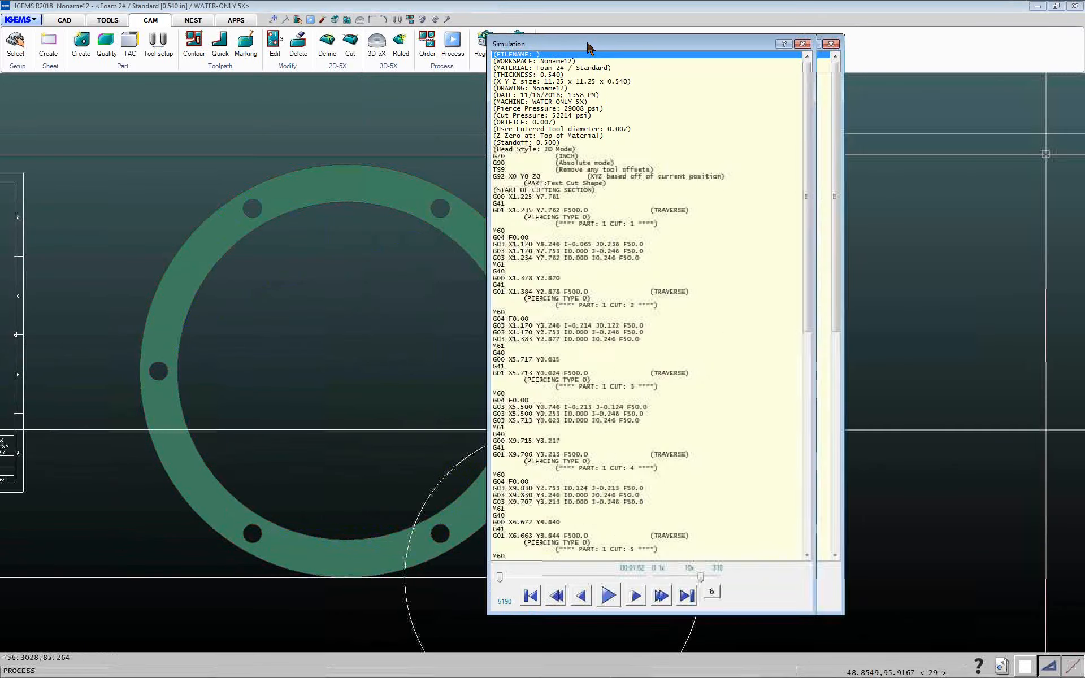
Inspect the simulated NC code lines for the inner and outer contours' moves and feed rates, then close the simulation
drag(722, 172, 653, 378)
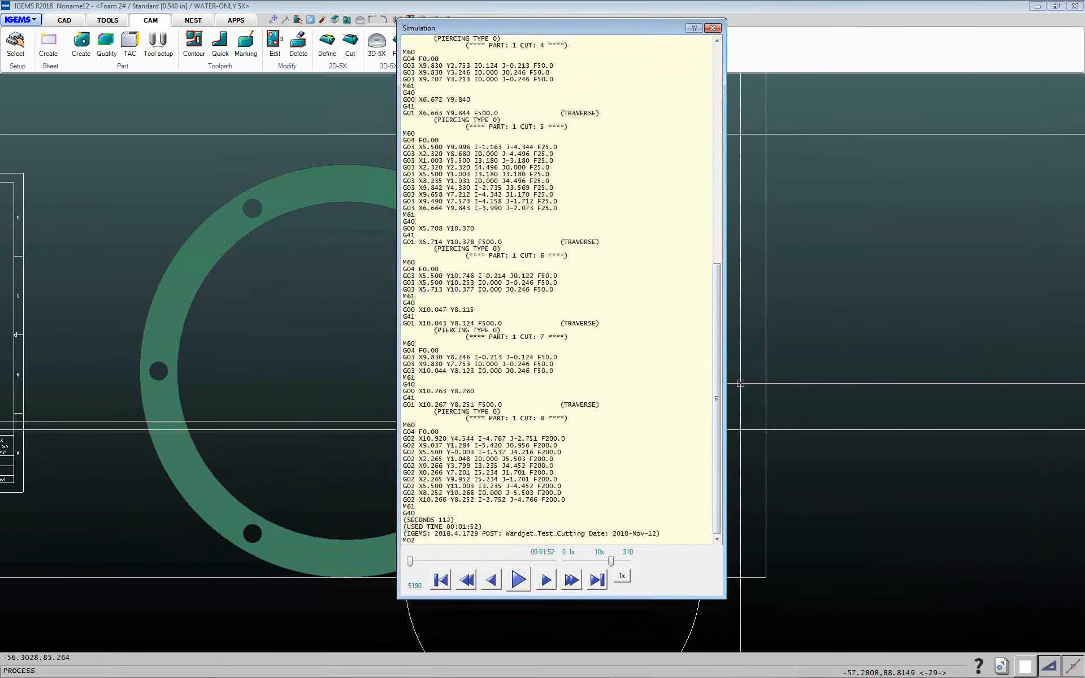
click(540, 168)
drag(538, 152, 536, 161)
click(532, 282)
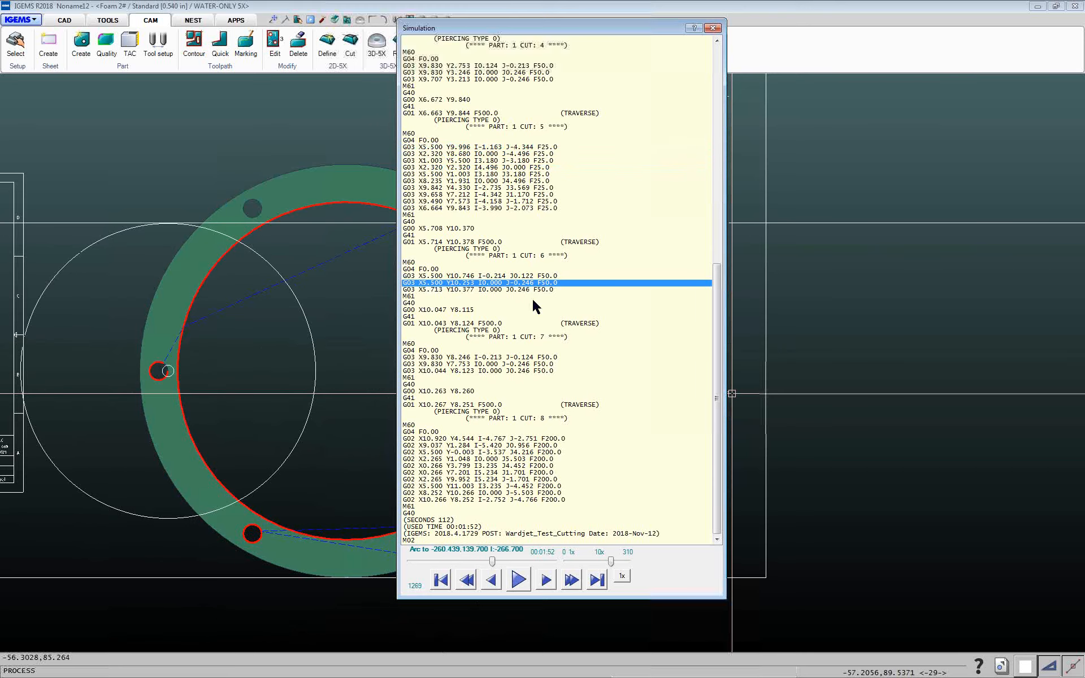
click(531, 453)
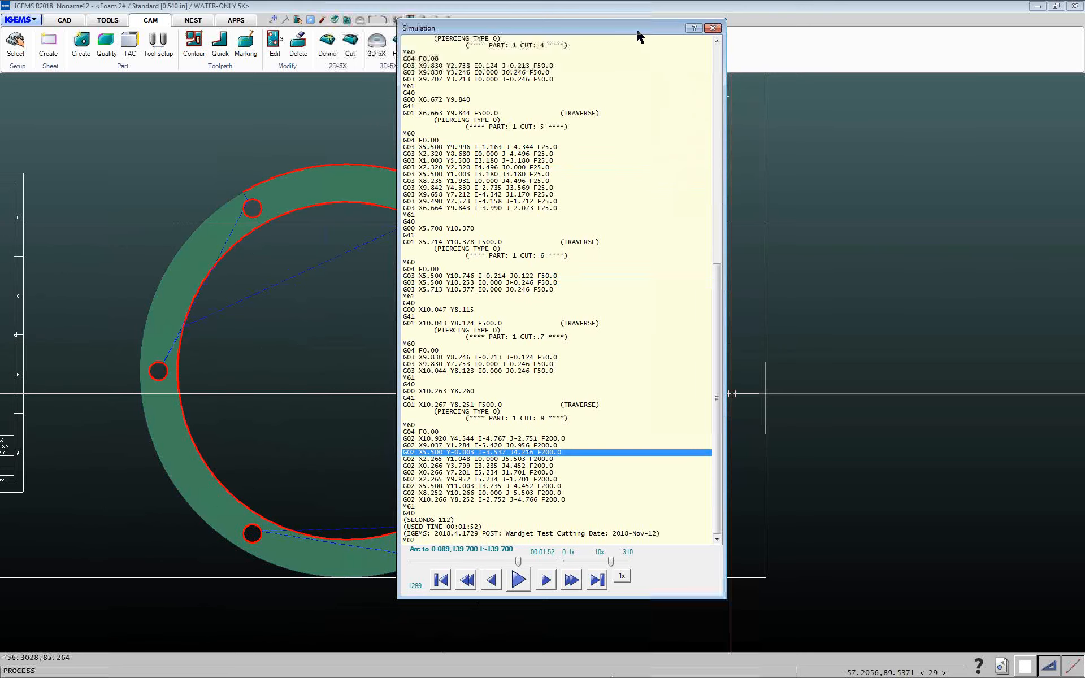
drag(637, 31, 661, 32)
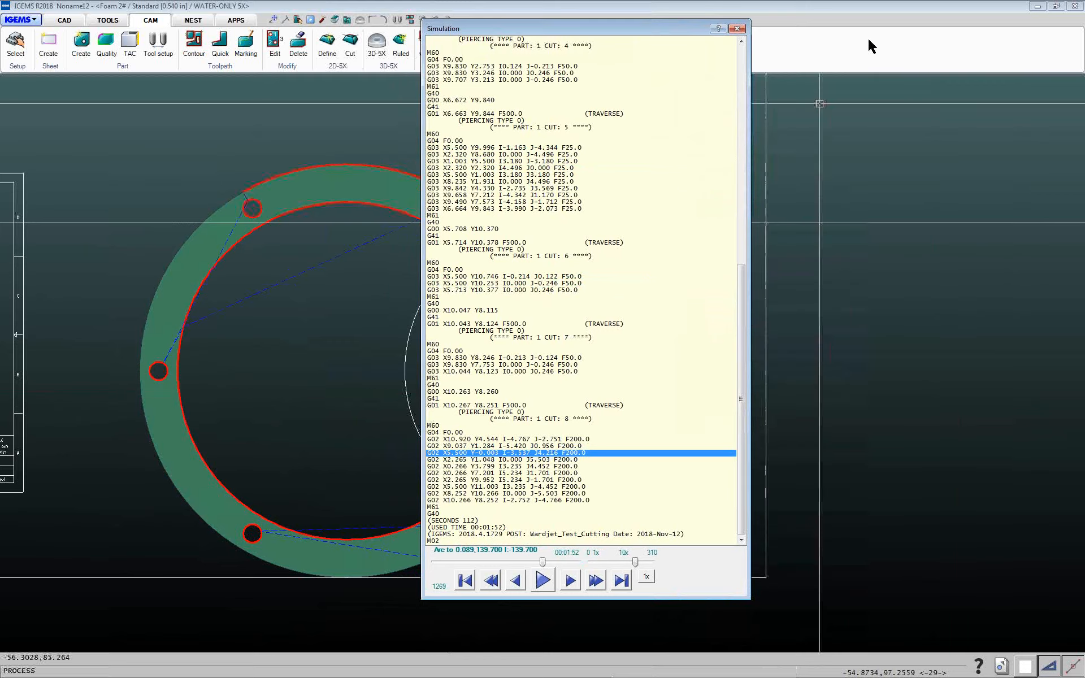
click(737, 28)
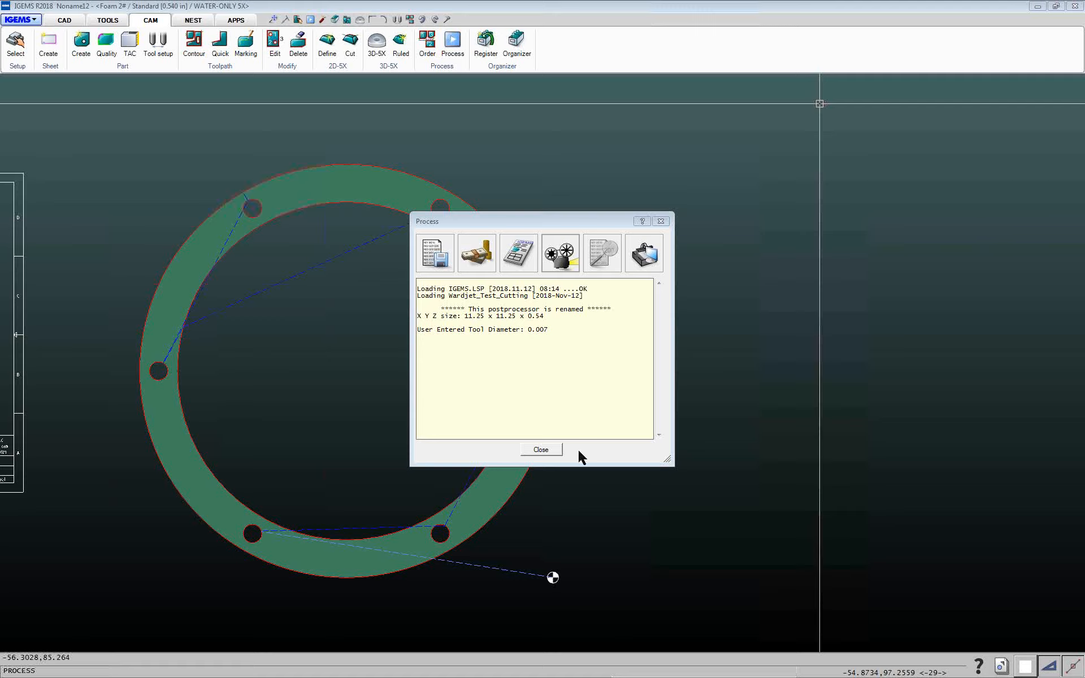
click(548, 451)
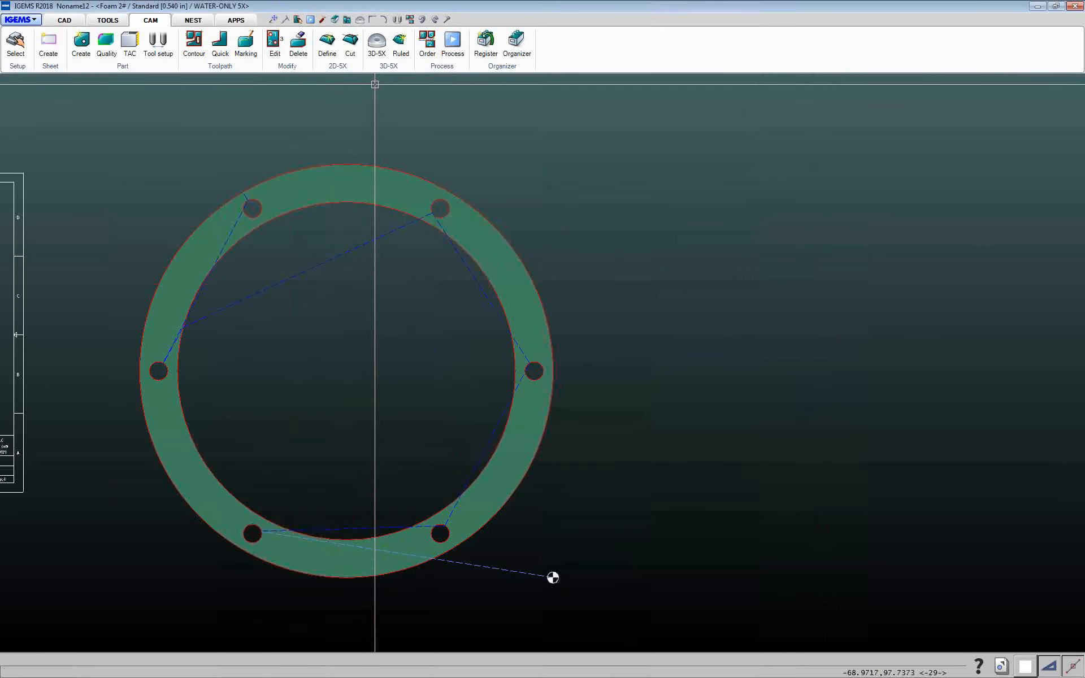
click(453, 42)
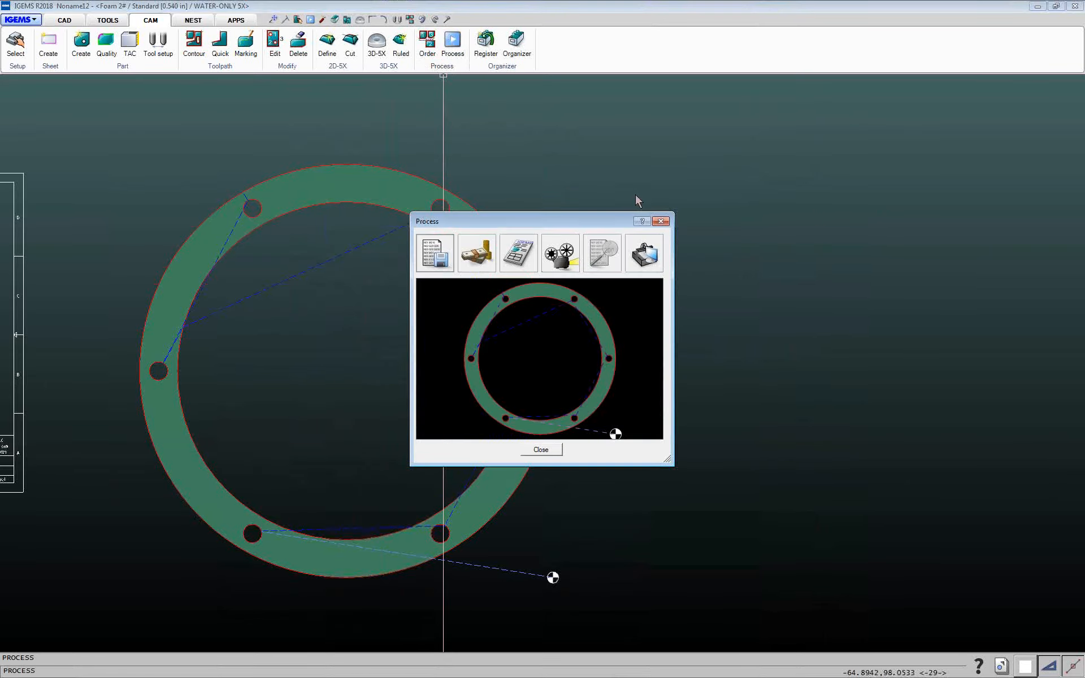
click(661, 222)
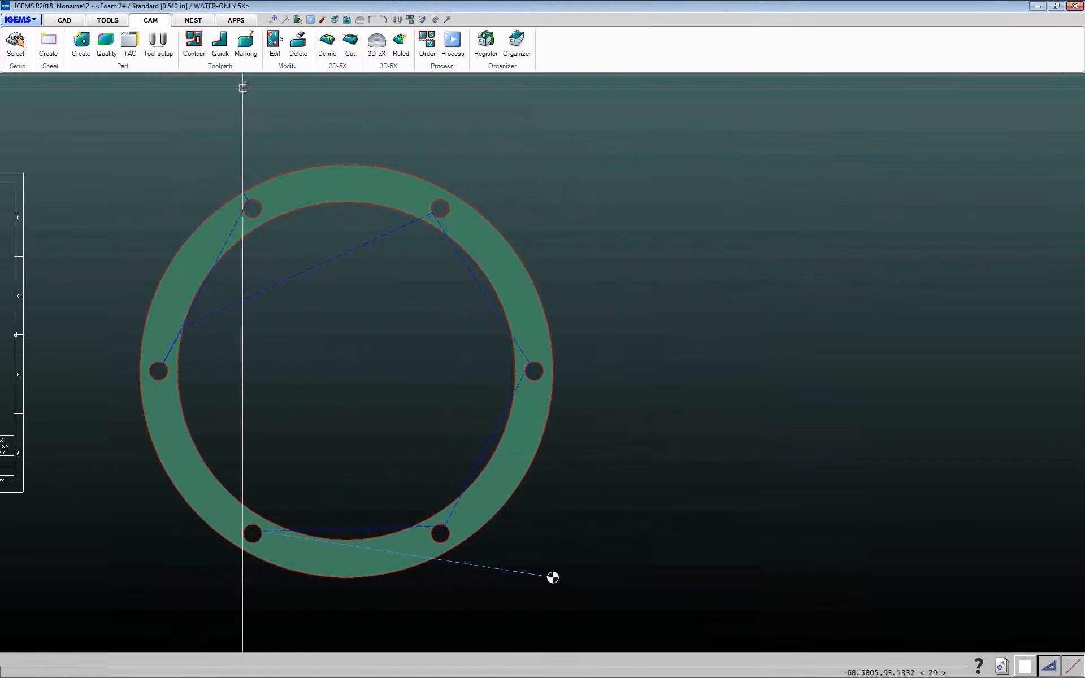
Edit the flange toolpath and insert a rapid move between holes 1 and 2 through a point near the part's lower edge
click(275, 42)
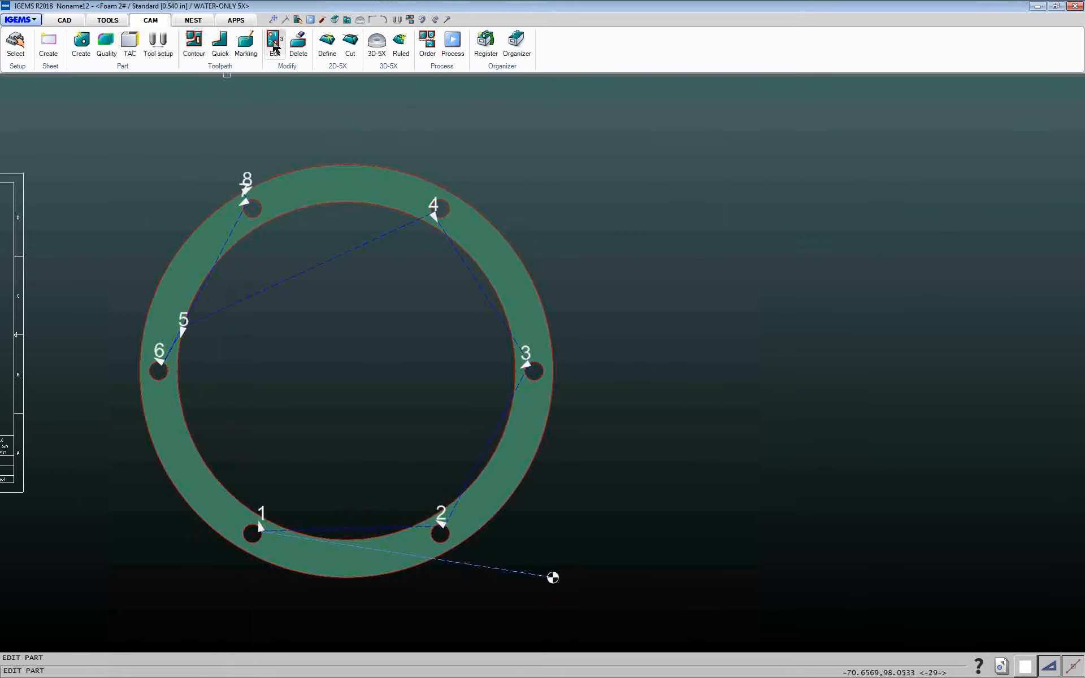
click(354, 164)
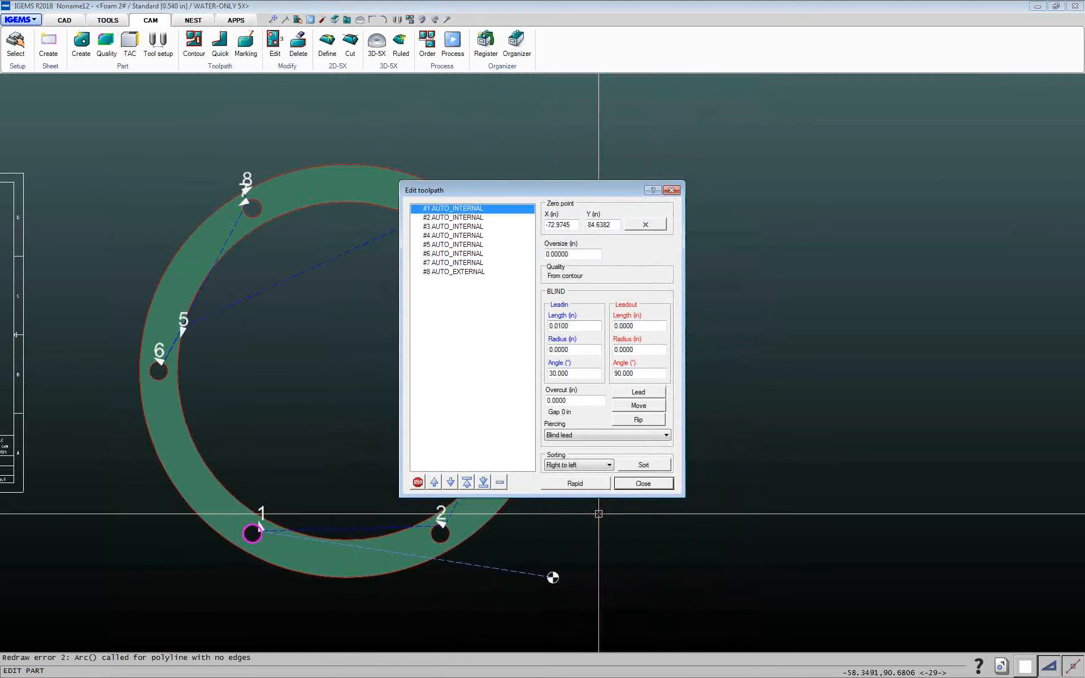
drag(464, 190, 757, 177)
click(737, 205)
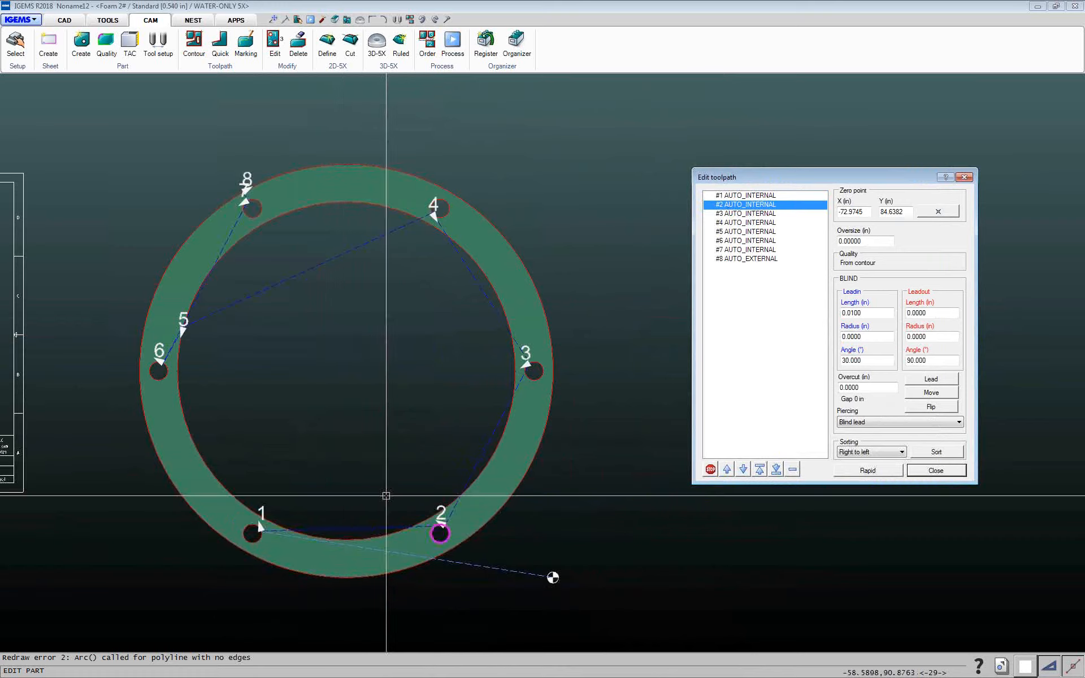
click(866, 470)
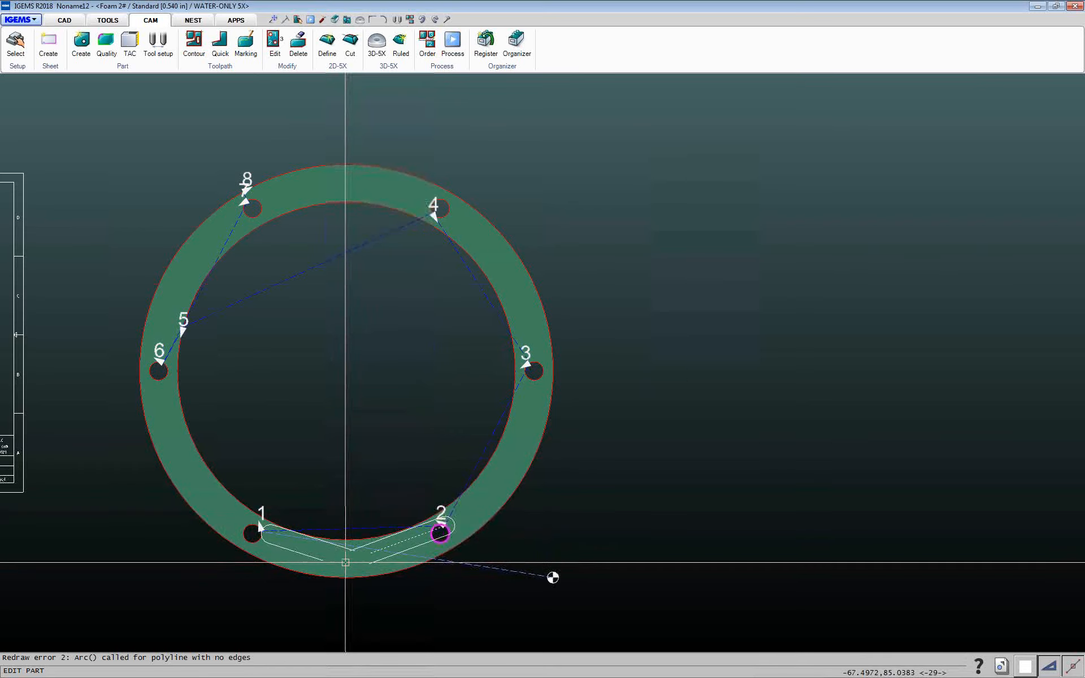
click(345, 563)
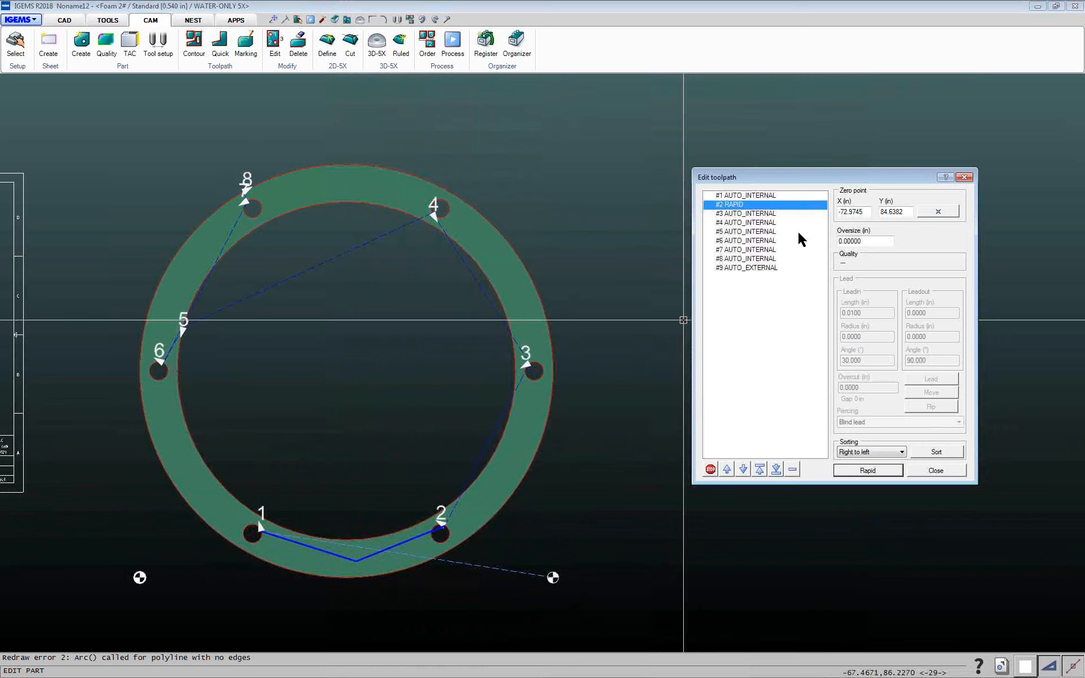
click(754, 223)
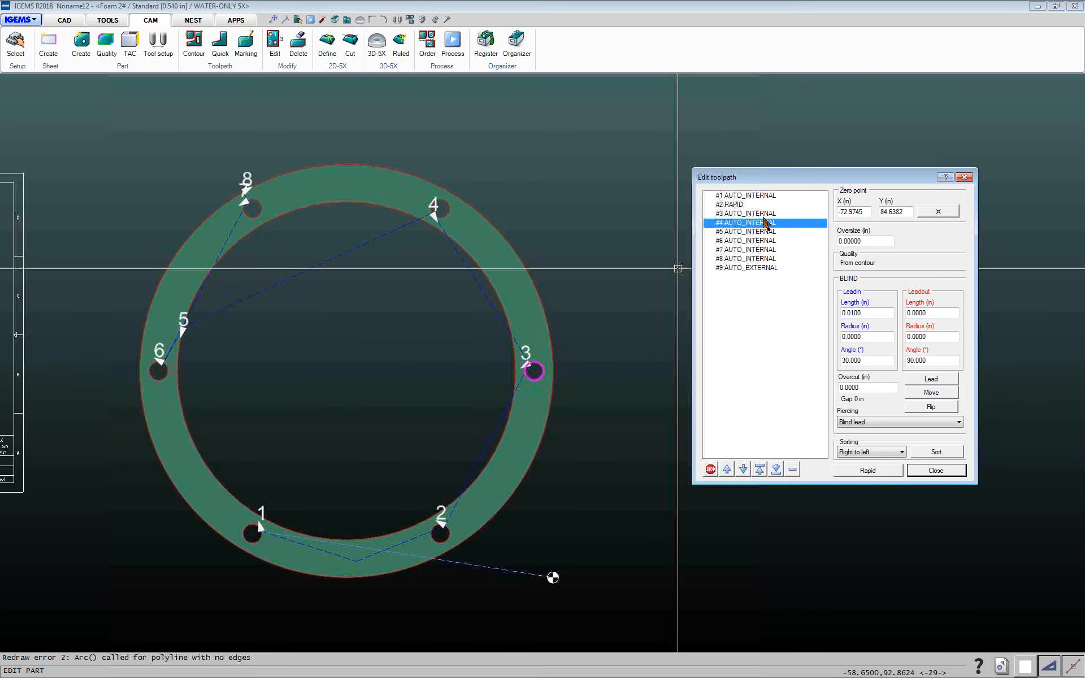
click(732, 232)
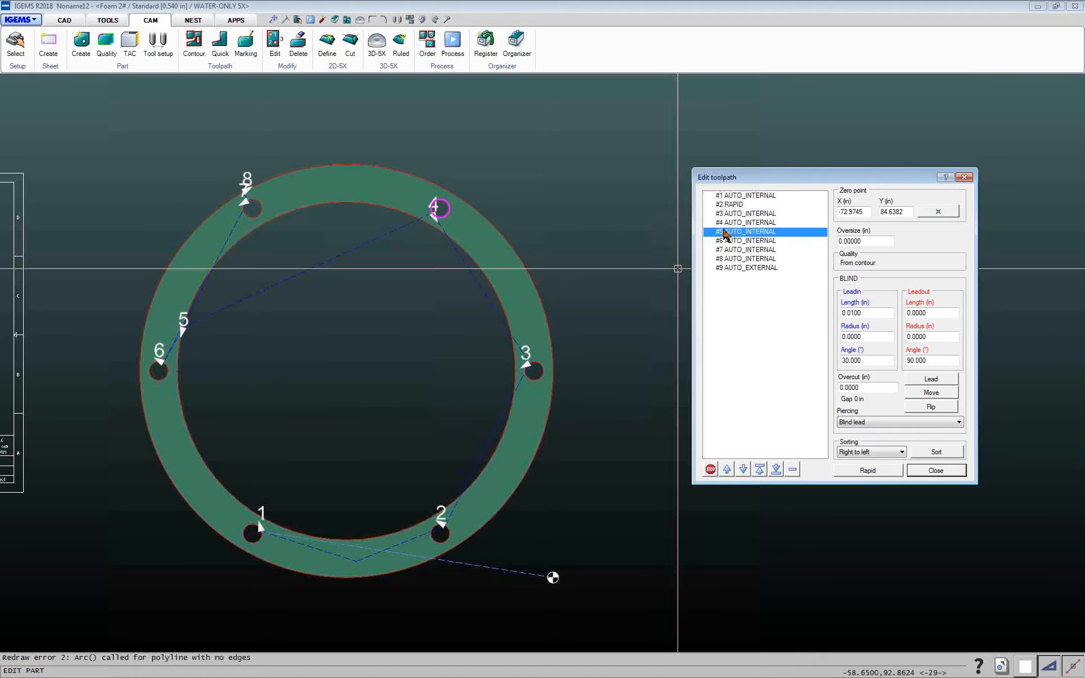
click(859, 471)
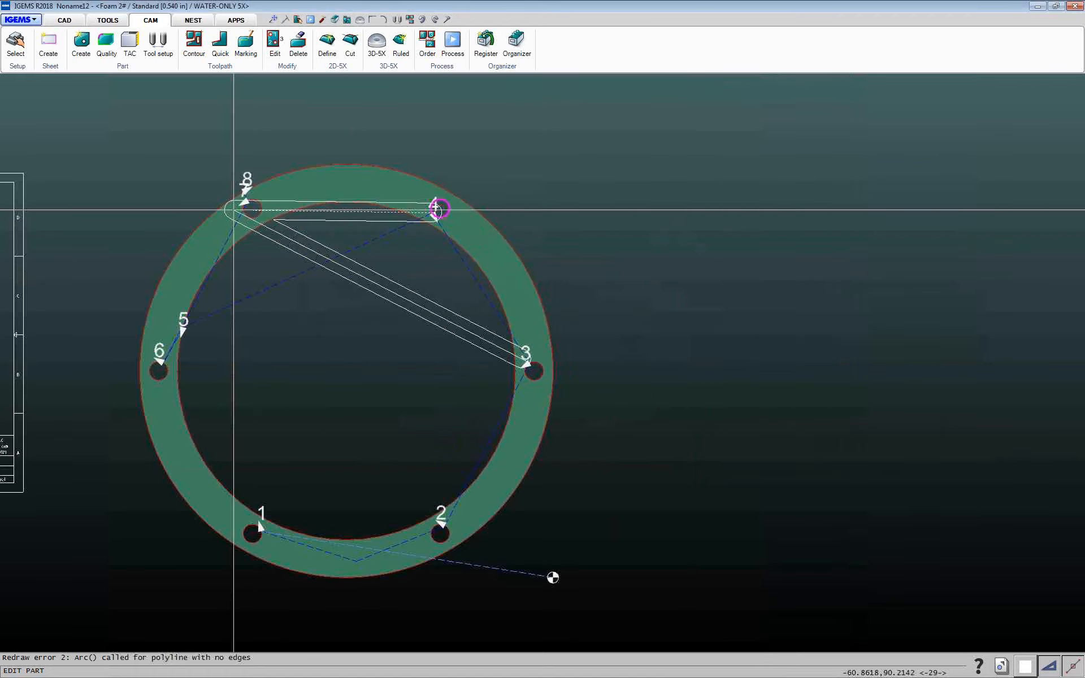
right_click(502, 313)
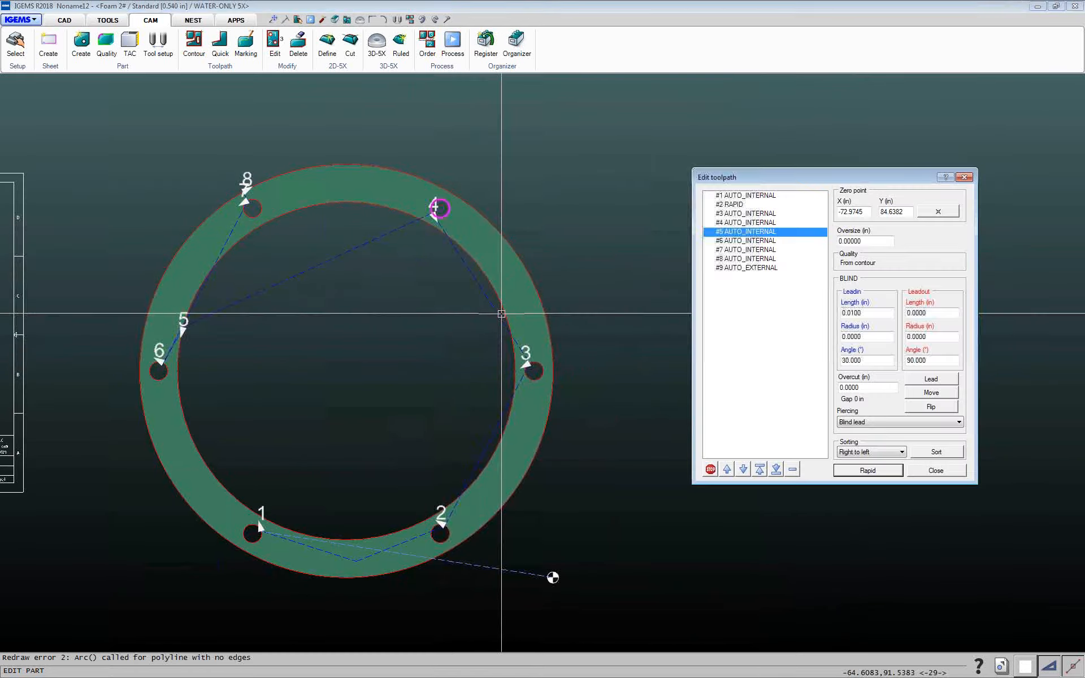
Insert a rapid move before the inner contour's toolpath through a point near the part's upper edge, and close the editor
click(732, 224)
click(733, 215)
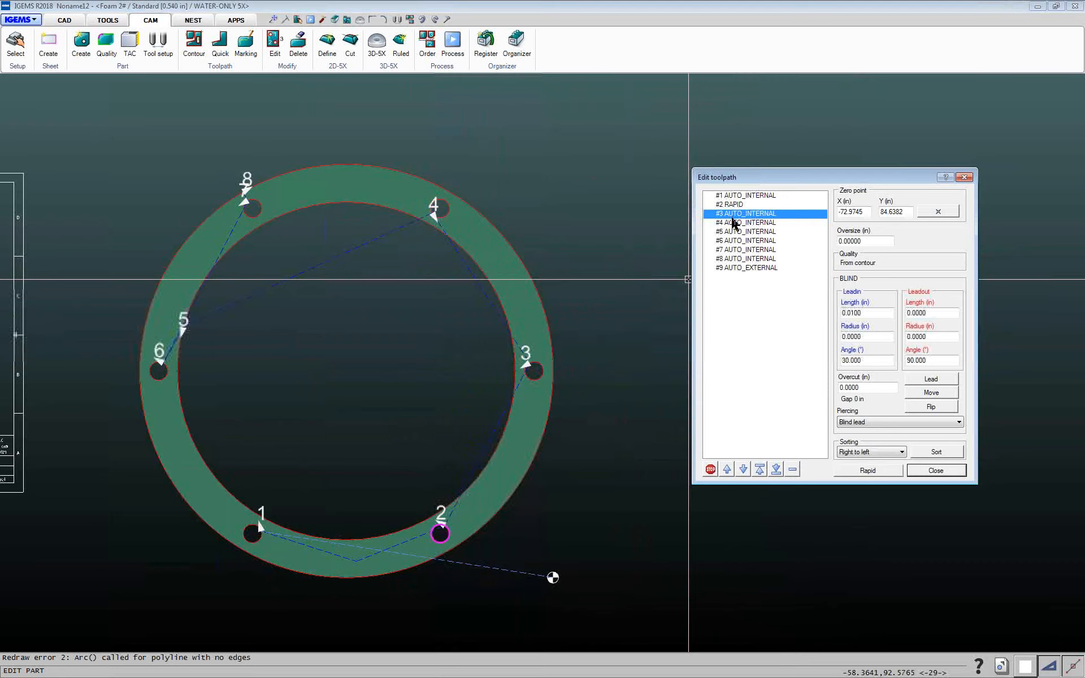
click(733, 222)
click(732, 233)
click(736, 242)
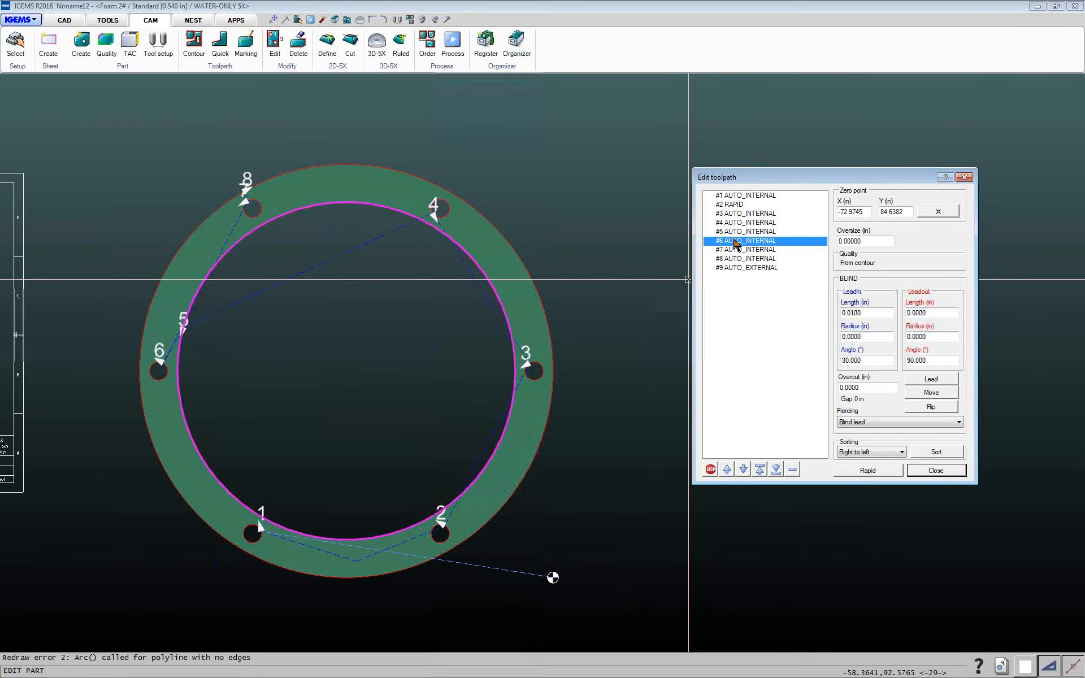
click(865, 469)
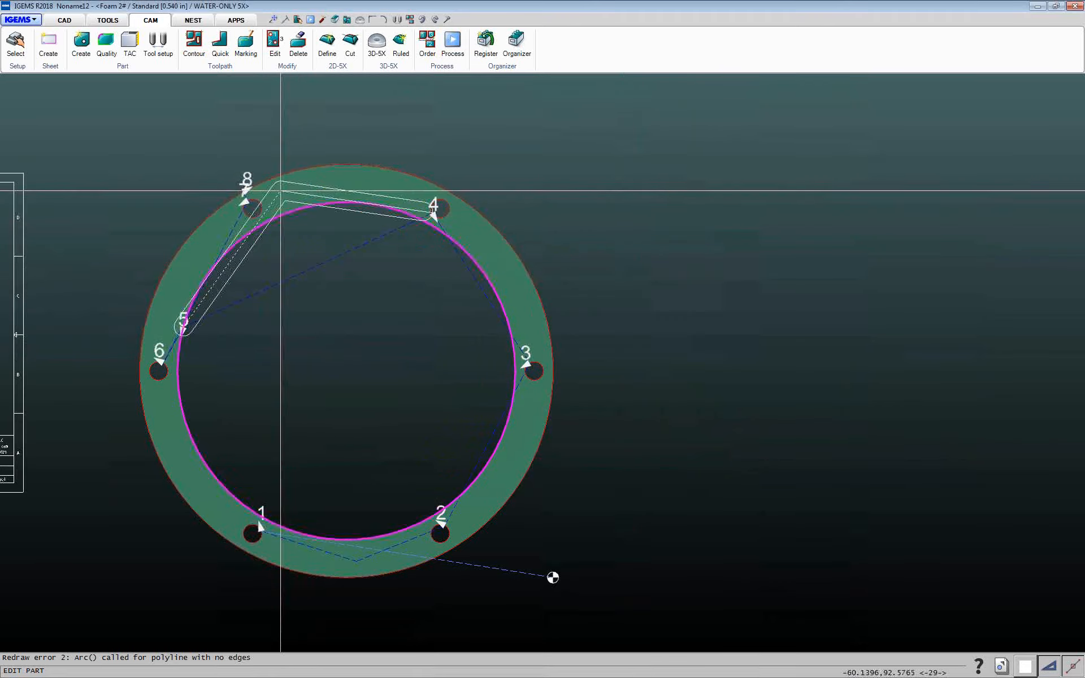
click(288, 188)
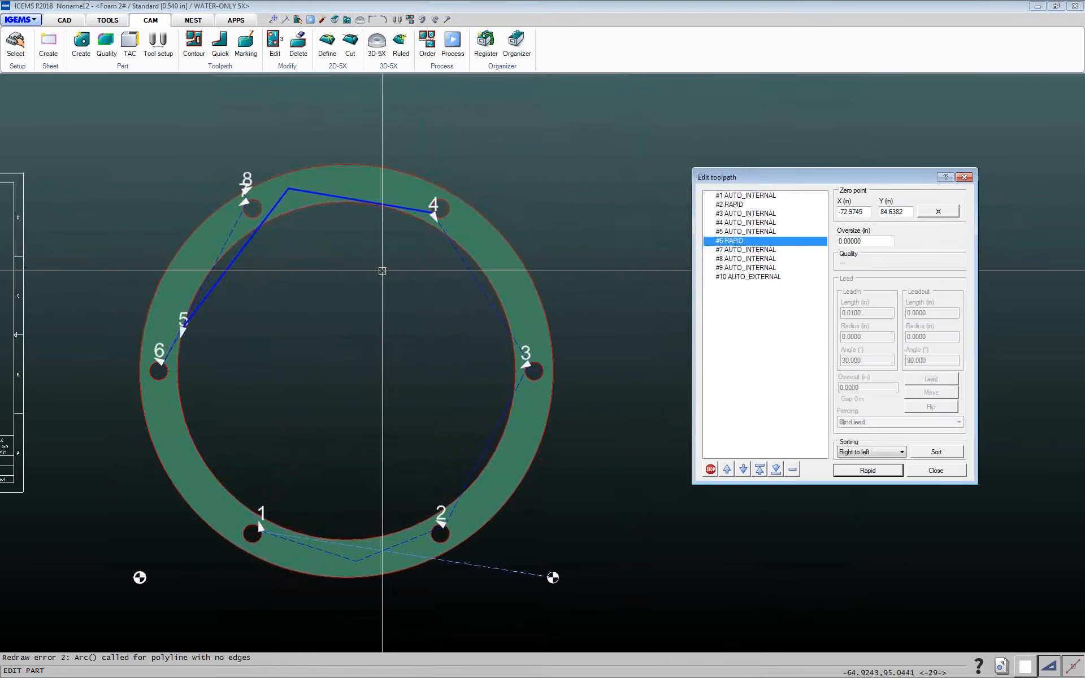
click(920, 474)
Switch to the Nesting Demo.dig drawing
scroll(418, 374, down, 2)
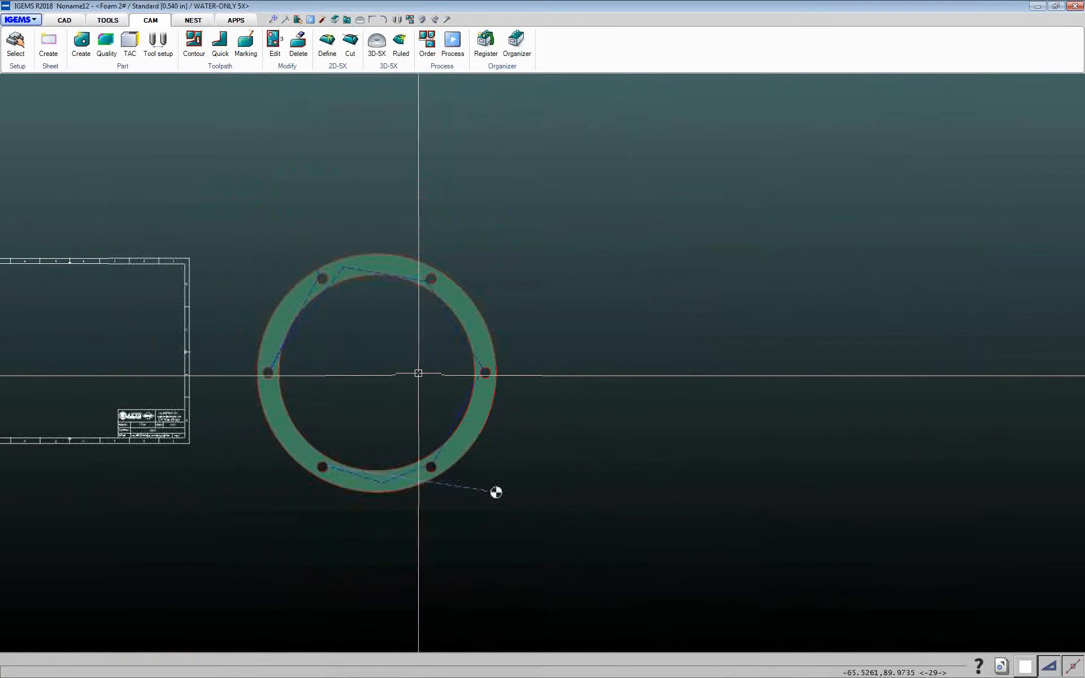
middle_drag(418, 374, 334, 303)
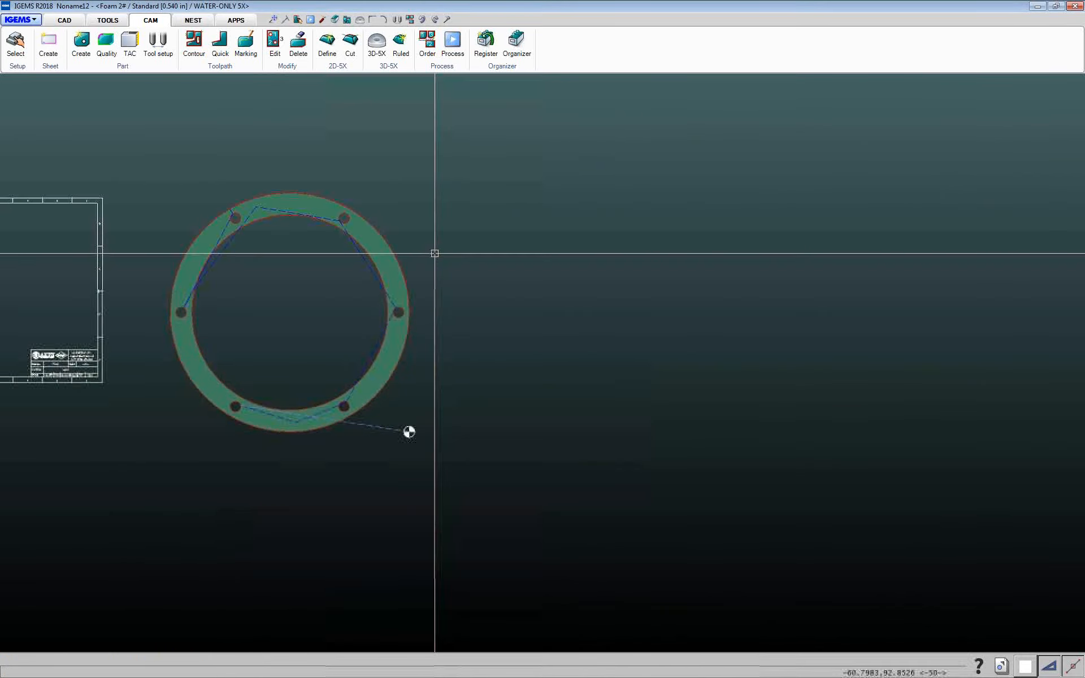
scroll(434, 254, down, 2)
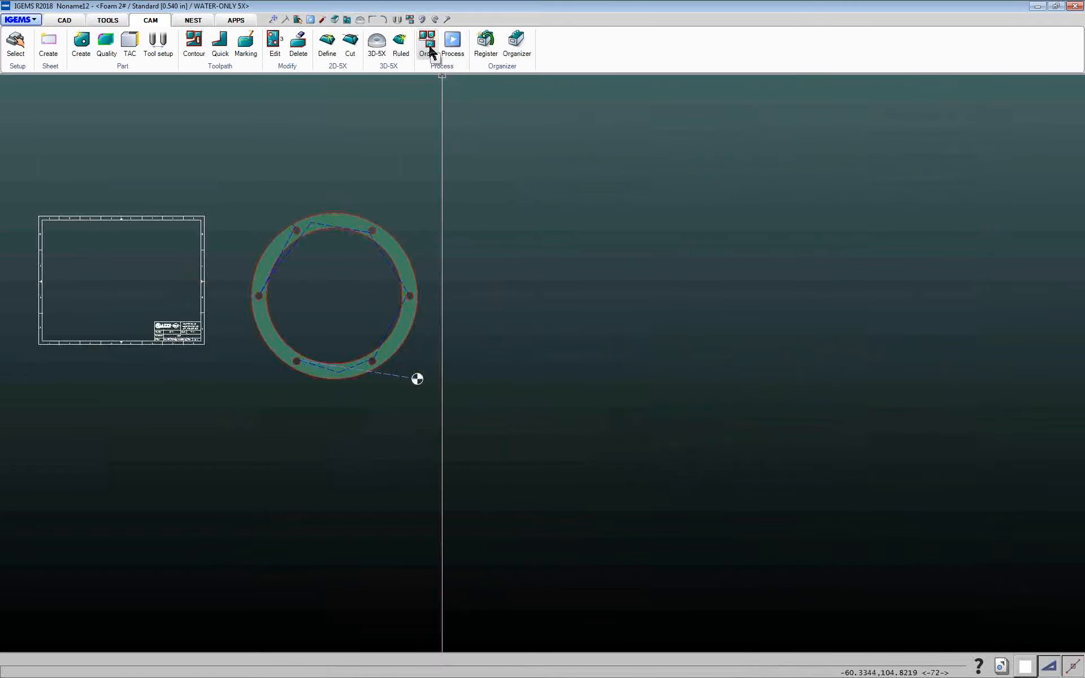
click(1001, 667)
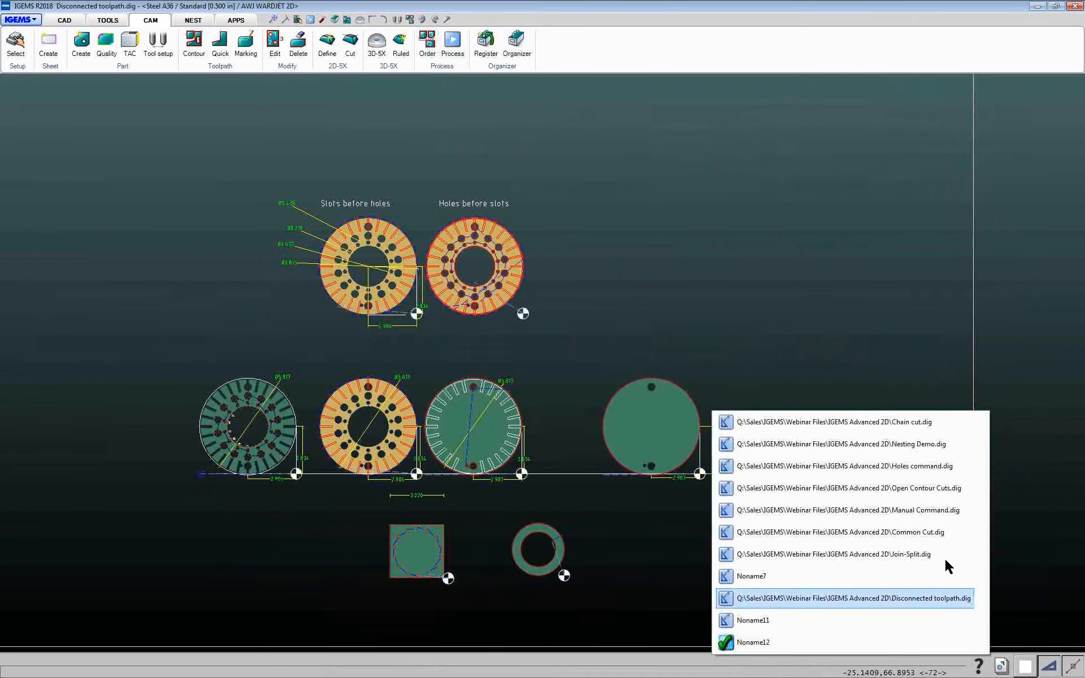
click(906, 444)
Create contour toolpaths in multi mode for all parts on the middle nested sheet
scroll(449, 339, up, 8)
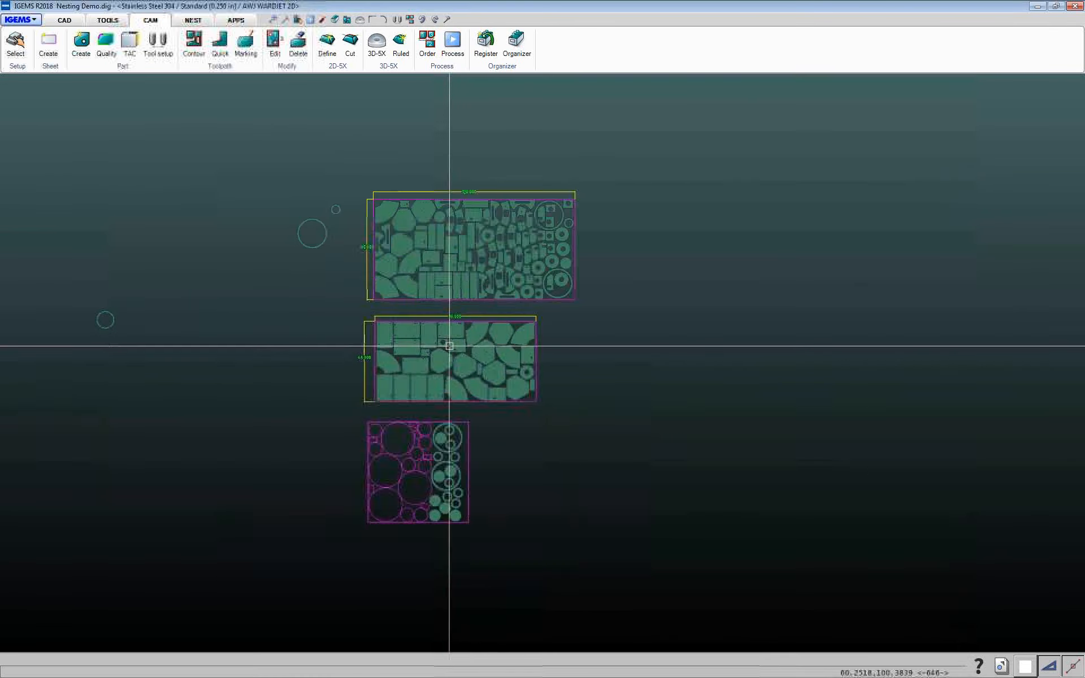
scroll(151, 180, down, 3)
click(194, 45)
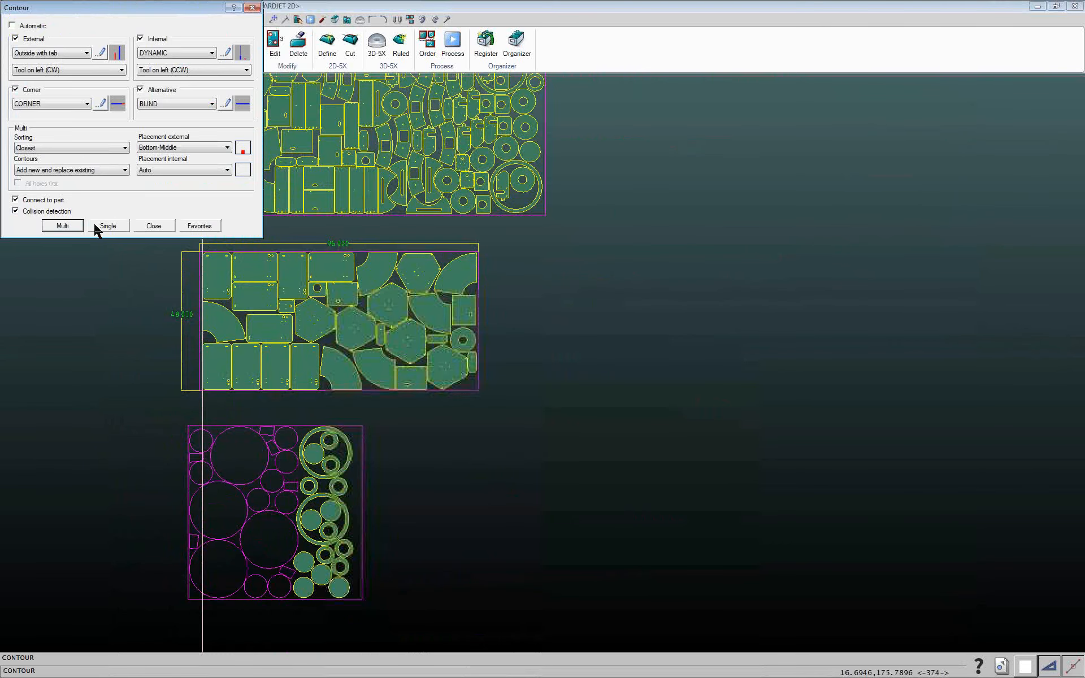
click(75, 226)
drag(112, 225, 520, 408)
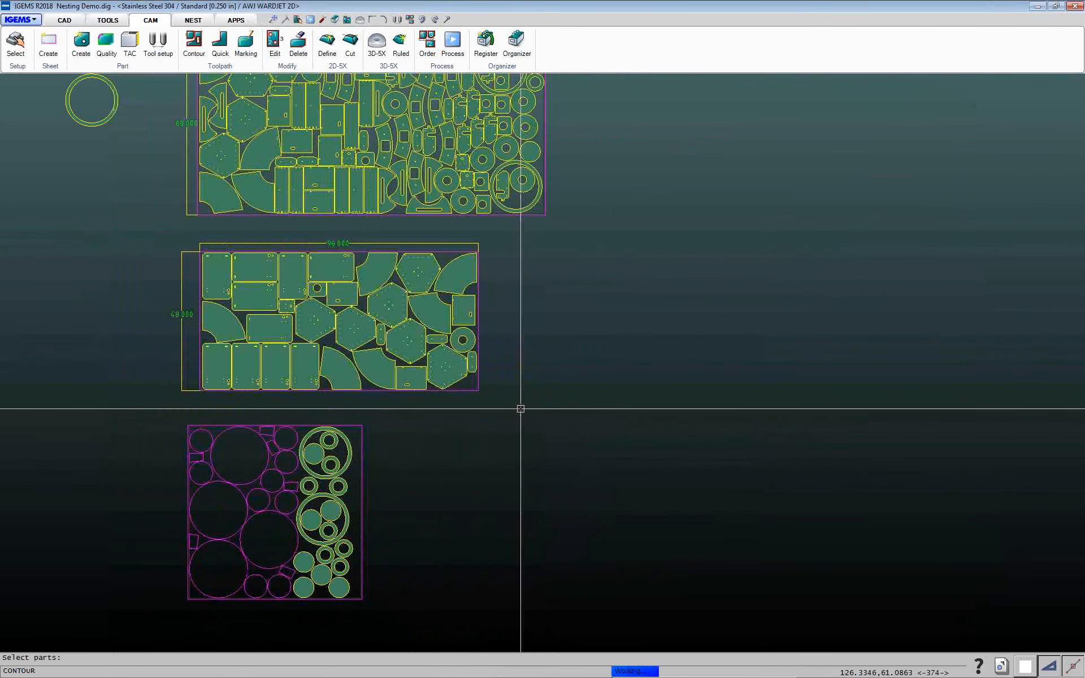
Open the cut order for the middle sheet and add a start rapid from the zero point through a point below the first part
click(428, 45)
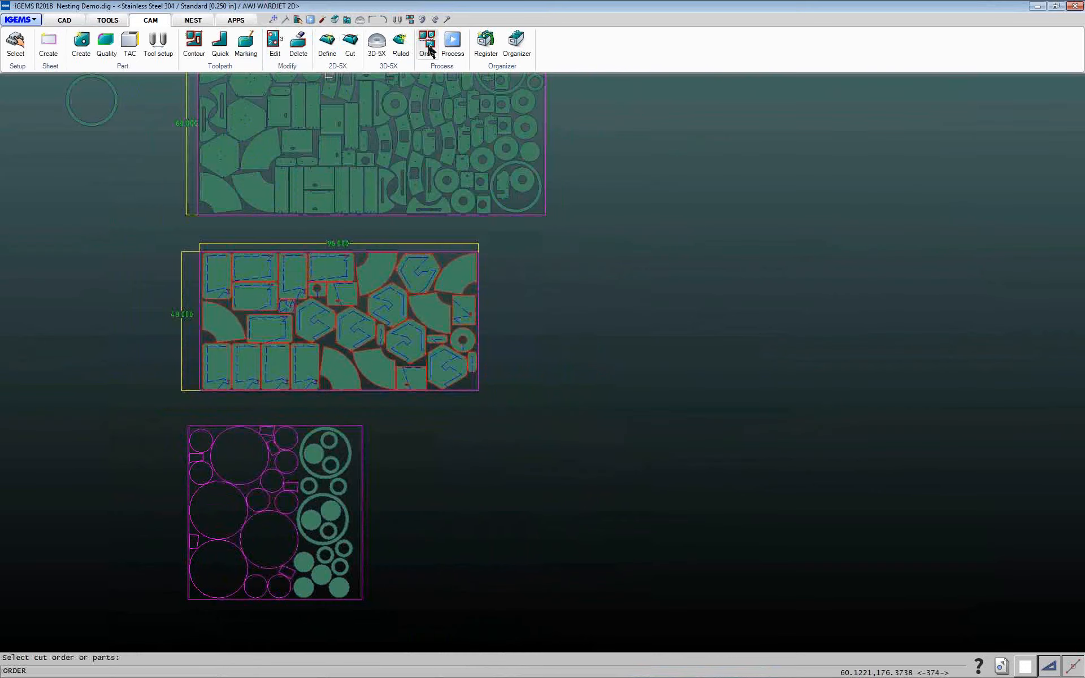
click(503, 402)
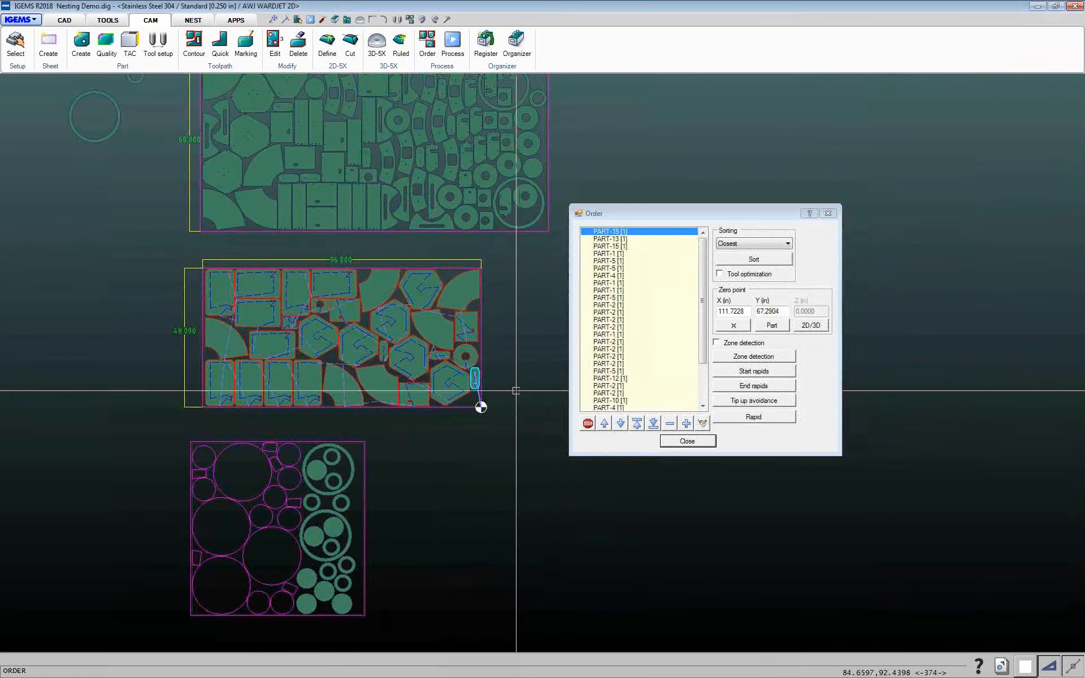
scroll(456, 375, up, 5)
scroll(438, 368, down, 4)
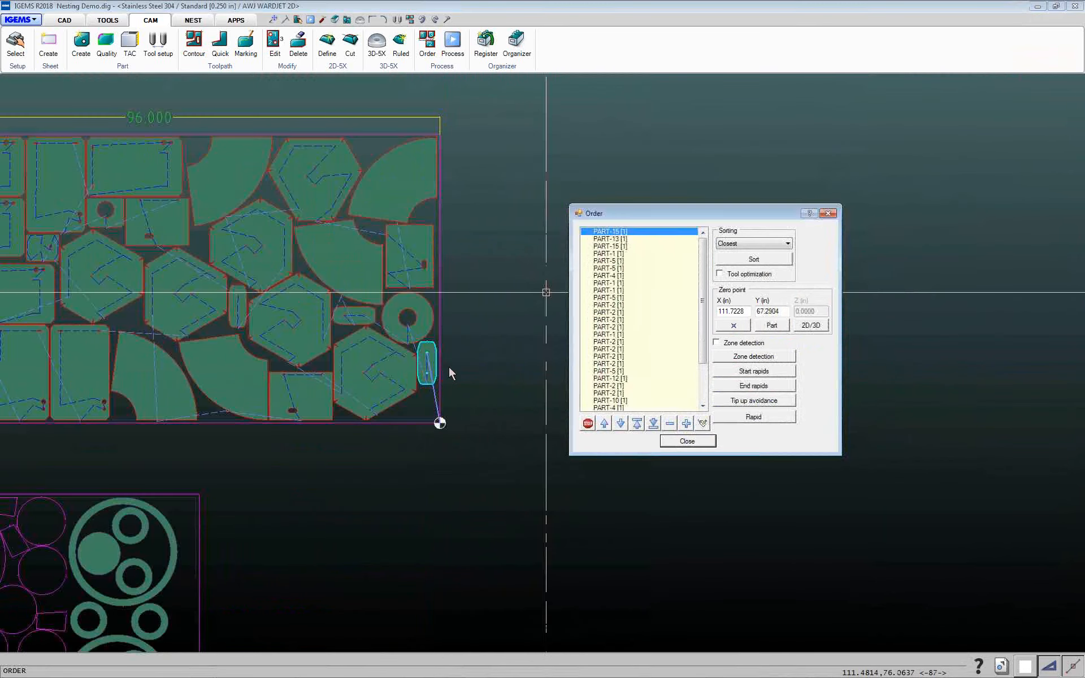
drag(624, 214, 564, 195)
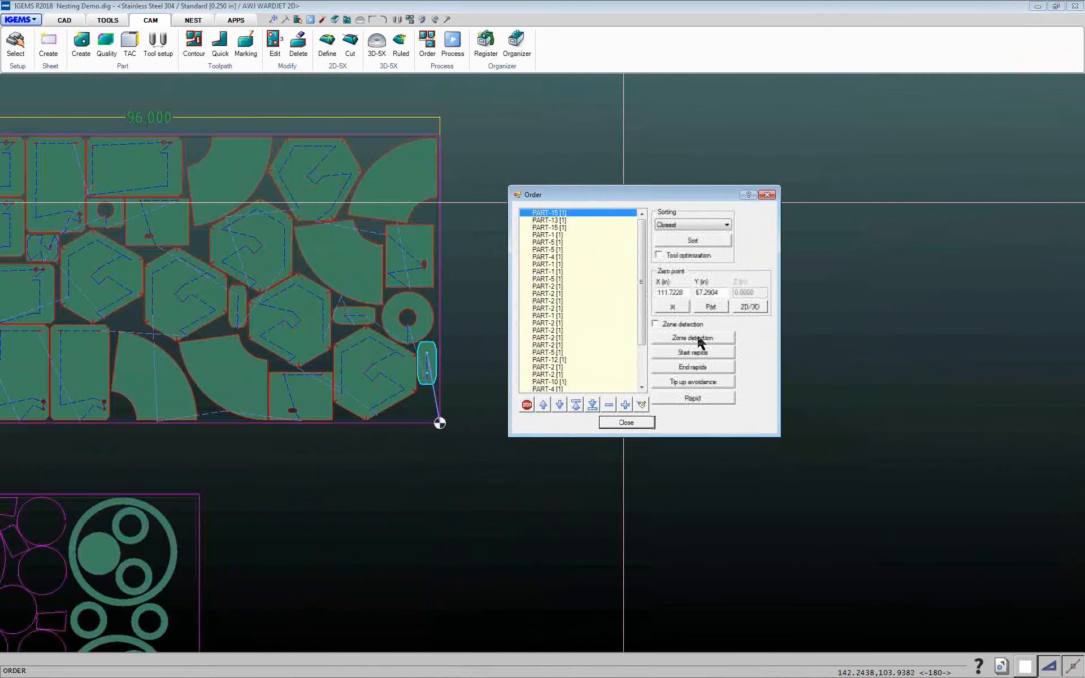
click(439, 423)
scroll(436, 396, up, 8)
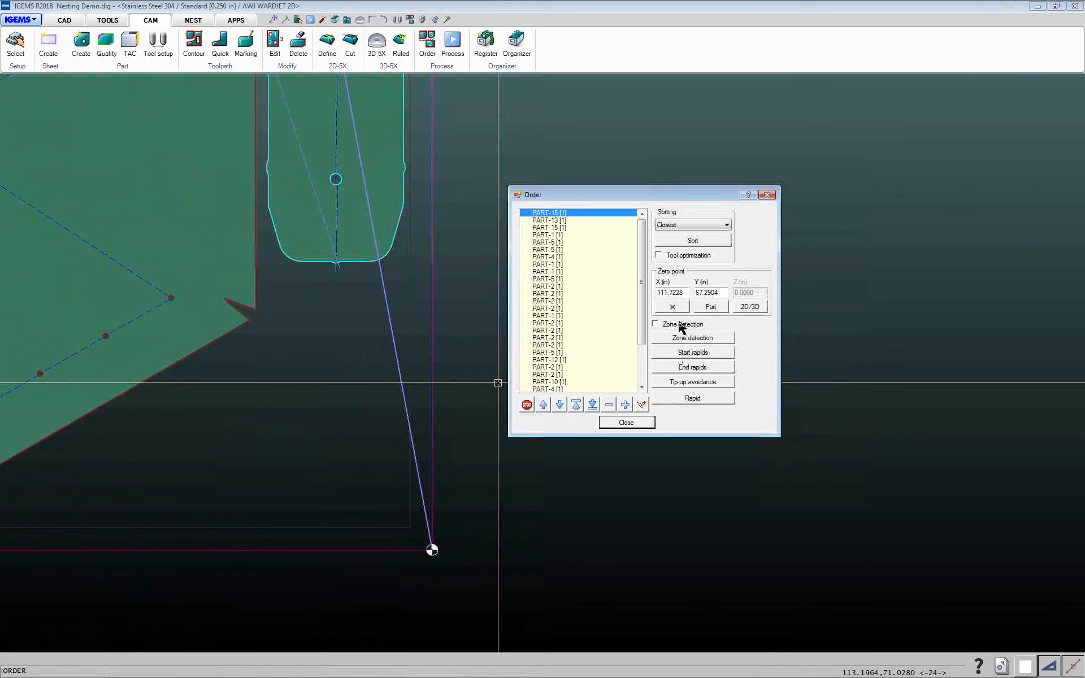
click(688, 354)
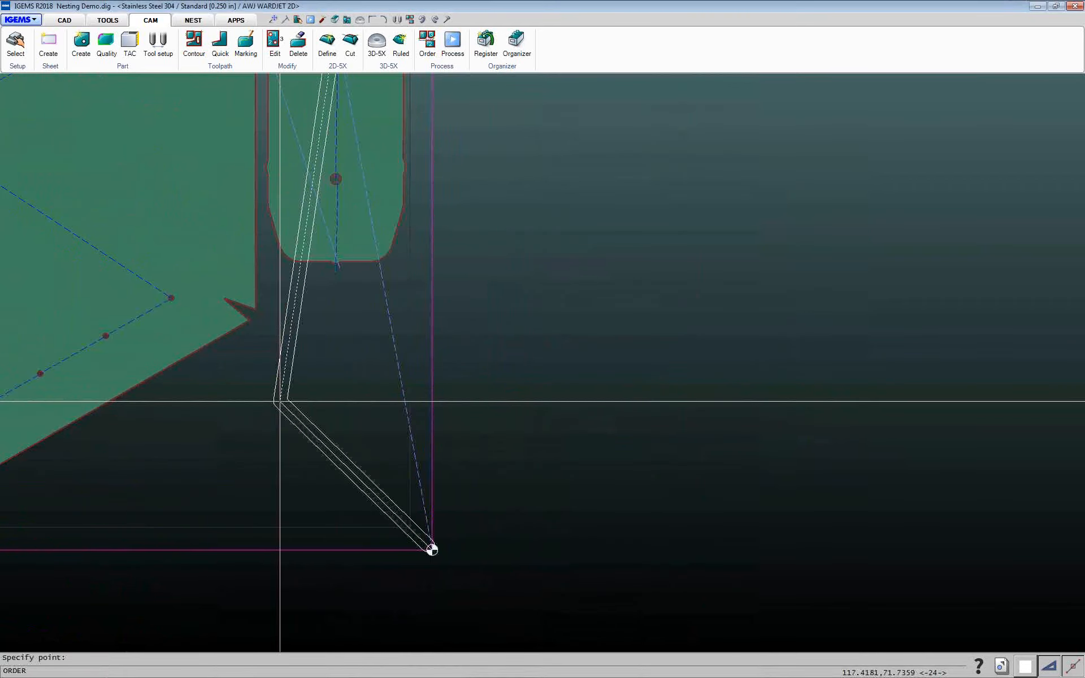
click(259, 408)
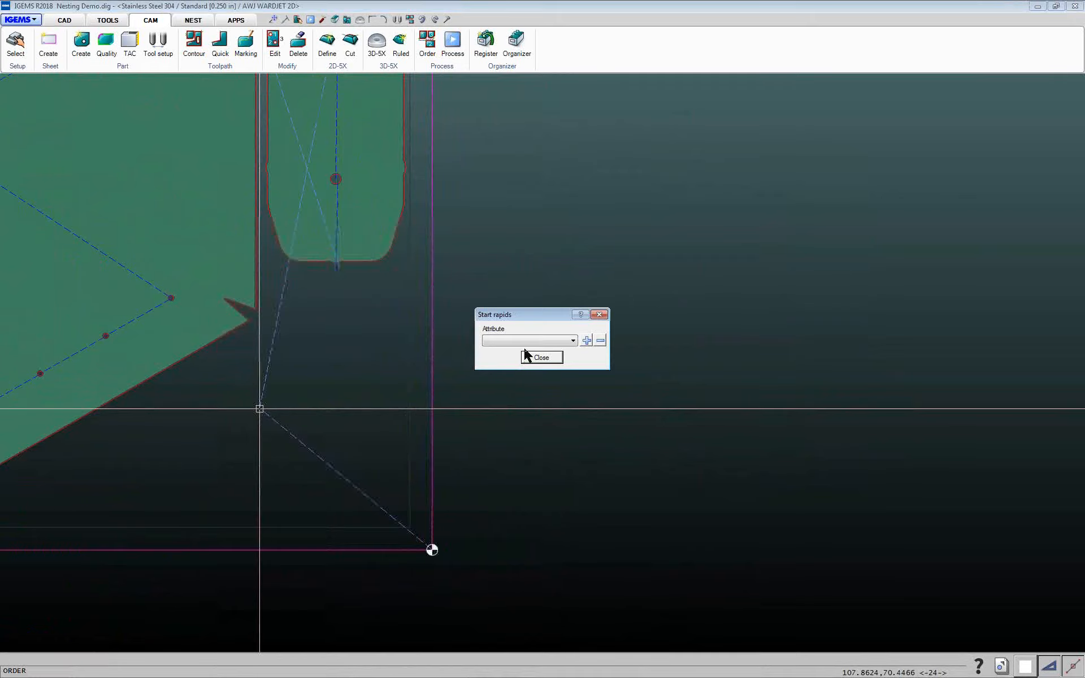
click(541, 358)
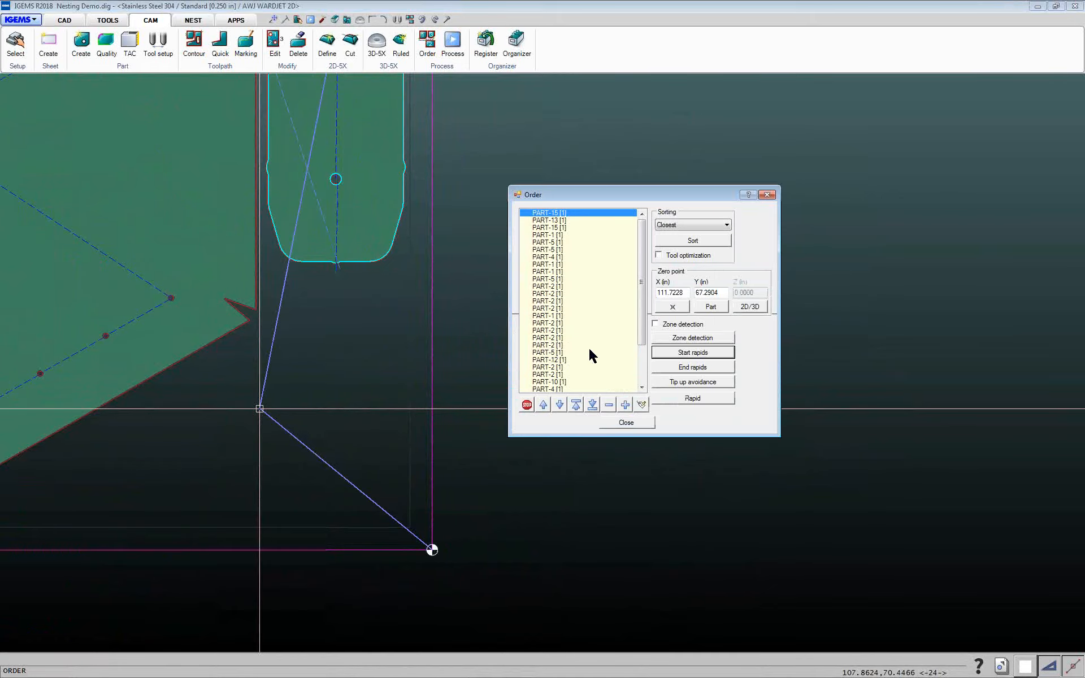
Insert a rapid move before the hexagonal PART-5 through a point between its neighbouring parts, and close the order dialog
click(554, 251)
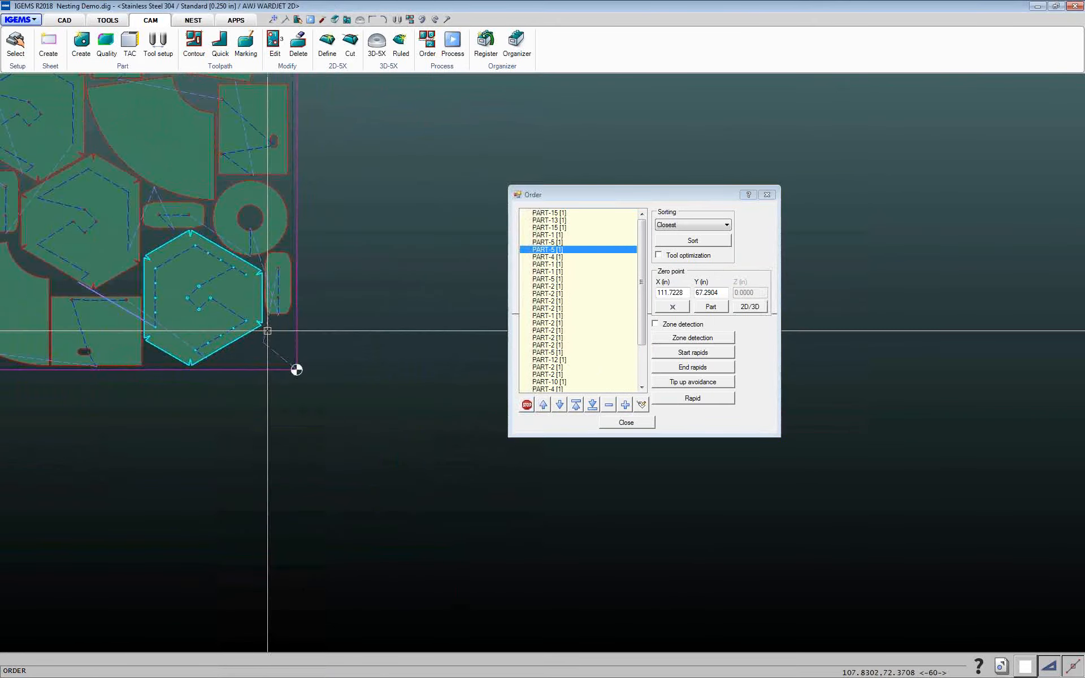
middle_drag(268, 331, 353, 397)
scroll(264, 349, up, 2)
middle_drag(262, 346, 342, 285)
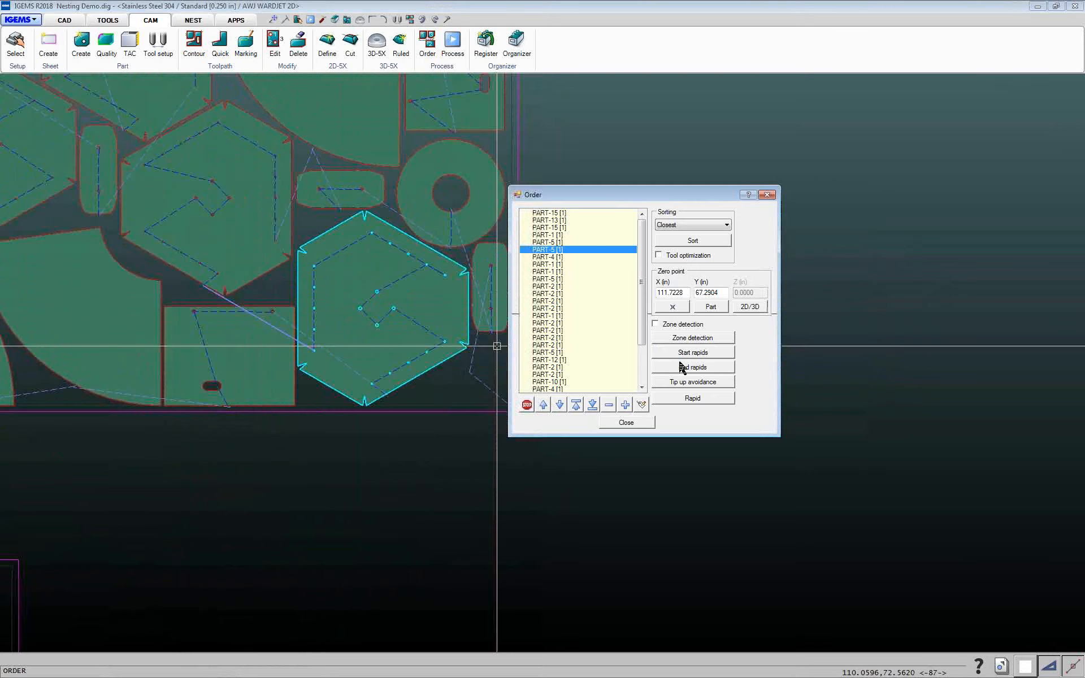
click(686, 399)
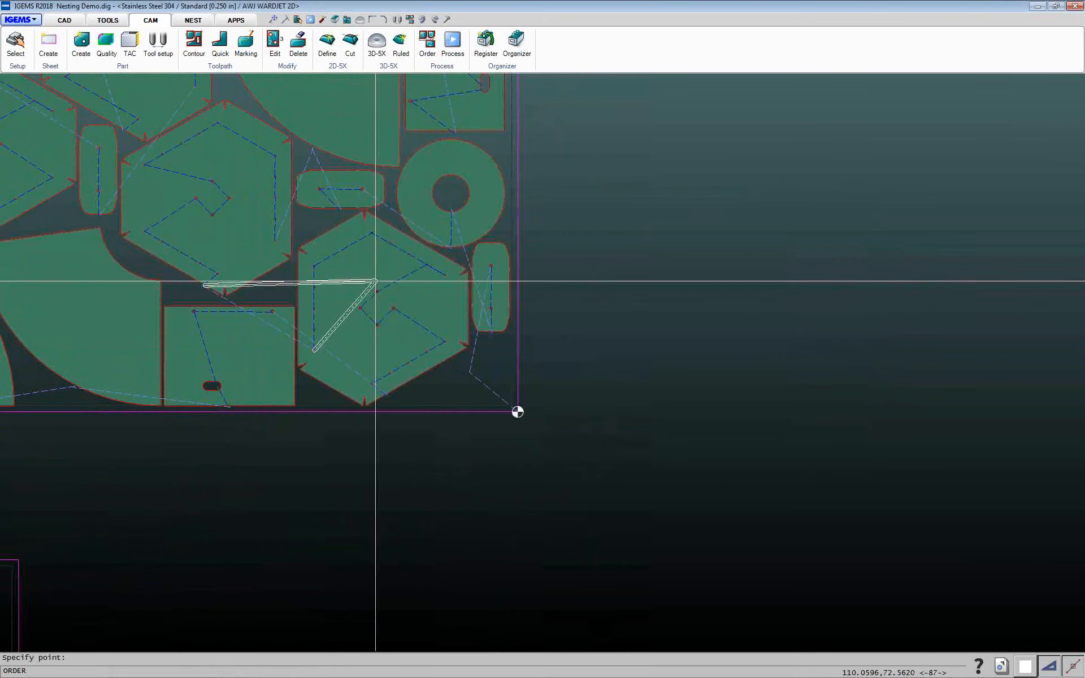
click(286, 280)
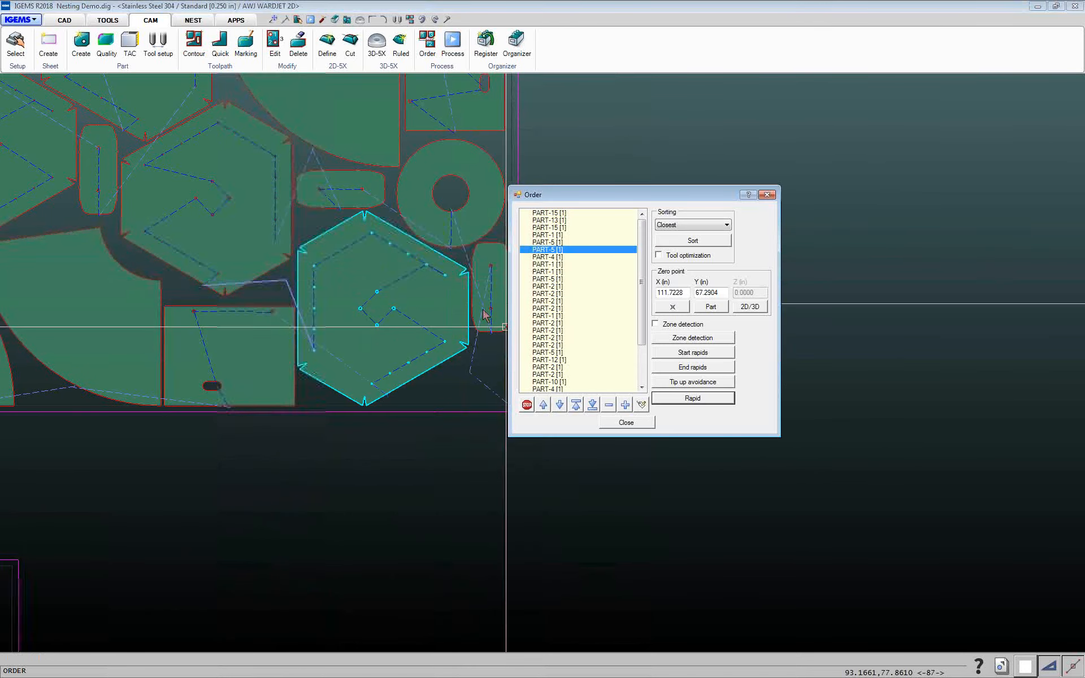
click(624, 421)
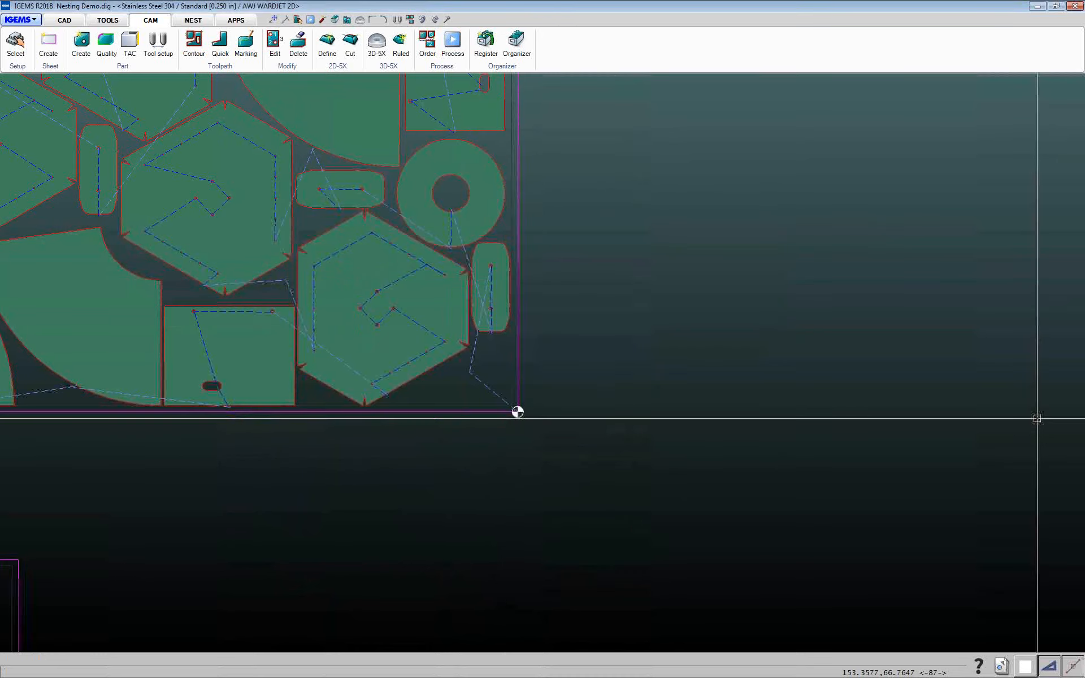